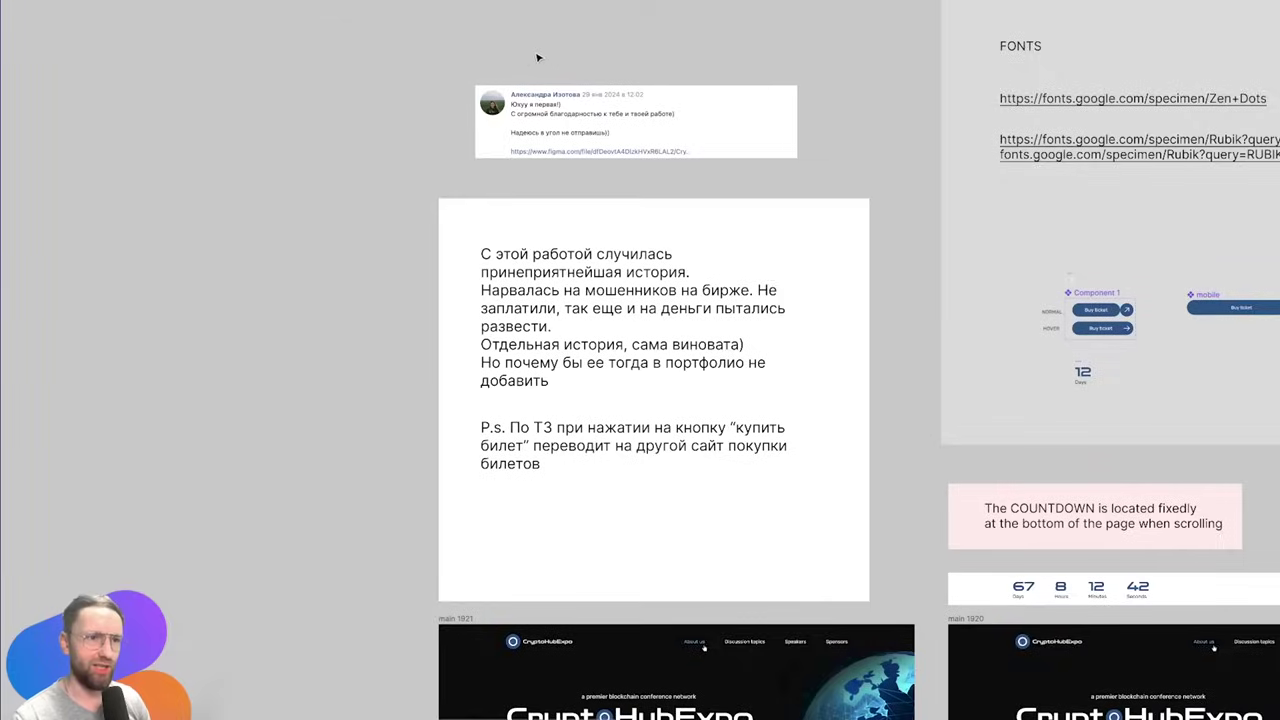
Zoom in on the reviewer's comment card and the project backstory note
{"action": "scroll", "coordinate": [537, 57], "scroll_direction": "up", "scroll_amount": 5}
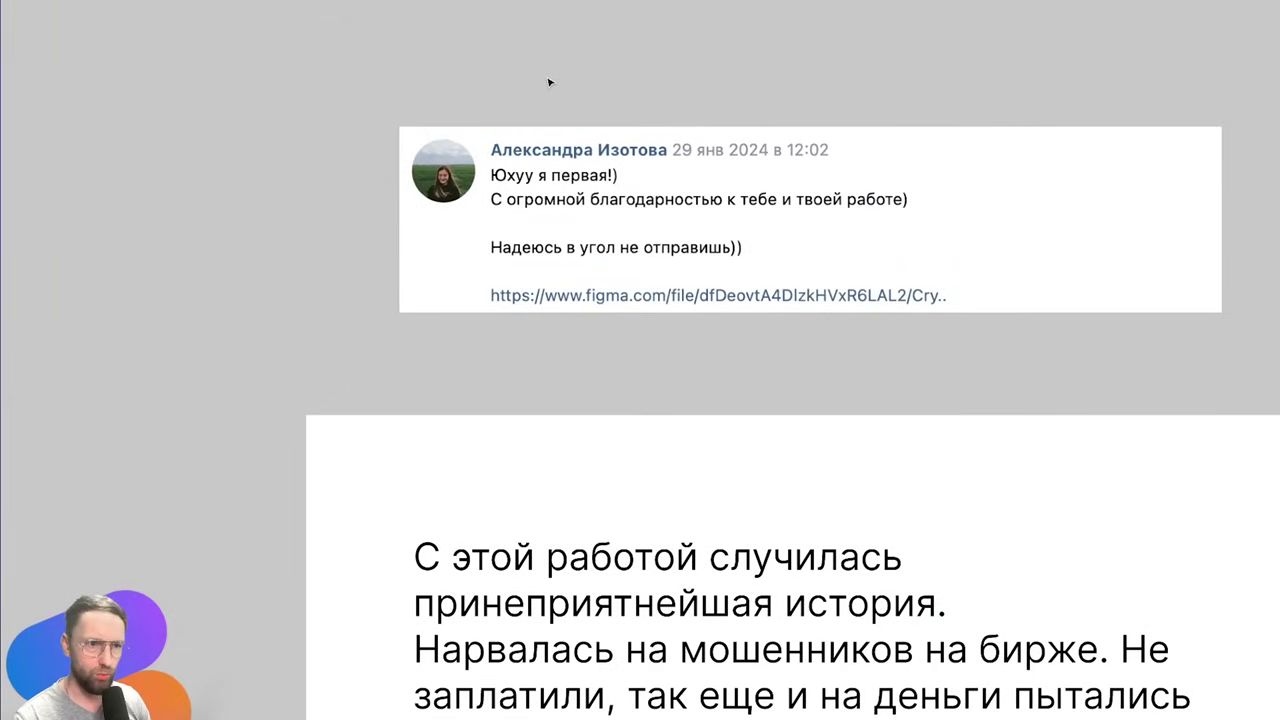
Scroll through the description text down to the CryptoHubExpo landing page frames
{"action": "scroll", "coordinate": [549, 82], "scroll_direction": "down", "scroll_amount": 2}
{"action": "scroll", "coordinate": [772, 143], "scroll_direction": "down", "scroll_amount": 3}
{"action": "scroll", "coordinate": [772, 143], "scroll_direction": "down", "scroll_amount": 2}
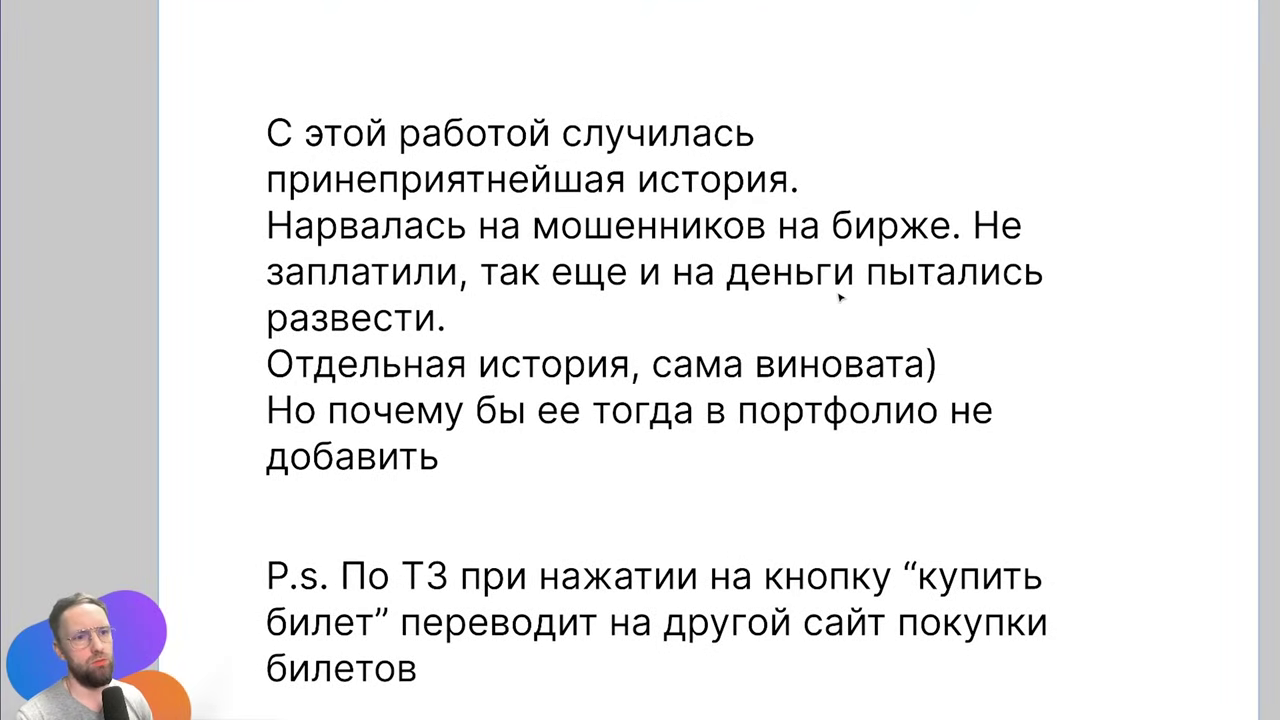
{"action": "scroll", "coordinate": [748, 303], "scroll_direction": "down", "scroll_amount": 3}
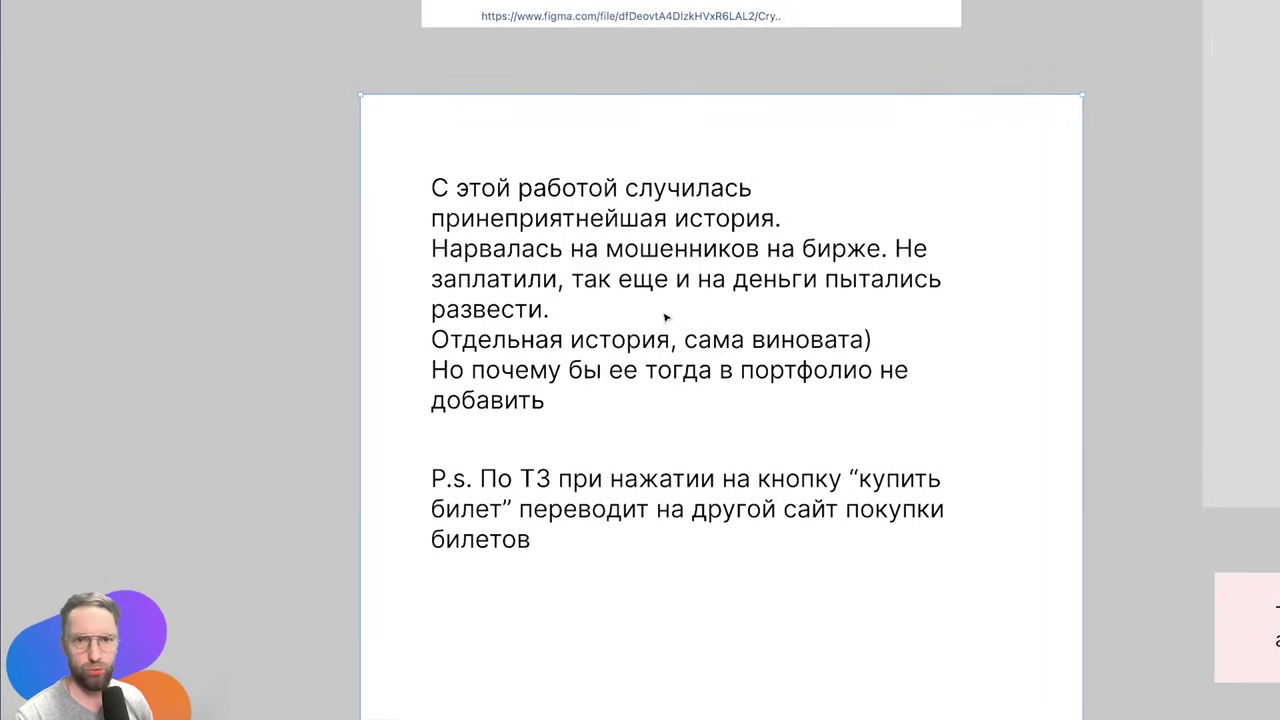
{"action": "scroll", "coordinate": [667, 313], "scroll_direction": "down", "scroll_amount": 5}
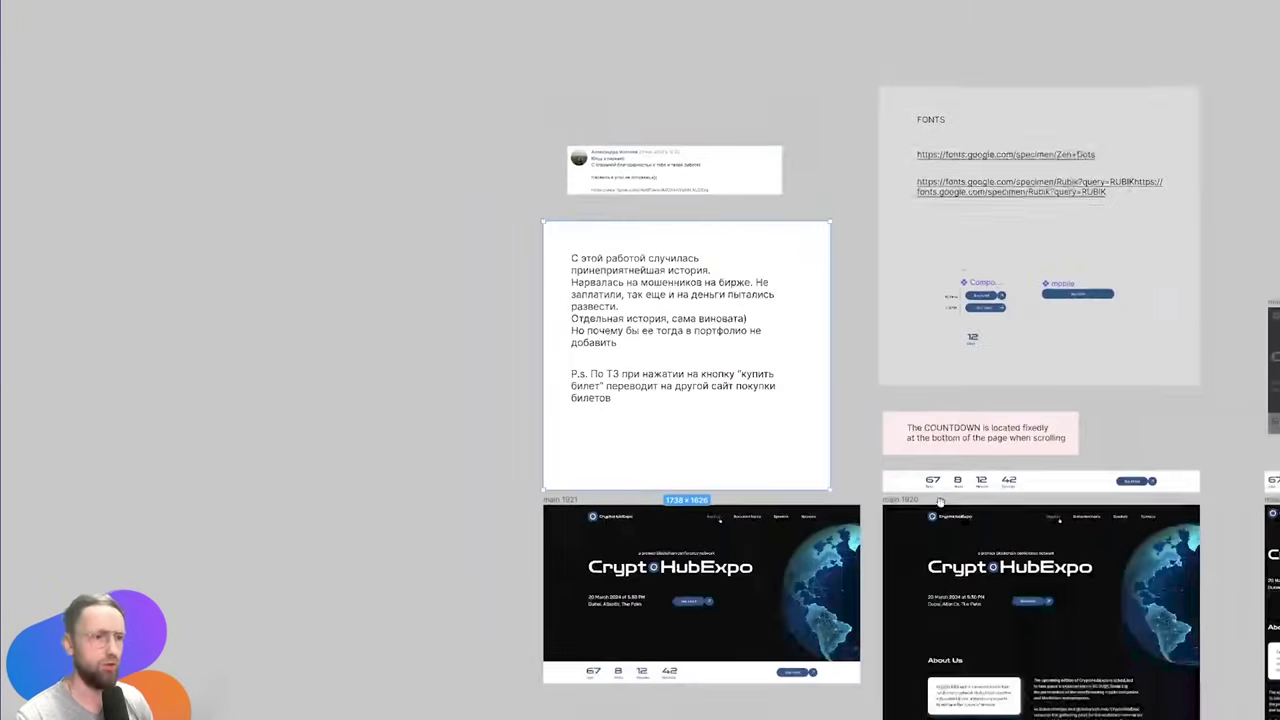
{"action": "scroll", "coordinate": [628, 218], "scroll_direction": "up", "scroll_amount": 3}
Switch the mockup to outline view with layout grid columns shown
{"action": "key", "text": "ctrl+y"}
{"action": "key", "text": "ctrl+shift+4"}
{"action": "scroll", "coordinate": [677, 246], "scroll_direction": "up", "scroll_amount": 2}
{"action": "scroll", "coordinate": [654, 237], "scroll_direction": "up", "scroll_amount": 2}
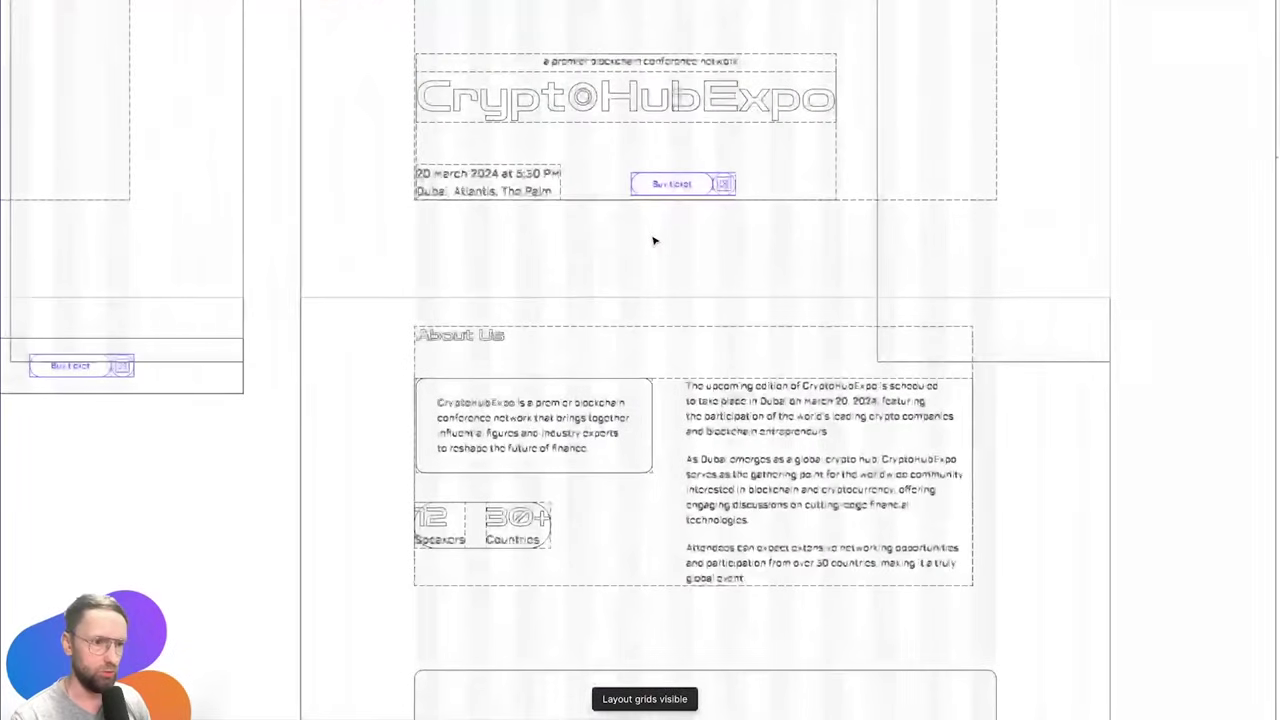
{"action": "scroll", "coordinate": [654, 237], "scroll_direction": "up", "scroll_amount": 2}
{"action": "scroll", "coordinate": [727, 221], "scroll_direction": "down", "scroll_amount": 5}
{"action": "scroll", "coordinate": [723, 500], "scroll_direction": "up", "scroll_amount": 4}
{"action": "scroll", "coordinate": [709, 434], "scroll_direction": "down", "scroll_amount": 1}
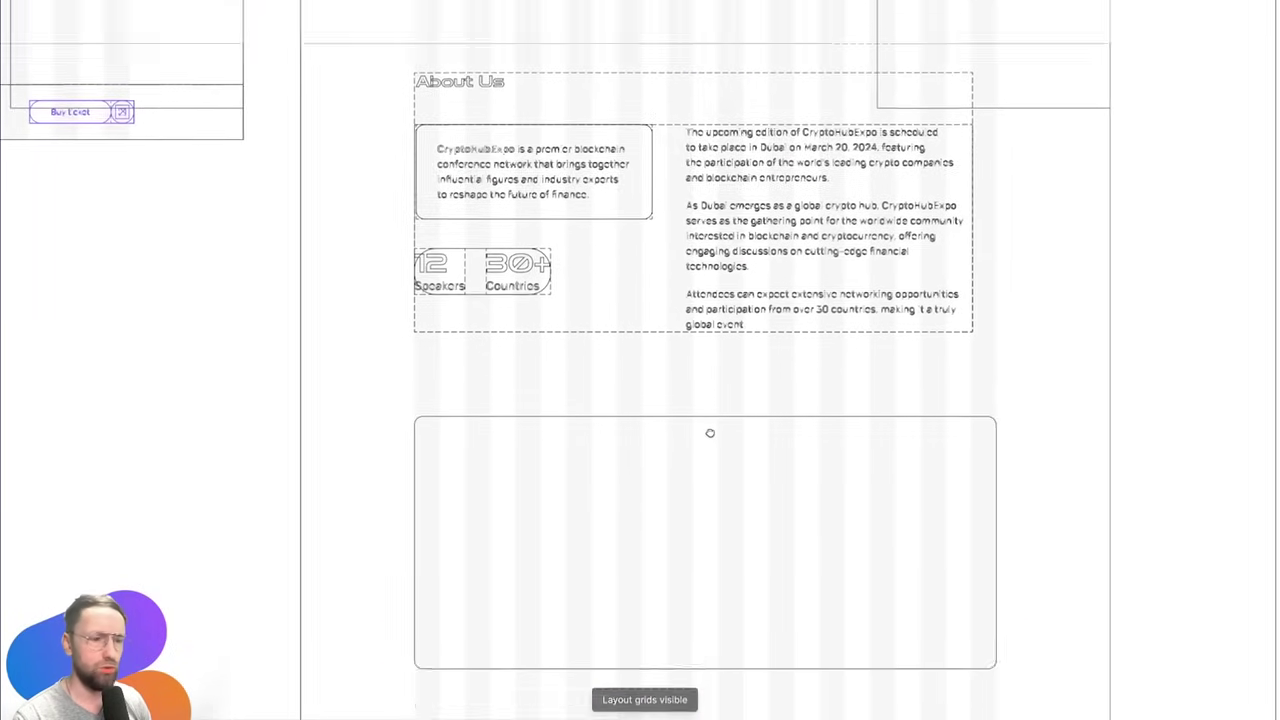
{"action": "scroll", "coordinate": [706, 296], "scroll_direction": "up", "scroll_amount": 2}
Zoom into the About Us section and its Attendees paragraph
{"action": "left_click", "coordinate": [706, 296]}
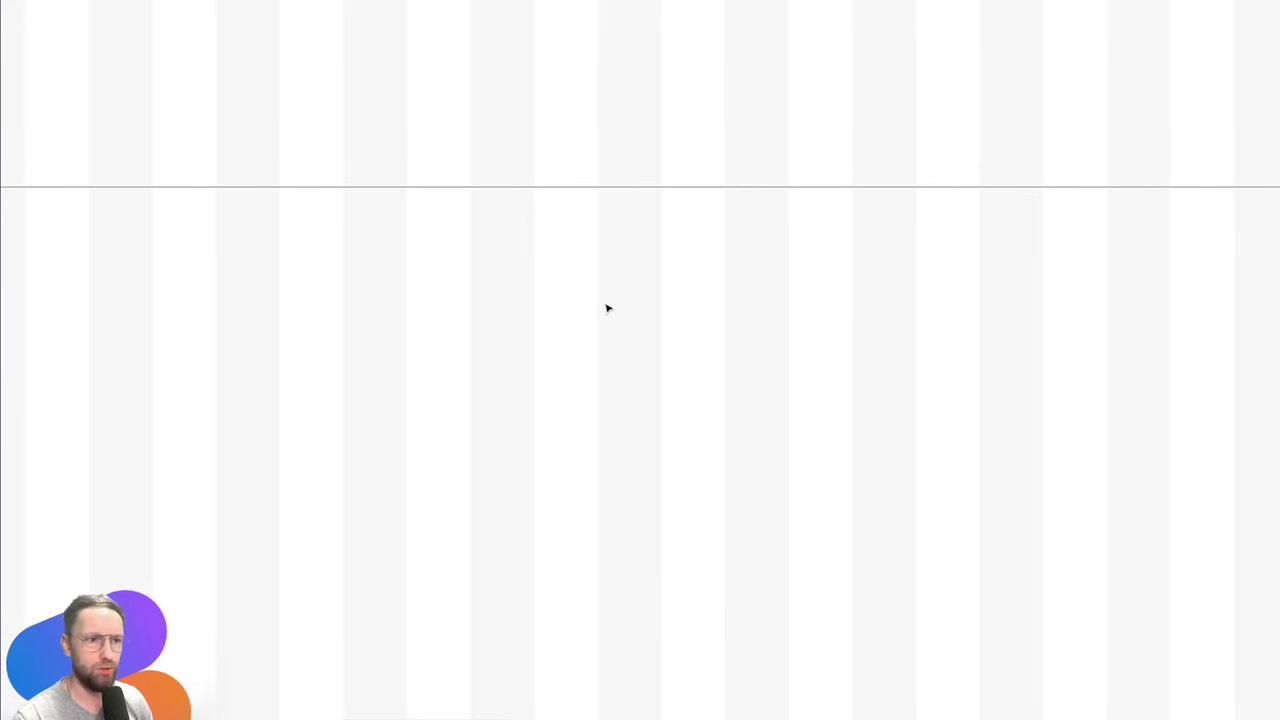
{"action": "scroll", "coordinate": [645, 310], "scroll_direction": "down", "scroll_amount": 5}
{"action": "scroll", "coordinate": [640, 300], "scroll_direction": "down", "scroll_amount": 3}
{"action": "scroll", "coordinate": [846, 166], "scroll_direction": "up", "scroll_amount": 1}
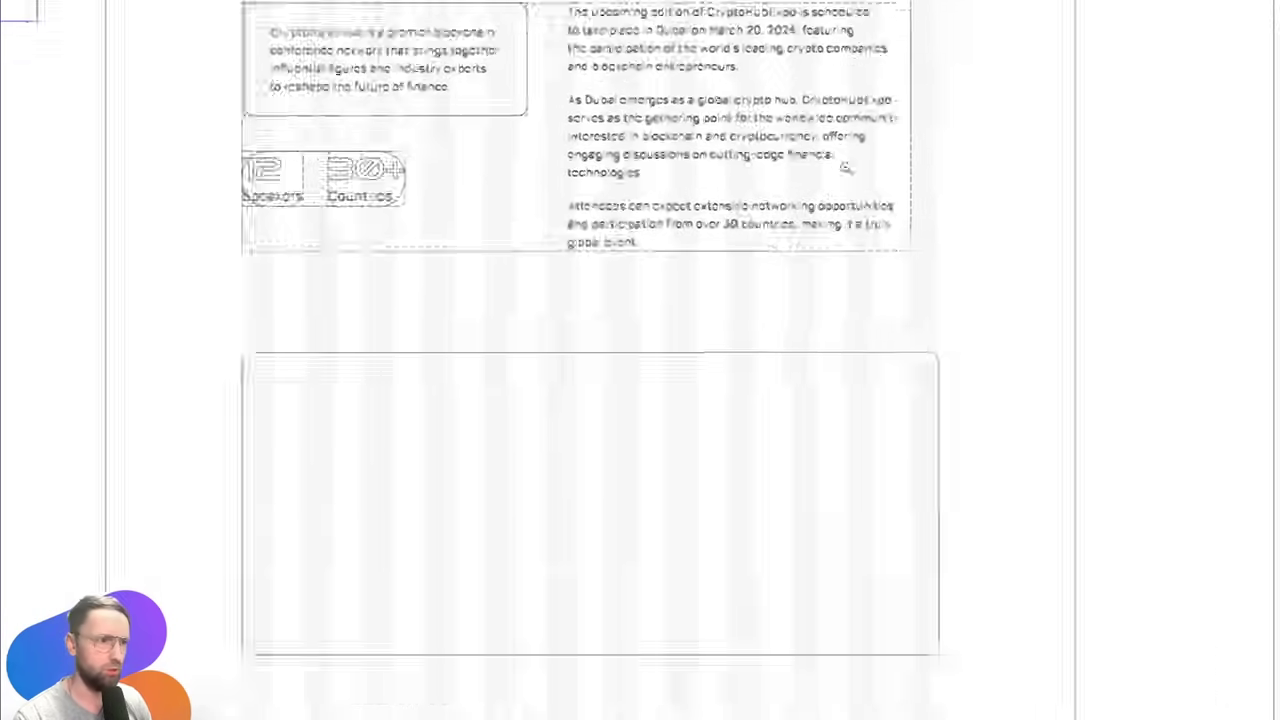
{"action": "left_click", "coordinate": [1013, 353]}
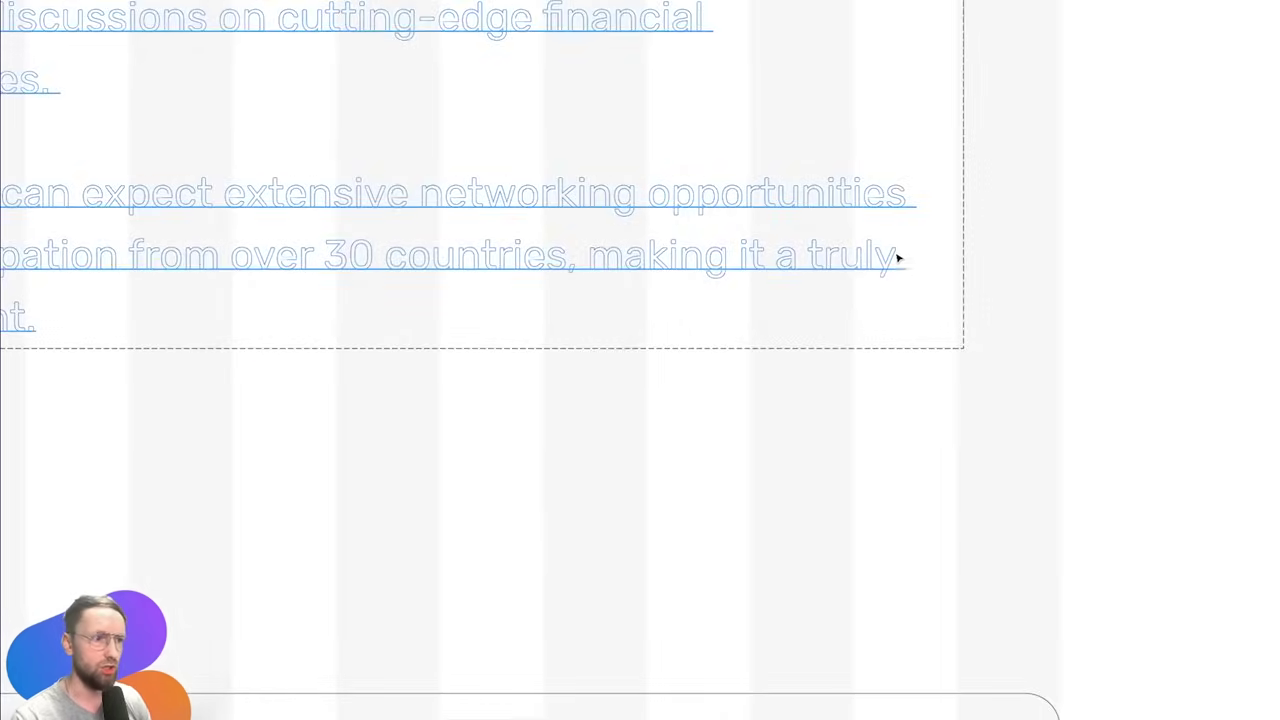
Narrow the About Us text frame (Frame 5) slightly to a fixed width
{"action": "left_click", "coordinate": [903, 257]}
{"action": "mouse_move", "coordinate": [963, 311]}
{"action": "left_mouse_down"}
{"action": "mouse_move", "coordinate": [1059, 301]}
{"action": "mouse_move", "coordinate": [963, 306]}
{"action": "left_mouse_up"}
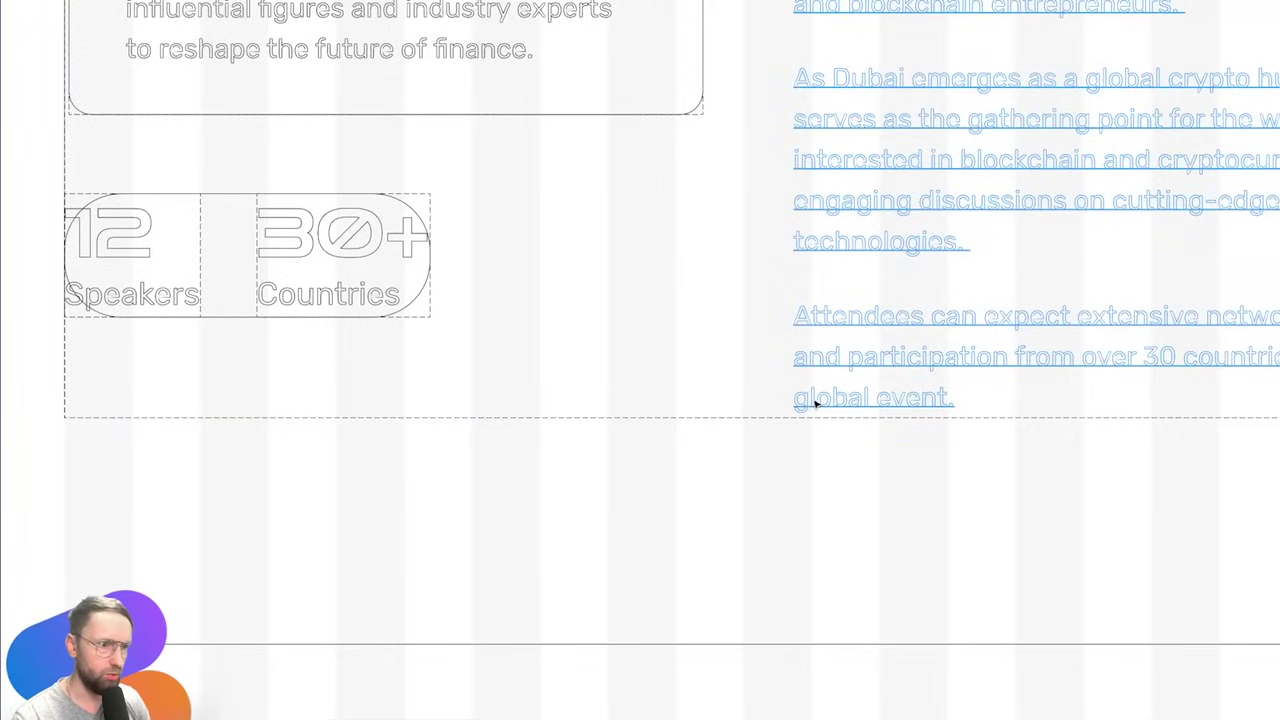
{"action": "left_click", "coordinate": [815, 406]}
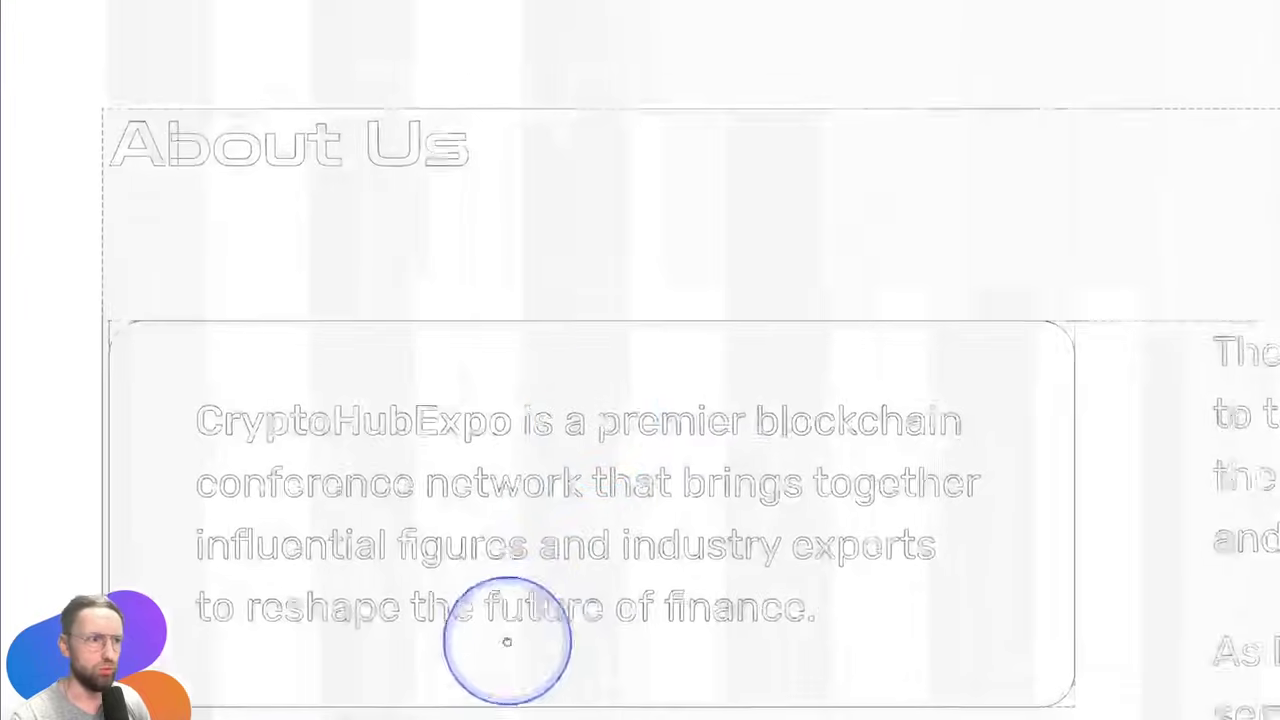
{"action": "scroll", "coordinate": [606, 380], "scroll_direction": "up", "scroll_amount": 5}
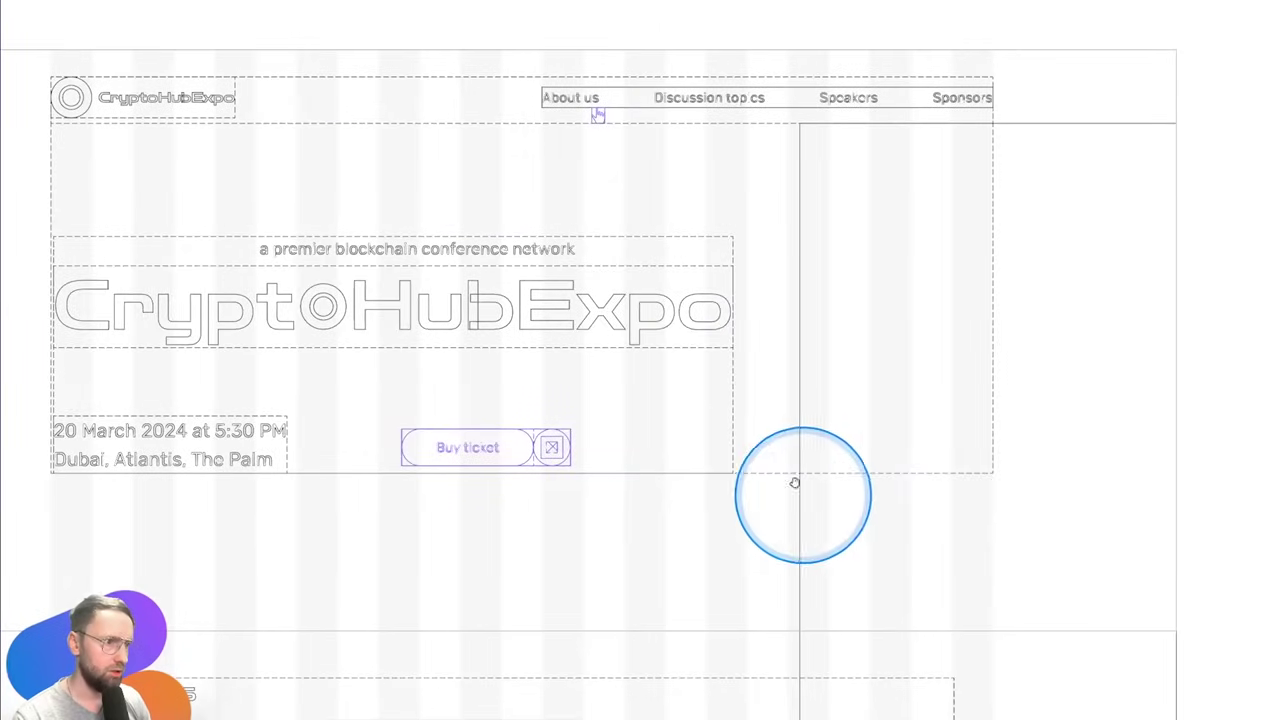
{"action": "scroll", "coordinate": [737, 386], "scroll_direction": "down", "scroll_amount": 5}
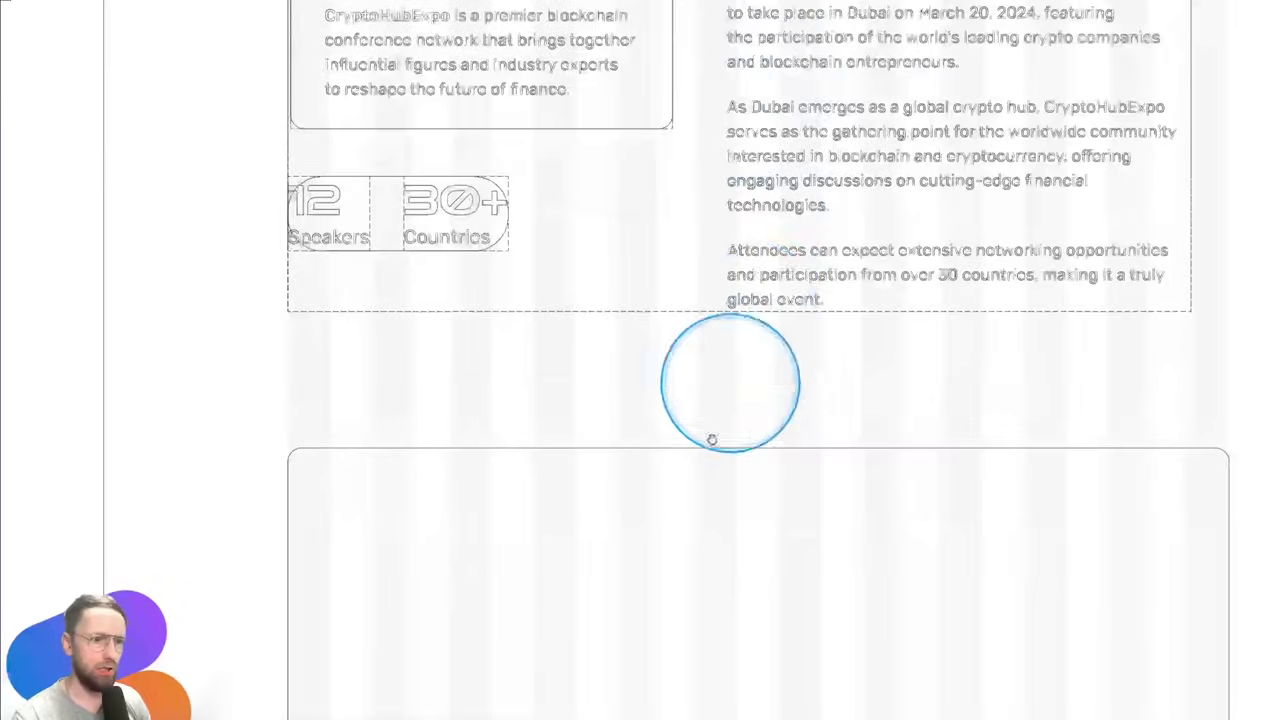
{"action": "scroll", "coordinate": [712, 440], "scroll_direction": "down", "scroll_amount": 5}
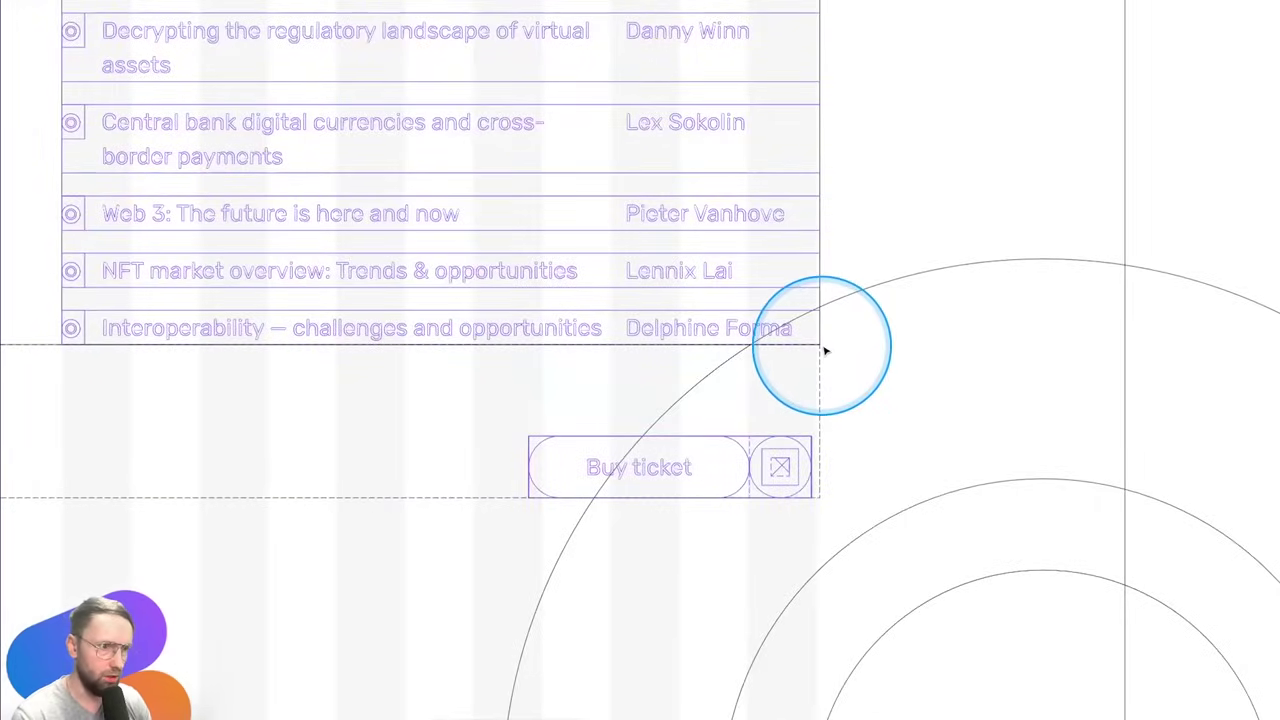
{"action": "scroll", "coordinate": [1064, 204], "scroll_direction": "down", "scroll_amount": 3}
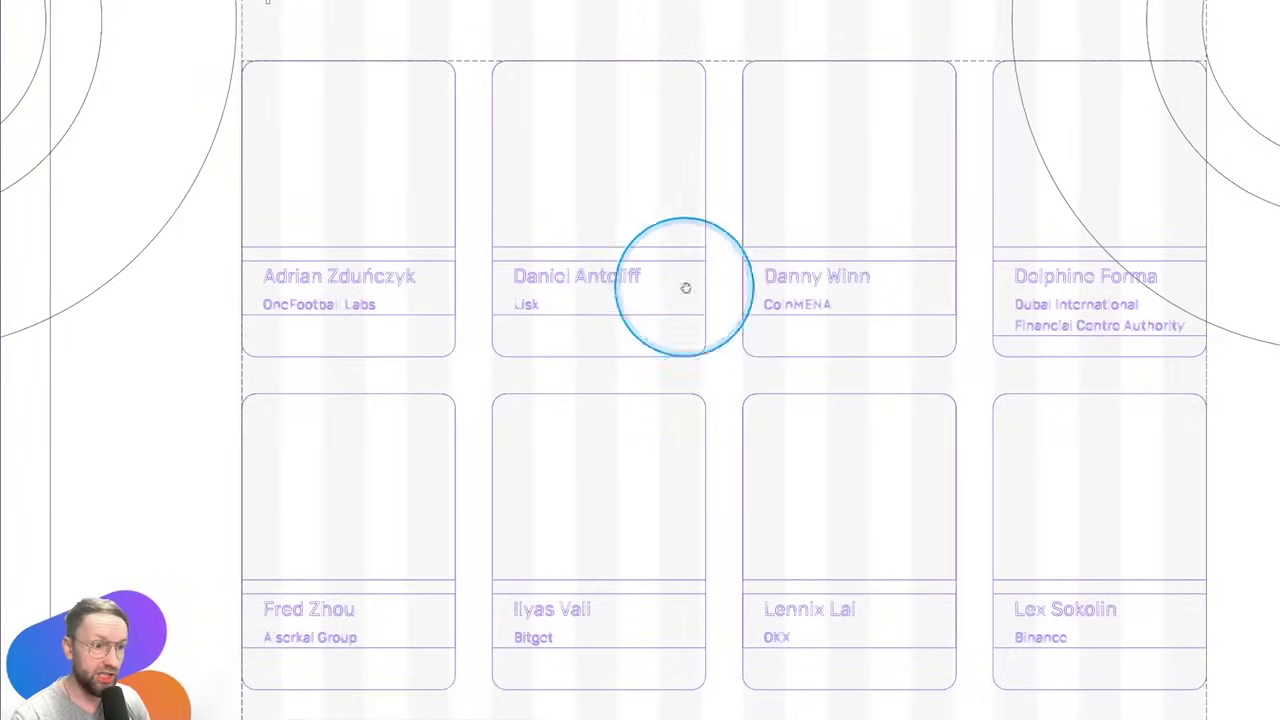
{"action": "scroll", "coordinate": [685, 288], "scroll_direction": "down", "scroll_amount": 2}
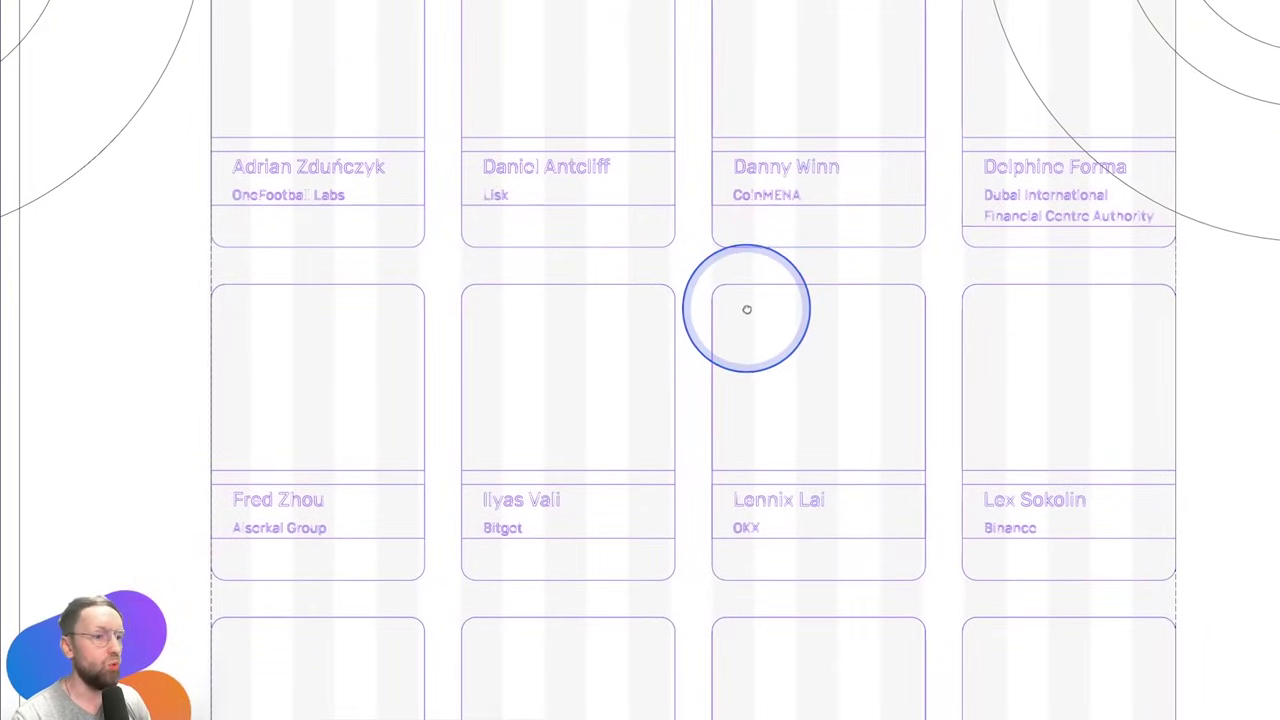
{"action": "scroll", "coordinate": [746, 309], "scroll_direction": "down", "scroll_amount": 3}
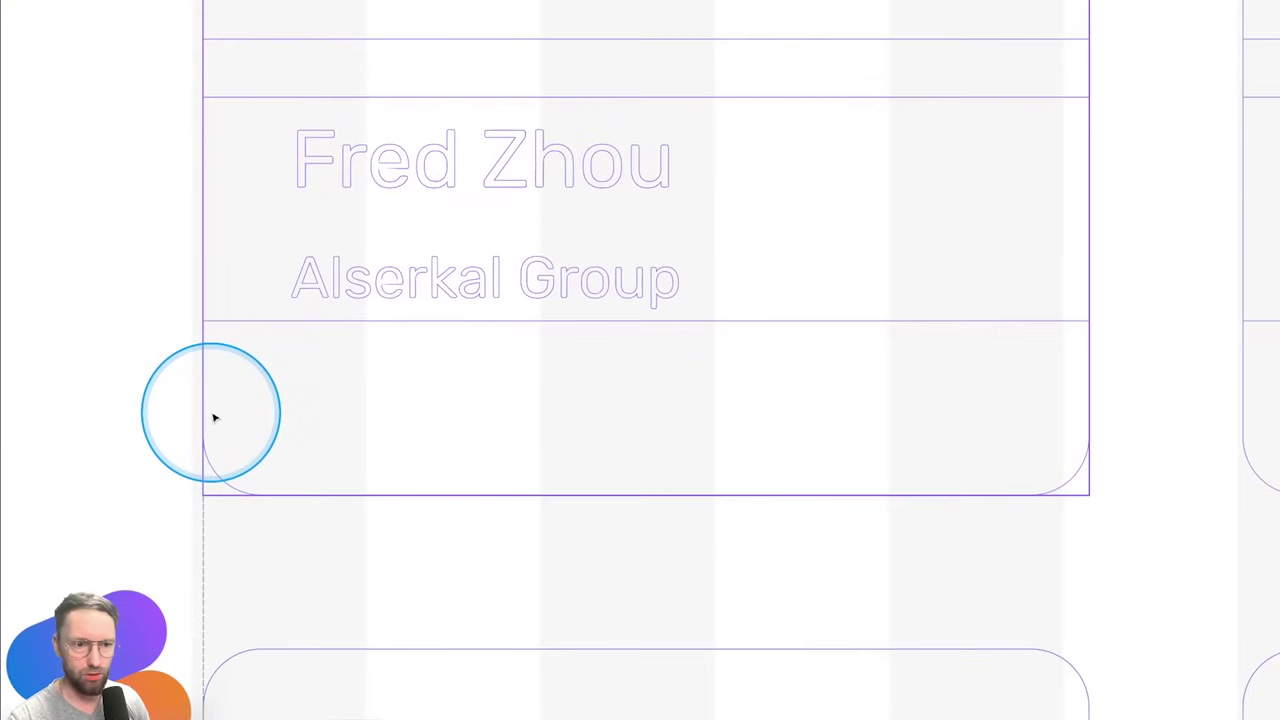
{"action": "left_click", "coordinate": [240, 394]}
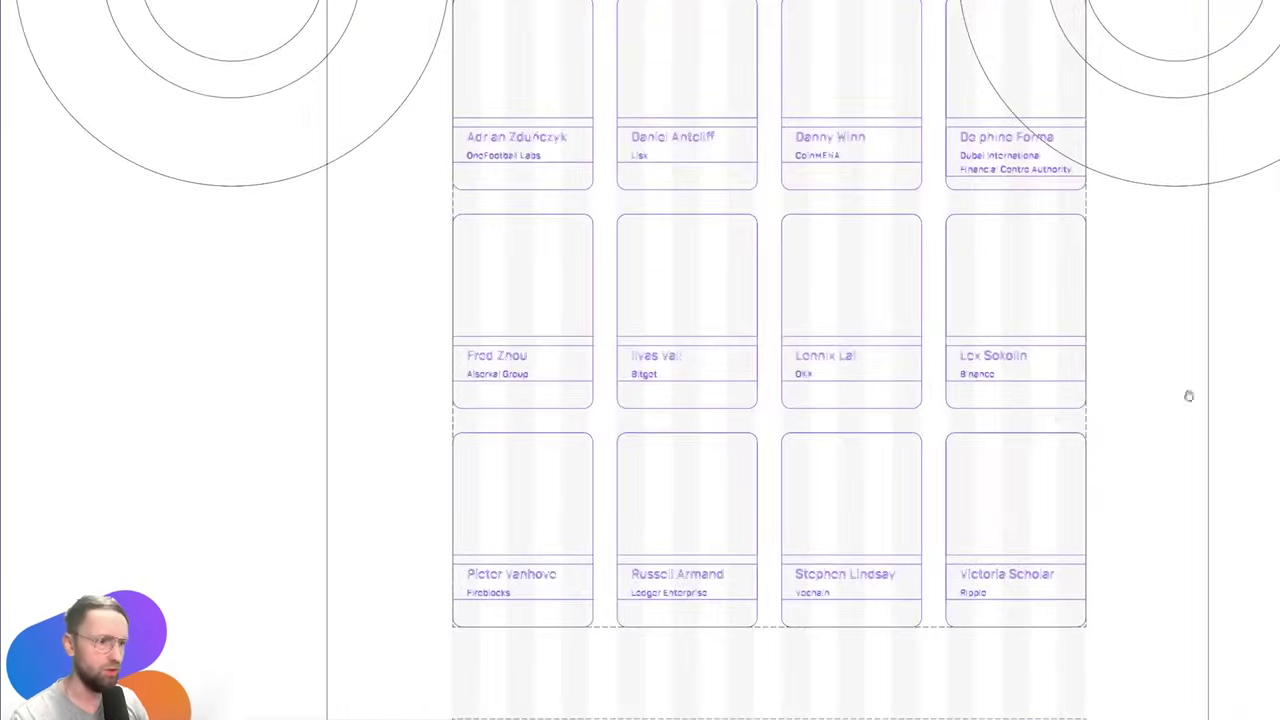
{"action": "left_click", "coordinate": [655, 290]}
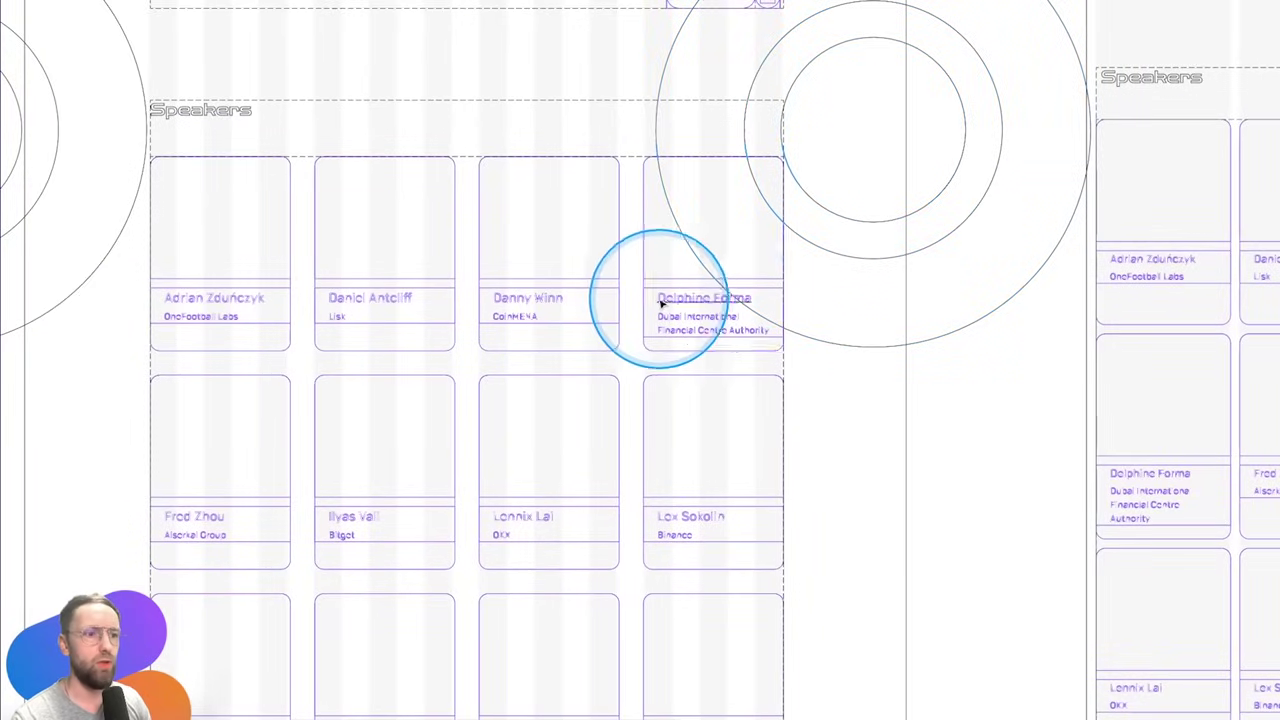
{"action": "left_click", "coordinate": [745, 254]}
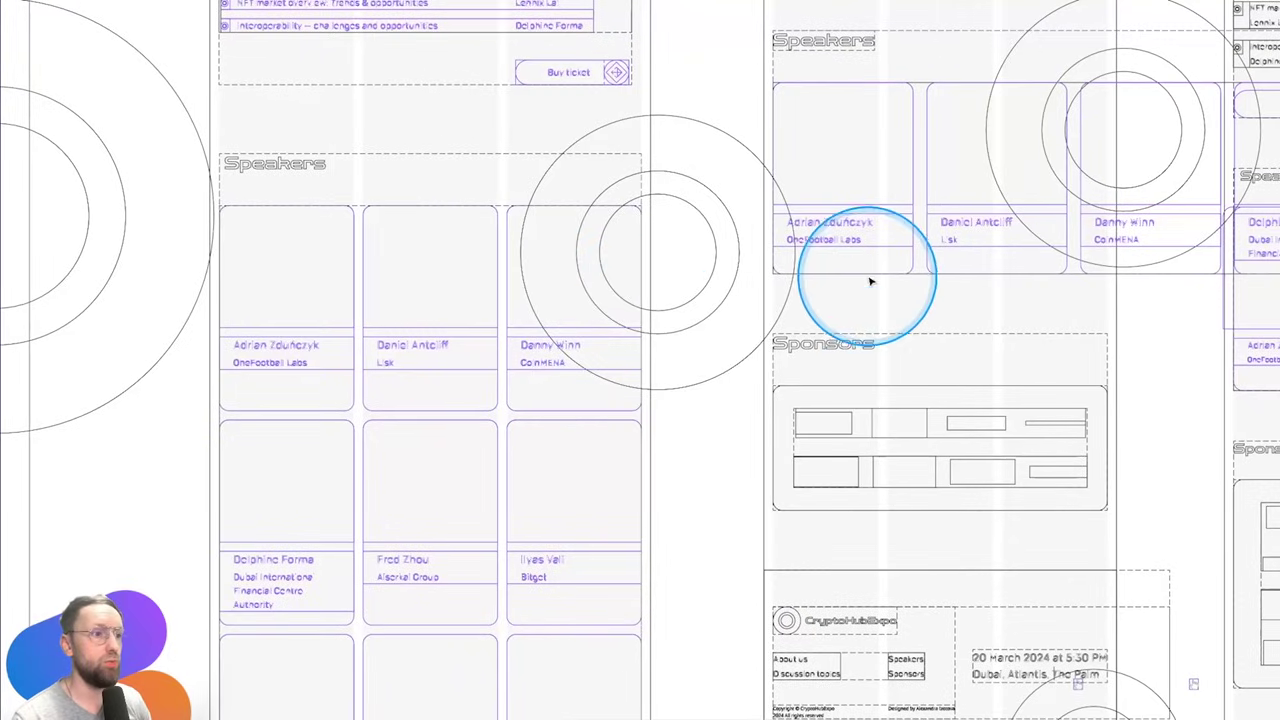
{"action": "left_click", "coordinate": [921, 222]}
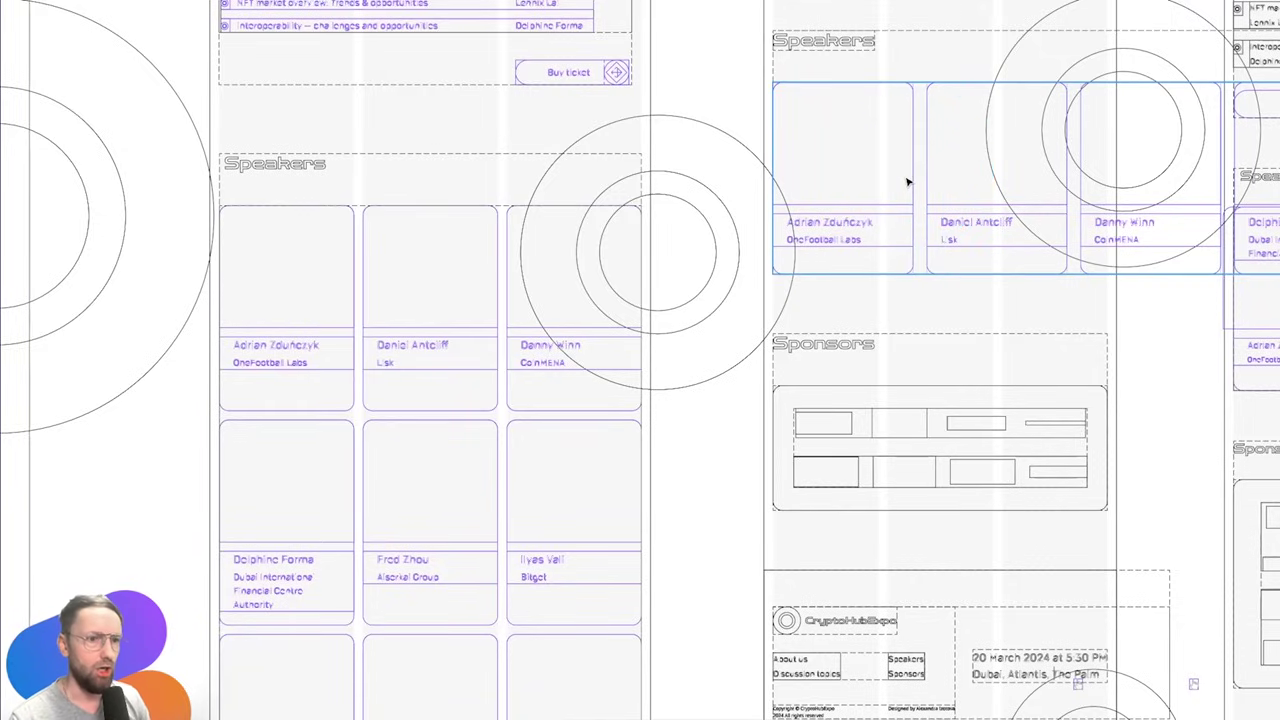
Turn off outlines and wrap the three speaker cards in an auto-layout frame
{"action": "key", "text": "ctrl+y"}
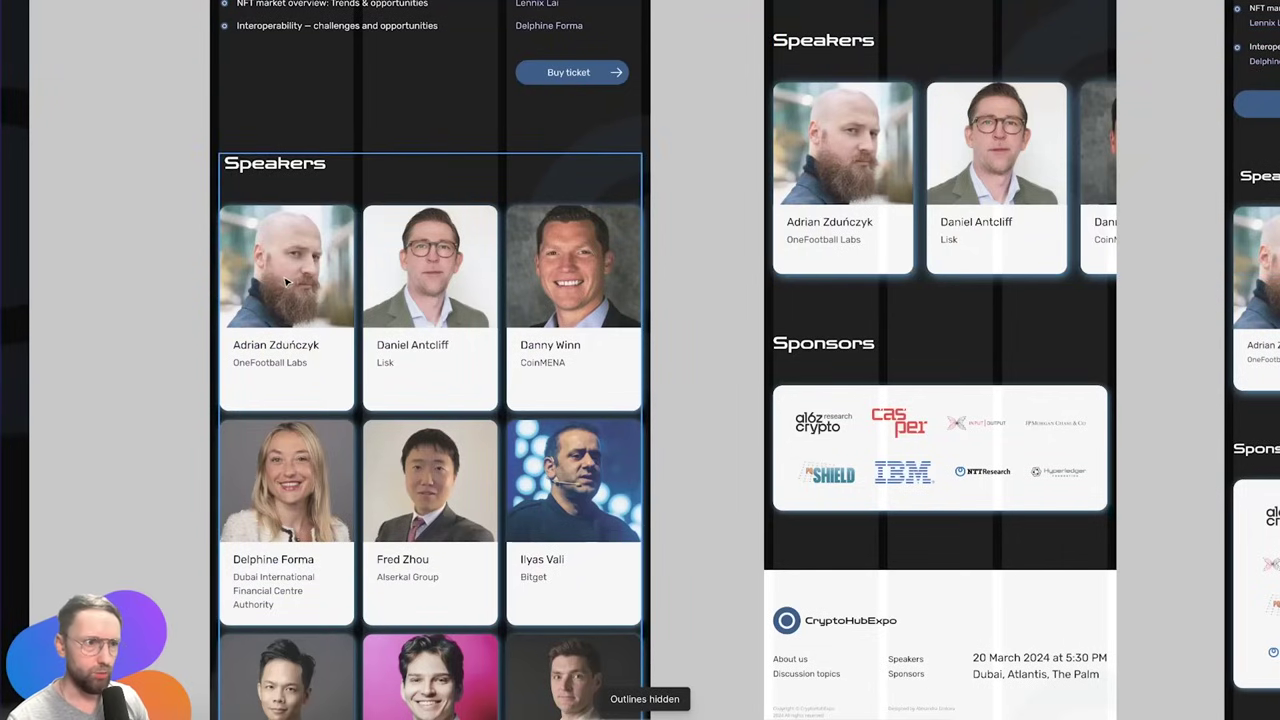
{"action": "left_click", "coordinate": [287, 283]}
{"action": "left_click", "coordinate": [287, 283]}
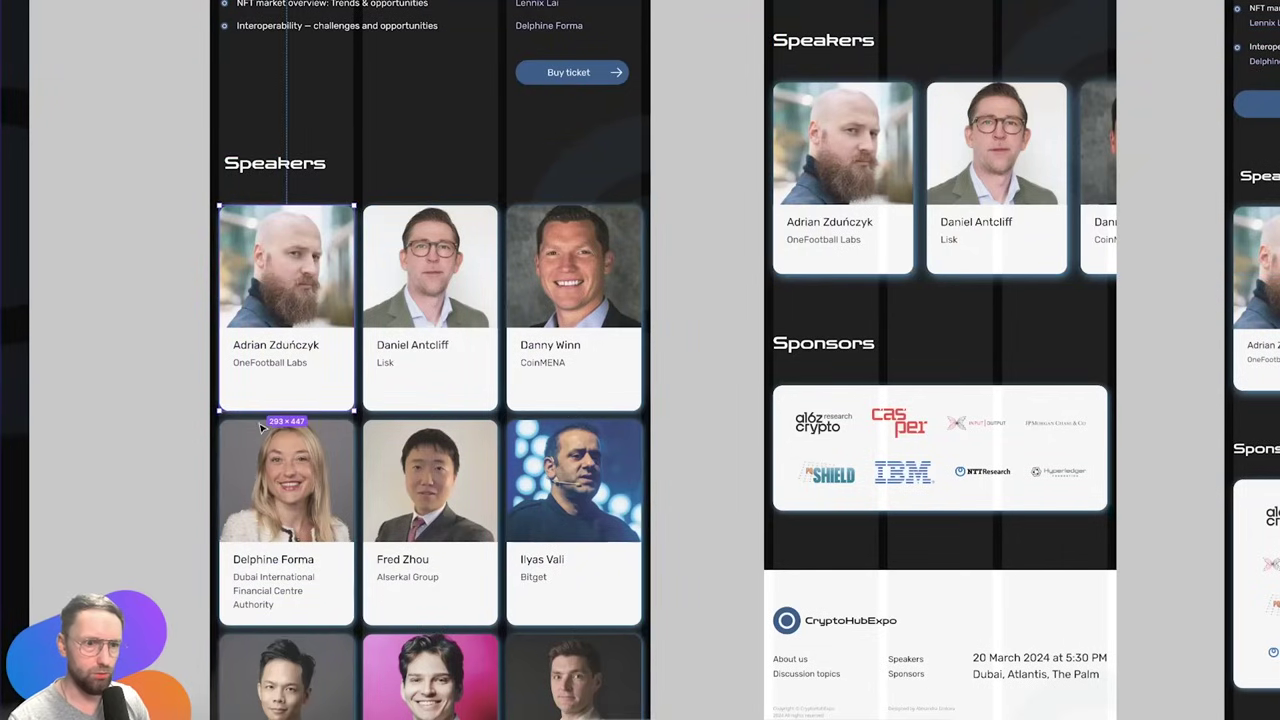
{"action": "left_click", "coordinate": [845, 178]}
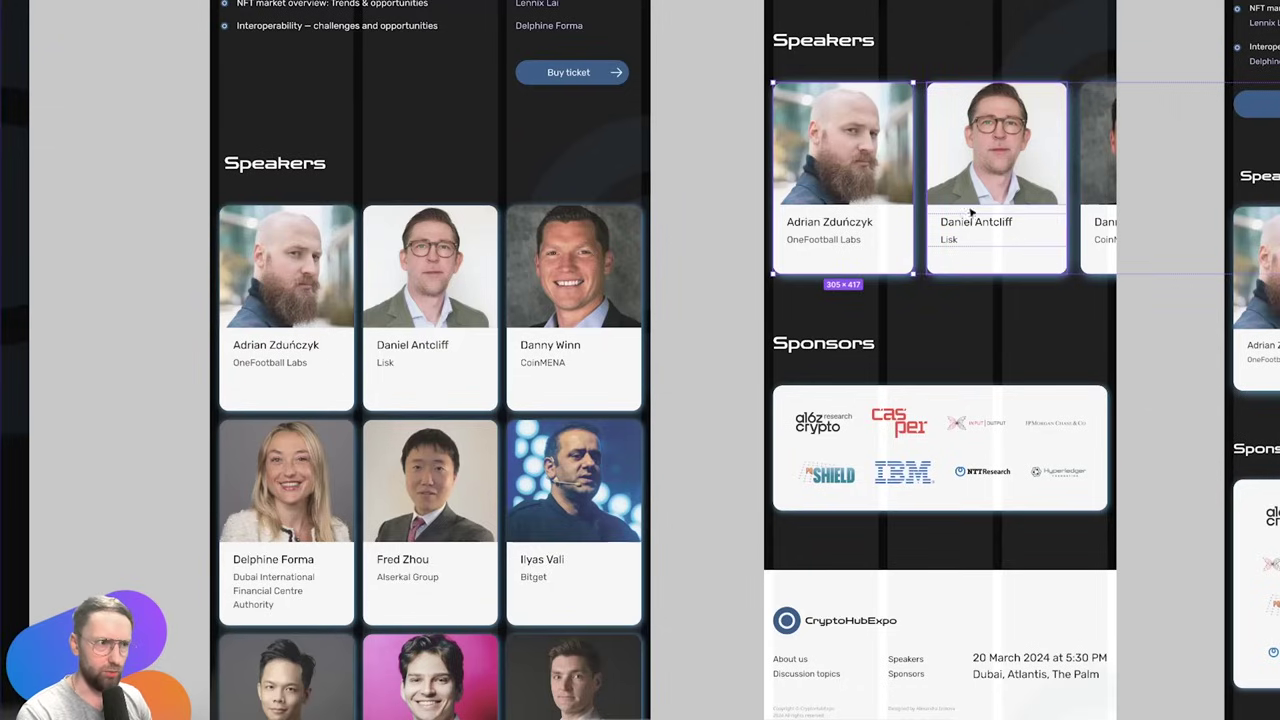
{"action": "left_click", "coordinate": [312, 264]}
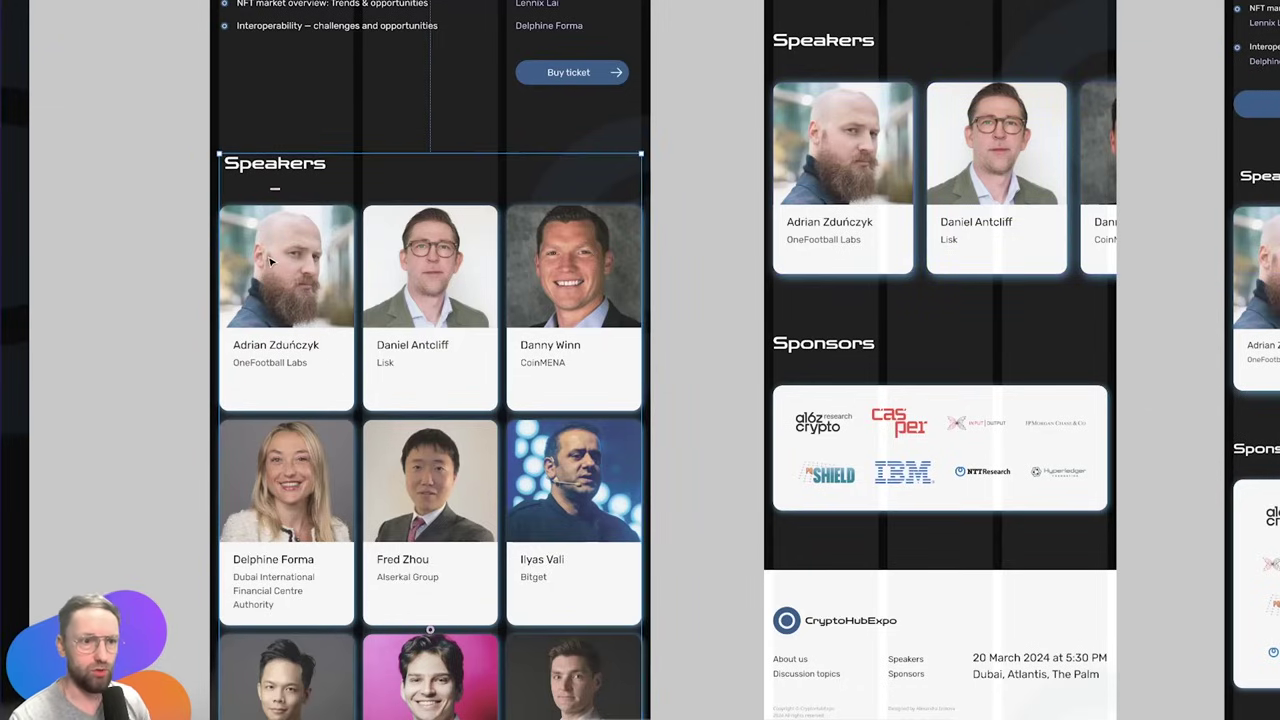
{"action": "left_click", "coordinate": [433, 270], "text": "shift"}
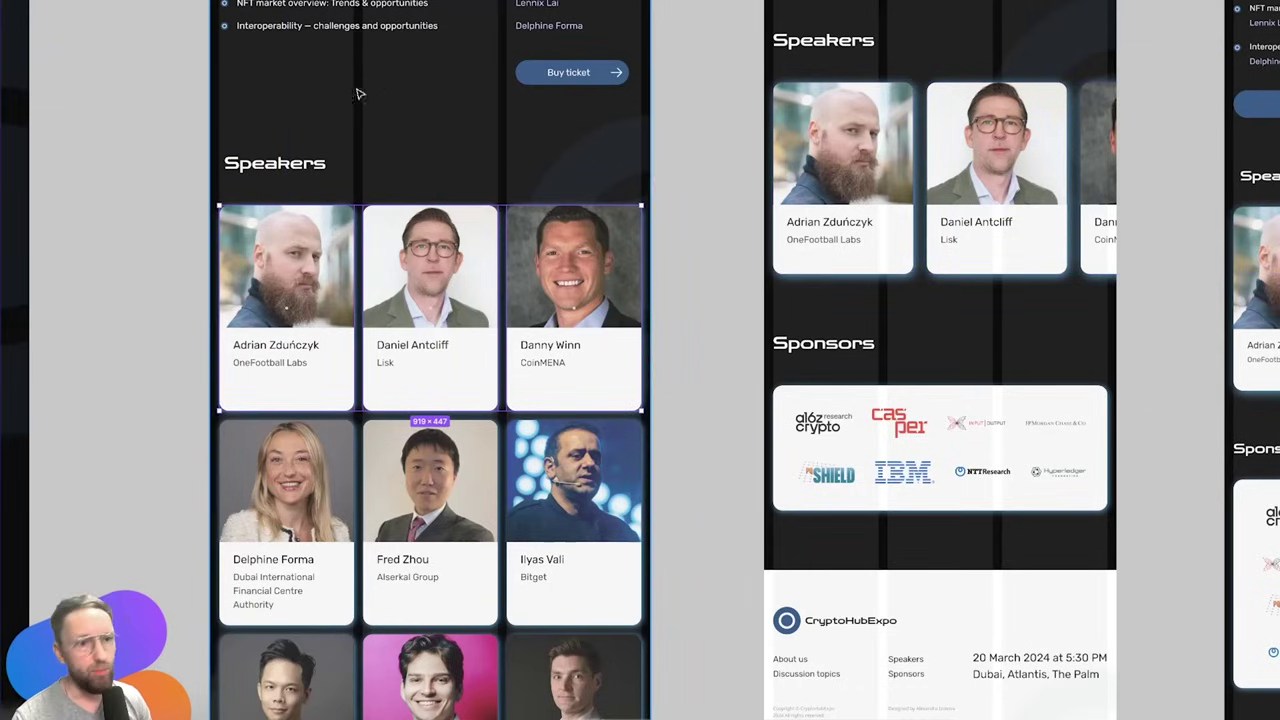
{"action": "key", "text": "shift+a"}
Replace the right layout's speaker card row with the pasted three-card frame
{"action": "left_click", "coordinate": [896, 158]}
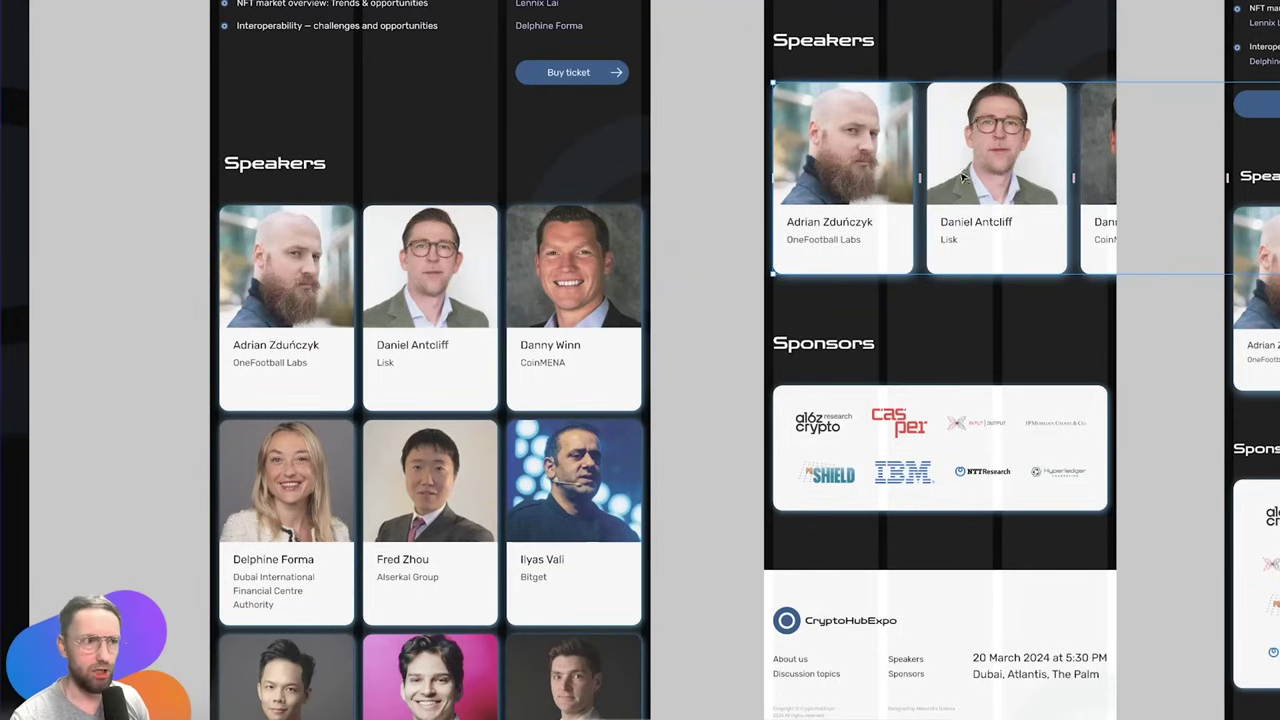
{"action": "key", "text": "ctrl+v"}
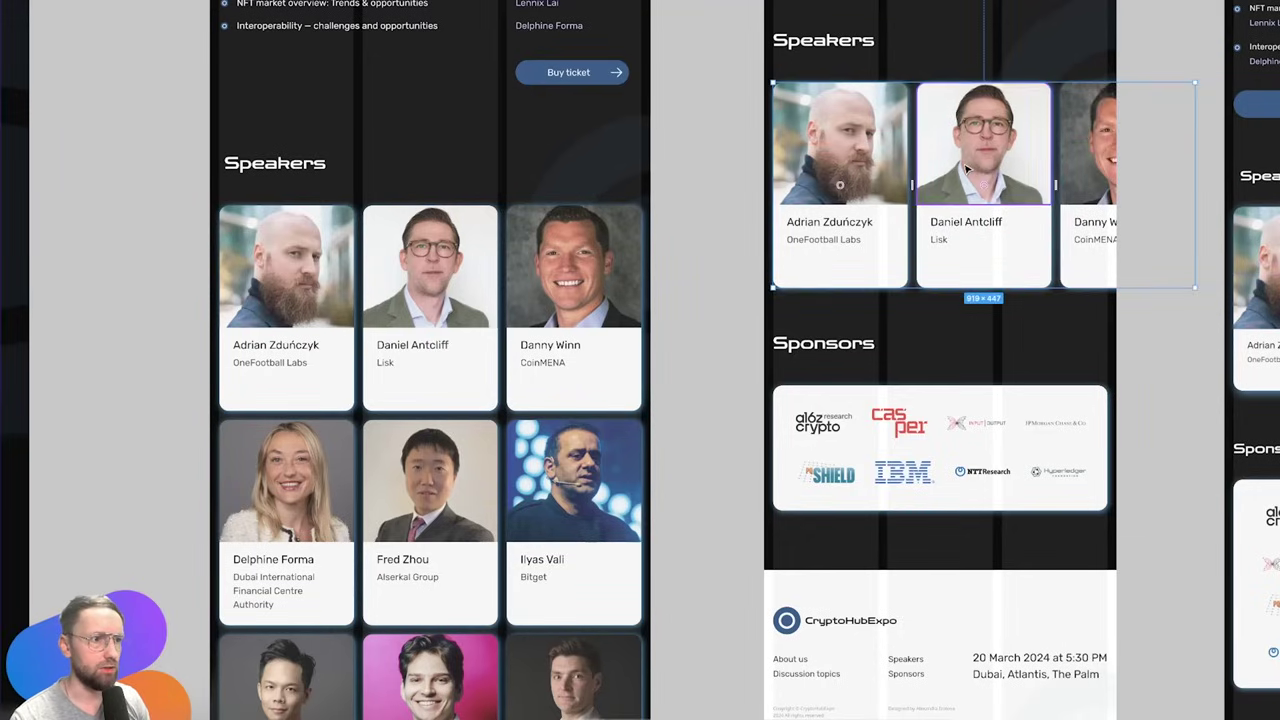
{"action": "key", "text": "shift+a"}
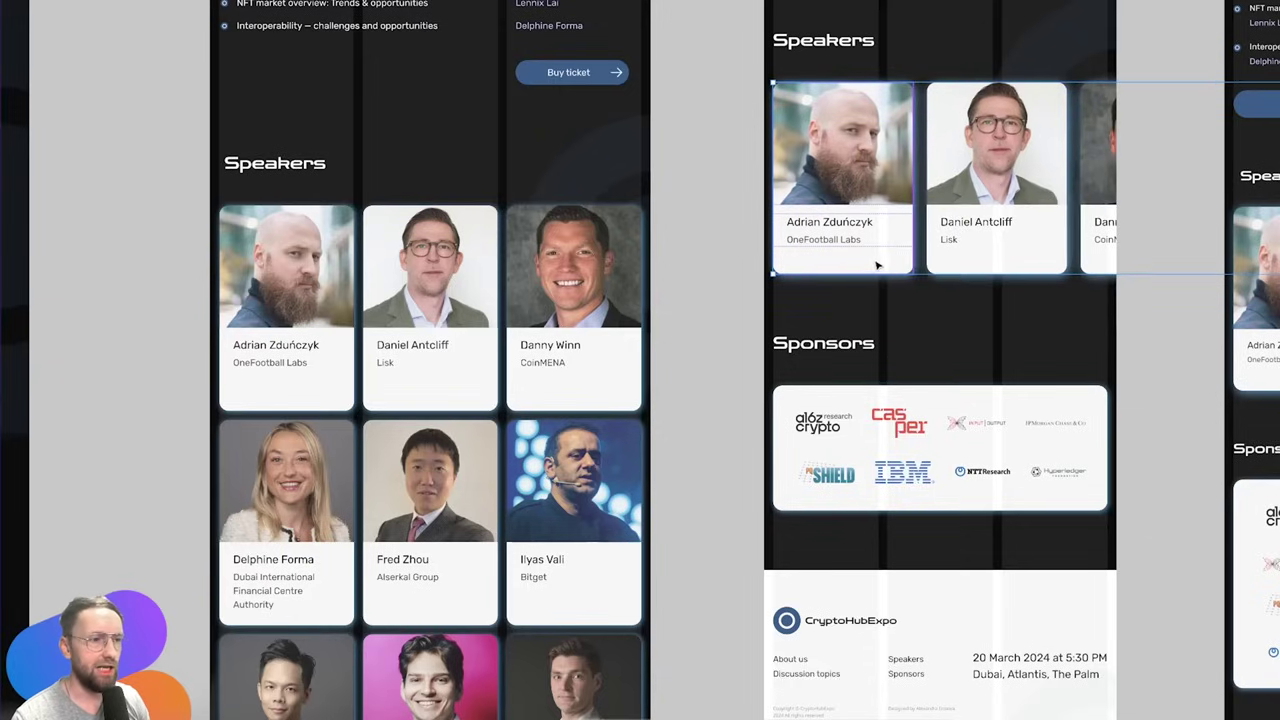
Toggle between the two speaker-row layouts, ending on the tighter 919×447 version
{"action": "key", "text": "ctrl+z"}
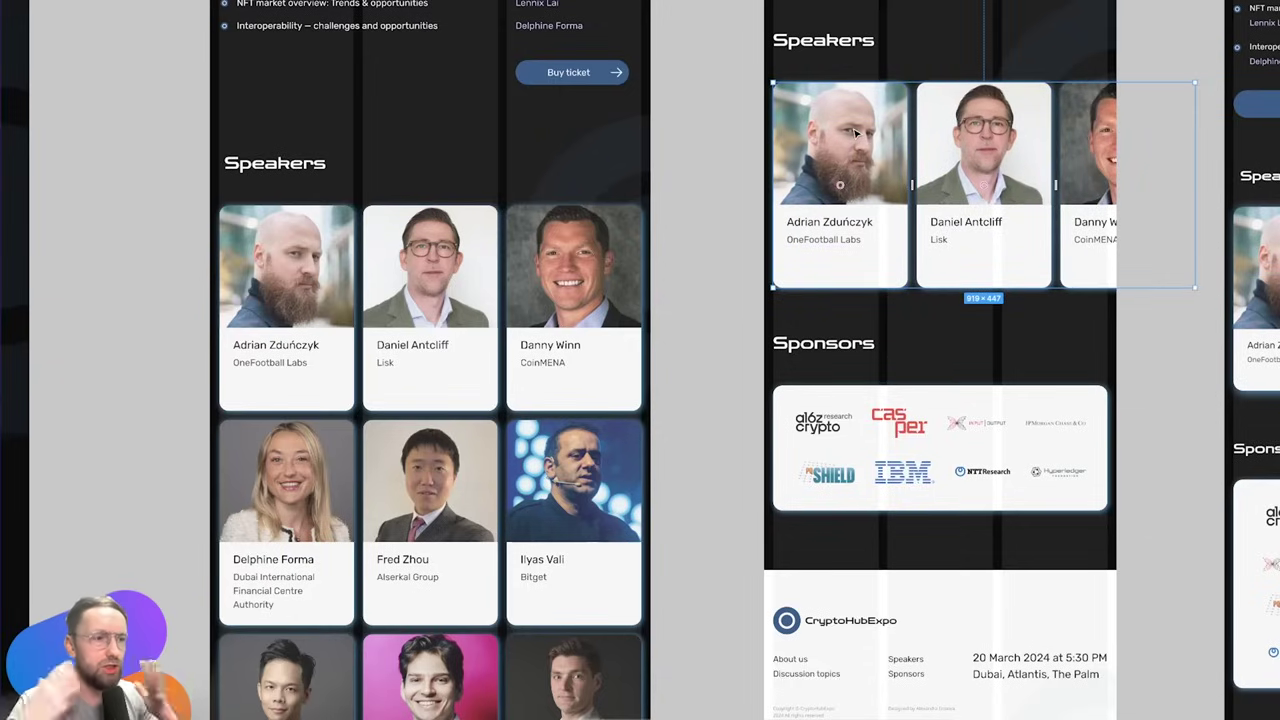
{"action": "key", "text": "ctrl+shift+z"}
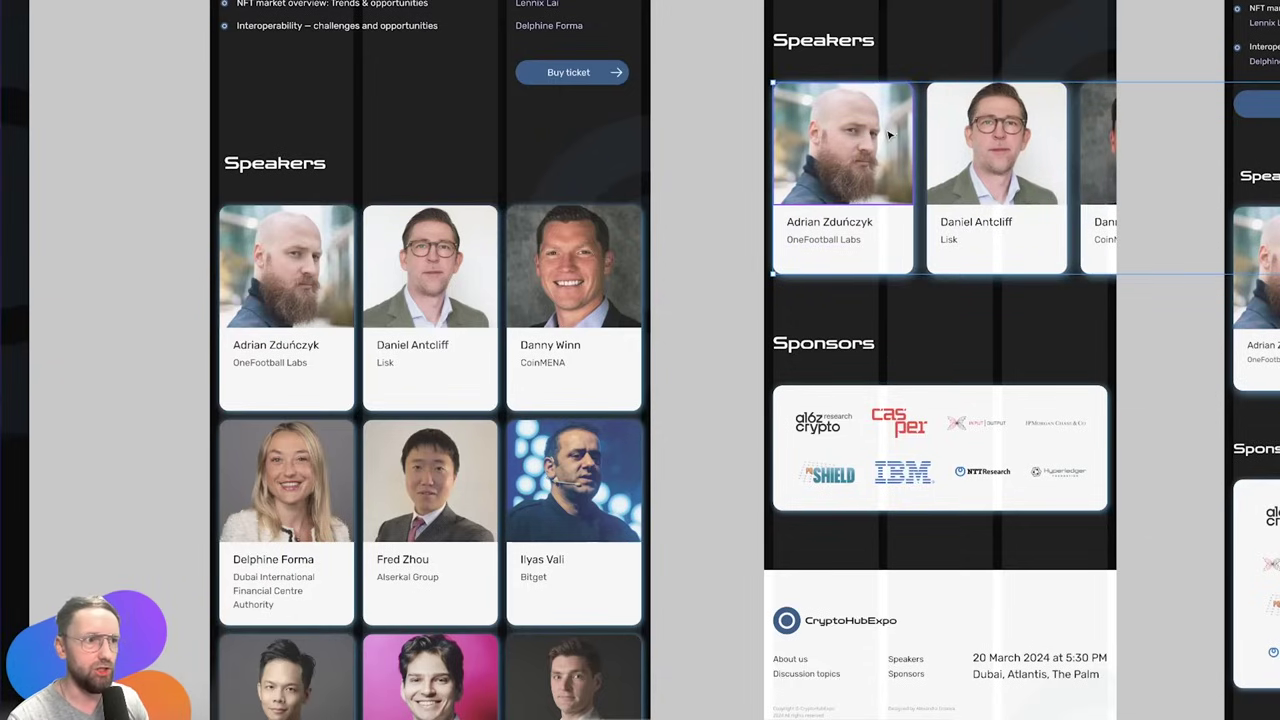
{"action": "key", "text": "ctrl+z"}
{"action": "key", "text": "ctrl+shift+z"}
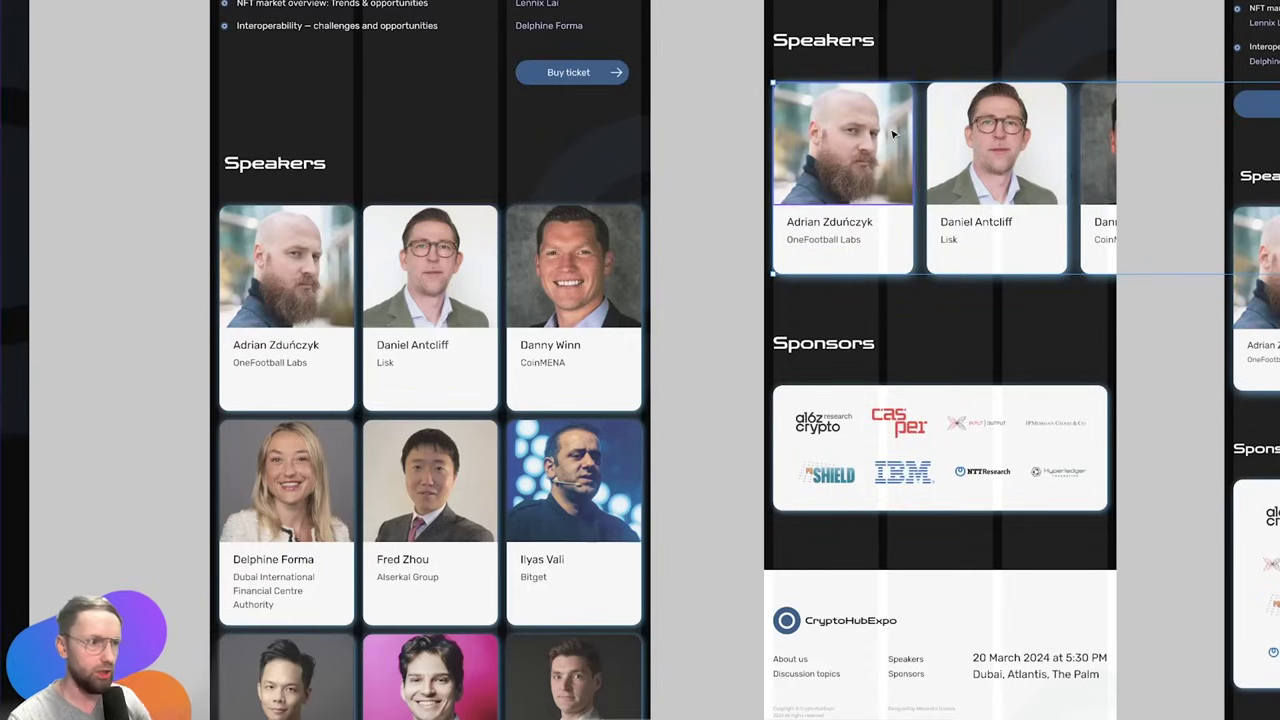
{"action": "key", "text": "ctrl+z"}
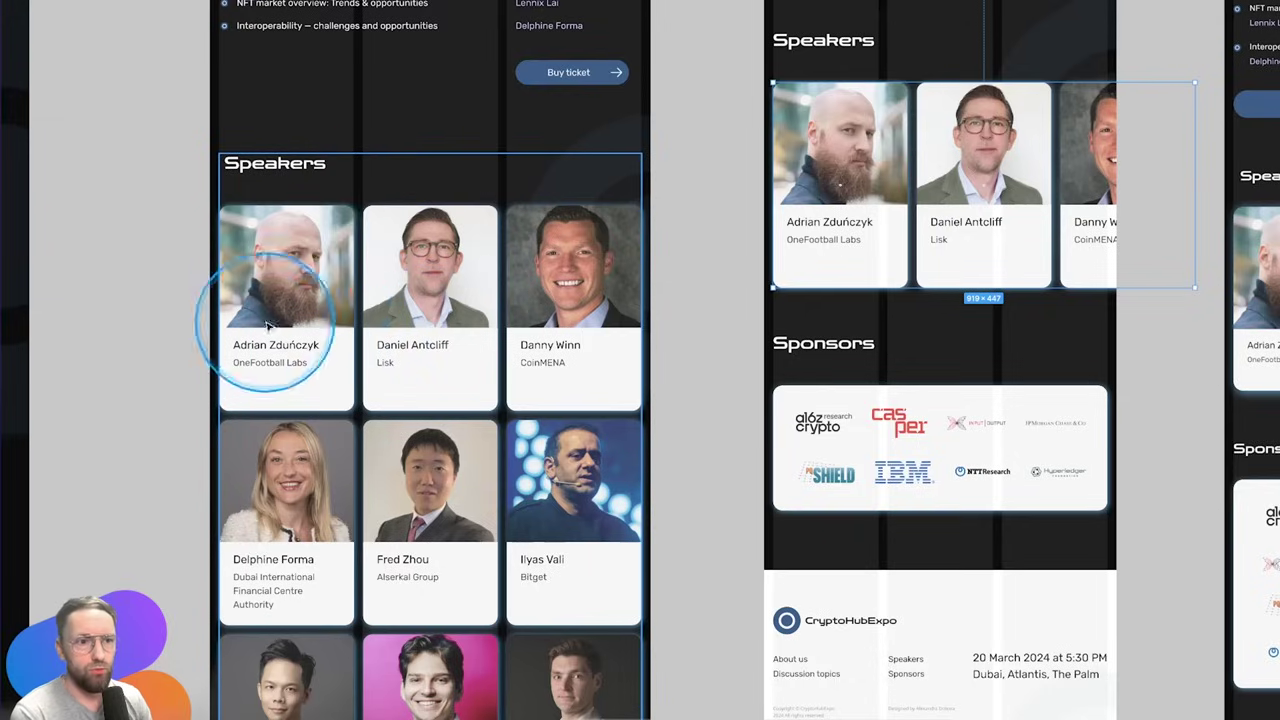
{"action": "key", "text": "ctrl+z"}
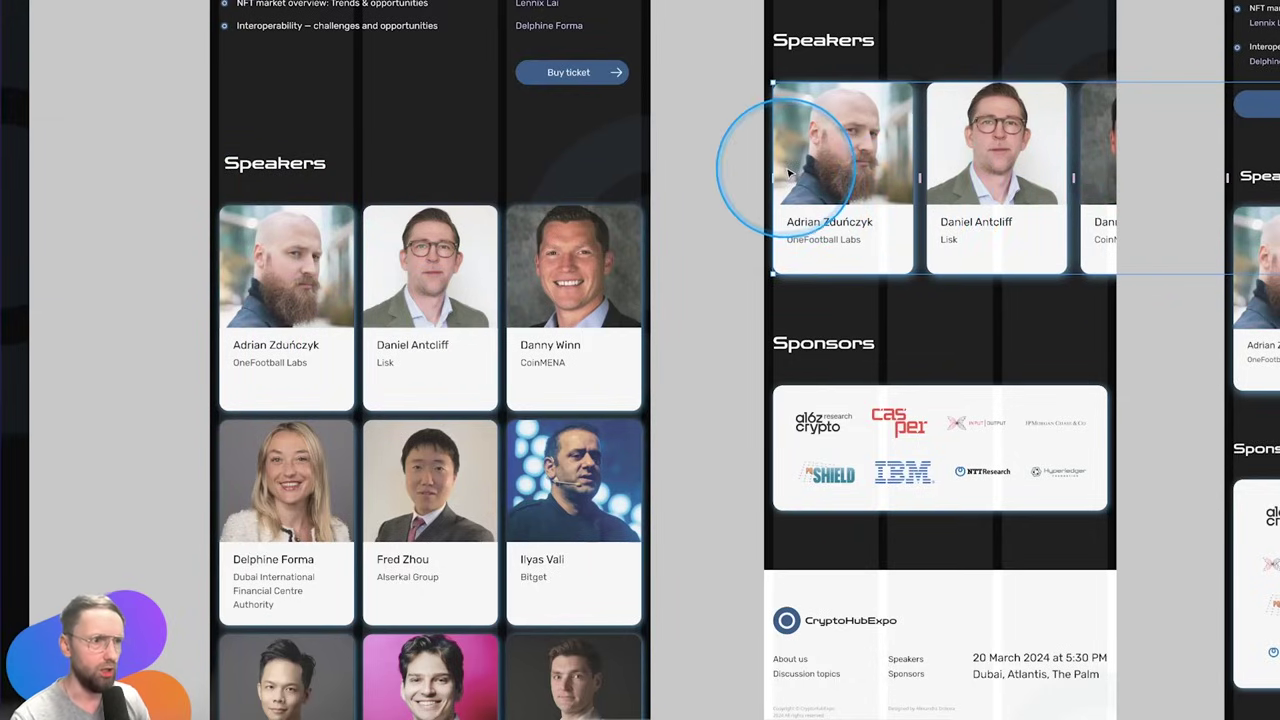
Draw a freehand pencil bracket annotation on the speaker cards, then remove it
{"action": "scroll", "coordinate": [850, 180], "scroll_direction": "down", "scroll_amount": 5}
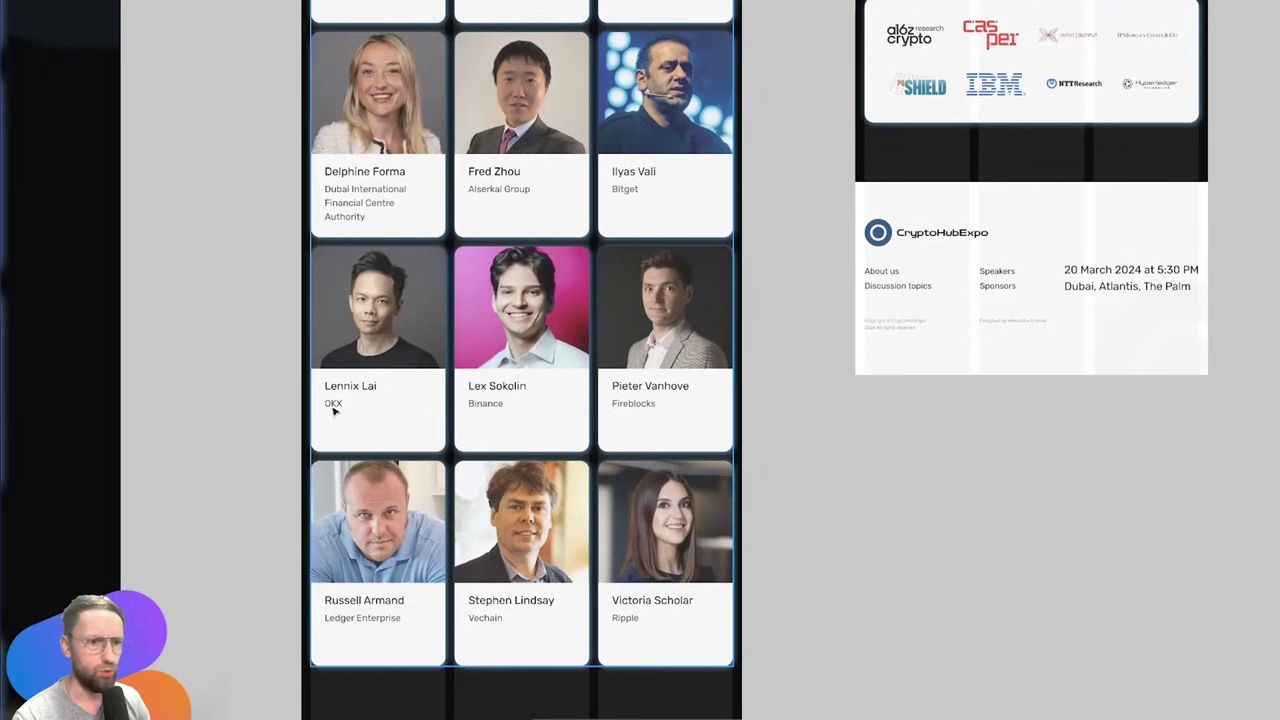
{"action": "key", "text": "shift+p"}
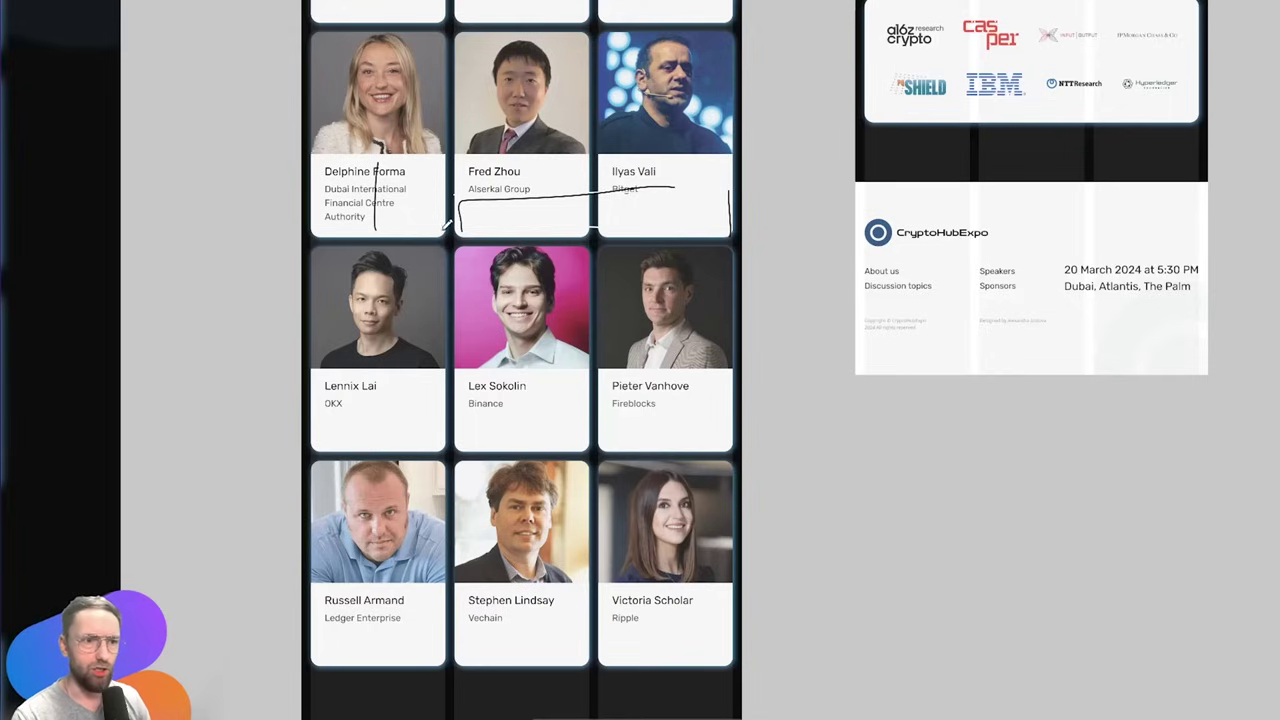
{"action": "left_click", "coordinate": [525, 231]}
{"action": "key", "text": "ctrl+z"}
{"action": "key", "text": "ctrl+z"}
{"action": "key", "text": "ctrl+z"}
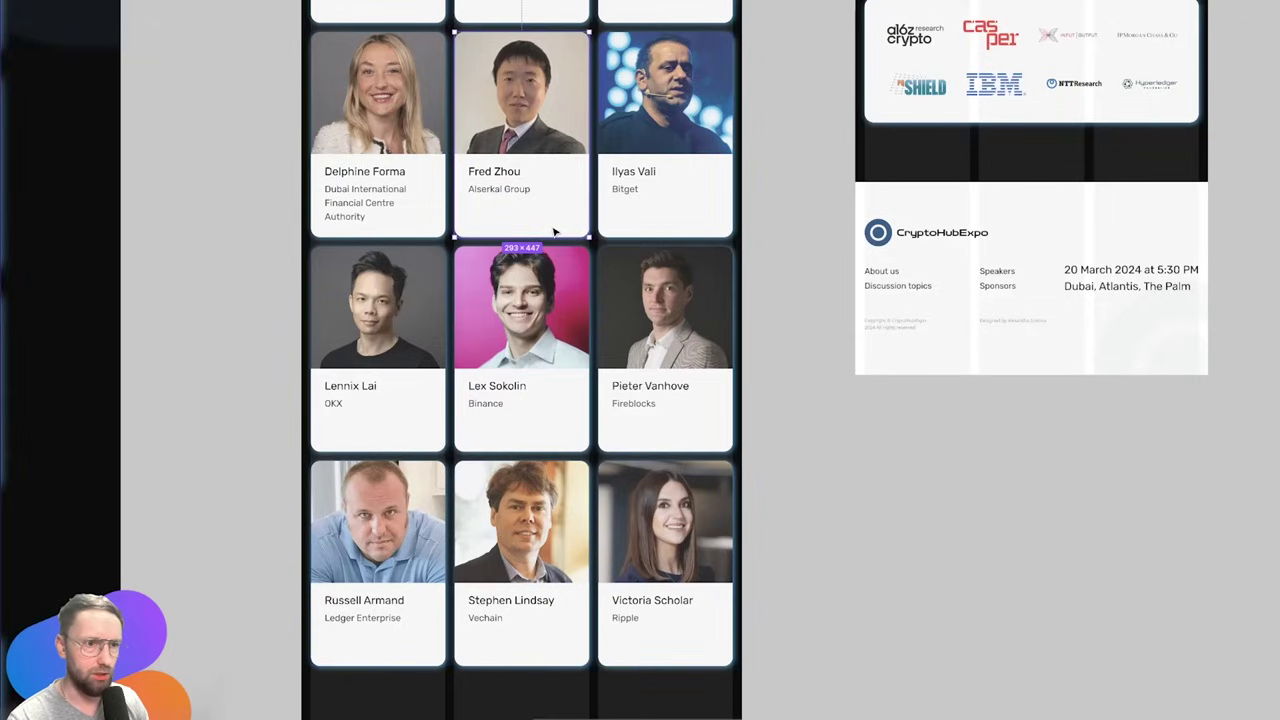
Shorten the middle speaker row to 384 and move the bottom row up 20 apart
{"action": "left_click", "coordinate": [634, 230], "text": "shift"}
{"action": "left_click_drag", "start_coordinate": [607, 234], "coordinate": [607, 204]}
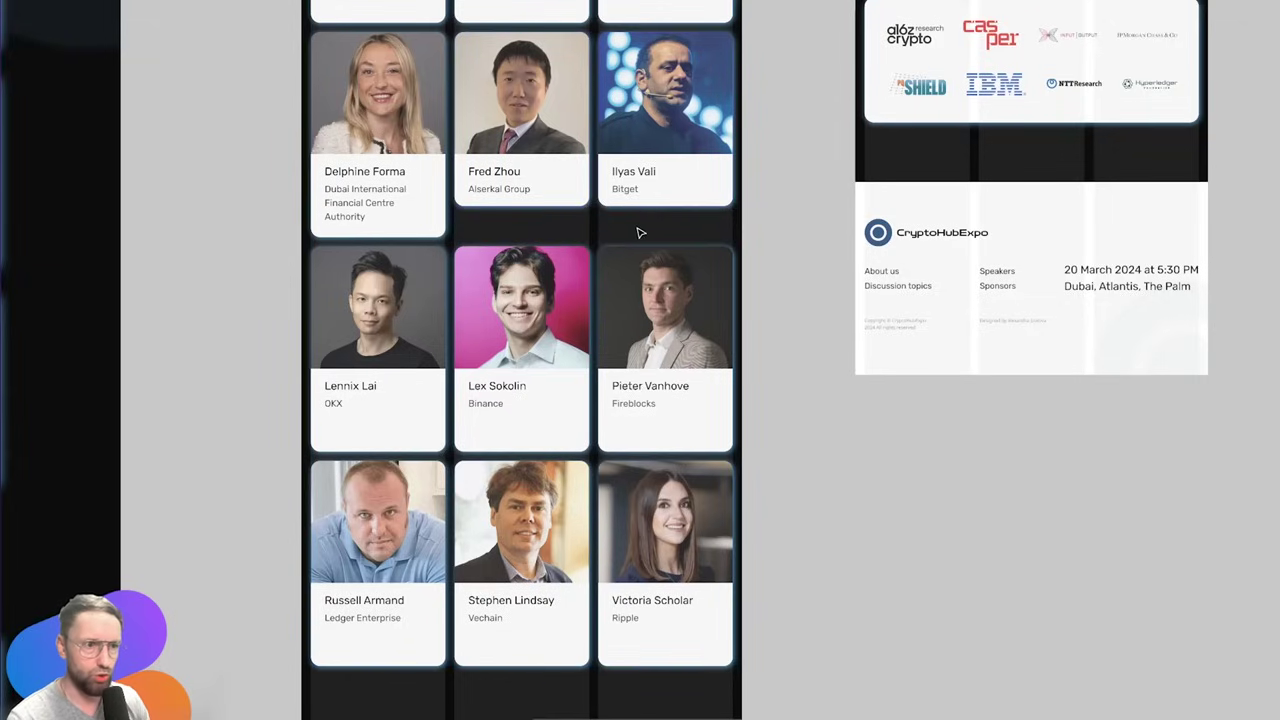
{"action": "key", "text": "ctrl+z"}
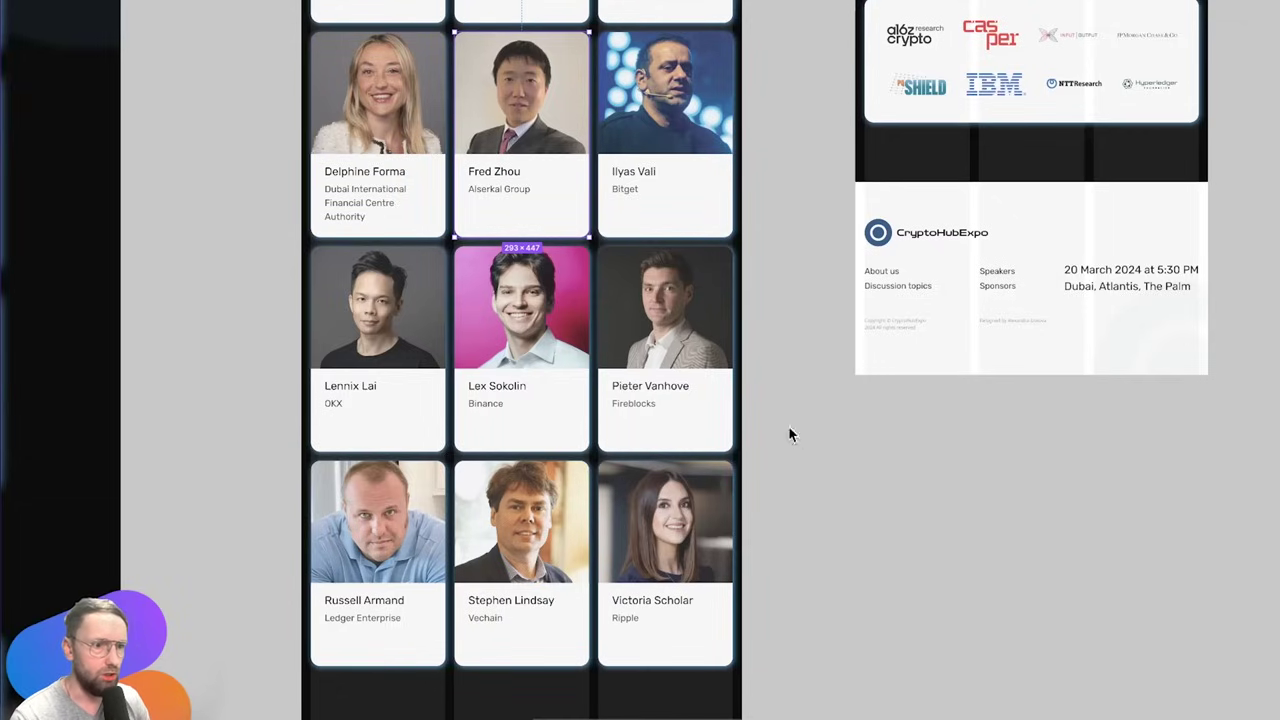
{"action": "left_click", "coordinate": [418, 433]}
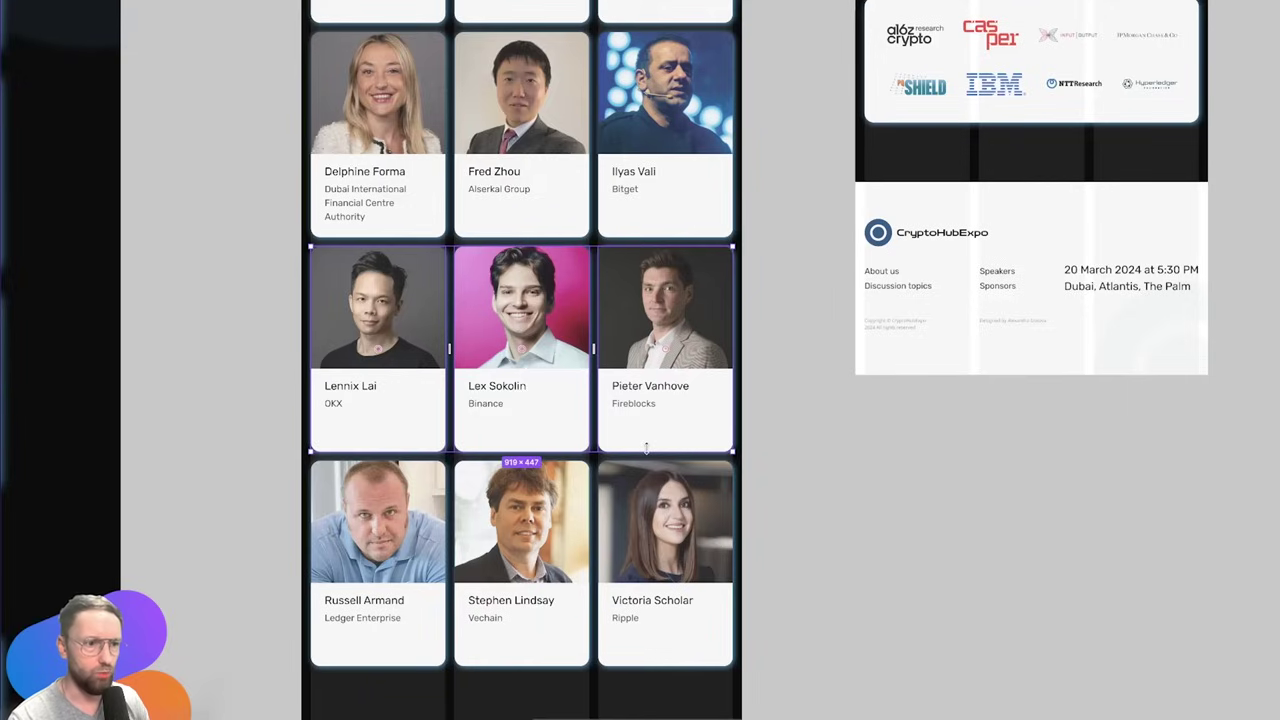
{"action": "left_click_drag", "start_coordinate": [646, 448], "coordinate": [646, 424]}
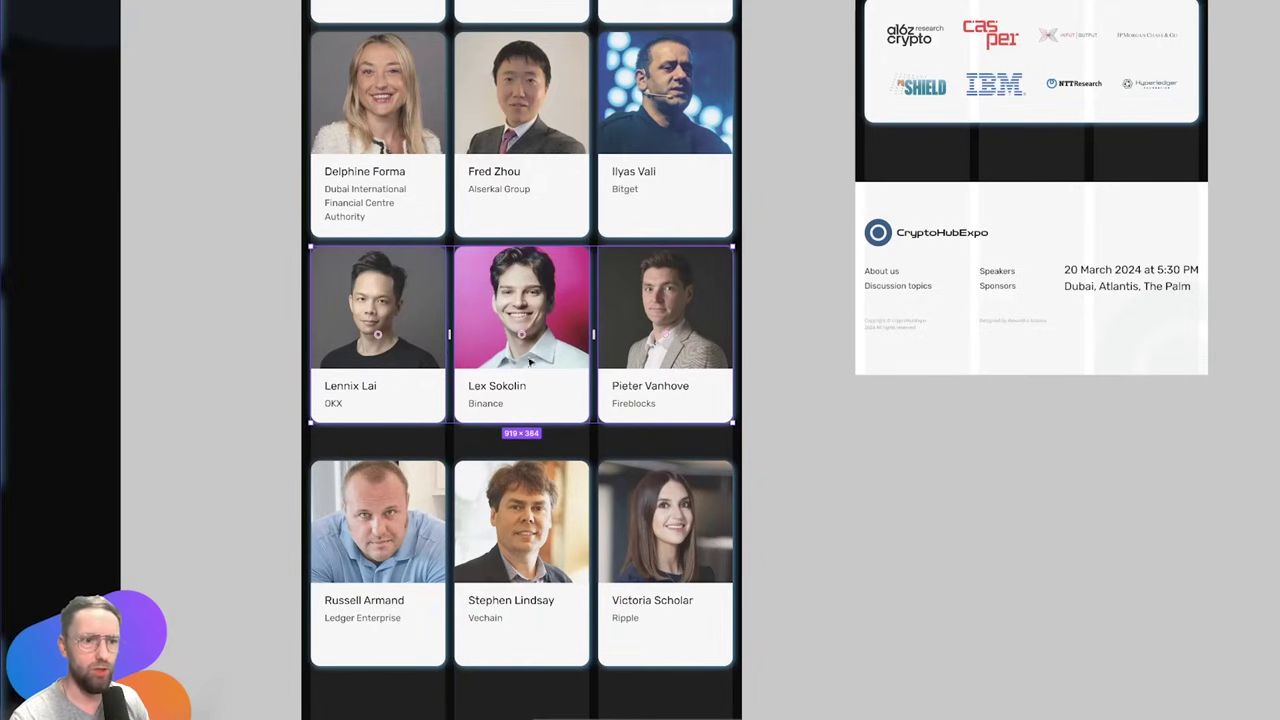
{"action": "left_click_drag", "start_coordinate": [645, 526], "coordinate": [643, 497]}
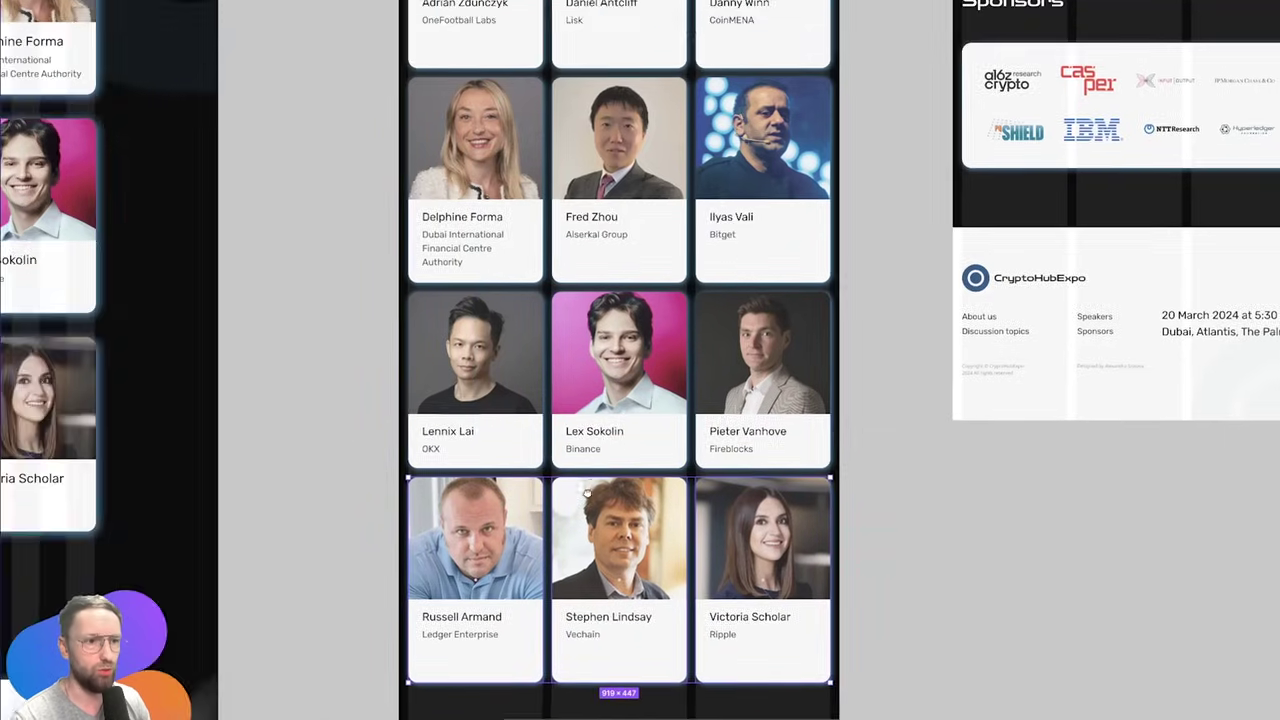
Shrink the IBM logo in the Sponsors grid's bottom row
{"action": "scroll", "coordinate": [786, 477], "scroll_direction": "down", "scroll_amount": 10}
{"action": "left_click", "coordinate": [522, 468]}
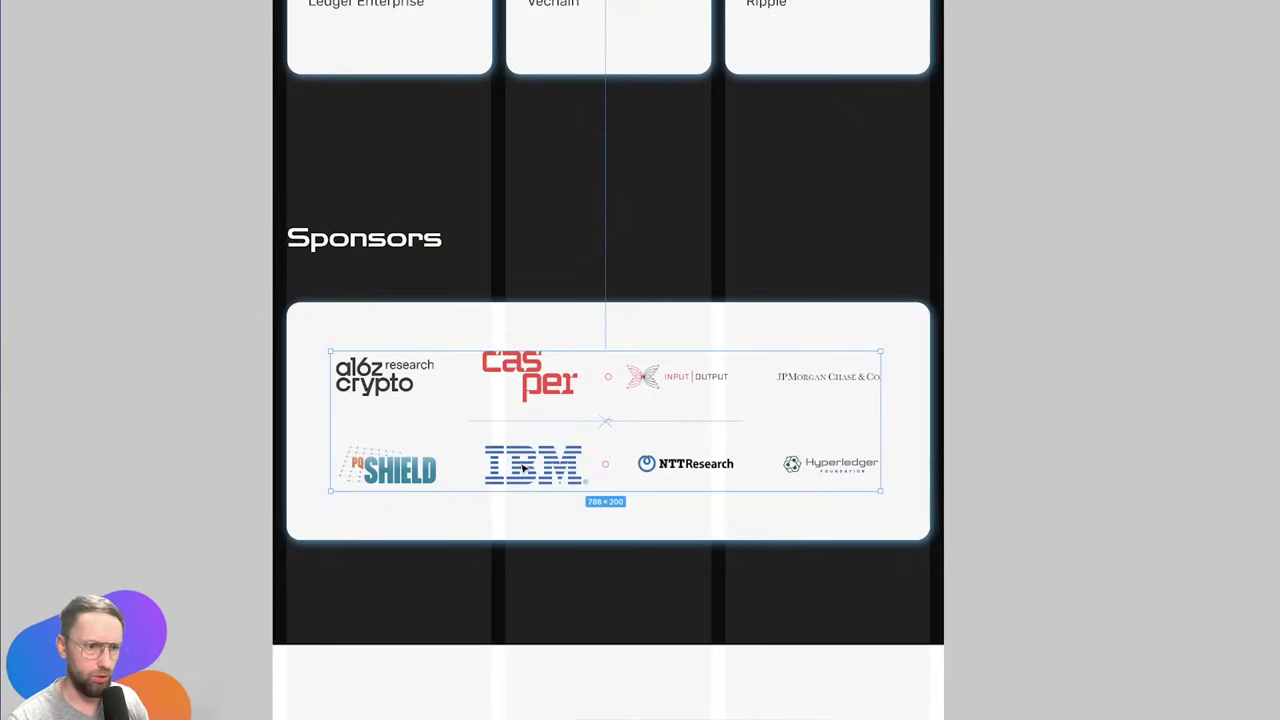
{"action": "left_click", "coordinate": [562, 456]}
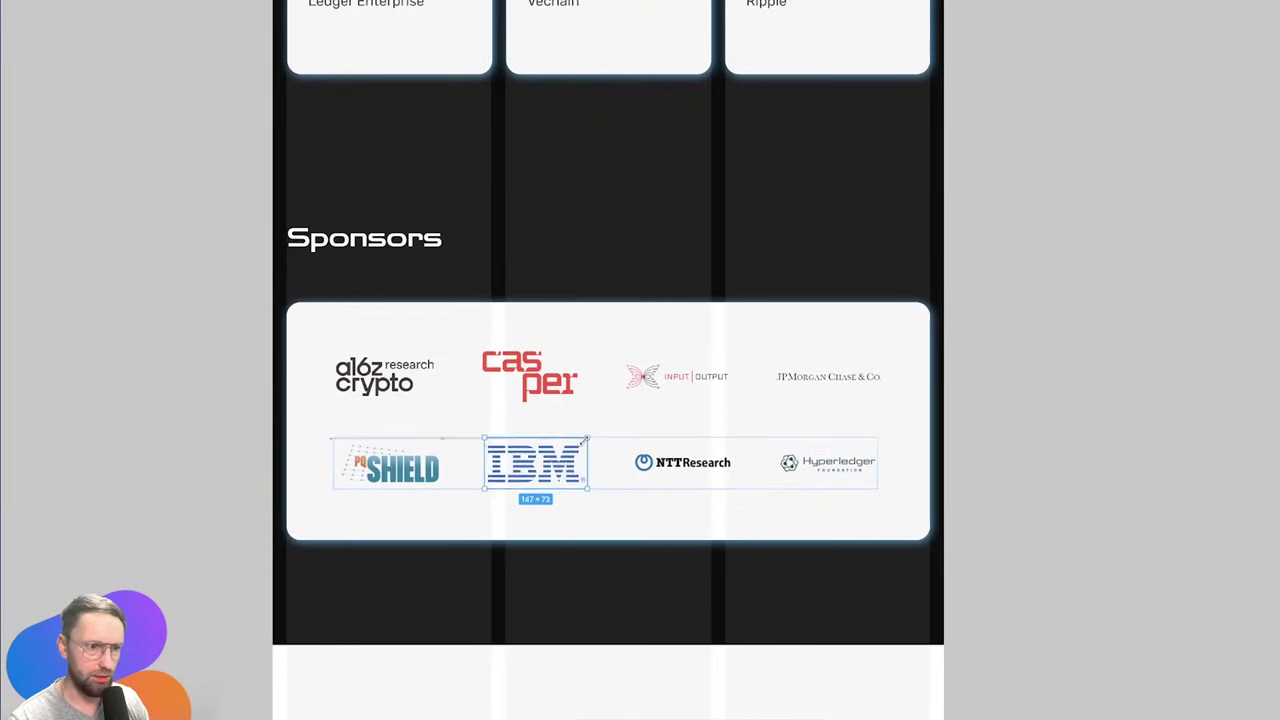
{"action": "left_click_drag", "start_coordinate": [583, 443], "coordinate": [572, 444]}
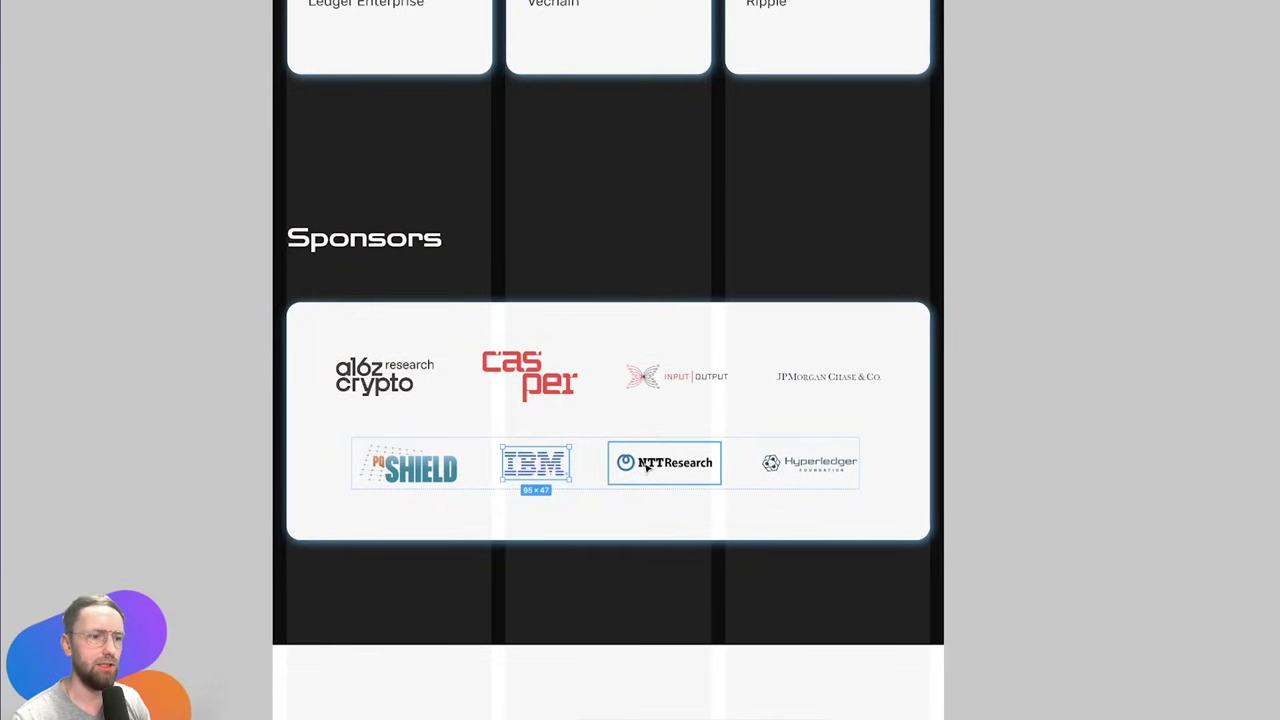
{"action": "left_click", "coordinate": [1031, 397]}
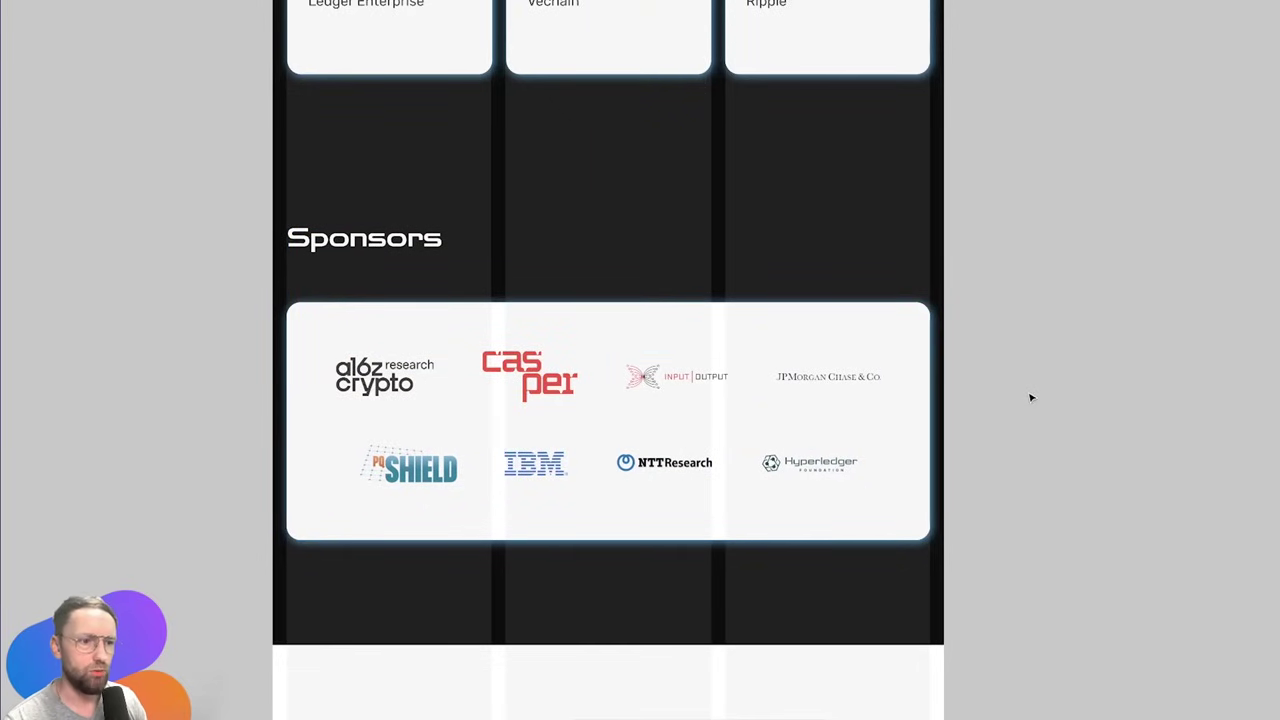
Trial-shrink the SHIELD and Casper logos, then undo both resizes
{"action": "left_click", "coordinate": [447, 476]}
{"action": "left_click", "coordinate": [446, 476]}
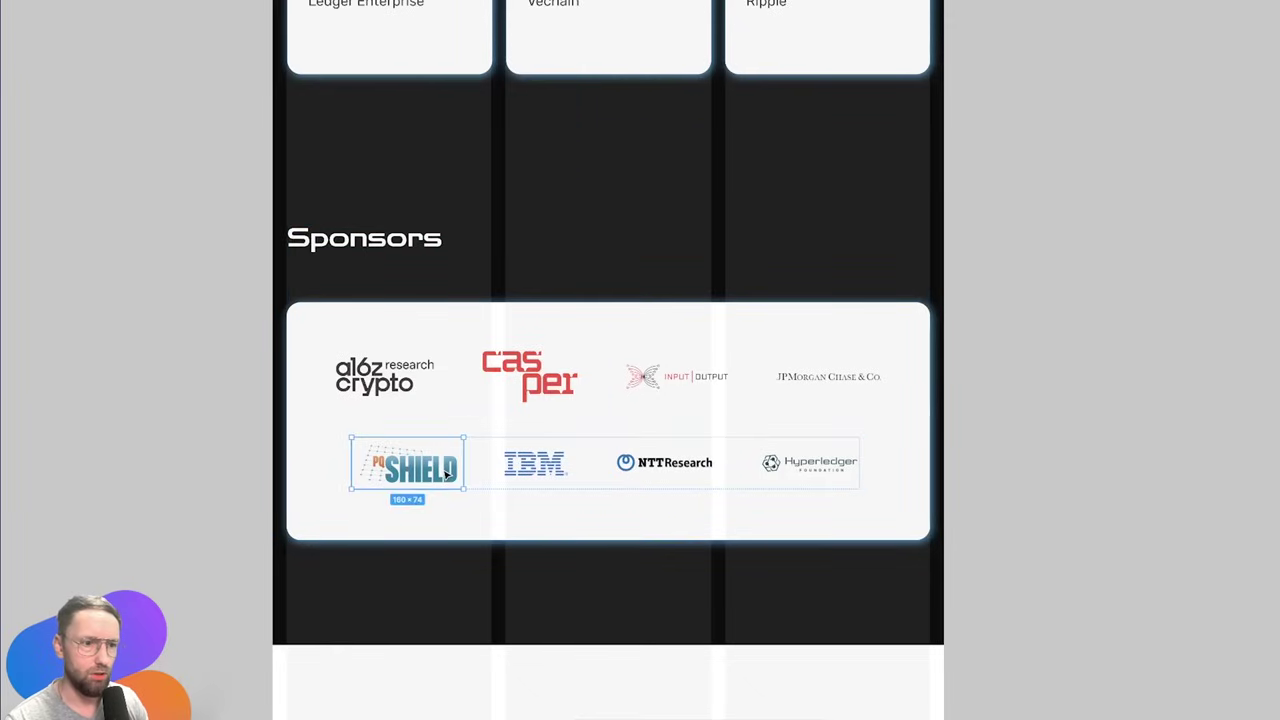
{"action": "left_click_drag", "start_coordinate": [464, 437], "coordinate": [457, 441]}
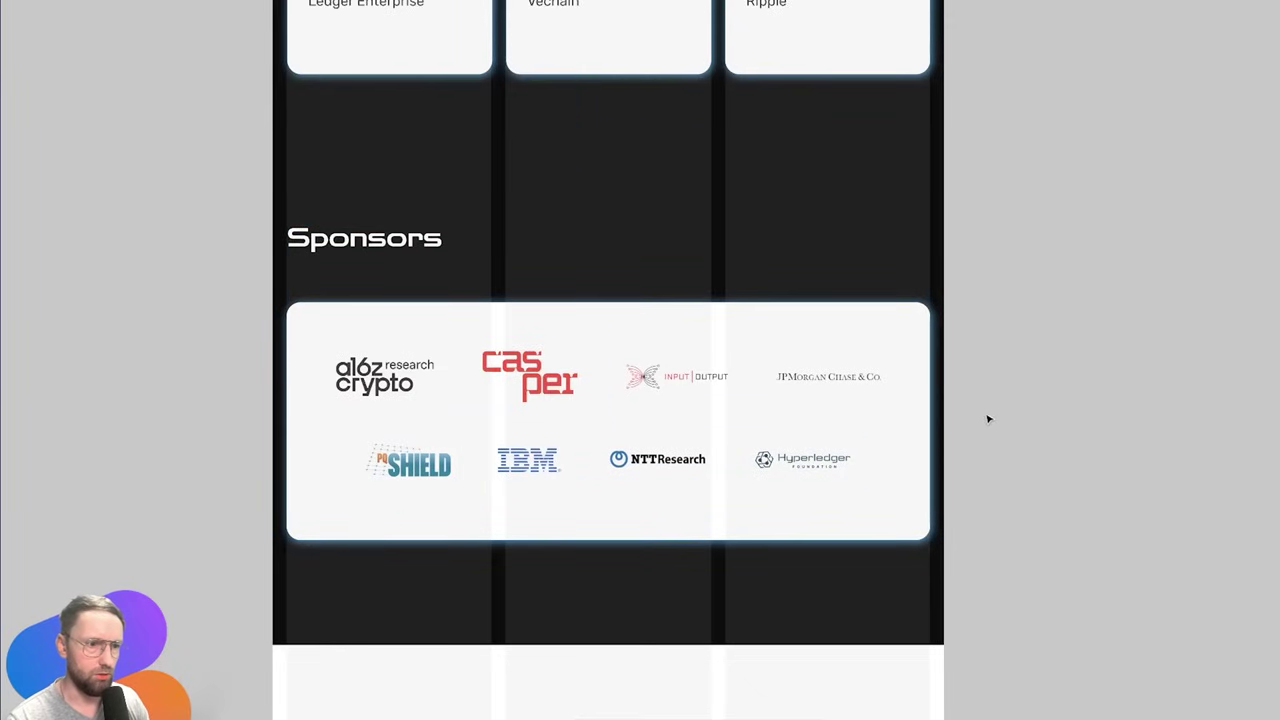
{"action": "left_click", "coordinate": [530, 376]}
{"action": "left_click_drag", "start_coordinate": [482, 352], "coordinate": [498, 347]}
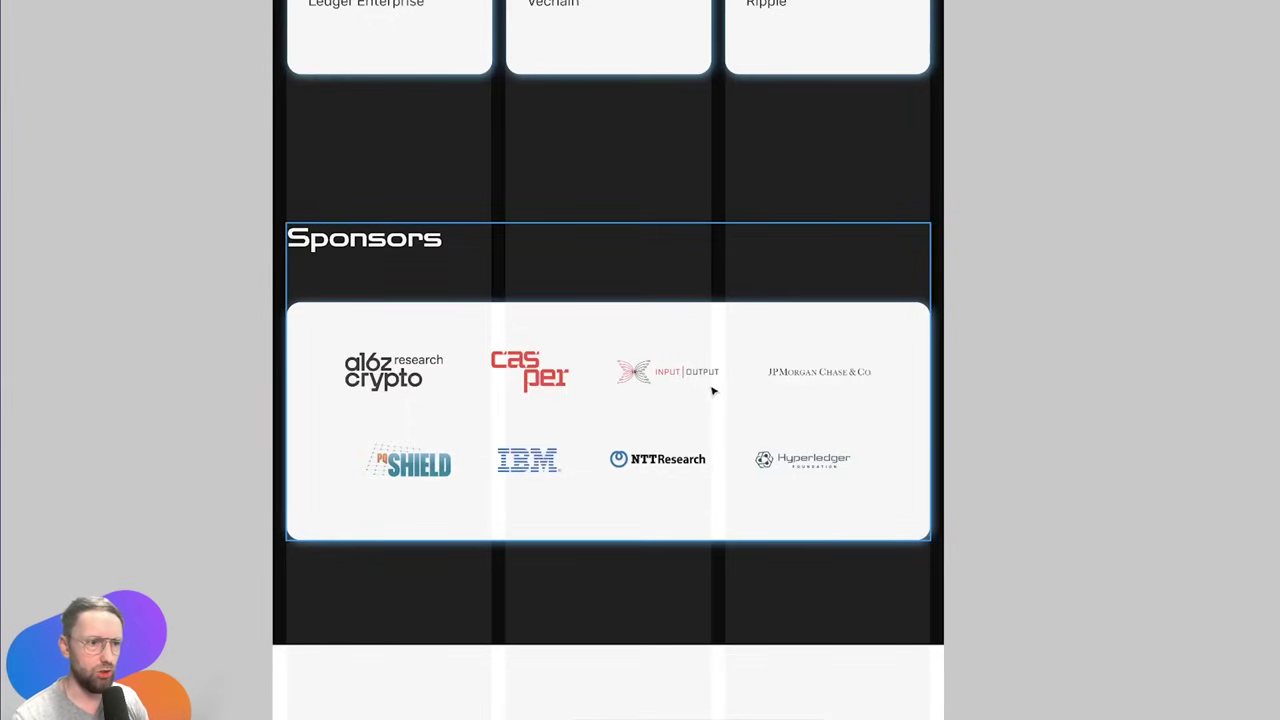
{"action": "key", "text": "ctrl+z"}
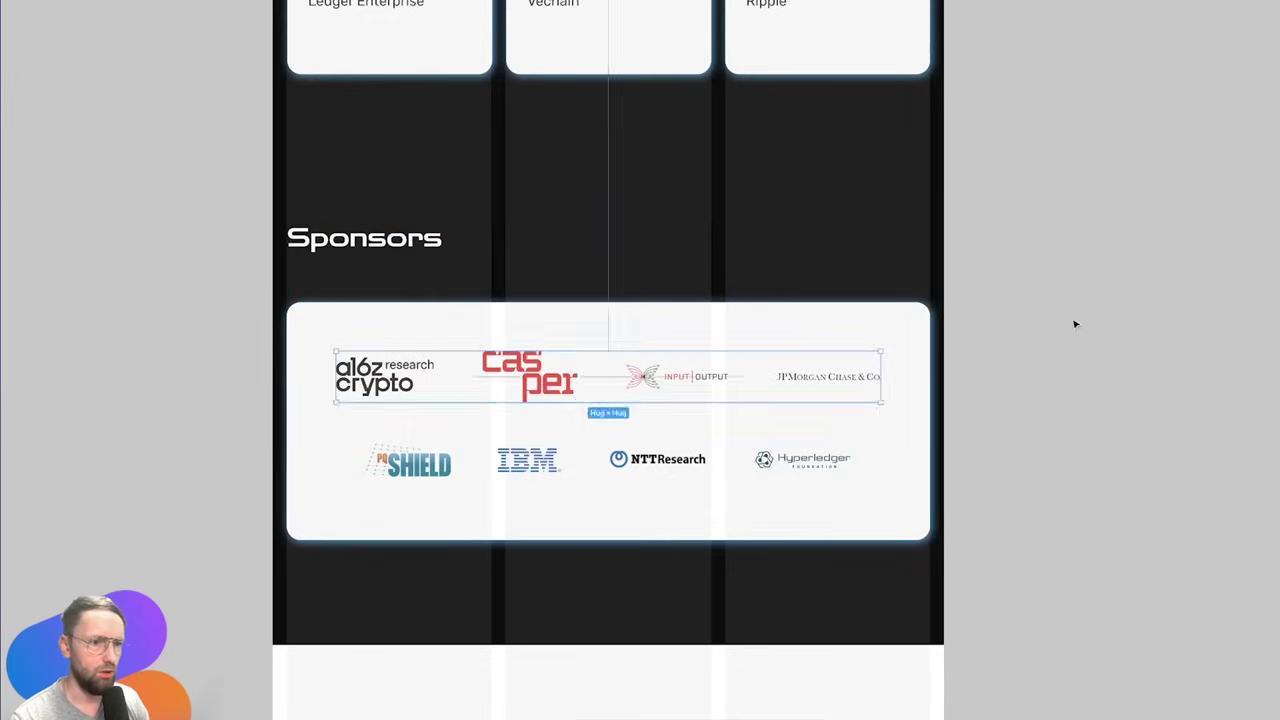
{"action": "key", "text": "ctrl+z"}
{"action": "key", "text": "ctrl+z"}
{"action": "key", "text": "ctrl+z"}
{"action": "key", "text": "ctrl+z"}
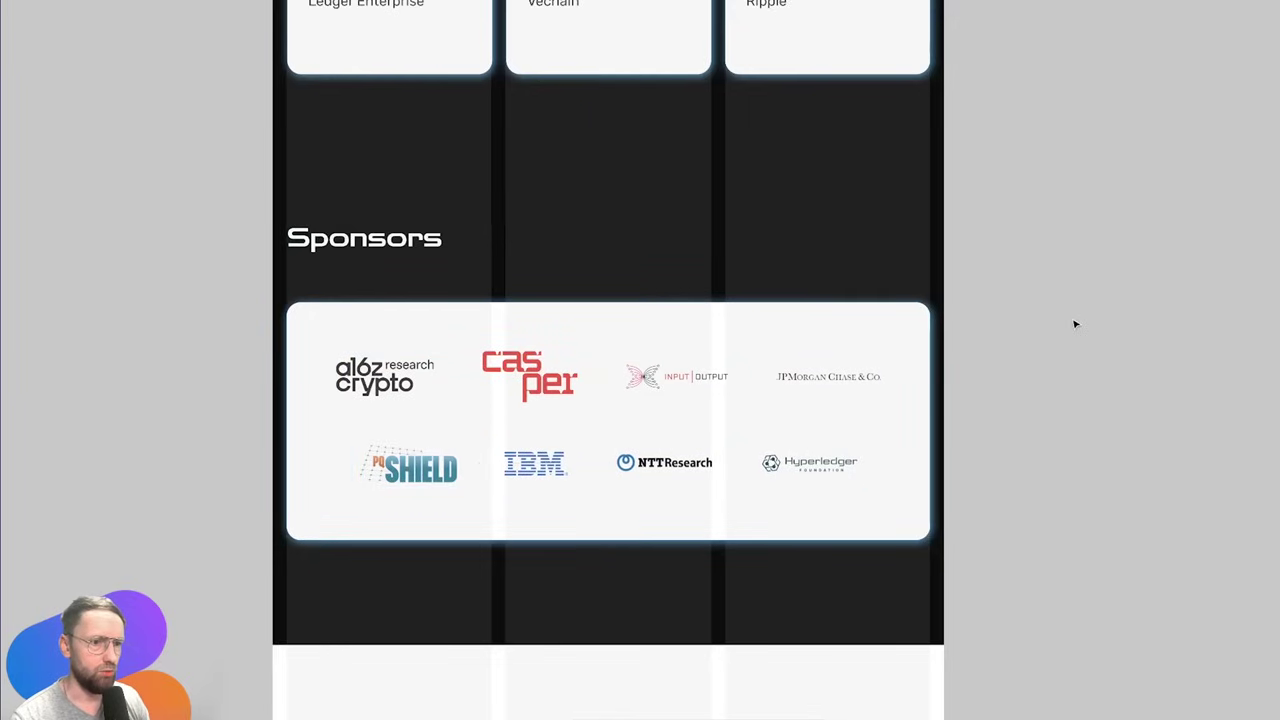
{"action": "key", "text": "ctrl+z"}
{"action": "key", "text": "ctrl+z"}
Detach the white colour style from the main 1920 About Us paragraph fill
{"action": "scroll", "coordinate": [1075, 323], "scroll_direction": "down", "scroll_amount": 3}
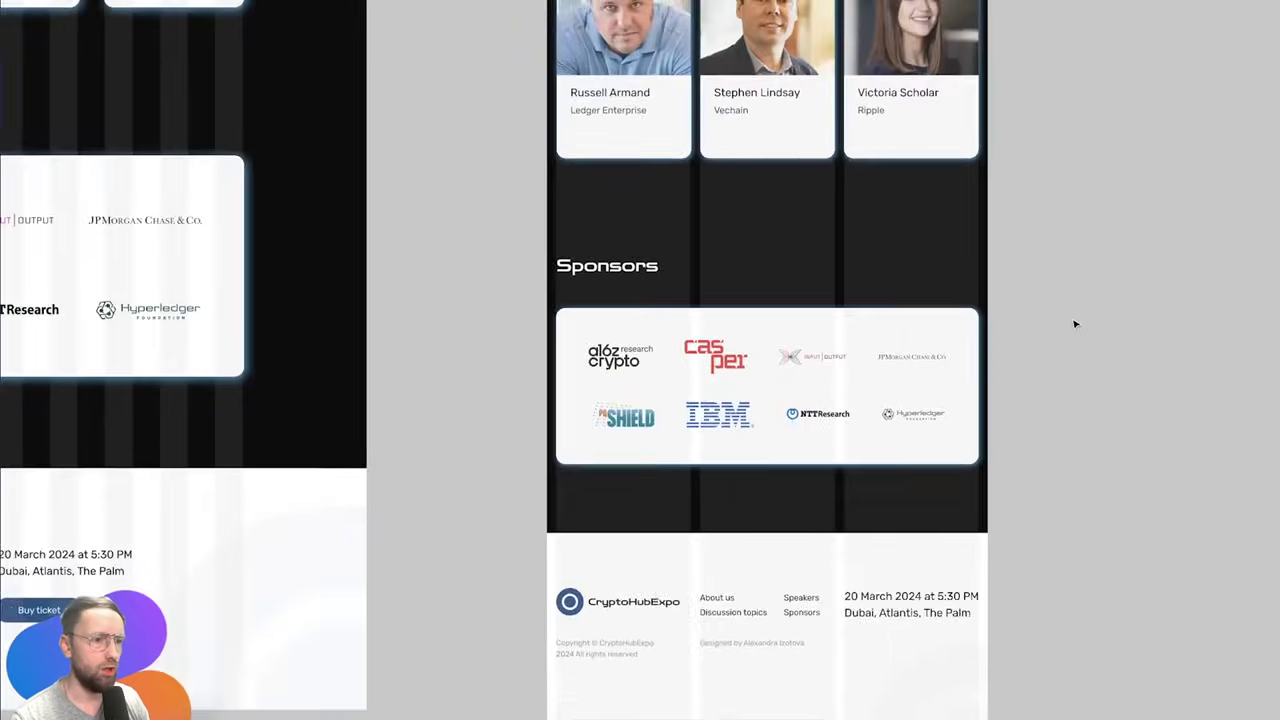
{"action": "scroll", "coordinate": [822, 331], "scroll_direction": "down", "scroll_amount": 3}
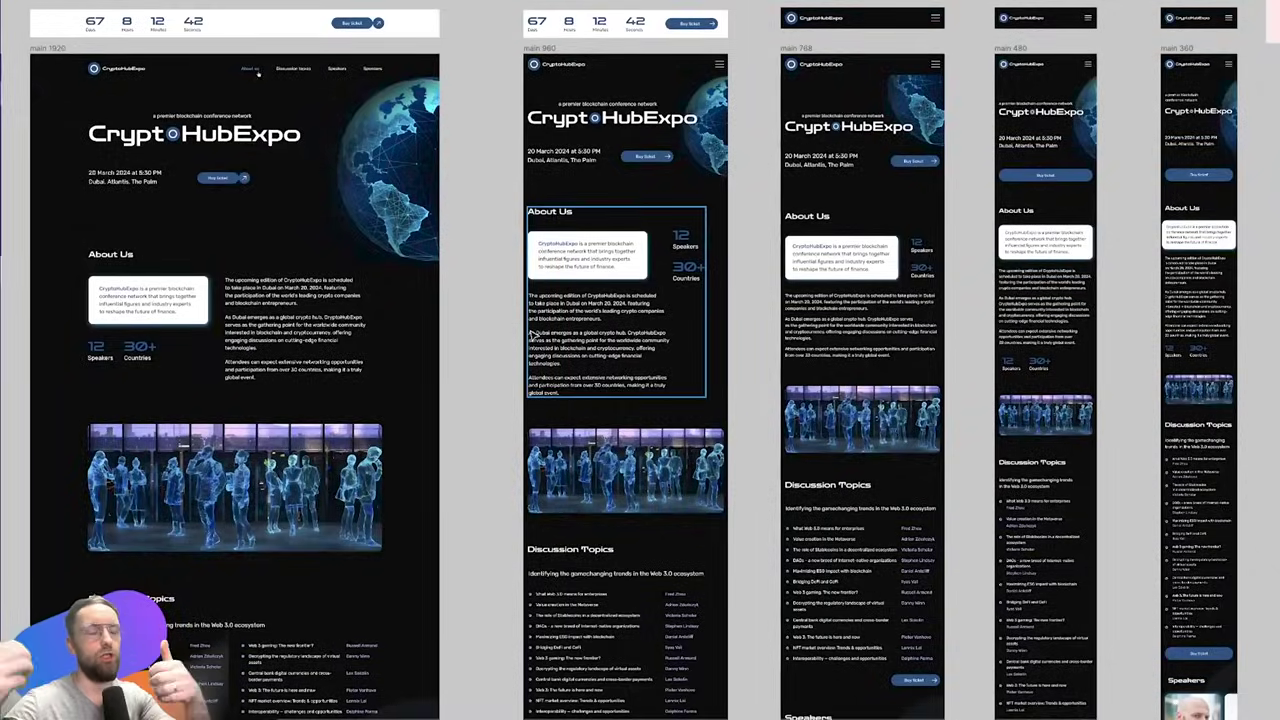
{"action": "left_click", "coordinate": [300, 328]}
{"action": "key", "text": "ctrl+backslash"}
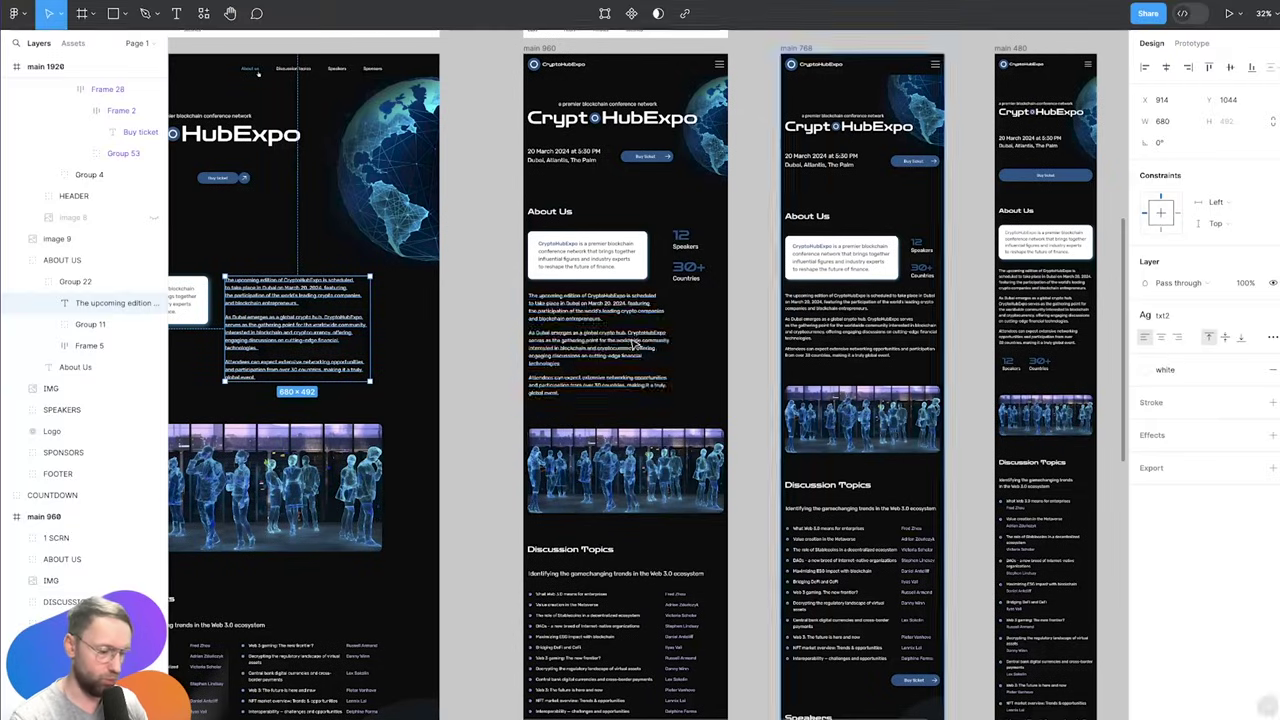
{"action": "left_click", "coordinate": [1252, 370]}
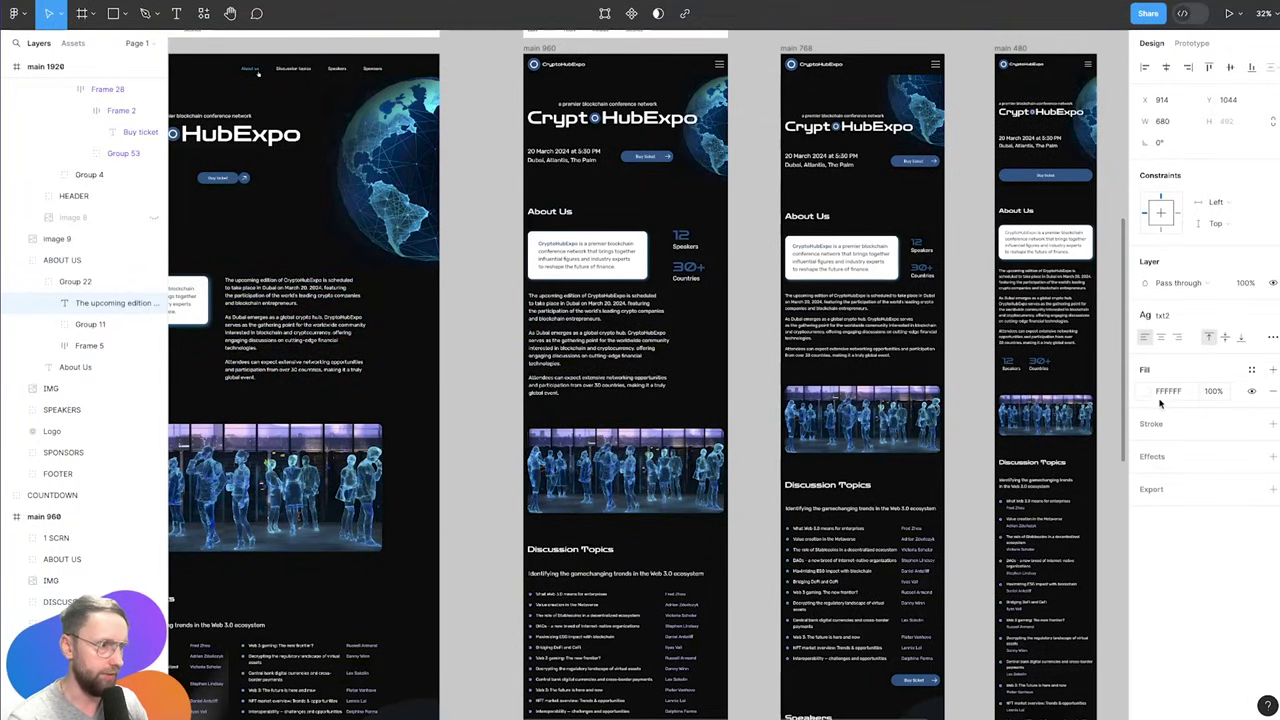
{"action": "left_click", "coordinate": [572, 345]}
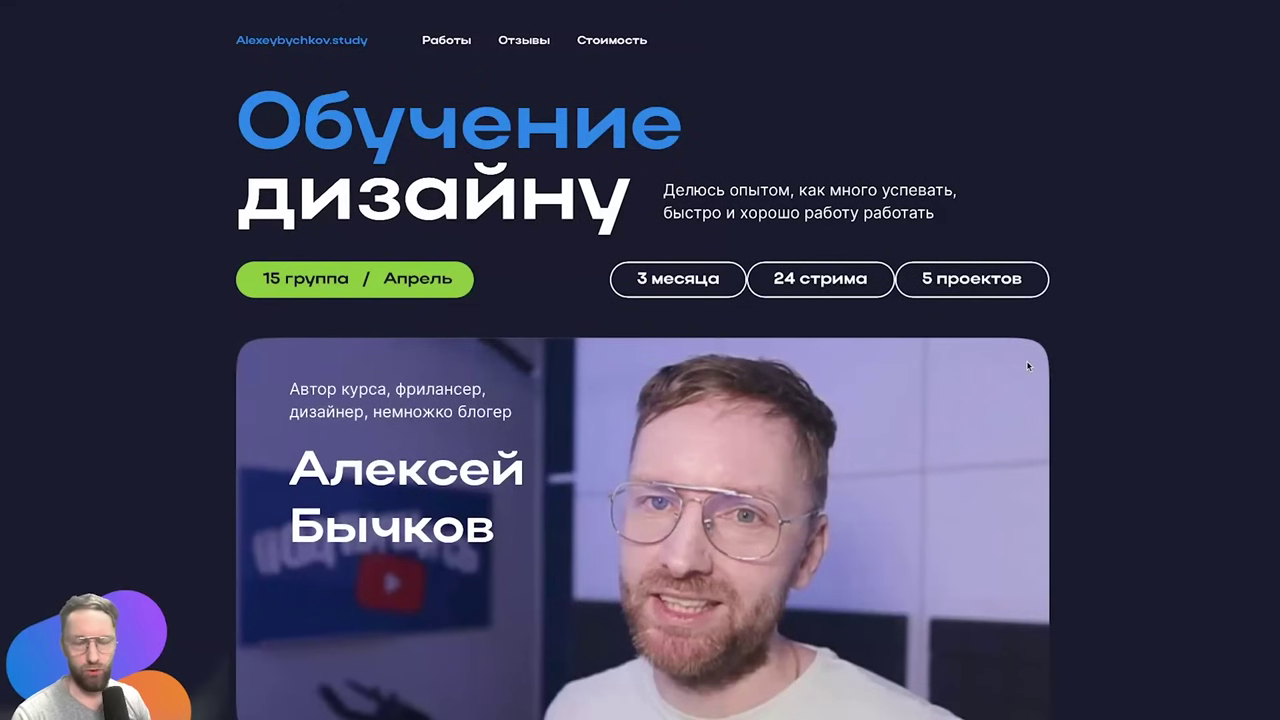
{"action": "scroll", "coordinate": [1027, 362], "scroll_direction": "down", "scroll_amount": 5}
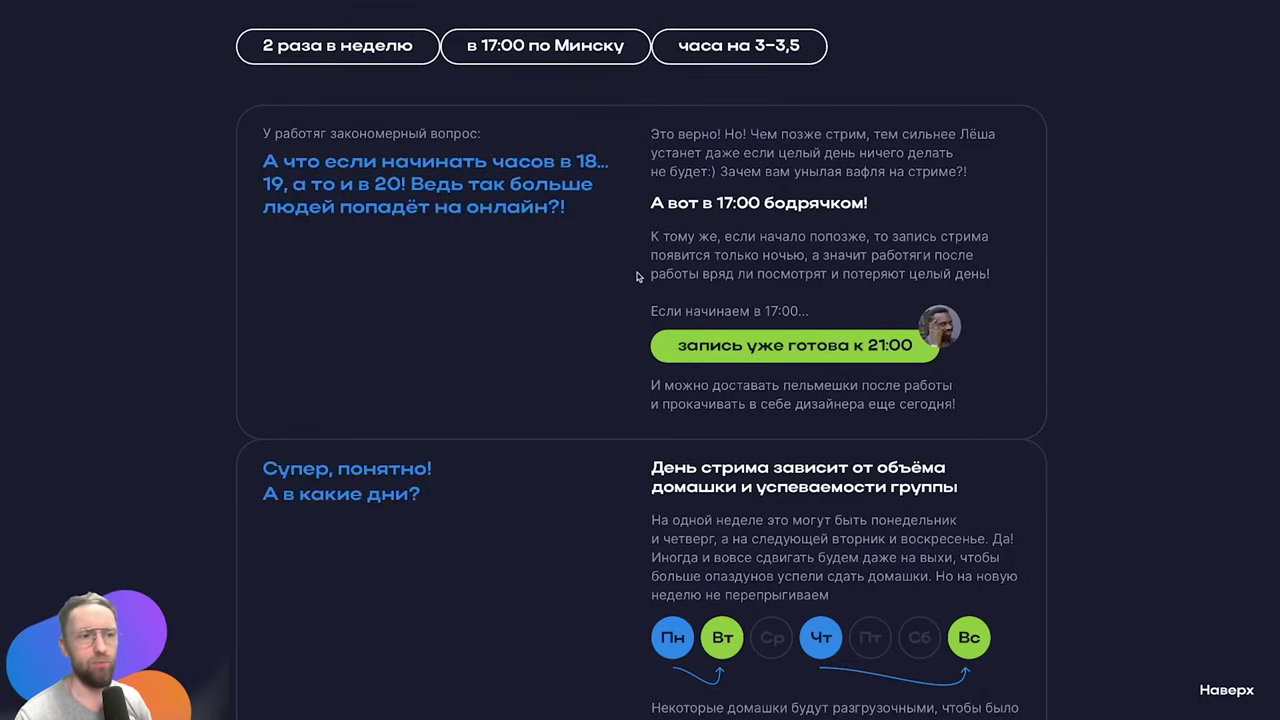
{"action": "scroll", "coordinate": [637, 277], "scroll_direction": "down", "scroll_amount": 2}
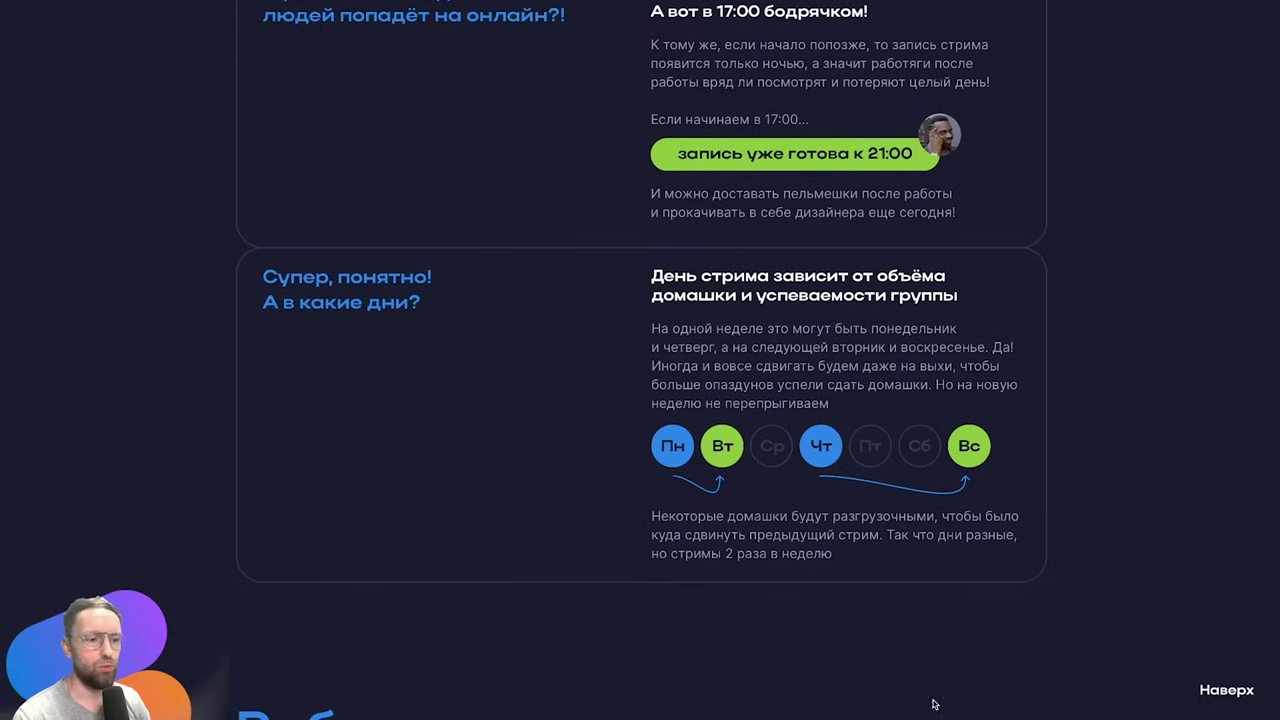
{"action": "scroll", "coordinate": [612, 310], "scroll_direction": "up", "scroll_amount": 5}
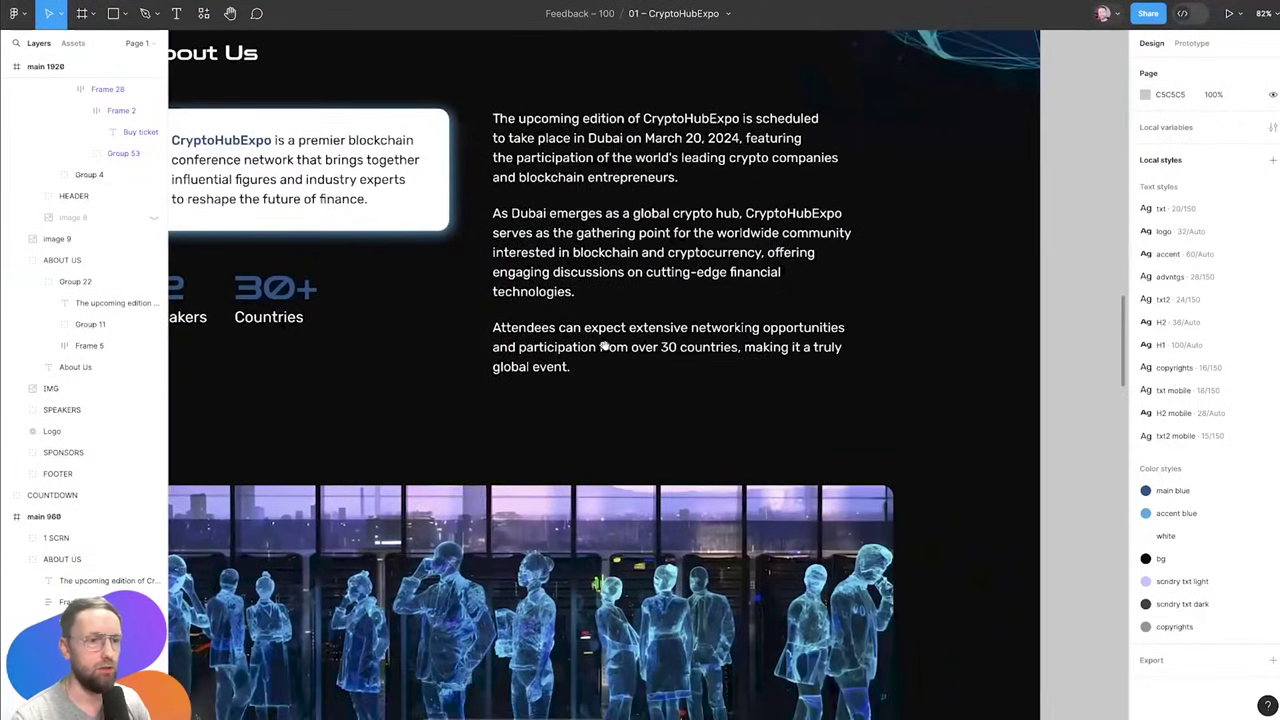
{"action": "scroll", "coordinate": [700, 400], "scroll_direction": "down", "scroll_amount": 5}
{"action": "scroll", "coordinate": [732, 418], "scroll_direction": "down", "scroll_amount": 5}
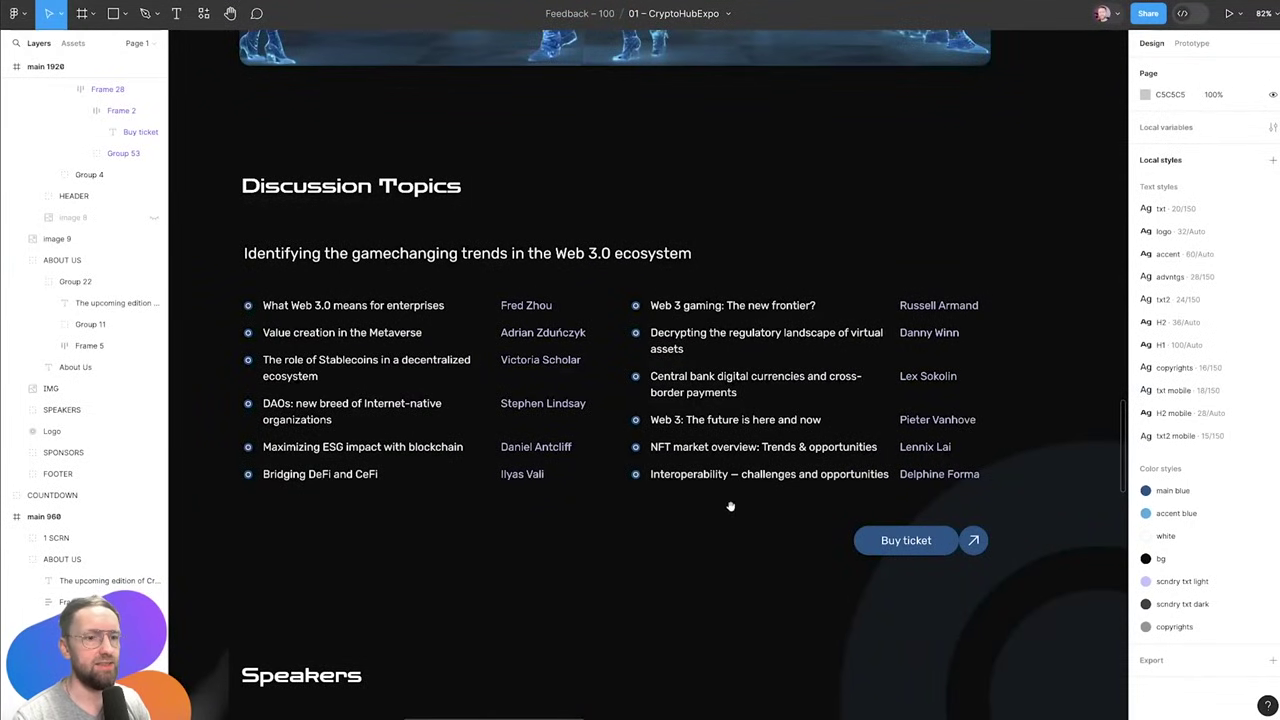
{"action": "scroll", "coordinate": [730, 507], "scroll_direction": "down", "scroll_amount": 5}
{"action": "scroll", "coordinate": [766, 185], "scroll_direction": "down", "scroll_amount": 4}
{"action": "scroll", "coordinate": [766, 397], "scroll_direction": "up", "scroll_amount": 7}
{"action": "scroll", "coordinate": [757, 348], "scroll_direction": "down", "scroll_amount": 3}
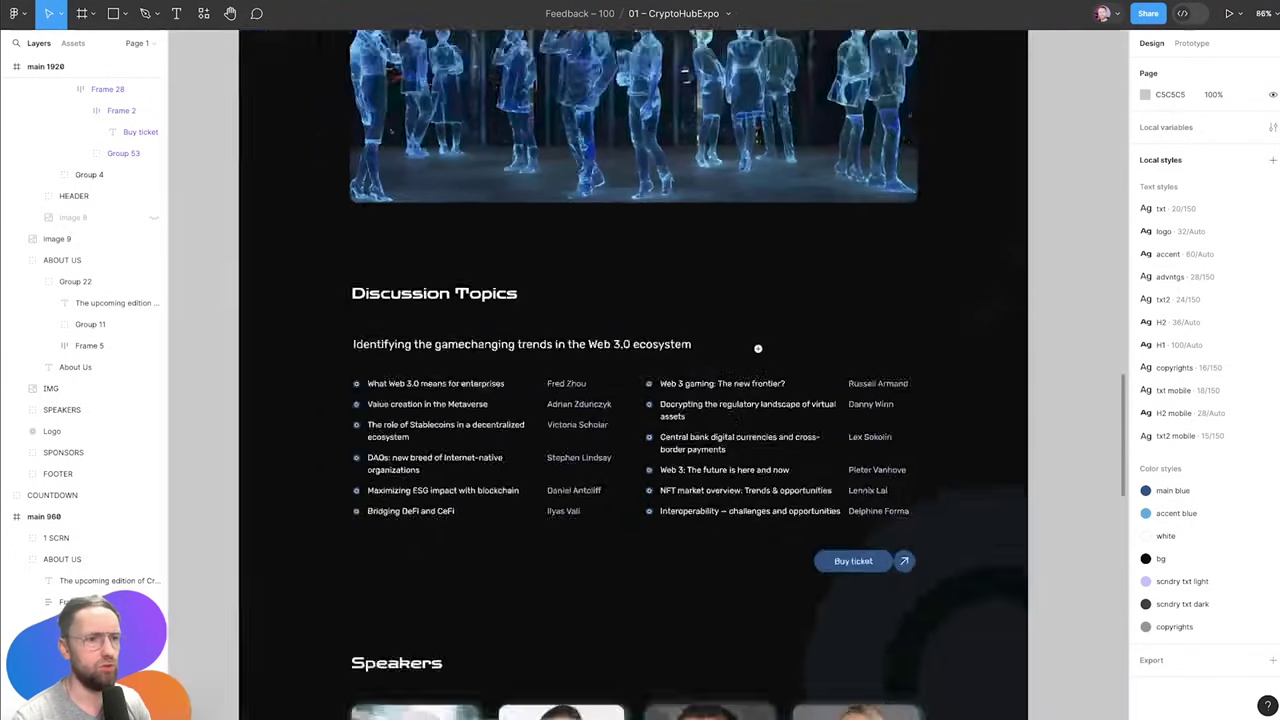
{"action": "scroll", "coordinate": [758, 348], "scroll_direction": "down", "scroll_amount": 5}
{"action": "scroll", "coordinate": [547, 362], "scroll_direction": "up", "scroll_amount": 3}
{"action": "left_click", "coordinate": [547, 335]}
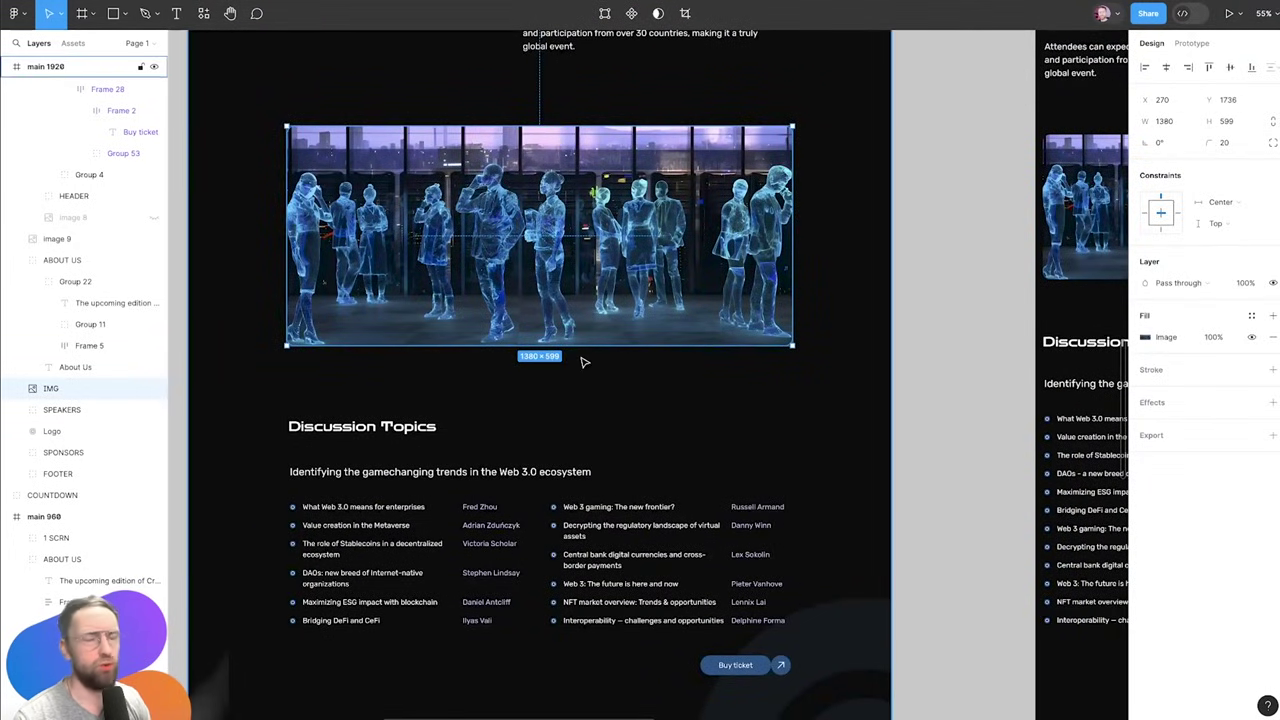
{"action": "scroll", "coordinate": [584, 352], "scroll_direction": "down", "scroll_amount": 3}
{"action": "scroll", "coordinate": [584, 350], "scroll_direction": "down", "scroll_amount": 1}
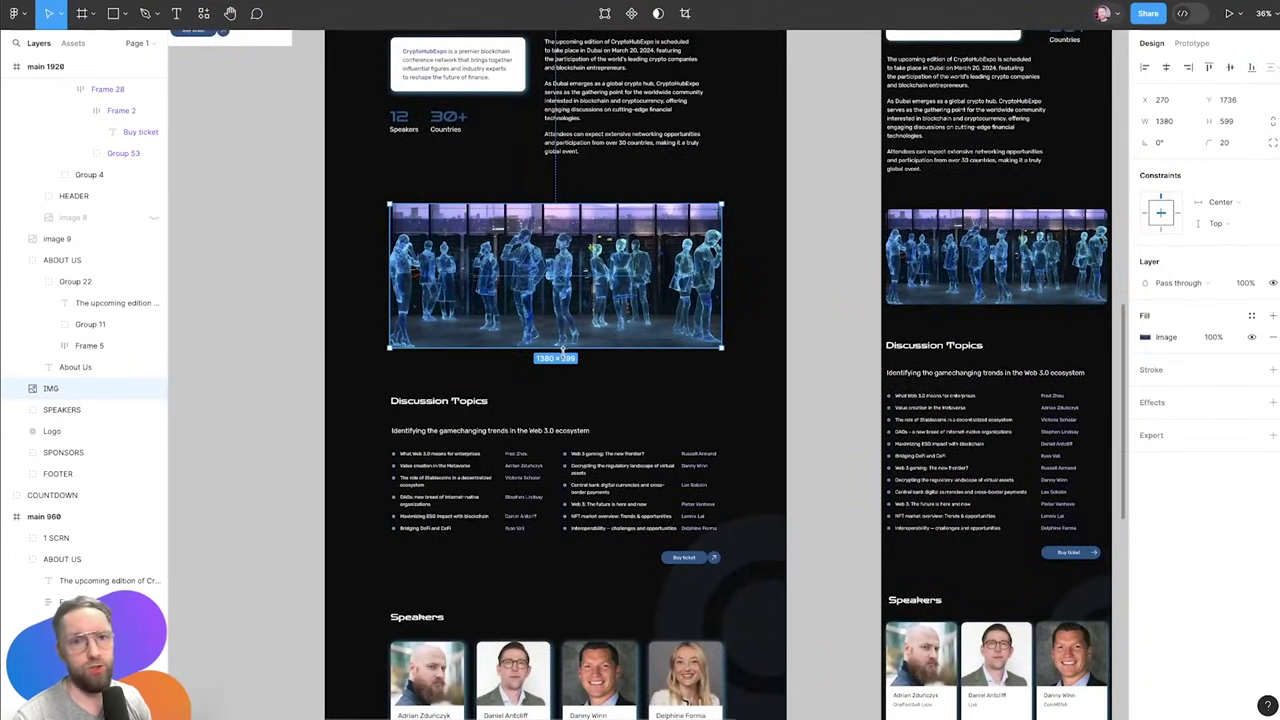
{"action": "scroll", "coordinate": [555, 355], "scroll_direction": "up", "scroll_amount": 5}
{"action": "scroll", "coordinate": [570, 348], "scroll_direction": "up", "scroll_amount": 2}
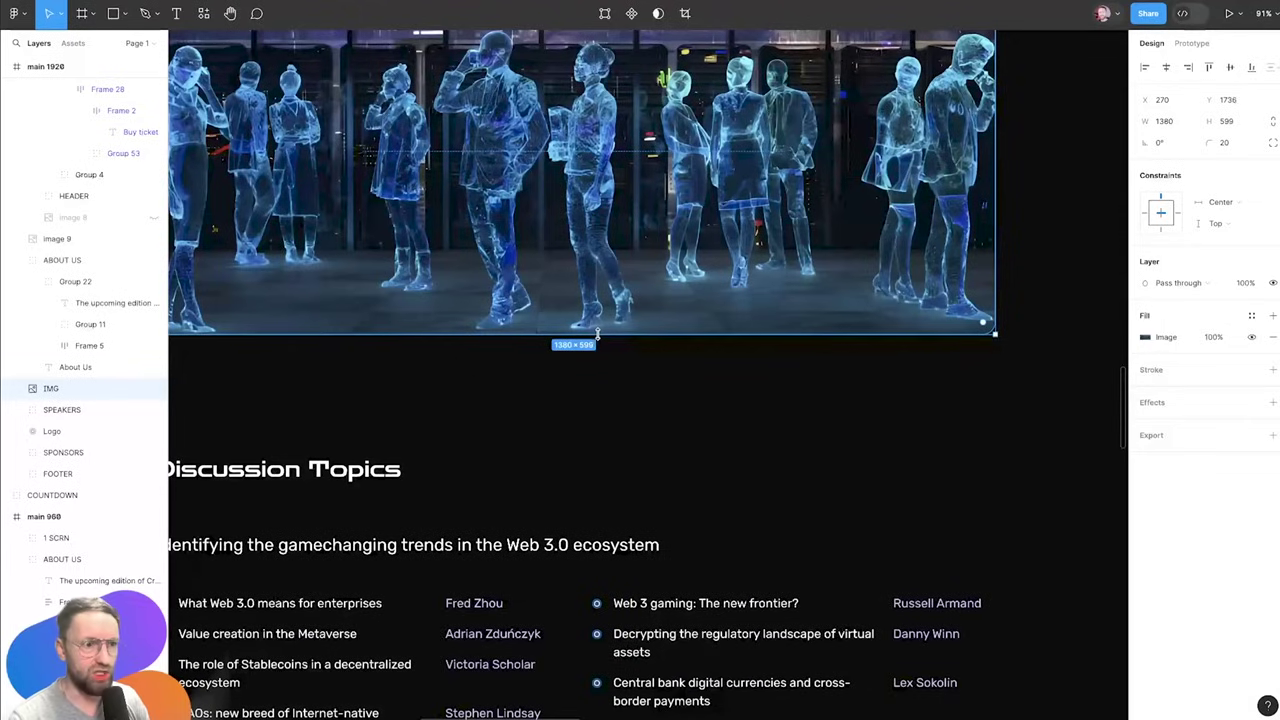
{"action": "scroll", "coordinate": [630, 350], "scroll_direction": "down", "scroll_amount": 3}
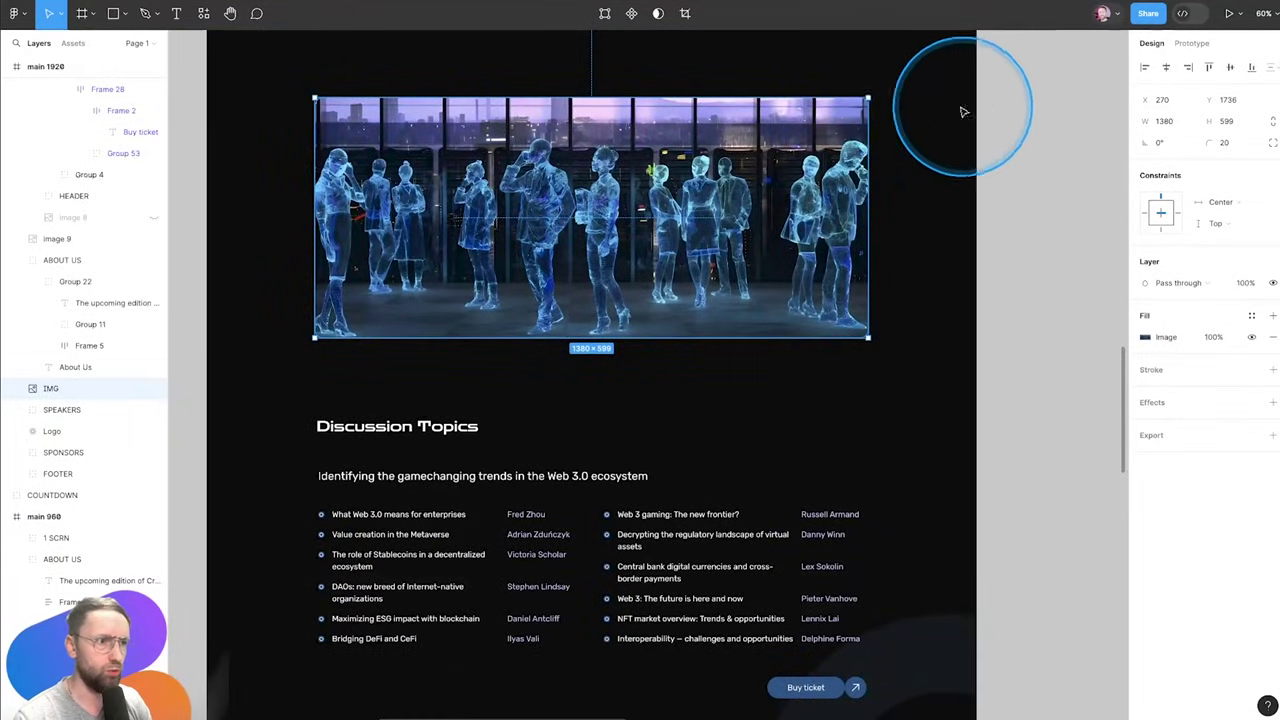
Try placing Group 24 beside the hologram image and resizing both, then undo
{"action": "left_click", "coordinate": [450, 548]}
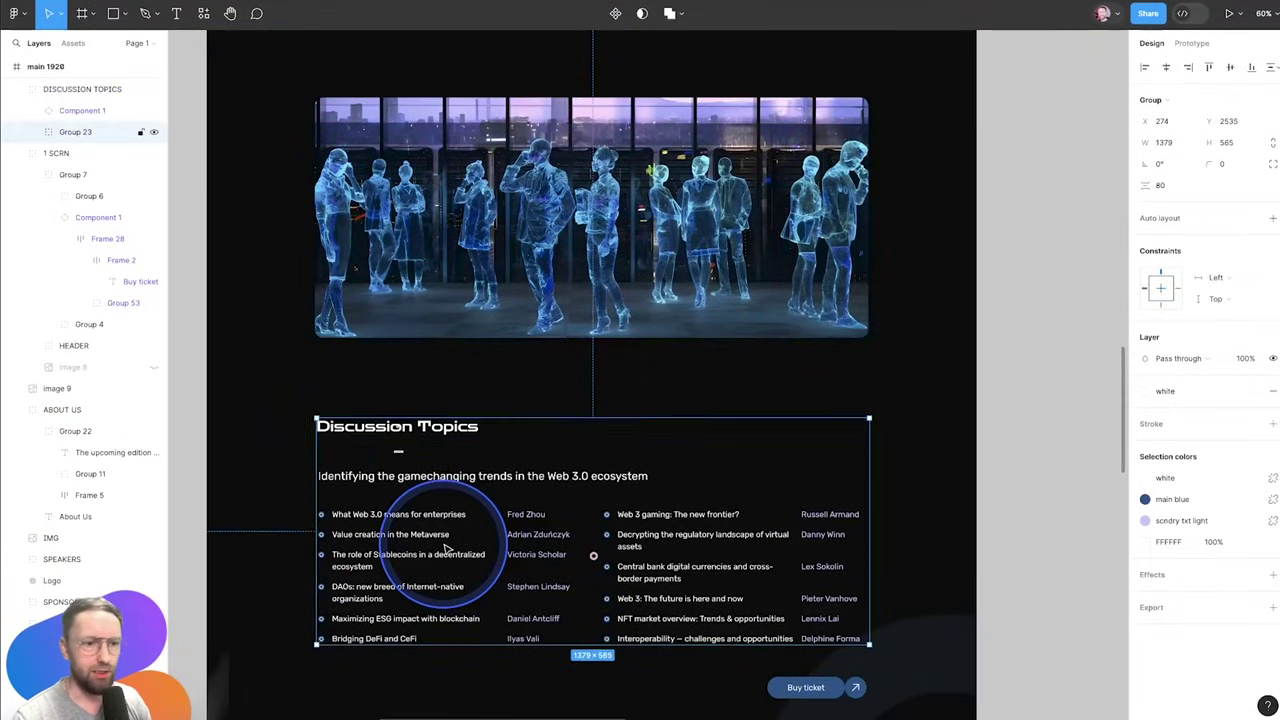
{"action": "left_click_drag", "start_coordinate": [446, 549], "coordinate": [820, 210]}
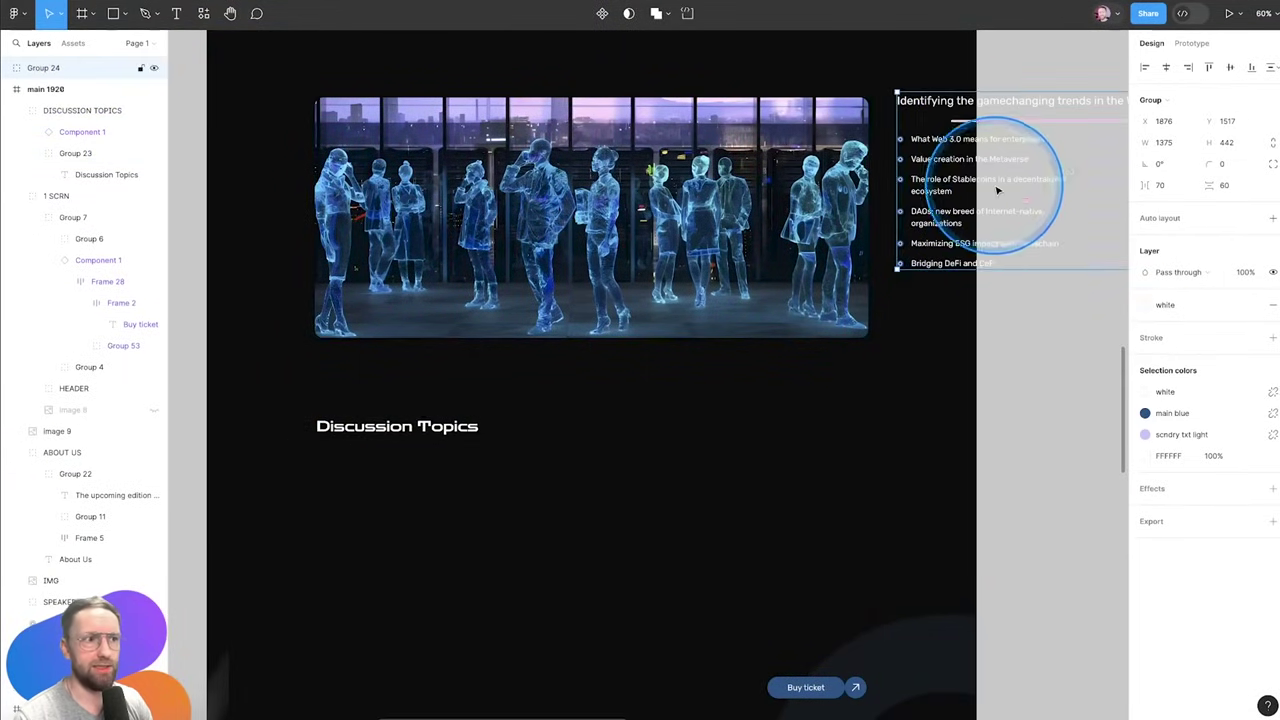
{"action": "left_click", "coordinate": [788, 290]}
{"action": "left_click_drag", "start_coordinate": [791, 337], "coordinate": [793, 268]}
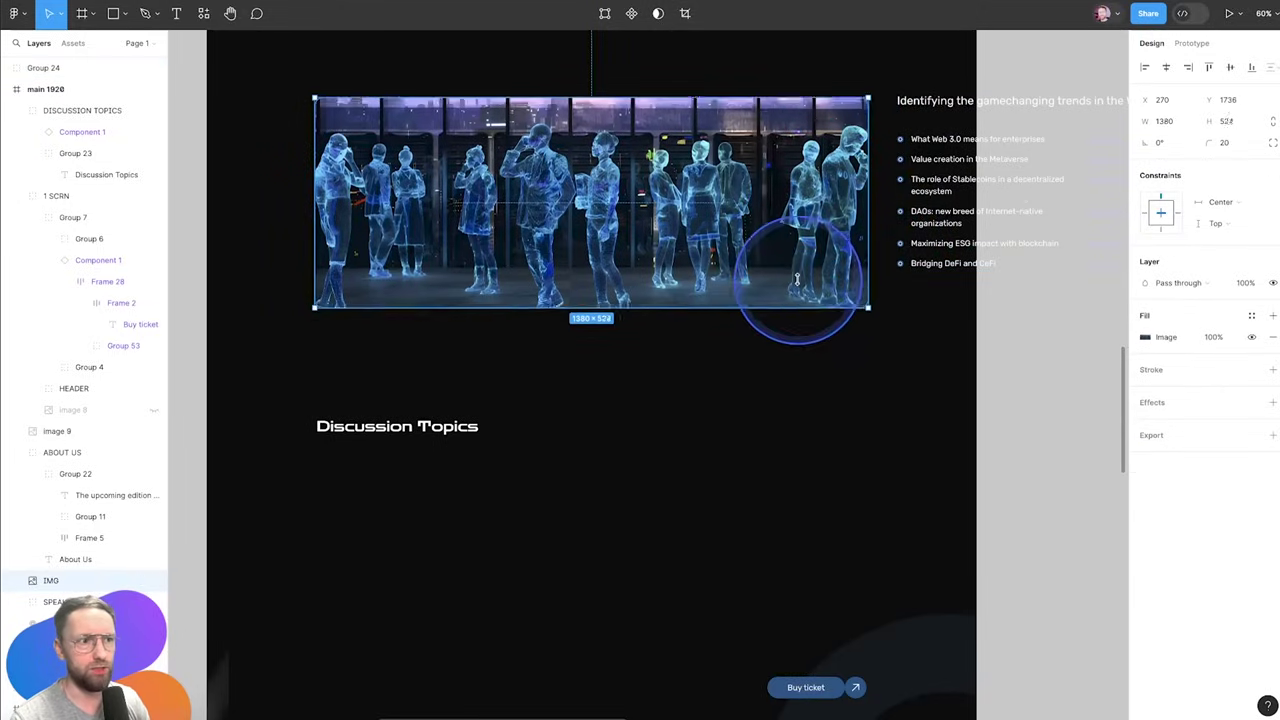
{"action": "left_click", "coordinate": [965, 245]}
{"action": "left_click_drag", "start_coordinate": [925, 272], "coordinate": [944, 268]}
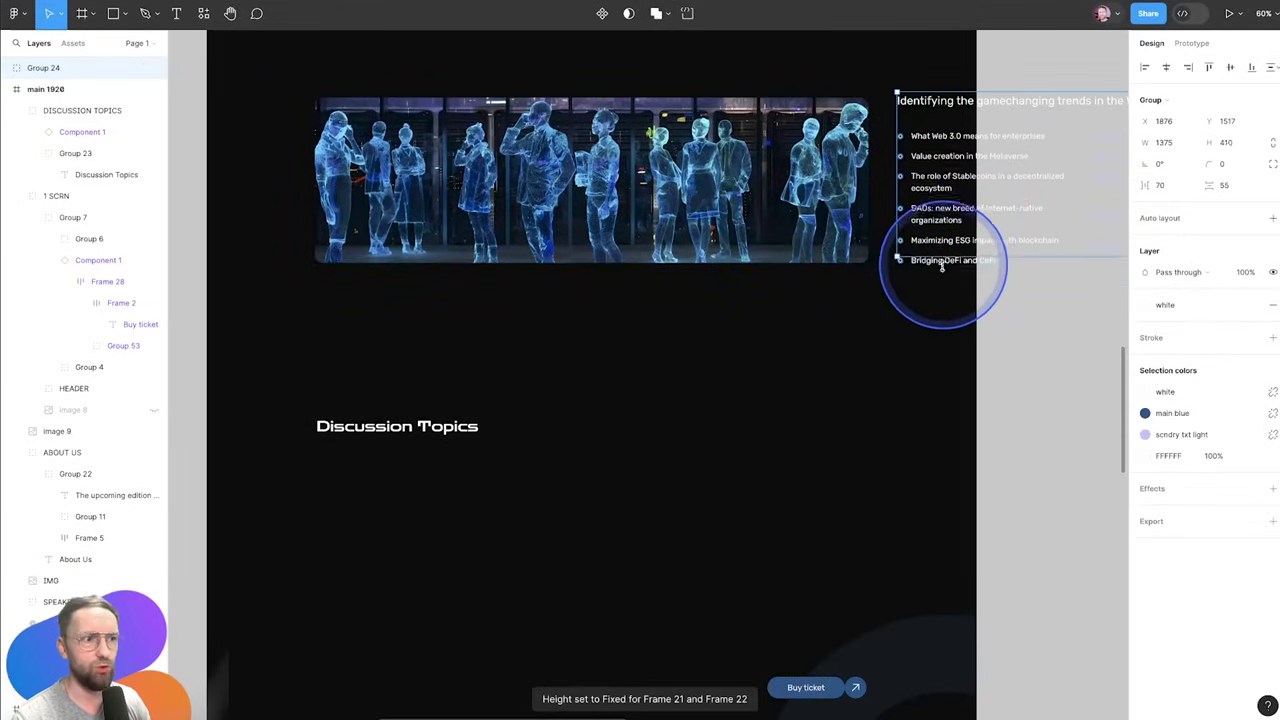
{"action": "key", "text": "ctrl+z"}
{"action": "key", "text": "ctrl+z"}
{"action": "key", "text": "ctrl+z"}
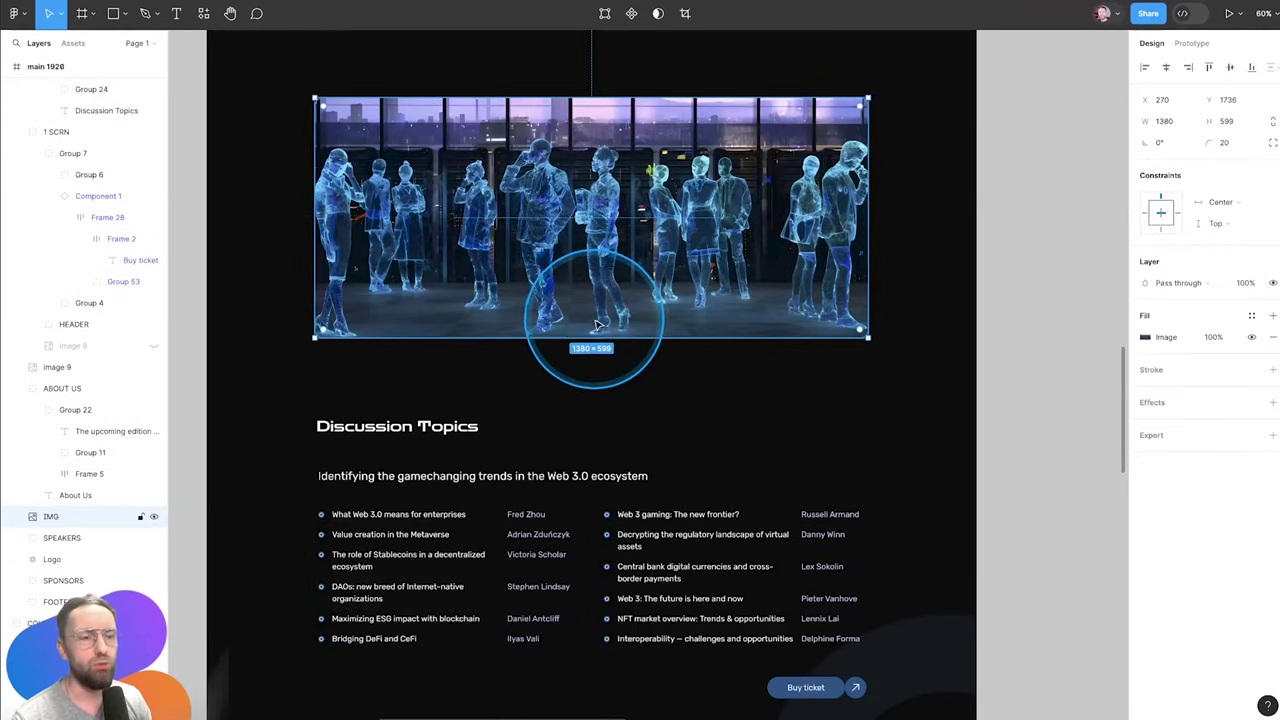
Pan to the main 960 layout and select its 920×395 hologram image
{"action": "left_click", "coordinate": [1070, 212]}
{"action": "scroll", "coordinate": [811, 299], "scroll_direction": "right", "scroll_amount": 5}
{"action": "scroll", "coordinate": [811, 299], "scroll_direction": "up", "scroll_amount": 1}
{"action": "left_click", "coordinate": [766, 316]}
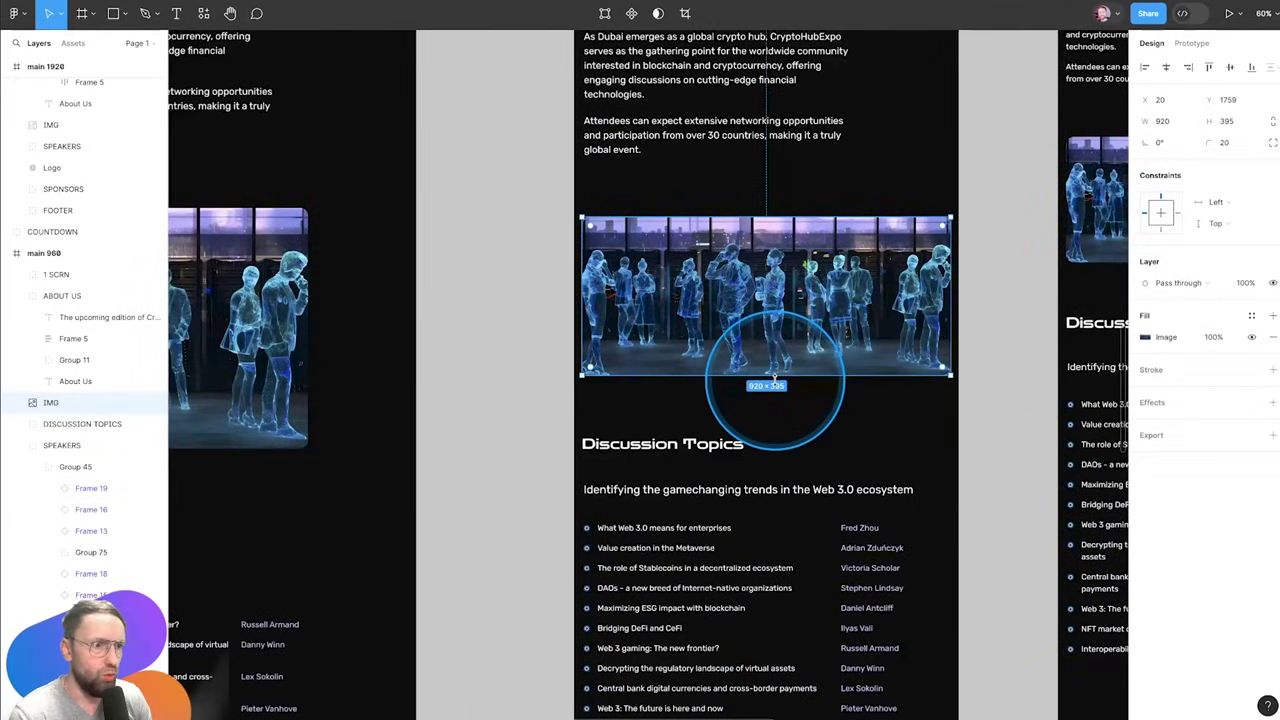
Set the 960 layout's hologram image height to 400
{"action": "left_click", "coordinate": [1244, 121]}
{"action": "type", "text": "400"}
{"action": "key", "text": "Return"}
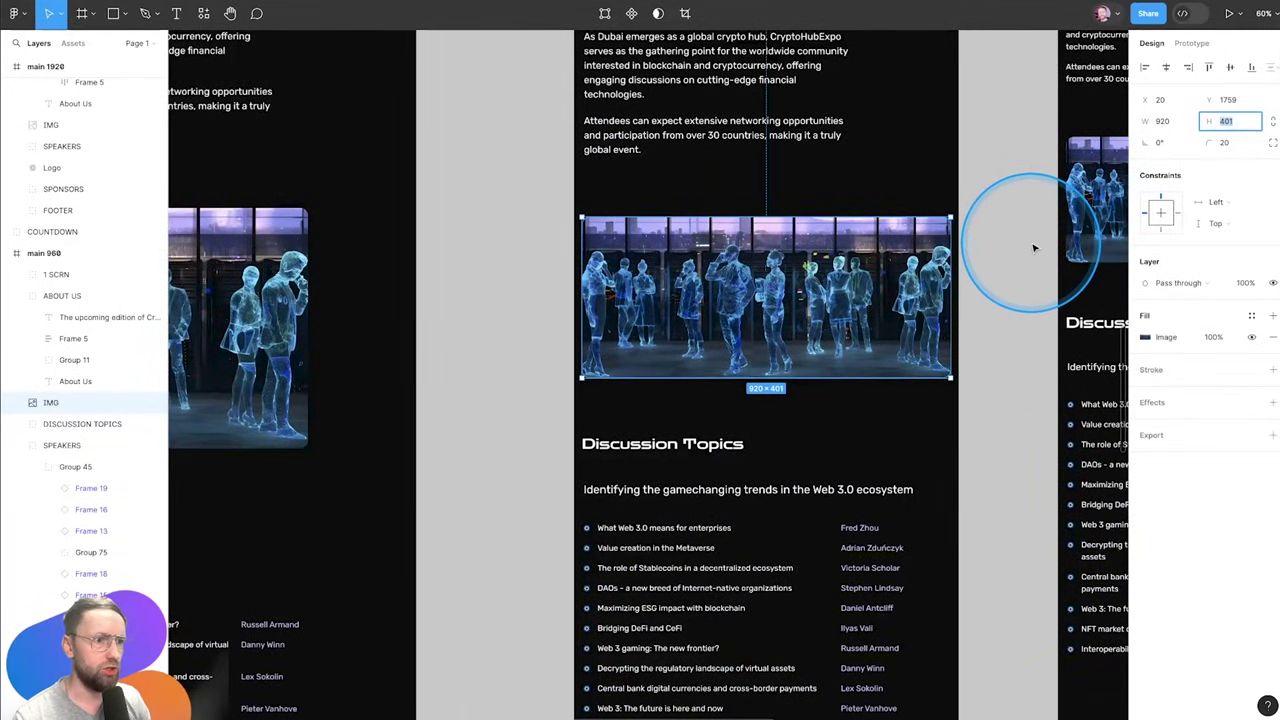
Set the 768 layout's hologram image height to 400, making it 728×400
{"action": "left_click", "coordinate": [1024, 270]}
{"action": "scroll", "coordinate": [943, 340], "scroll_direction": "right", "scroll_amount": 5}
{"action": "left_click", "coordinate": [872, 333]}
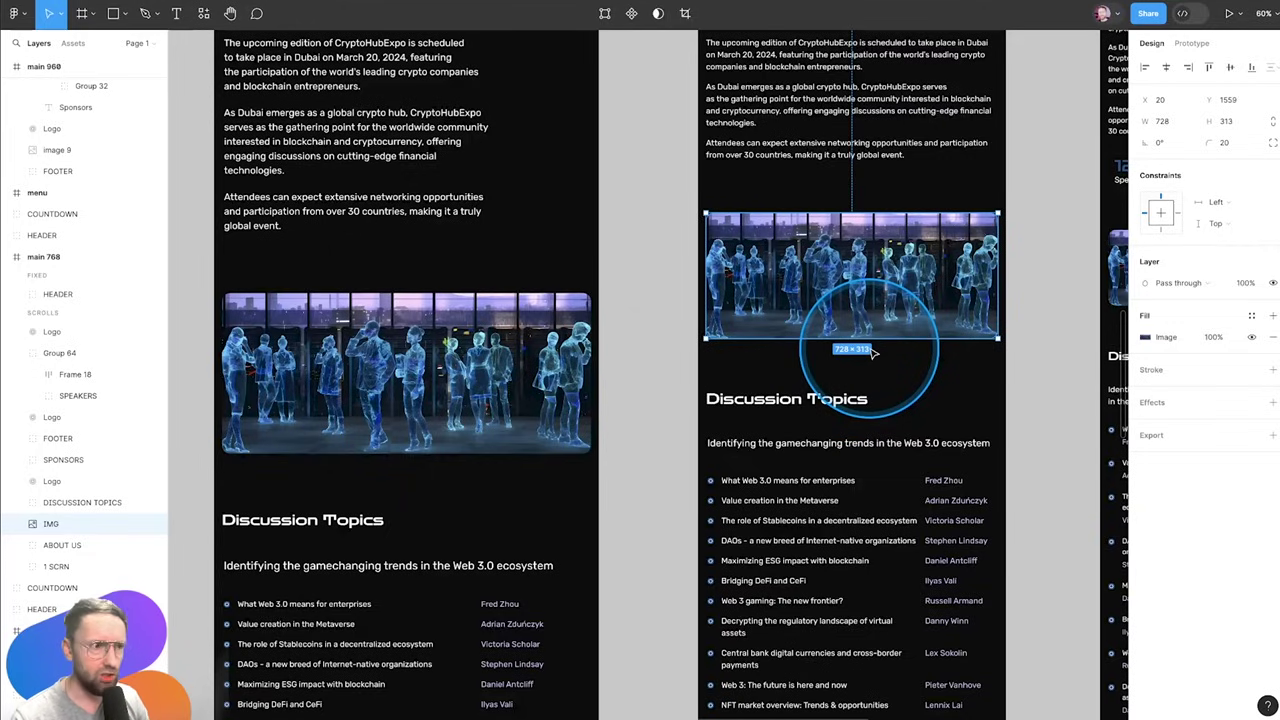
{"action": "left_click", "coordinate": [420, 390]}
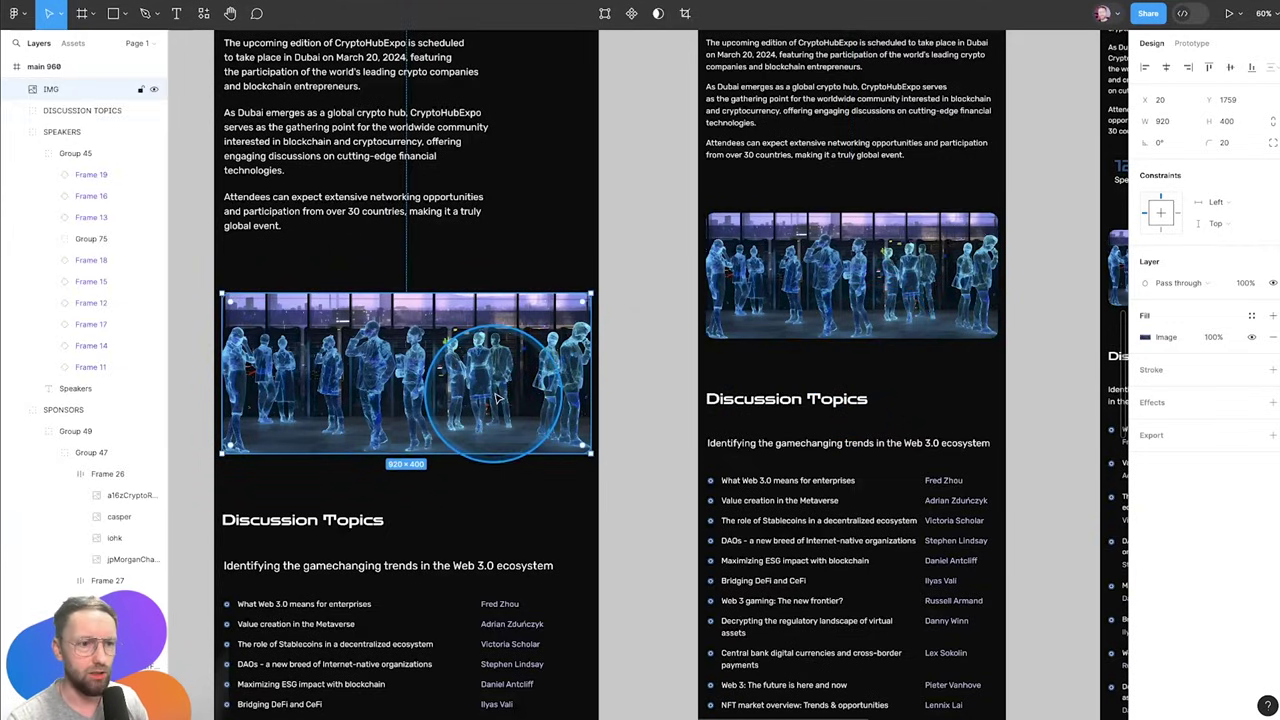
{"action": "left_click", "coordinate": [852, 292]}
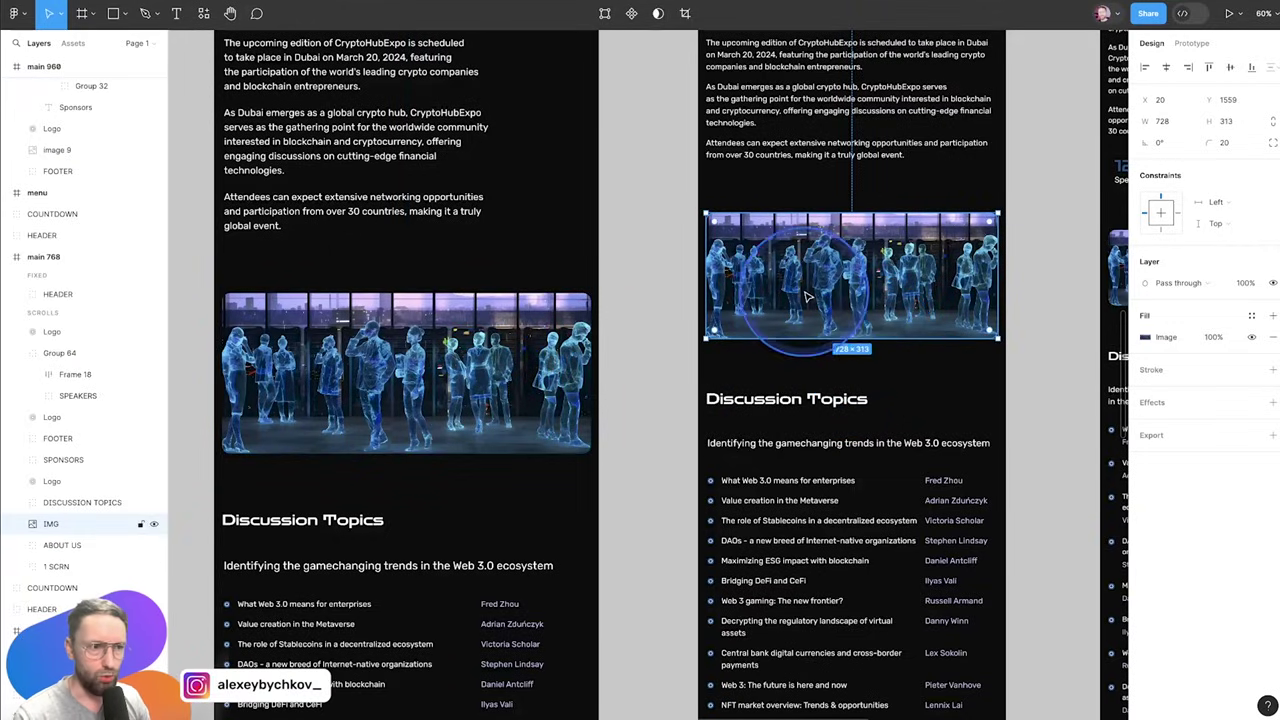
{"action": "left_click", "coordinate": [1236, 125]}
{"action": "type", "text": "4"}
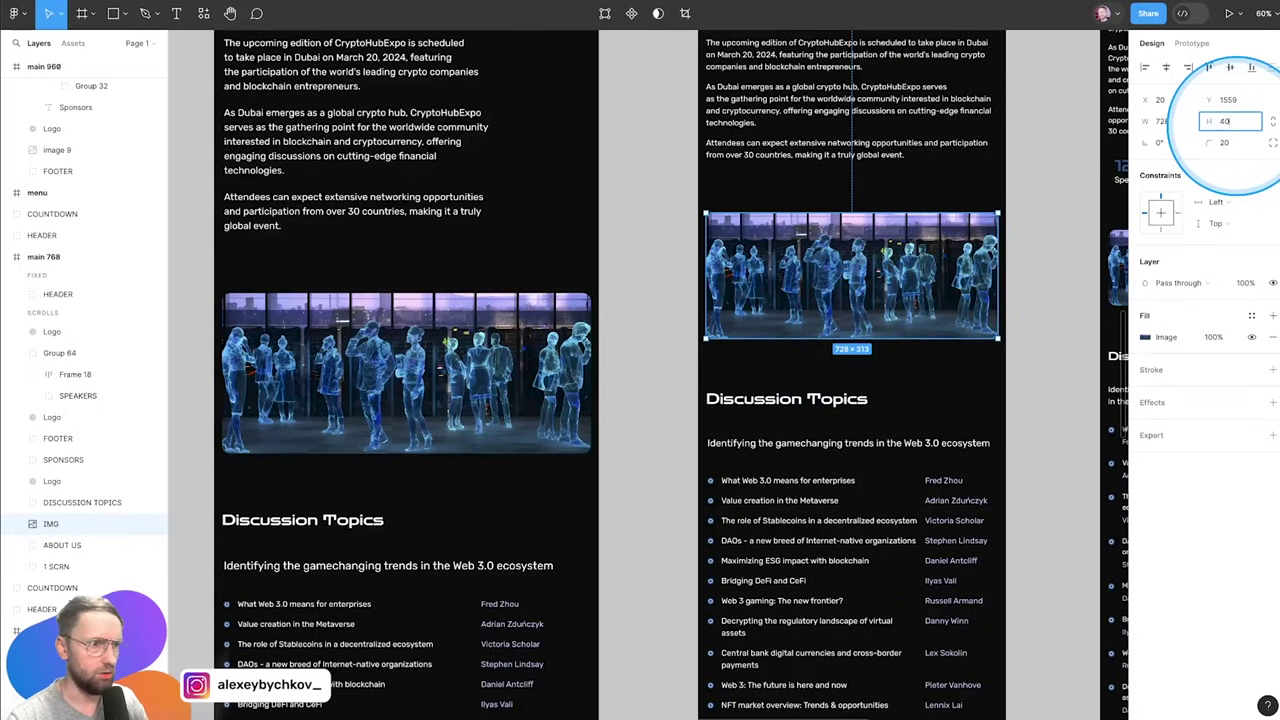
{"action": "type", "text": "0"}
{"action": "key", "text": "Return"}
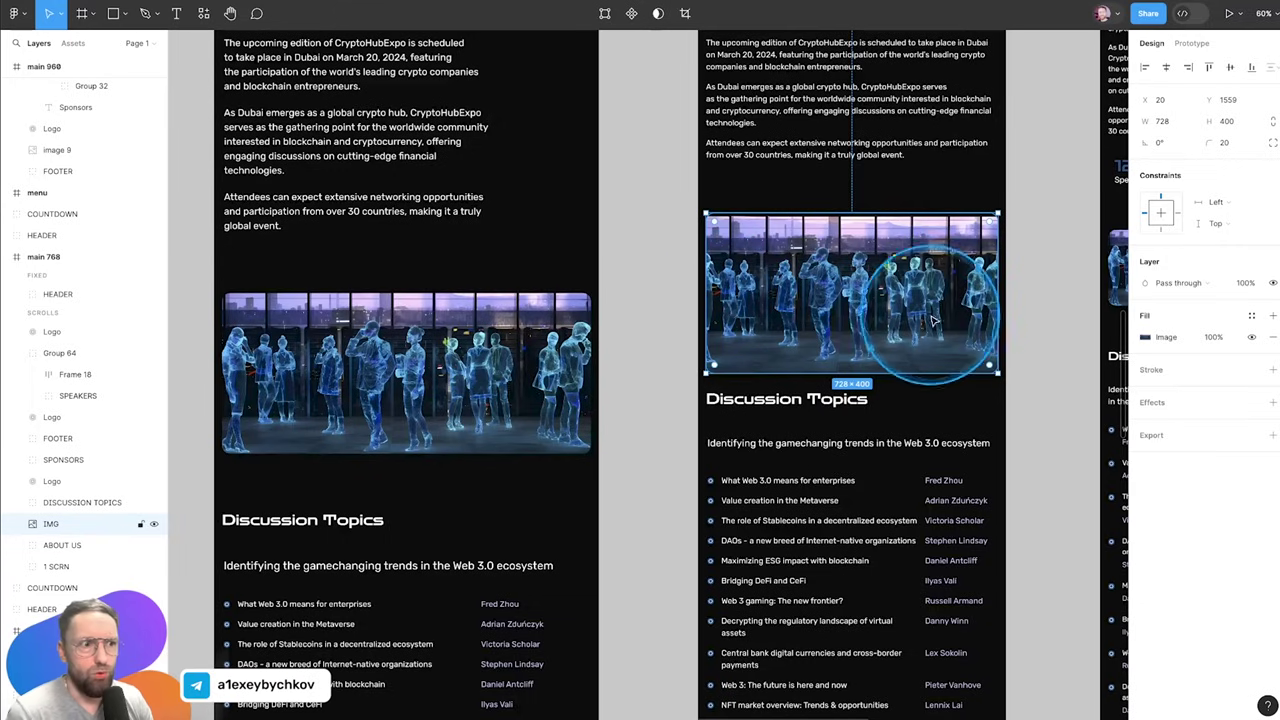
Set the 480 hologram image height to 380, trying and undoing a move above Discussion Topics
{"action": "scroll", "coordinate": [1020, 320], "scroll_direction": "right", "scroll_amount": 5}
{"action": "left_click", "coordinate": [845, 311]}
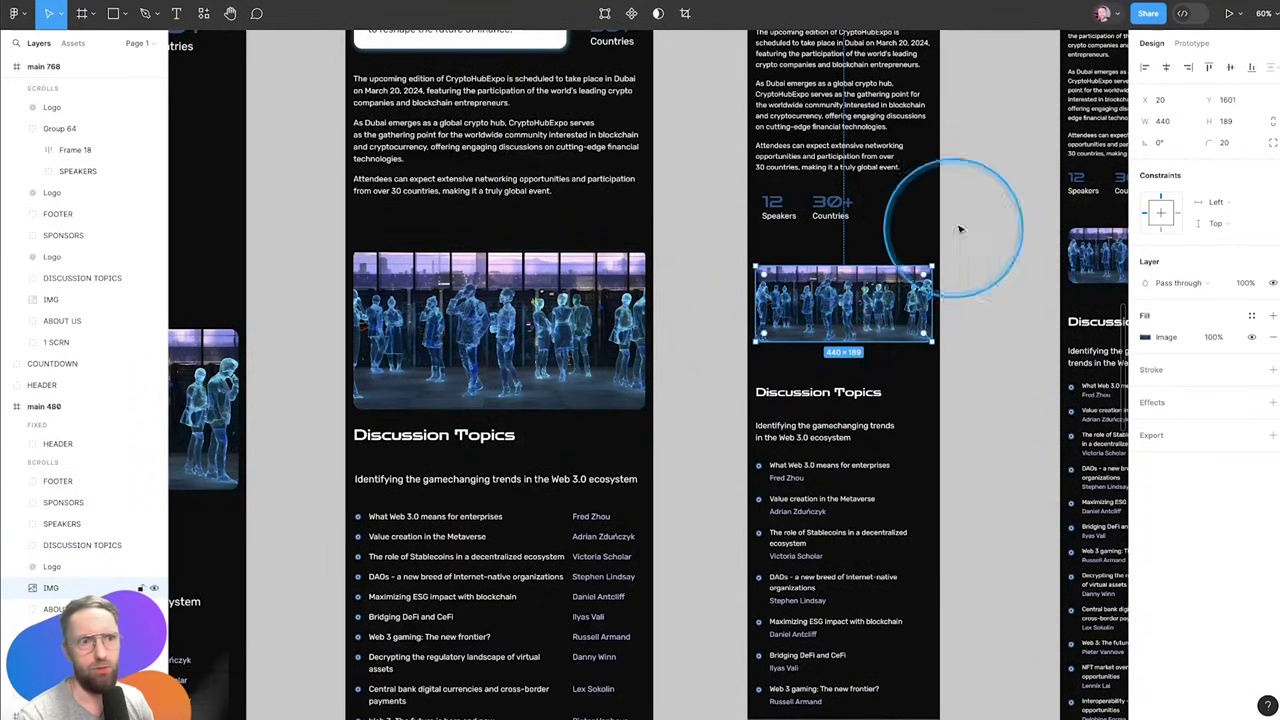
{"action": "type", "text": "380"}
{"action": "key", "text": "Return"}
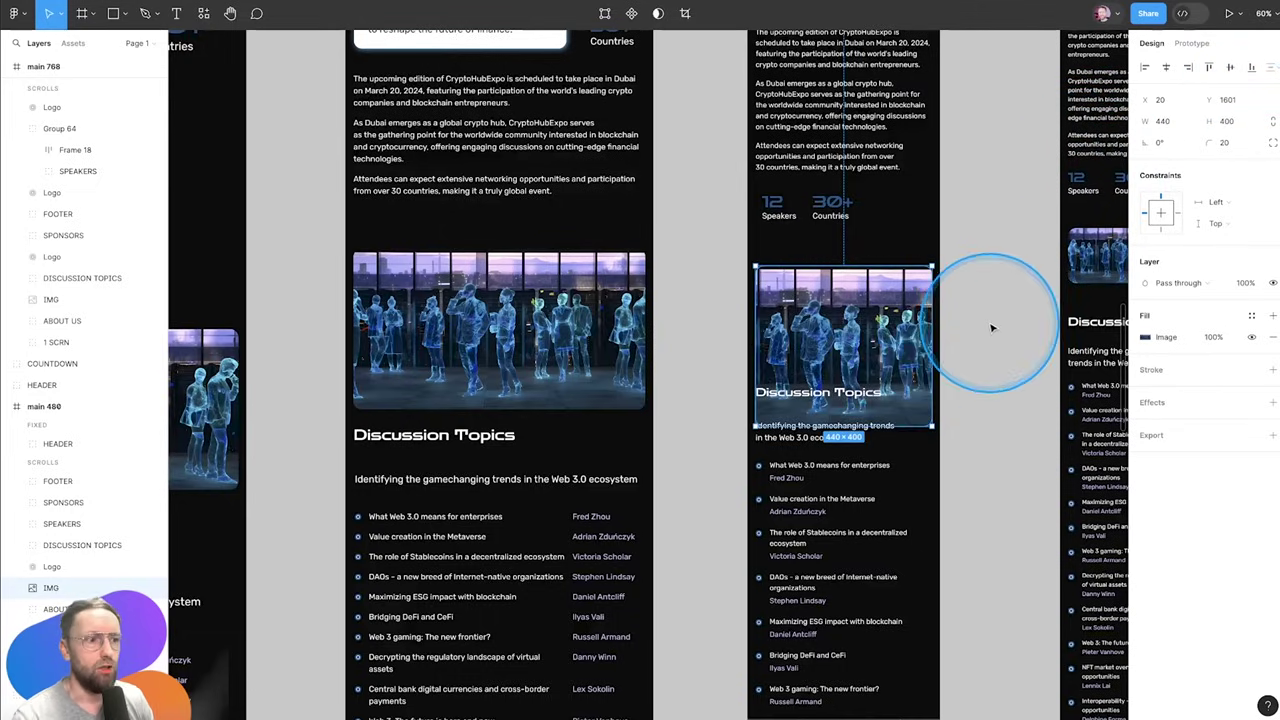
{"action": "left_click", "coordinate": [857, 457]}
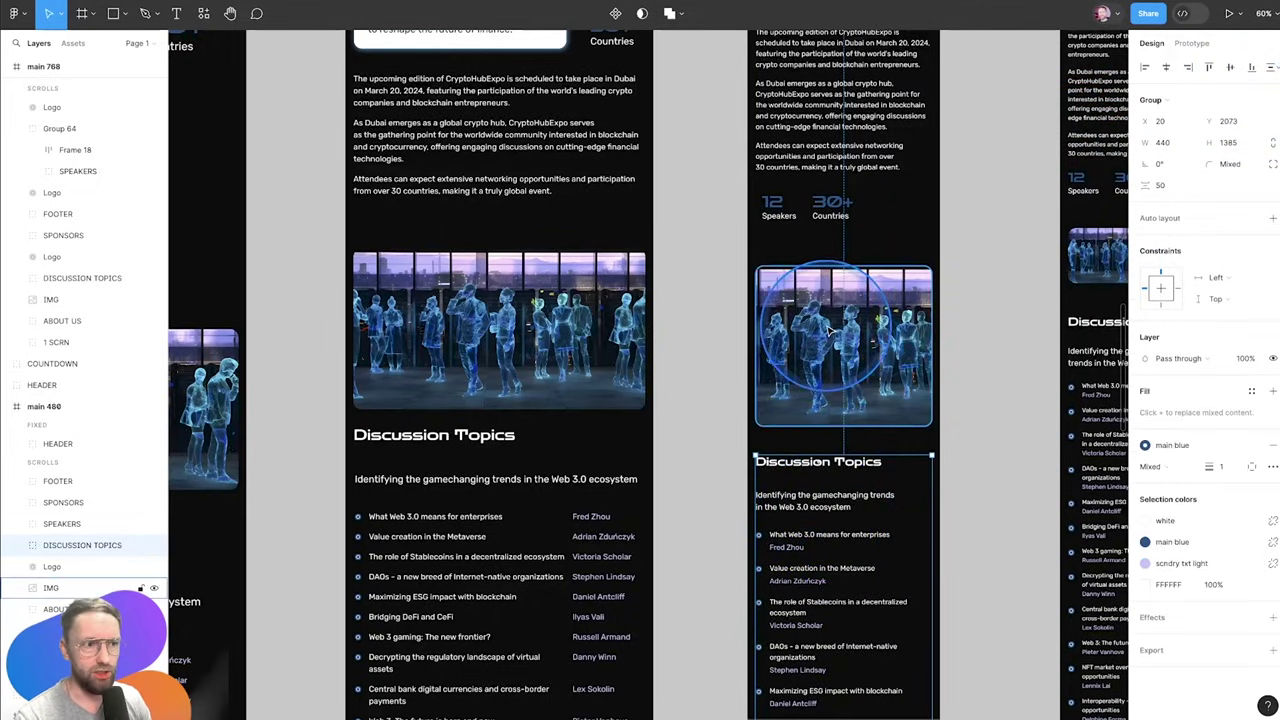
{"action": "left_click_drag", "start_coordinate": [839, 421], "coordinate": [836, 397]}
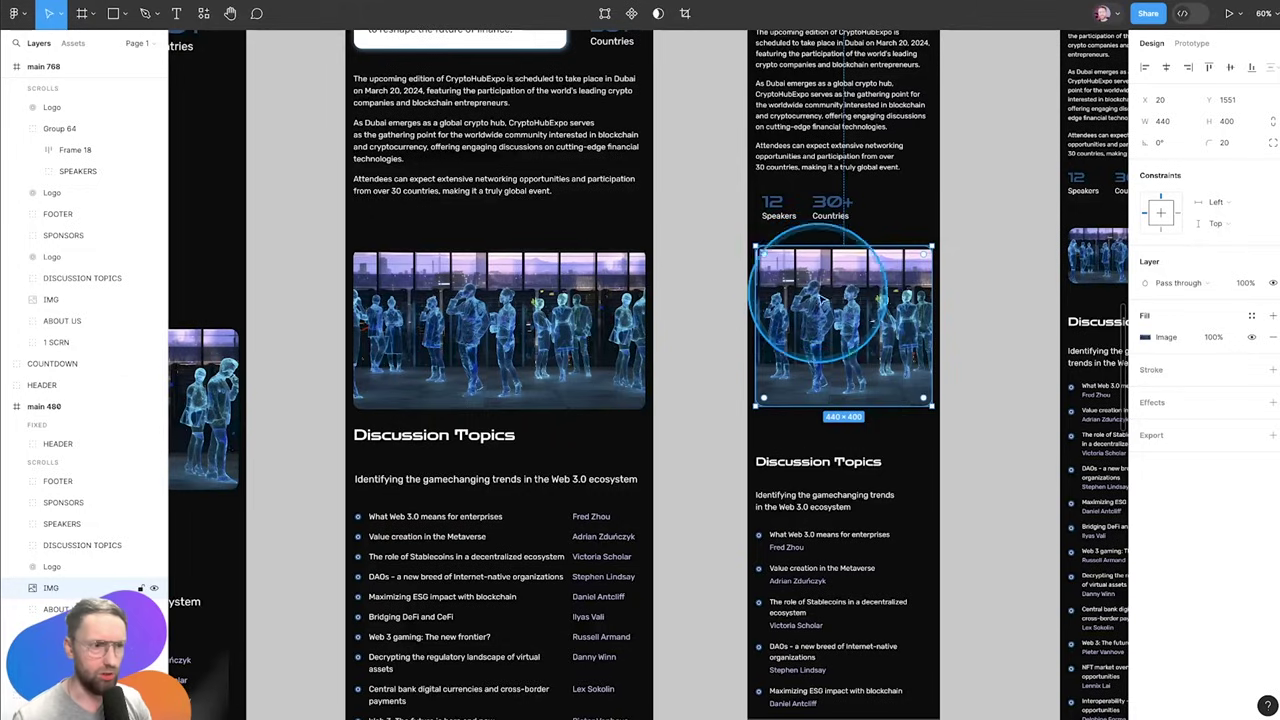
{"action": "key", "text": "ctrl+z"}
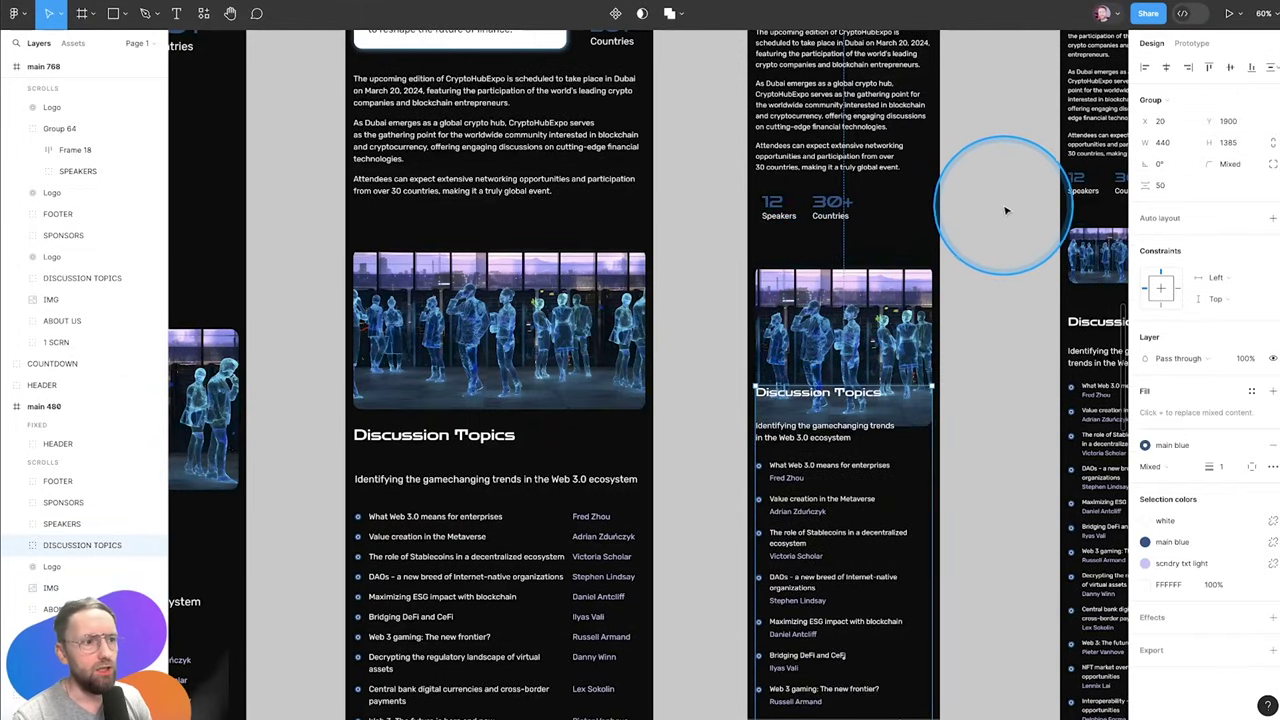
{"action": "key", "text": "ctrl+z"}
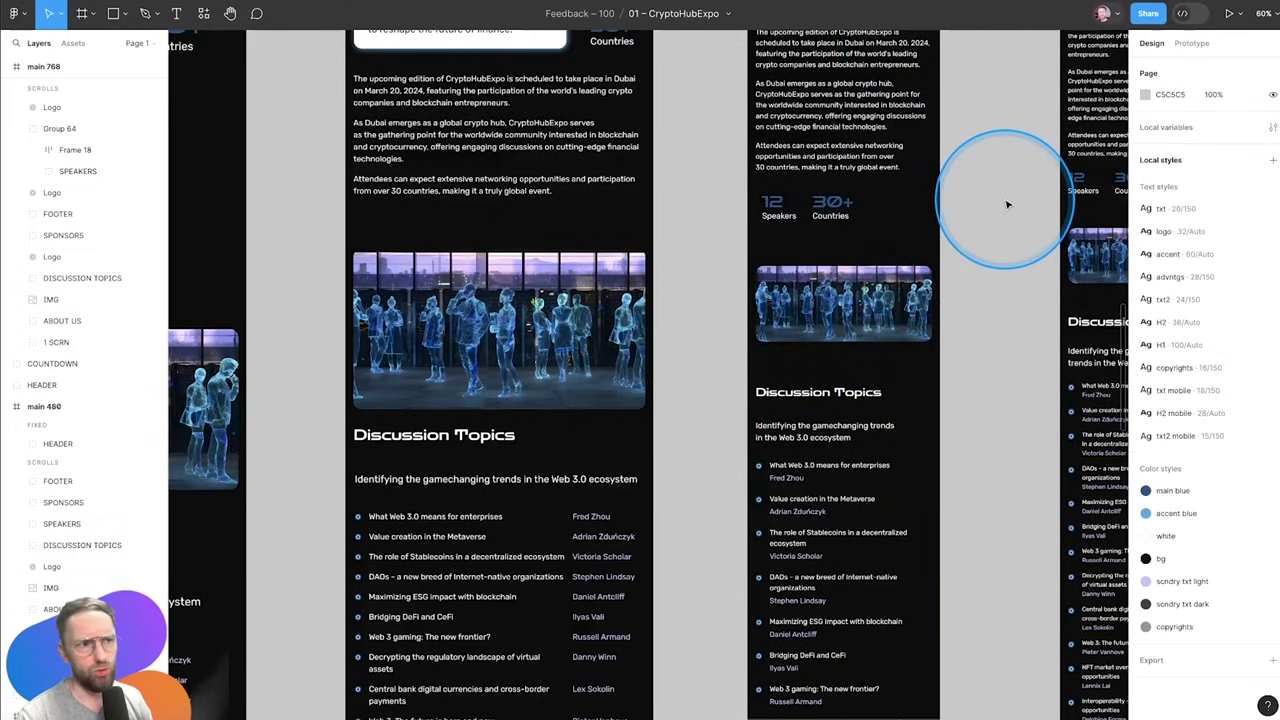
{"action": "key", "text": "ctrl+shift+z"}
{"action": "key", "text": "ctrl+shift+z"}
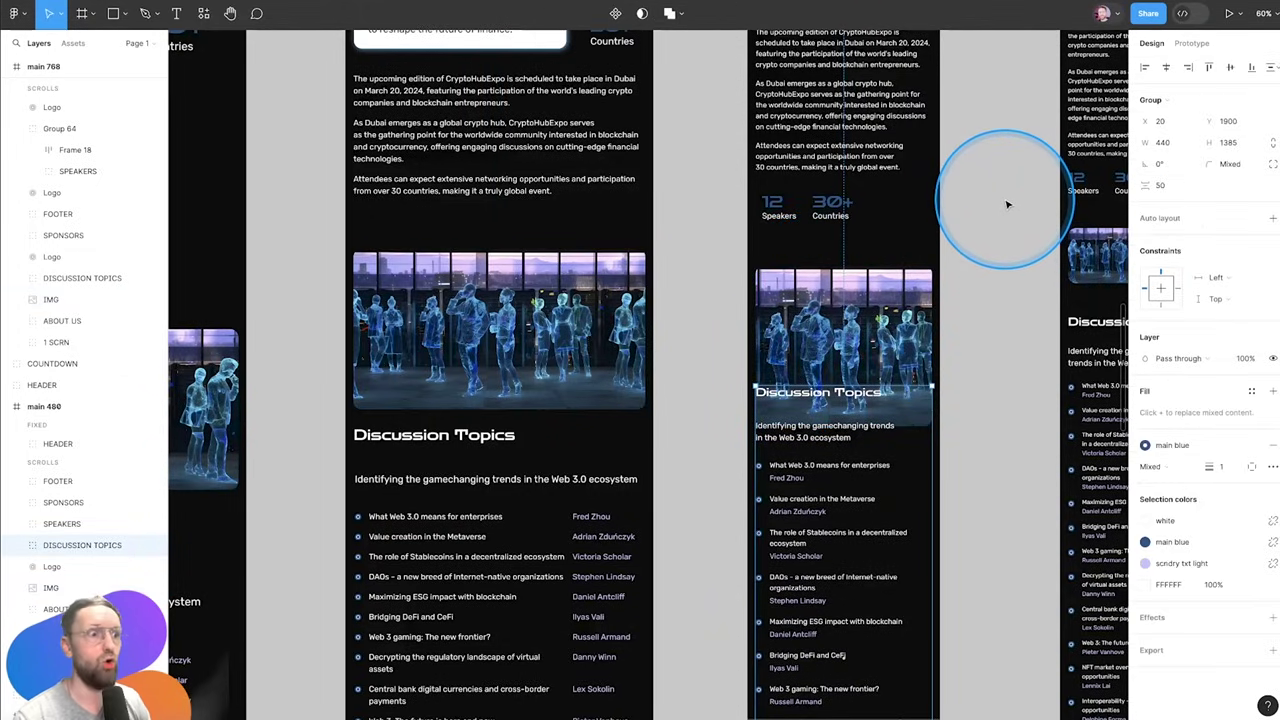
Make the 360 layout's hologram image 400 tall and widen it to 358
{"action": "scroll", "coordinate": [1007, 204], "scroll_direction": "right", "scroll_amount": 5}
{"action": "left_click", "coordinate": [680, 268]}
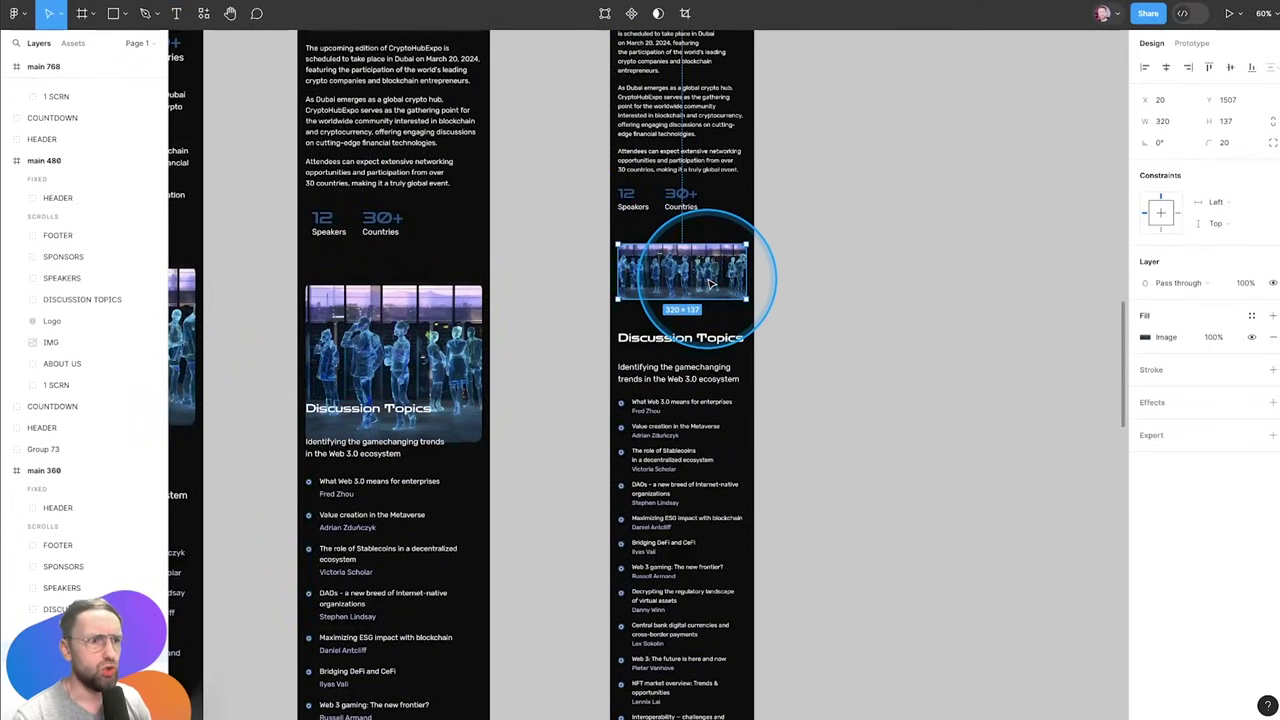
{"action": "scroll", "coordinate": [710, 285], "scroll_direction": "left", "scroll_amount": 2}
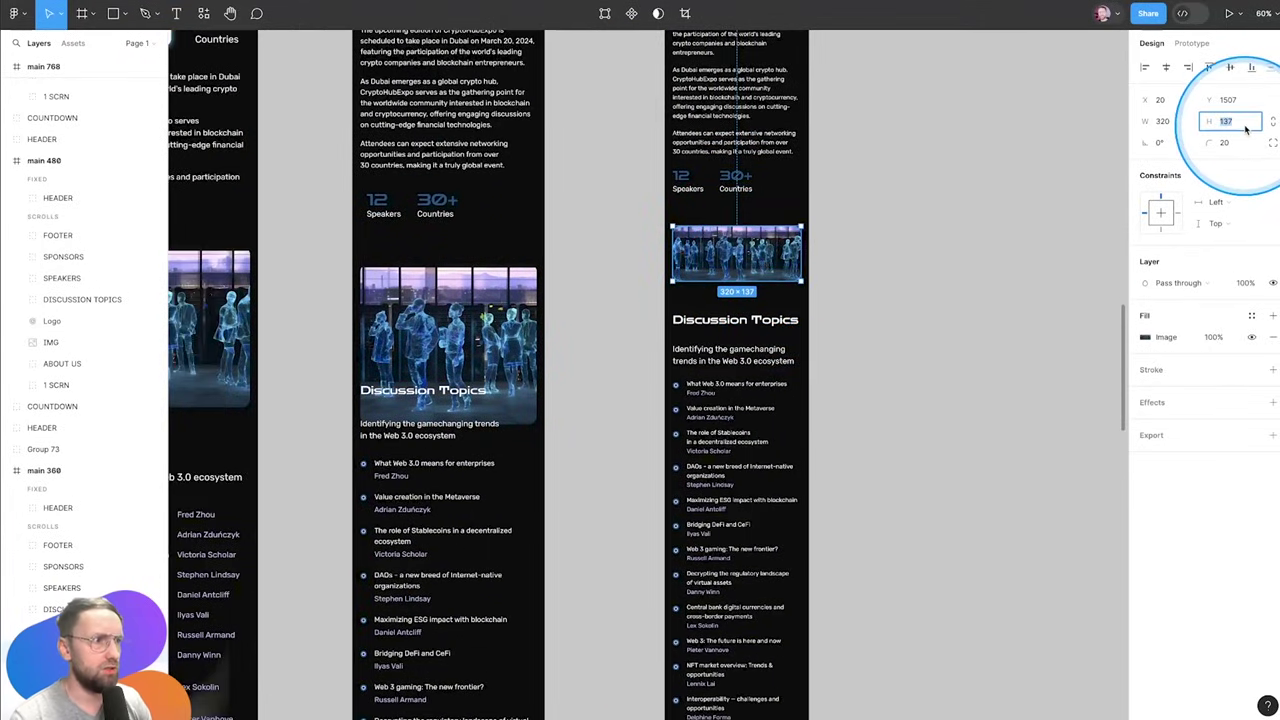
{"action": "left_click", "coordinate": [1231, 121]}
{"action": "type", "text": "400"}
{"action": "key", "text": "Return"}
{"action": "left_click_drag", "start_coordinate": [802, 256], "coordinate": [806, 256]}
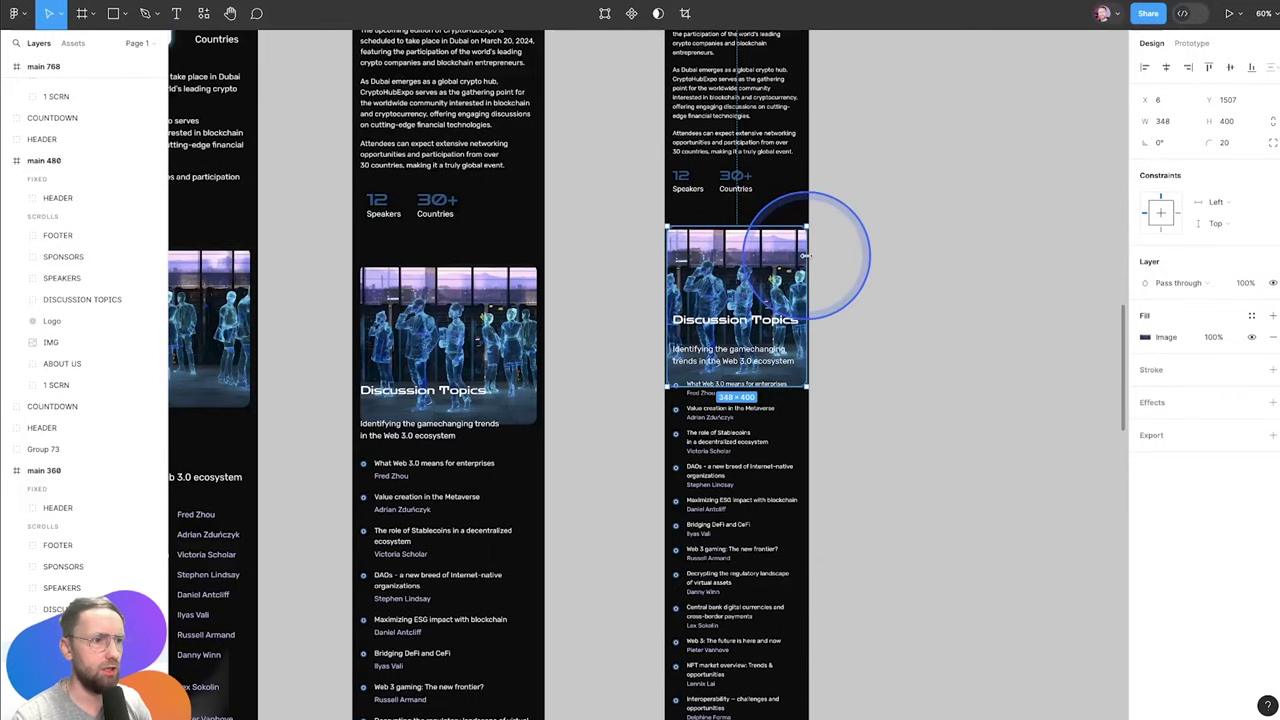
Set the 480 layout's hologram image X position to 0, flush with the frame
{"action": "left_click", "coordinate": [528, 290]}
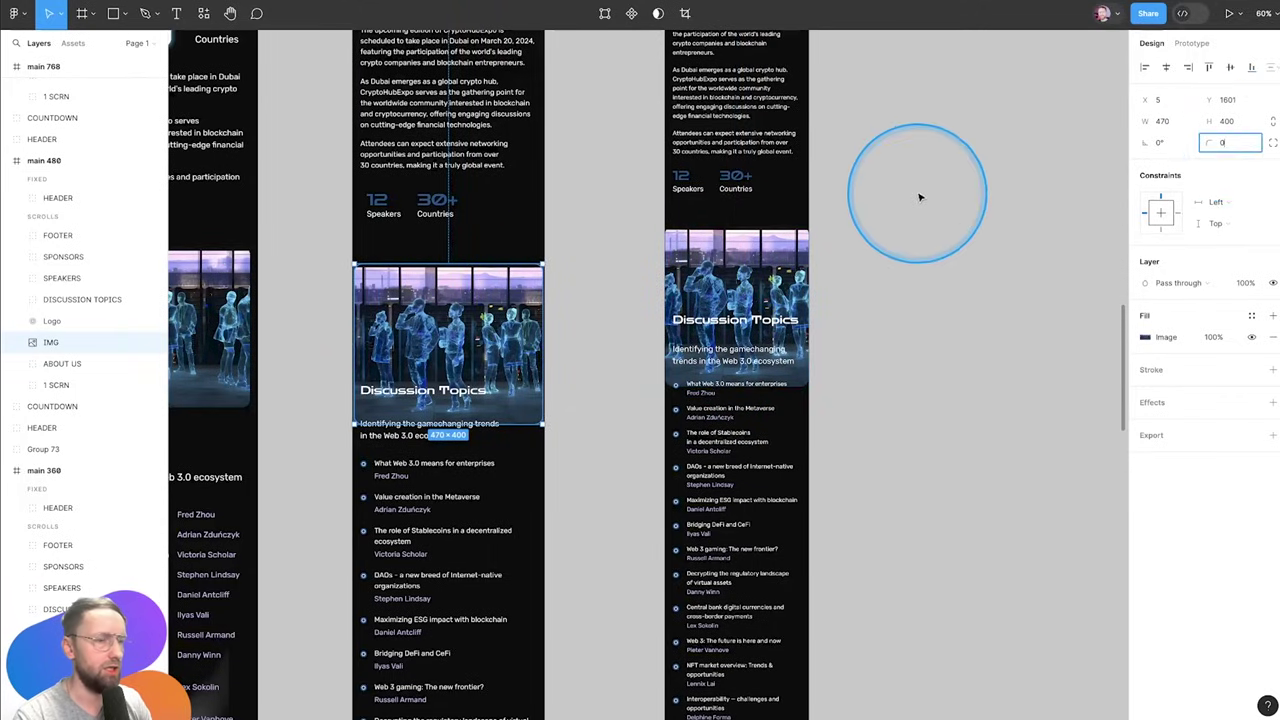
{"action": "left_click", "coordinate": [869, 233]}
{"action": "scroll", "coordinate": [686, 257], "scroll_direction": "up", "scroll_amount": 5}
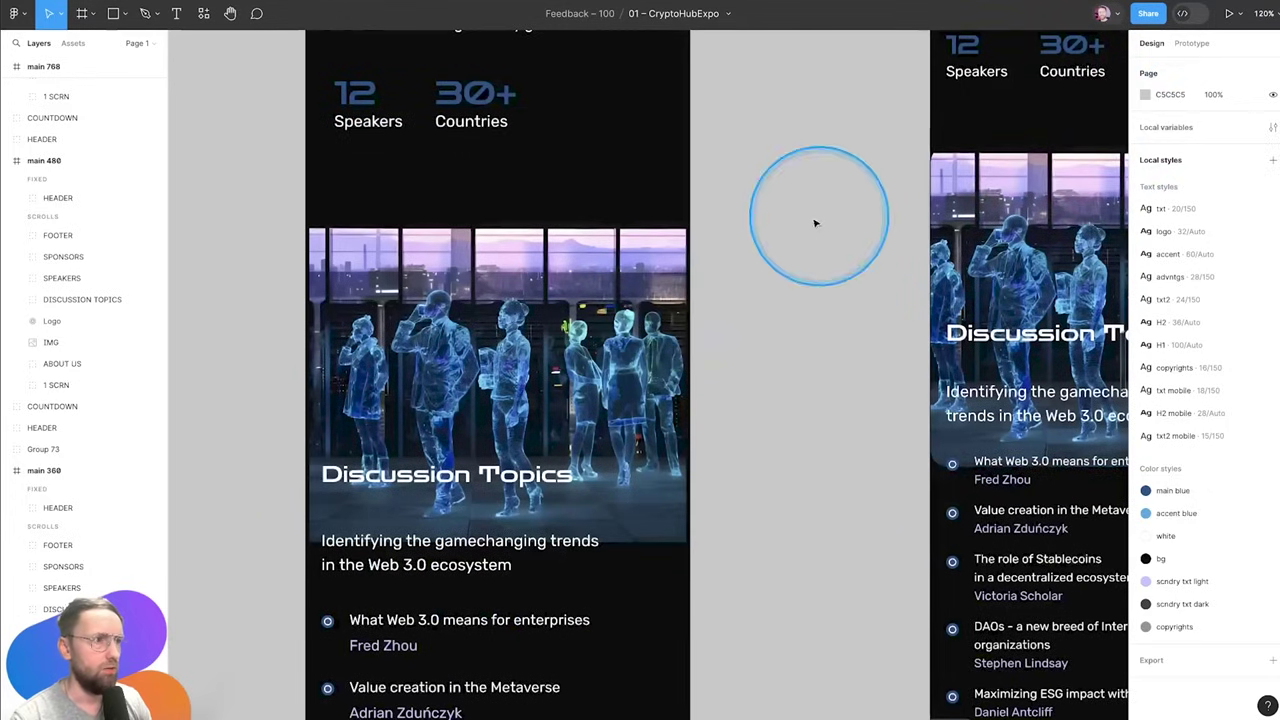
{"action": "left_click", "coordinate": [617, 271]}
{"action": "left_click", "coordinate": [1165, 100]}
{"action": "type", "text": "0"}
{"action": "key", "text": "Return"}
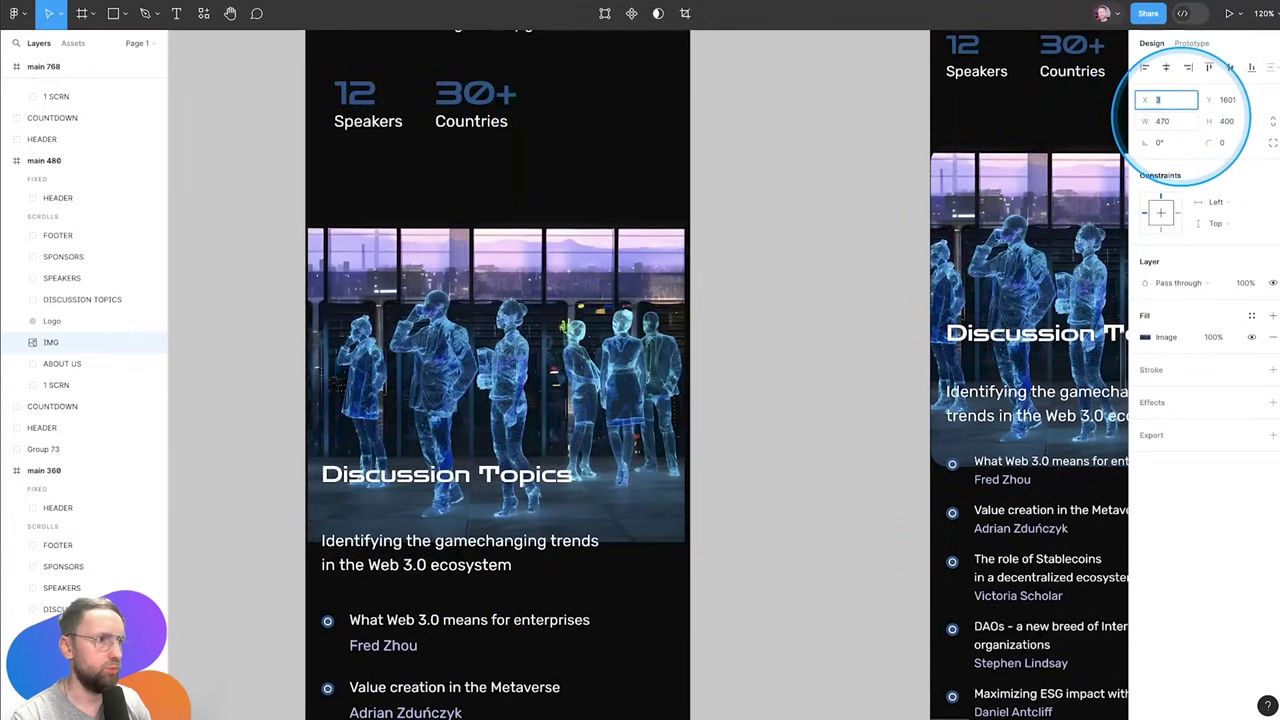
Inspect the main 360 layout's image properties, then clear the selection
{"action": "left_click", "coordinate": [791, 274]}
{"action": "scroll", "coordinate": [791, 272], "scroll_direction": "down", "scroll_amount": 3}
{"action": "left_click", "coordinate": [980, 290]}
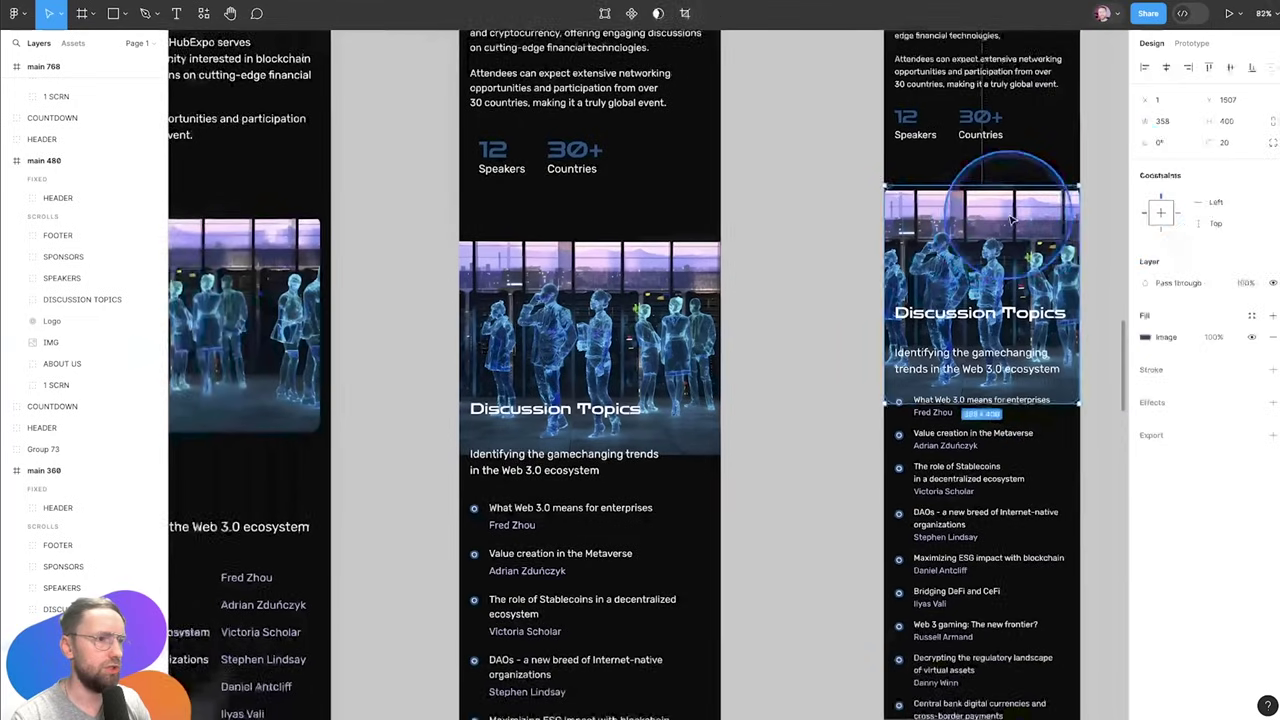
{"action": "left_click", "coordinate": [1165, 121]}
{"action": "left_click", "coordinate": [814, 257]}
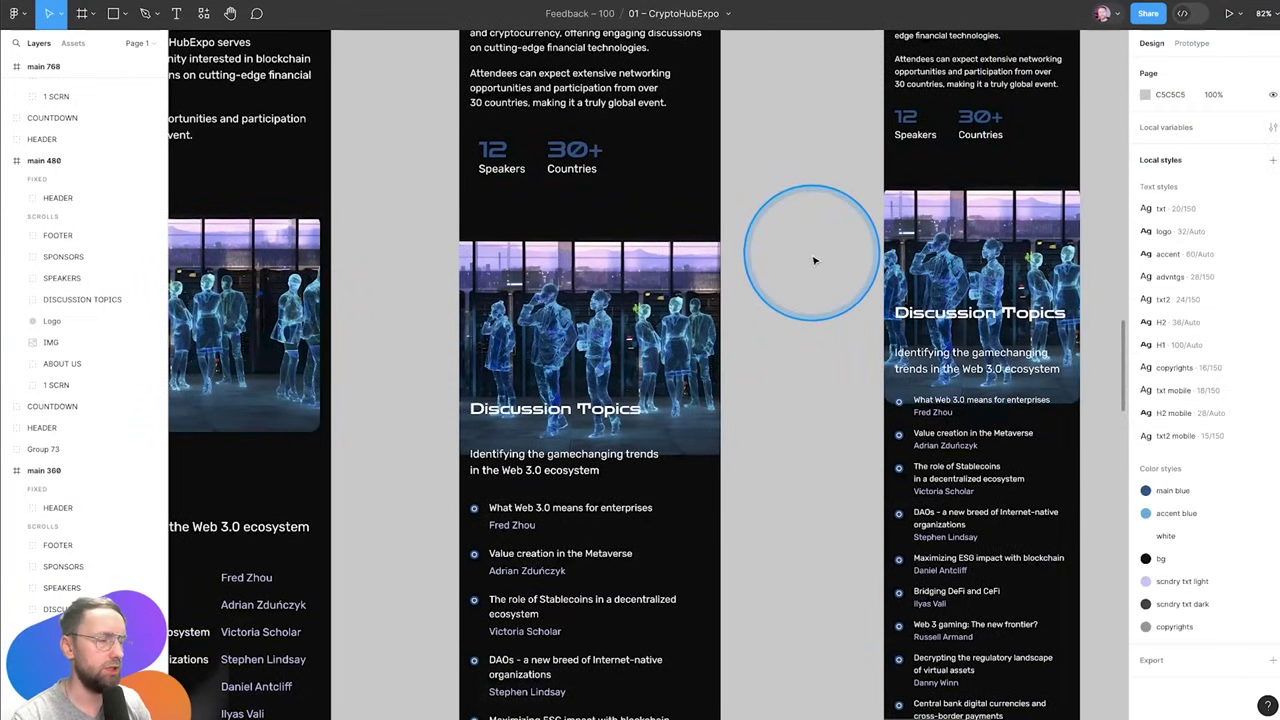
{"action": "scroll", "coordinate": [860, 340], "scroll_direction": "down", "scroll_amount": 2}
Select the Discussion Topics group and pan to centre the left CryptoHubExpo frame
{"action": "left_click", "coordinate": [650, 450]}
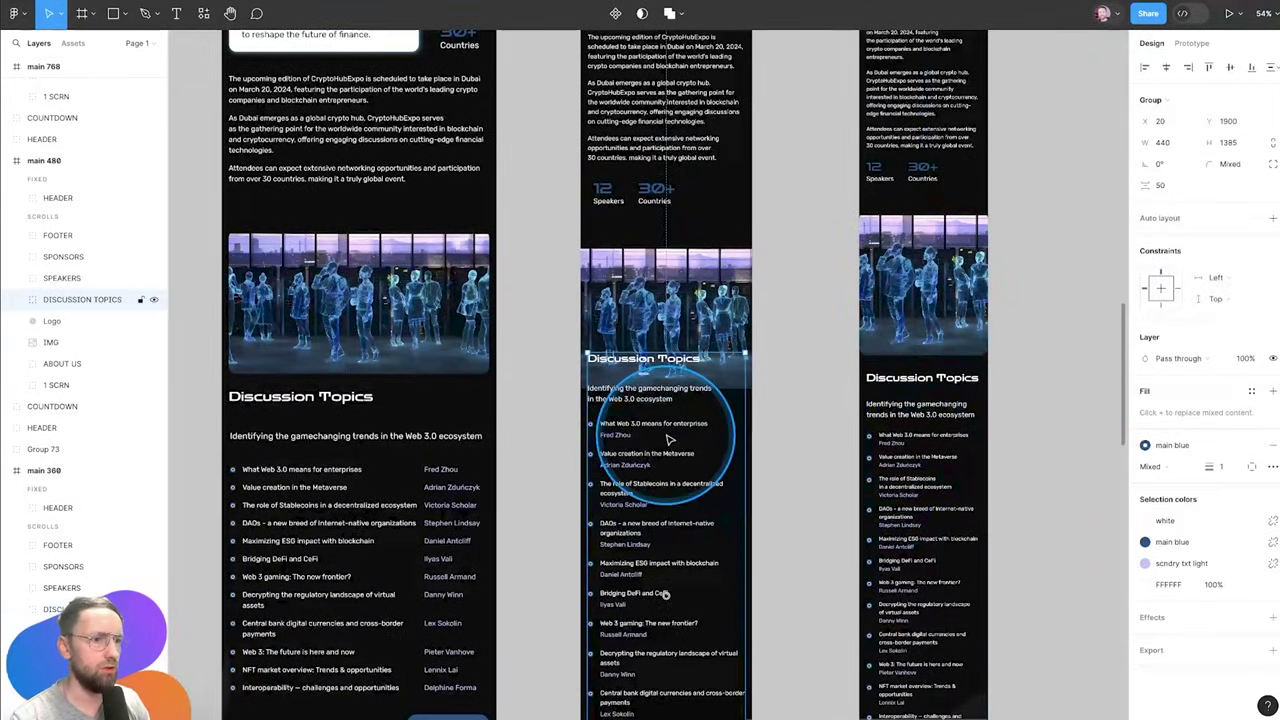
{"action": "scroll", "coordinate": [643, 455], "scroll_direction": "left", "scroll_amount": 2}
{"action": "scroll", "coordinate": [643, 455], "scroll_direction": "up", "scroll_amount": 2}
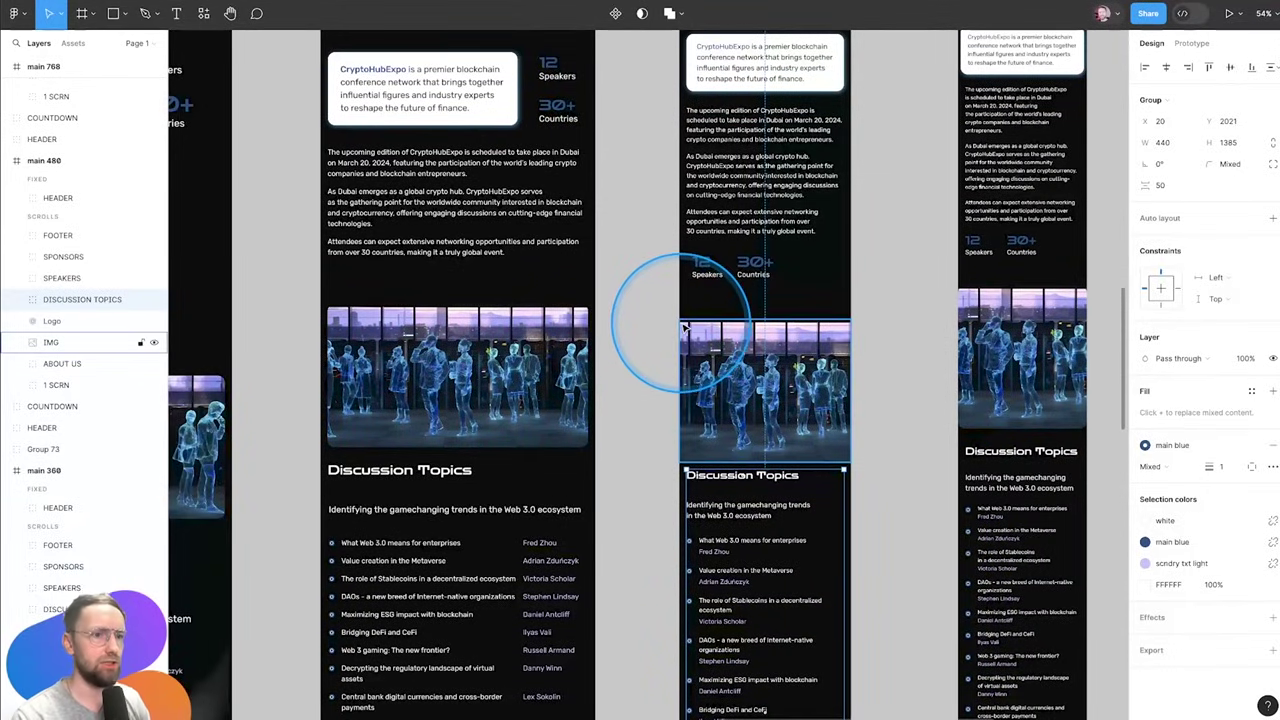
{"action": "left_click_drag", "start_coordinate": [470, 250], "coordinate": [760, 298]}
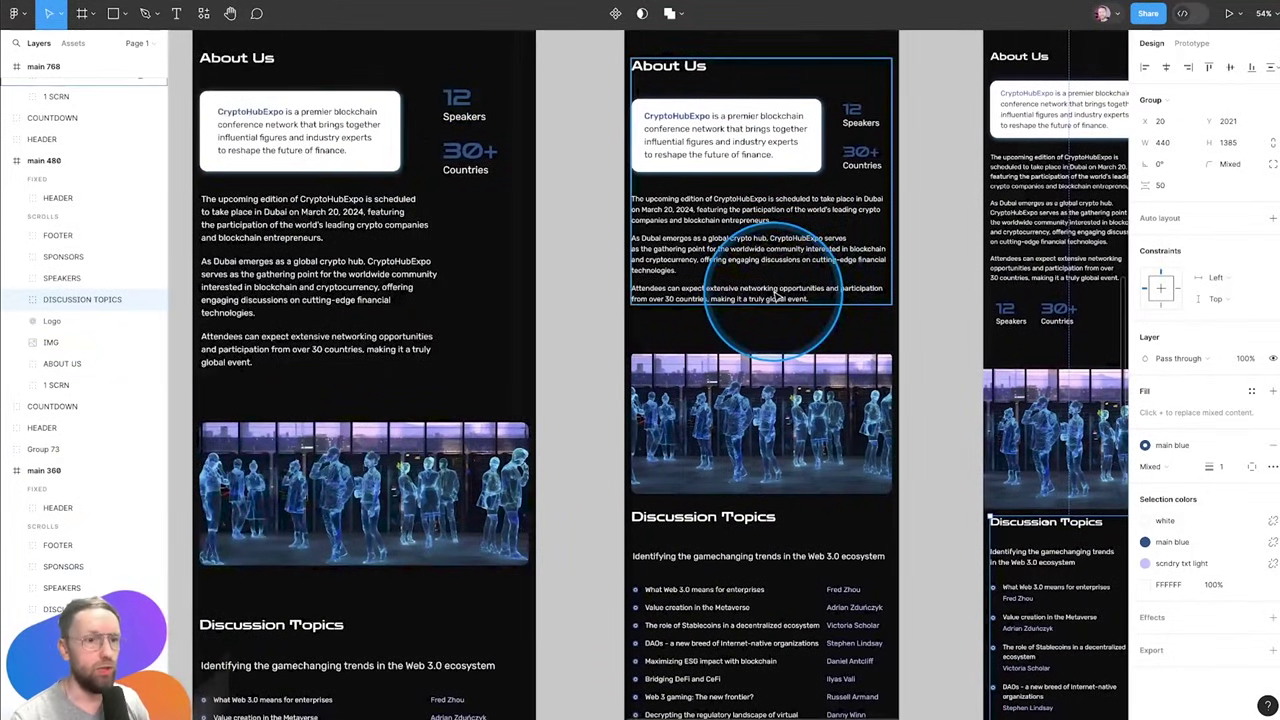
Hide the UI with Ctrl+\ and scroll through the layouts down to Speakers and Sponsors
{"action": "key", "text": "ctrl+backslash"}
{"action": "scroll", "coordinate": [606, 299], "scroll_direction": "down", "scroll_amount": 3}
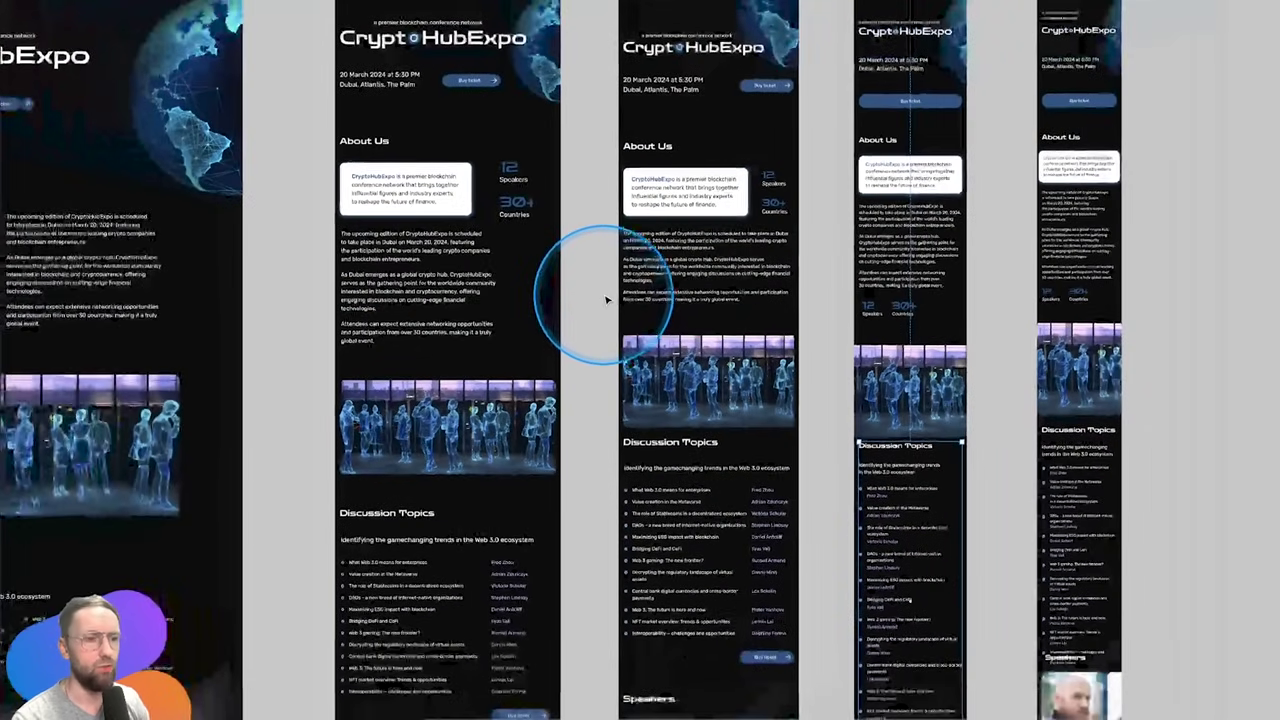
{"action": "scroll", "coordinate": [557, 300], "scroll_direction": "up", "scroll_amount": 3}
{"action": "scroll", "coordinate": [787, 428], "scroll_direction": "down", "scroll_amount": 5}
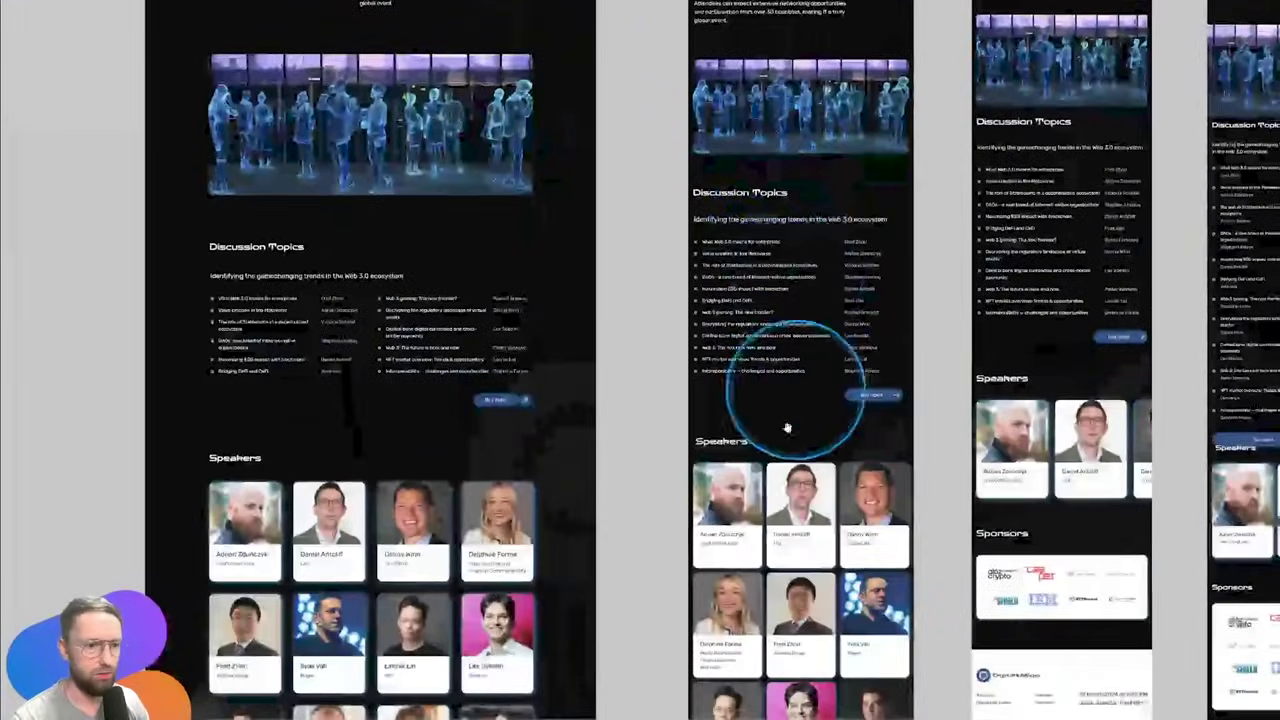
{"action": "scroll", "coordinate": [787, 428], "scroll_direction": "down", "scroll_amount": 5}
{"action": "scroll", "coordinate": [623, 171], "scroll_direction": "right", "scroll_amount": 2}
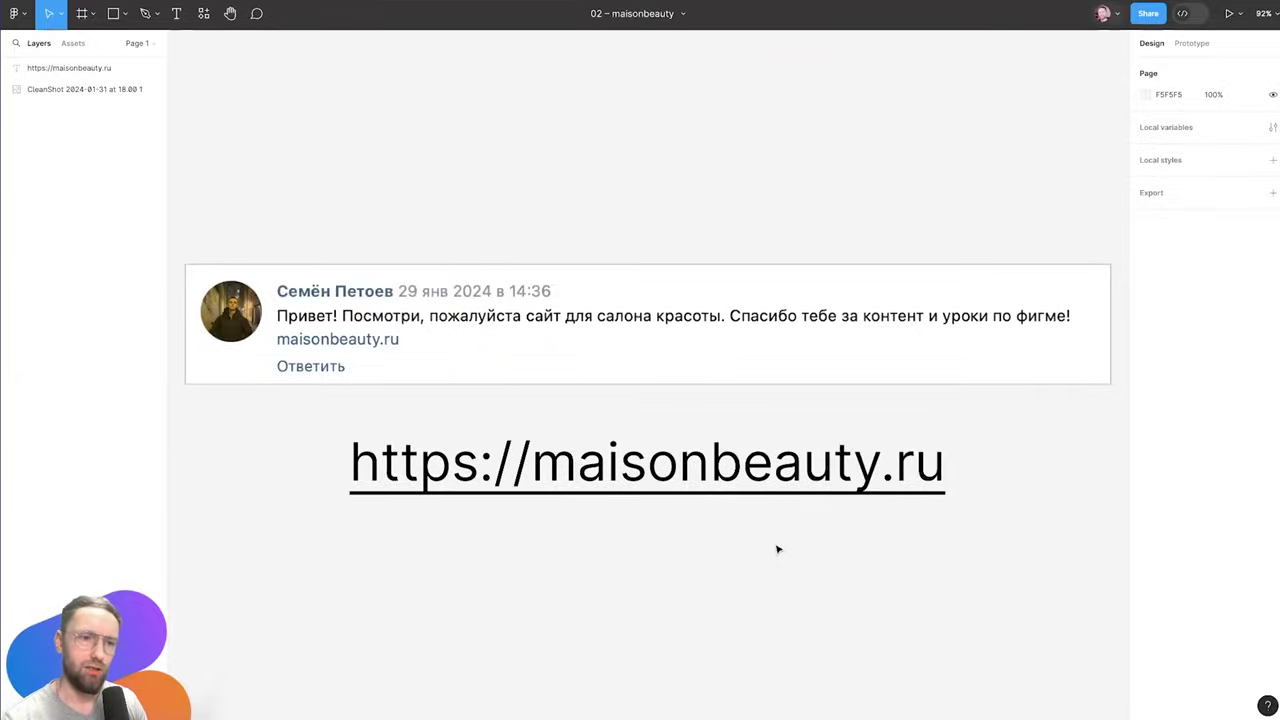
{"action": "left_click", "coordinate": [716, 477]}
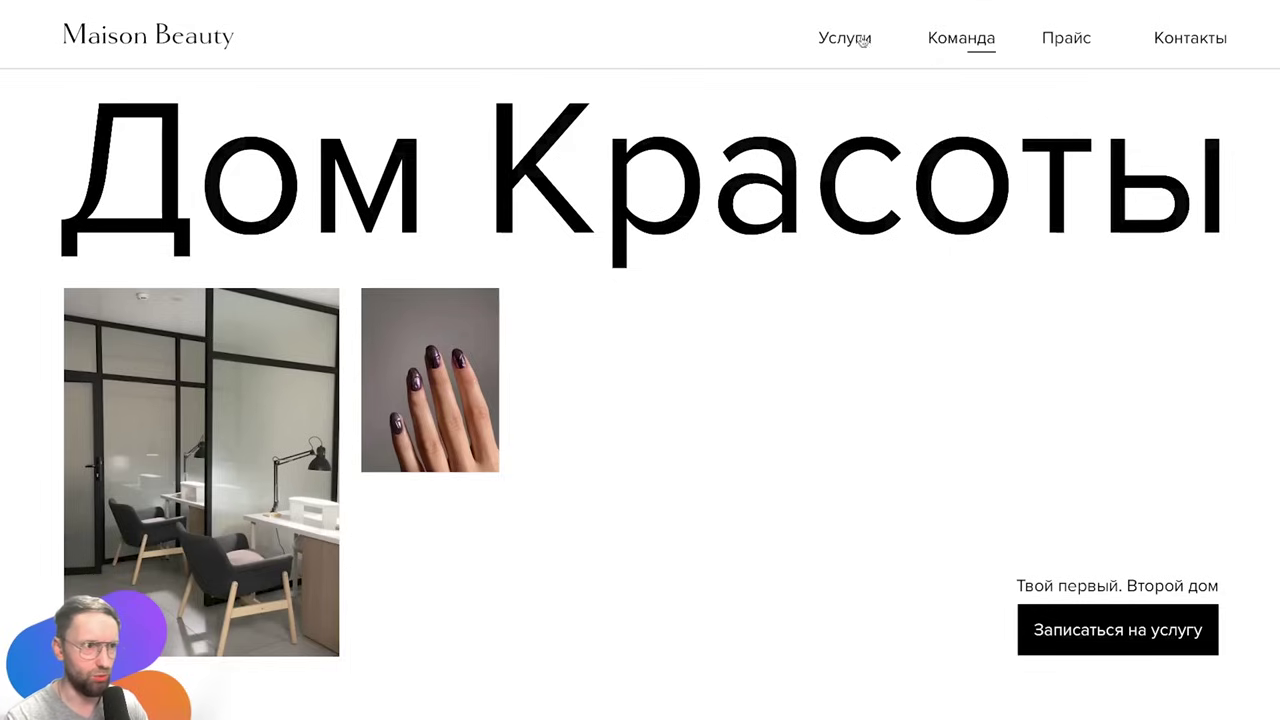
Scroll the Maison Beauty homepage past the Услуги cards to the team section featuring Юлия
{"action": "scroll", "coordinate": [790, 385], "scroll_direction": "down", "scroll_amount": 2}
{"action": "scroll", "coordinate": [774, 362], "scroll_direction": "down", "scroll_amount": 3}
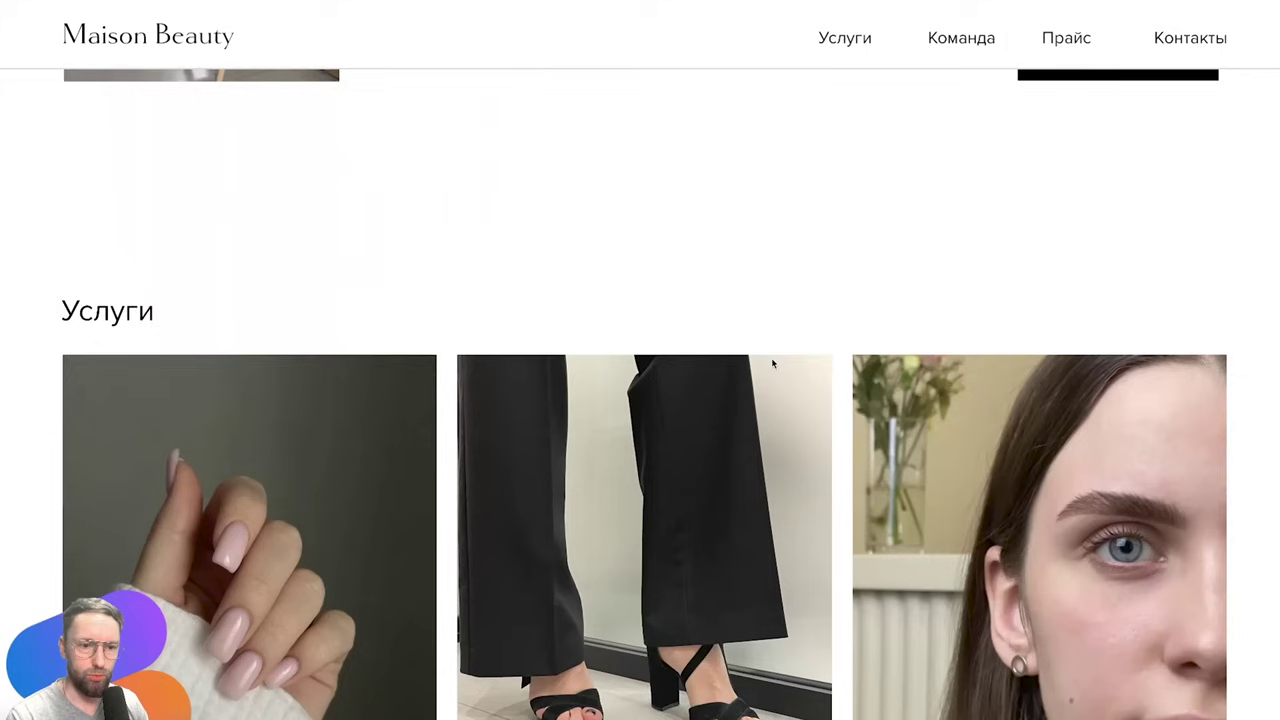
{"action": "scroll", "coordinate": [772, 364], "scroll_direction": "down", "scroll_amount": 2}
{"action": "scroll", "coordinate": [768, 340], "scroll_direction": "down", "scroll_amount": 2}
{"action": "scroll", "coordinate": [766, 334], "scroll_direction": "up", "scroll_amount": 1}
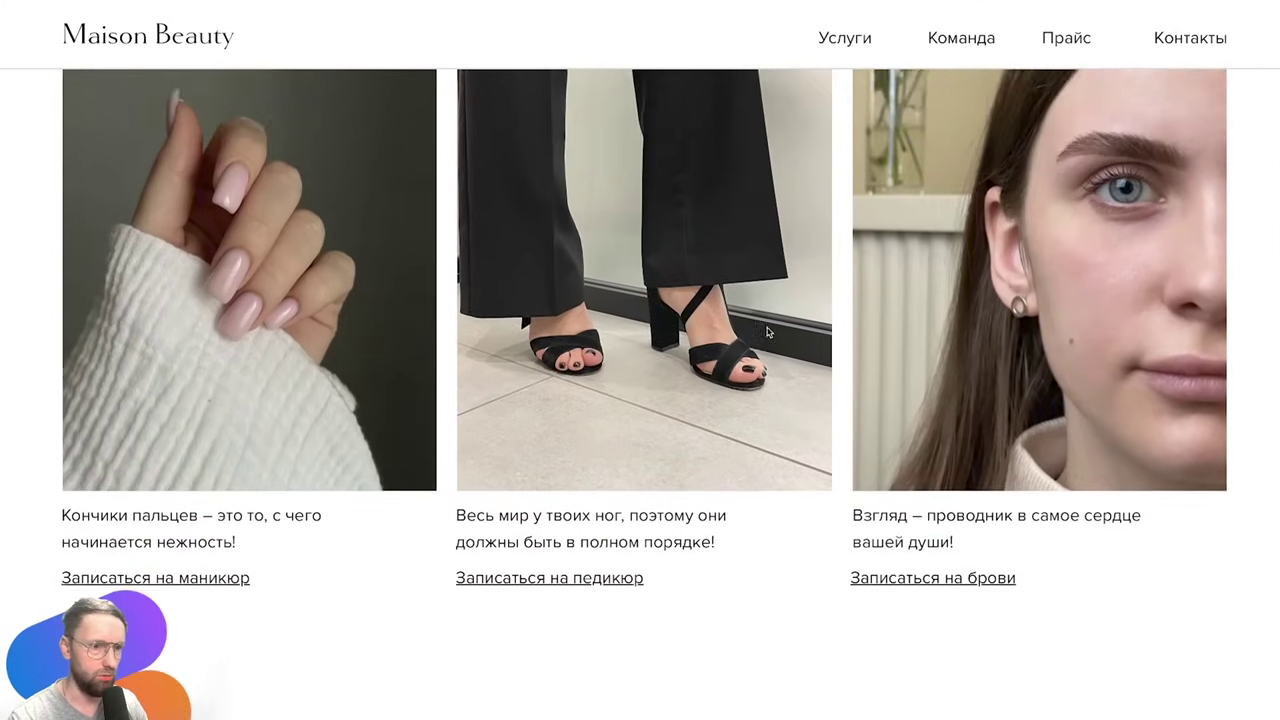
{"action": "scroll", "coordinate": [768, 331], "scroll_direction": "up", "scroll_amount": 2}
{"action": "scroll", "coordinate": [768, 331], "scroll_direction": "down", "scroll_amount": 1}
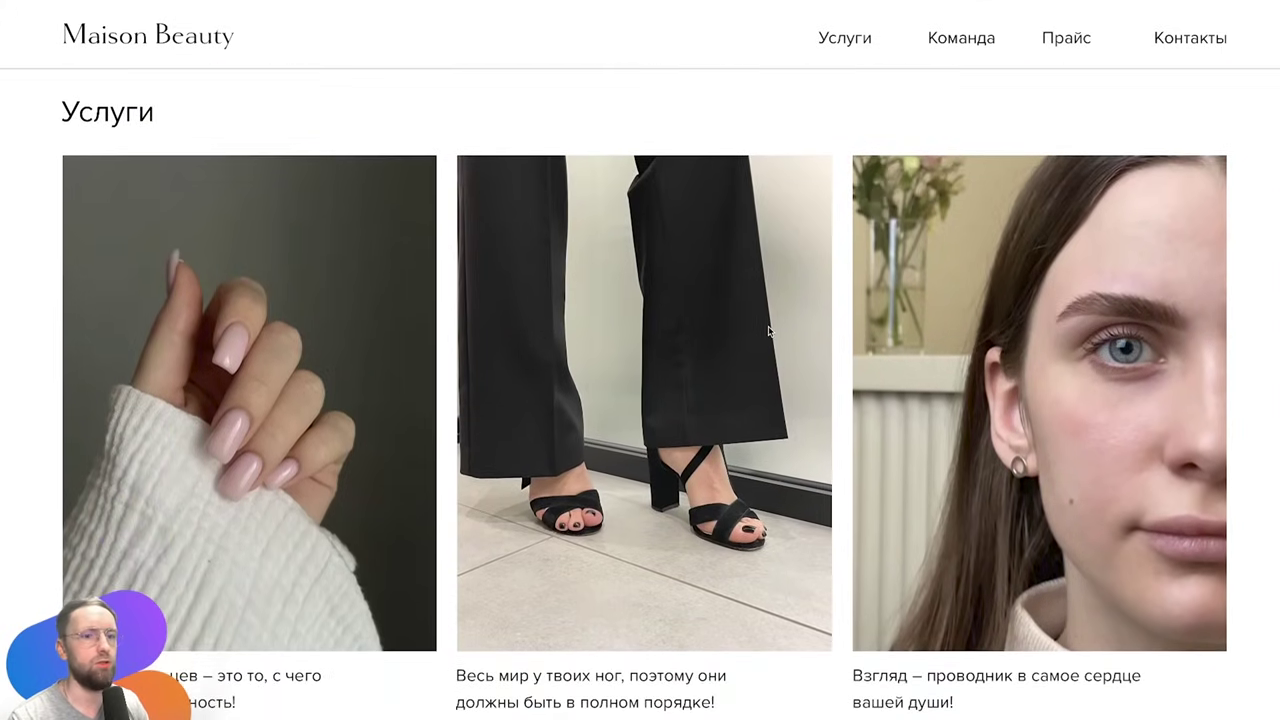
{"action": "scroll", "coordinate": [771, 332], "scroll_direction": "up", "scroll_amount": 4}
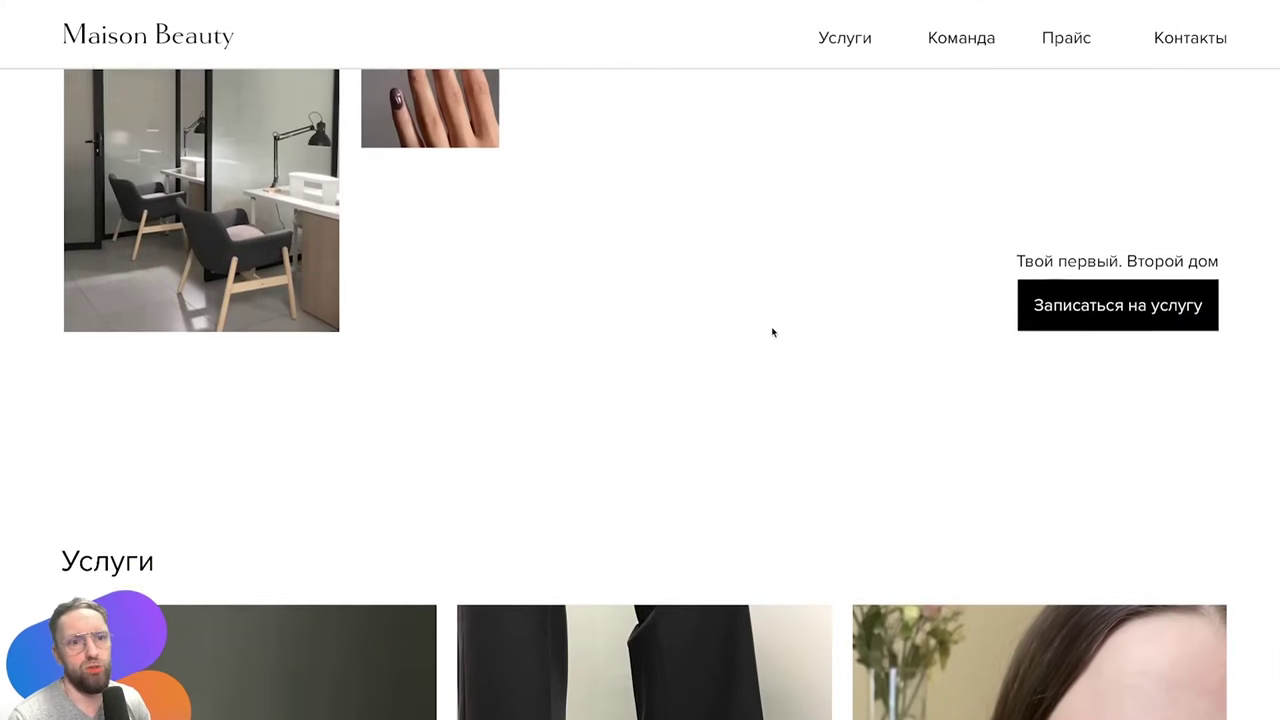
{"action": "scroll", "coordinate": [771, 331], "scroll_direction": "down", "scroll_amount": 1}
{"action": "scroll", "coordinate": [770, 330], "scroll_direction": "down", "scroll_amount": 3}
{"action": "scroll", "coordinate": [769, 336], "scroll_direction": "down", "scroll_amount": 3}
{"action": "scroll", "coordinate": [768, 342], "scroll_direction": "up", "scroll_amount": 3}
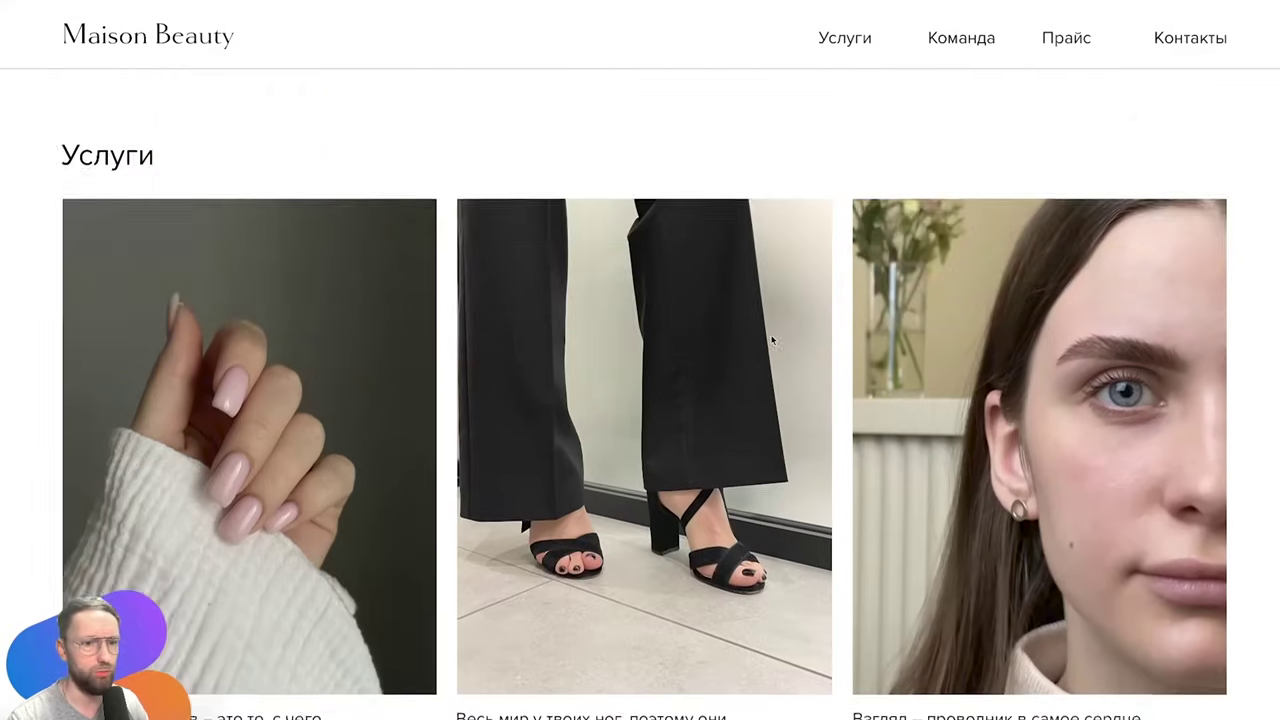
{"action": "scroll", "coordinate": [771, 340], "scroll_direction": "up", "scroll_amount": 4}
{"action": "scroll", "coordinate": [771, 340], "scroll_direction": "down", "scroll_amount": 3}
{"action": "scroll", "coordinate": [773, 340], "scroll_direction": "up", "scroll_amount": 6}
{"action": "scroll", "coordinate": [773, 340], "scroll_direction": "down", "scroll_amount": 3}
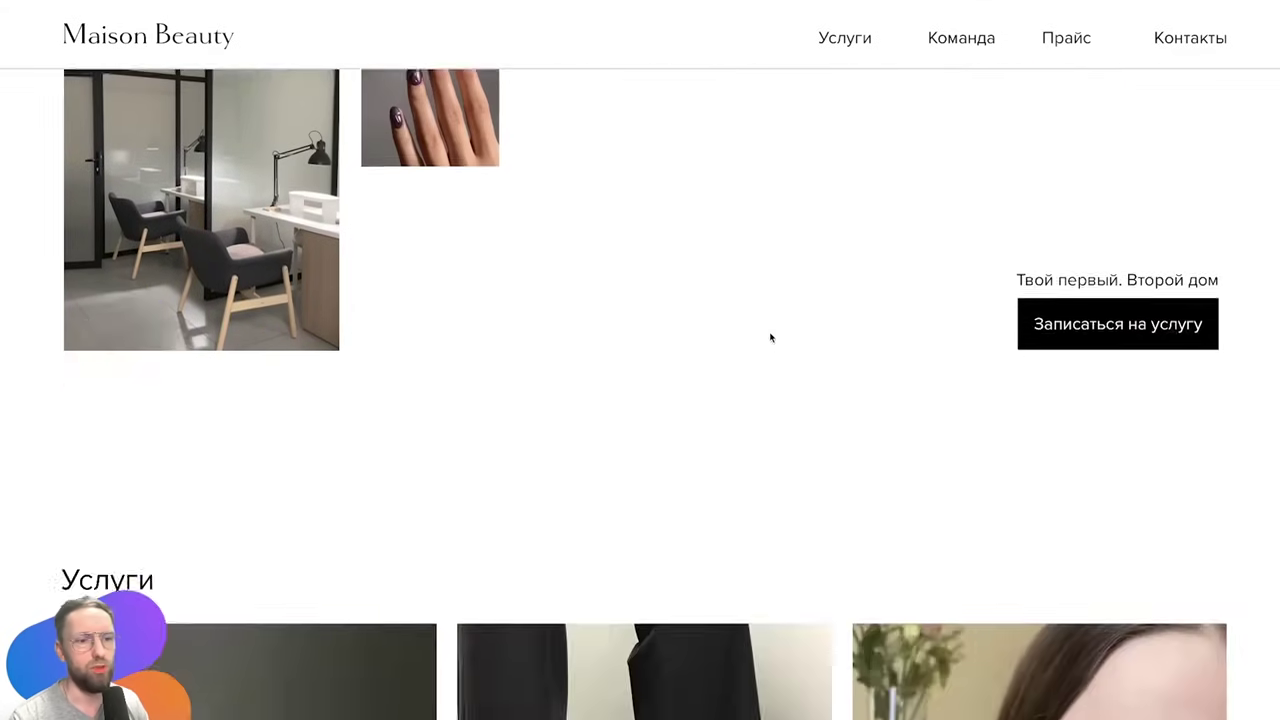
{"action": "scroll", "coordinate": [770, 337], "scroll_direction": "down", "scroll_amount": 5}
{"action": "scroll", "coordinate": [775, 340], "scroll_direction": "down", "scroll_amount": 1}
{"action": "scroll", "coordinate": [778, 345], "scroll_direction": "up", "scroll_amount": 2}
{"action": "scroll", "coordinate": [775, 345], "scroll_direction": "up", "scroll_amount": 6}
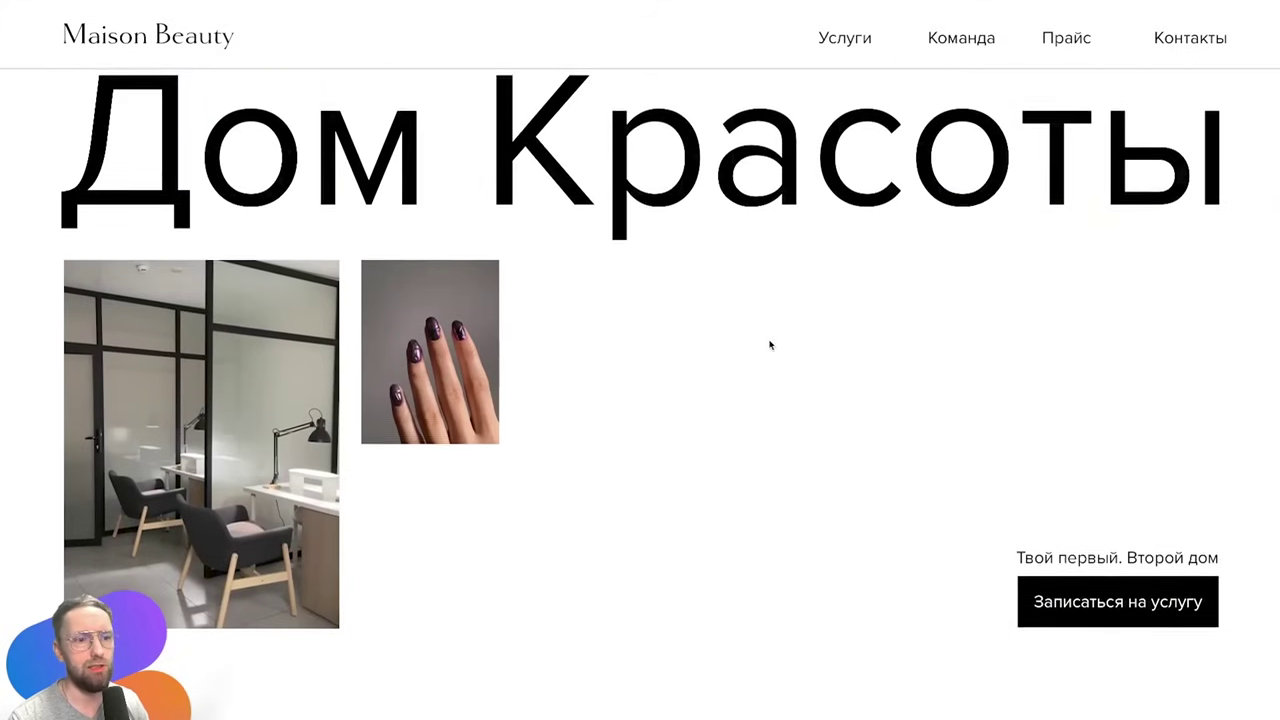
{"action": "scroll", "coordinate": [766, 343], "scroll_direction": "down", "scroll_amount": 5}
{"action": "scroll", "coordinate": [552, 326], "scroll_direction": "down", "scroll_amount": 3}
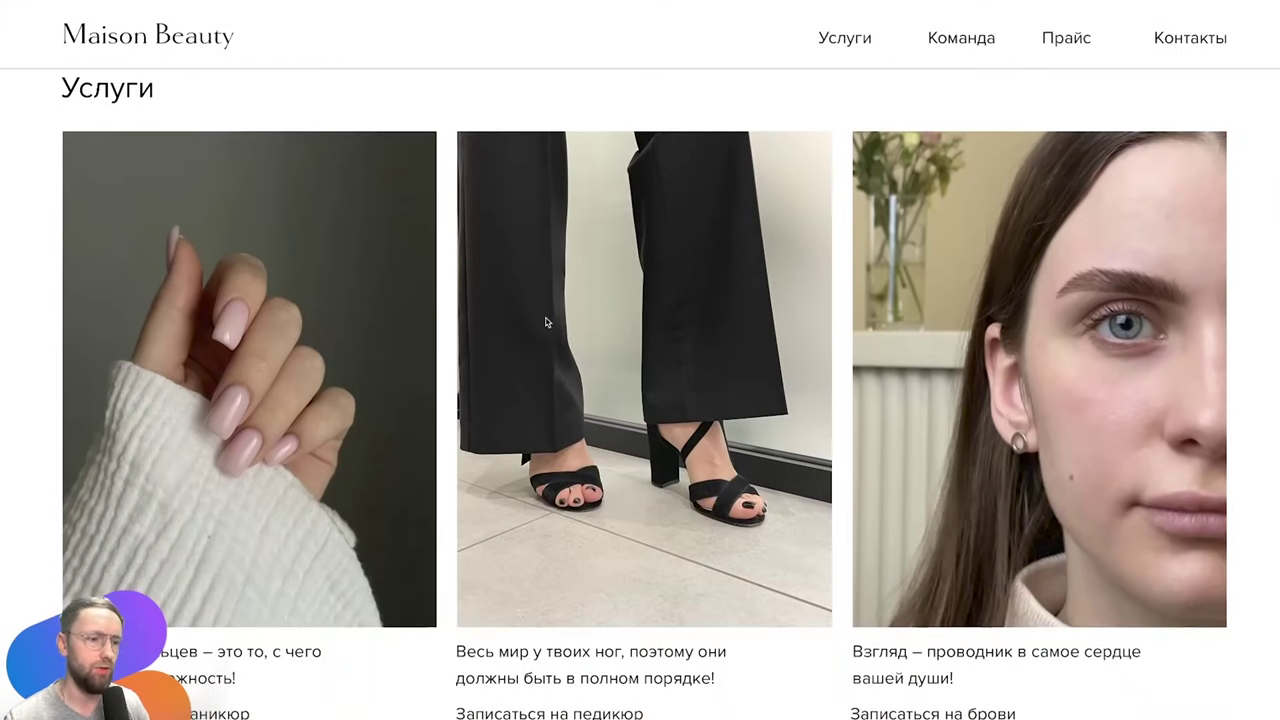
{"action": "scroll", "coordinate": [555, 305], "scroll_direction": "down", "scroll_amount": 2}
{"action": "scroll", "coordinate": [570, 295], "scroll_direction": "up", "scroll_amount": 3}
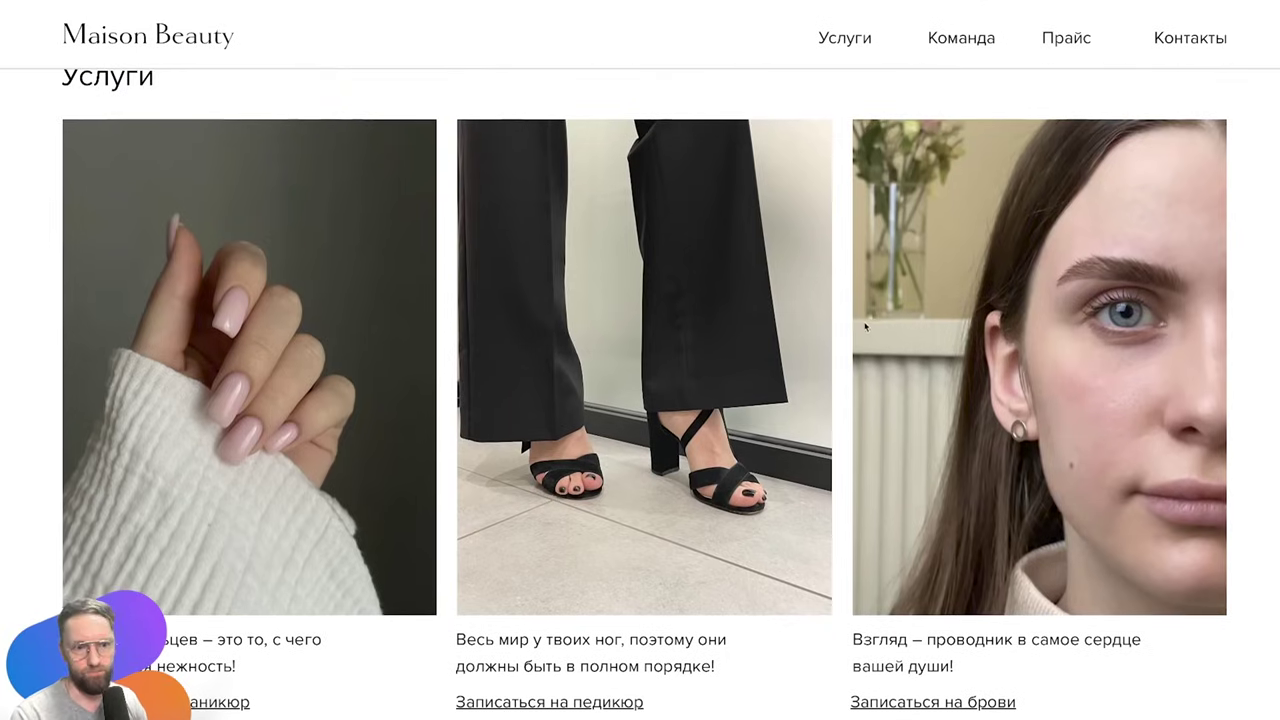
{"action": "scroll", "coordinate": [845, 329], "scroll_direction": "down", "scroll_amount": 2}
{"action": "scroll", "coordinate": [842, 329], "scroll_direction": "up", "scroll_amount": 3}
{"action": "scroll", "coordinate": [842, 330], "scroll_direction": "down", "scroll_amount": 2}
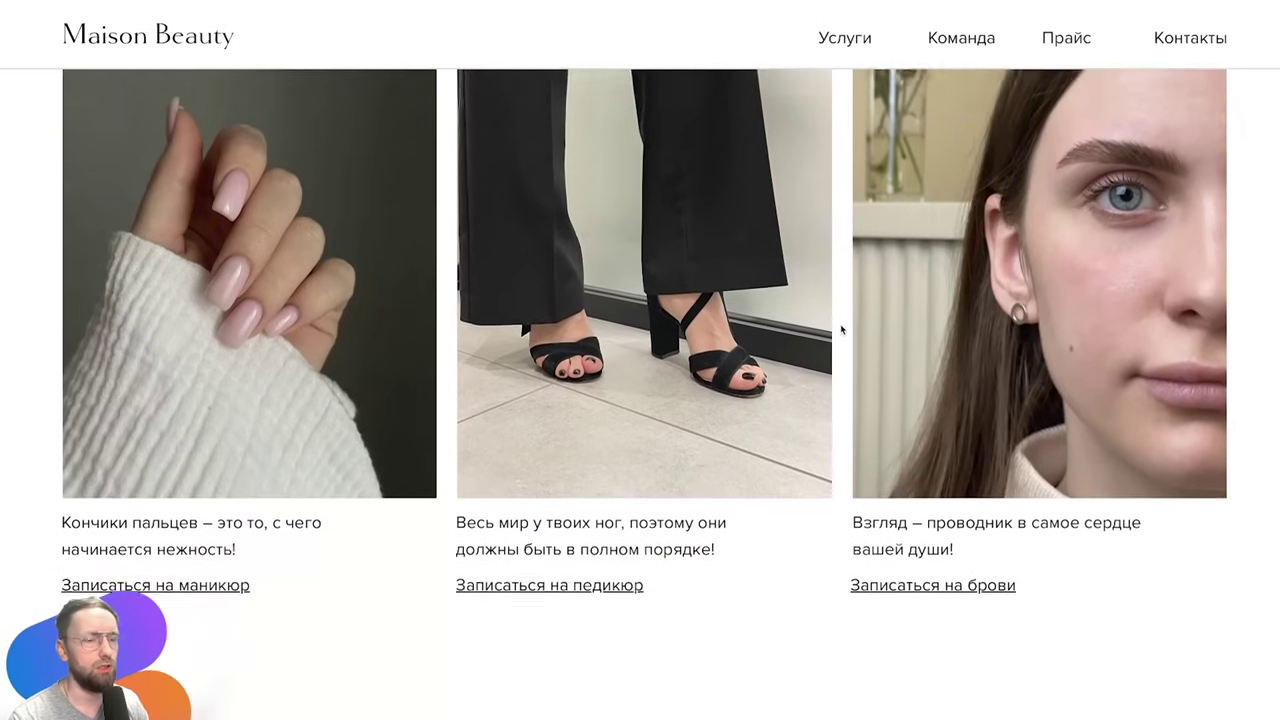
{"action": "scroll", "coordinate": [841, 329], "scroll_direction": "up", "scroll_amount": 2}
{"action": "scroll", "coordinate": [841, 329], "scroll_direction": "down", "scroll_amount": 4}
{"action": "scroll", "coordinate": [841, 329], "scroll_direction": "down", "scroll_amount": 5}
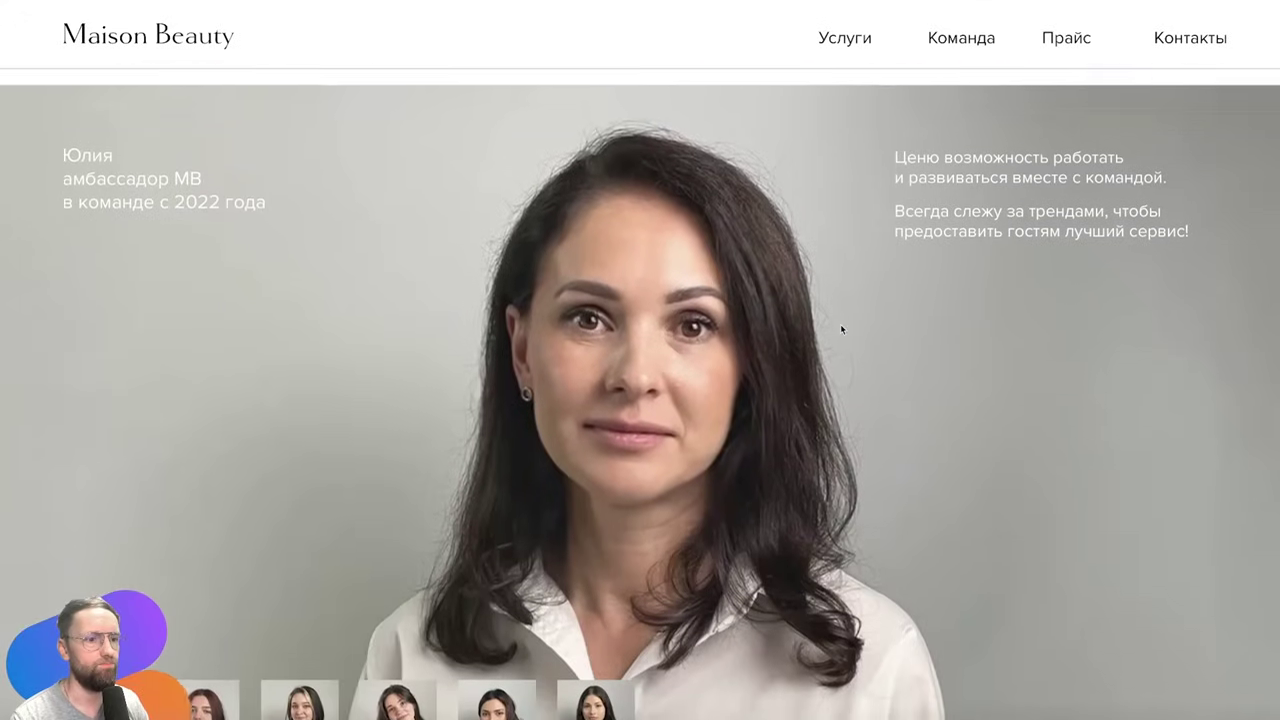
{"action": "scroll", "coordinate": [842, 328], "scroll_direction": "down", "scroll_amount": 2}
{"action": "scroll", "coordinate": [840, 330], "scroll_direction": "up", "scroll_amount": 2}
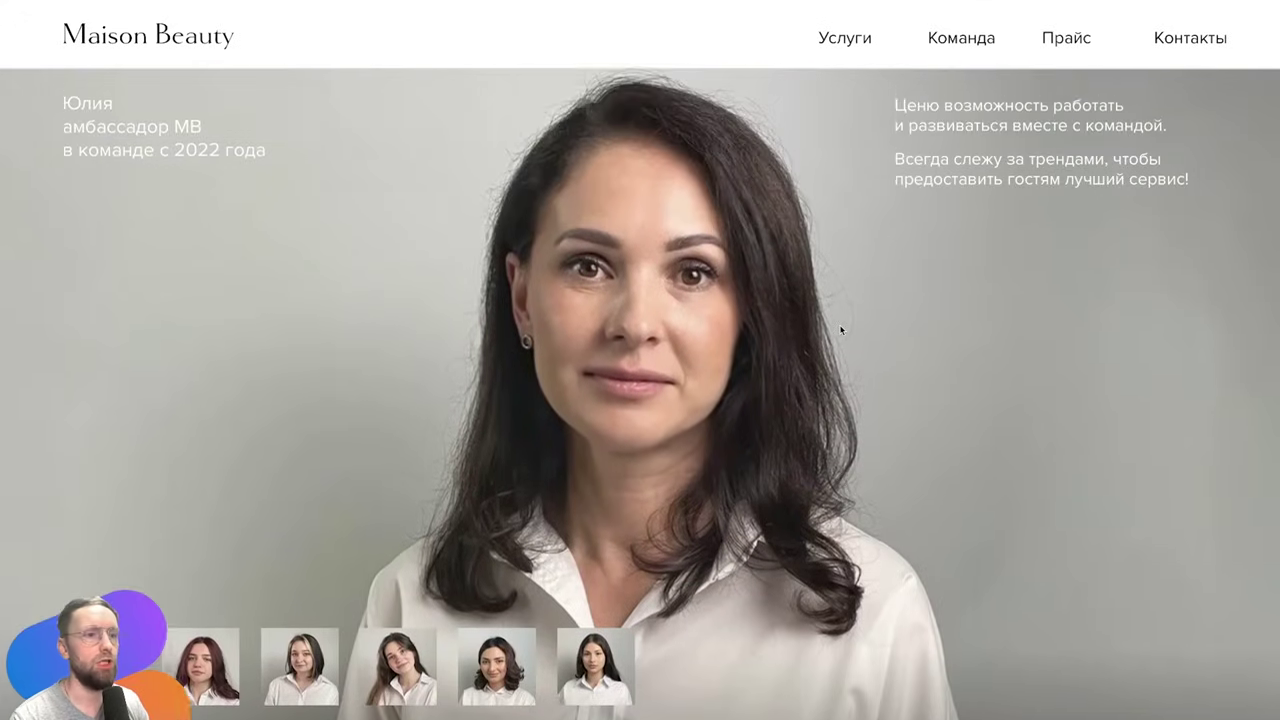
{"action": "scroll", "coordinate": [840, 330], "scroll_direction": "down", "scroll_amount": 5}
{"action": "scroll", "coordinate": [841, 330], "scroll_direction": "up", "scroll_amount": 5}
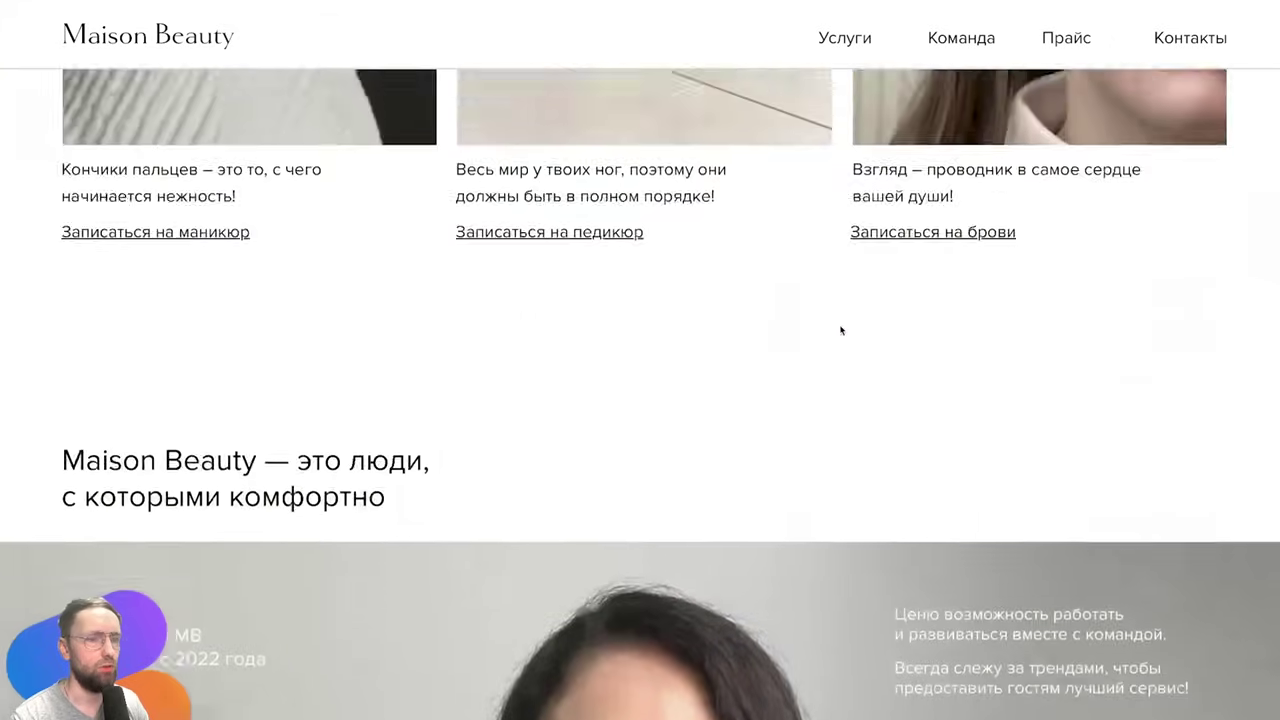
{"action": "scroll", "coordinate": [841, 330], "scroll_direction": "up", "scroll_amount": 3}
{"action": "scroll", "coordinate": [841, 330], "scroll_direction": "up", "scroll_amount": 1}
{"action": "scroll", "coordinate": [841, 330], "scroll_direction": "down", "scroll_amount": 5}
{"action": "scroll", "coordinate": [840, 328], "scroll_direction": "down", "scroll_amount": 3}
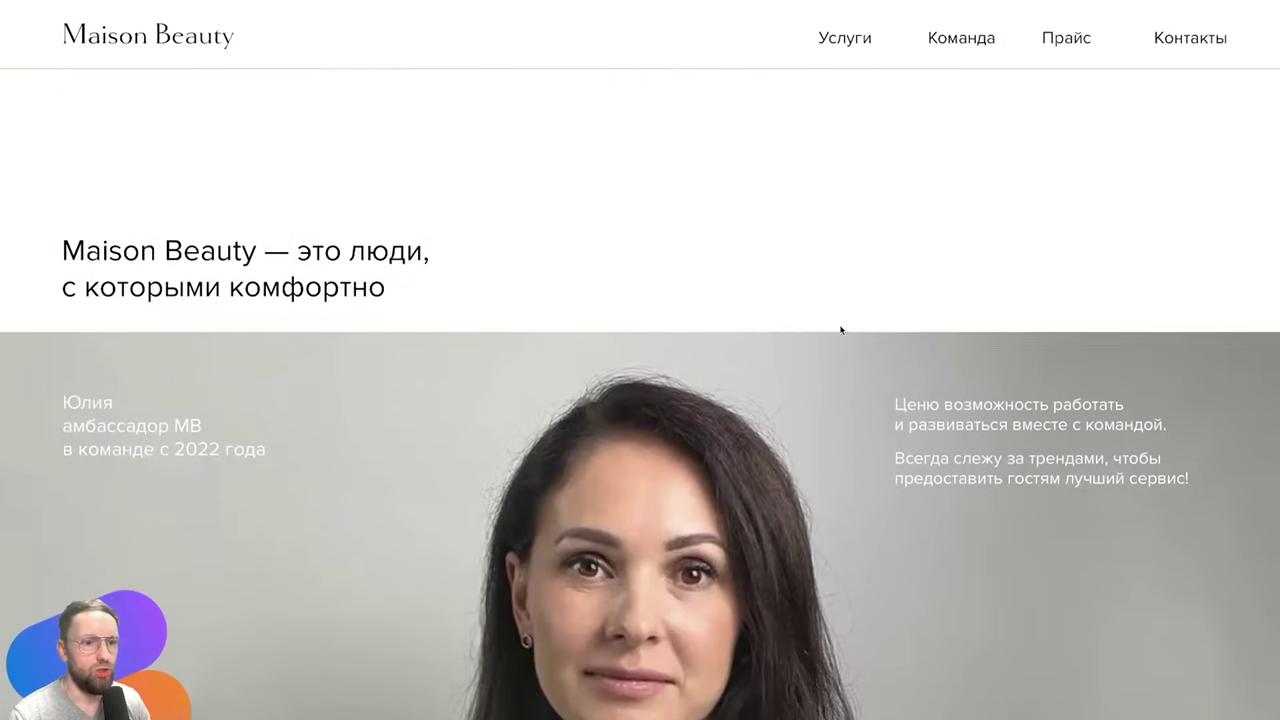
{"action": "scroll", "coordinate": [840, 328], "scroll_direction": "down", "scroll_amount": 1}
{"action": "scroll", "coordinate": [840, 328], "scroll_direction": "down", "scroll_amount": 2}
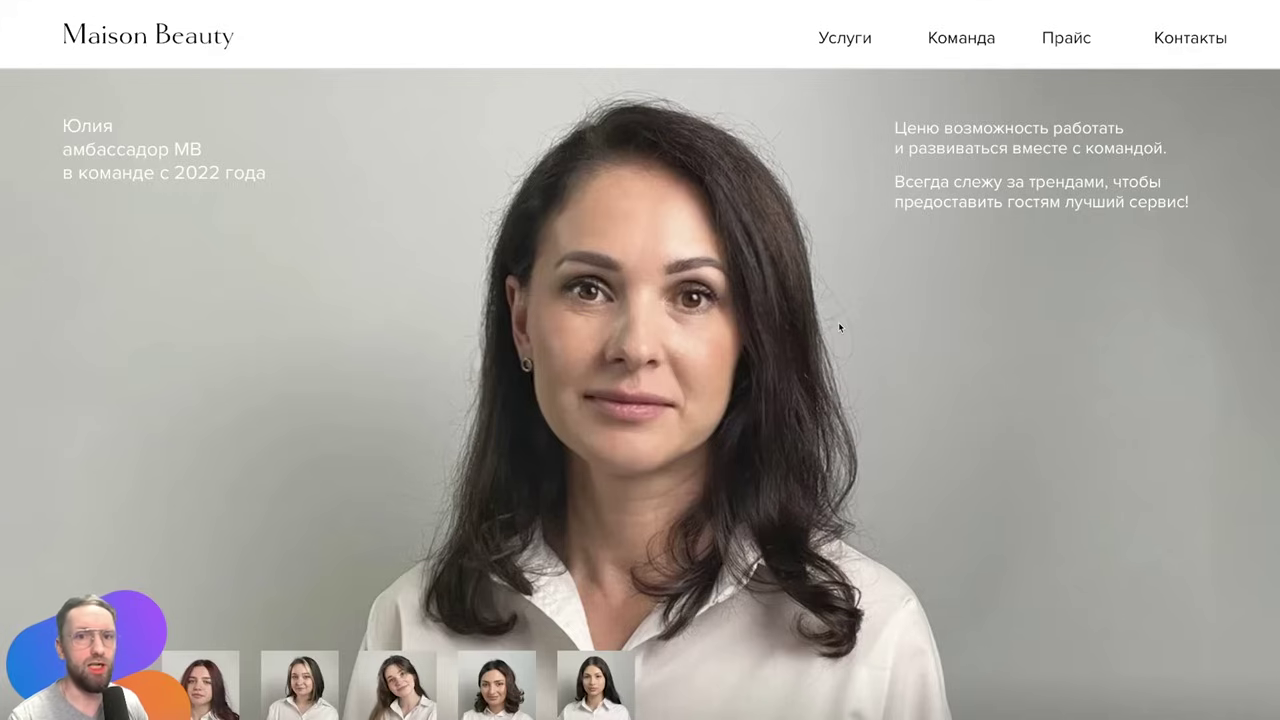
{"action": "scroll", "coordinate": [758, 340], "scroll_direction": "up", "scroll_amount": 3}
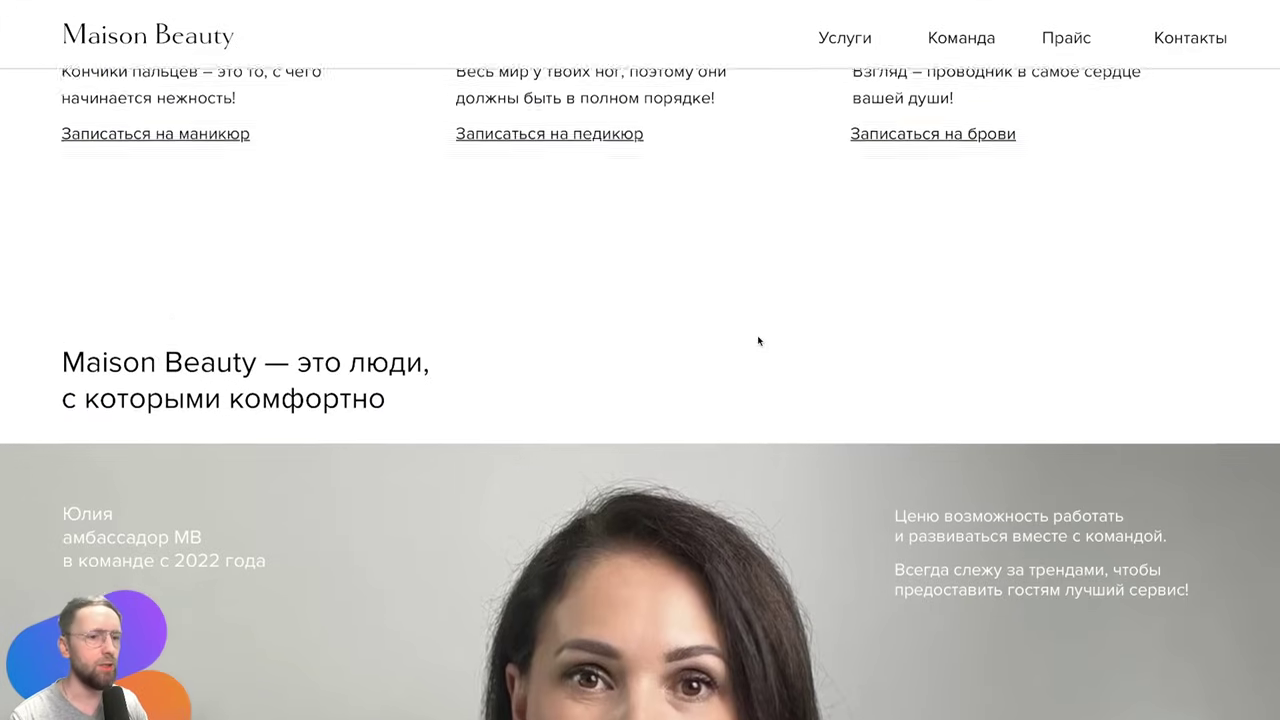
{"action": "scroll", "coordinate": [758, 340], "scroll_direction": "up", "scroll_amount": 2}
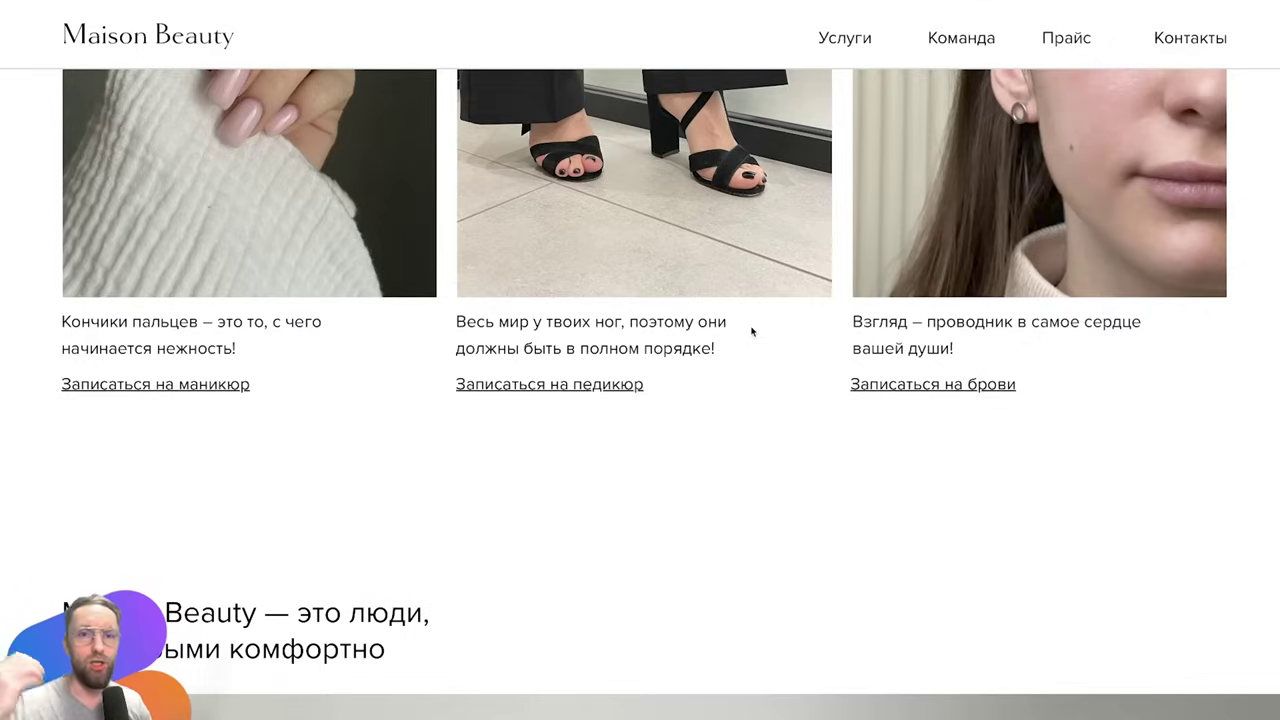
{"action": "scroll", "coordinate": [702, 430], "scroll_direction": "down", "scroll_amount": 4}
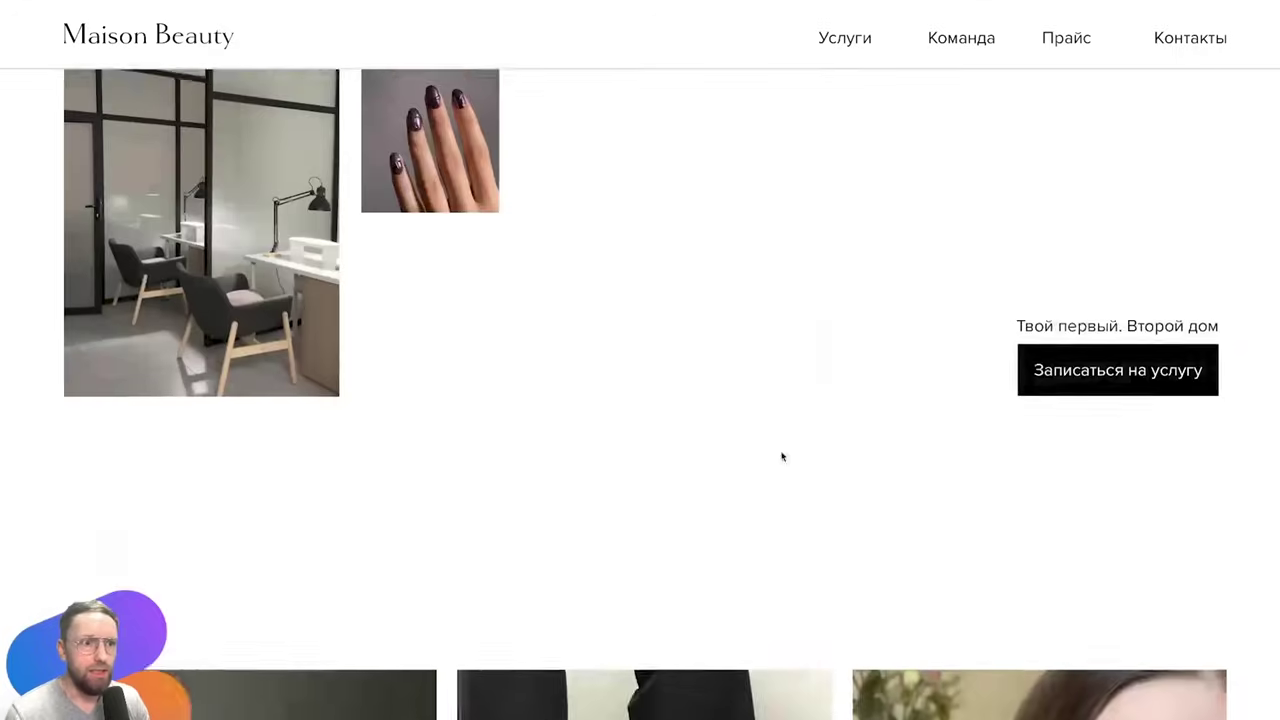
{"action": "scroll", "coordinate": [728, 420], "scroll_direction": "down", "scroll_amount": 5}
{"action": "scroll", "coordinate": [565, 388], "scroll_direction": "up", "scroll_amount": 5}
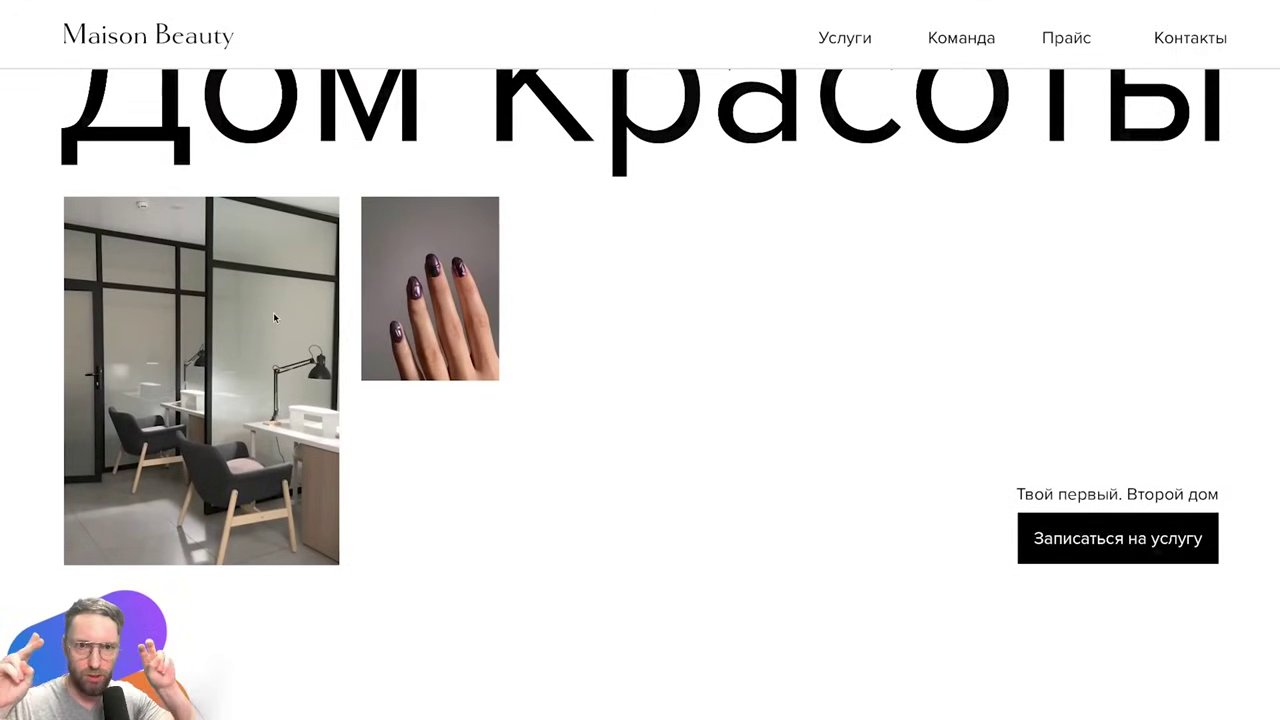
{"action": "scroll", "coordinate": [442, 323], "scroll_direction": "down", "scroll_amount": 4}
{"action": "scroll", "coordinate": [442, 323], "scroll_direction": "down", "scroll_amount": 2}
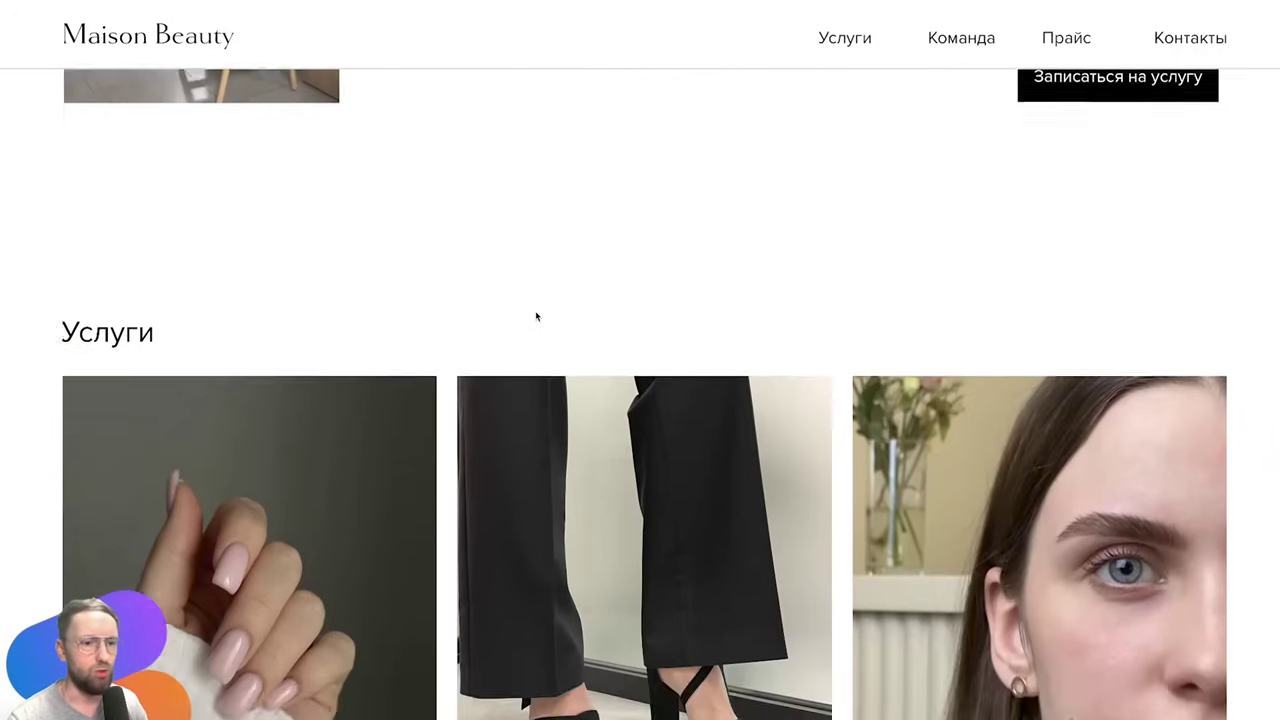
{"action": "scroll", "coordinate": [534, 317], "scroll_direction": "down", "scroll_amount": 6}
{"action": "scroll", "coordinate": [217, 263], "scroll_direction": "up", "scroll_amount": 3}
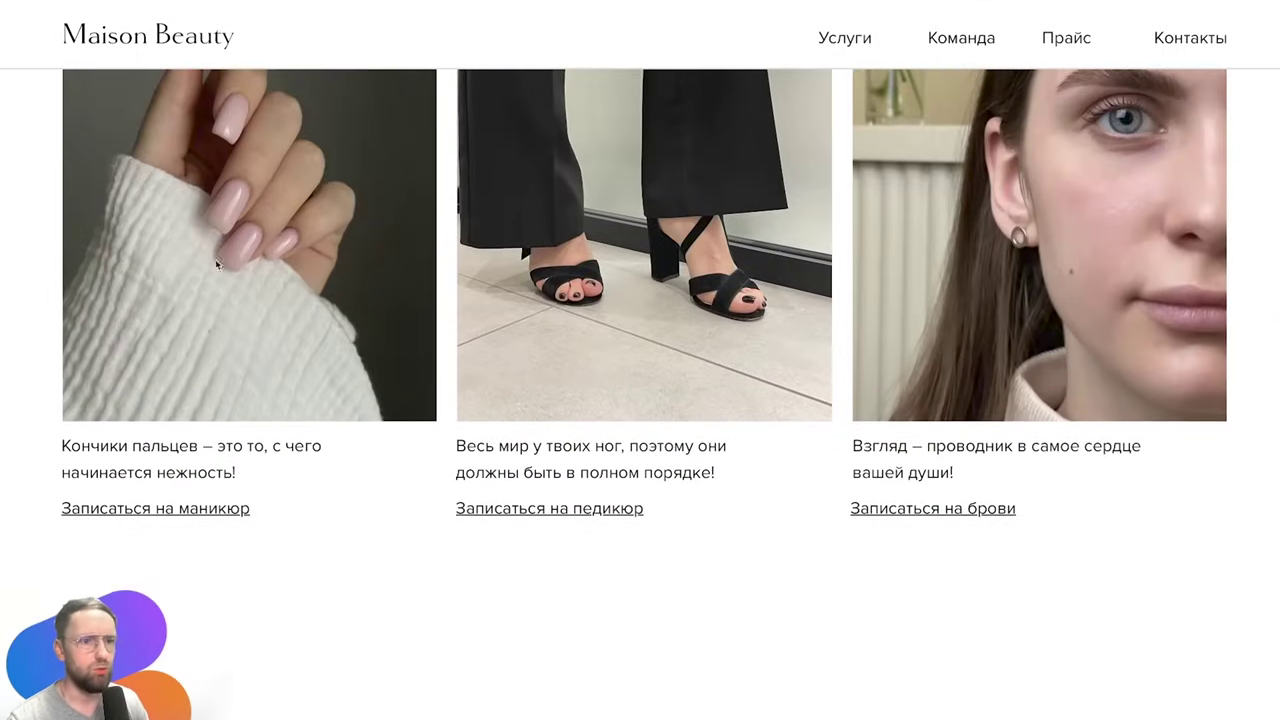
{"action": "scroll", "coordinate": [1083, 349], "scroll_direction": "up", "scroll_amount": 1}
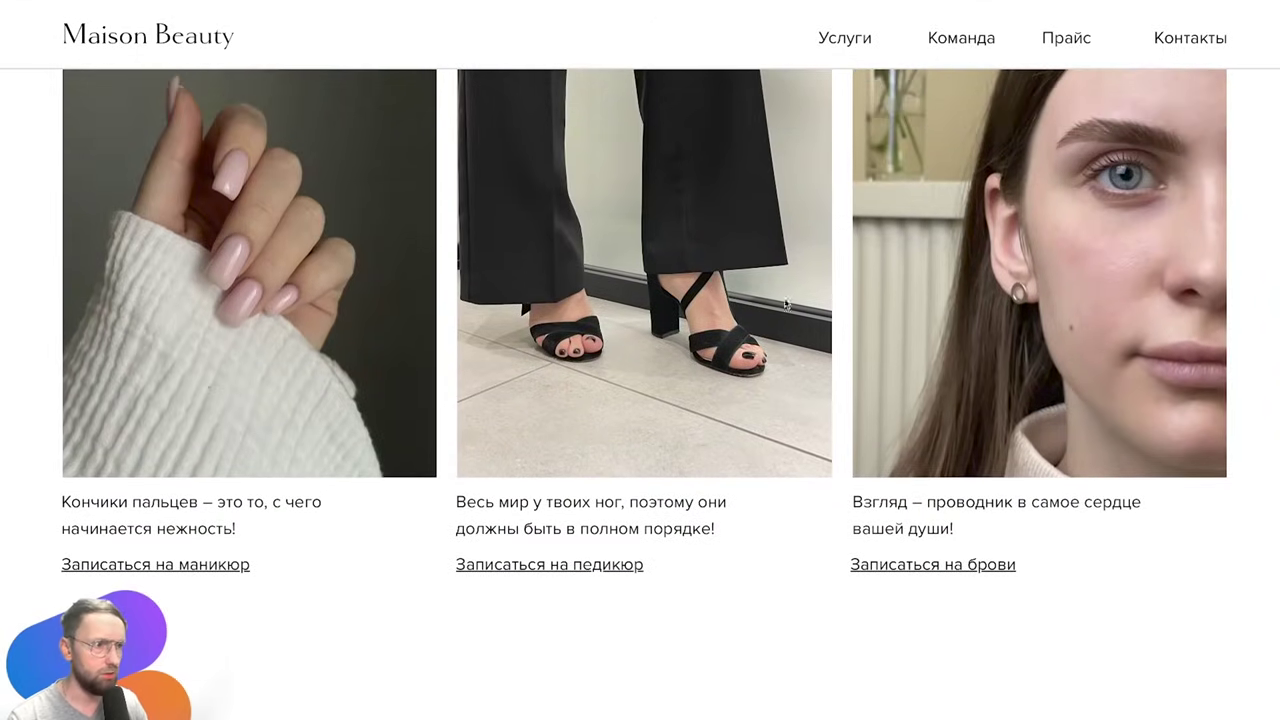
{"action": "scroll", "coordinate": [785, 304], "scroll_direction": "down", "scroll_amount": 3}
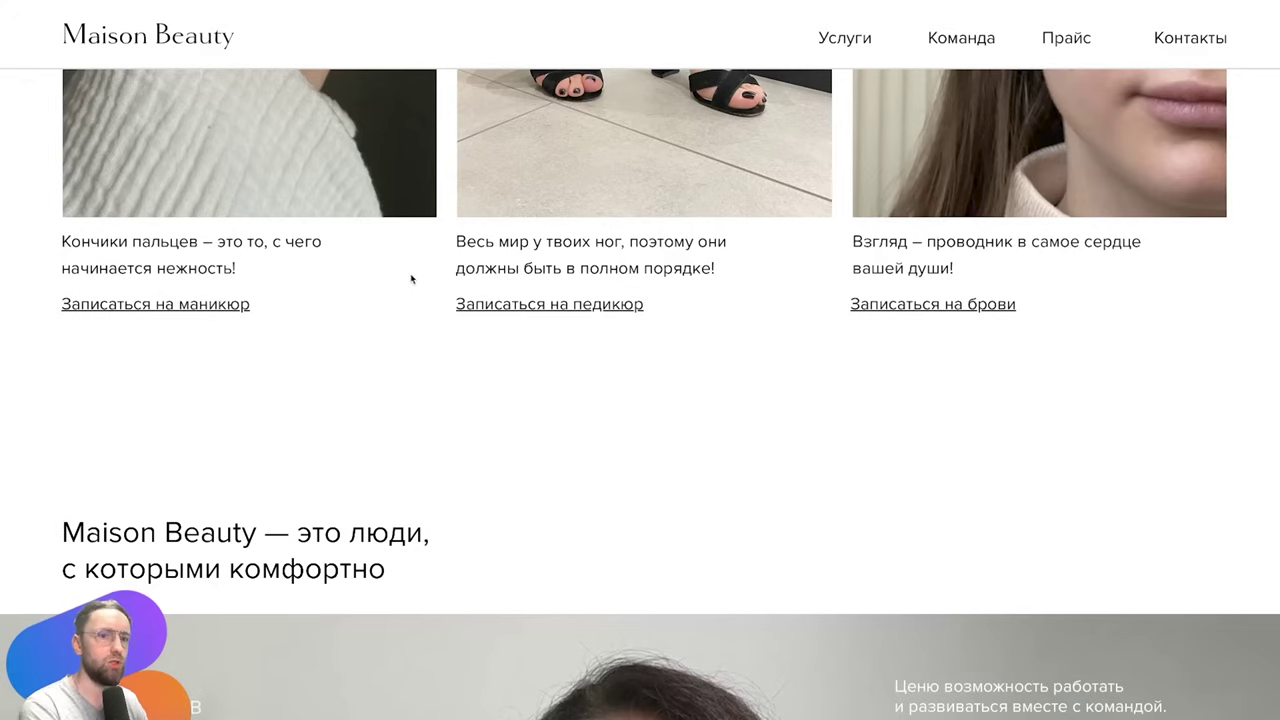
{"action": "scroll", "coordinate": [492, 321], "scroll_direction": "up", "scroll_amount": 4}
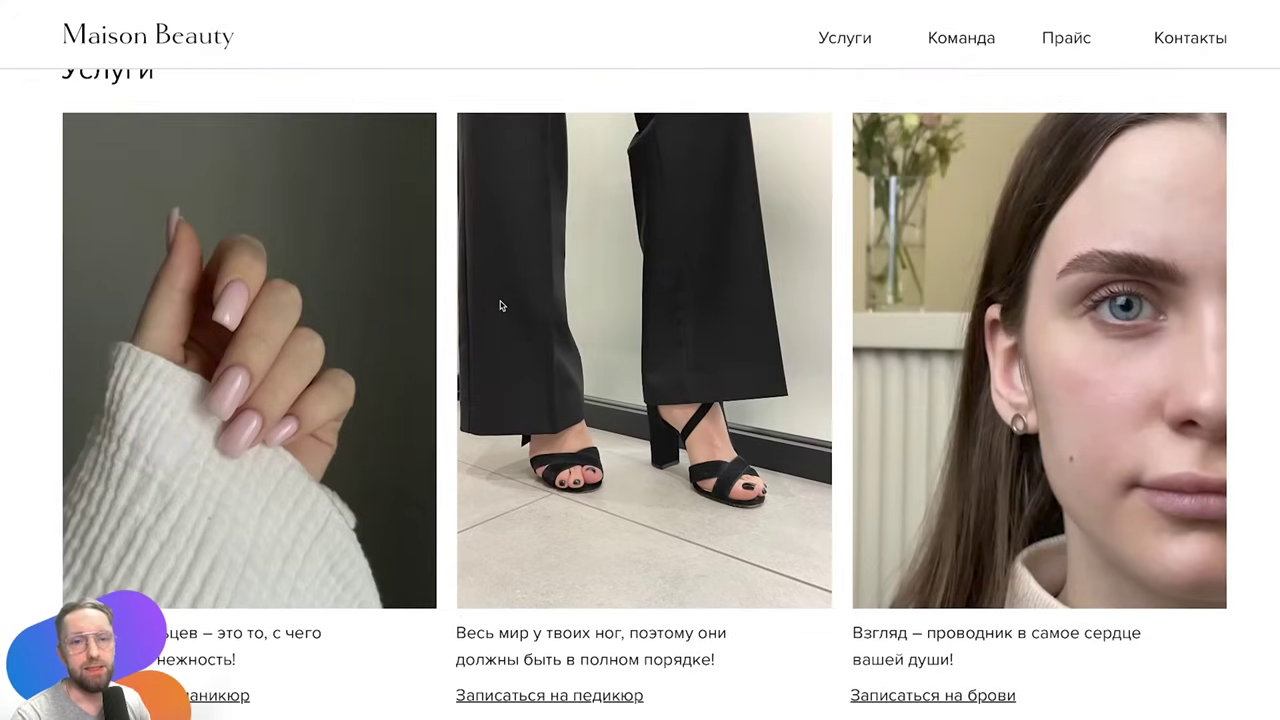
{"action": "scroll", "coordinate": [502, 306], "scroll_direction": "down", "scroll_amount": 3}
{"action": "scroll", "coordinate": [505, 307], "scroll_direction": "down", "scroll_amount": 3}
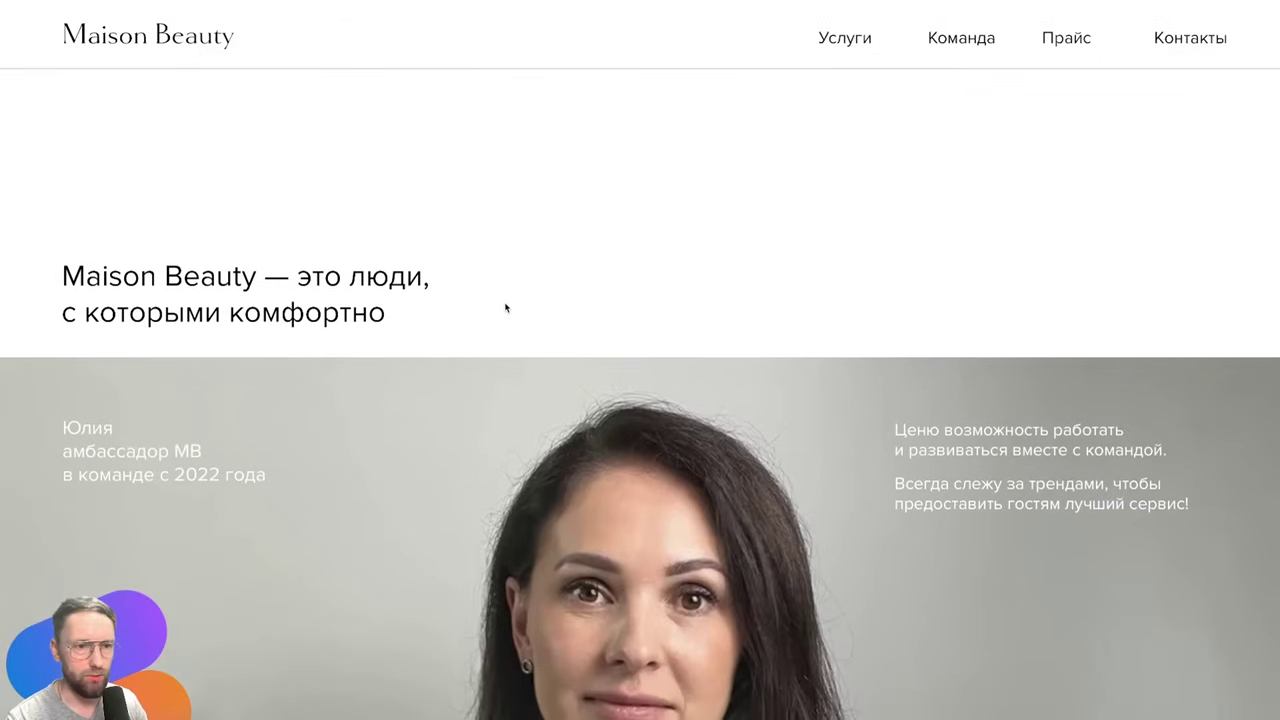
{"action": "scroll", "coordinate": [507, 305], "scroll_direction": "down", "scroll_amount": 3}
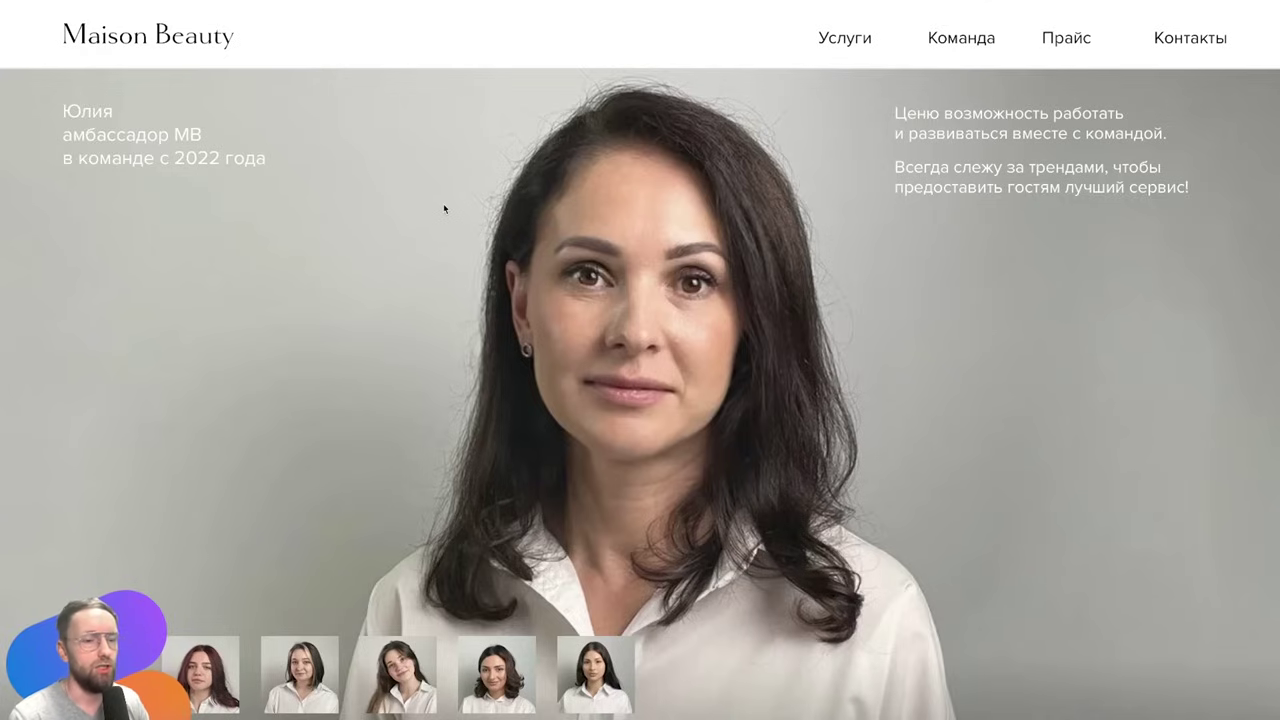
{"action": "scroll", "coordinate": [500, 245], "scroll_direction": "down", "scroll_amount": 10}
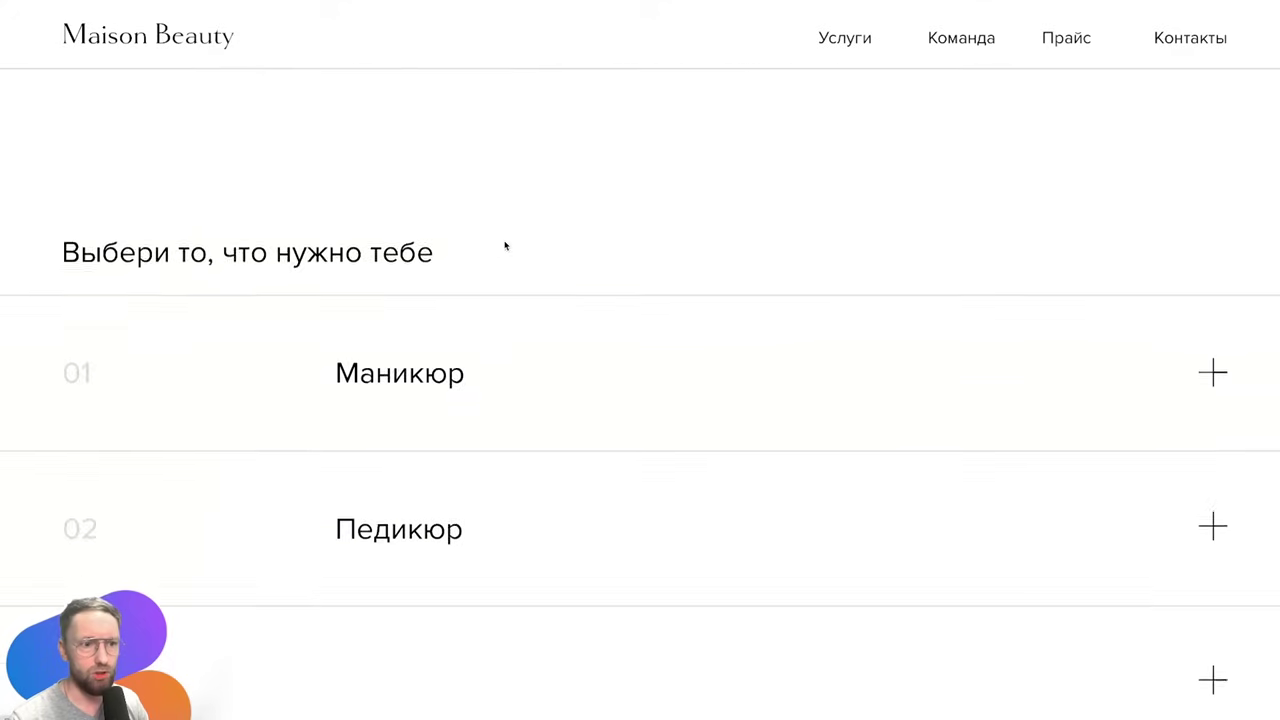
{"action": "scroll", "coordinate": [520, 244], "scroll_direction": "down", "scroll_amount": 10}
{"action": "scroll", "coordinate": [522, 244], "scroll_direction": "down", "scroll_amount": 5}
{"action": "scroll", "coordinate": [522, 244], "scroll_direction": "up", "scroll_amount": 5}
{"action": "scroll", "coordinate": [522, 244], "scroll_direction": "up", "scroll_amount": 1}
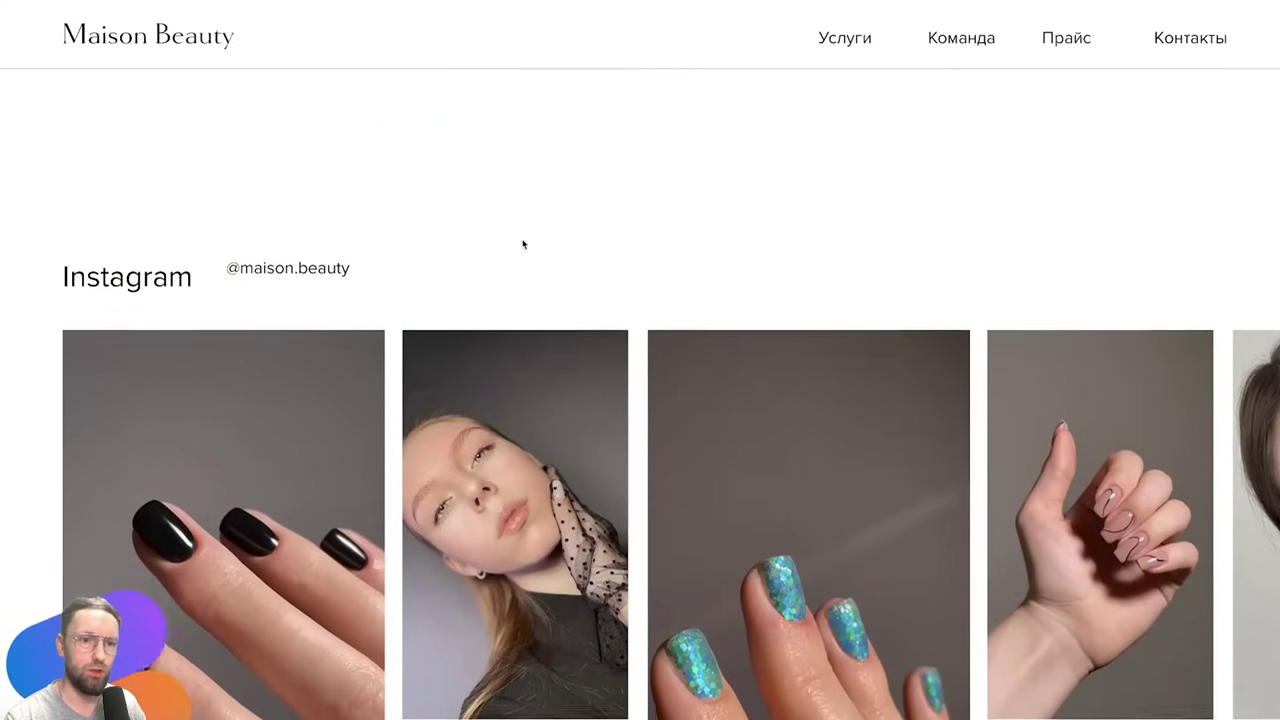
{"action": "scroll", "coordinate": [522, 244], "scroll_direction": "down", "scroll_amount": 1}
{"action": "scroll", "coordinate": [522, 244], "scroll_direction": "down", "scroll_amount": 2}
{"action": "scroll", "coordinate": [522, 244], "scroll_direction": "up", "scroll_amount": 2}
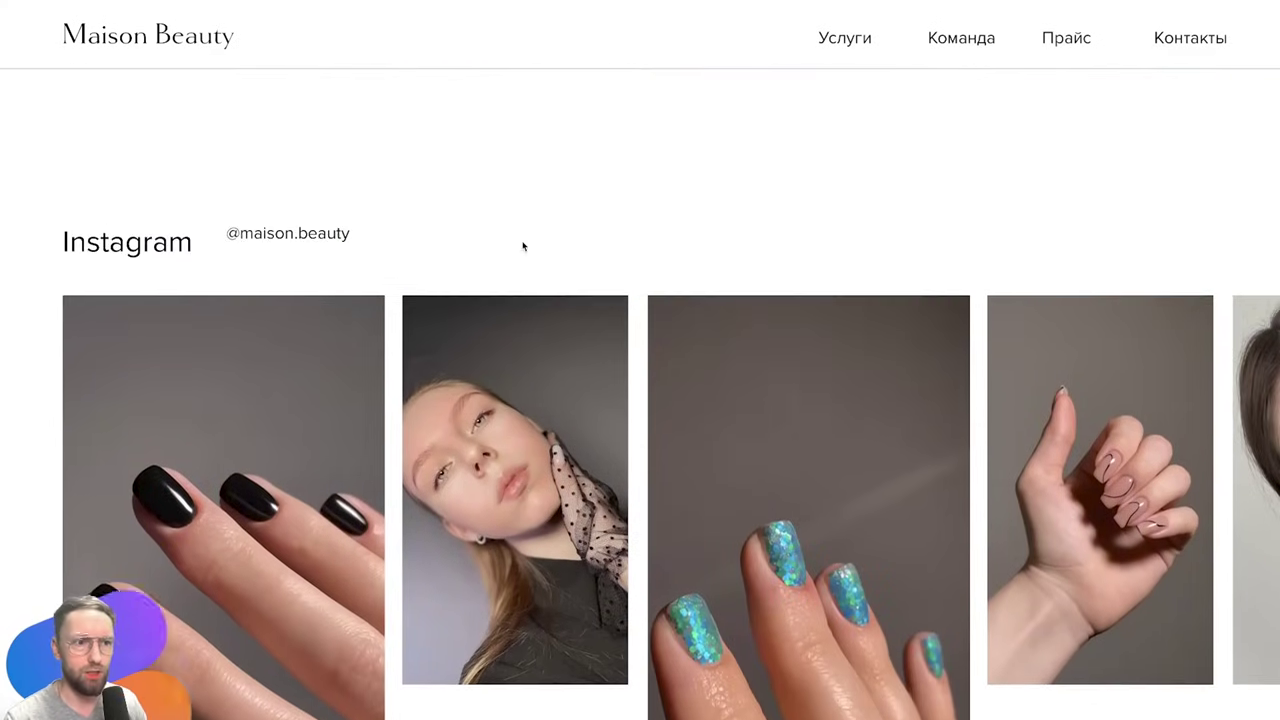
{"action": "scroll", "coordinate": [523, 243], "scroll_direction": "down", "scroll_amount": 2}
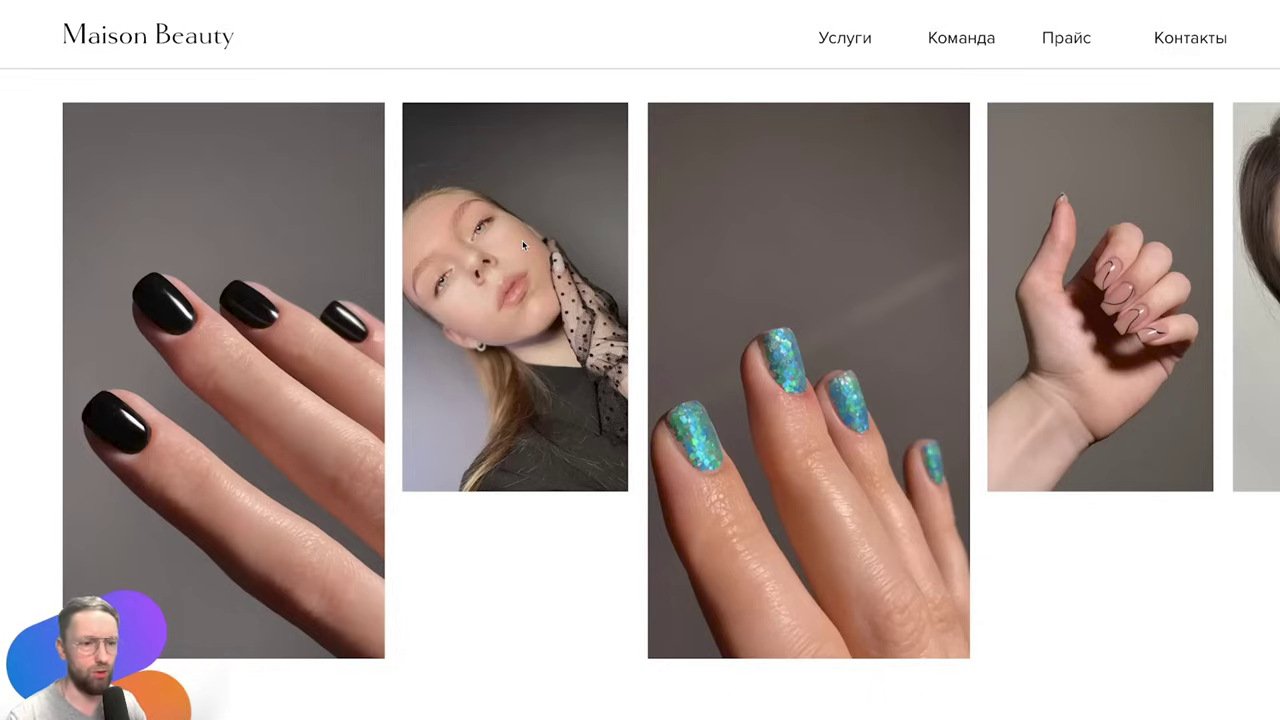
{"action": "scroll", "coordinate": [531, 234], "scroll_direction": "up", "scroll_amount": 1}
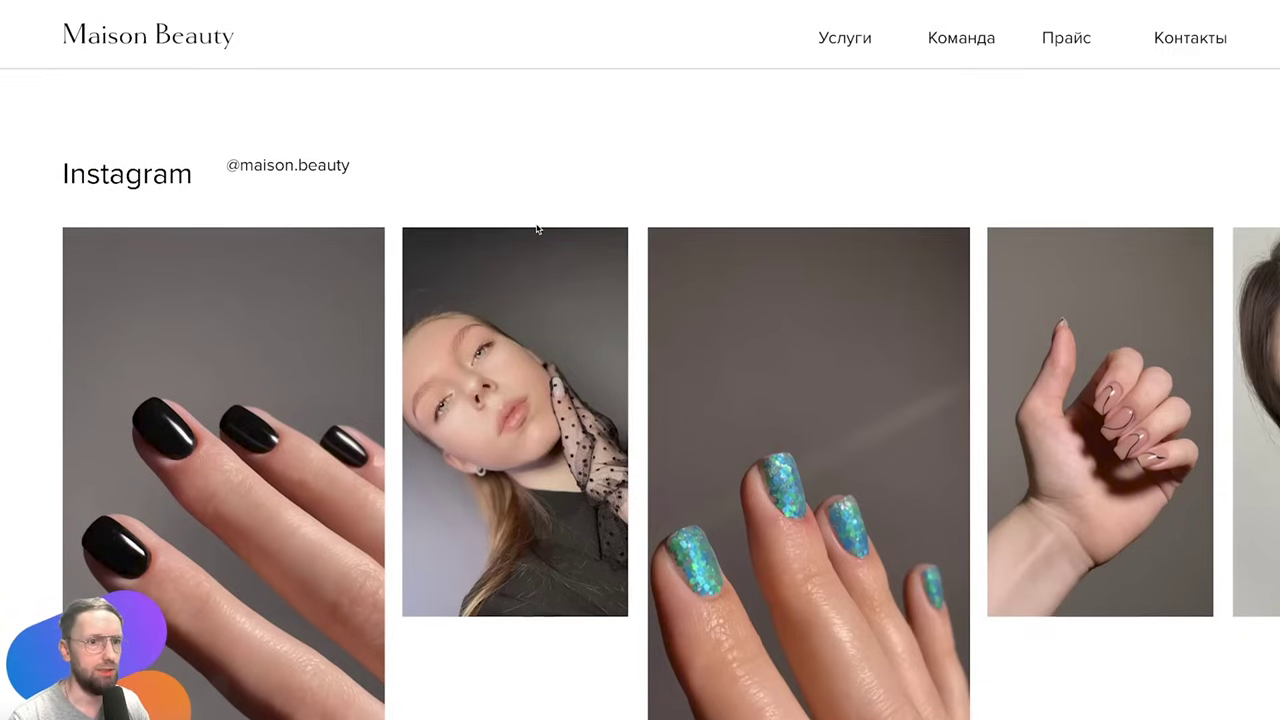
{"action": "scroll", "coordinate": [631, 412], "scroll_direction": "up", "scroll_amount": 3}
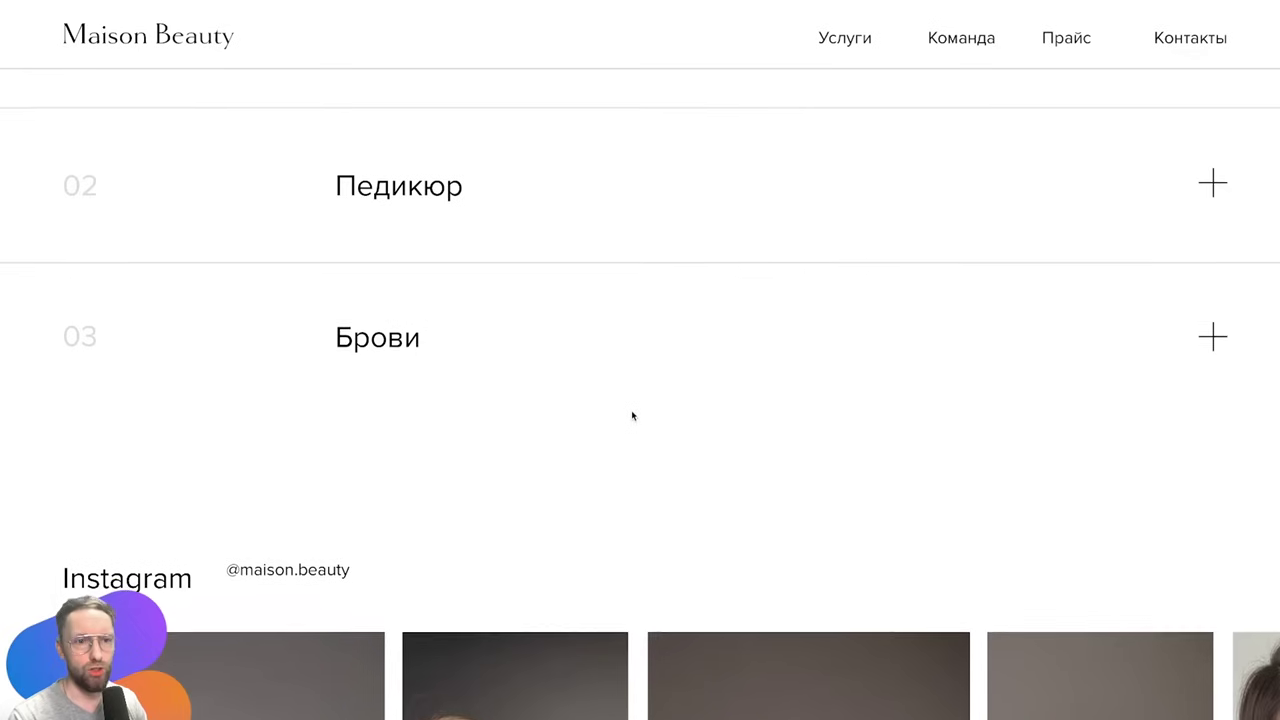
{"action": "scroll", "coordinate": [631, 412], "scroll_direction": "down", "scroll_amount": 1}
{"action": "scroll", "coordinate": [630, 405], "scroll_direction": "up", "scroll_amount": 5}
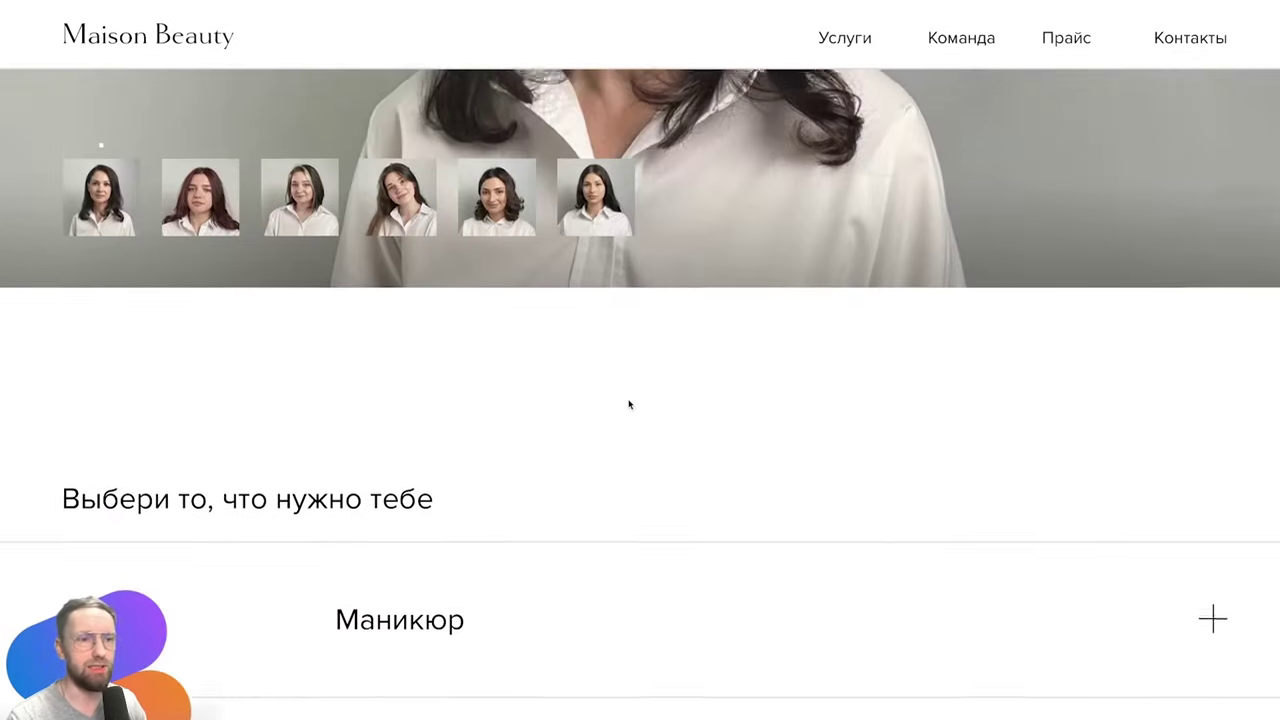
{"action": "scroll", "coordinate": [629, 400], "scroll_direction": "up", "scroll_amount": 5}
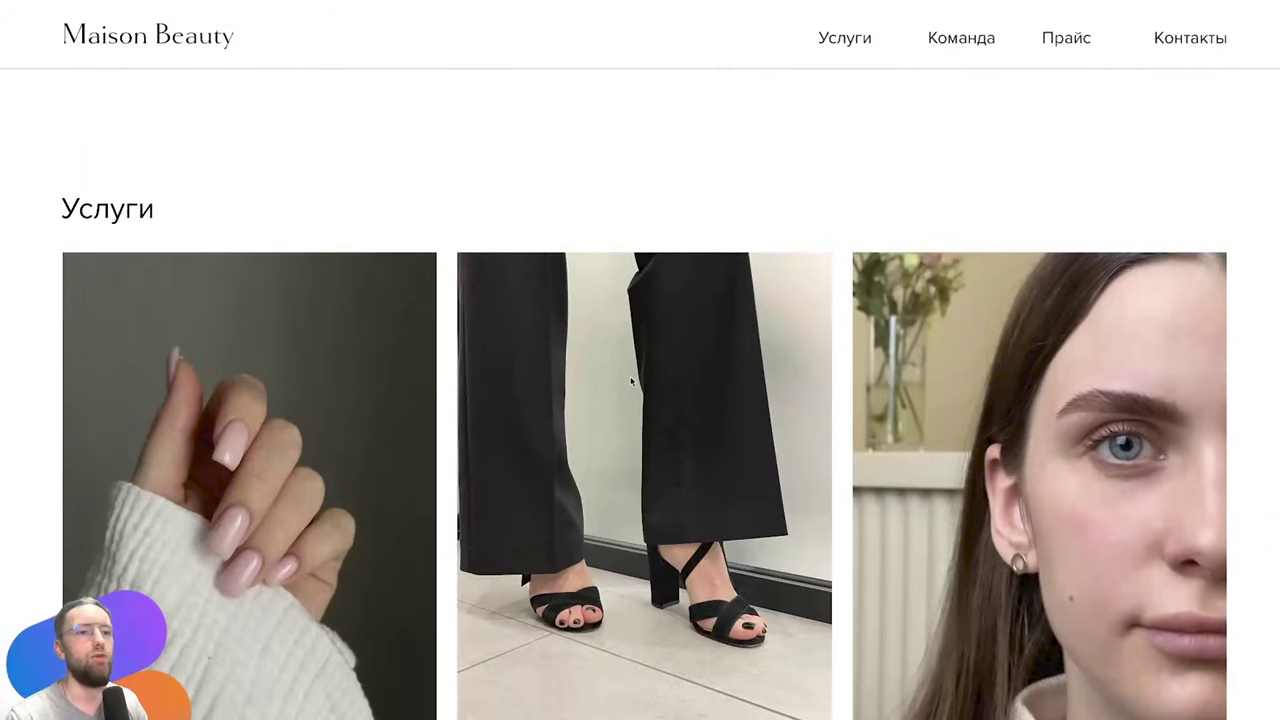
{"action": "scroll", "coordinate": [631, 381], "scroll_direction": "down", "scroll_amount": 5}
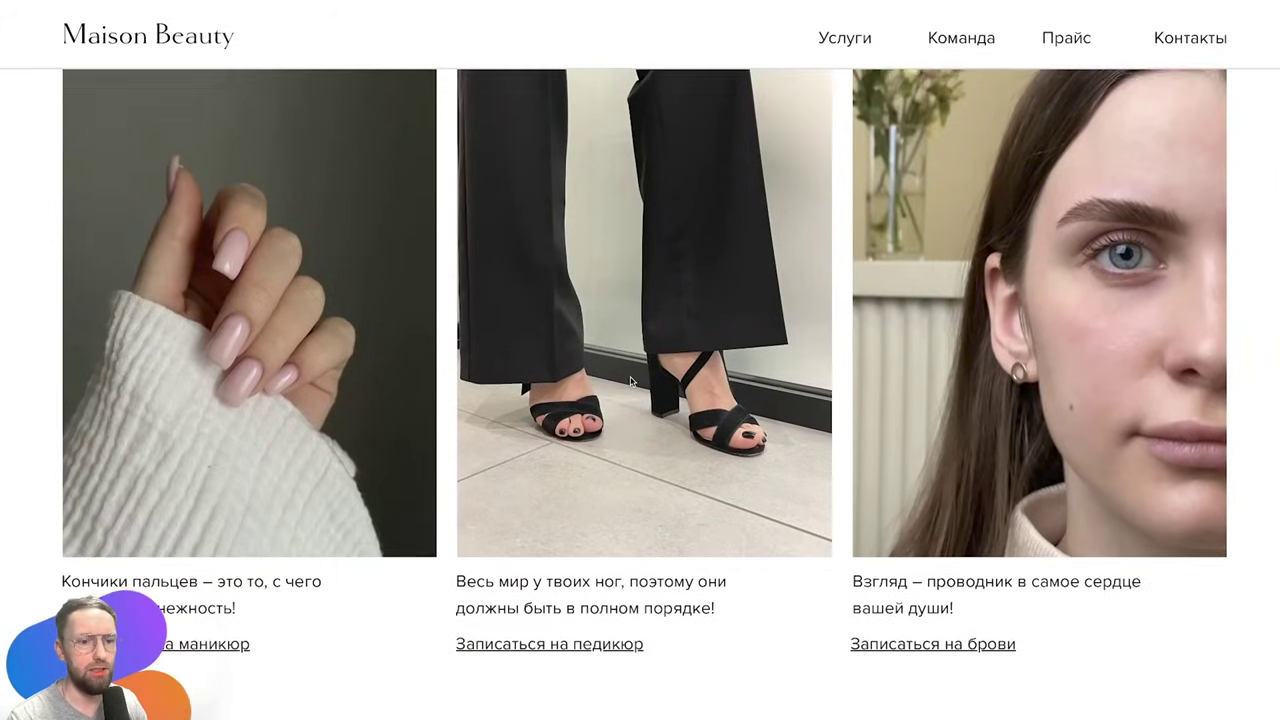
{"action": "scroll", "coordinate": [631, 381], "scroll_direction": "down", "scroll_amount": 5}
{"action": "scroll", "coordinate": [631, 381], "scroll_direction": "down", "scroll_amount": 5}
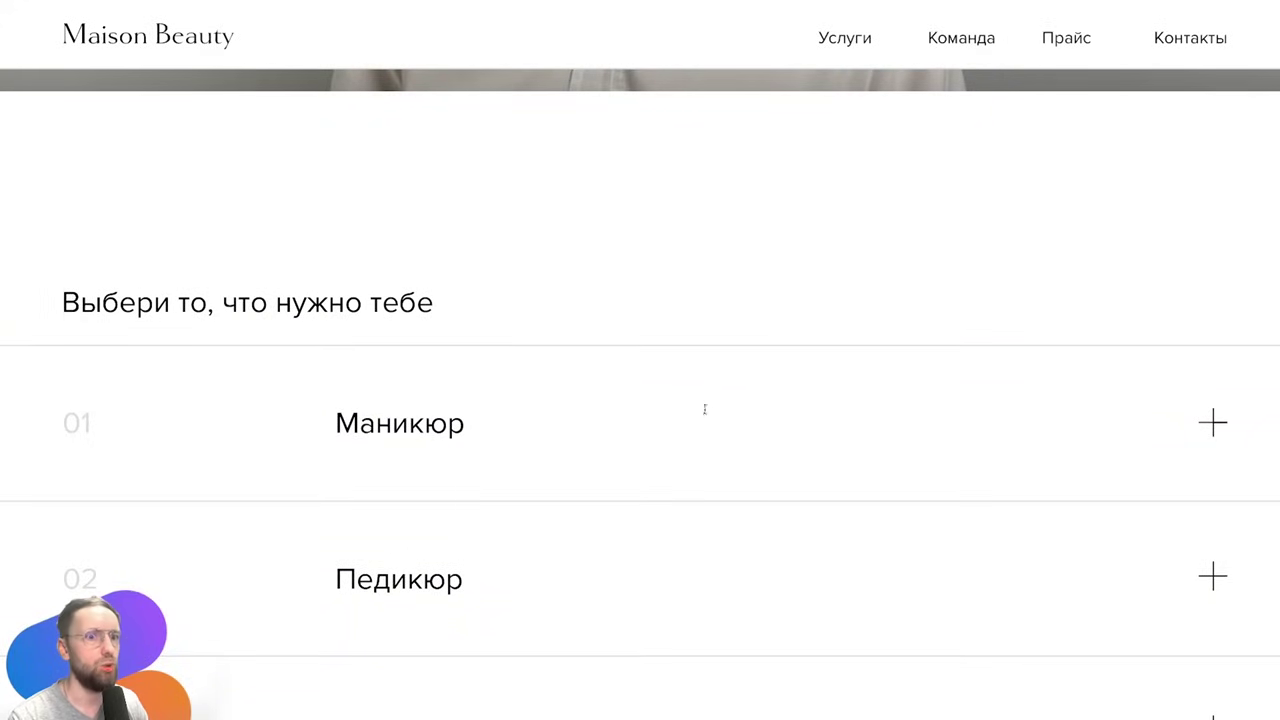
{"action": "left_click", "coordinate": [1214, 425]}
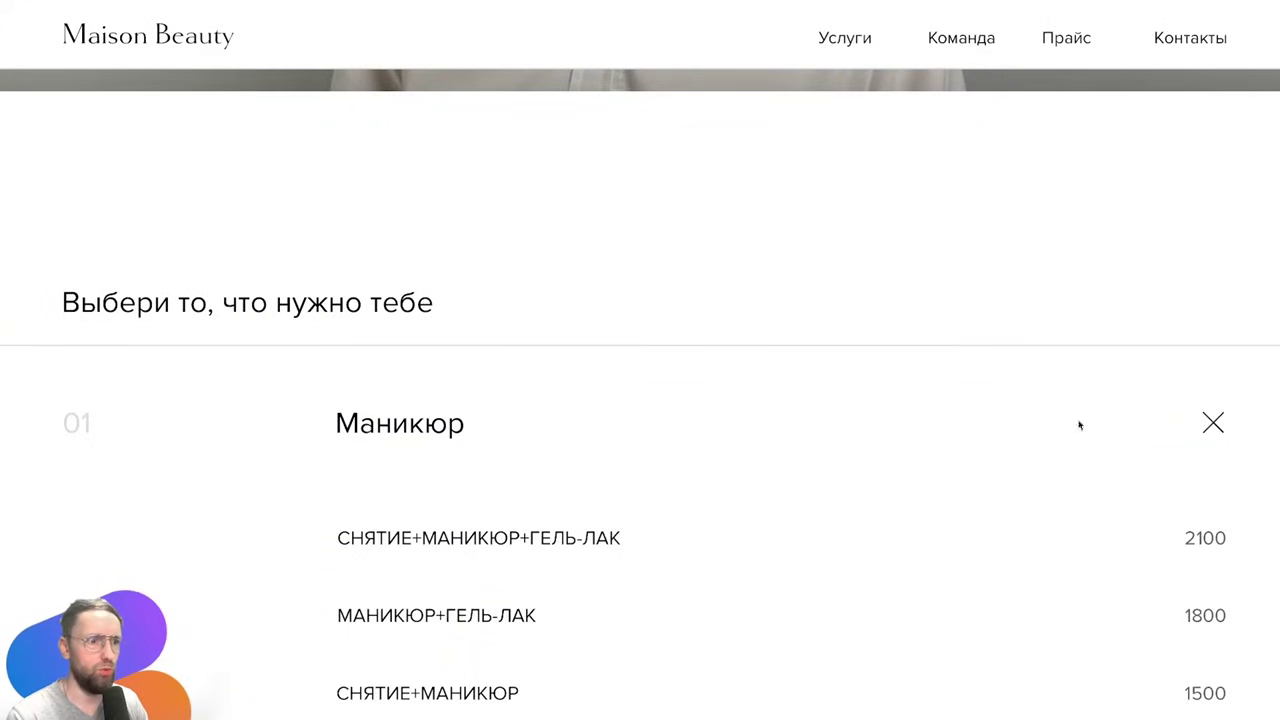
{"action": "left_click", "coordinate": [1220, 424]}
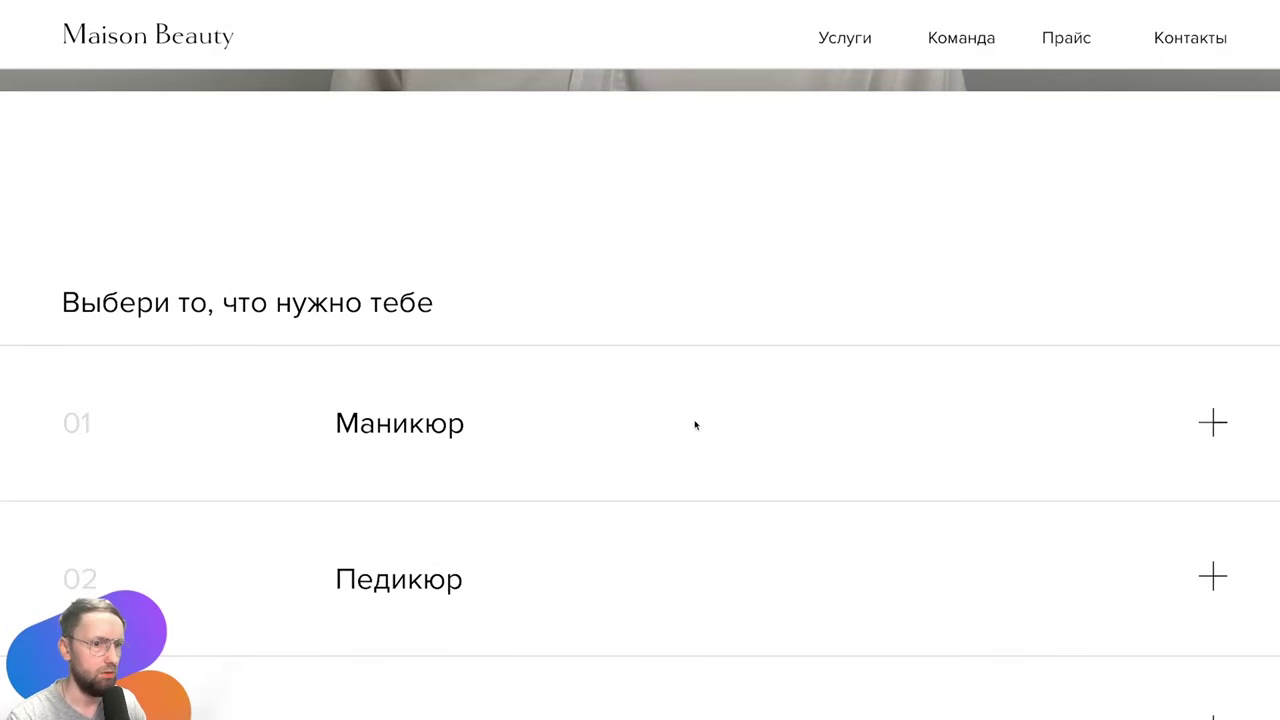
{"action": "left_click", "coordinate": [458, 428]}
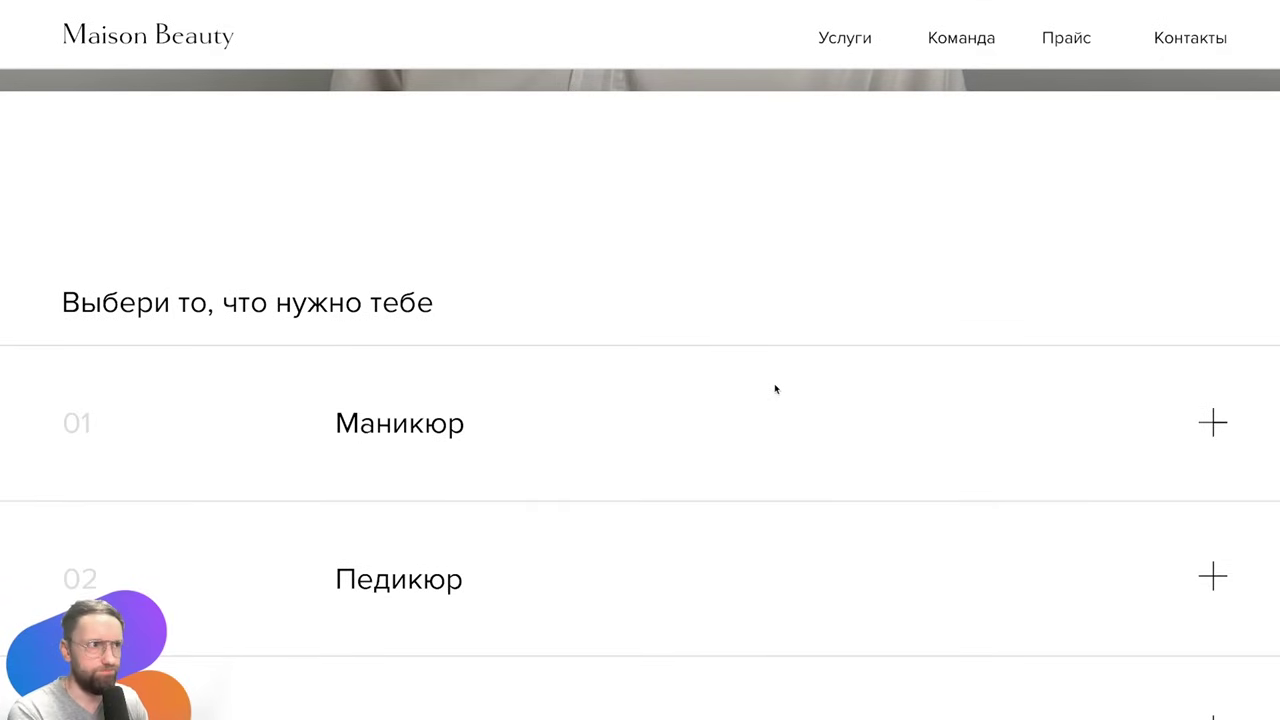
{"action": "scroll", "coordinate": [775, 389], "scroll_direction": "up", "scroll_amount": 5}
{"action": "scroll", "coordinate": [766, 397], "scroll_direction": "up", "scroll_amount": 5}
{"action": "scroll", "coordinate": [778, 396], "scroll_direction": "up", "scroll_amount": 5}
{"action": "scroll", "coordinate": [886, 383], "scroll_direction": "up", "scroll_amount": 1}
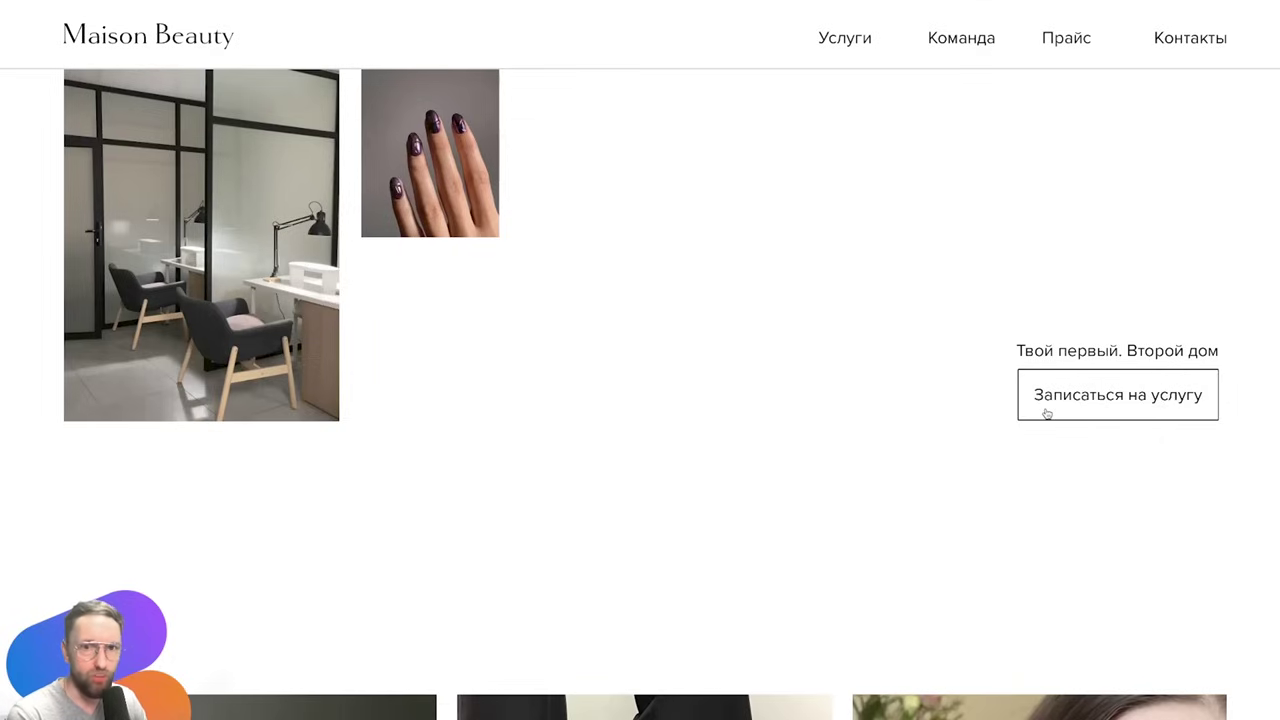
{"action": "scroll", "coordinate": [817, 381], "scroll_direction": "down", "scroll_amount": 1}
{"action": "scroll", "coordinate": [817, 381], "scroll_direction": "down", "scroll_amount": 6}
{"action": "scroll", "coordinate": [817, 381], "scroll_direction": "down", "scroll_amount": 5}
{"action": "scroll", "coordinate": [817, 381], "scroll_direction": "down", "scroll_amount": 6}
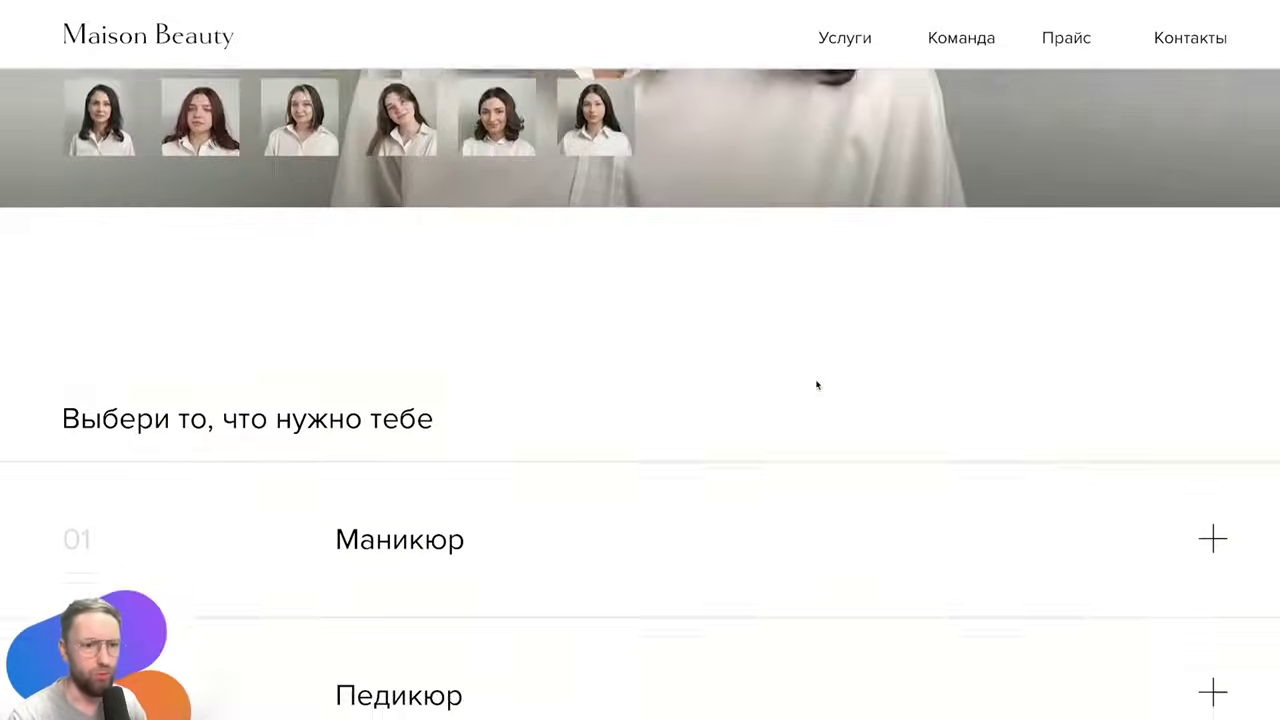
{"action": "scroll", "coordinate": [817, 385], "scroll_direction": "down", "scroll_amount": 2}
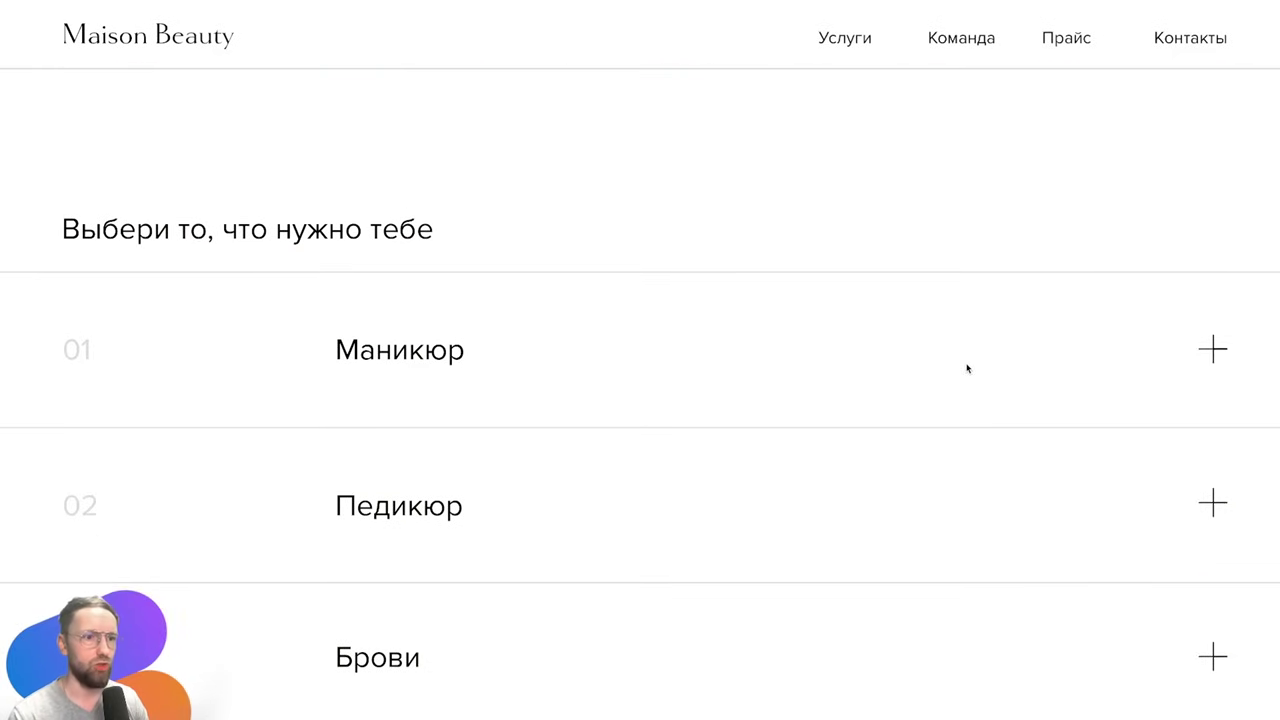
{"action": "scroll", "coordinate": [887, 351], "scroll_direction": "down", "scroll_amount": 3}
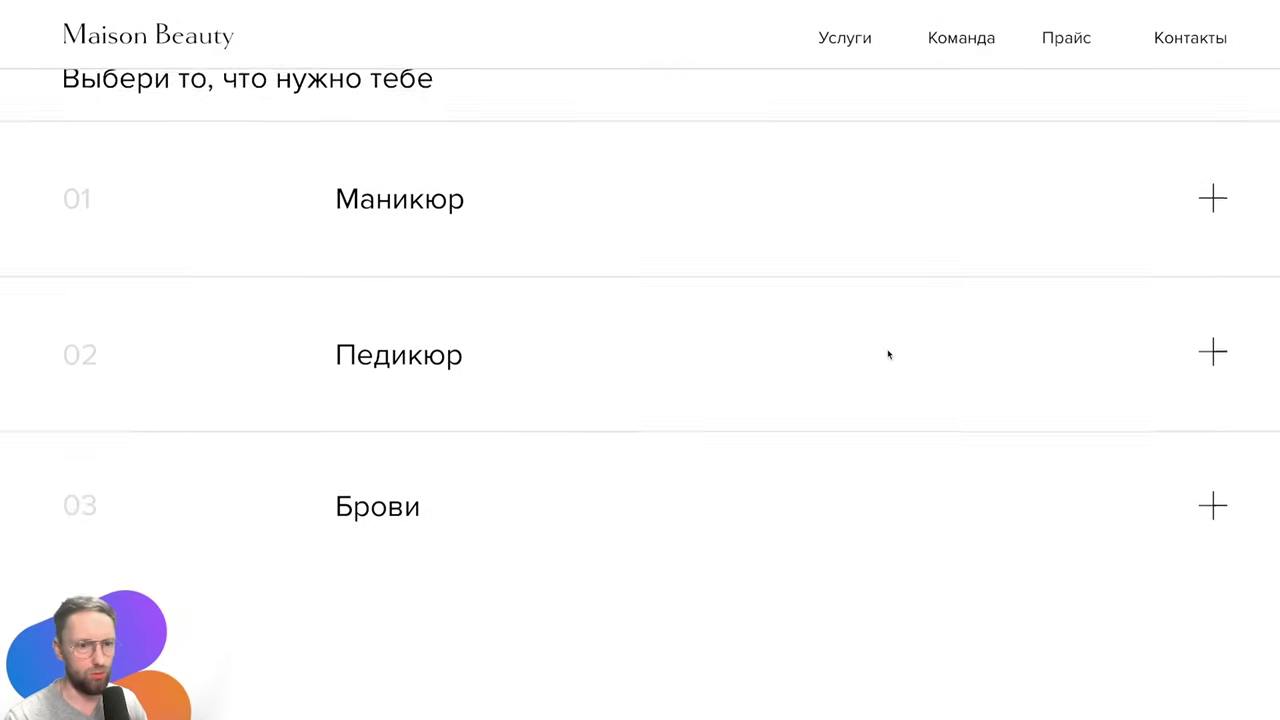
{"action": "scroll", "coordinate": [754, 294], "scroll_direction": "down", "scroll_amount": 2}
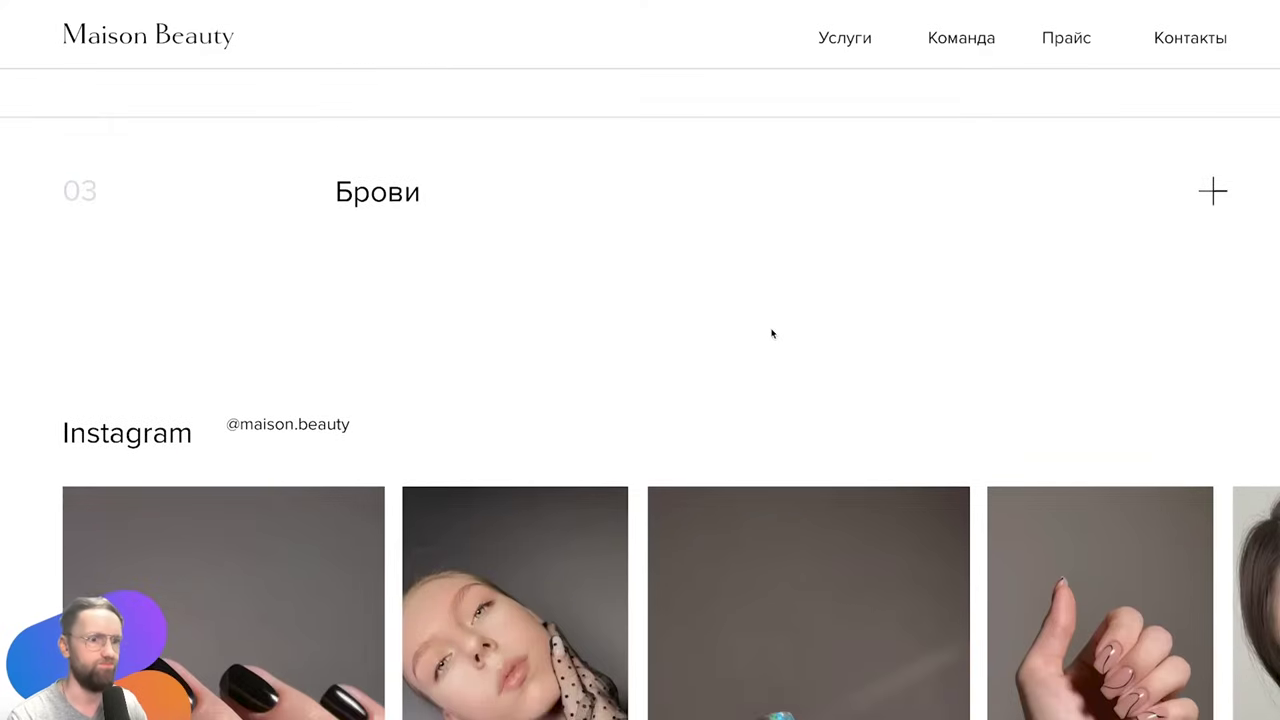
{"action": "scroll", "coordinate": [784, 321], "scroll_direction": "down", "scroll_amount": 4}
{"action": "scroll", "coordinate": [708, 331], "scroll_direction": "down", "scroll_amount": 5}
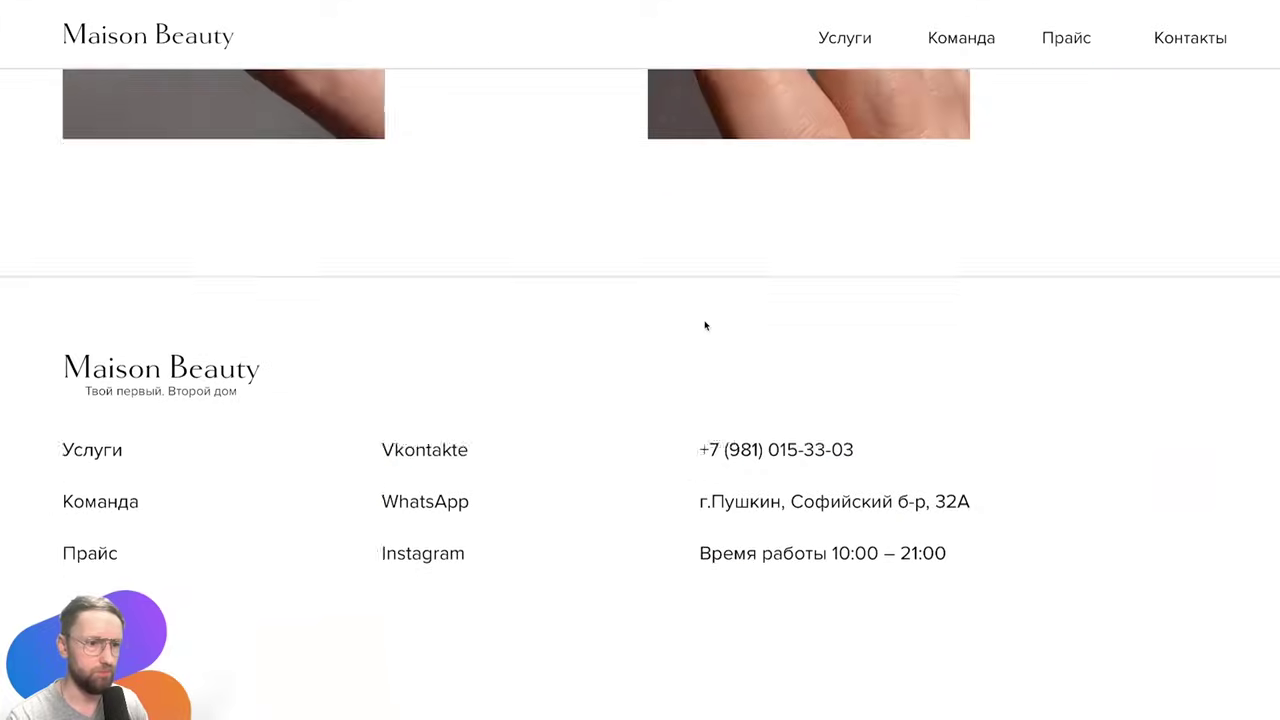
{"action": "scroll", "coordinate": [706, 323], "scroll_direction": "up", "scroll_amount": 9}
{"action": "scroll", "coordinate": [702, 322], "scroll_direction": "down", "scroll_amount": 5}
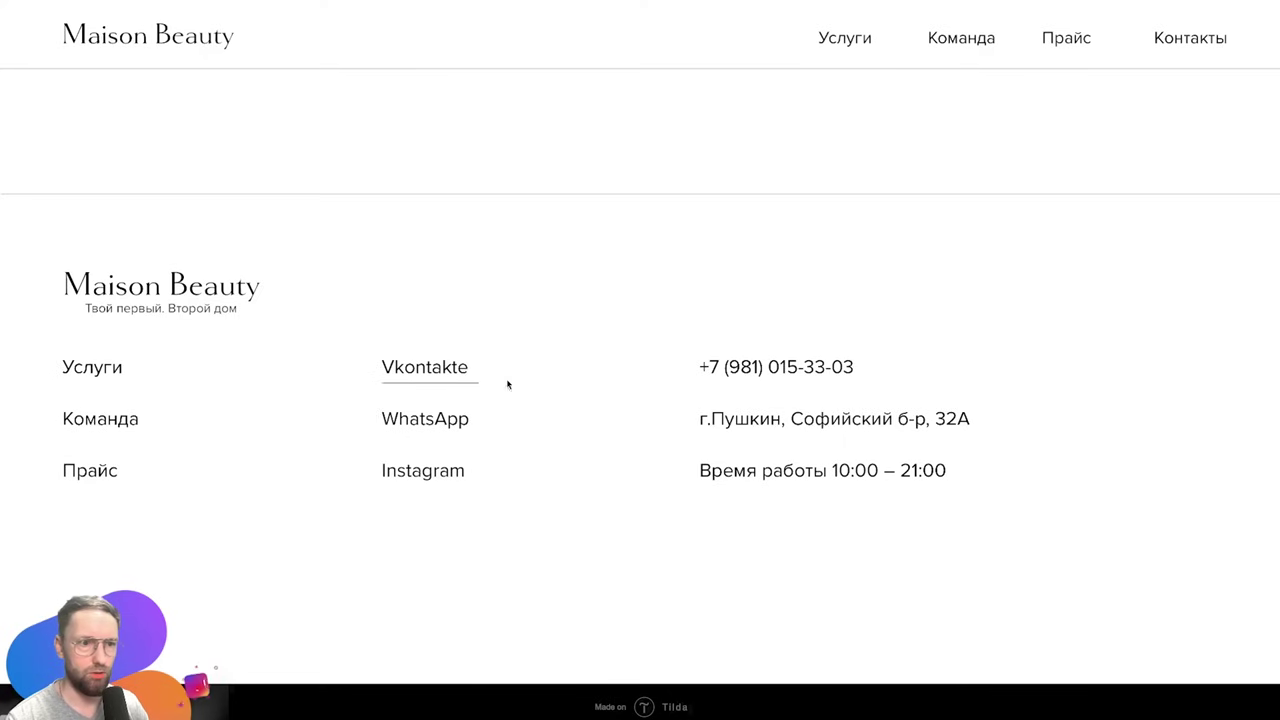
Scroll through services, team, gallery and footer, then return to the team thumbnail strip
{"action": "scroll", "coordinate": [600, 385], "scroll_direction": "up", "scroll_amount": 10}
{"action": "scroll", "coordinate": [686, 388], "scroll_direction": "down", "scroll_amount": 5}
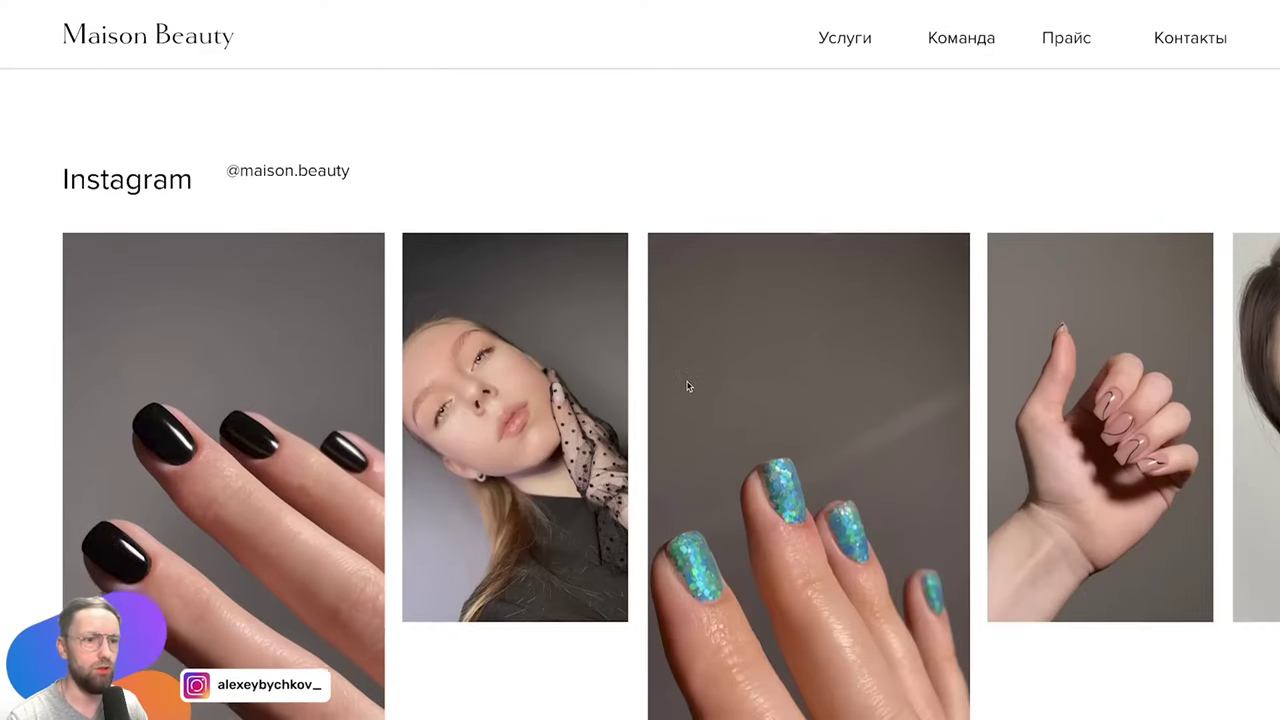
{"action": "scroll", "coordinate": [686, 386], "scroll_direction": "down", "scroll_amount": 2}
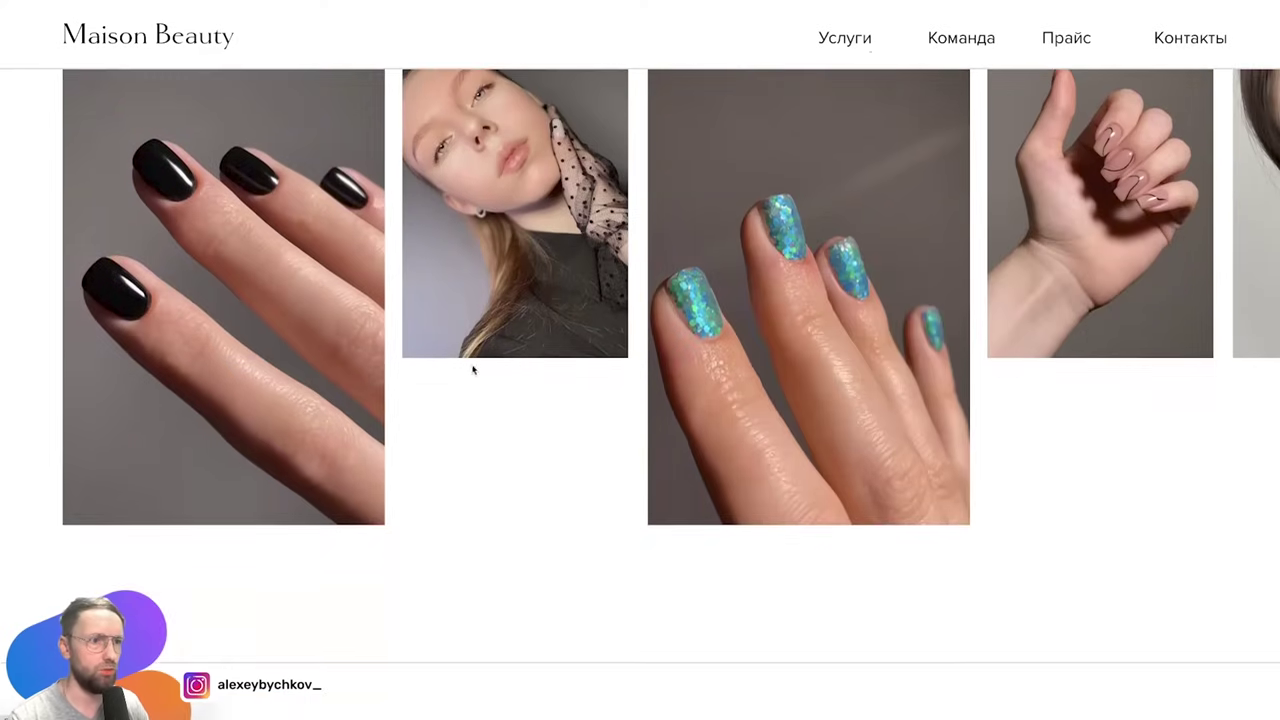
{"action": "scroll", "coordinate": [814, 378], "scroll_direction": "down", "scroll_amount": 1}
{"action": "scroll", "coordinate": [790, 372], "scroll_direction": "up", "scroll_amount": 4}
{"action": "scroll", "coordinate": [789, 371], "scroll_direction": "up", "scroll_amount": 2}
{"action": "scroll", "coordinate": [790, 372], "scroll_direction": "down", "scroll_amount": 4}
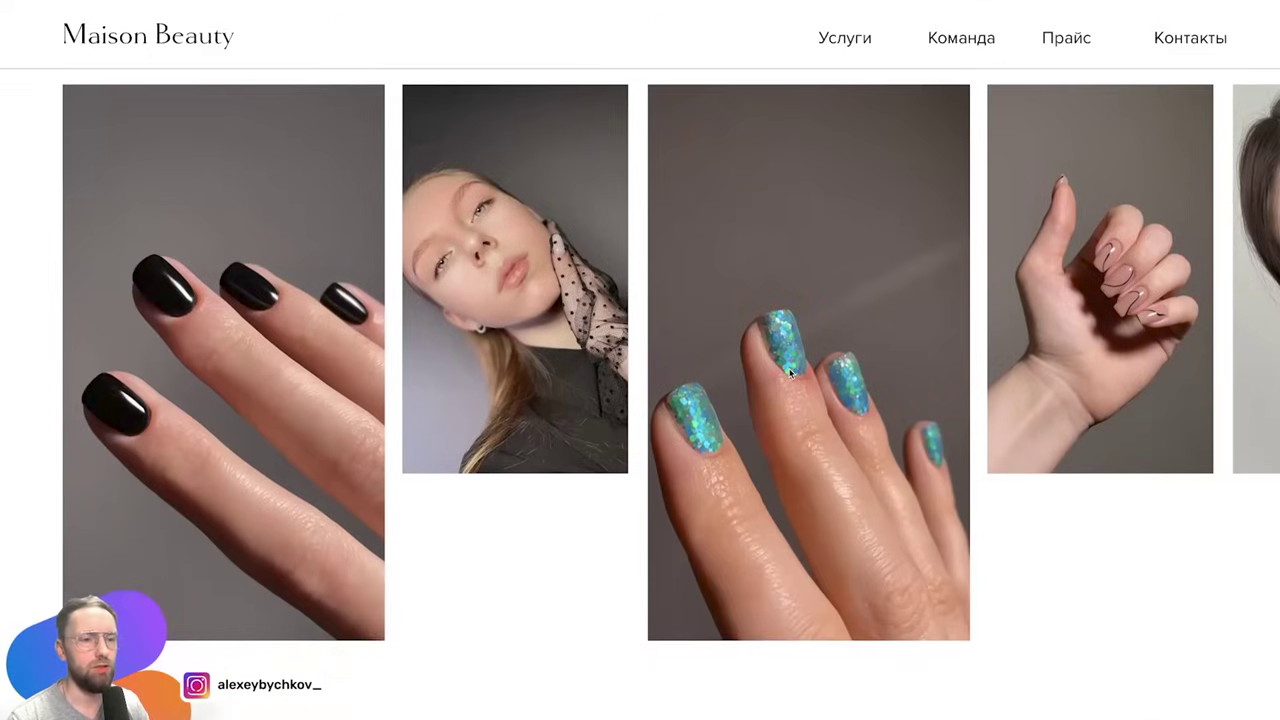
{"action": "scroll", "coordinate": [790, 372], "scroll_direction": "up", "scroll_amount": 2}
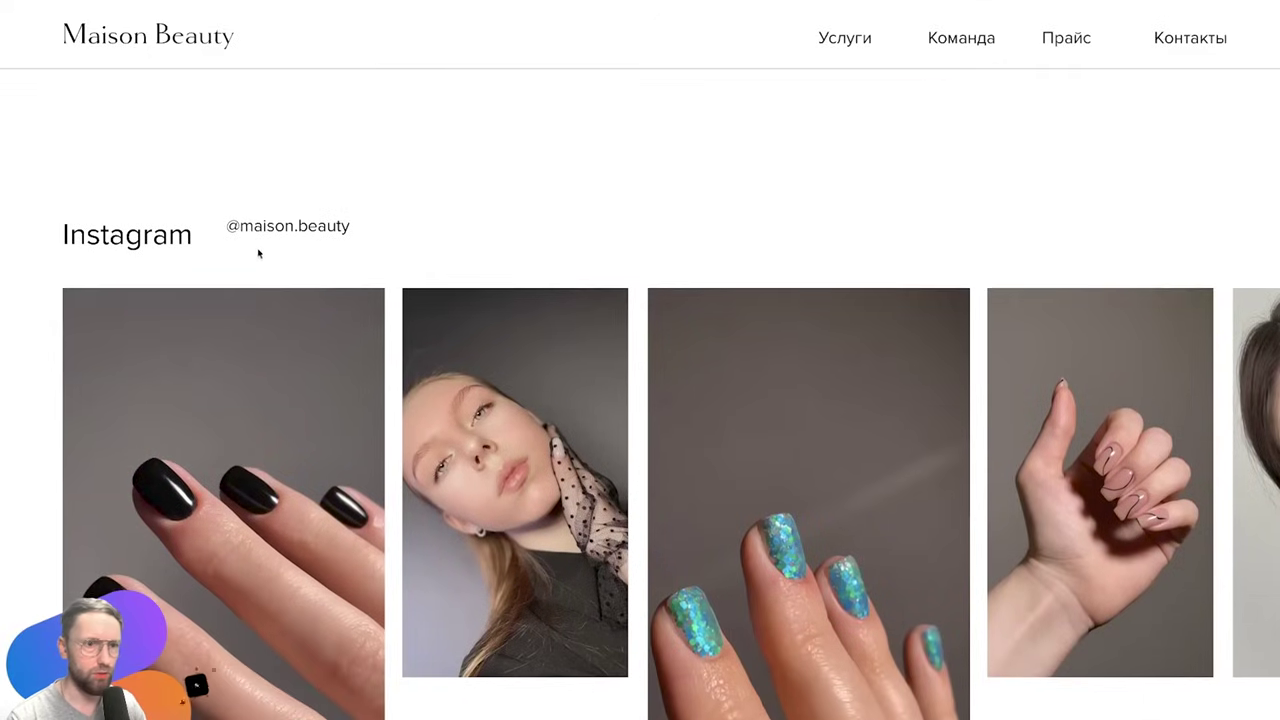
{"action": "scroll", "coordinate": [829, 477], "scroll_direction": "up", "scroll_amount": 5}
{"action": "scroll", "coordinate": [809, 466], "scroll_direction": "up", "scroll_amount": 5}
{"action": "scroll", "coordinate": [816, 480], "scroll_direction": "up", "scroll_amount": 5}
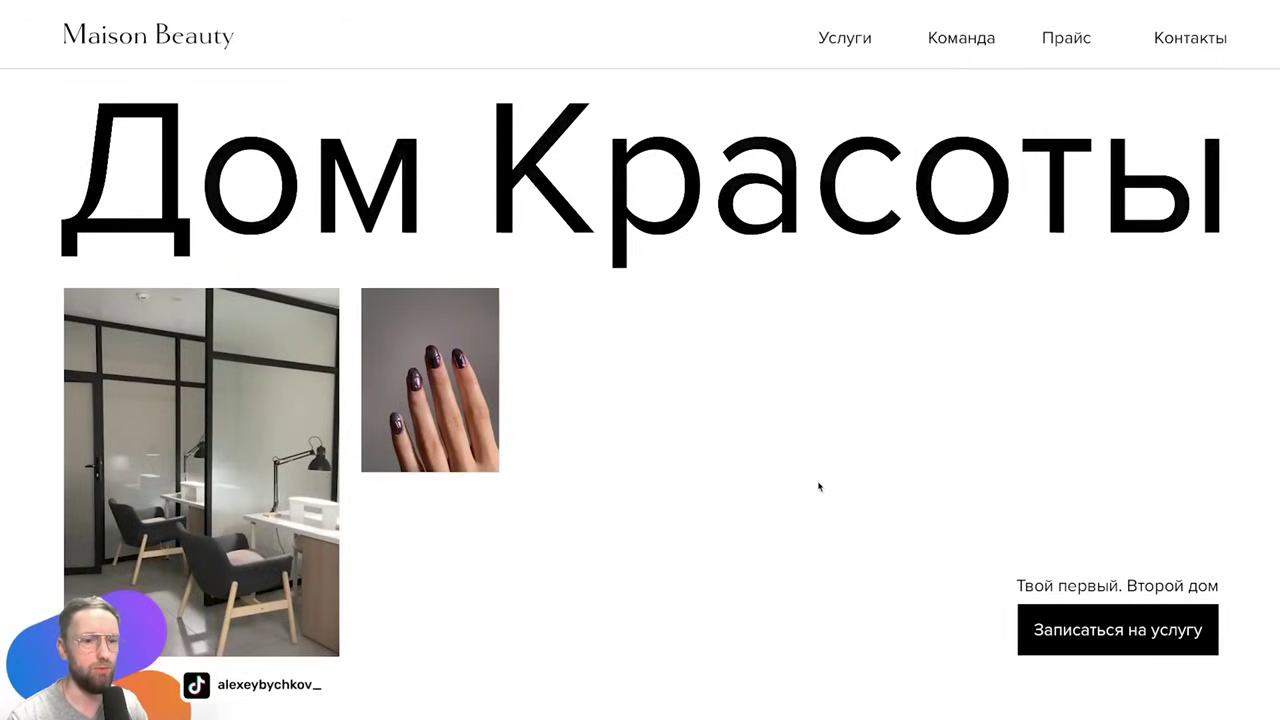
{"action": "scroll", "coordinate": [820, 480], "scroll_direction": "down", "scroll_amount": 2}
{"action": "scroll", "coordinate": [823, 477], "scroll_direction": "down", "scroll_amount": 3}
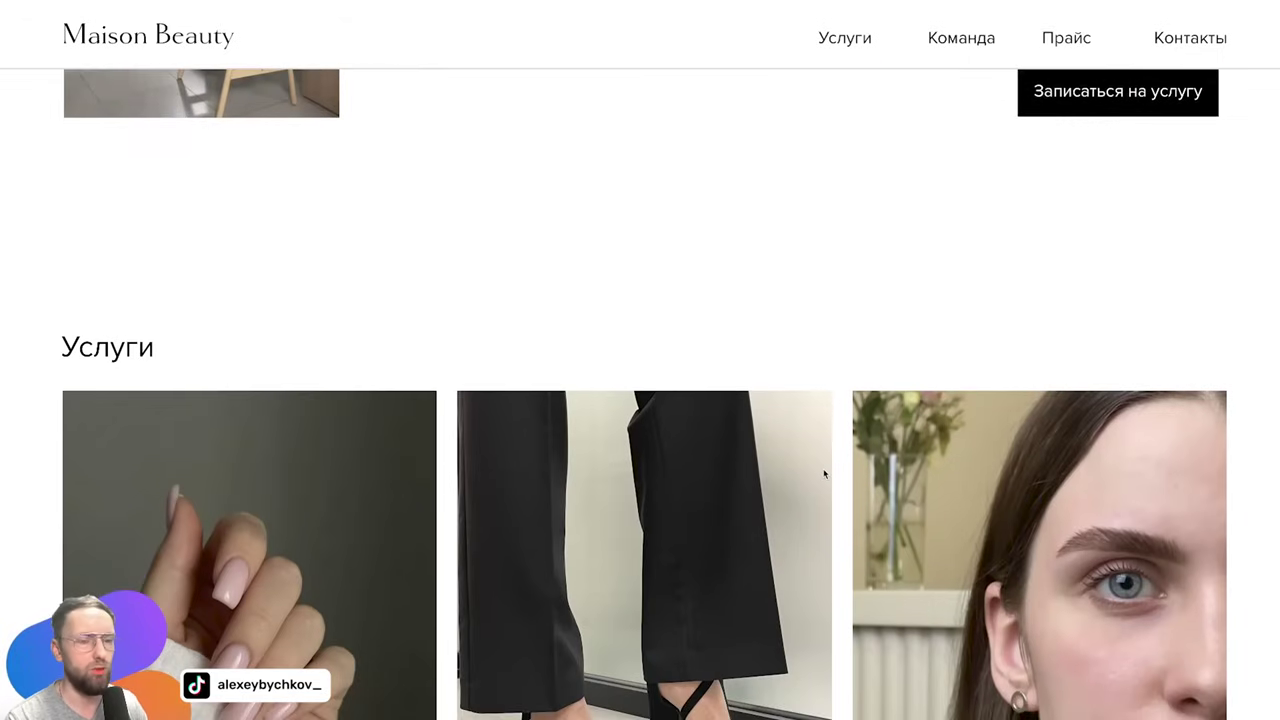
{"action": "scroll", "coordinate": [823, 470], "scroll_direction": "down", "scroll_amount": 4}
{"action": "scroll", "coordinate": [823, 470], "scroll_direction": "down", "scroll_amount": 5}
{"action": "scroll", "coordinate": [823, 470], "scroll_direction": "down", "scroll_amount": 3}
{"action": "scroll", "coordinate": [823, 470], "scroll_direction": "down", "scroll_amount": 1}
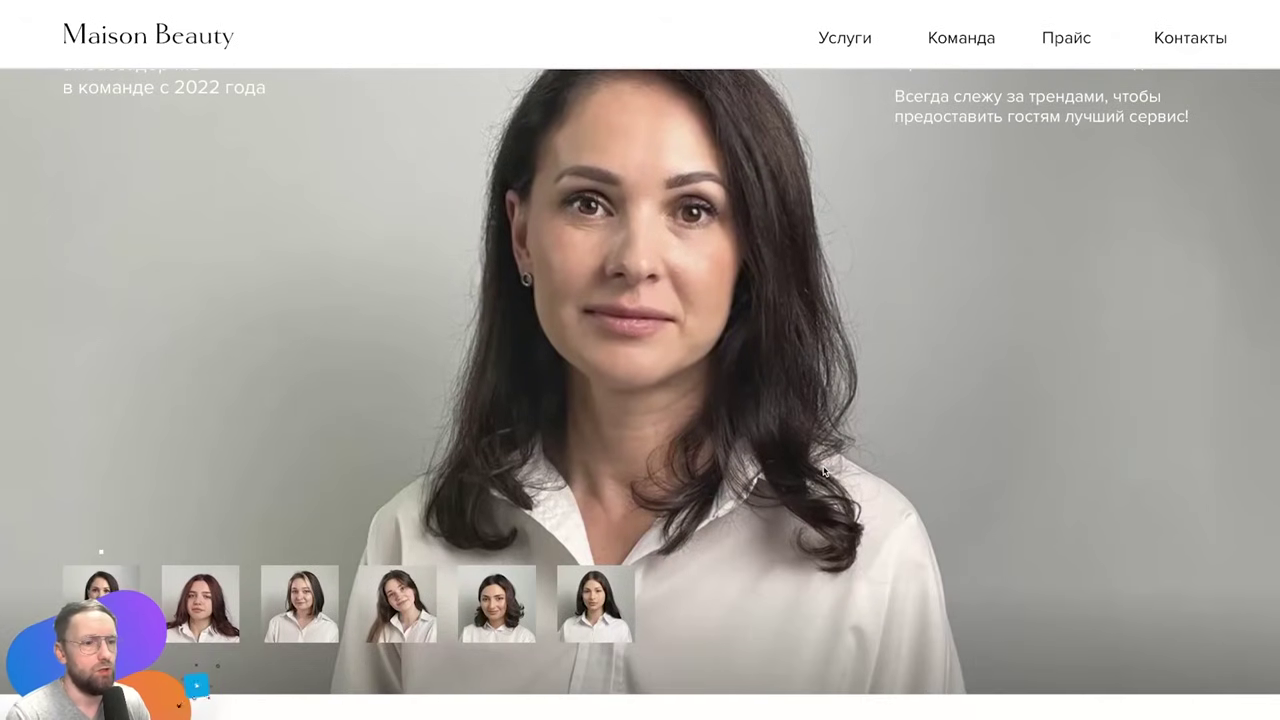
{"action": "scroll", "coordinate": [815, 481], "scroll_direction": "up", "scroll_amount": 1}
{"action": "scroll", "coordinate": [815, 481], "scroll_direction": "up", "scroll_amount": 2}
{"action": "scroll", "coordinate": [830, 471], "scroll_direction": "down", "scroll_amount": 1}
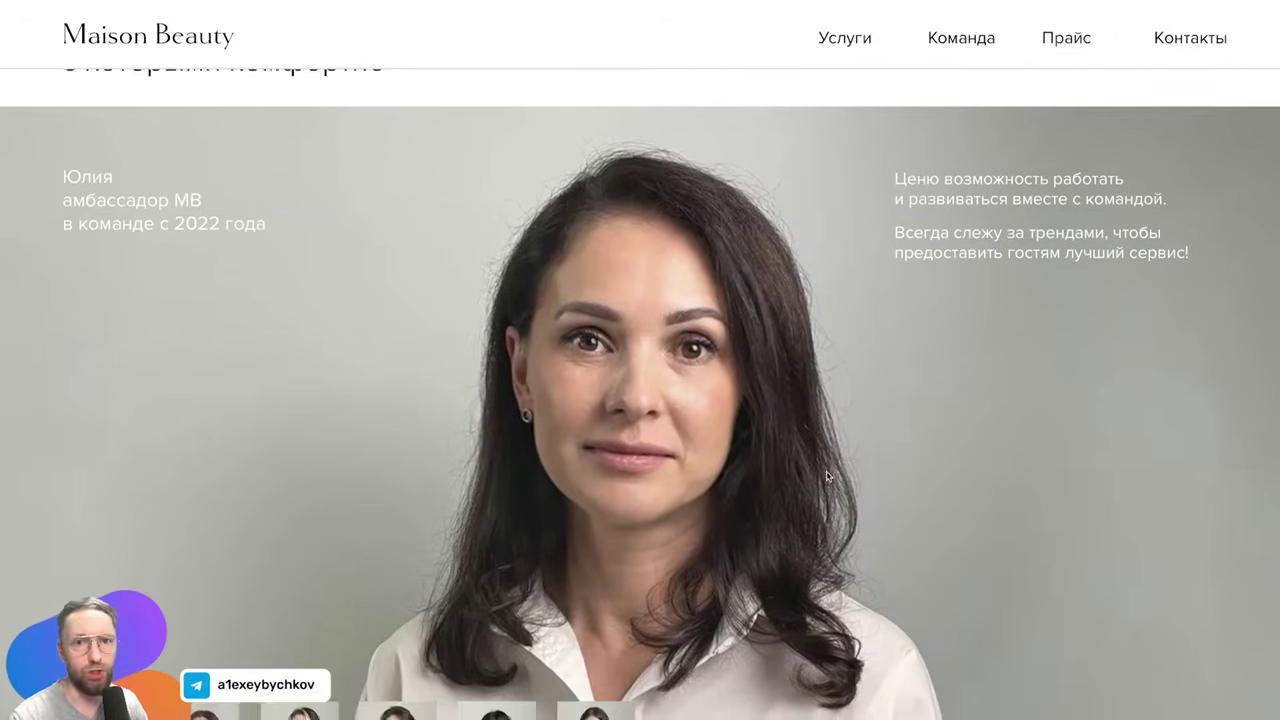
{"action": "scroll", "coordinate": [829, 468], "scroll_direction": "down", "scroll_amount": 2}
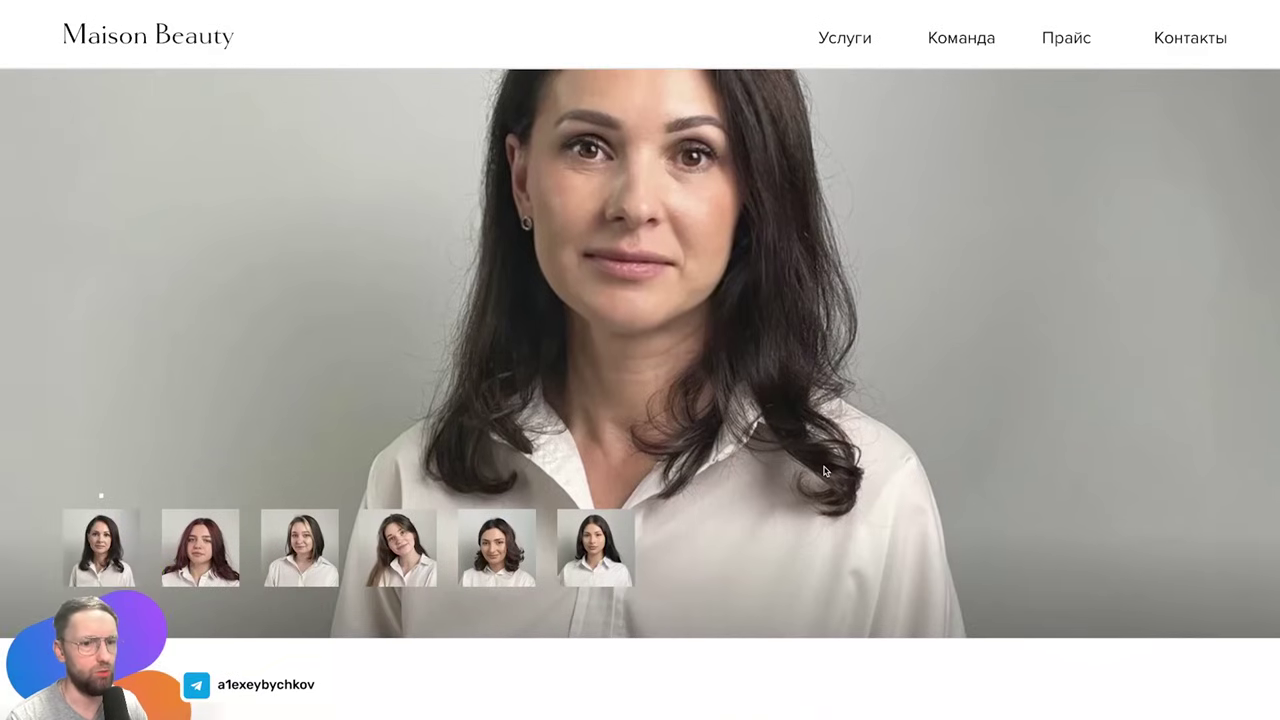
{"action": "scroll", "coordinate": [824, 472], "scroll_direction": "up", "scroll_amount": 1}
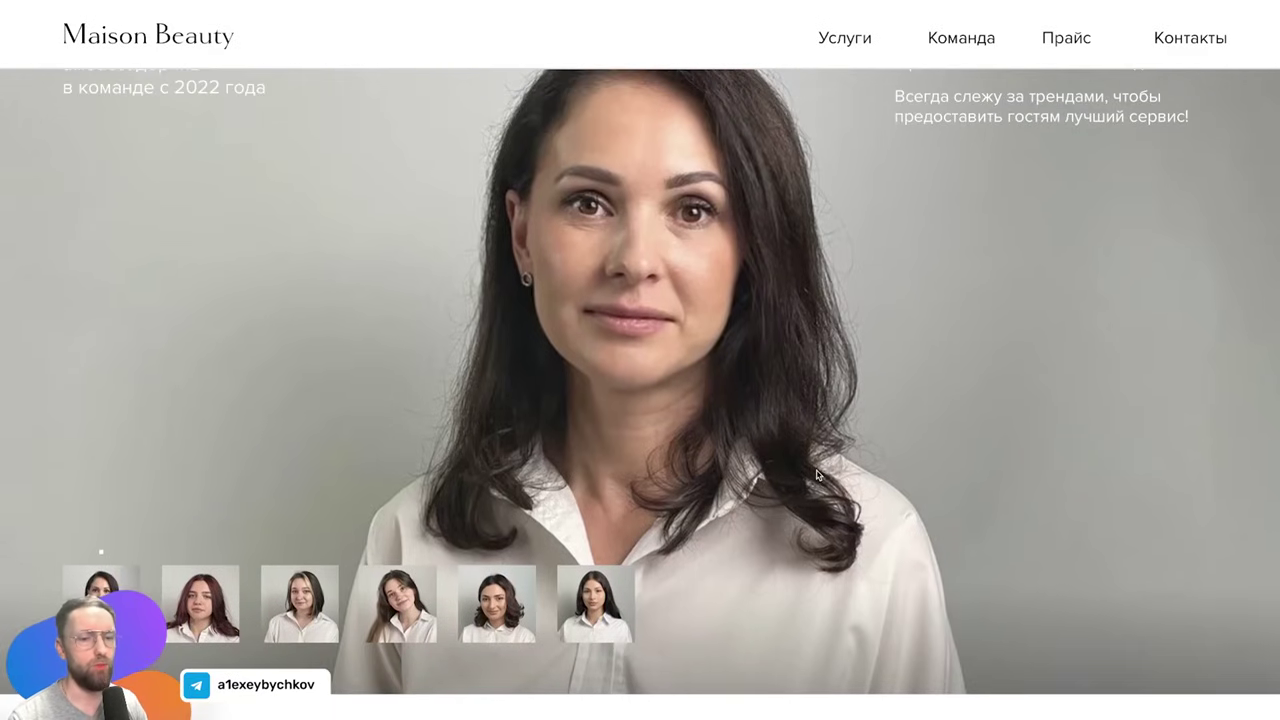
{"action": "scroll", "coordinate": [812, 478], "scroll_direction": "down", "scroll_amount": 5}
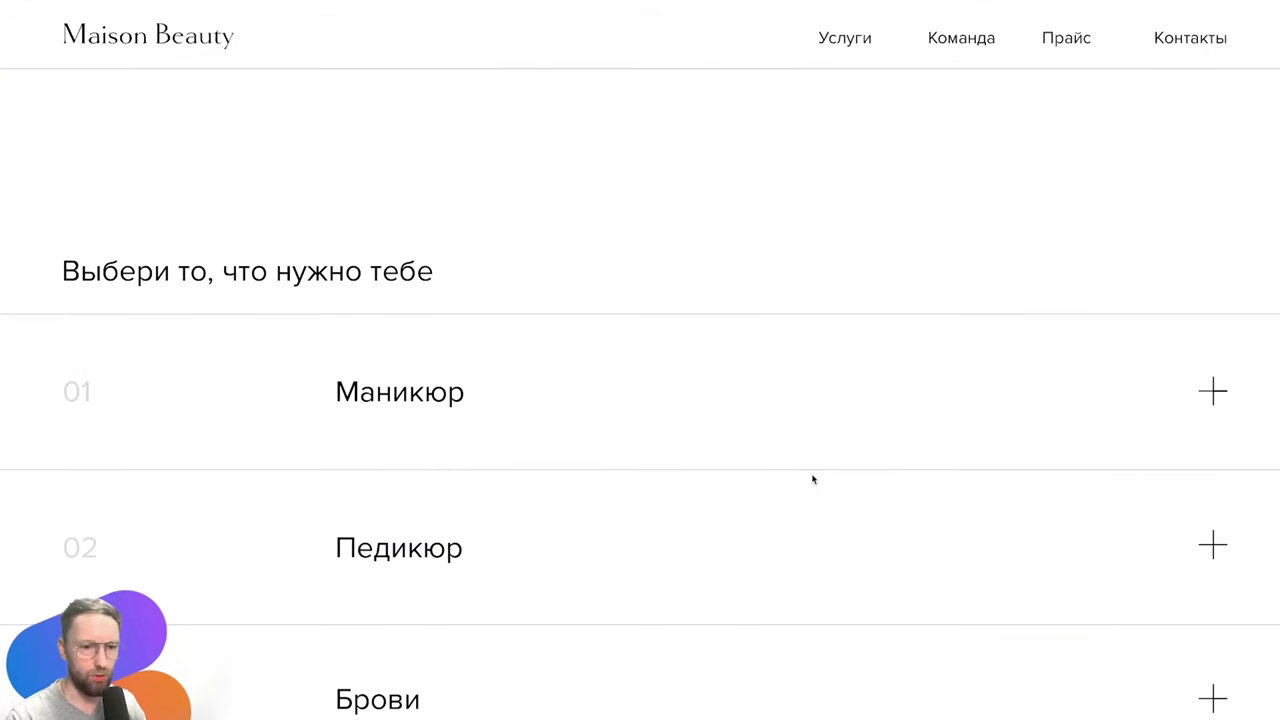
{"action": "scroll", "coordinate": [812, 478], "scroll_direction": "down", "scroll_amount": 5}
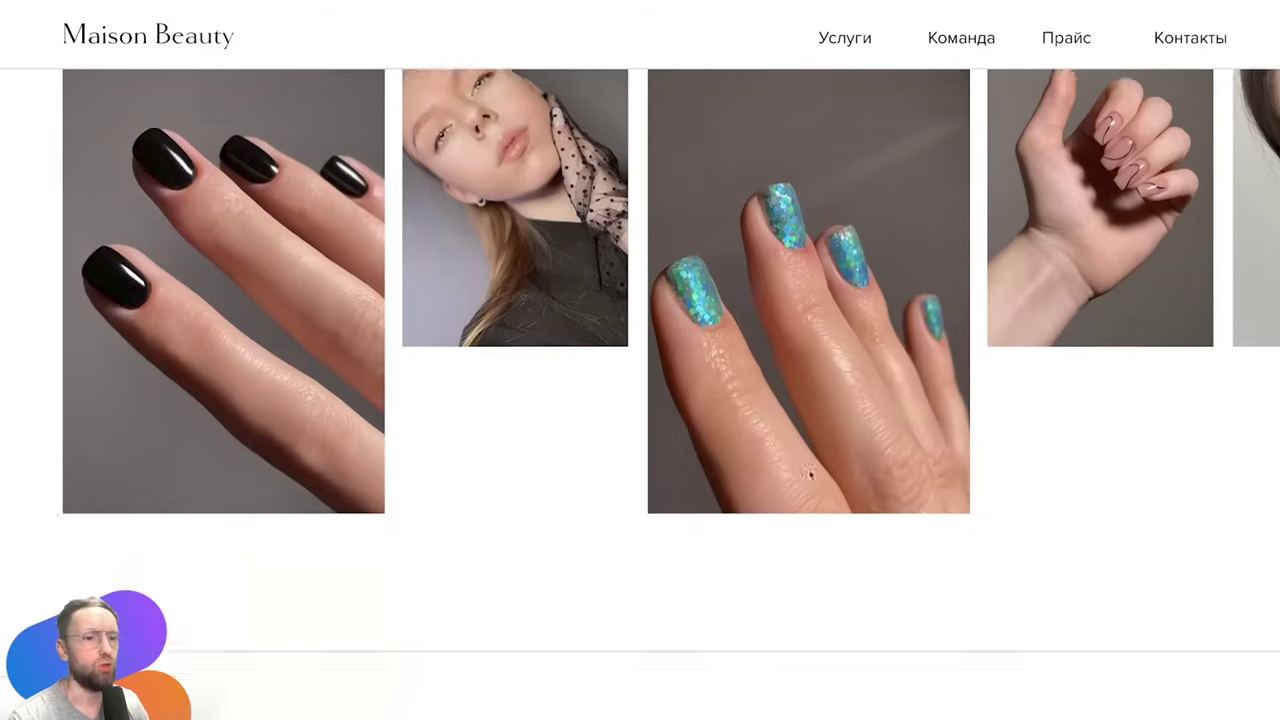
{"action": "scroll", "coordinate": [811, 477], "scroll_direction": "down", "scroll_amount": 3}
{"action": "scroll", "coordinate": [810, 475], "scroll_direction": "up", "scroll_amount": 2}
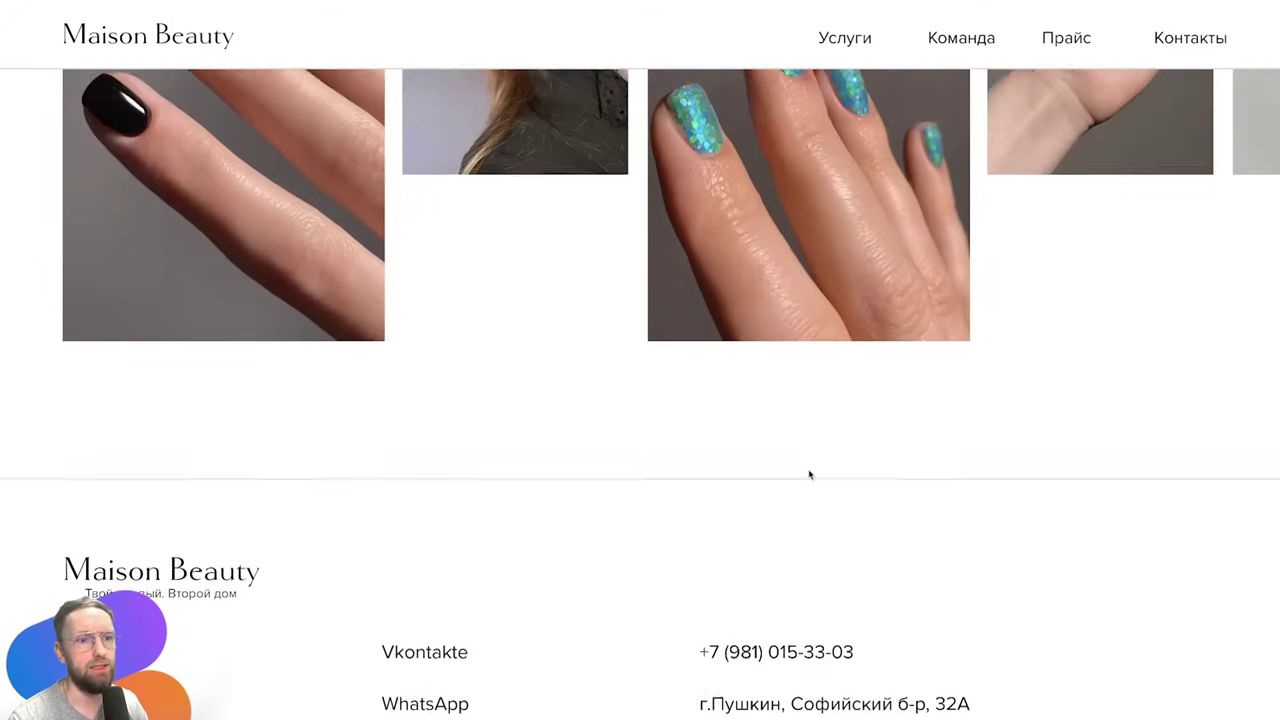
{"action": "scroll", "coordinate": [809, 471], "scroll_direction": "up", "scroll_amount": 3}
{"action": "scroll", "coordinate": [809, 471], "scroll_direction": "up", "scroll_amount": 5}
{"action": "scroll", "coordinate": [840, 470], "scroll_direction": "up", "scroll_amount": 5}
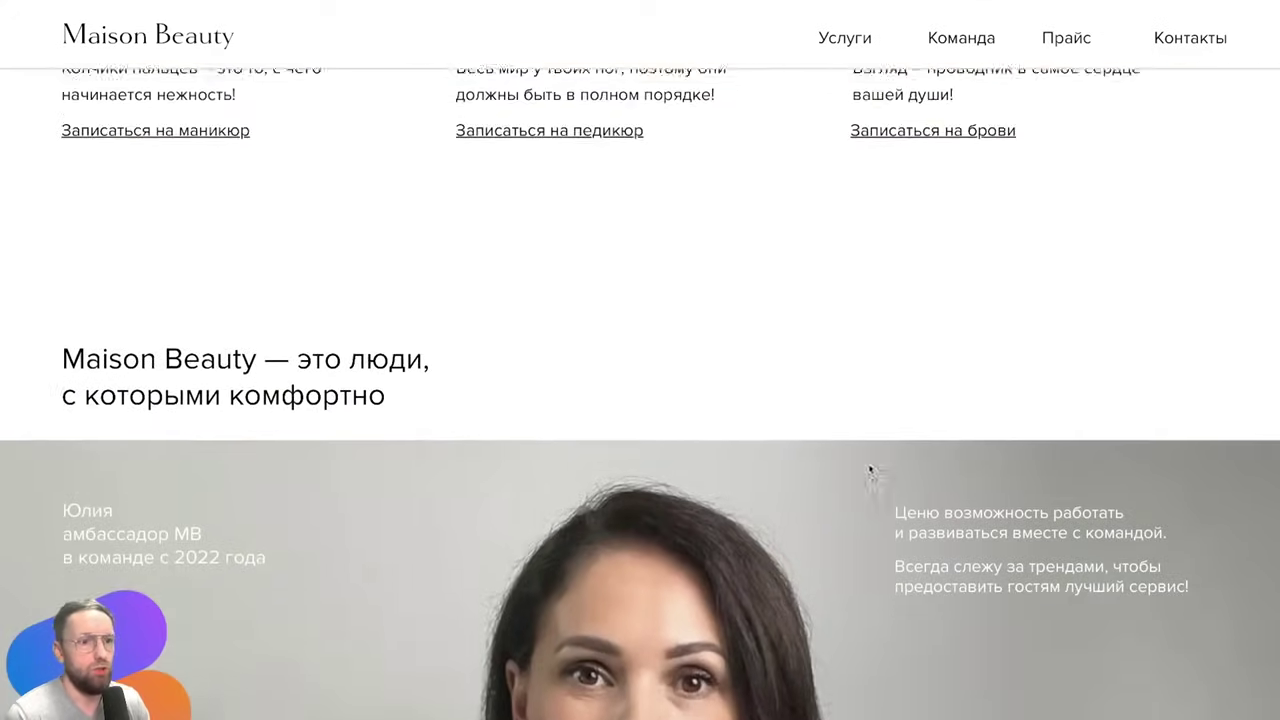
{"action": "scroll", "coordinate": [866, 470], "scroll_direction": "down", "scroll_amount": 3}
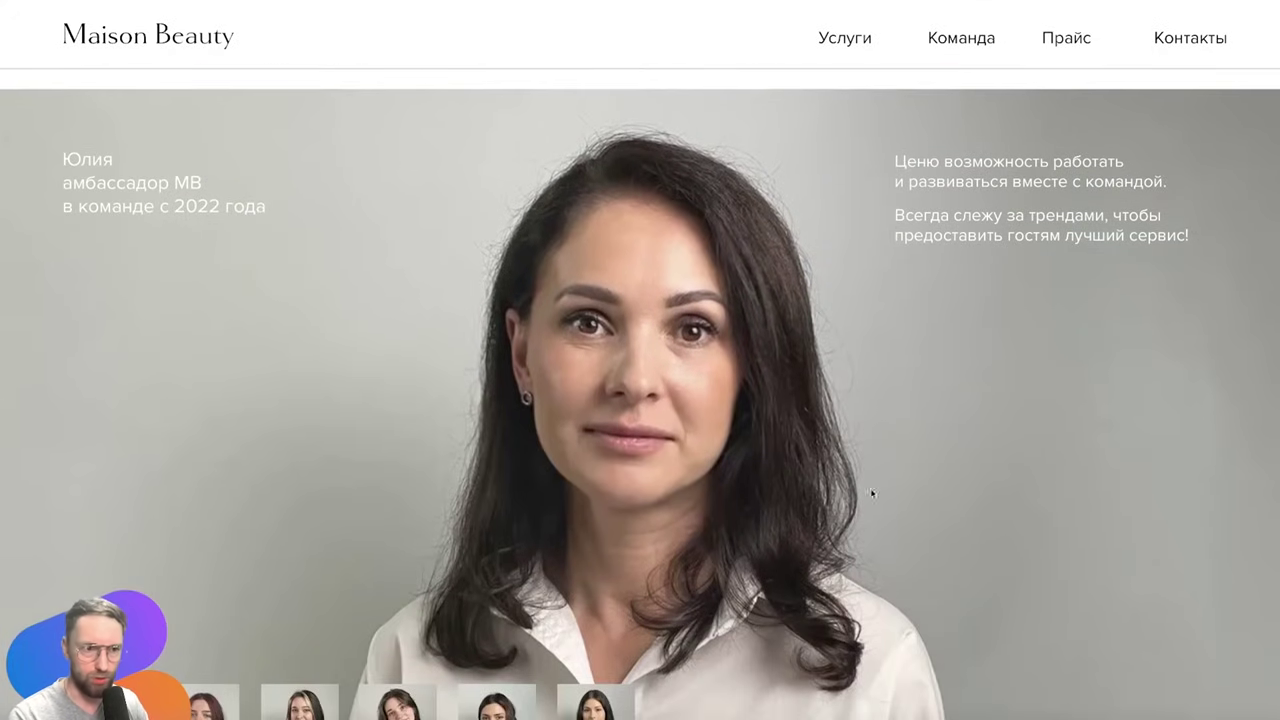
{"action": "scroll", "coordinate": [820, 484], "scroll_direction": "down", "scroll_amount": 1}
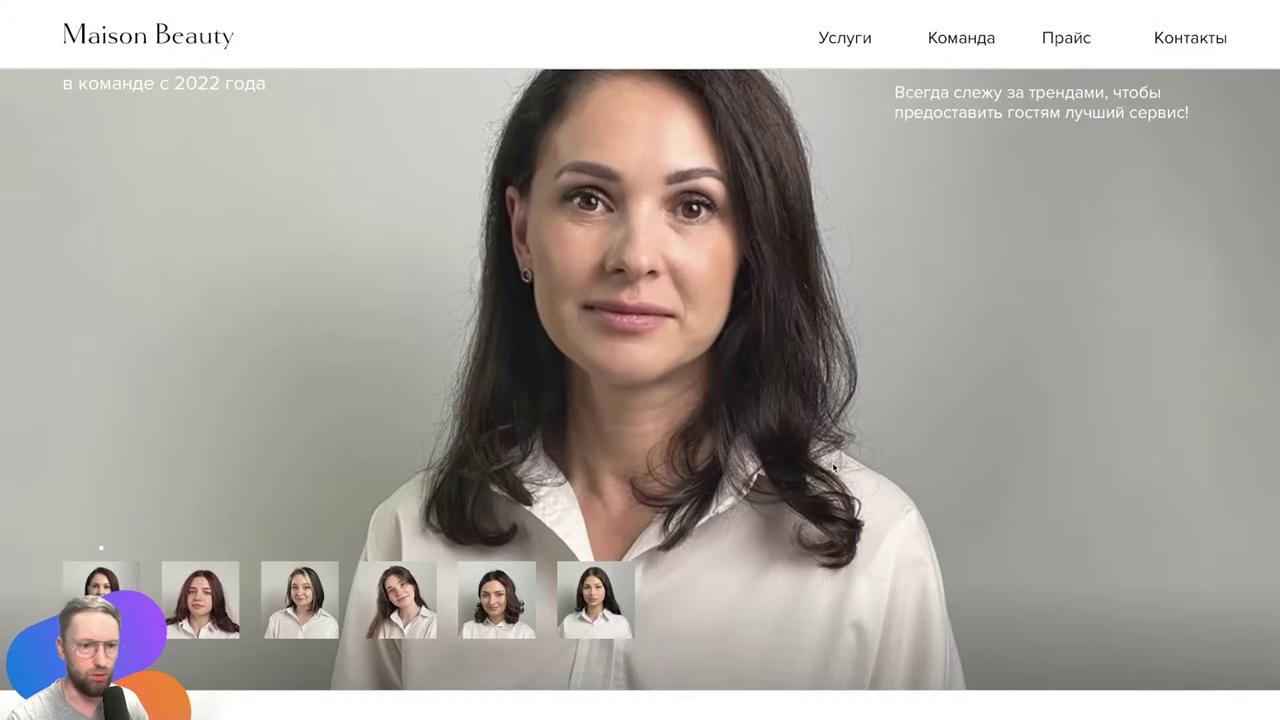
{"action": "scroll", "coordinate": [832, 462], "scroll_direction": "up", "scroll_amount": 1}
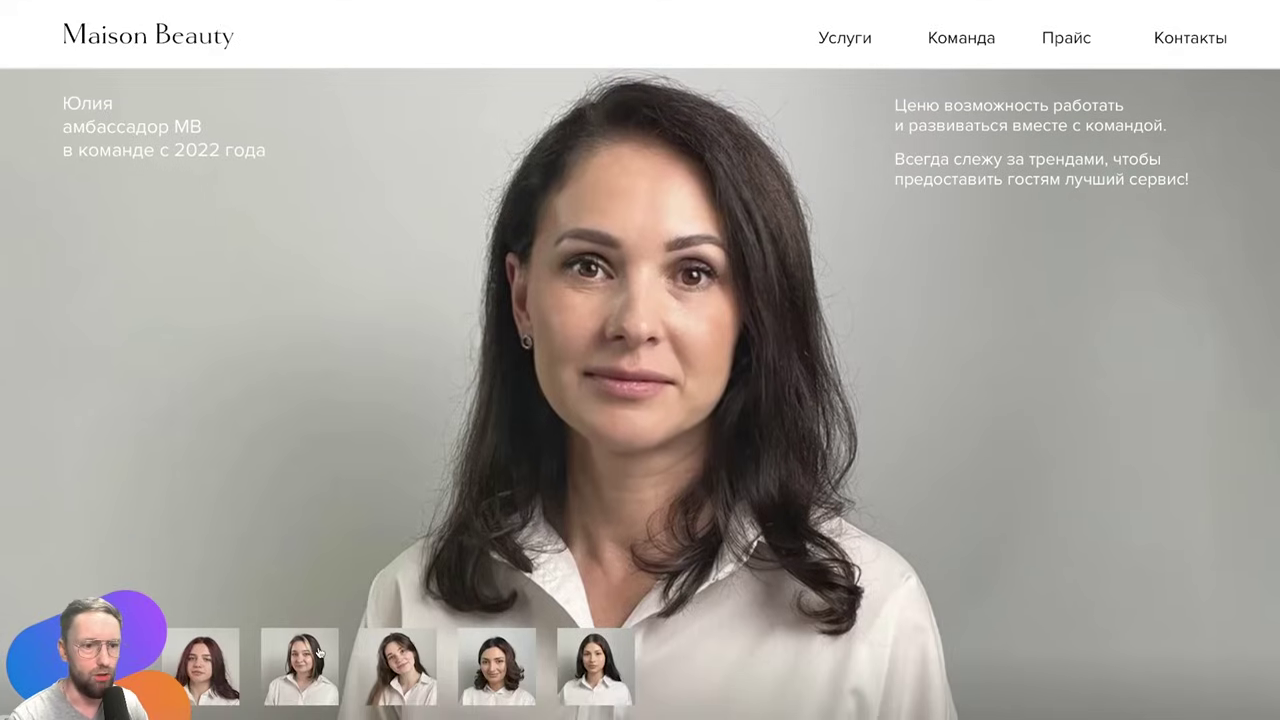
Cycle through the team thumbnails, settling on the manicure and pedicure master's slide
{"action": "left_click", "coordinate": [220, 658]}
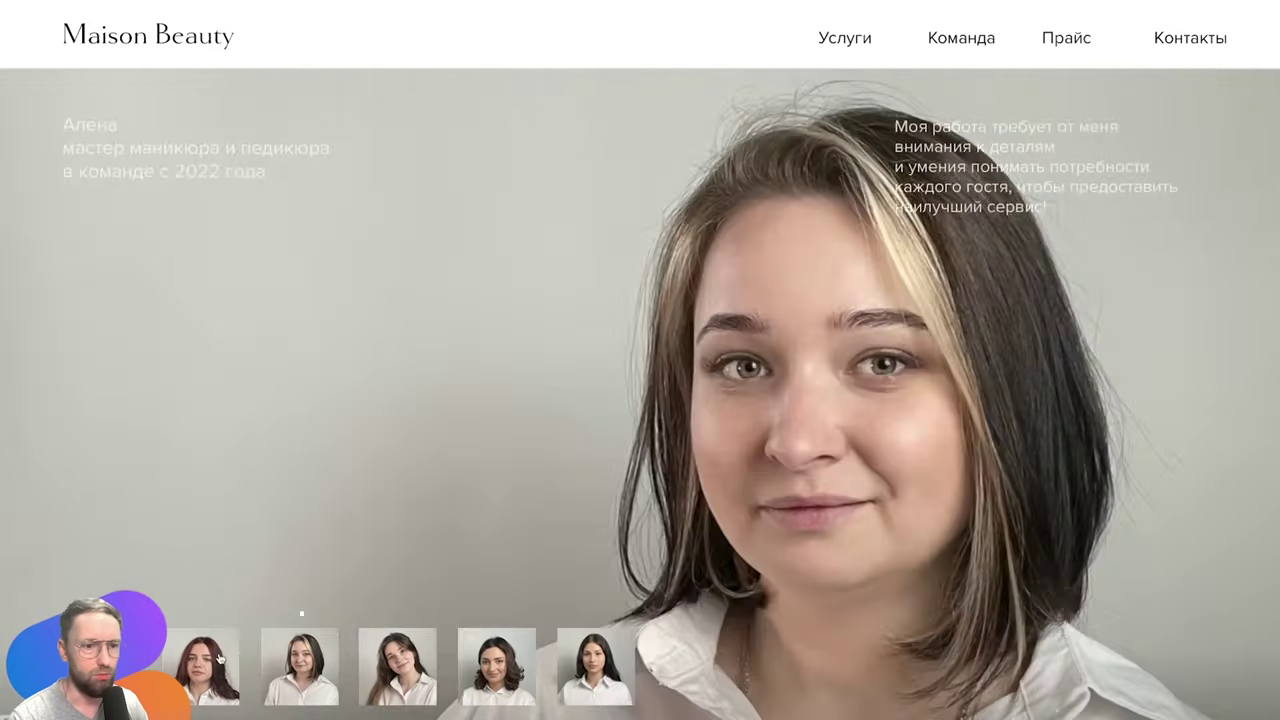
{"action": "left_click", "coordinate": [400, 666]}
{"action": "left_click", "coordinate": [500, 666]}
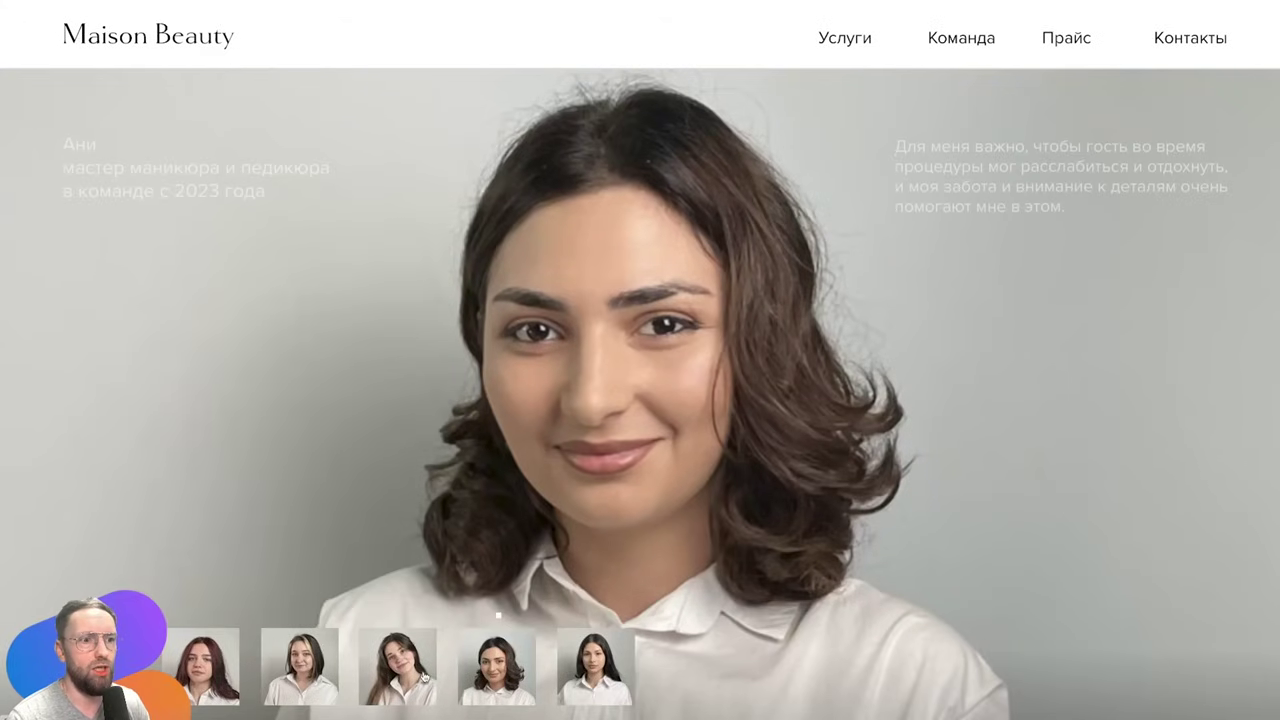
{"action": "left_click", "coordinate": [398, 666]}
{"action": "left_click", "coordinate": [202, 666]}
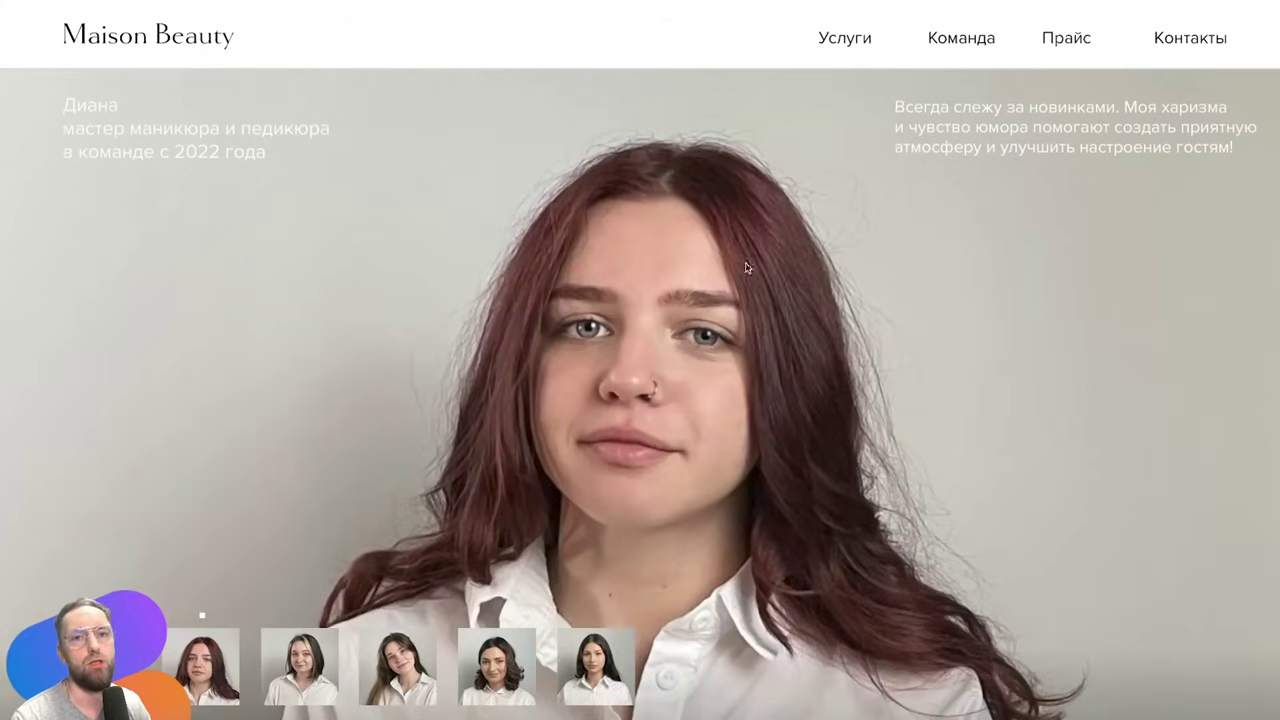
{"action": "scroll", "coordinate": [717, 403], "scroll_direction": "up", "scroll_amount": 4}
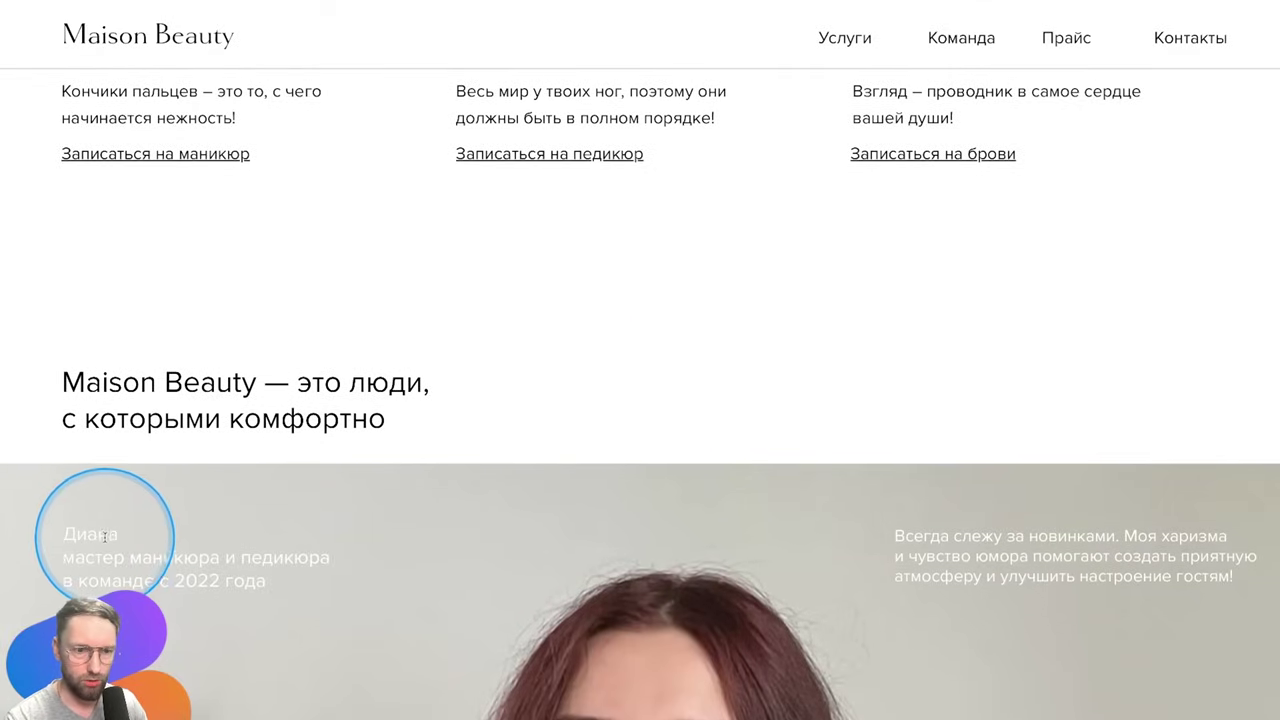
{"action": "scroll", "coordinate": [100, 480], "scroll_direction": "down", "scroll_amount": 1}
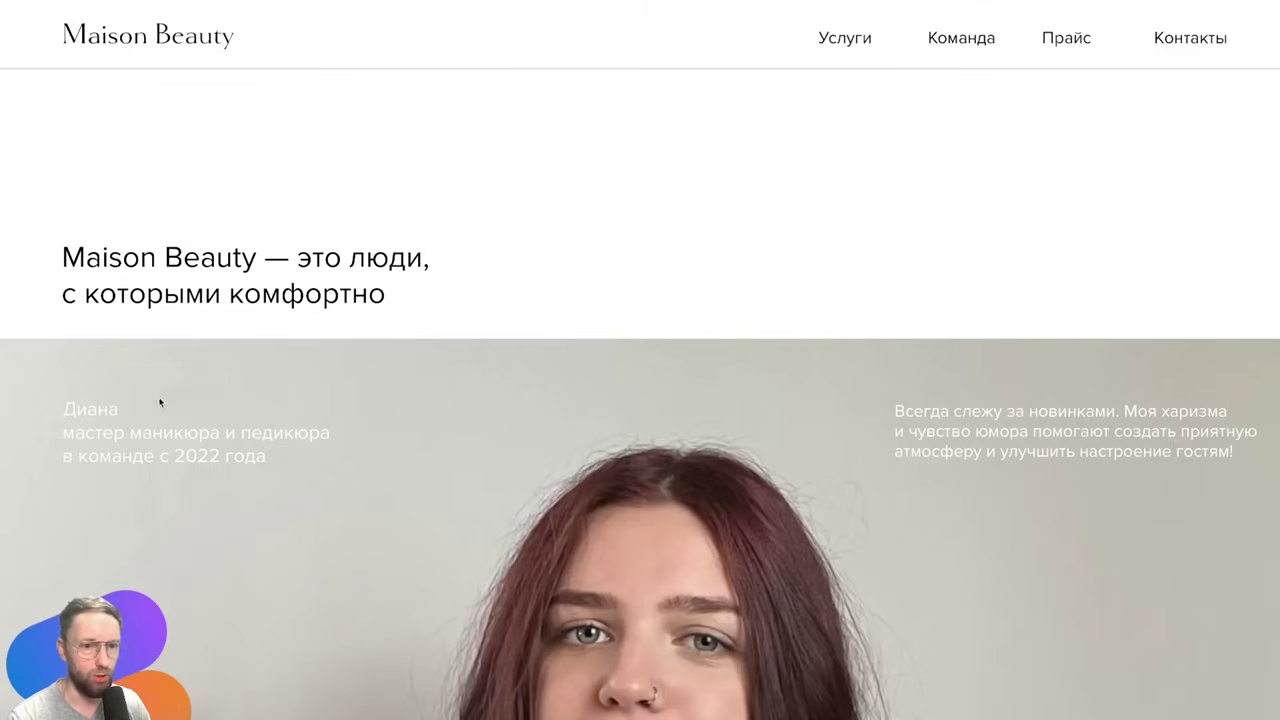
Highlight the staff caption's role and start-year lines, then scroll to the services list
{"action": "left_click_drag", "start_coordinate": [123, 430], "coordinate": [340, 460]}
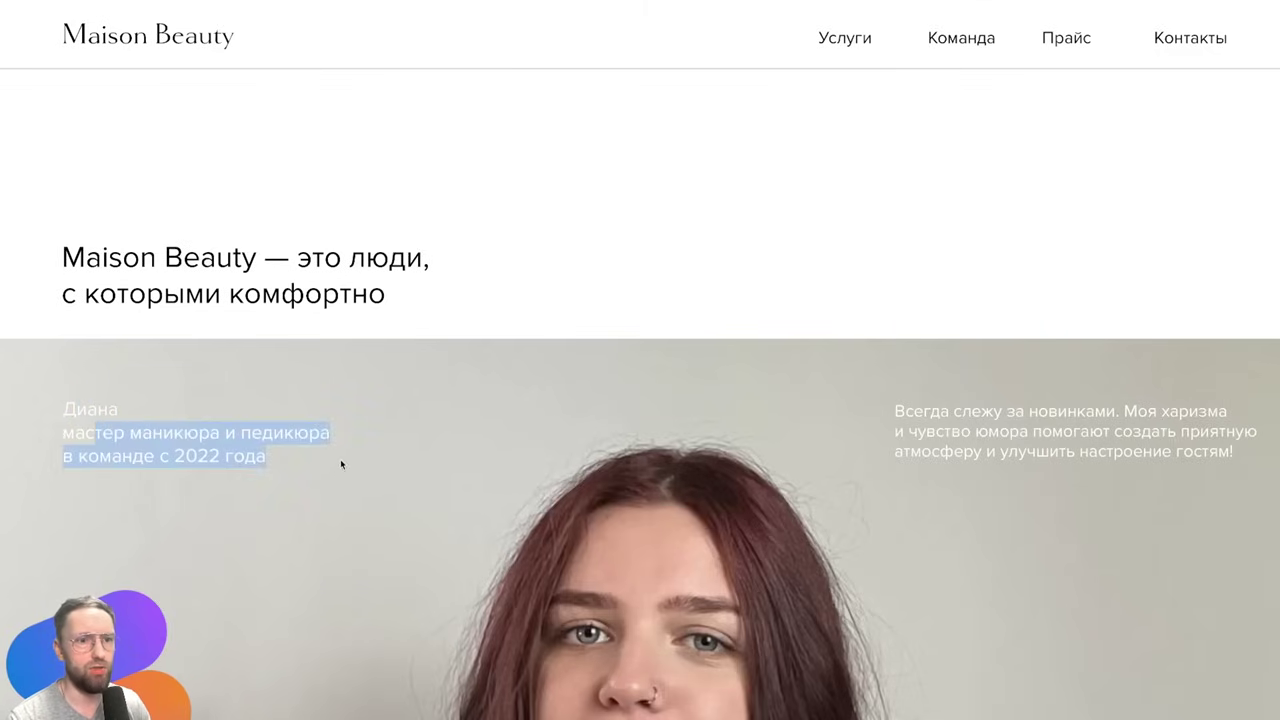
{"action": "left_click", "coordinate": [338, 457]}
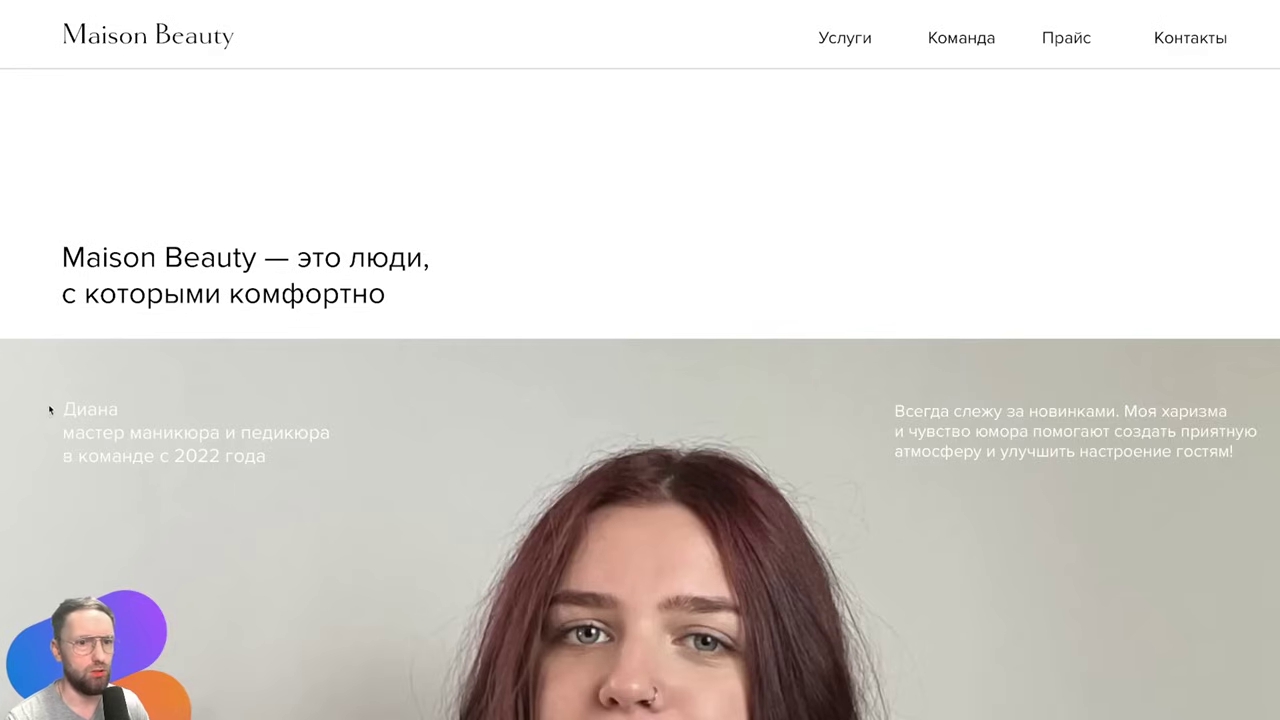
{"action": "left_click_drag", "start_coordinate": [63, 433], "coordinate": [248, 447]}
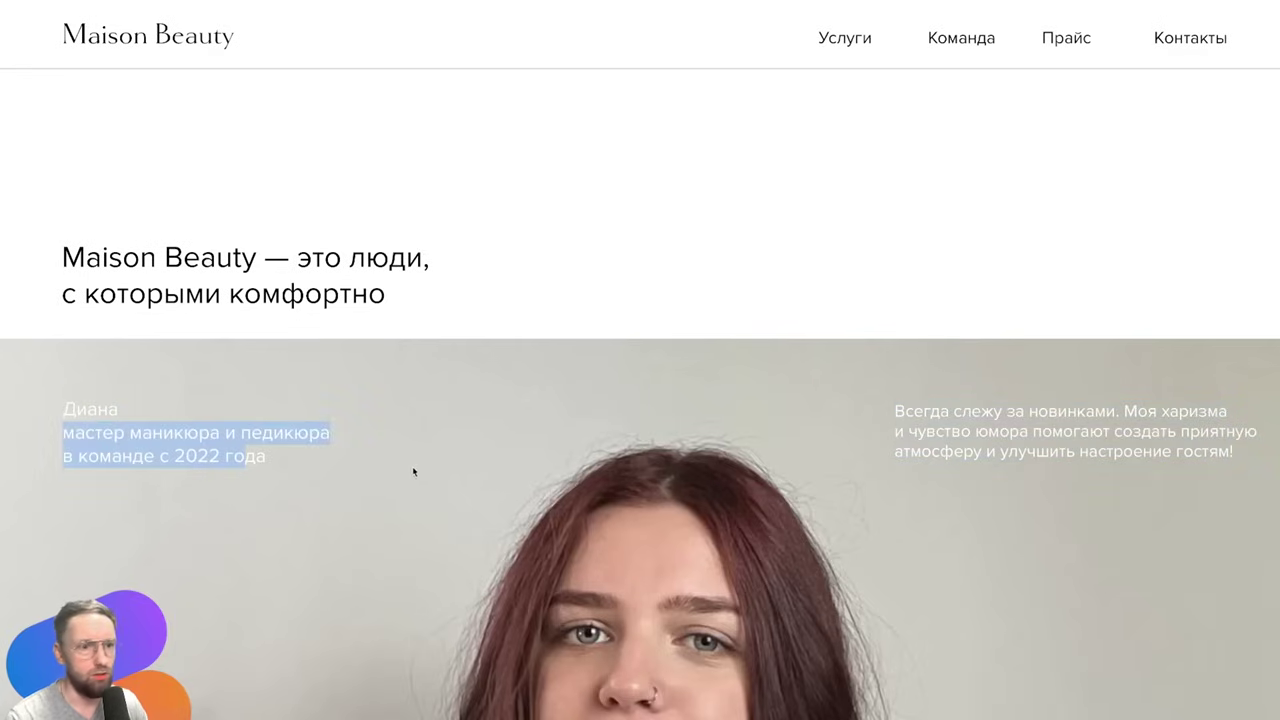
{"action": "left_click", "coordinate": [298, 436]}
{"action": "scroll", "coordinate": [310, 425], "scroll_direction": "down", "scroll_amount": 9}
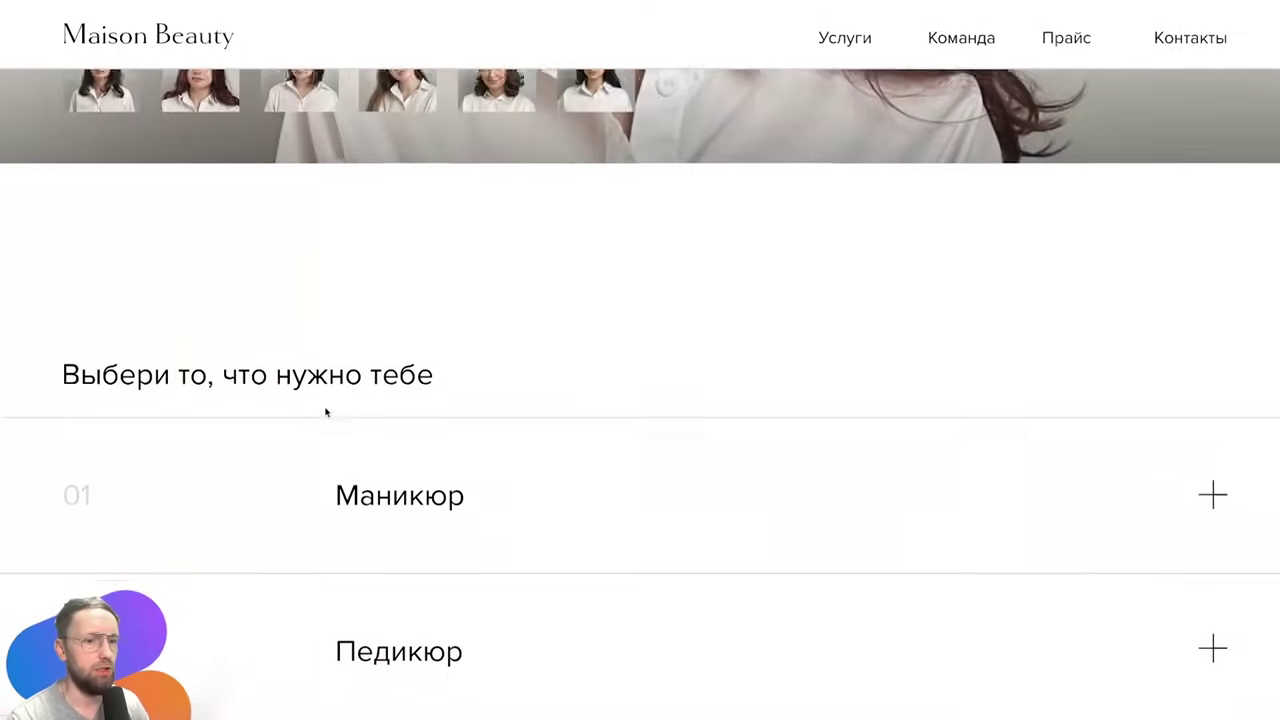
{"action": "scroll", "coordinate": [325, 410], "scroll_direction": "down", "scroll_amount": 2}
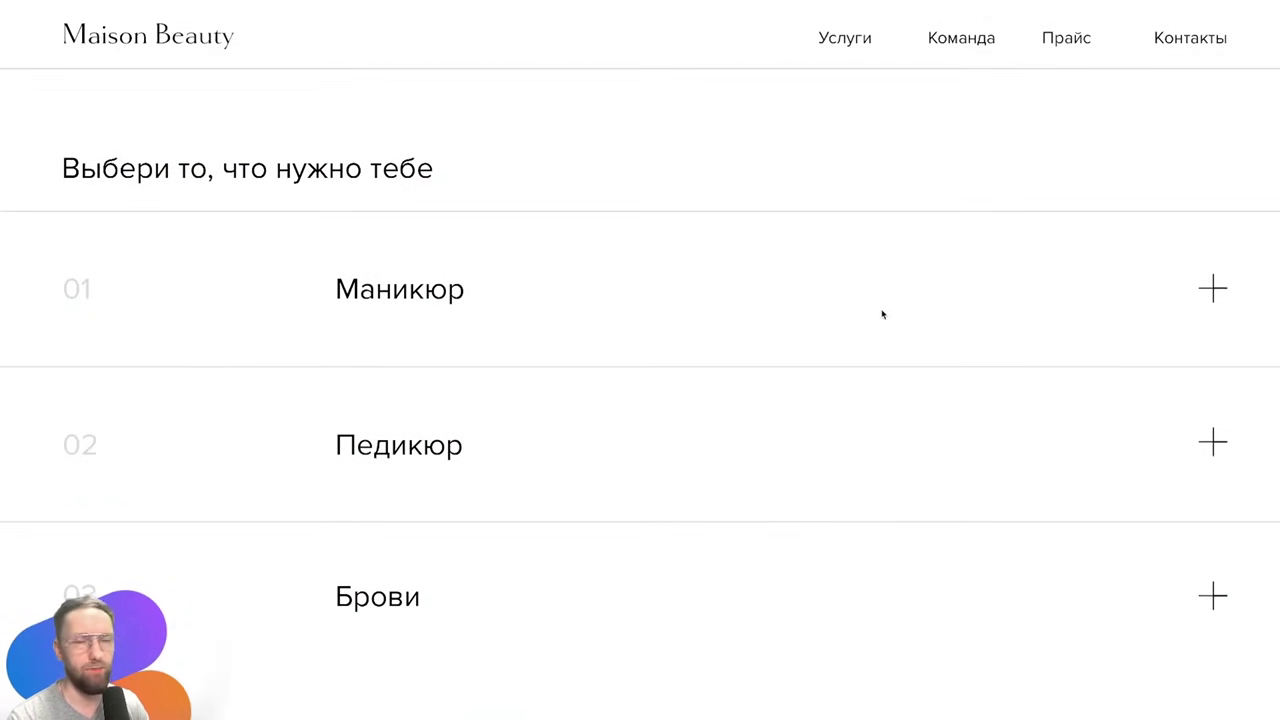
Expand the Маникюр service and scroll through its price list and back up
{"action": "left_click", "coordinate": [1214, 292]}
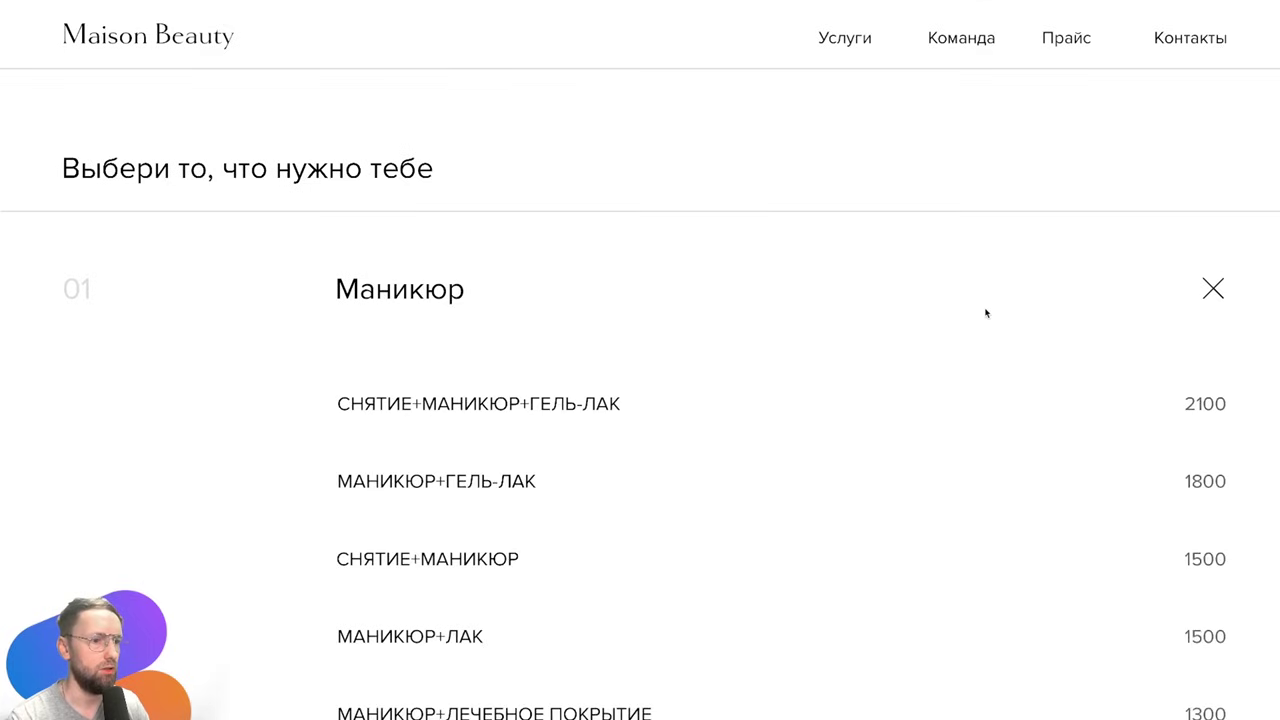
{"action": "scroll", "coordinate": [1100, 330], "scroll_direction": "down", "scroll_amount": 1}
{"action": "scroll", "coordinate": [925, 385], "scroll_direction": "down", "scroll_amount": 1}
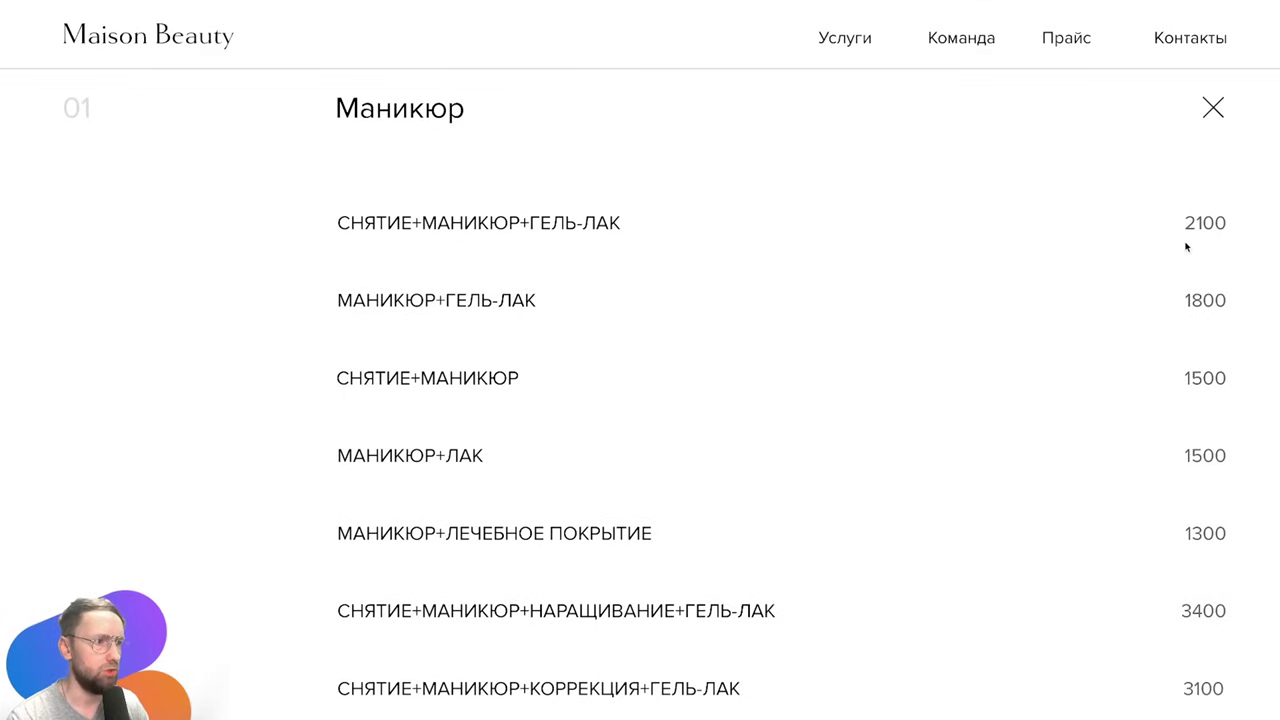
{"action": "scroll", "coordinate": [770, 280], "scroll_direction": "down", "scroll_amount": 1}
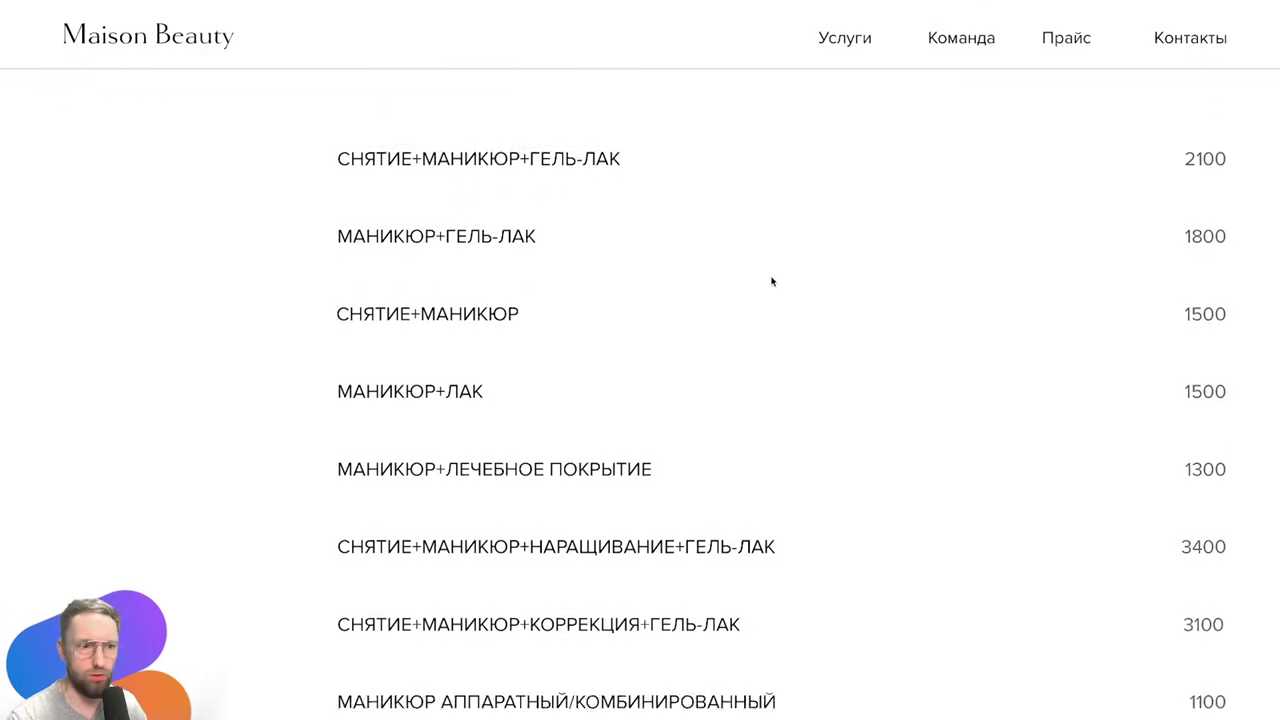
{"action": "scroll", "coordinate": [770, 282], "scroll_direction": "down", "scroll_amount": 3}
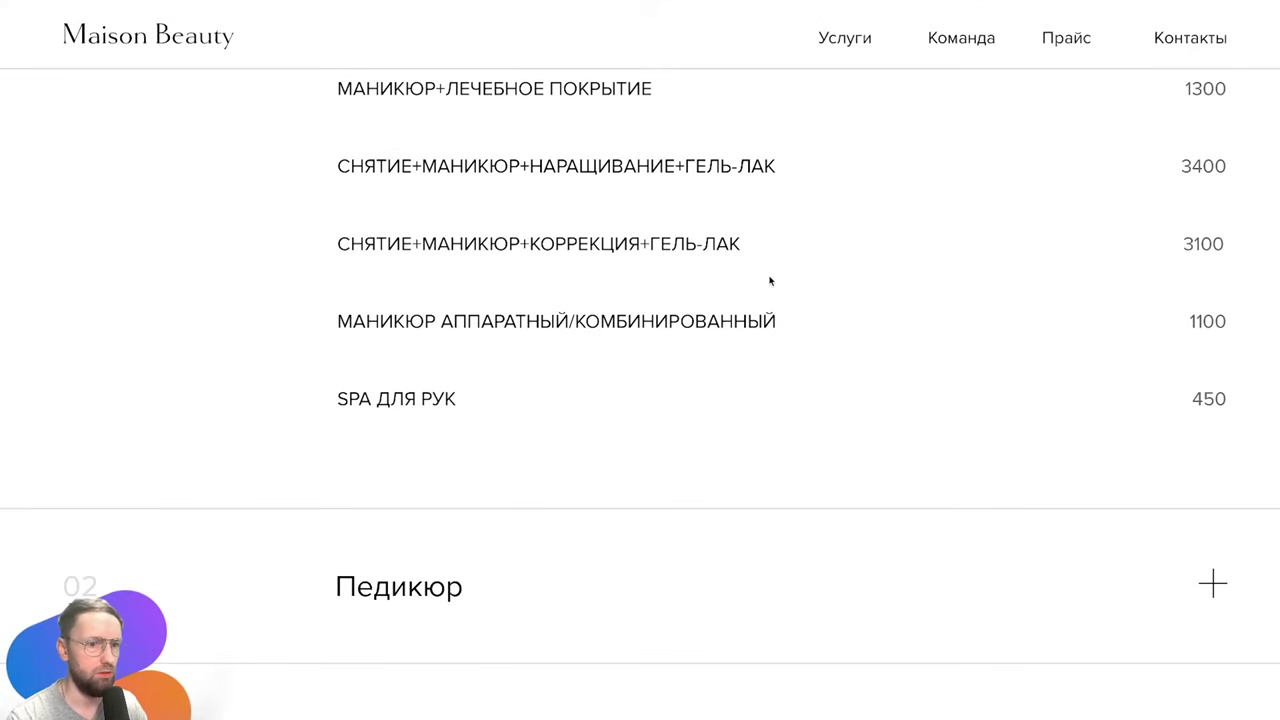
{"action": "scroll", "coordinate": [770, 281], "scroll_direction": "up", "scroll_amount": 2}
{"action": "scroll", "coordinate": [770, 281], "scroll_direction": "up", "scroll_amount": 3}
{"action": "scroll", "coordinate": [768, 282], "scroll_direction": "up", "scroll_amount": 3}
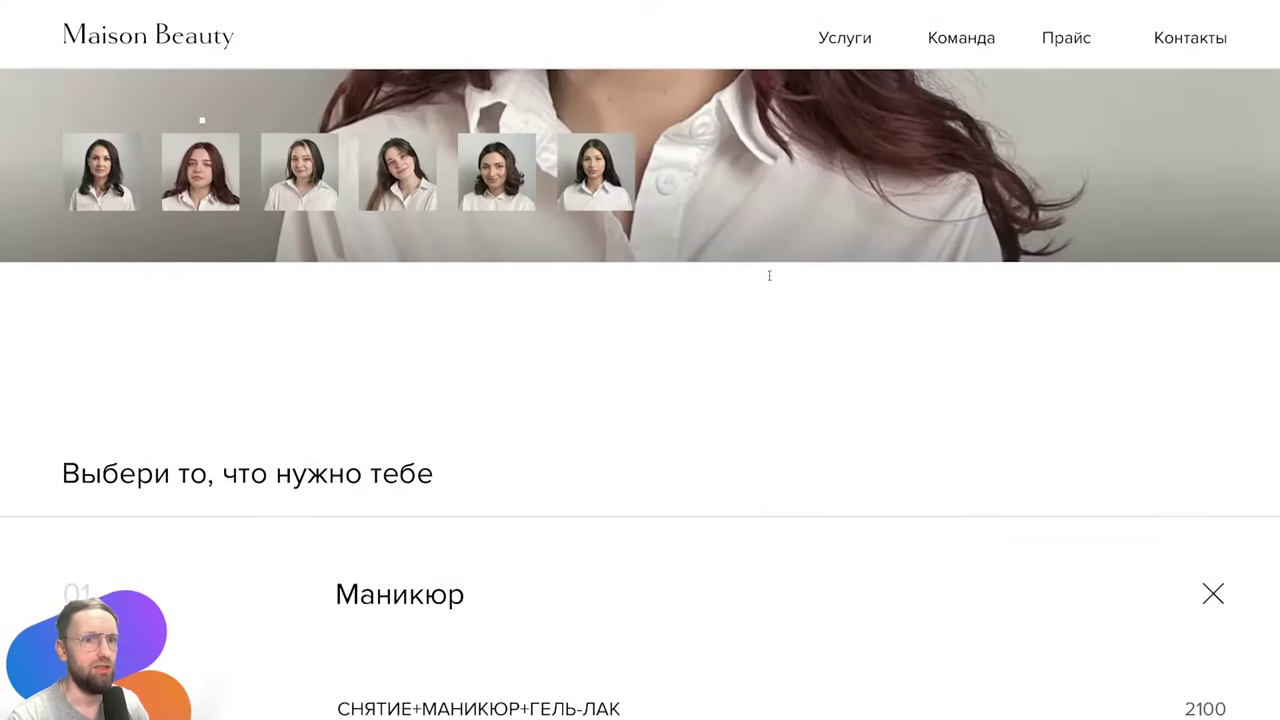
{"action": "scroll", "coordinate": [768, 282], "scroll_direction": "up", "scroll_amount": 4}
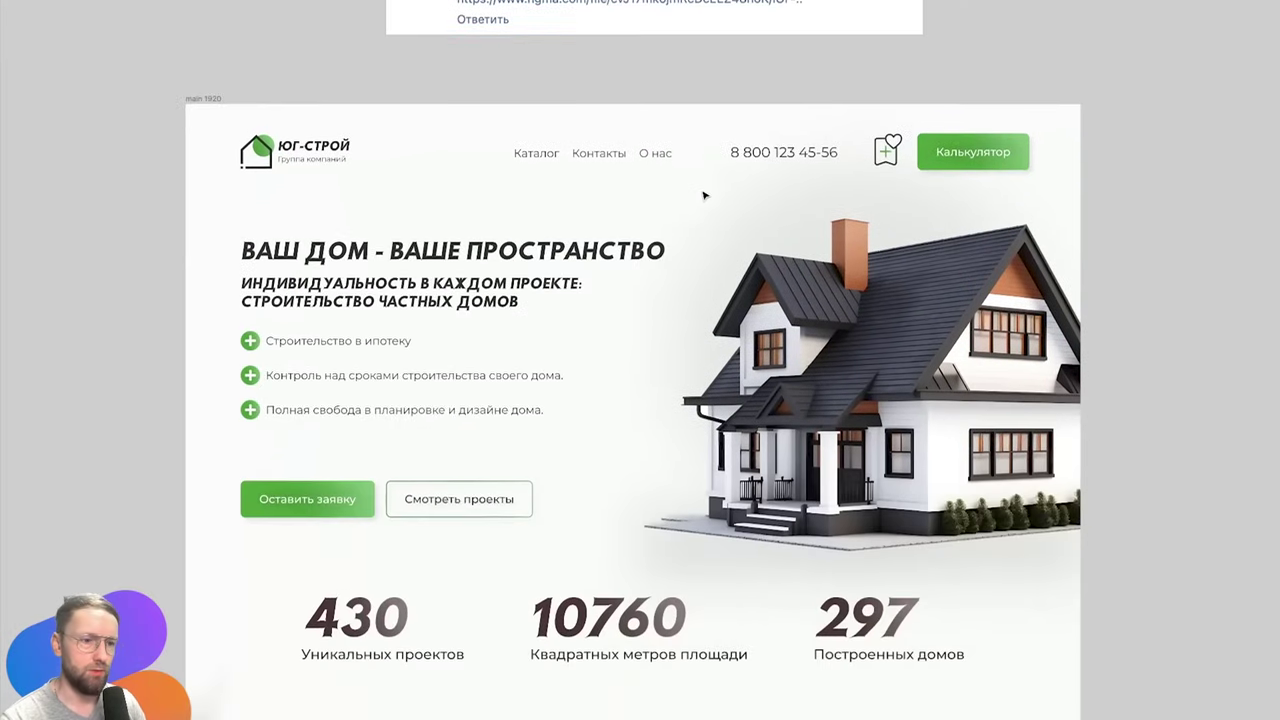
Zoom into the first 548×323 house photo of the ЮГ-СТРОЙ works gallery
{"action": "scroll", "coordinate": [709, 197], "scroll_direction": "down", "scroll_amount": 5}
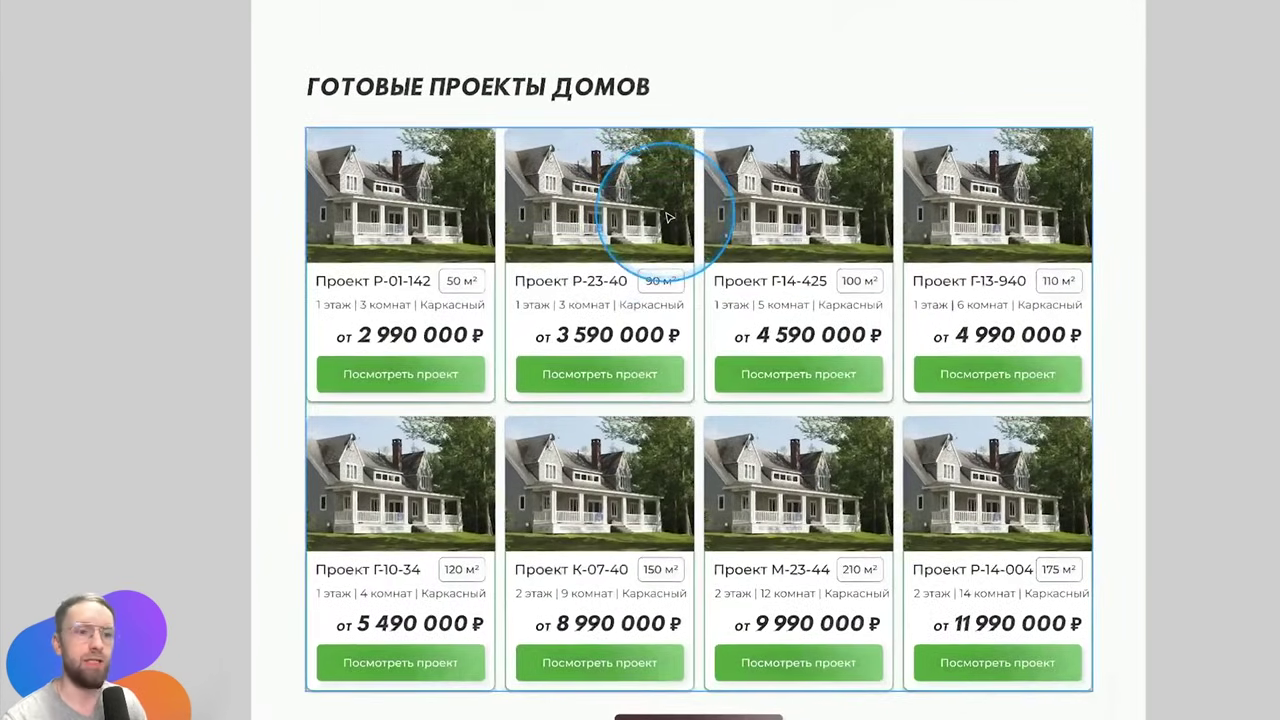
{"action": "scroll", "coordinate": [829, 390], "scroll_direction": "down", "scroll_amount": 1}
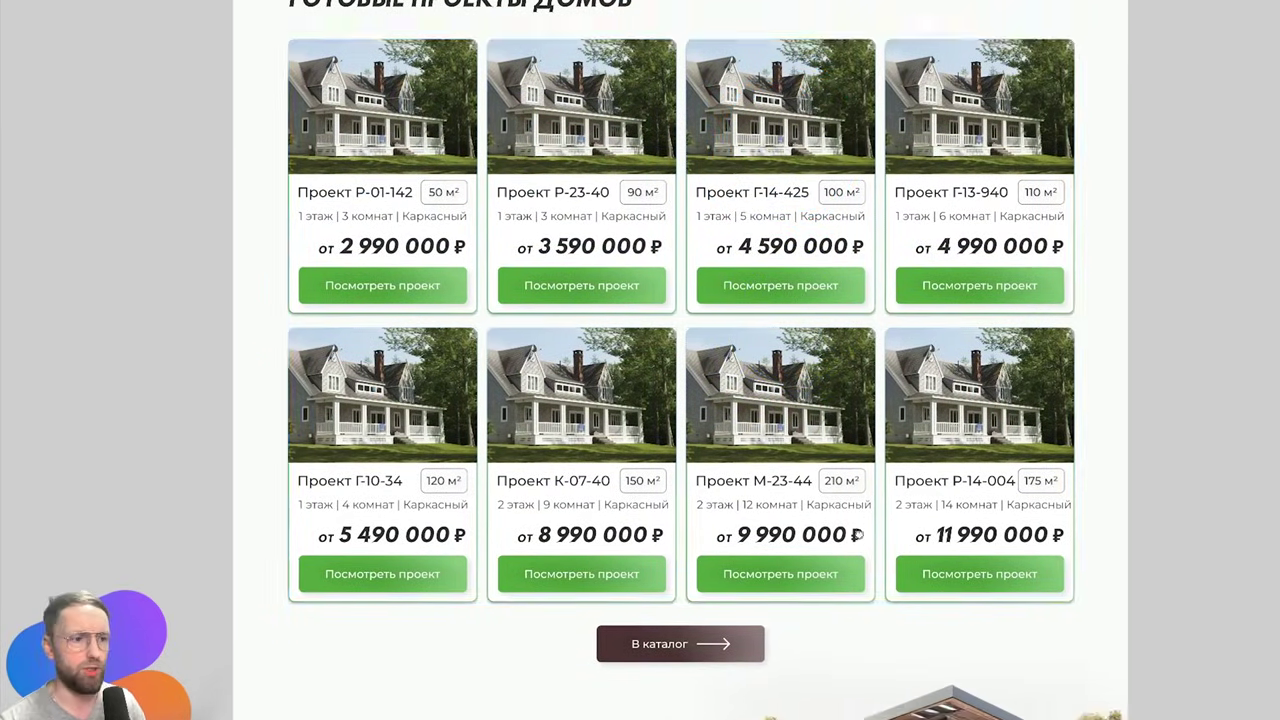
{"action": "scroll", "coordinate": [843, 153], "scroll_direction": "down", "scroll_amount": 5}
{"action": "scroll", "coordinate": [725, 278], "scroll_direction": "down", "scroll_amount": 4}
{"action": "scroll", "coordinate": [725, 278], "scroll_direction": "down", "scroll_amount": 2}
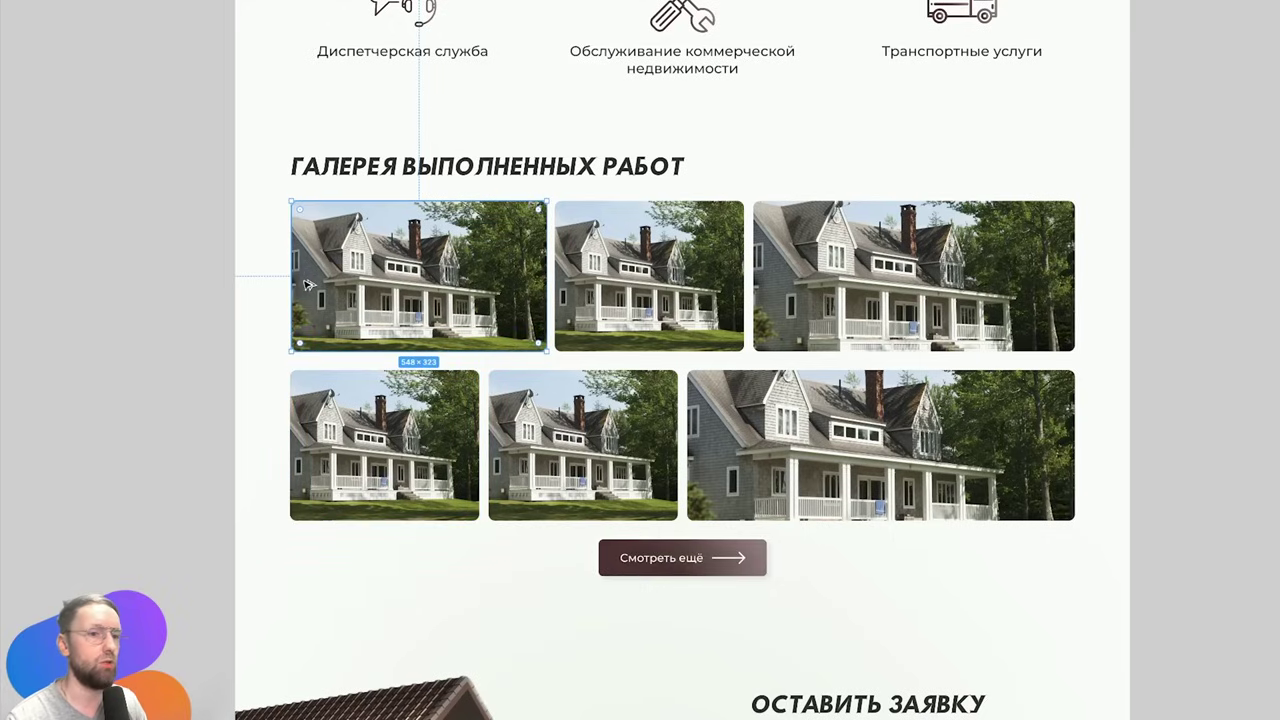
{"action": "scroll", "coordinate": [286, 300], "scroll_direction": "up", "scroll_amount": 5, "text": "ctrl"}
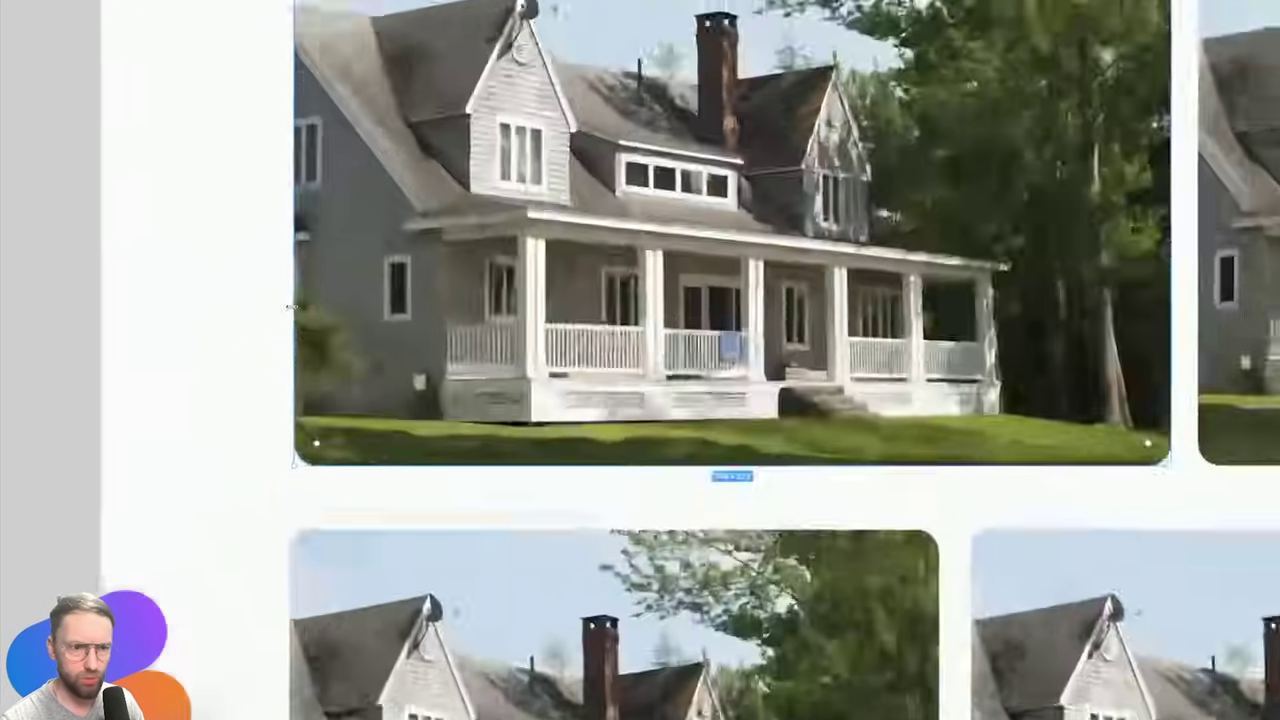
{"action": "key", "text": "ctrl+y"}
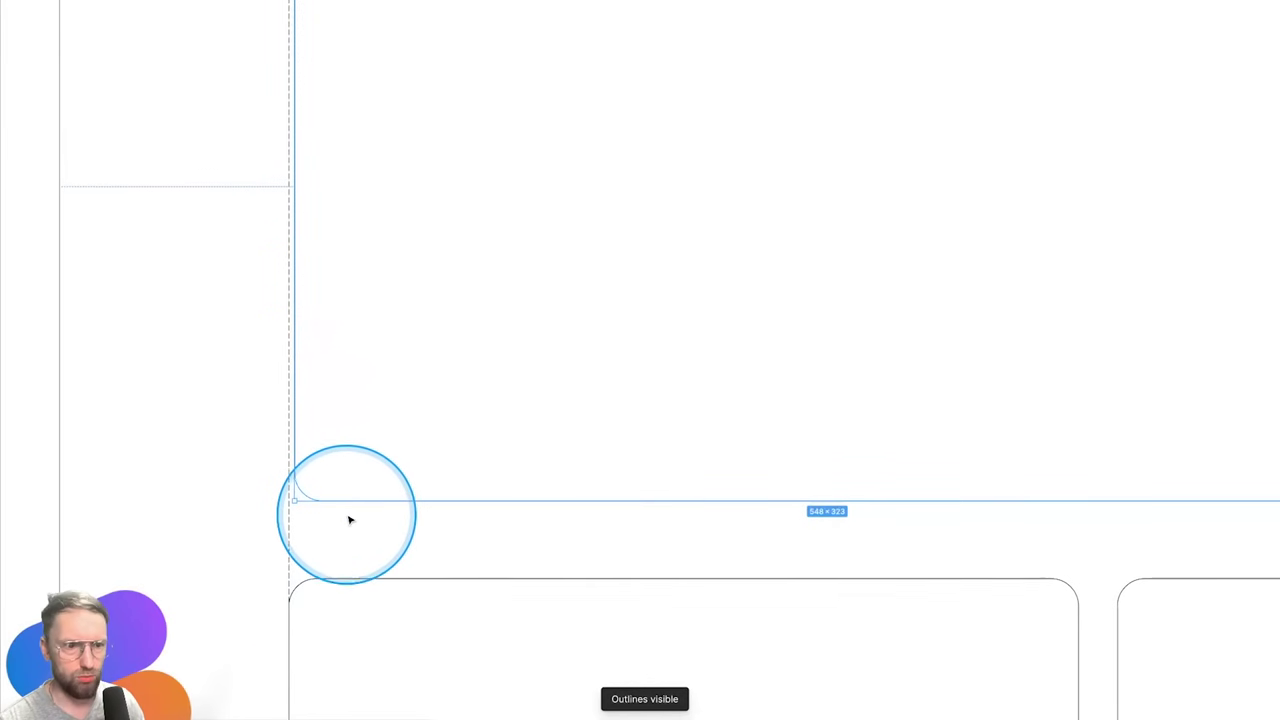
{"action": "scroll", "coordinate": [349, 510], "scroll_direction": "down", "scroll_amount": 5, "text": "ctrl"}
{"action": "left_click", "coordinate": [491, 286]}
{"action": "scroll", "coordinate": [474, 477], "scroll_direction": "up", "scroll_amount": 3}
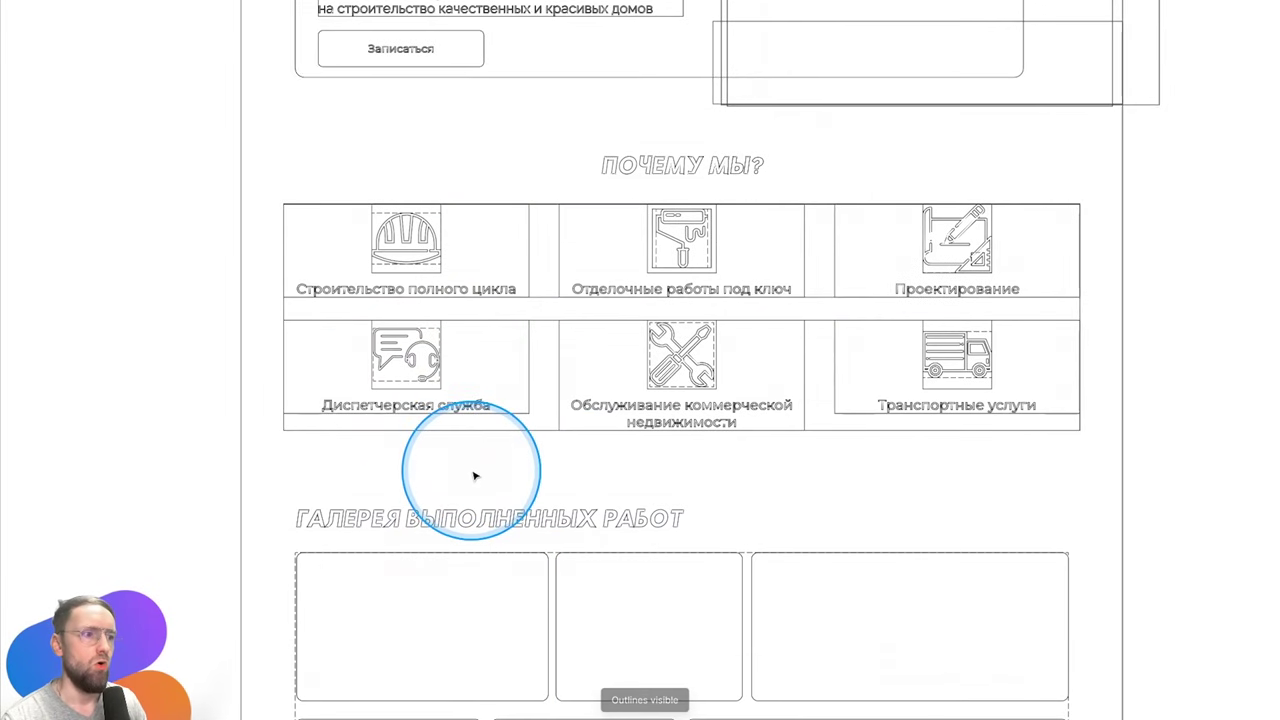
{"action": "key", "text": "ctrl+y"}
{"action": "key", "text": "shift+g"}
{"action": "key", "text": "ctrl+y"}
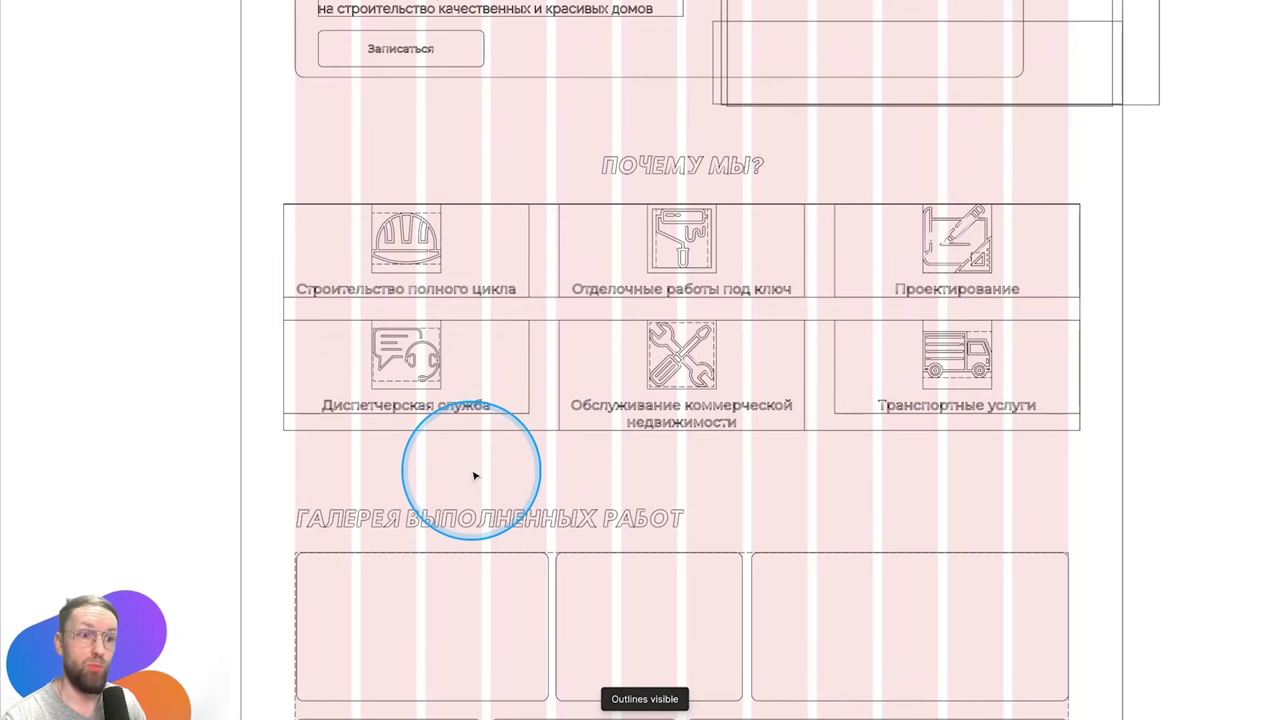
{"action": "scroll", "coordinate": [300, 434], "scroll_direction": "up", "scroll_amount": 3, "text": "ctrl"}
{"action": "scroll", "coordinate": [300, 443], "scroll_direction": "up", "scroll_amount": 1, "text": "ctrl"}
{"action": "scroll", "coordinate": [654, 447], "scroll_direction": "right", "scroll_amount": 5}
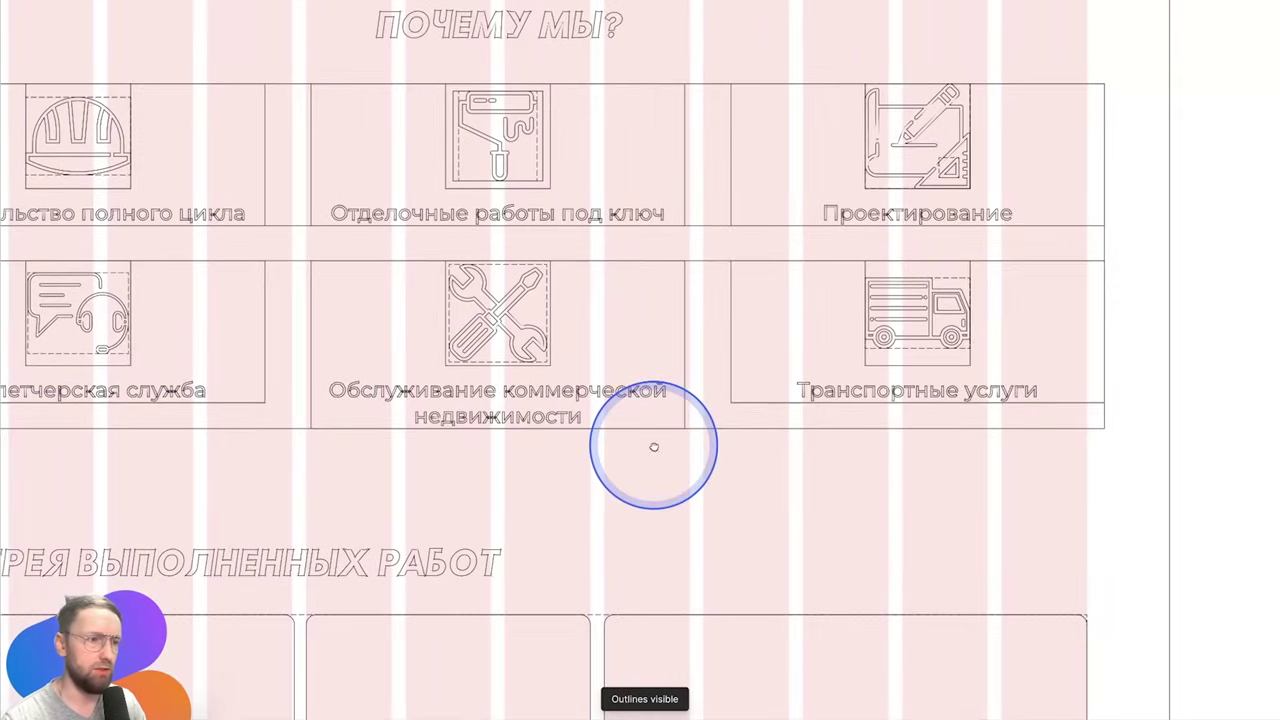
{"action": "scroll", "coordinate": [650, 452], "scroll_direction": "left", "scroll_amount": 3}
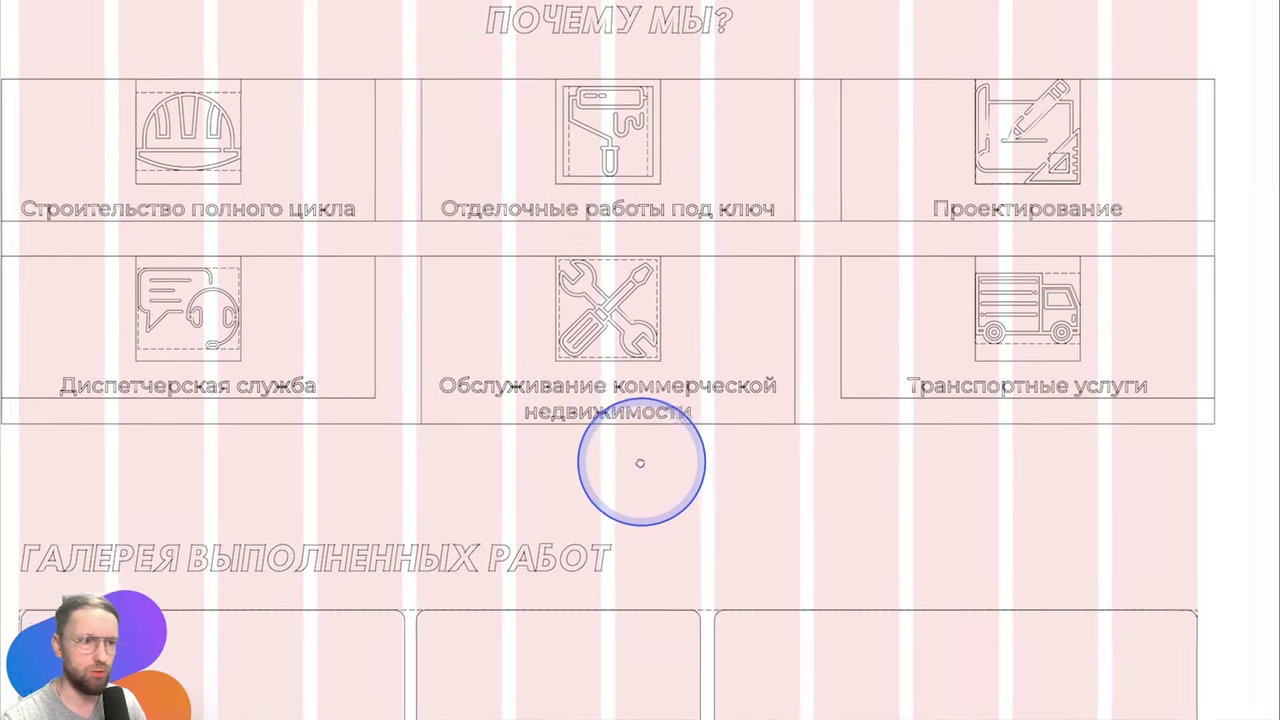
{"action": "scroll", "coordinate": [646, 457], "scroll_direction": "left", "scroll_amount": 1}
{"action": "scroll", "coordinate": [686, 451], "scroll_direction": "up", "scroll_amount": 1}
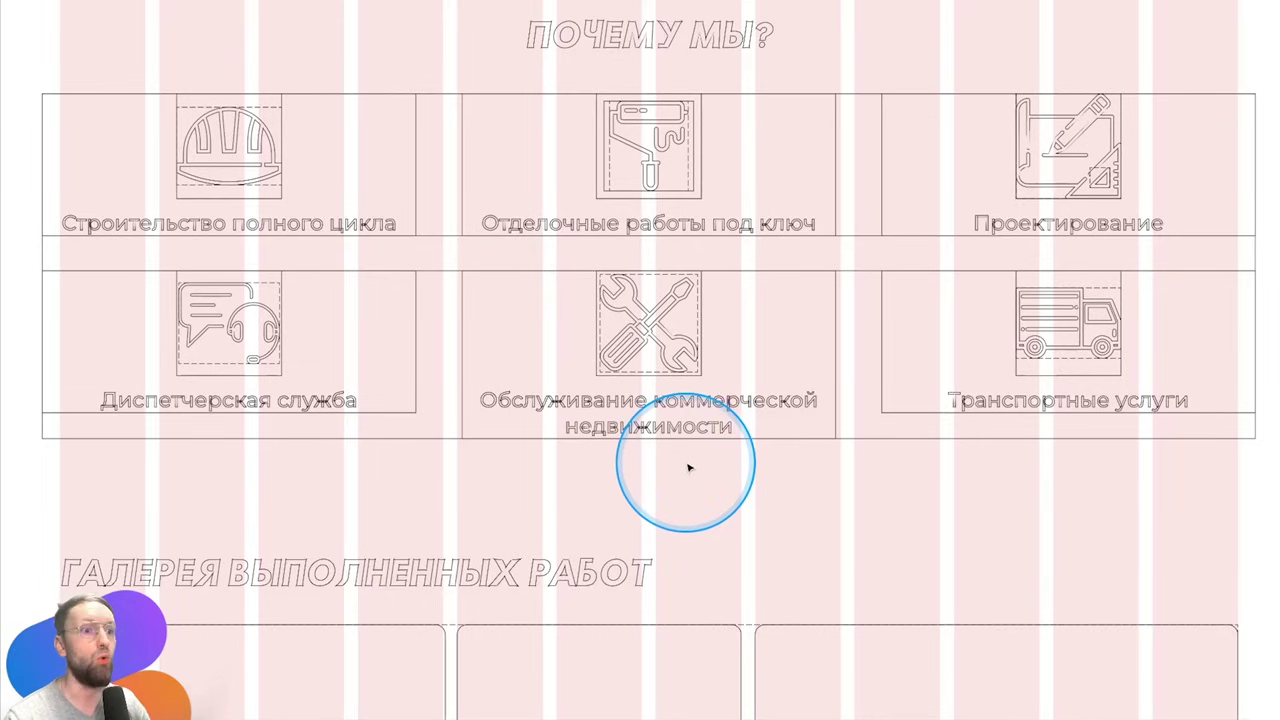
{"action": "scroll", "coordinate": [677, 463], "scroll_direction": "down", "scroll_amount": 2}
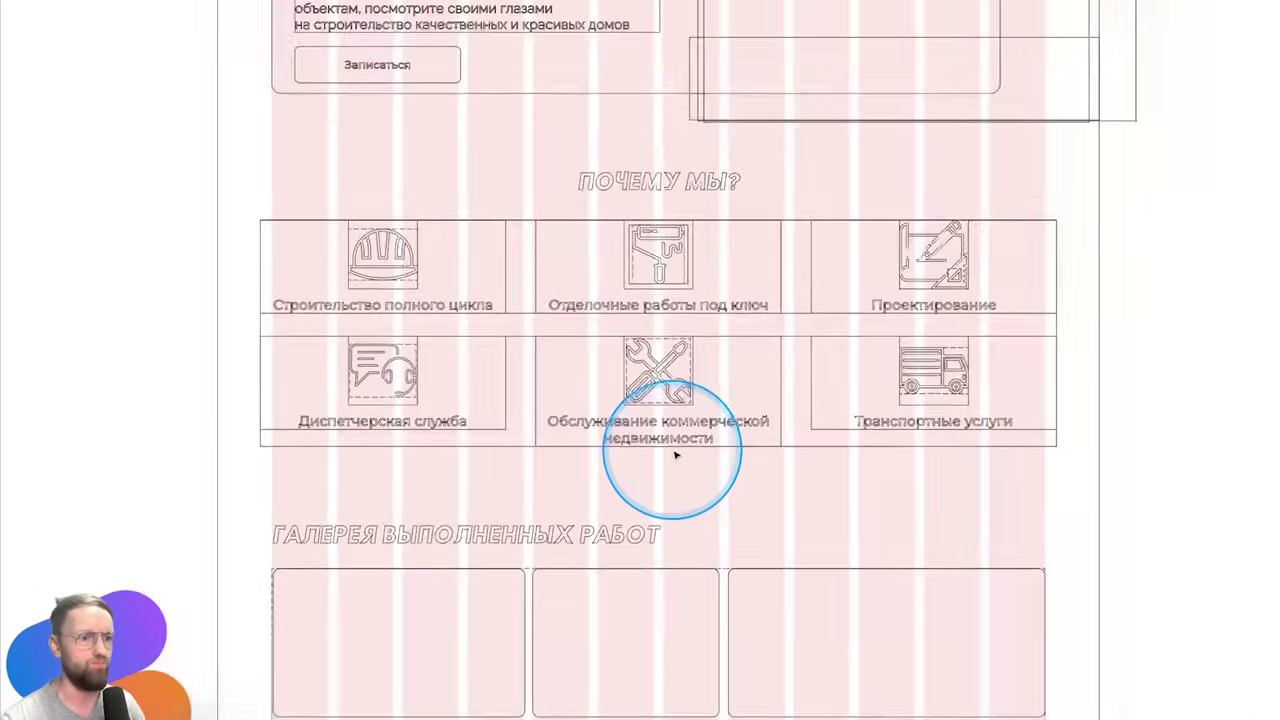
{"action": "scroll", "coordinate": [721, 389], "scroll_direction": "up", "scroll_amount": 5}
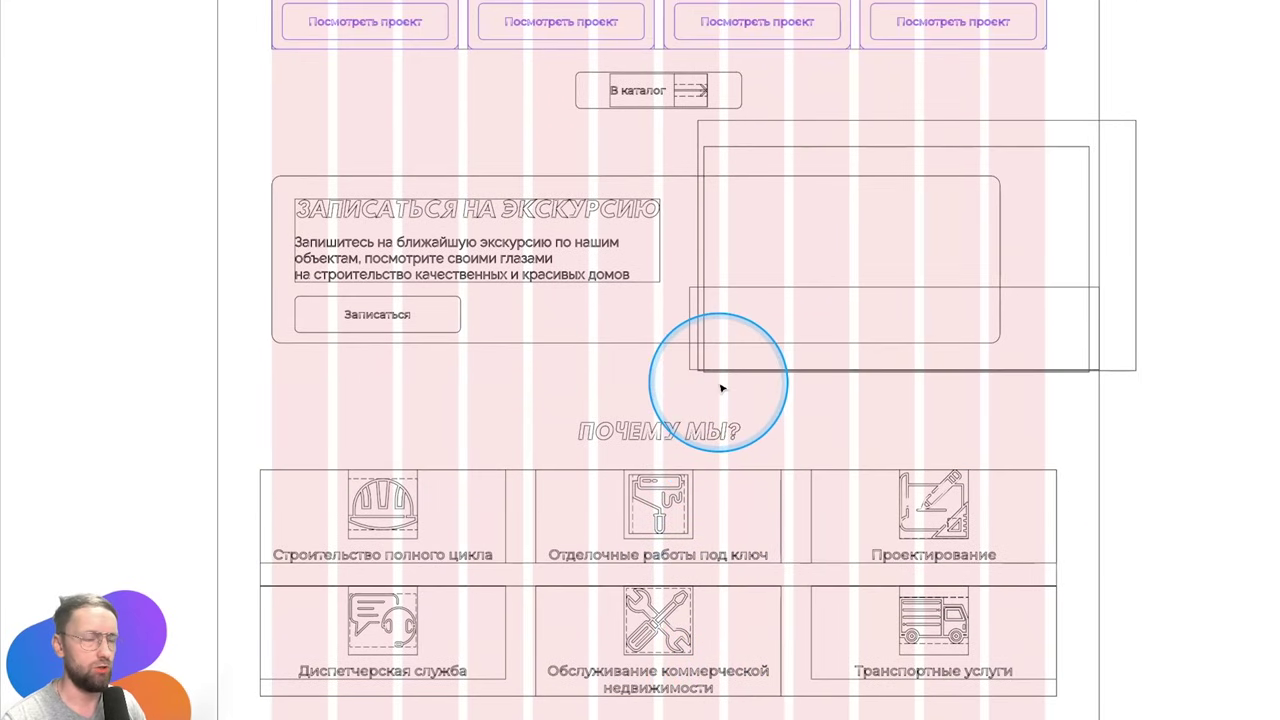
{"action": "scroll", "coordinate": [721, 389], "scroll_direction": "up", "scroll_amount": 4}
{"action": "scroll", "coordinate": [721, 389], "scroll_direction": "up", "scroll_amount": 3}
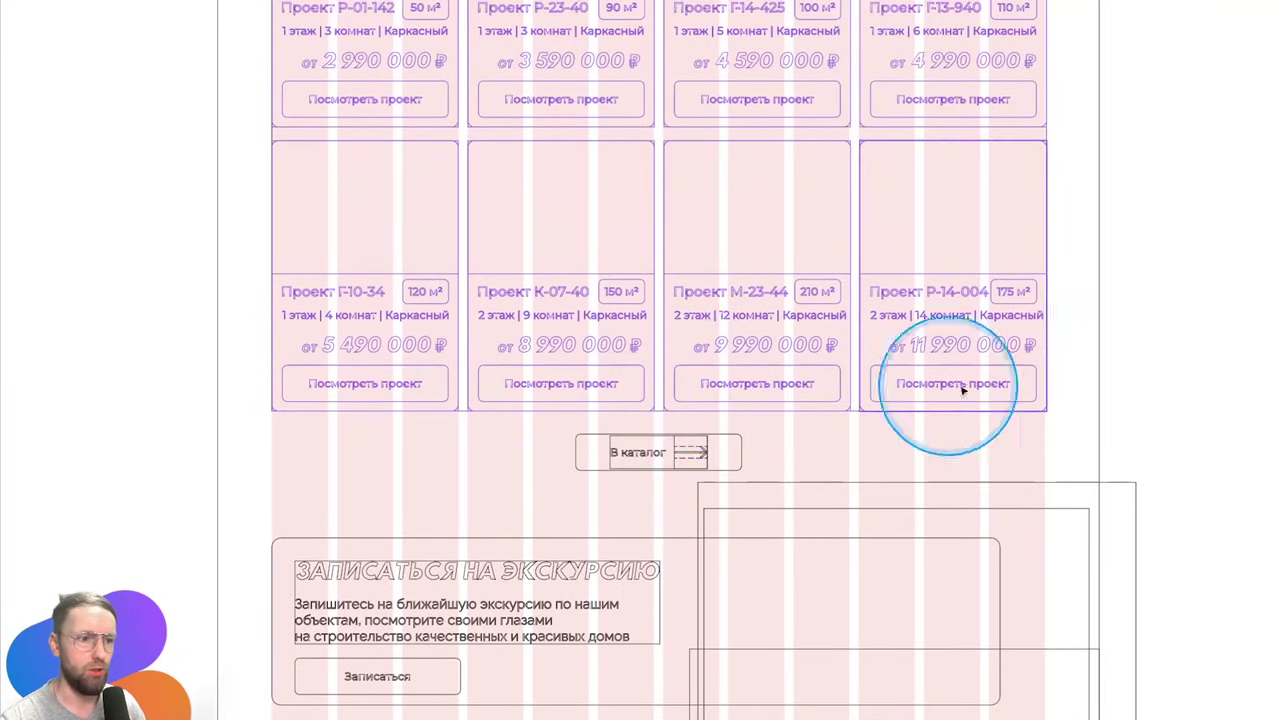
{"action": "key", "text": "ctrl+y"}
{"action": "key", "text": "ctrl+shift+4"}
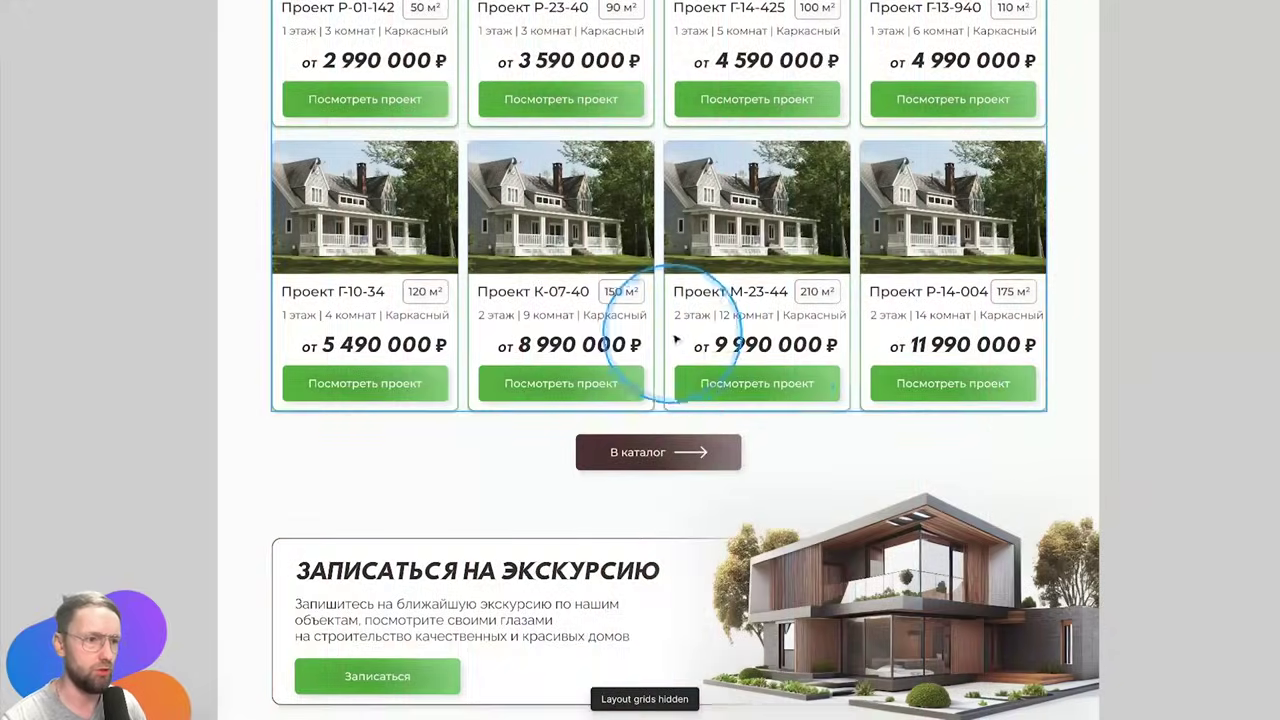
{"action": "scroll", "coordinate": [686, 257], "scroll_direction": "down", "scroll_amount": 2}
Pan down to the request form, map and footer and select the map block
{"action": "scroll", "coordinate": [671, 314], "scroll_direction": "up", "scroll_amount": 10}
{"action": "scroll", "coordinate": [697, 501], "scroll_direction": "up", "scroll_amount": 1}
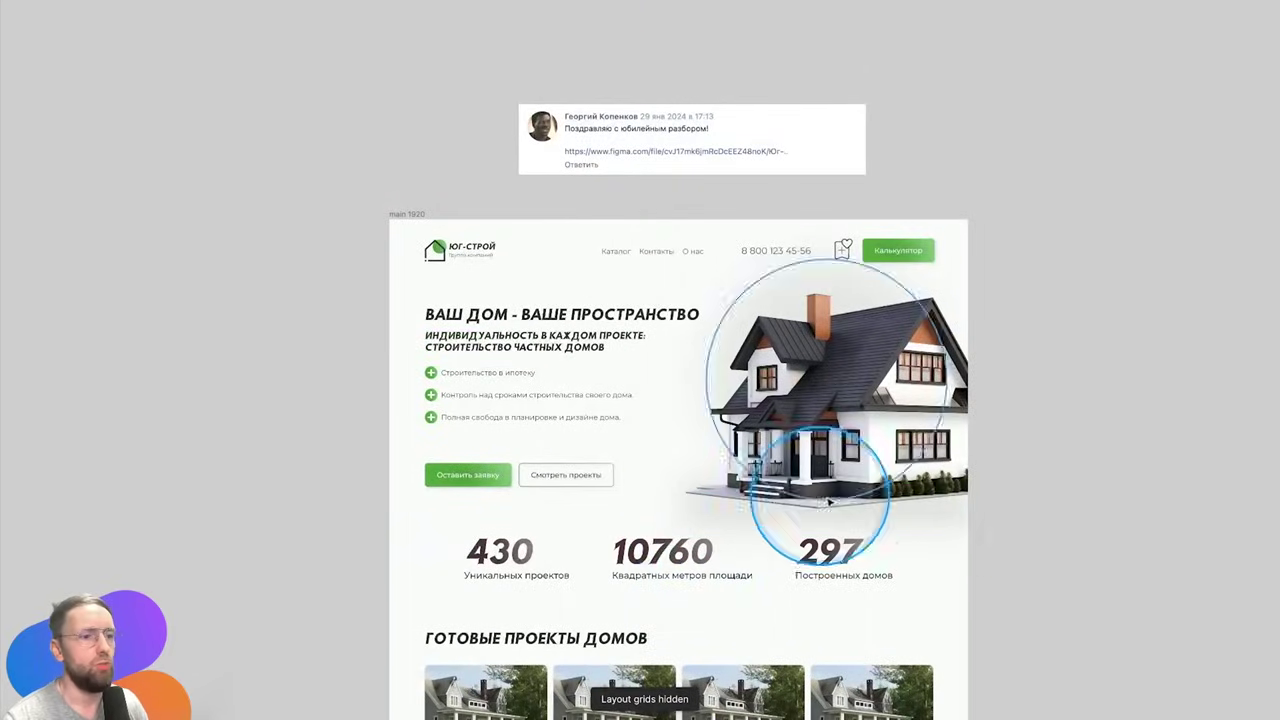
{"action": "scroll", "coordinate": [829, 457], "scroll_direction": "down", "scroll_amount": 2}
{"action": "scroll", "coordinate": [700, 343], "scroll_direction": "down", "scroll_amount": 5}
{"action": "scroll", "coordinate": [671, 571], "scroll_direction": "down", "scroll_amount": 3}
{"action": "scroll", "coordinate": [671, 530], "scroll_direction": "down", "scroll_amount": 3}
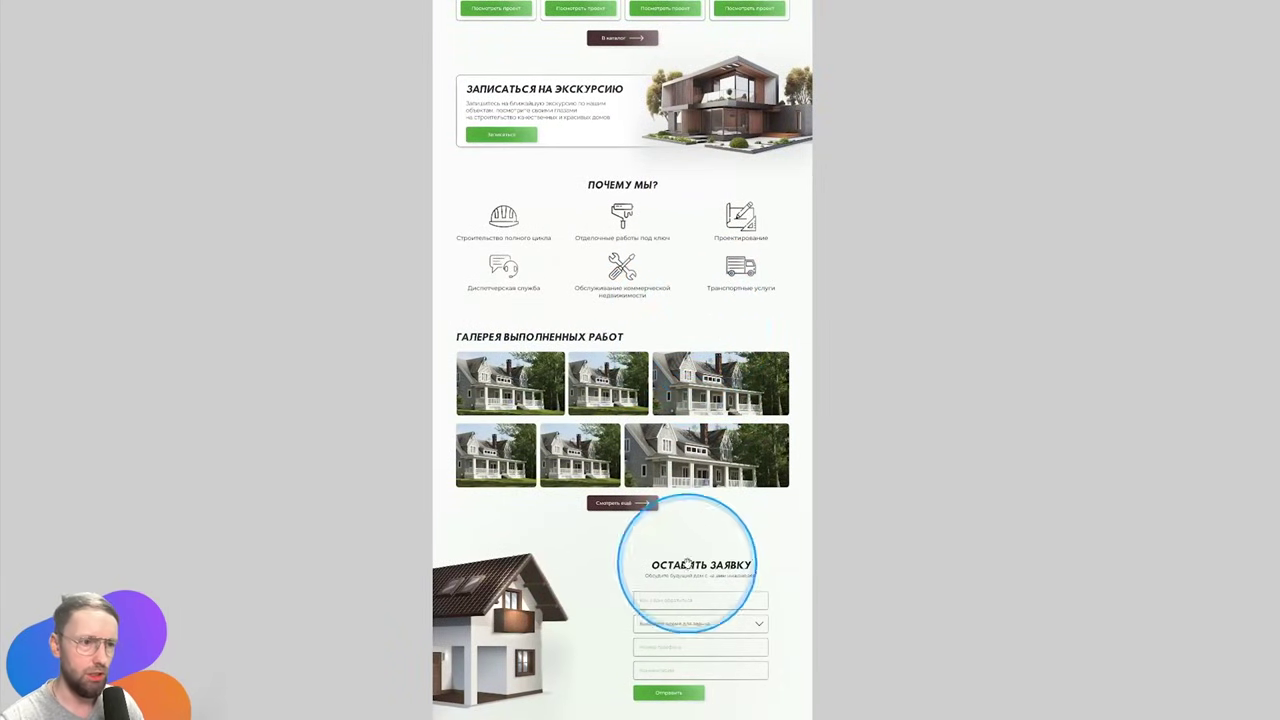
{"action": "left_click_drag", "start_coordinate": [686, 545], "coordinate": [673, 137]}
{"action": "left_click", "coordinate": [686, 374]}
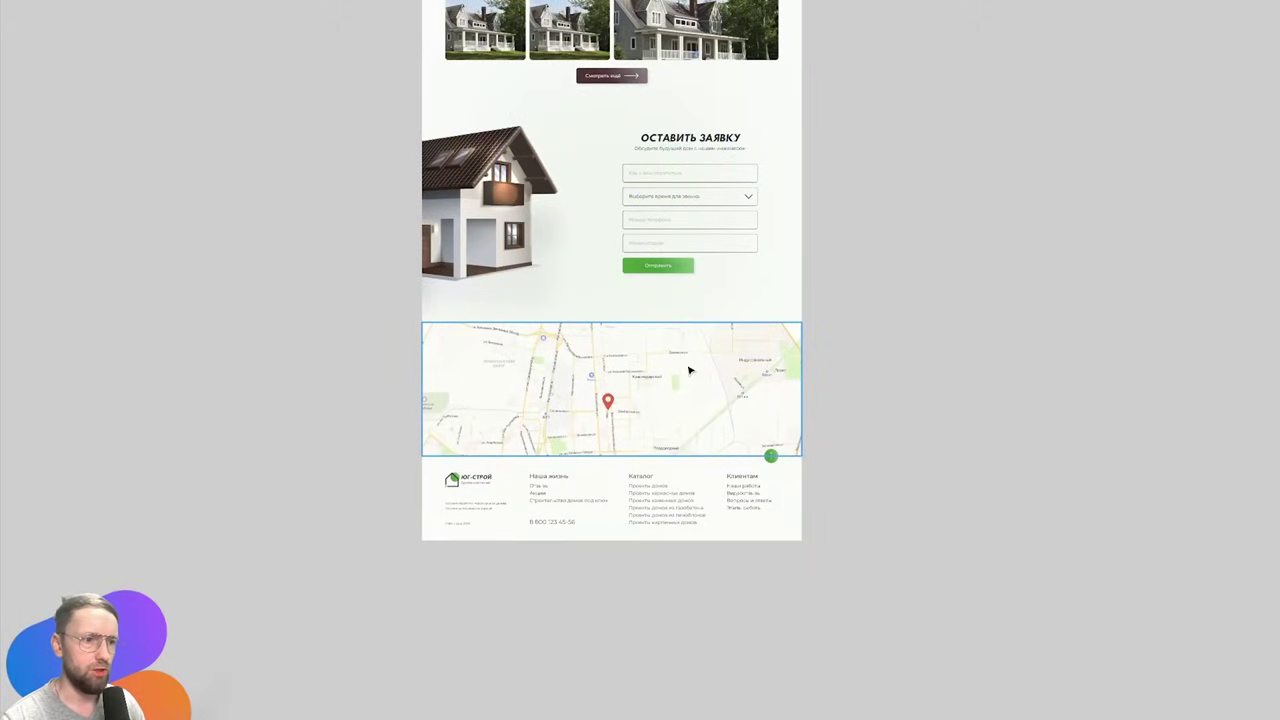
Switch to outline view and scroll back up and across the main 1920 frame
{"action": "scroll", "coordinate": [656, 469], "scroll_direction": "up", "scroll_amount": 2}
{"action": "scroll", "coordinate": [720, 420], "scroll_direction": "down", "scroll_amount": 1}
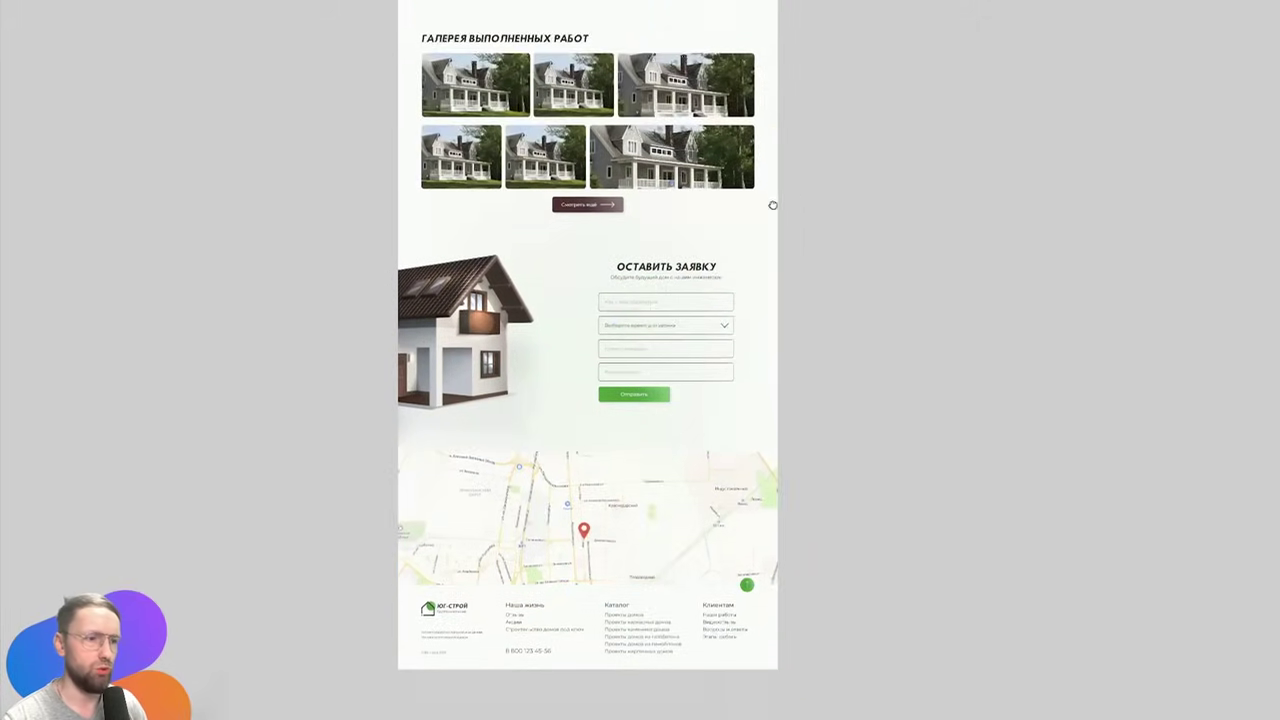
{"action": "key", "text": "ctrl+y"}
{"action": "key", "text": "ctrl+y"}
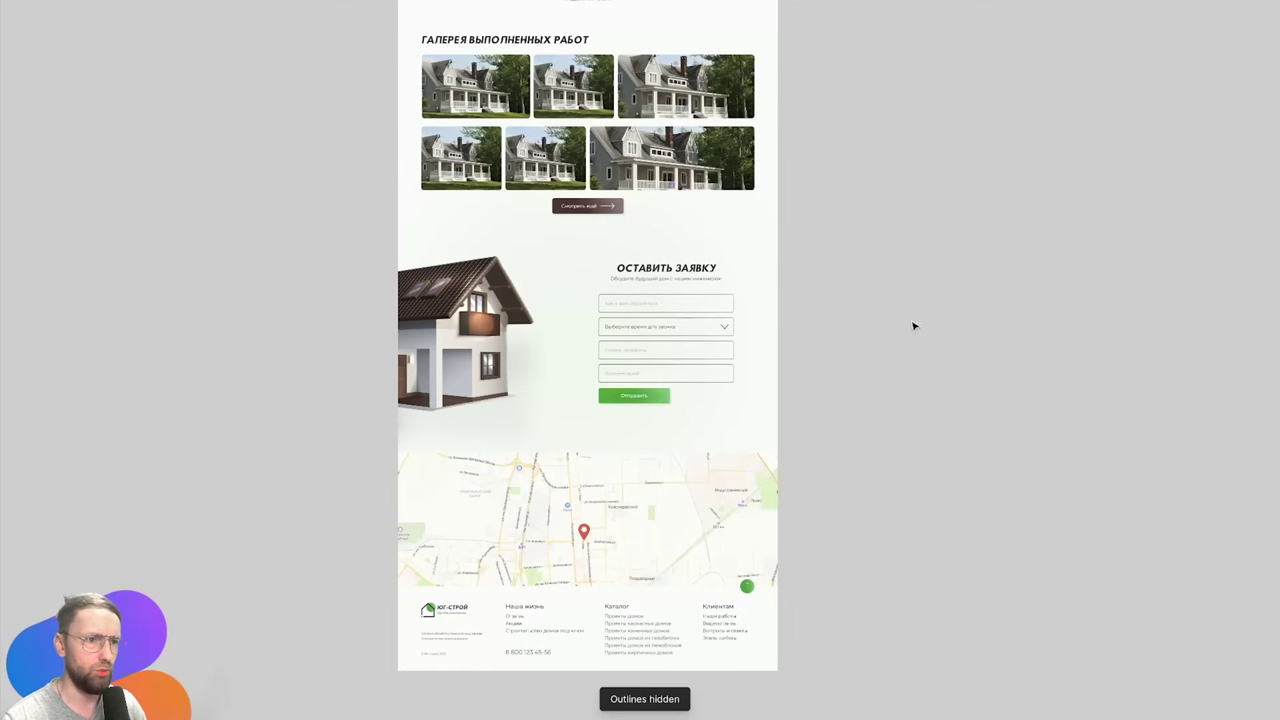
{"action": "scroll", "coordinate": [837, 165], "scroll_direction": "up", "scroll_amount": 10}
{"action": "scroll", "coordinate": [766, 374], "scroll_direction": "up", "scroll_amount": 2}
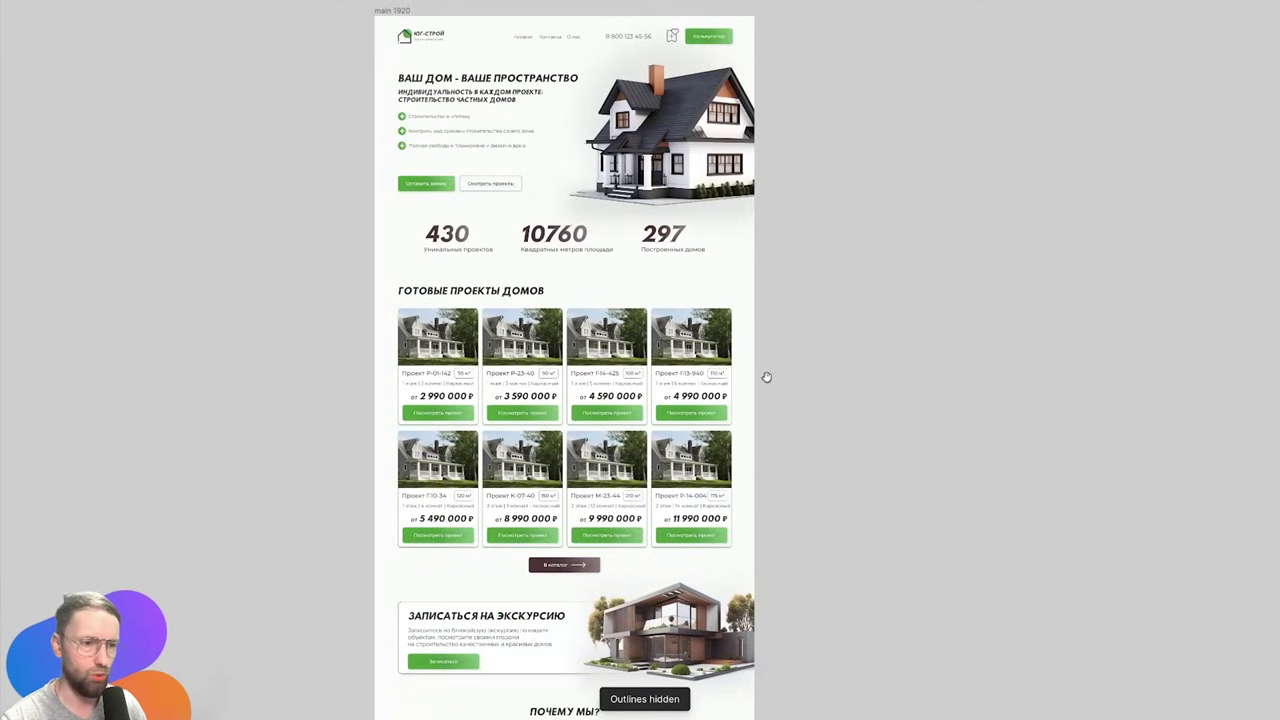
{"action": "scroll", "coordinate": [720, 390], "scroll_direction": "up", "scroll_amount": 2}
{"action": "scroll", "coordinate": [700, 400], "scroll_direction": "right", "scroll_amount": 2}
Duplicate the main 1920 frame beside the original as main 1921 and select the copy
{"action": "left_click_drag", "start_coordinate": [241, 178], "coordinate": [658, 180]}
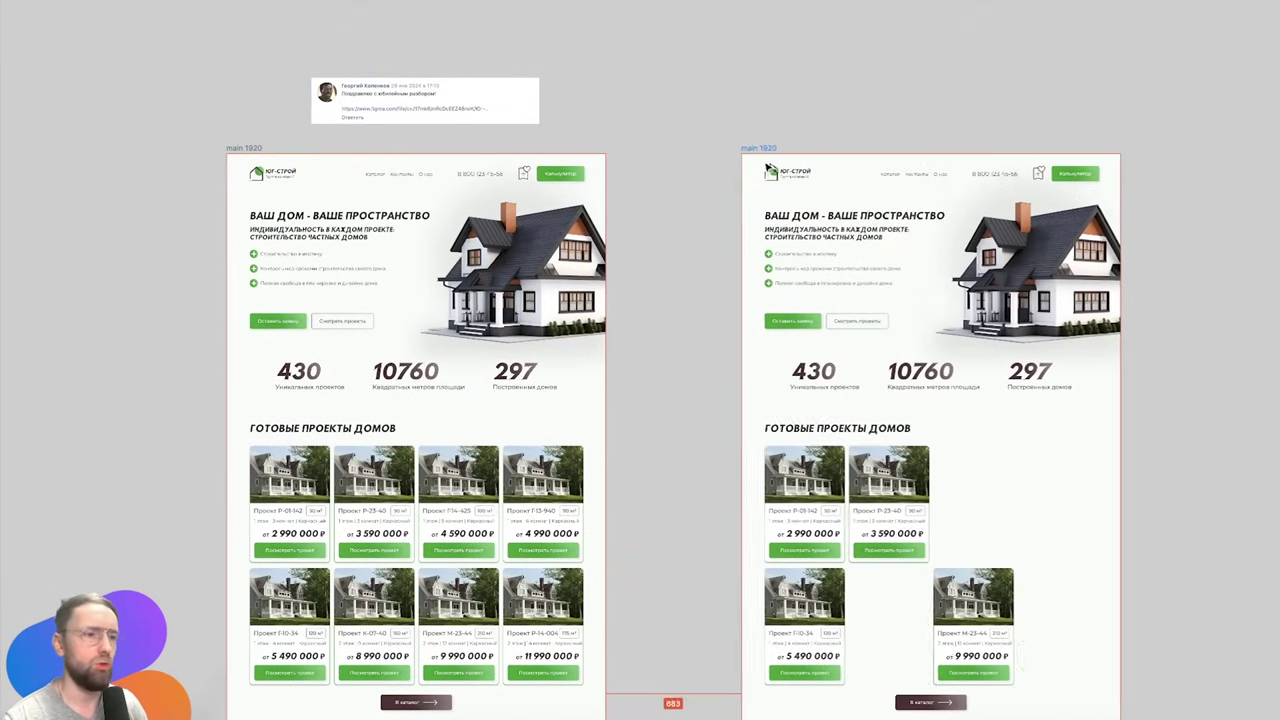
{"action": "key", "text": "Escape"}
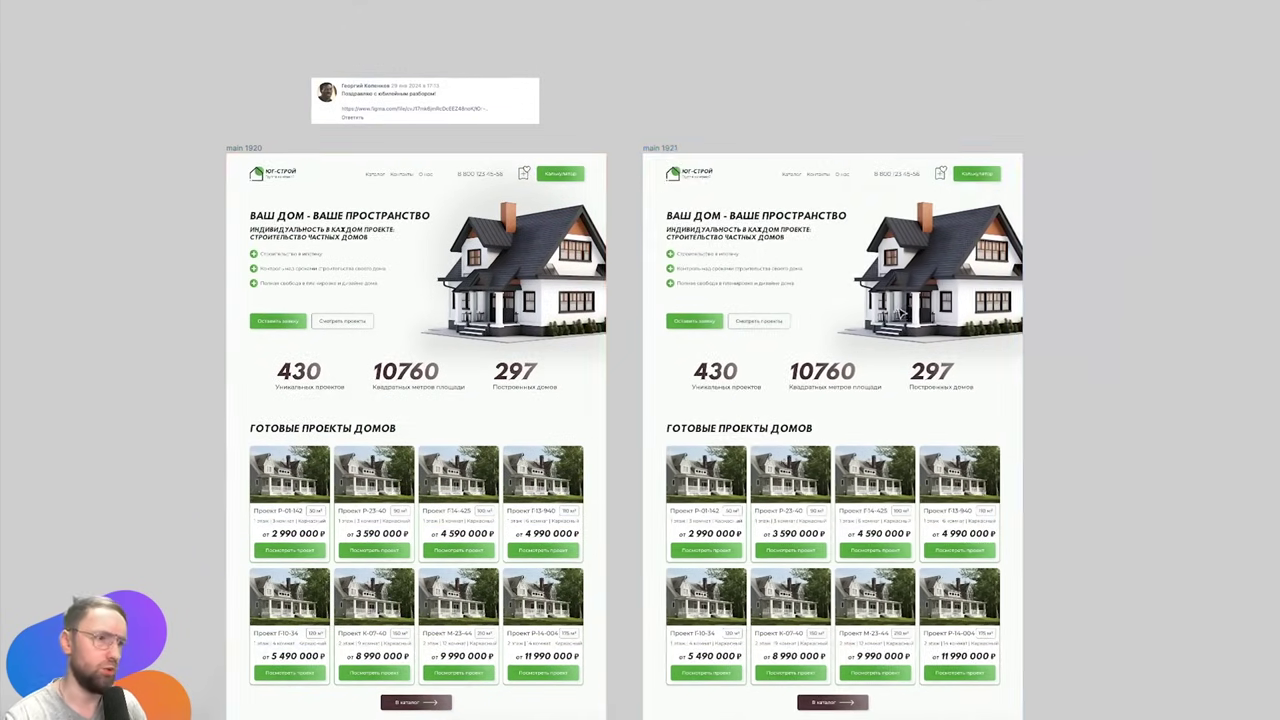
{"action": "left_click", "coordinate": [902, 312]}
{"action": "key", "text": "ctrl+backslash"}
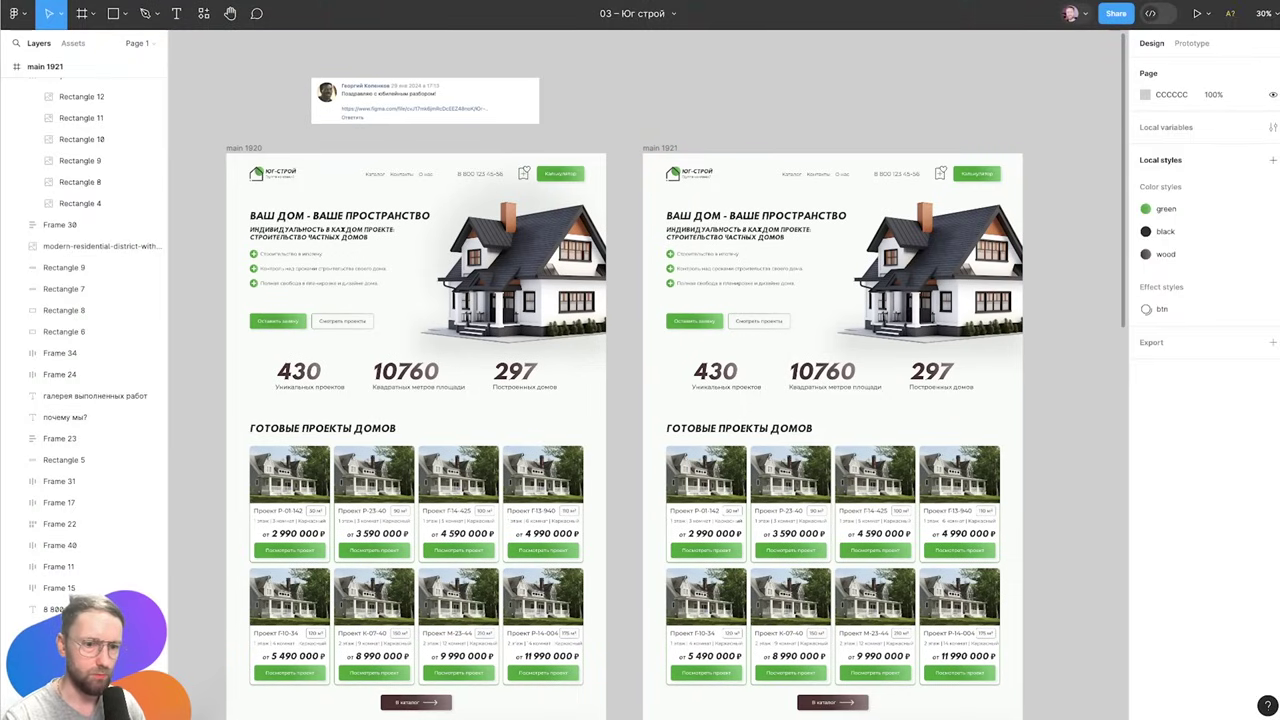
{"action": "scroll", "coordinate": [90, 350], "scroll_direction": "up", "scroll_amount": 5}
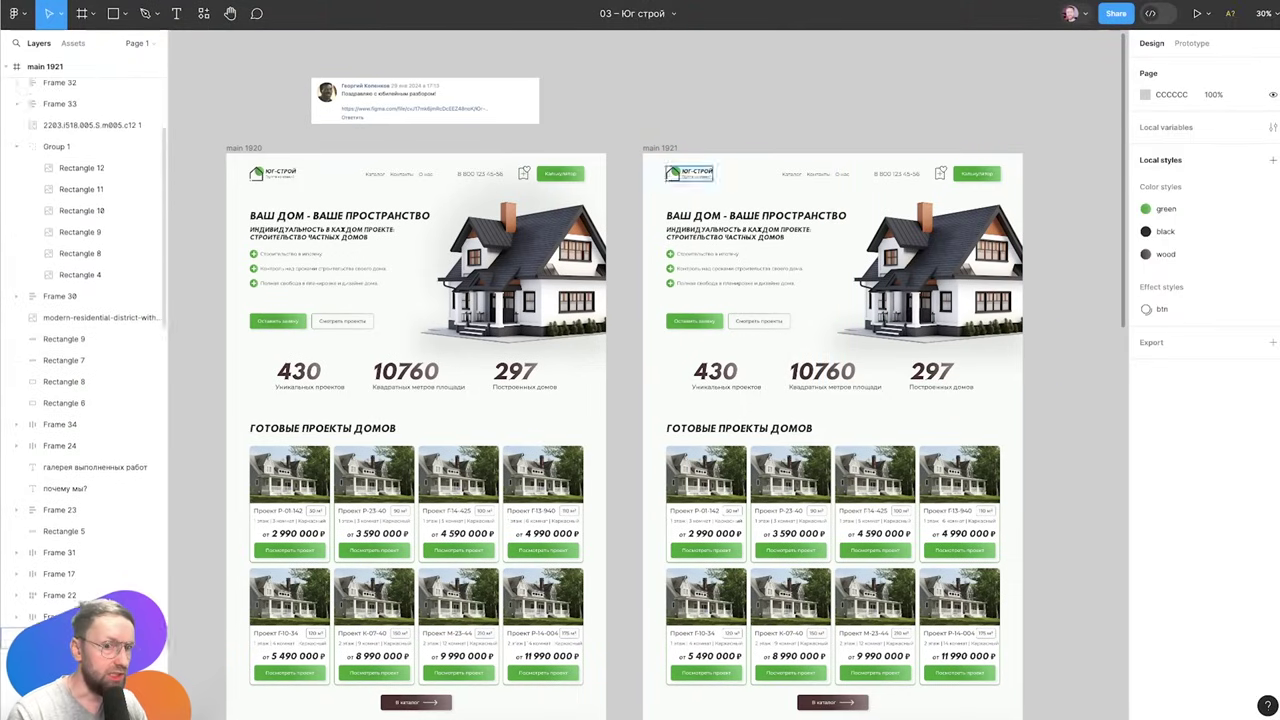
{"action": "scroll", "coordinate": [90, 600], "scroll_direction": "down", "scroll_amount": 2}
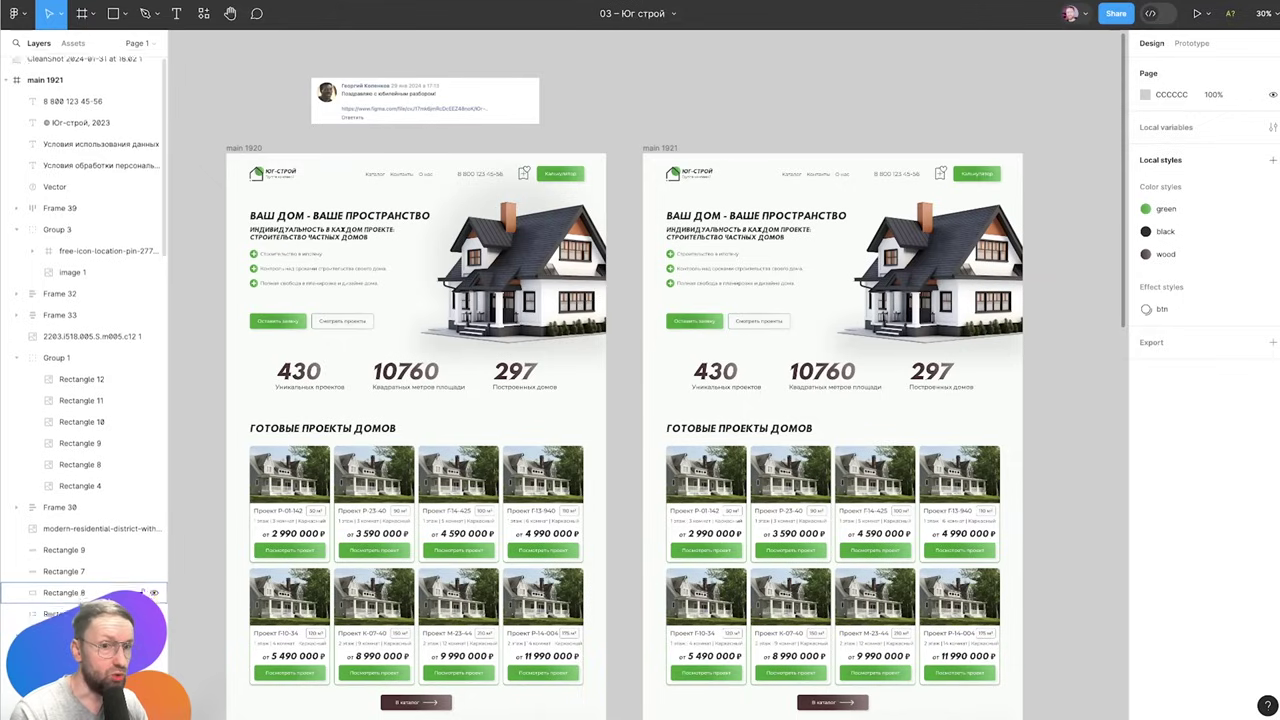
{"action": "scroll", "coordinate": [90, 580], "scroll_direction": "down", "scroll_amount": 3}
{"action": "scroll", "coordinate": [91, 570], "scroll_direction": "down", "scroll_amount": 3}
{"action": "scroll", "coordinate": [92, 565], "scroll_direction": "down", "scroll_amount": 3}
{"action": "scroll", "coordinate": [92, 562], "scroll_direction": "down", "scroll_amount": 1}
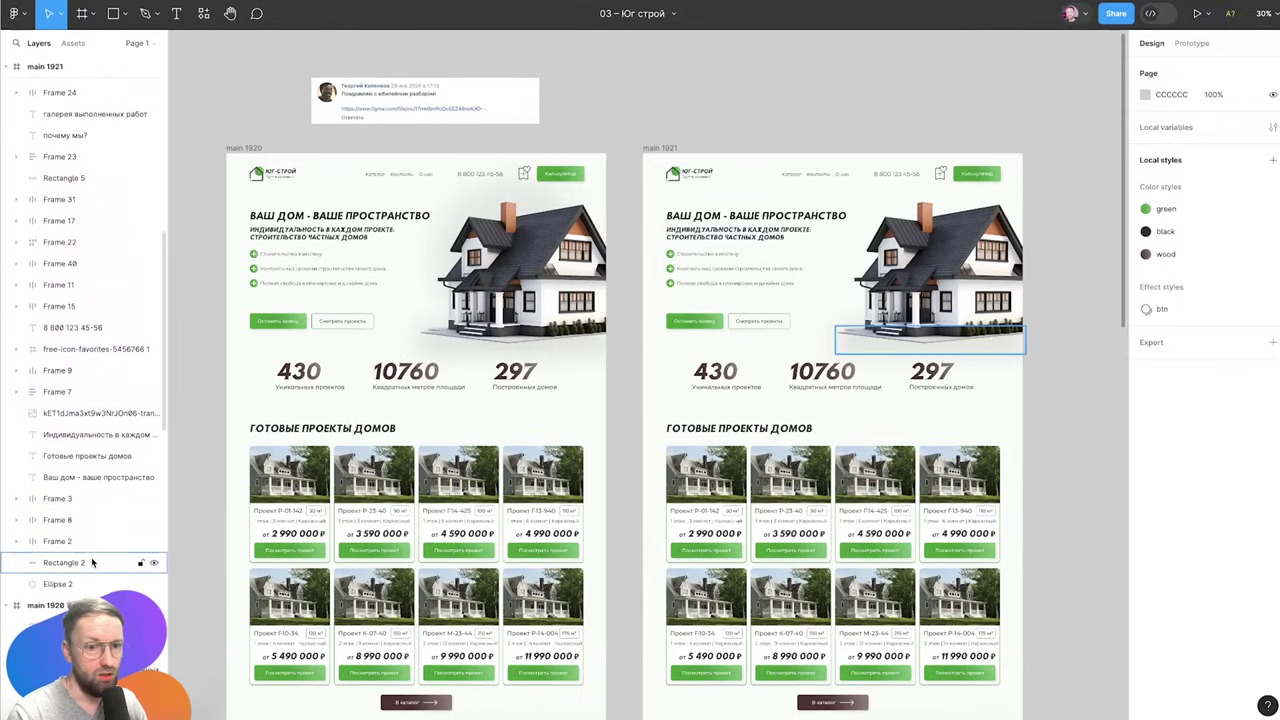
Delete the house image and both hero buttons from main 1921
{"action": "left_click", "coordinate": [95, 413]}
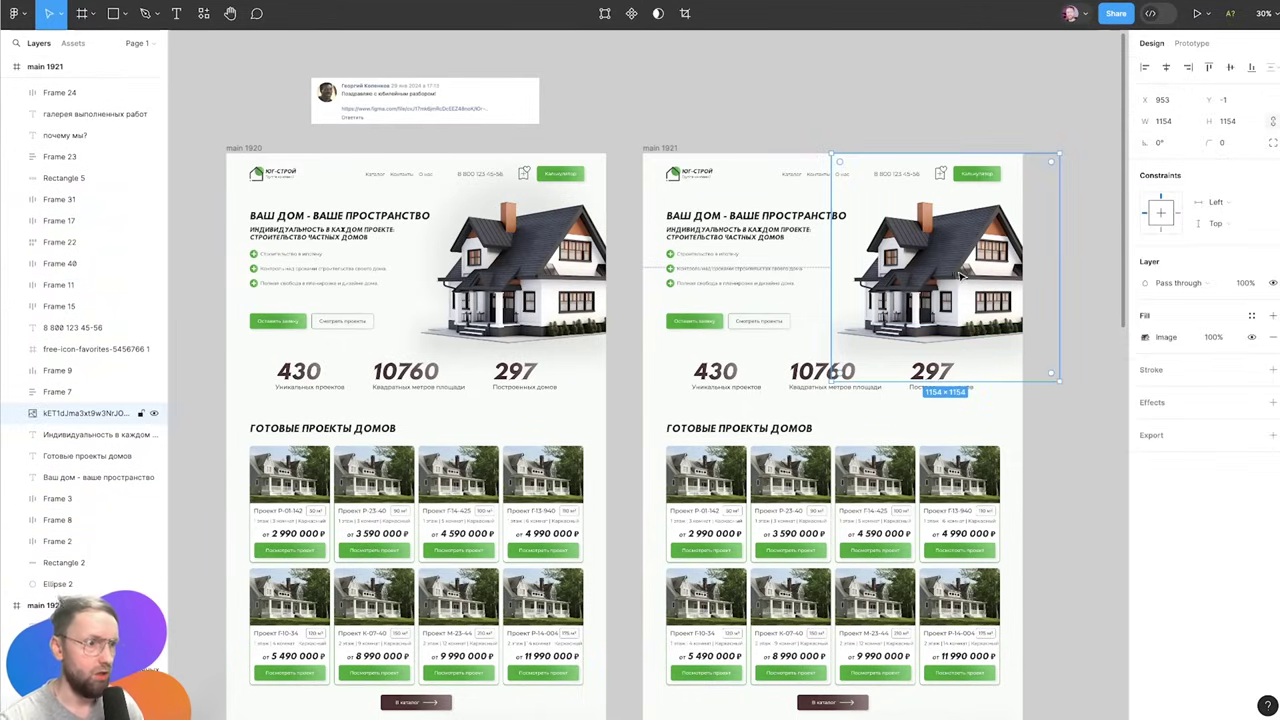
{"action": "key", "text": "Delete"}
{"action": "left_click", "coordinate": [757, 277]}
{"action": "left_click", "coordinate": [742, 323]}
{"action": "key", "text": "Delete"}
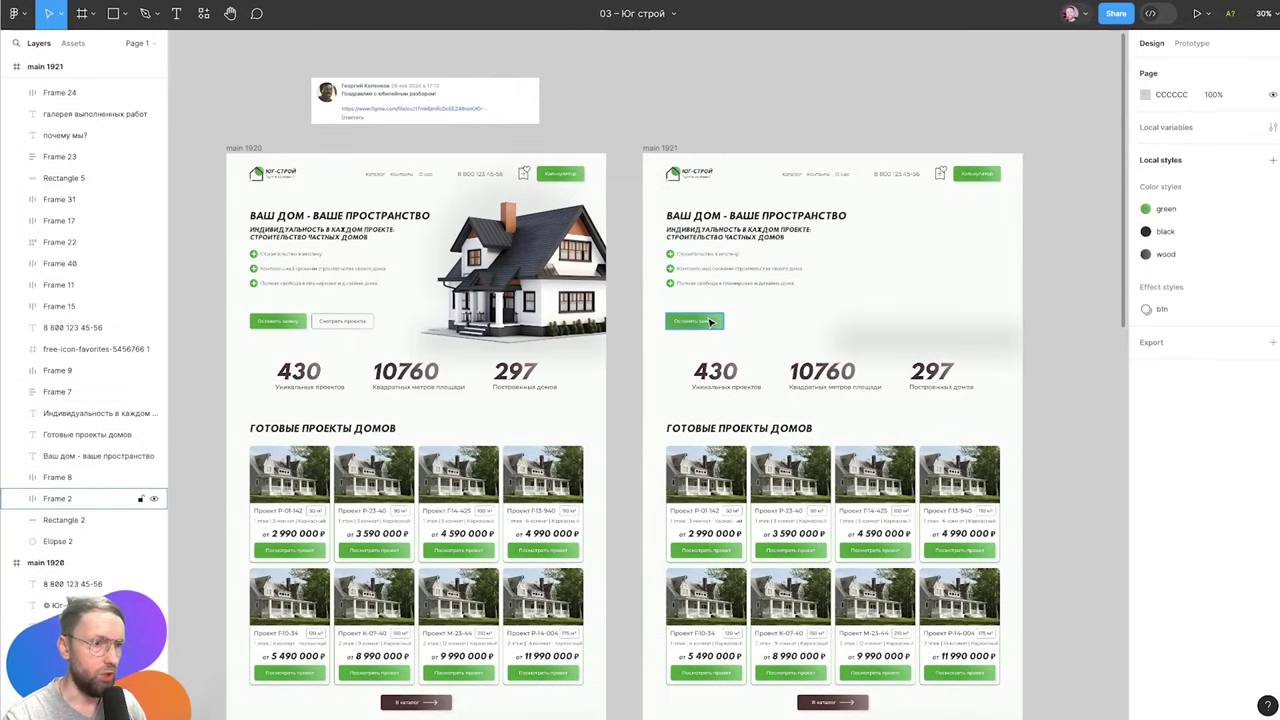
{"action": "left_click", "coordinate": [695, 321]}
{"action": "key", "text": "Delete"}
Cut the hero heading and subheading from main 1921 and paste them outside the frame
{"action": "left_click", "coordinate": [748, 266]}
{"action": "left_click", "coordinate": [750, 232], "text": "shift"}
{"action": "key", "text": "ctrl+x"}
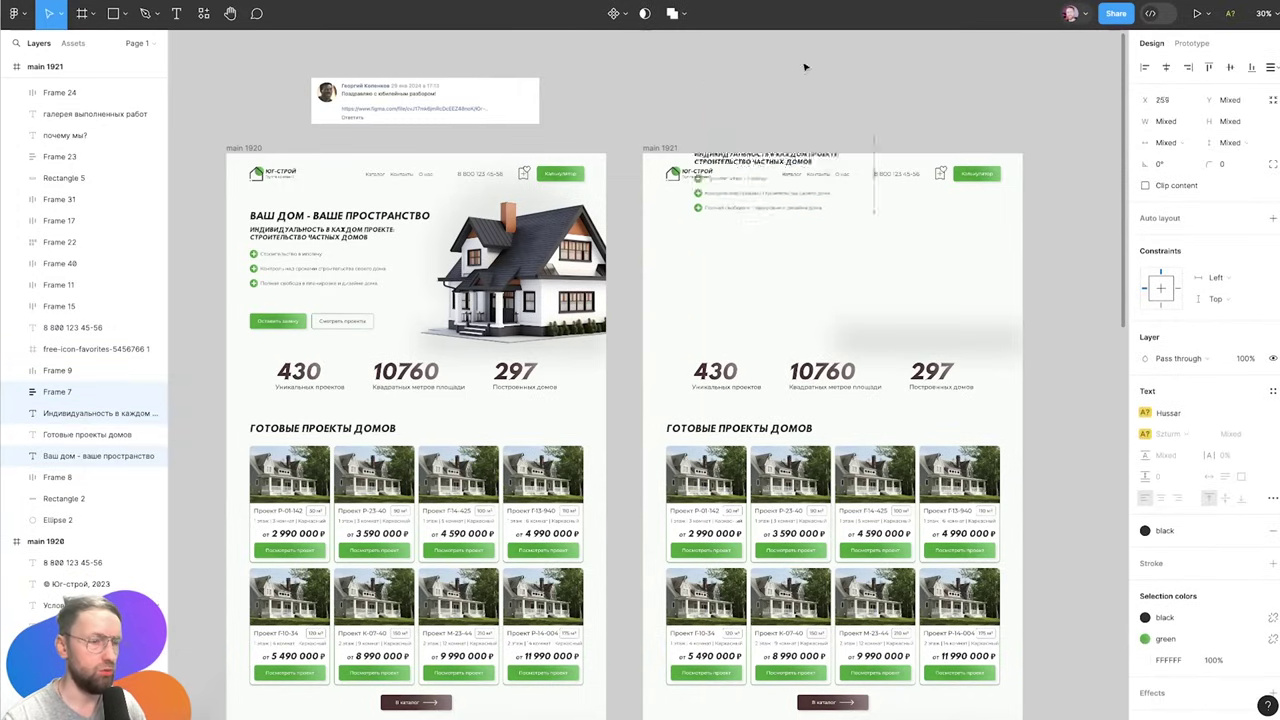
{"action": "key", "text": "ctrl+v"}
{"action": "scroll", "coordinate": [600, 320], "scroll_direction": "up", "scroll_amount": 5}
Paste a house photo beside the right mockup and delete the stats row
{"action": "key", "text": "ctrl+backslash"}
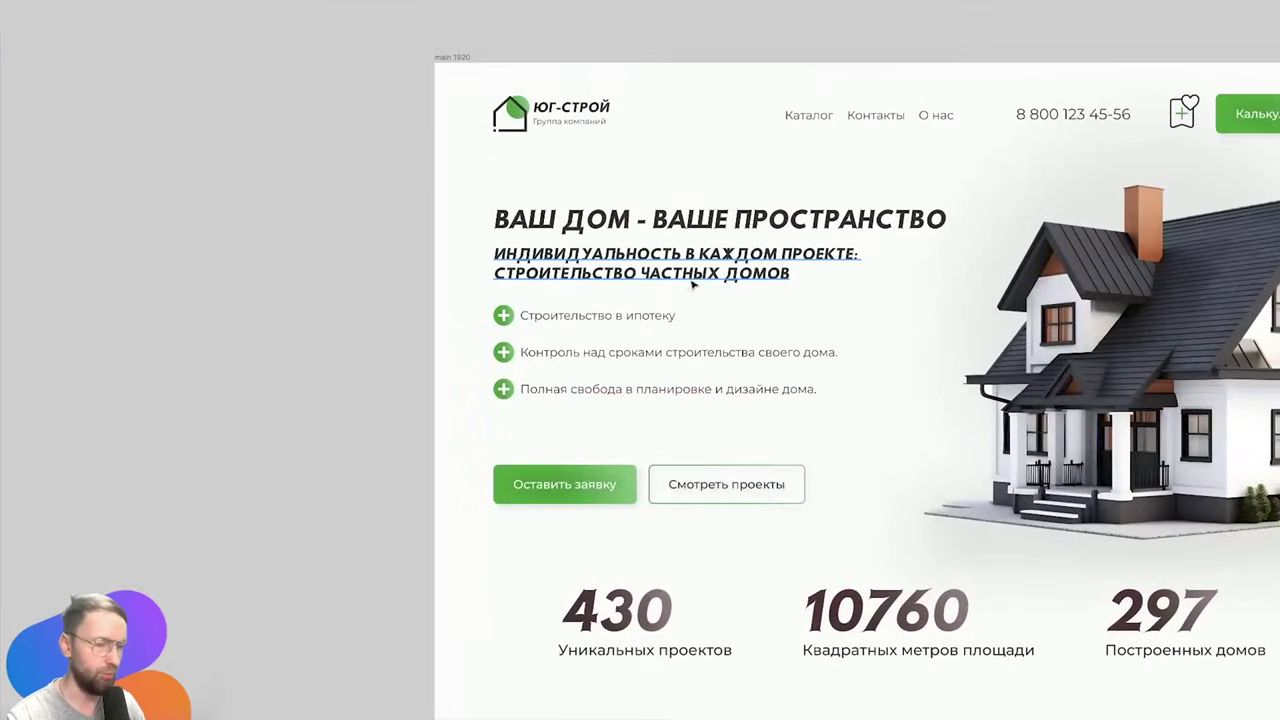
{"action": "scroll", "coordinate": [646, 205], "scroll_direction": "right", "scroll_amount": 5}
{"action": "scroll", "coordinate": [646, 205], "scroll_direction": "down", "scroll_amount": 1}
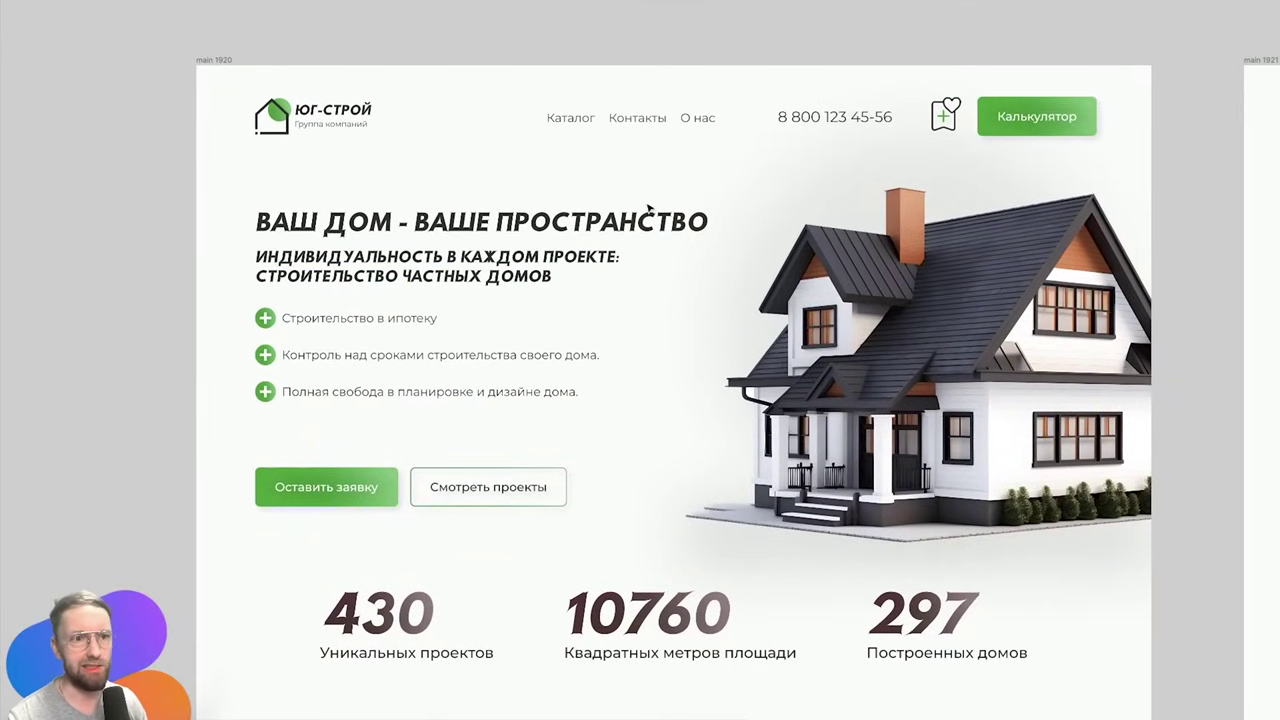
{"action": "left_click", "coordinate": [482, 223]}
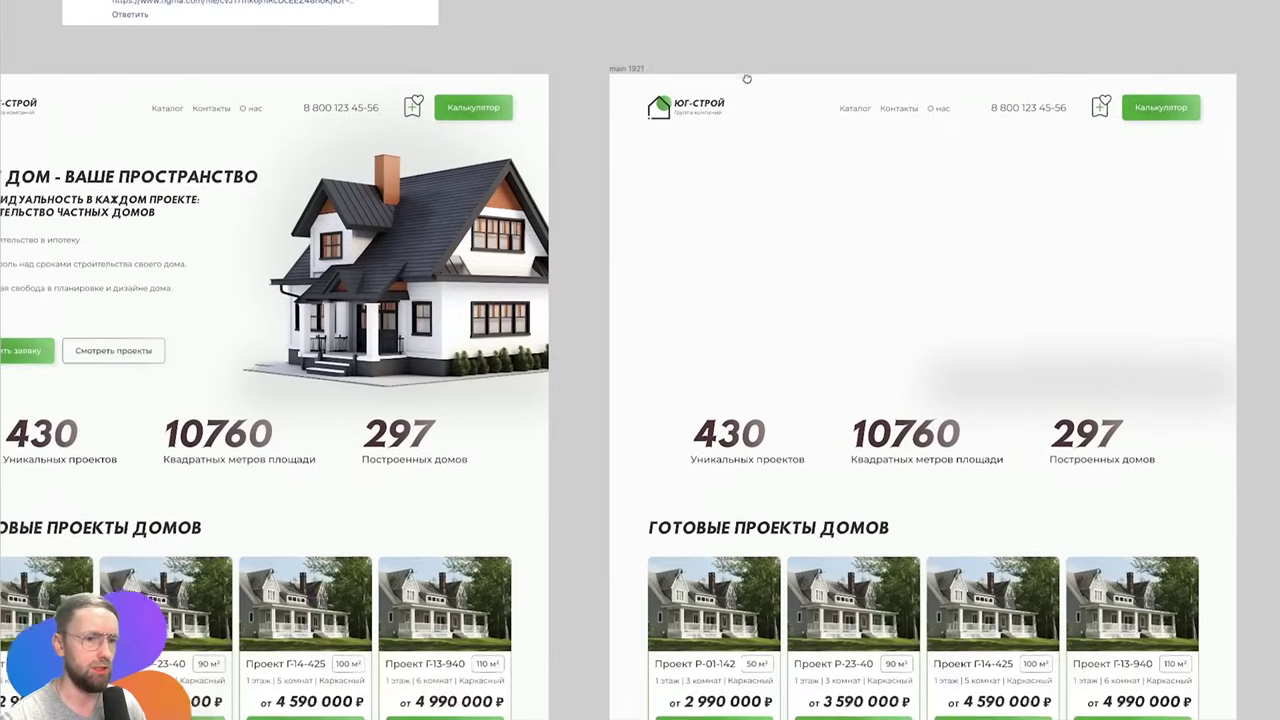
{"action": "key", "text": "ctrl+v"}
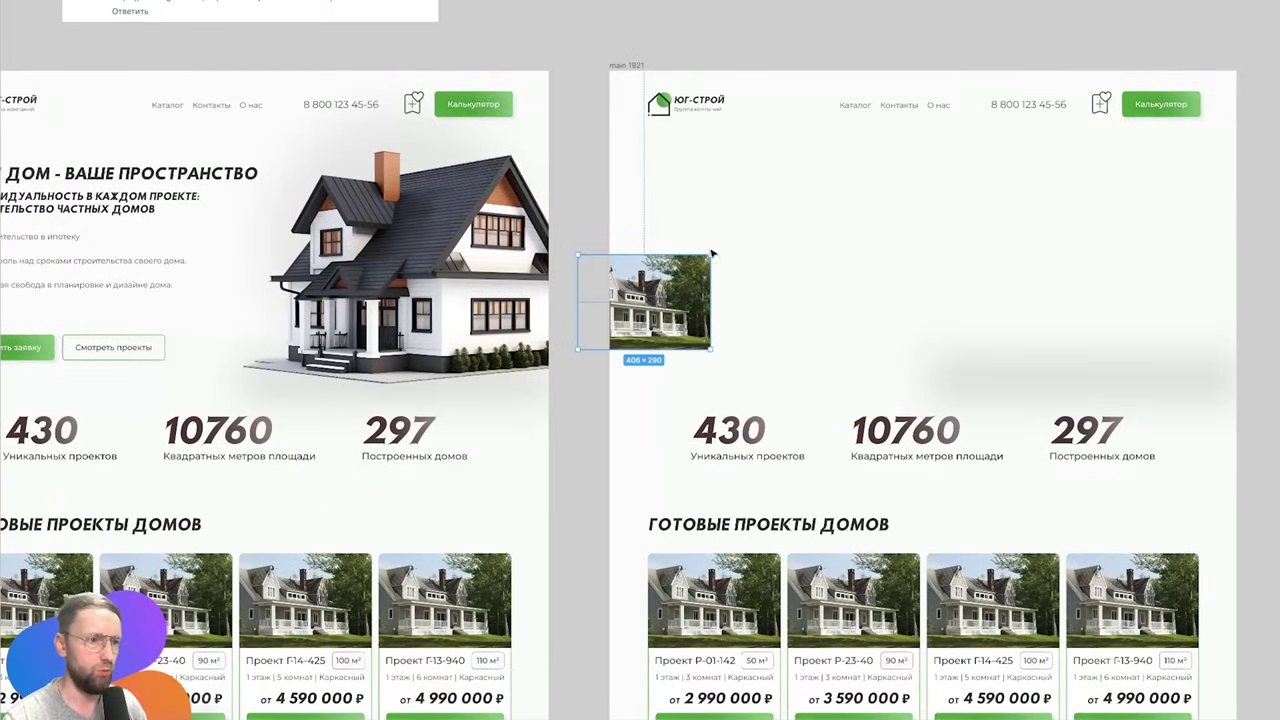
{"action": "left_click", "coordinate": [795, 433]}
{"action": "key", "text": "Delete"}
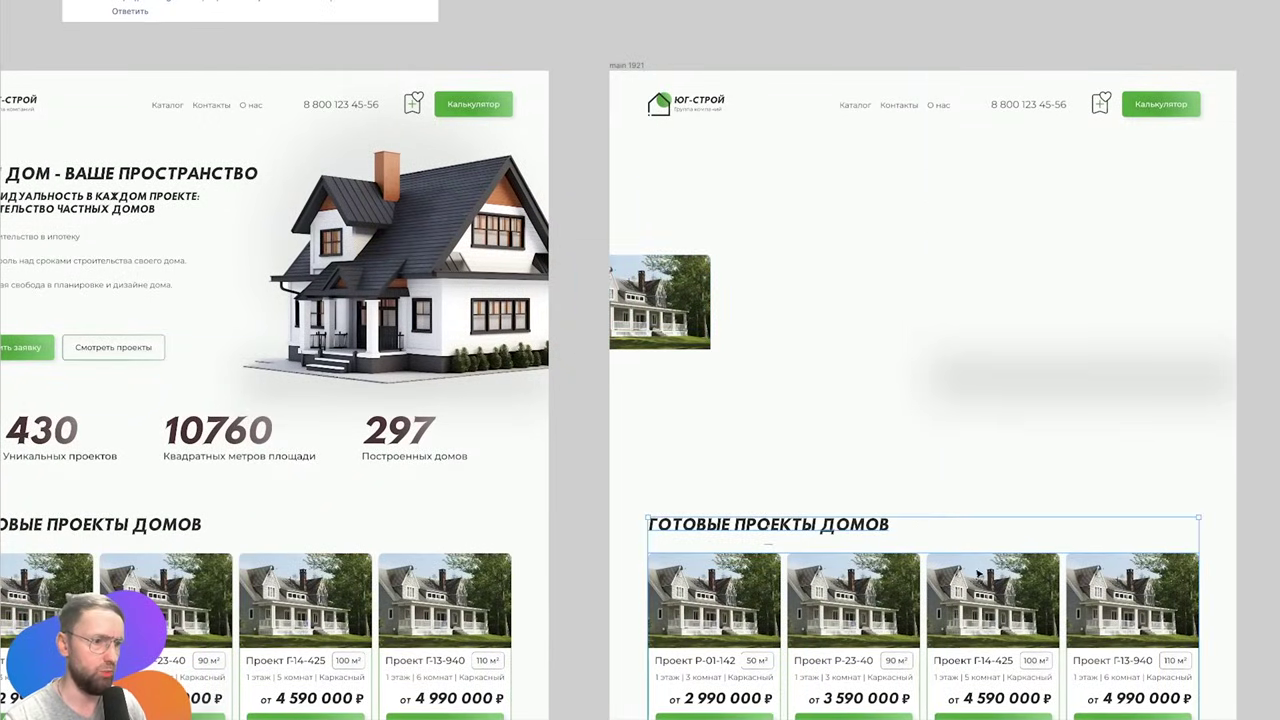
Move the house photo into main 1921 and size it to 1920 × 1000
{"action": "left_click", "coordinate": [1022, 344]}
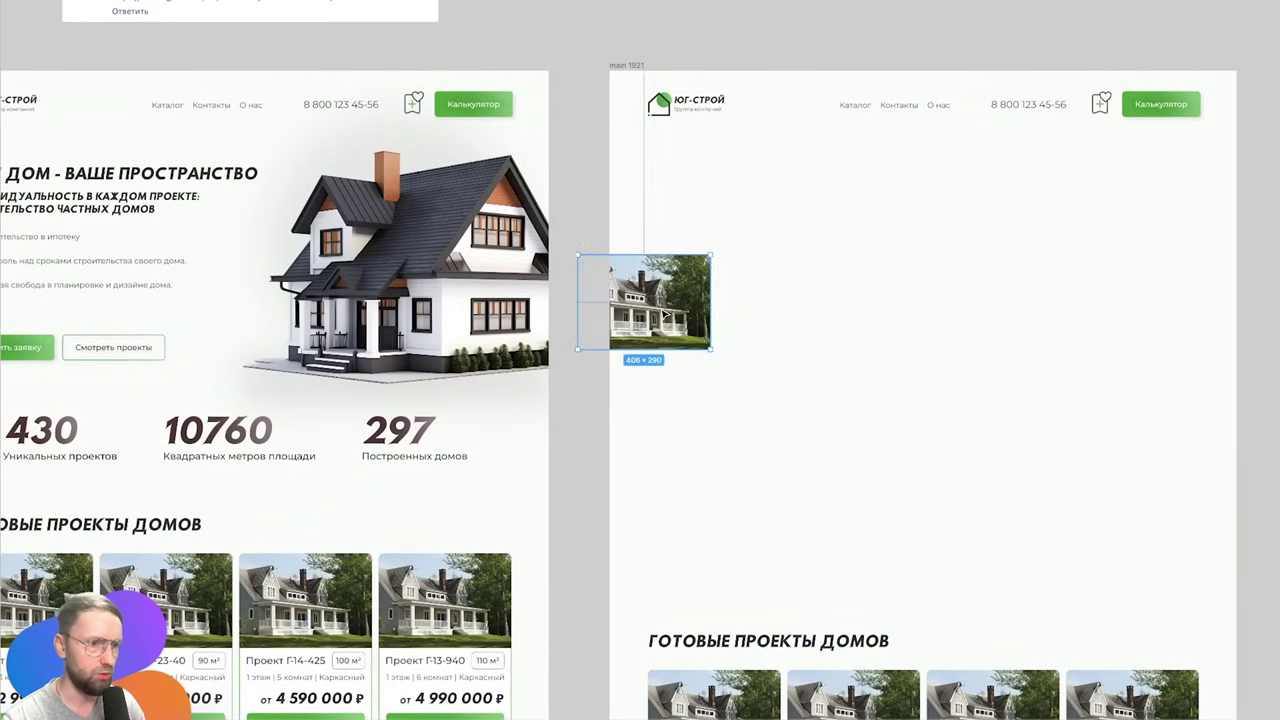
{"action": "mouse_move", "coordinate": [664, 315]}
{"action": "left_mouse_down"}
{"action": "mouse_move", "coordinate": [807, 291]}
{"action": "mouse_move", "coordinate": [695, 242]}
{"action": "left_mouse_up"}
{"action": "key", "text": "ctrl+backslash"}
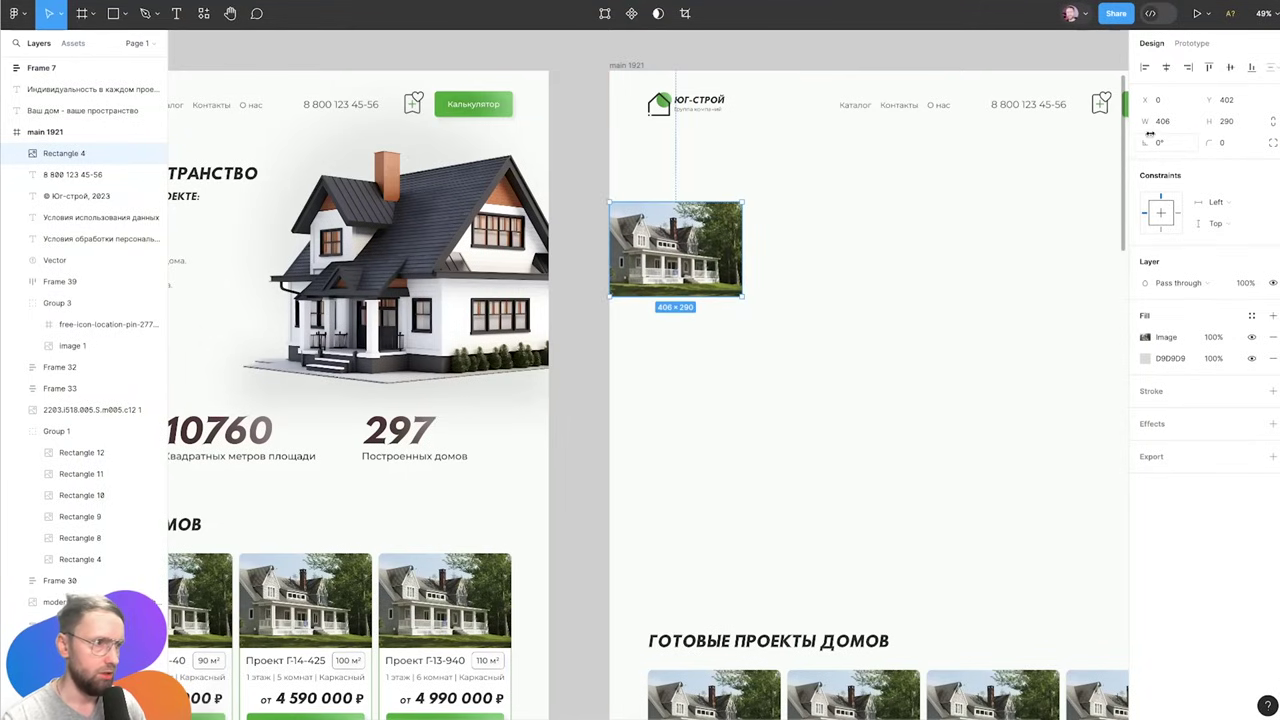
{"action": "type", "text": "1920"}
{"action": "key", "text": "Return"}
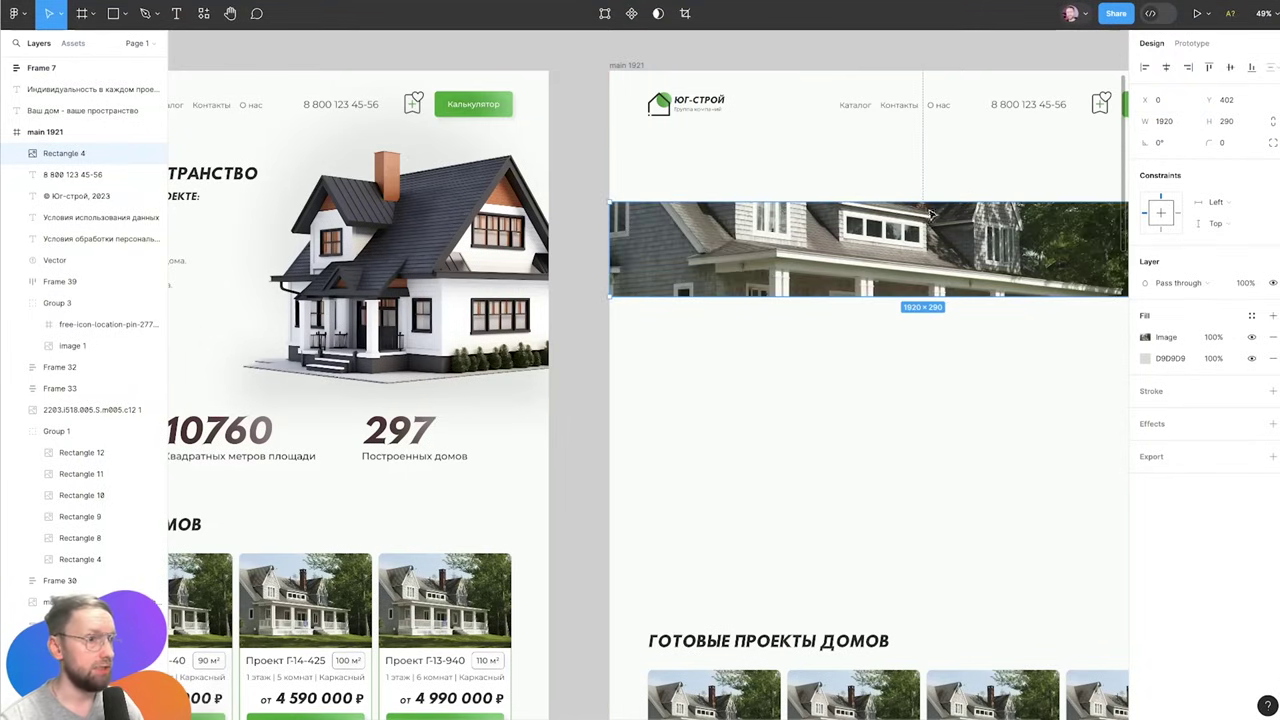
{"action": "left_click_drag", "start_coordinate": [874, 293], "coordinate": [878, 561]}
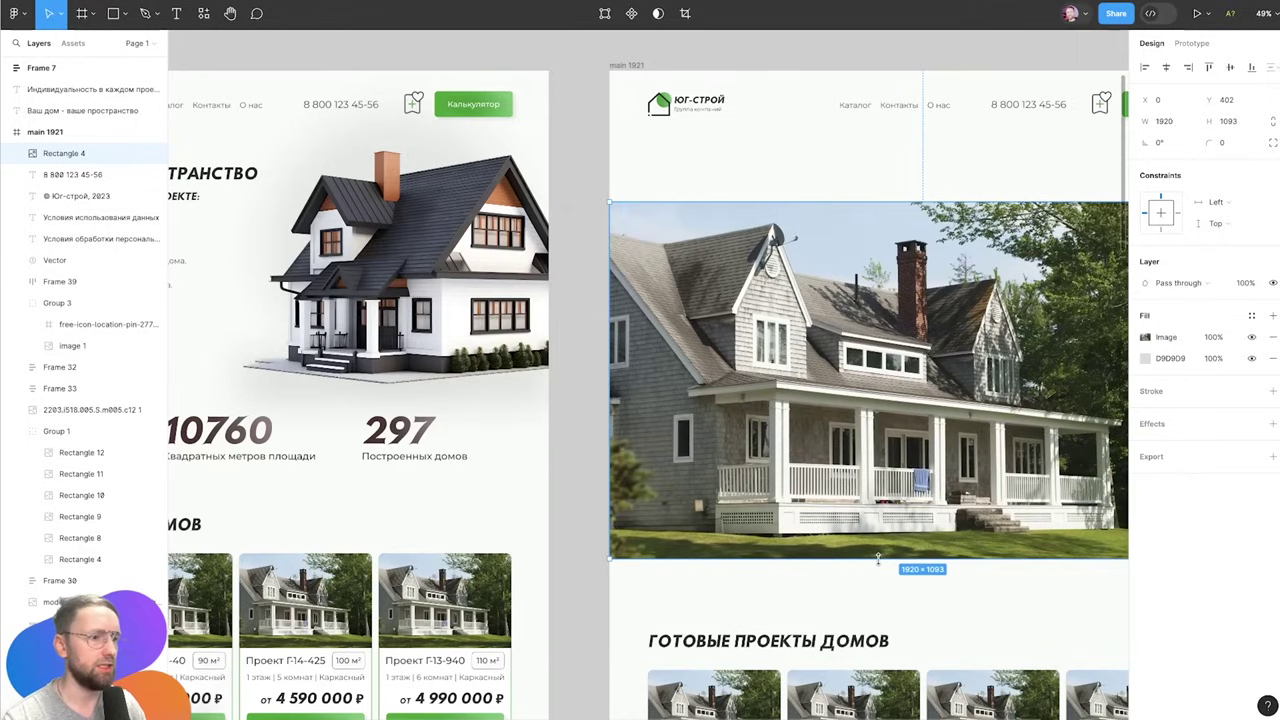
{"action": "key", "text": "Up"}
{"action": "key", "text": "Up"}
{"action": "key", "text": "Up"}
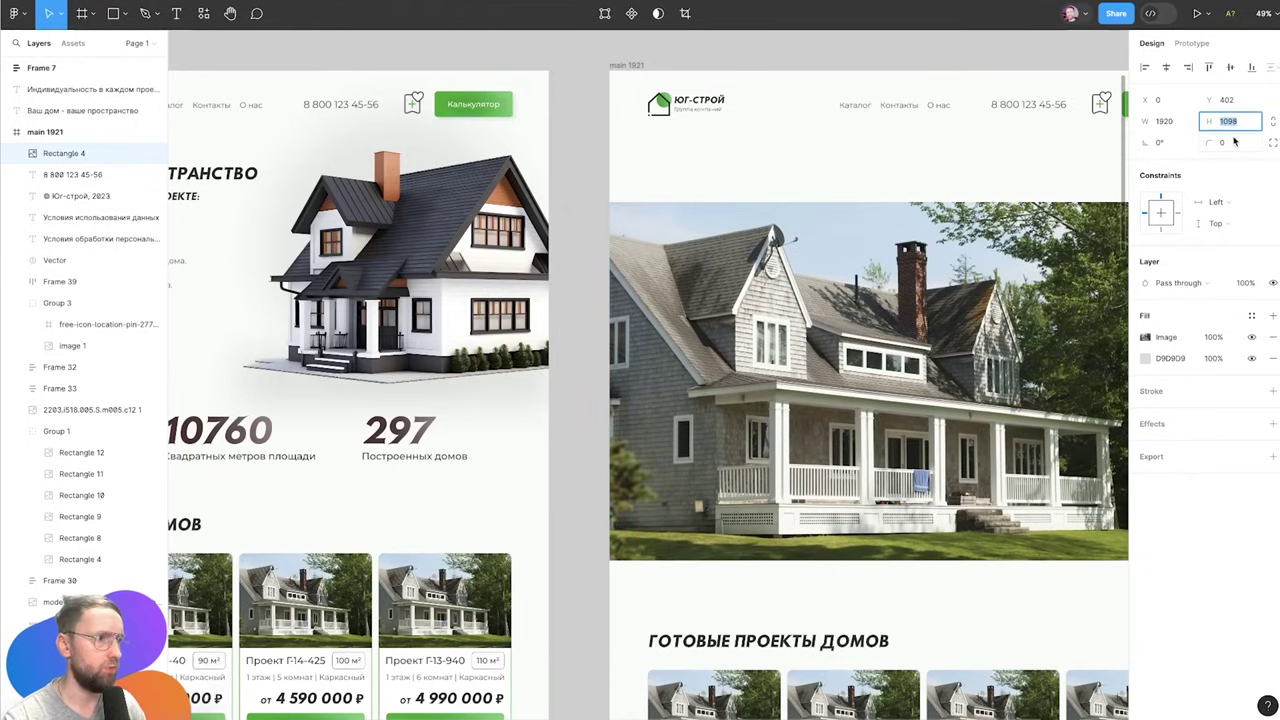
{"action": "type", "text": "1000"}
{"action": "key", "text": "Return"}
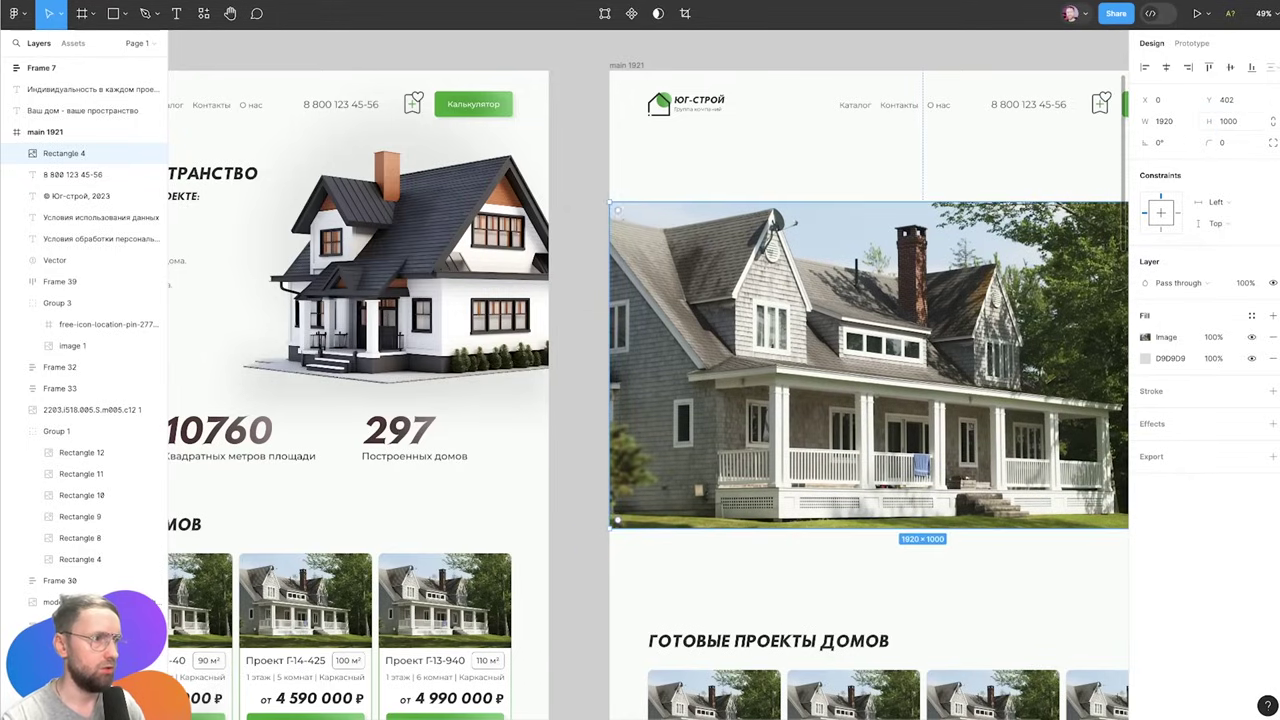
{"action": "key", "text": "Escape"}
{"action": "scroll", "coordinate": [825, 150], "scroll_direction": "up", "scroll_amount": 2}
{"action": "key", "text": "ctrl+z"}
Move the main heading into main 1921, scale it 1.7×, and nudge it up in the hero
{"action": "scroll", "coordinate": [748, 162], "scroll_direction": "up", "scroll_amount": 4}
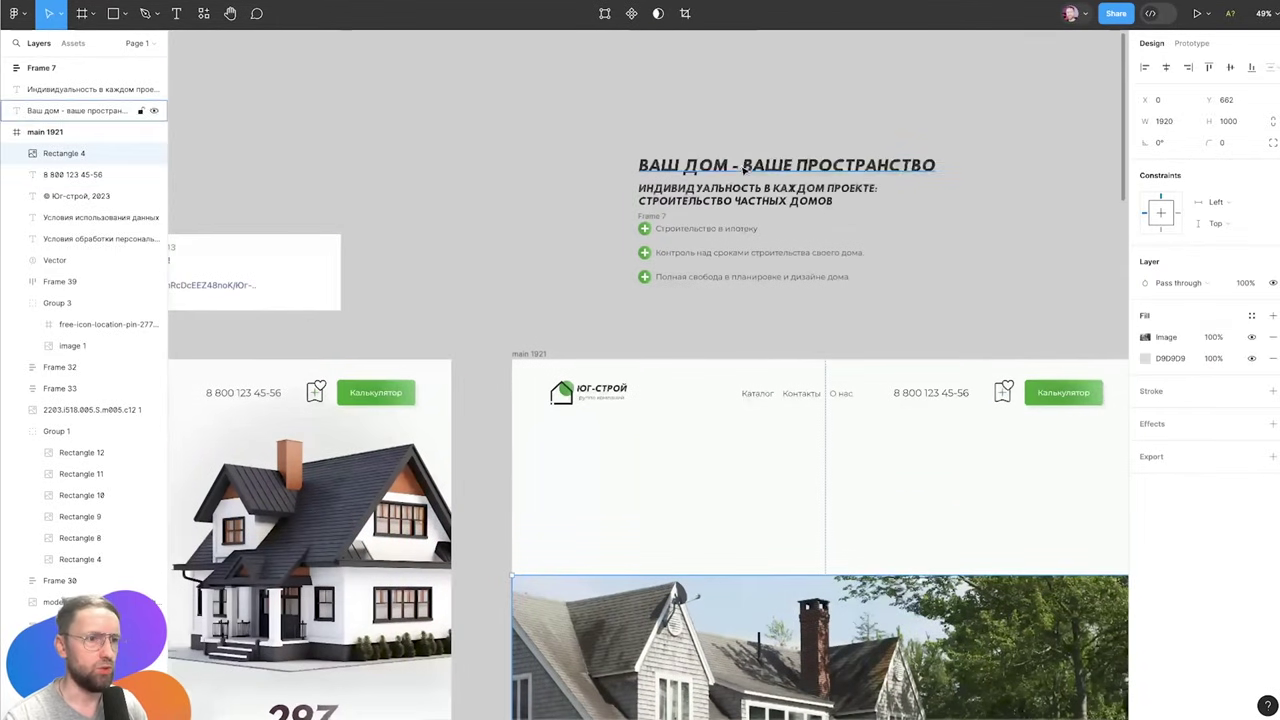
{"action": "key", "text": "Escape"}
{"action": "left_click_drag", "start_coordinate": [748, 162], "coordinate": [748, 509]}
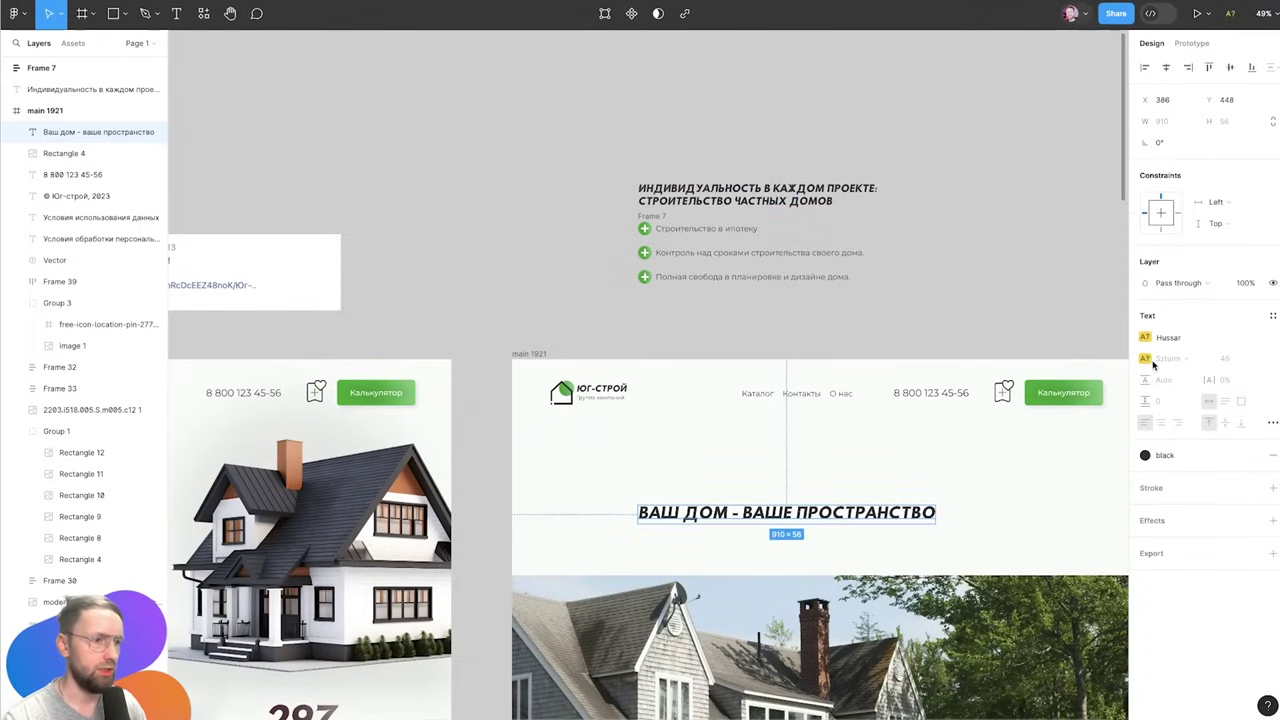
{"action": "key", "text": "k"}
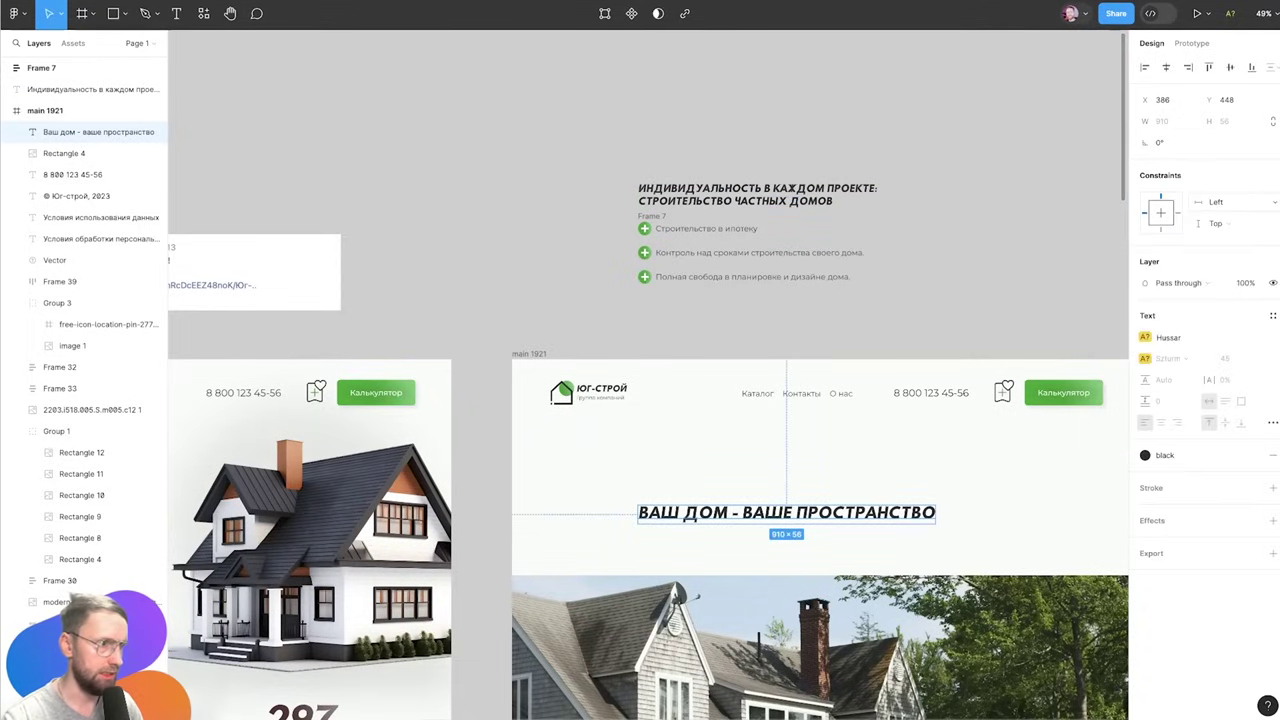
{"action": "key", "text": "k"}
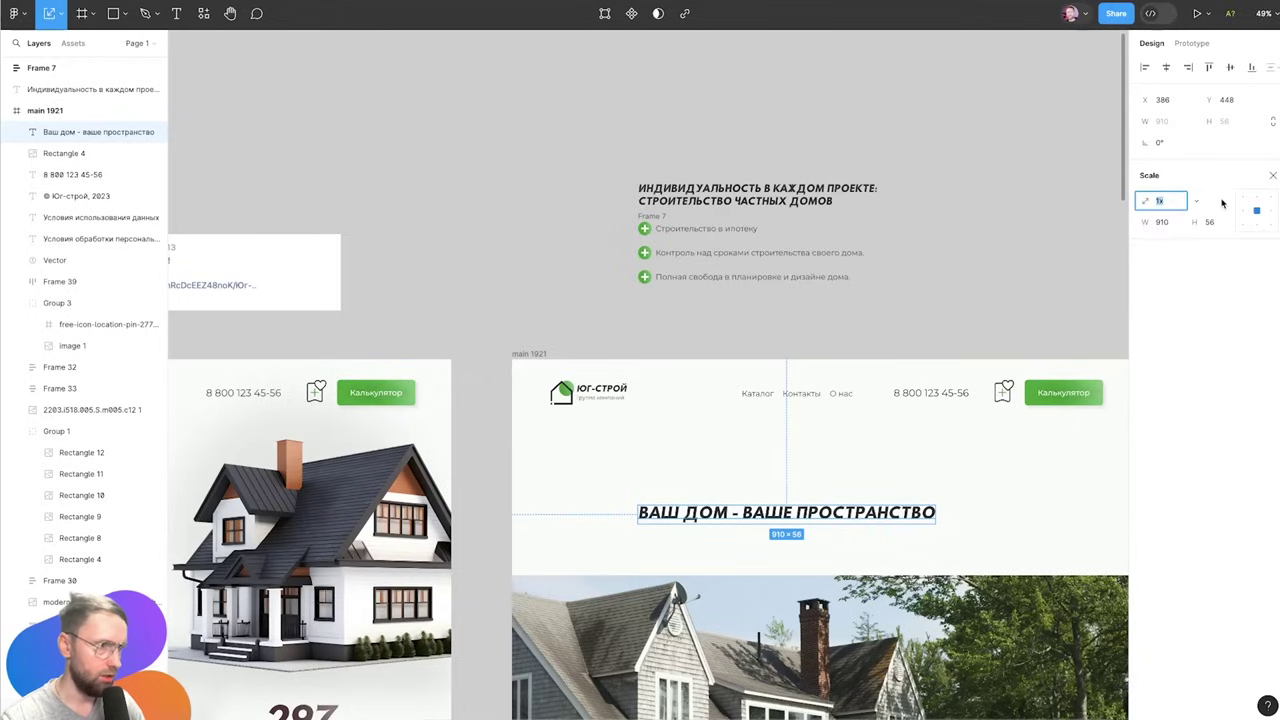
{"action": "type", "text": "1.7"}
{"action": "key", "text": "Return"}
{"action": "scroll", "coordinate": [899, 485], "scroll_direction": "down", "scroll_amount": 3}
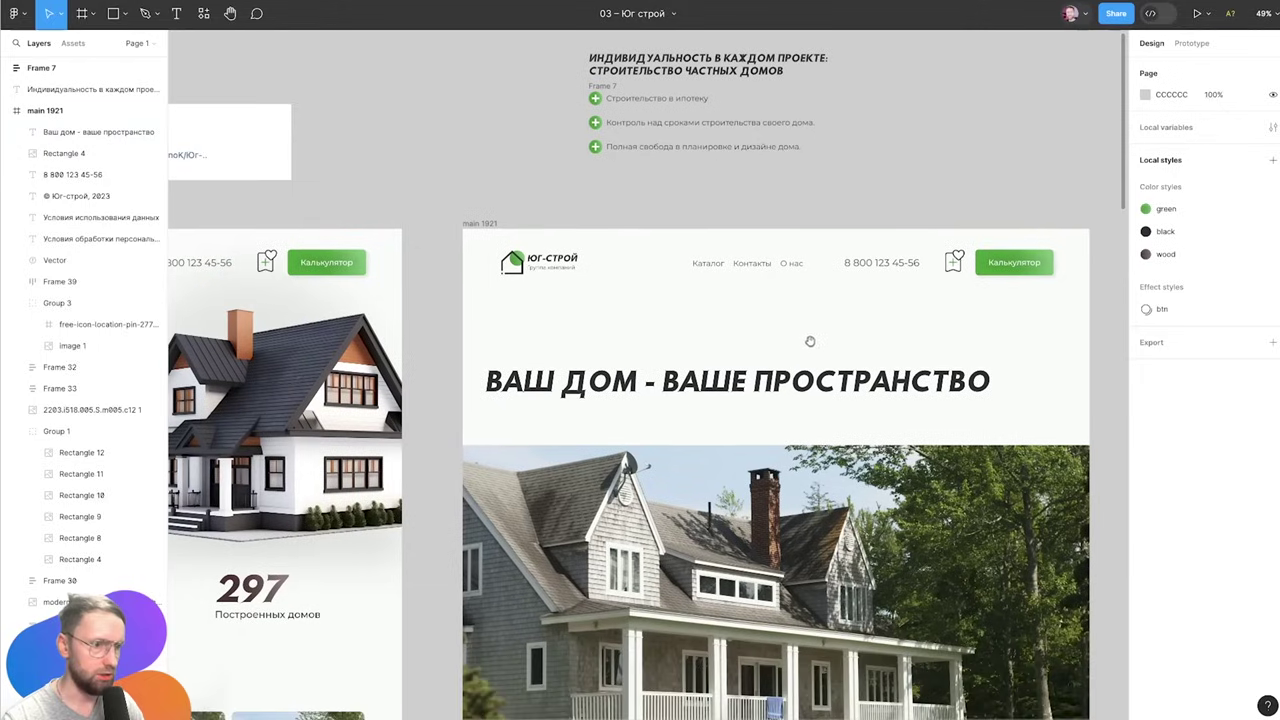
{"action": "key", "text": "shift+g"}
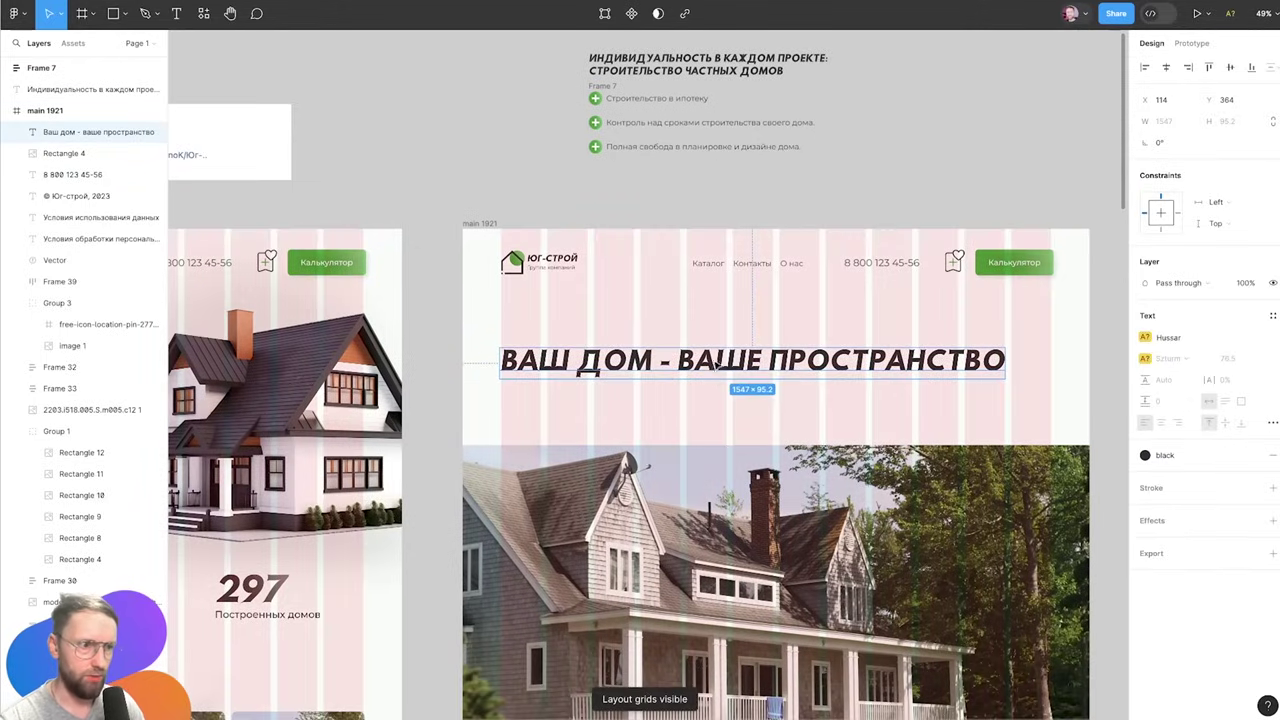
{"action": "left_click_drag", "start_coordinate": [716, 366], "coordinate": [716, 336]}
{"action": "left_click", "coordinate": [655, 82]}
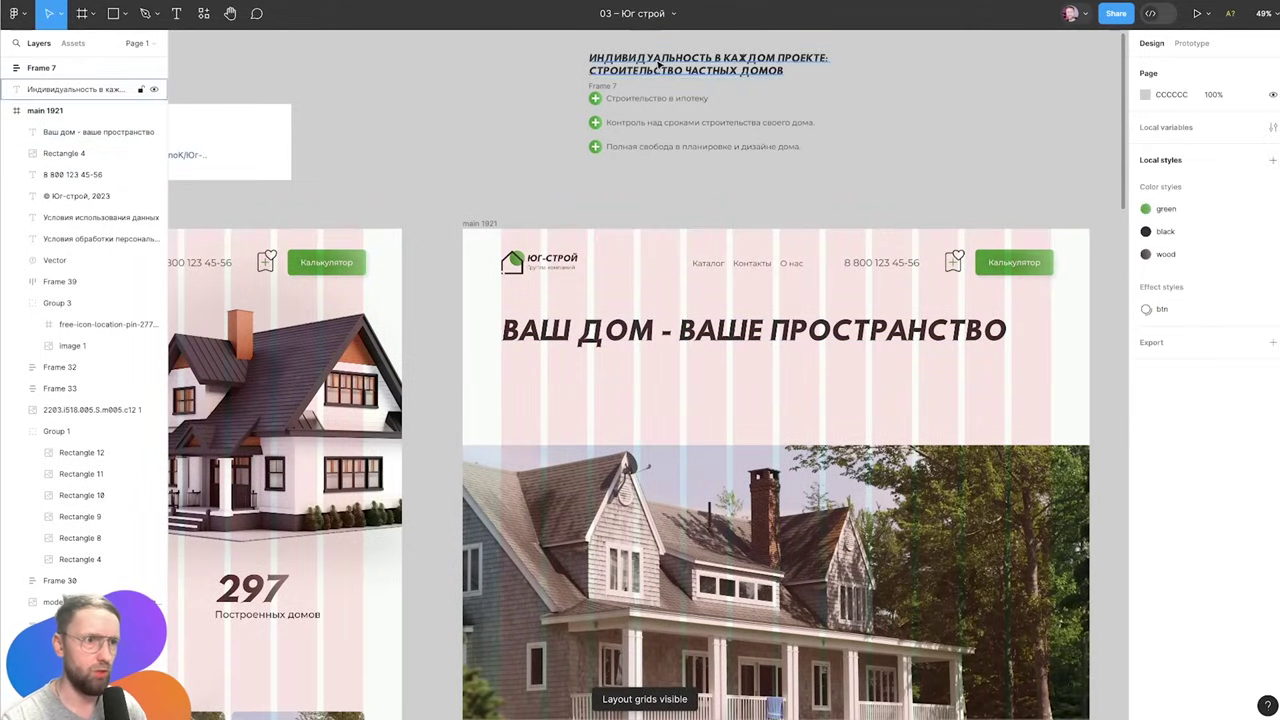
Place the subtitle beneath the heading and shift the navigation links slightly left
{"action": "mouse_move", "coordinate": [657, 65]}
{"action": "left_mouse_down"}
{"action": "mouse_move", "coordinate": [766, 371]}
{"action": "mouse_move", "coordinate": [758, 405]}
{"action": "left_mouse_up"}
{"action": "left_click", "coordinate": [718, 262]}
{"action": "scroll", "coordinate": [718, 262], "scroll_direction": "up", "scroll_amount": 5}
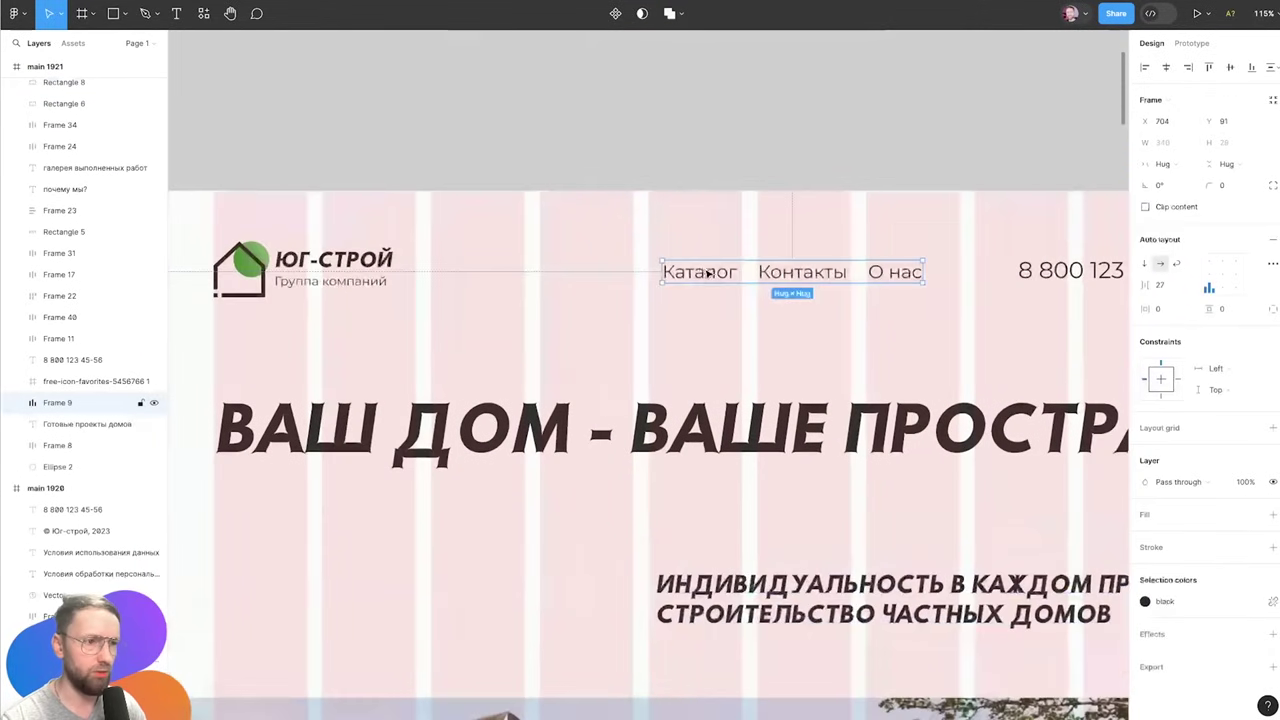
{"action": "left_click_drag", "start_coordinate": [714, 280], "coordinate": [700, 274]}
{"action": "scroll", "coordinate": [696, 276], "scroll_direction": "down", "scroll_amount": 4}
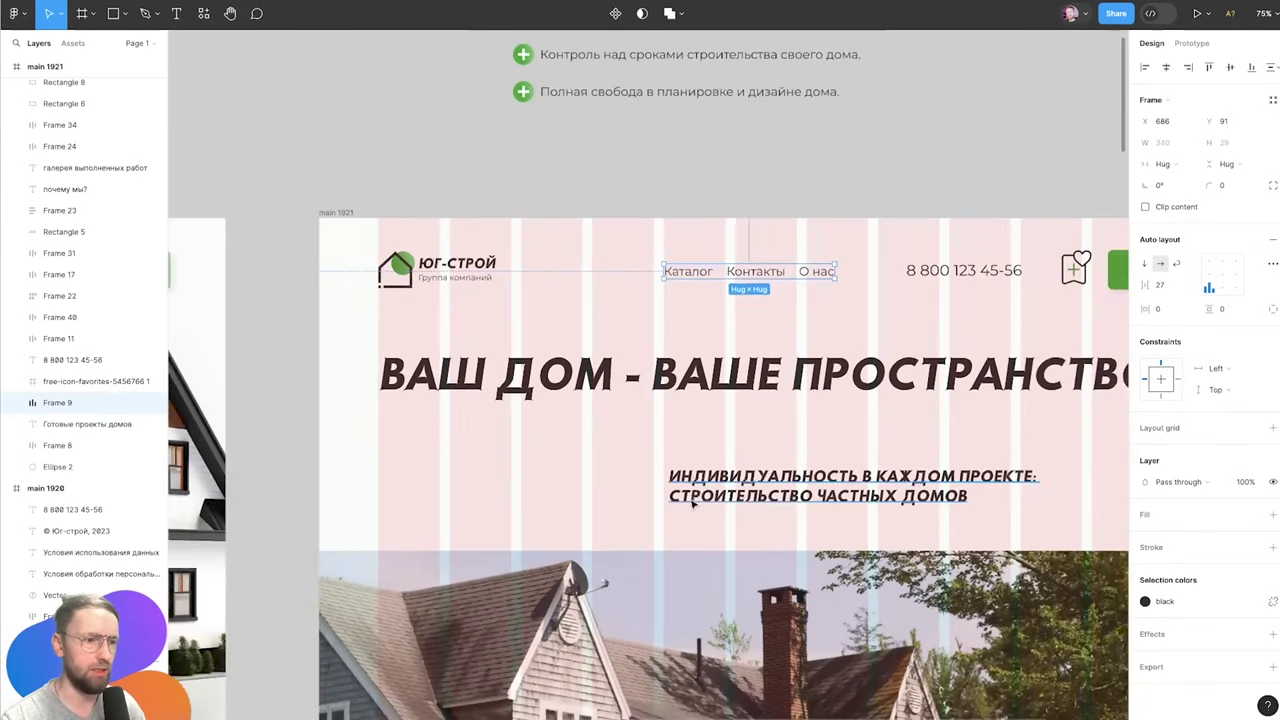
{"action": "left_click", "coordinate": [740, 450]}
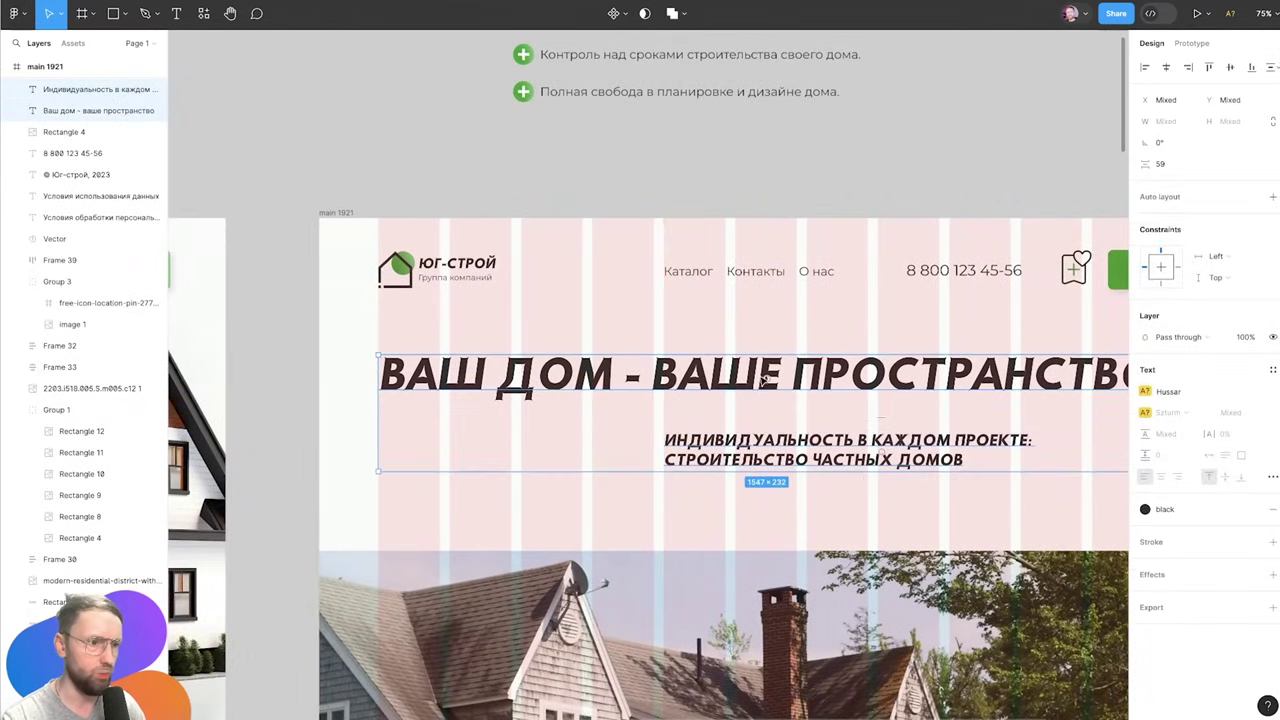
{"action": "scroll", "coordinate": [752, 362], "scroll_direction": "down", "scroll_amount": 5}
{"action": "left_click", "coordinate": [937, 153]}
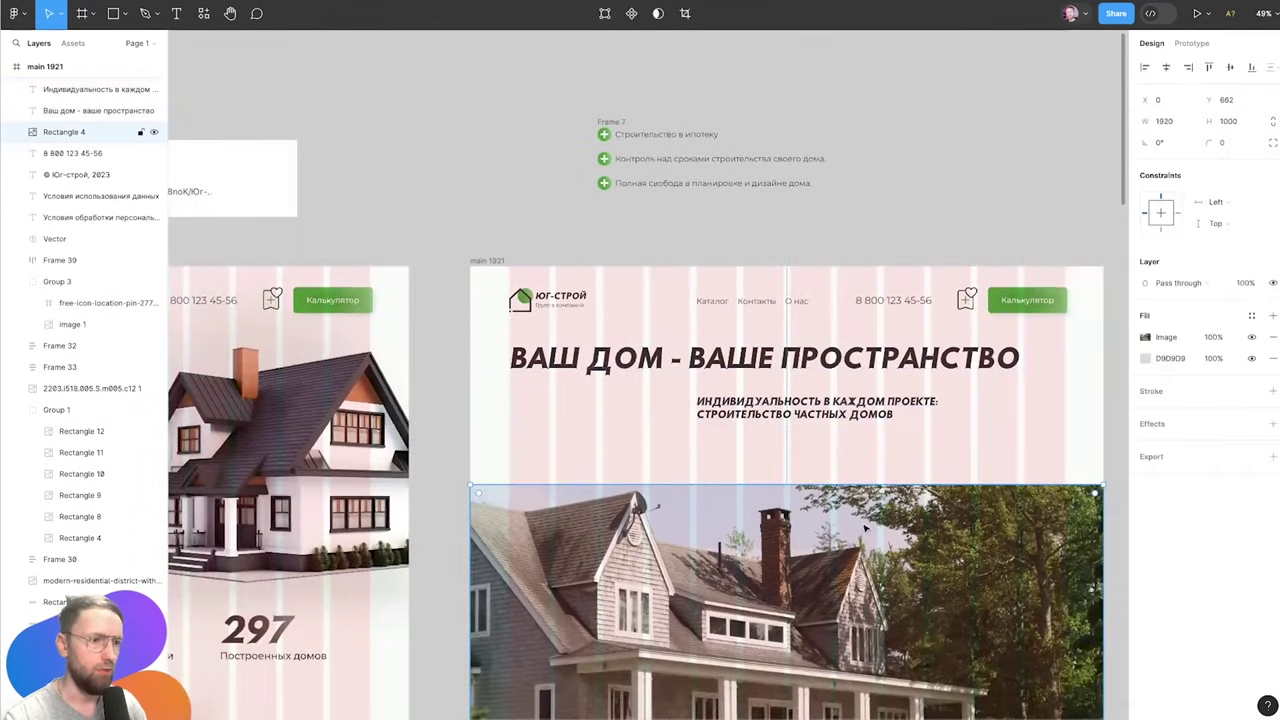
{"action": "key", "text": "ctrl+y"}
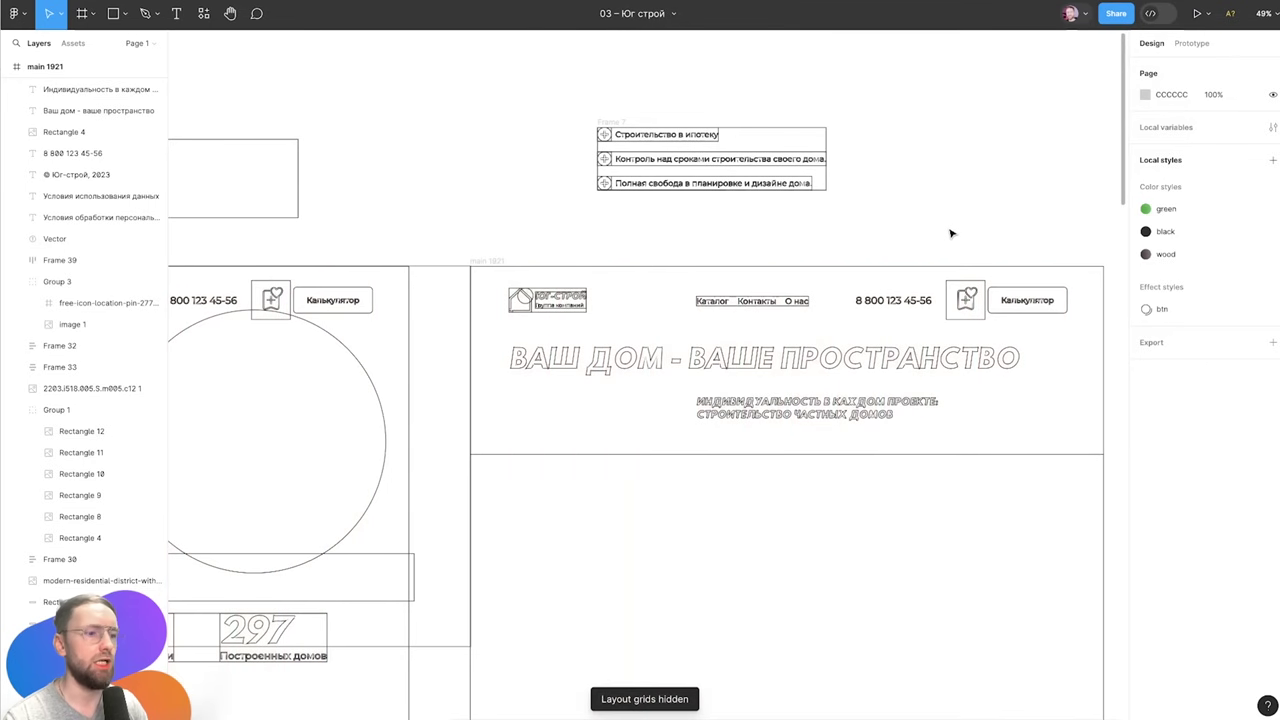
{"action": "key", "text": "ctrl+y"}
Try a copy of the left mockup's stats row under the photo, then remove it
{"action": "scroll", "coordinate": [845, 463], "scroll_direction": "down", "scroll_amount": 3}
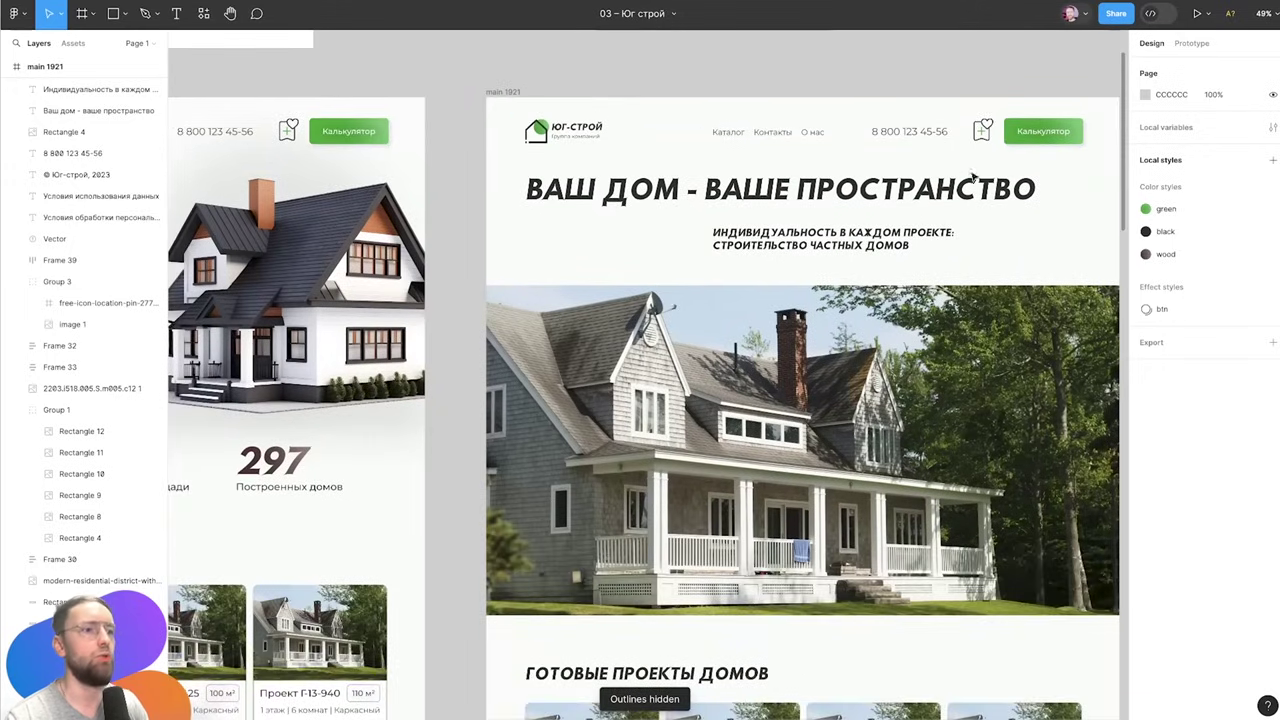
{"action": "left_click", "coordinate": [787, 245]}
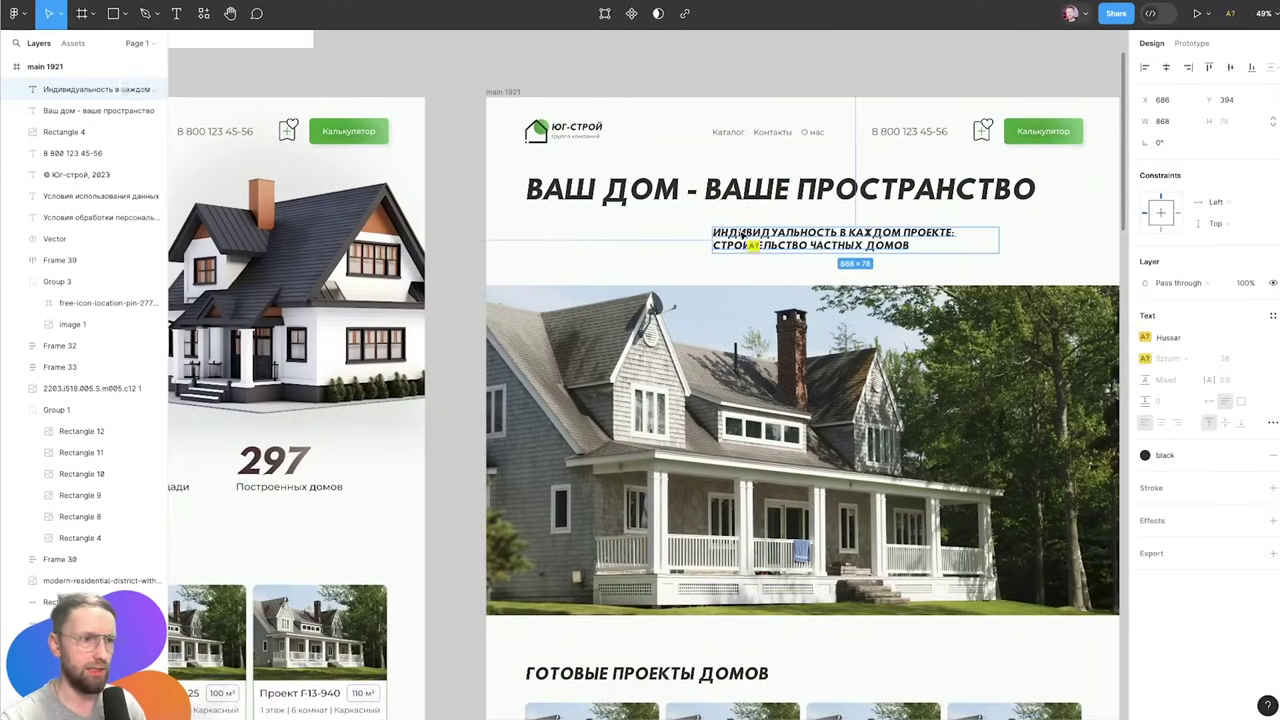
{"action": "scroll", "coordinate": [900, 330], "scroll_direction": "down", "scroll_amount": 3}
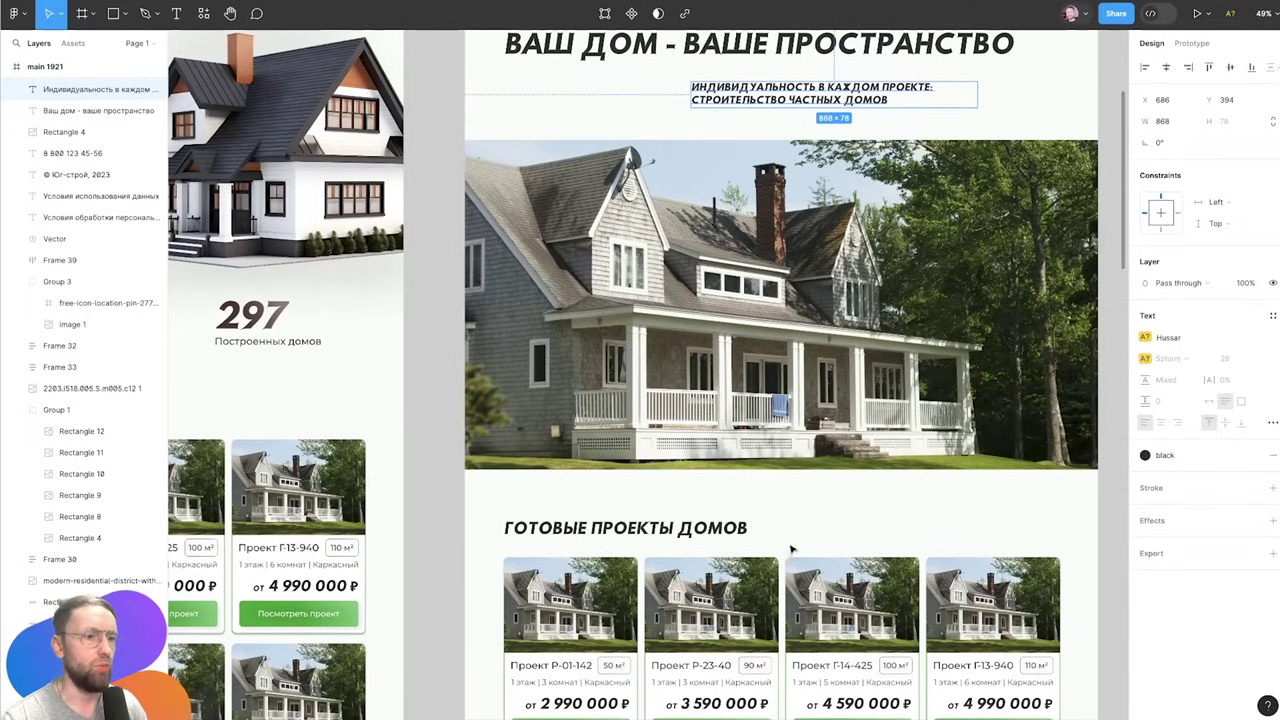
{"action": "left_click", "coordinate": [876, 545]}
{"action": "left_click", "coordinate": [693, 535], "text": "shift"}
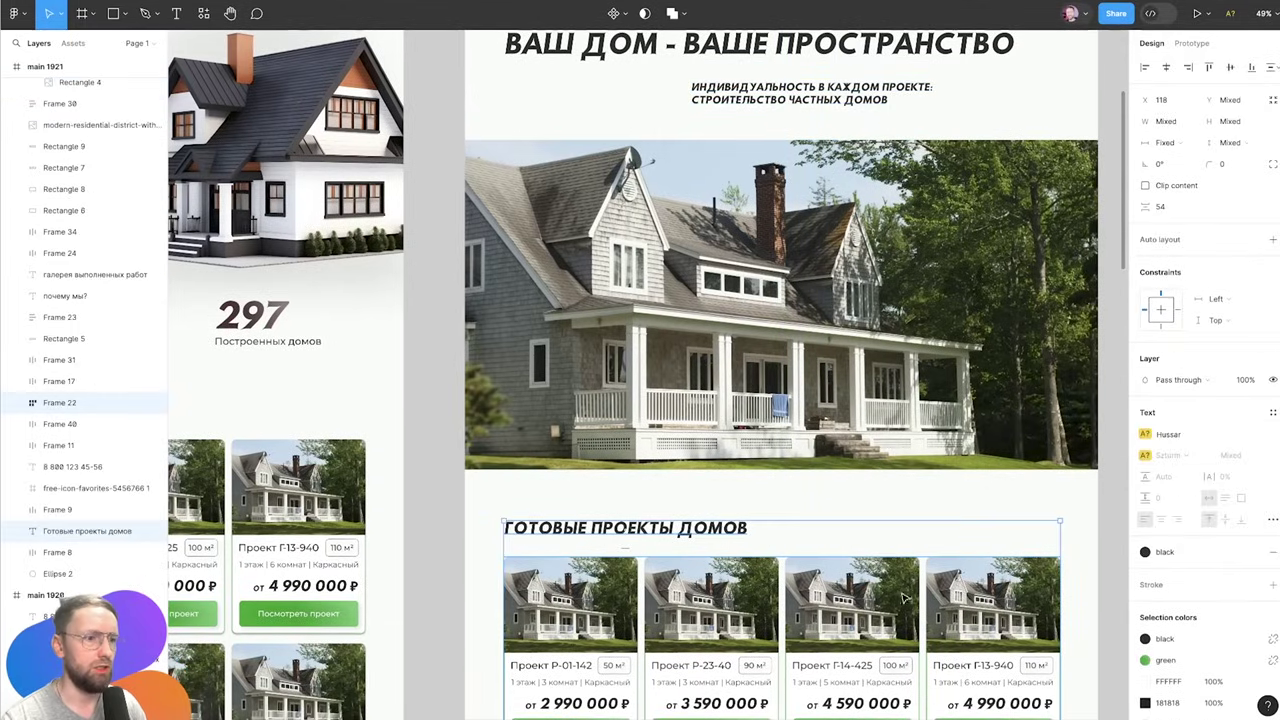
{"action": "scroll", "coordinate": [640, 400], "scroll_direction": "left", "scroll_amount": 5}
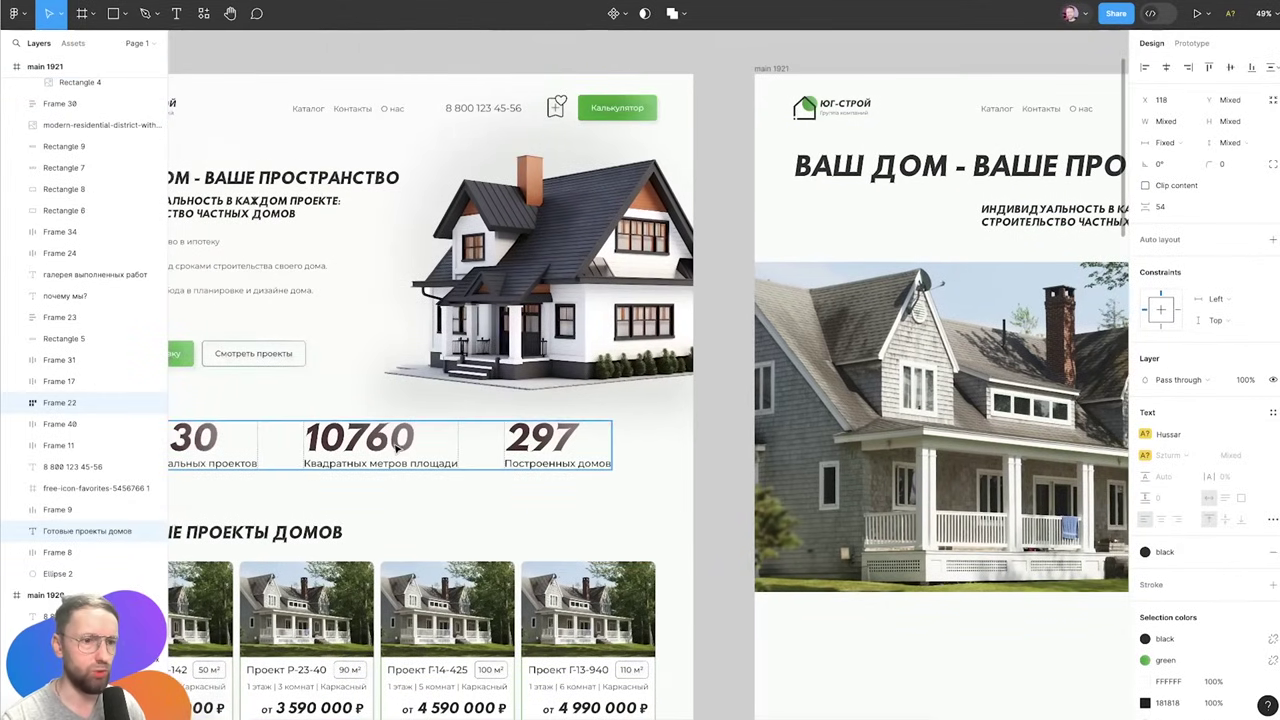
{"action": "left_click", "coordinate": [378, 445]}
{"action": "left_click_drag", "start_coordinate": [378, 445], "coordinate": [722, 512]}
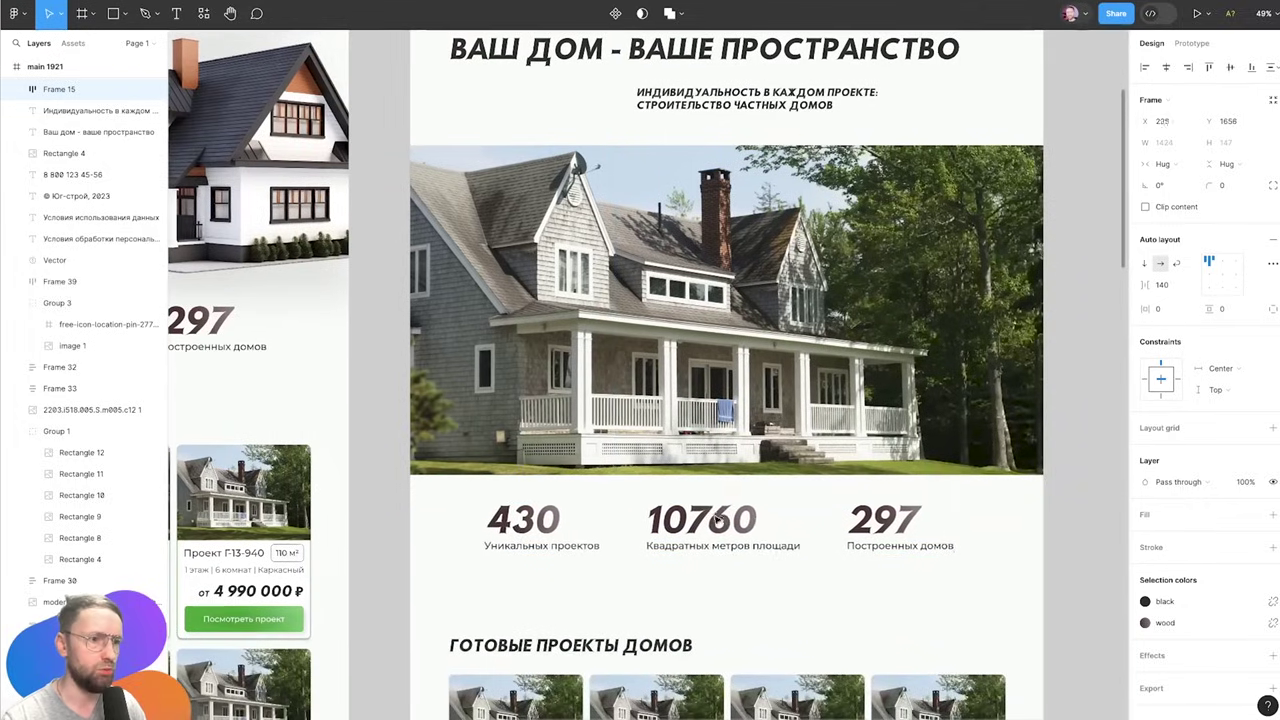
{"action": "key", "text": "Delete"}
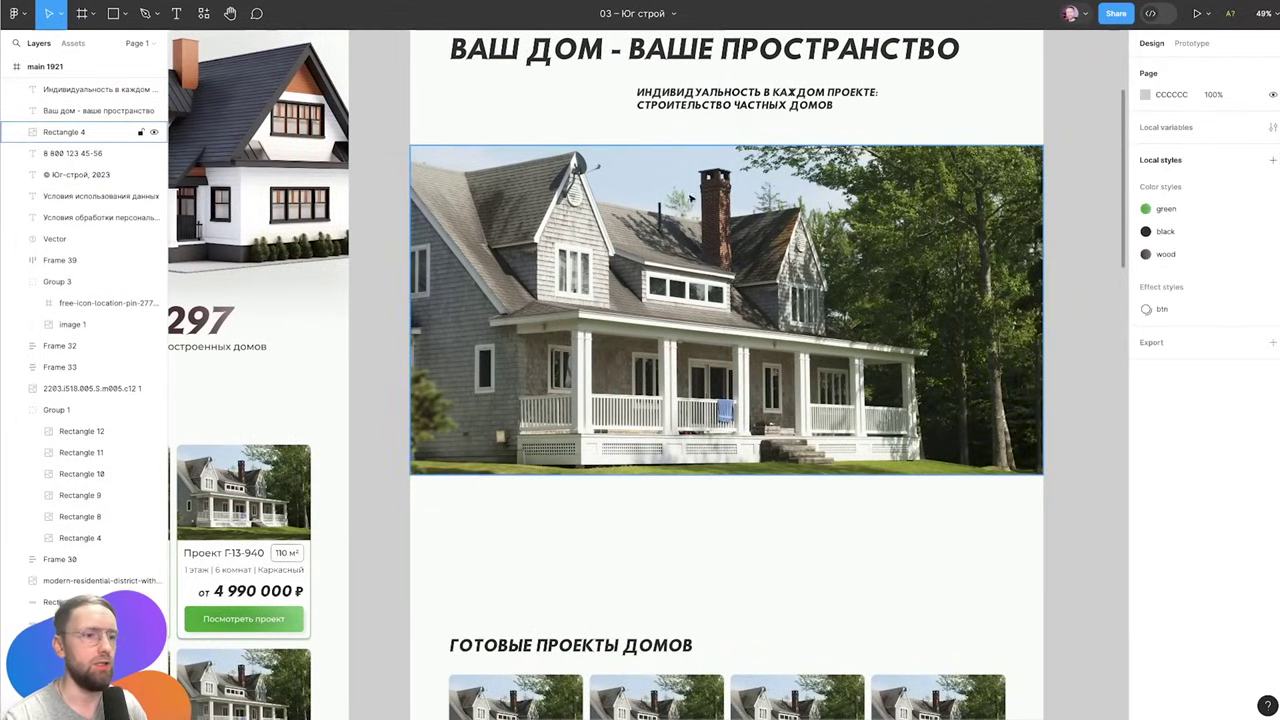
{"action": "scroll", "coordinate": [768, 130], "scroll_direction": "up", "scroll_amount": 3}
{"action": "scroll", "coordinate": [768, 130], "scroll_direction": "up", "scroll_amount": 3}
{"action": "scroll", "coordinate": [714, 194], "scroll_direction": "down", "scroll_amount": 3}
Move the three-item bullet list (Frame 7) into main 1921, centred below the house photo
{"action": "left_click", "coordinate": [648, 158]}
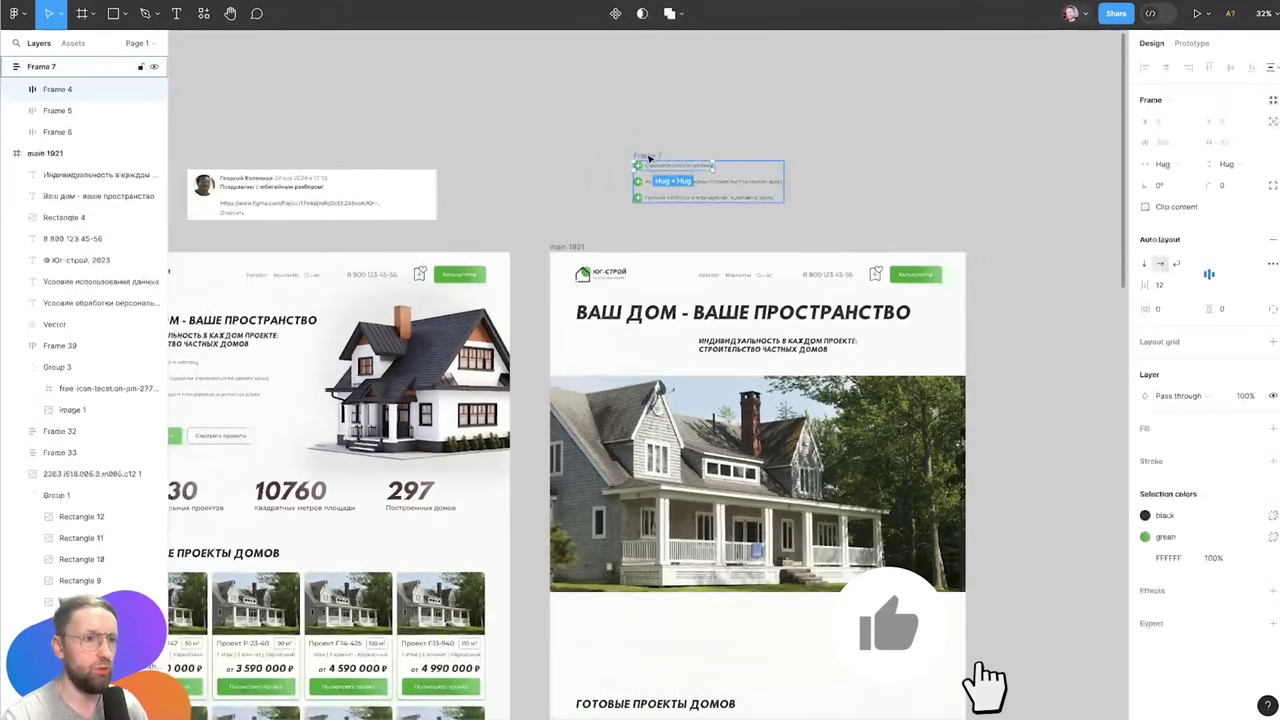
{"action": "left_click_drag", "start_coordinate": [645, 157], "coordinate": [720, 605]}
{"action": "scroll", "coordinate": [740, 627], "scroll_direction": "up", "scroll_amount": 3}
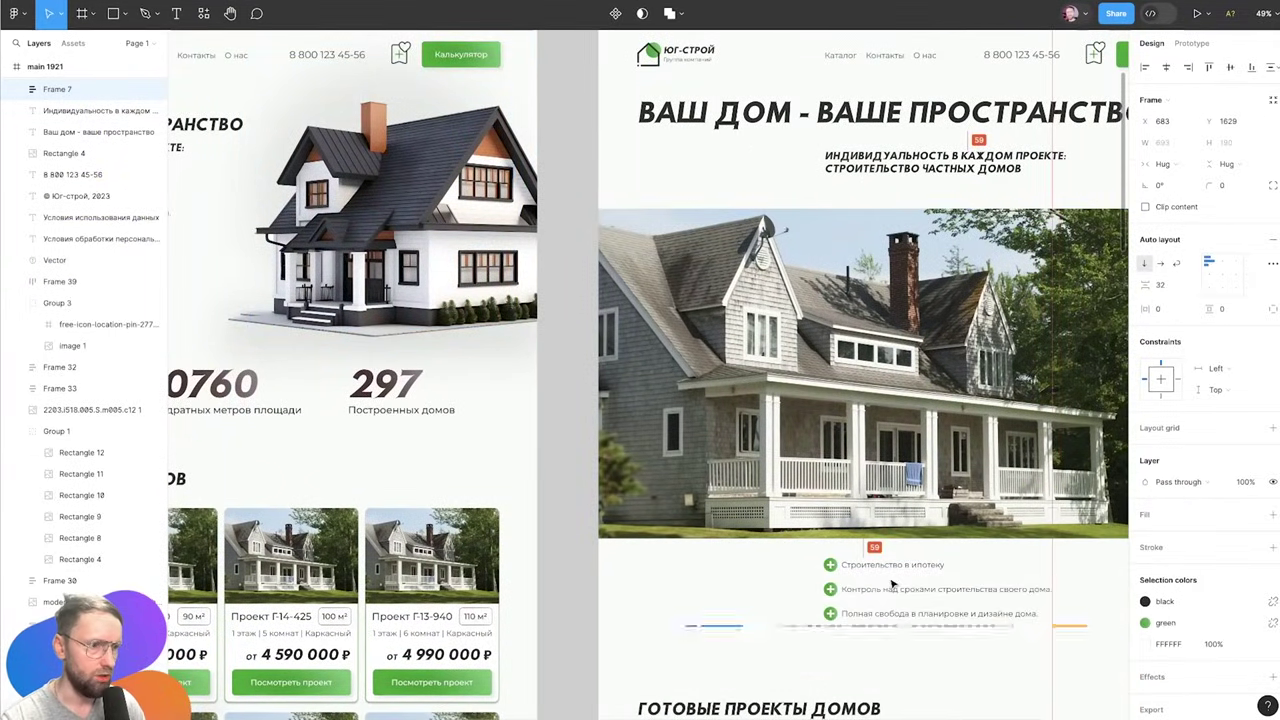
{"action": "scroll", "coordinate": [895, 584], "scroll_direction": "right", "scroll_amount": 4}
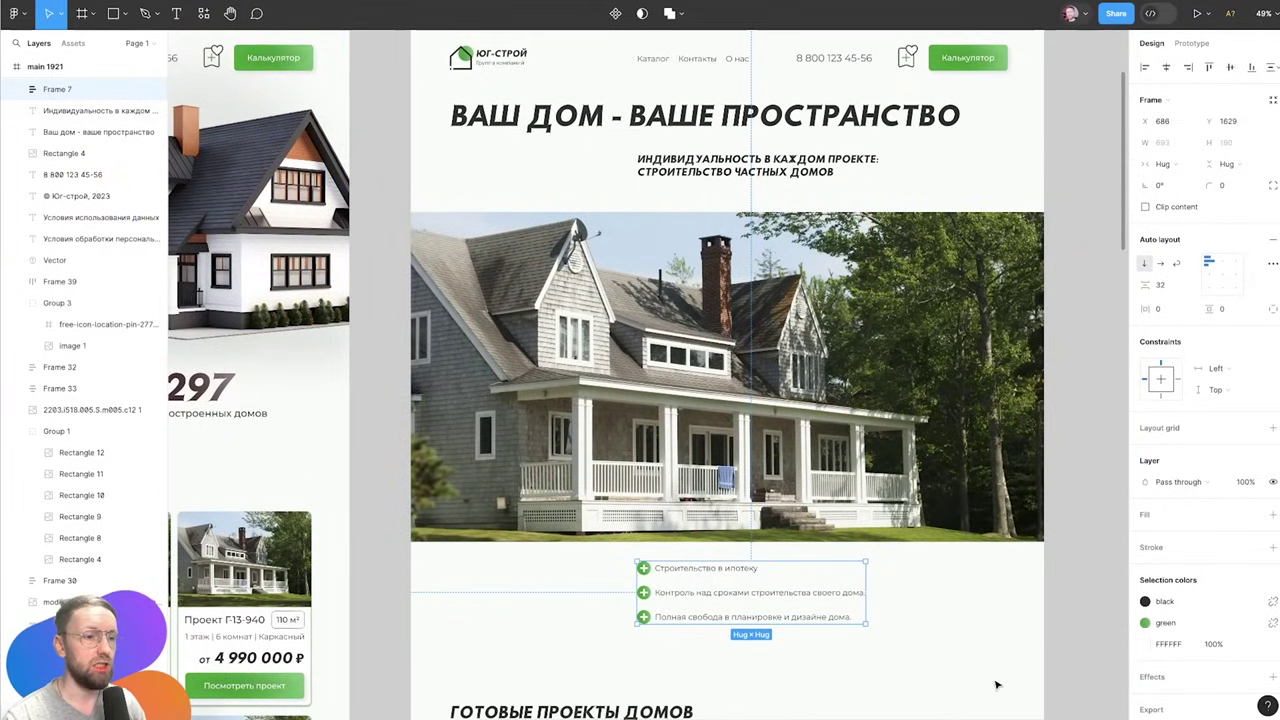
{"action": "left_click", "coordinate": [918, 570]}
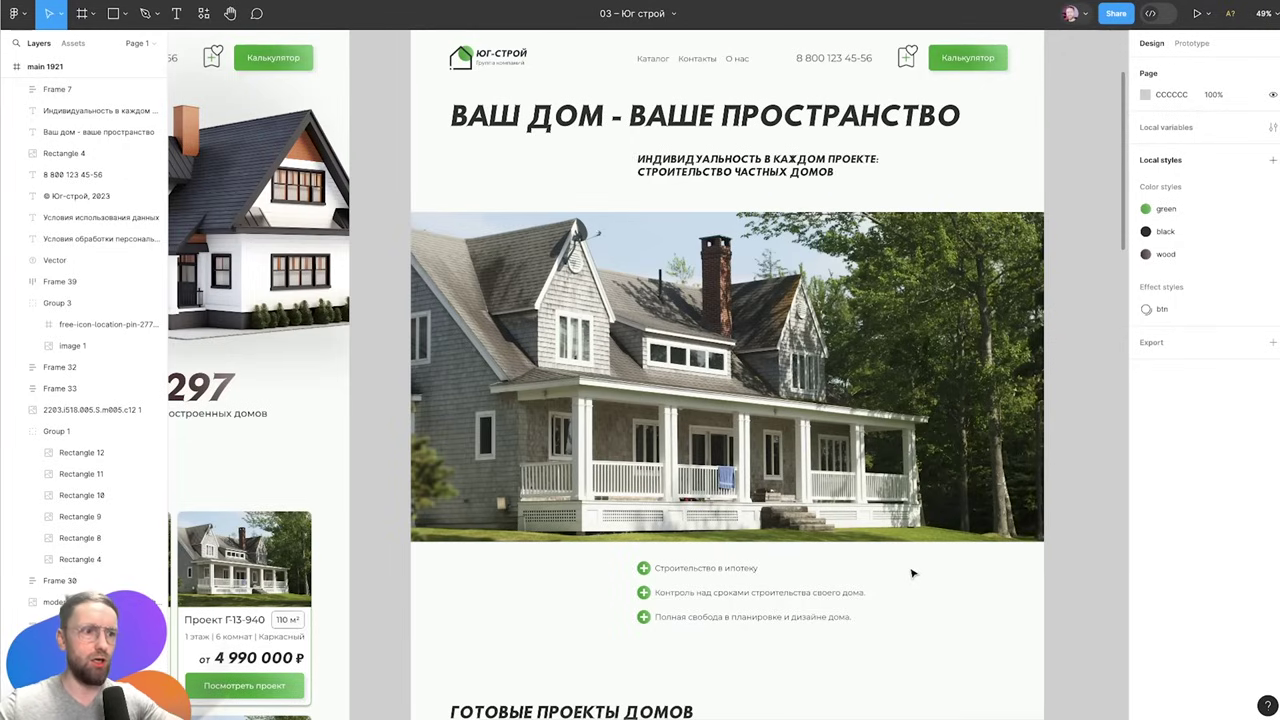
{"action": "scroll", "coordinate": [860, 480], "scroll_direction": "down", "scroll_amount": 5}
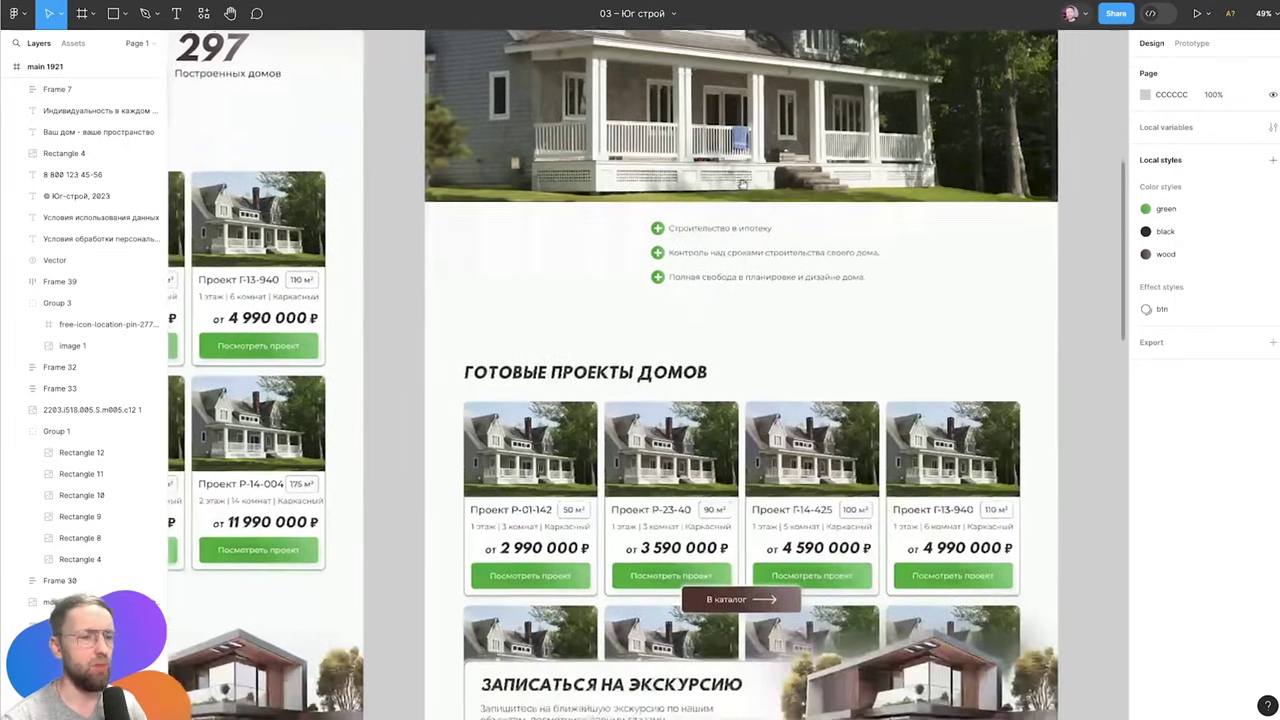
{"action": "scroll", "coordinate": [741, 311], "scroll_direction": "up", "scroll_amount": 5}
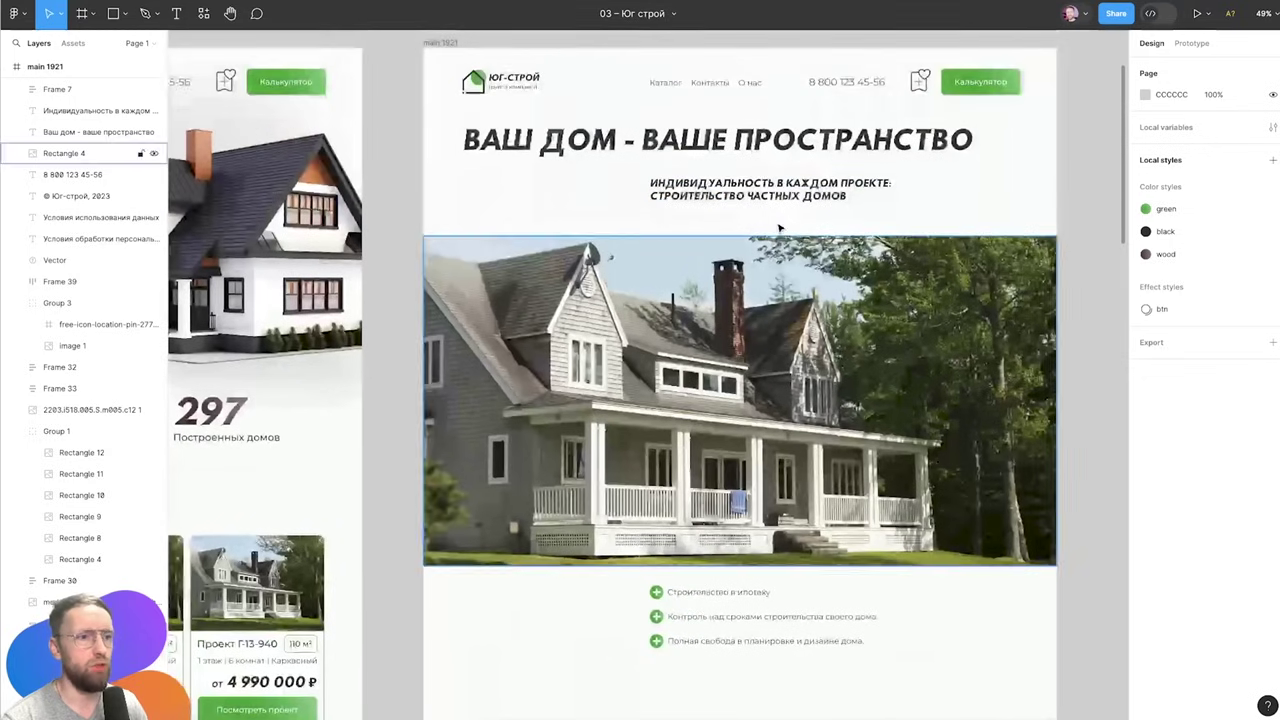
{"action": "scroll", "coordinate": [846, 280], "scroll_direction": "down", "scroll_amount": 1}
{"action": "left_click", "coordinate": [846, 276]}
{"action": "scroll", "coordinate": [860, 290], "scroll_direction": "up", "scroll_amount": 1}
{"action": "scroll", "coordinate": [880, 300], "scroll_direction": "left", "scroll_amount": 3}
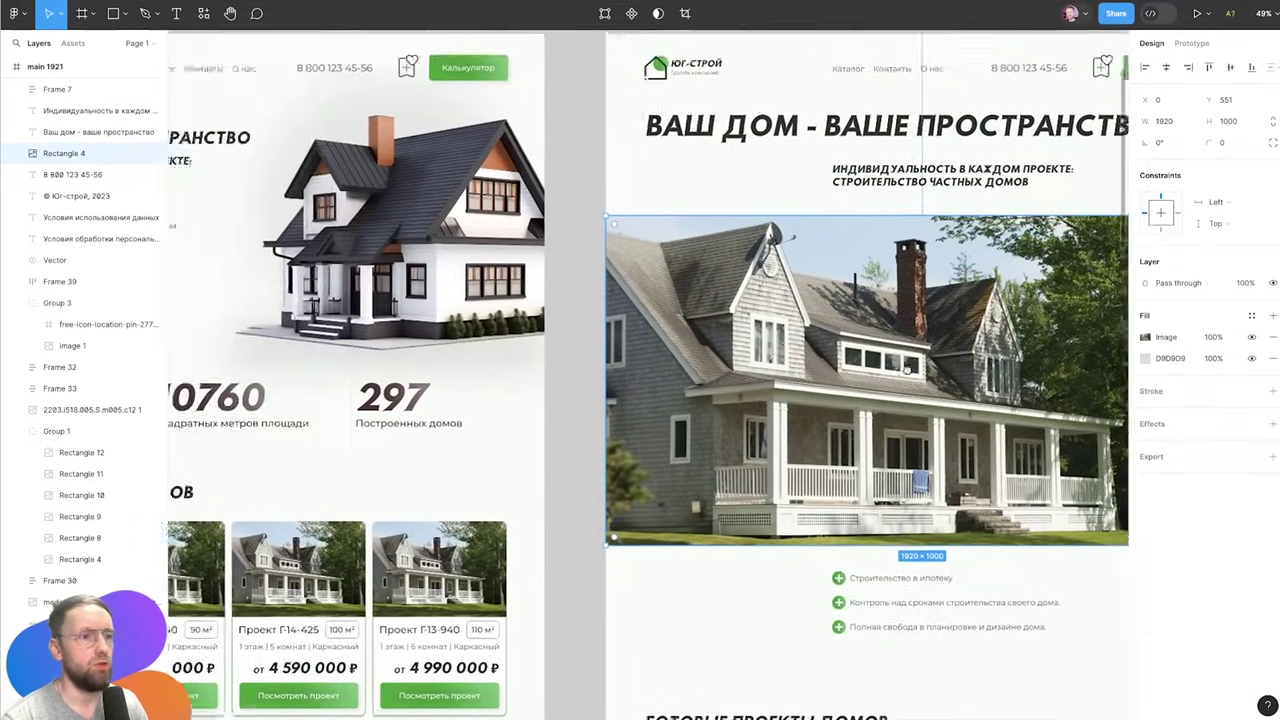
{"action": "scroll", "coordinate": [902, 320], "scroll_direction": "left", "scroll_amount": 5}
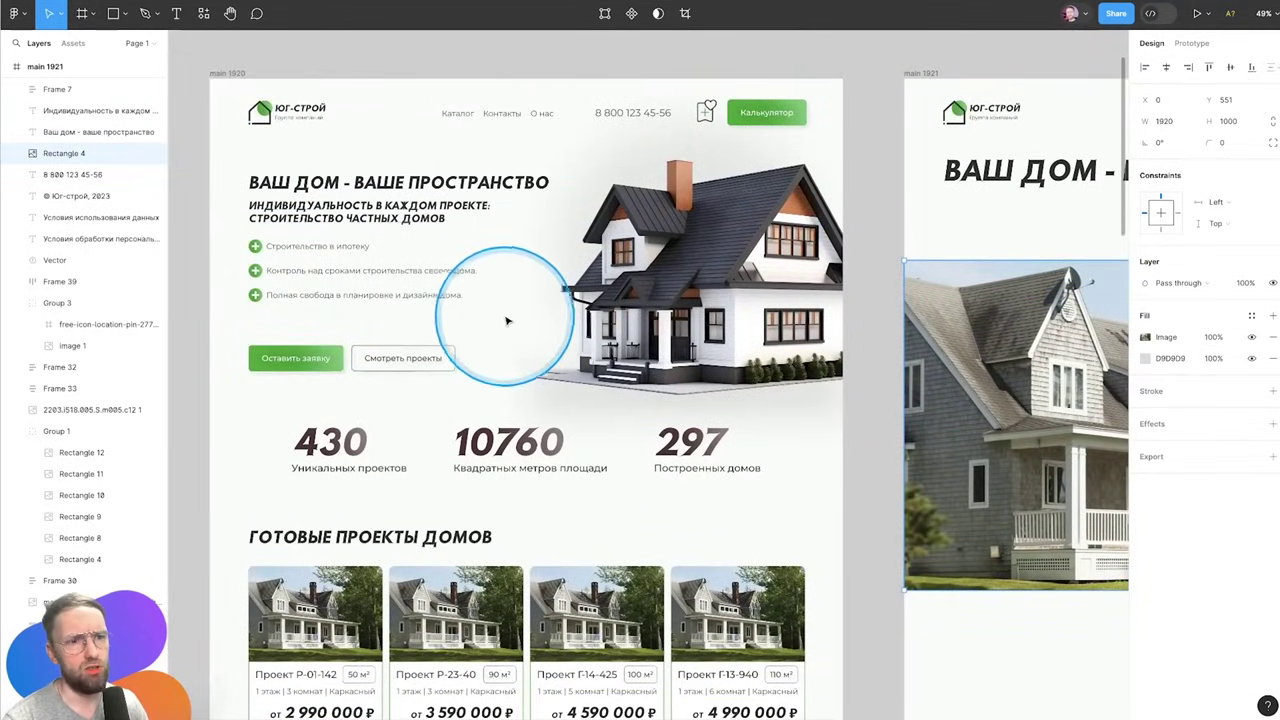
{"action": "scroll", "coordinate": [250, 292], "scroll_direction": "up", "scroll_amount": 2}
{"action": "scroll", "coordinate": [238, 318], "scroll_direction": "up", "scroll_amount": 5}
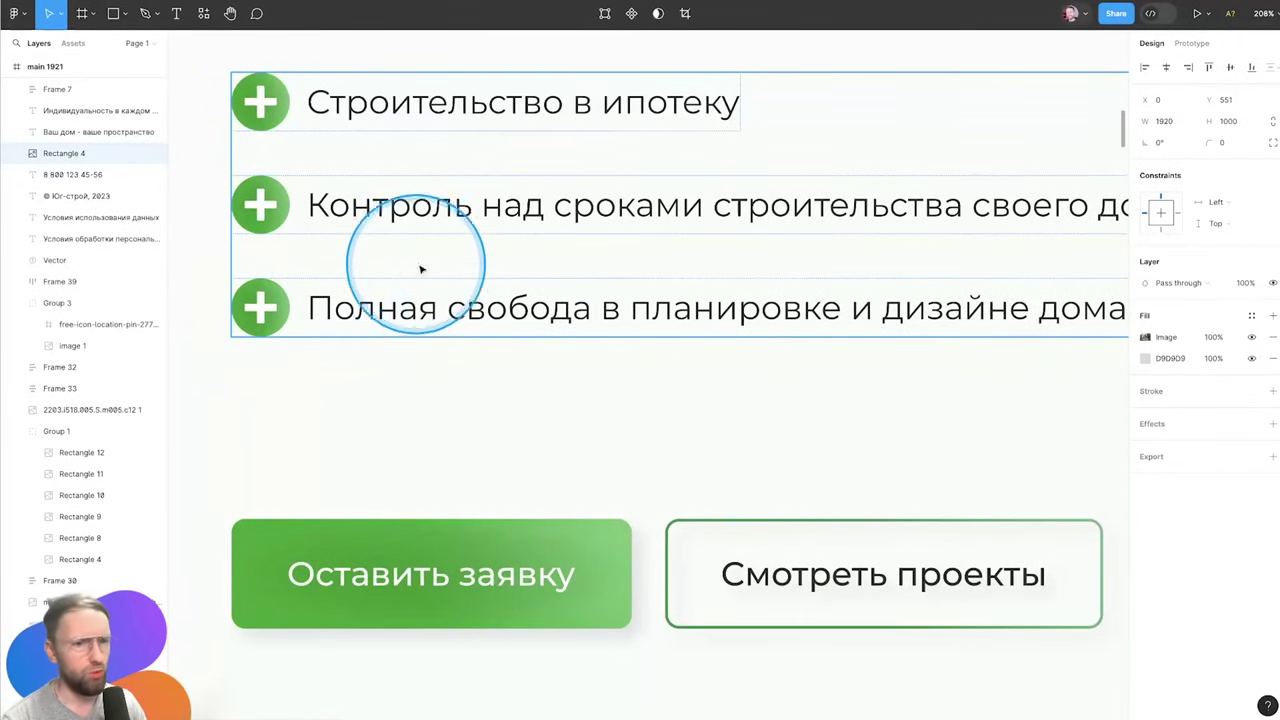
{"action": "scroll", "coordinate": [464, 452], "scroll_direction": "down", "scroll_amount": 5}
{"action": "scroll", "coordinate": [464, 452], "scroll_direction": "down", "scroll_amount": 2}
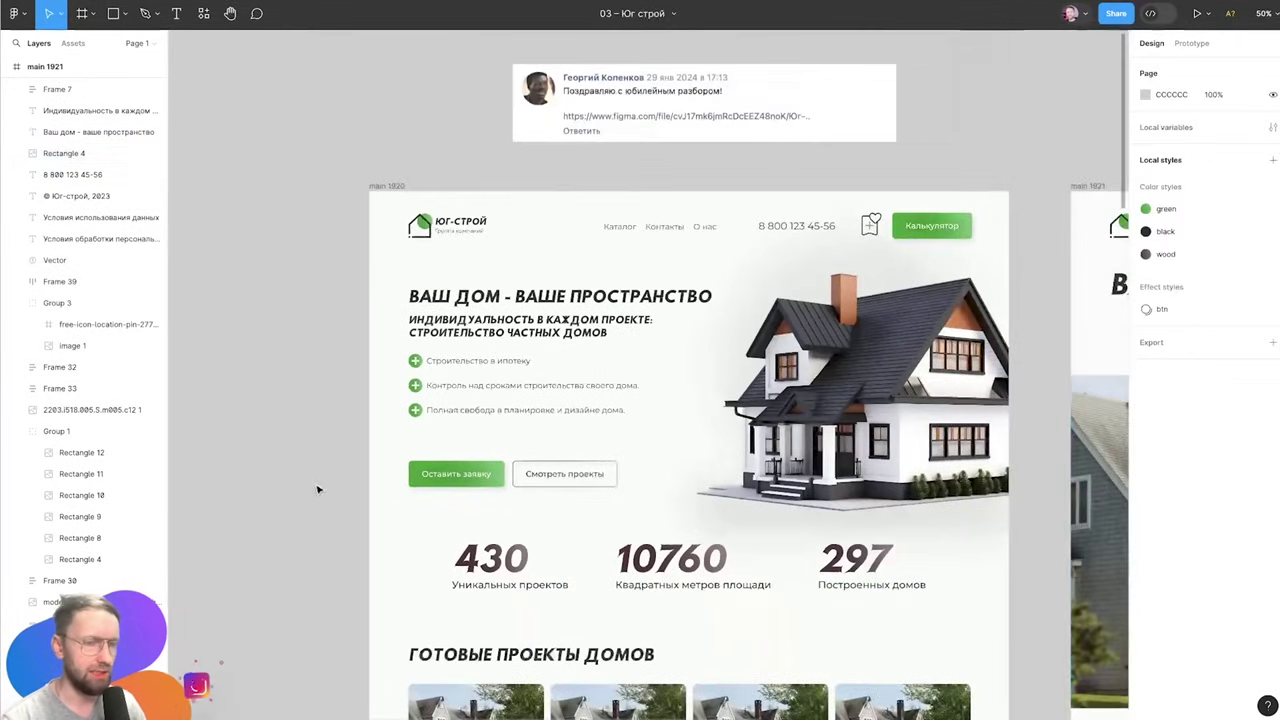
{"action": "scroll", "coordinate": [590, 452], "scroll_direction": "down", "scroll_amount": 1}
{"action": "scroll", "coordinate": [590, 452], "scroll_direction": "down", "scroll_amount": 5}
{"action": "scroll", "coordinate": [595, 400], "scroll_direction": "down", "scroll_amount": 2}
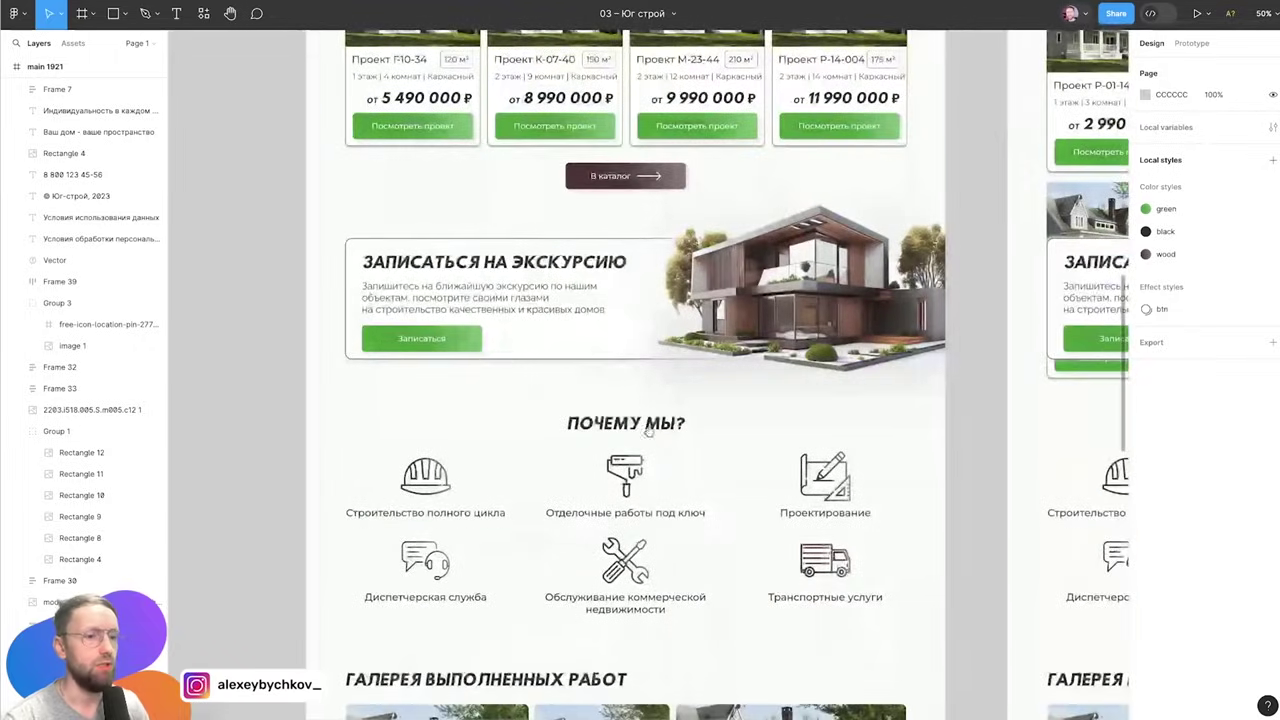
{"action": "scroll", "coordinate": [600, 340], "scroll_direction": "down", "scroll_amount": 3}
{"action": "key", "text": "ctrl+y"}
{"action": "key", "text": "ctrl+g"}
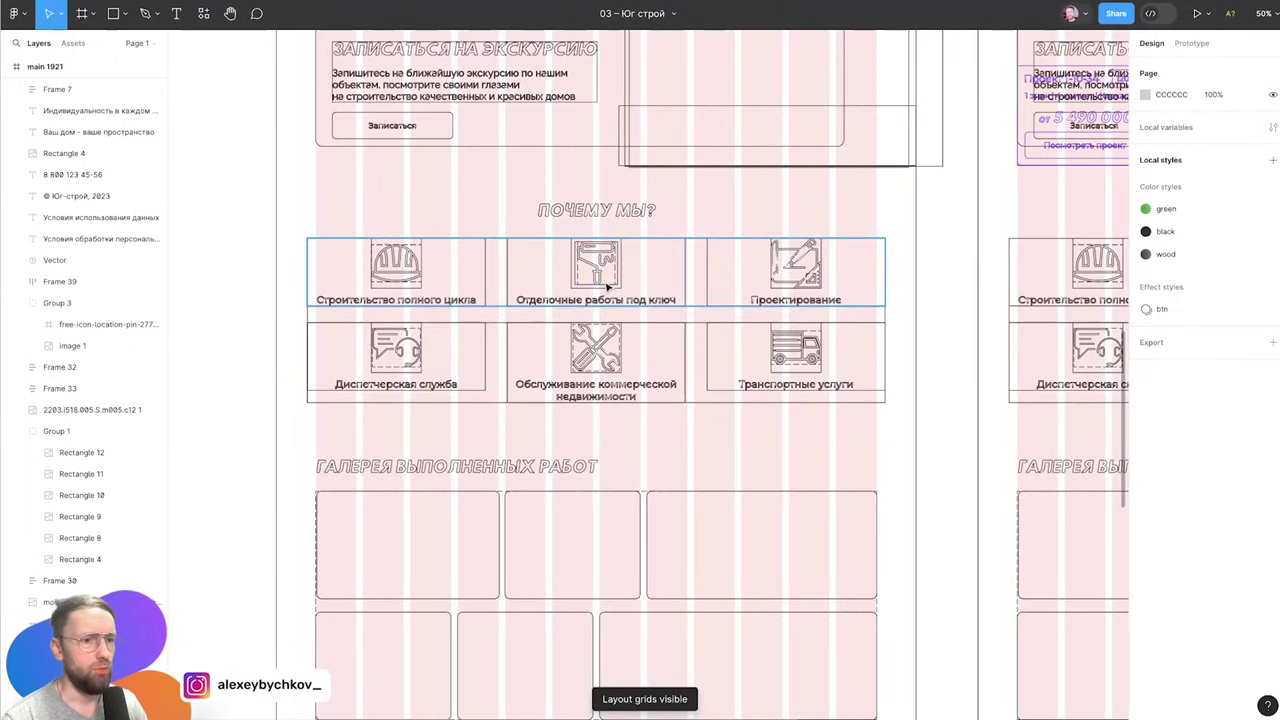
{"action": "scroll", "coordinate": [606, 287], "scroll_direction": "down", "scroll_amount": 4}
{"action": "scroll", "coordinate": [606, 288], "scroll_direction": "down", "scroll_amount": 1}
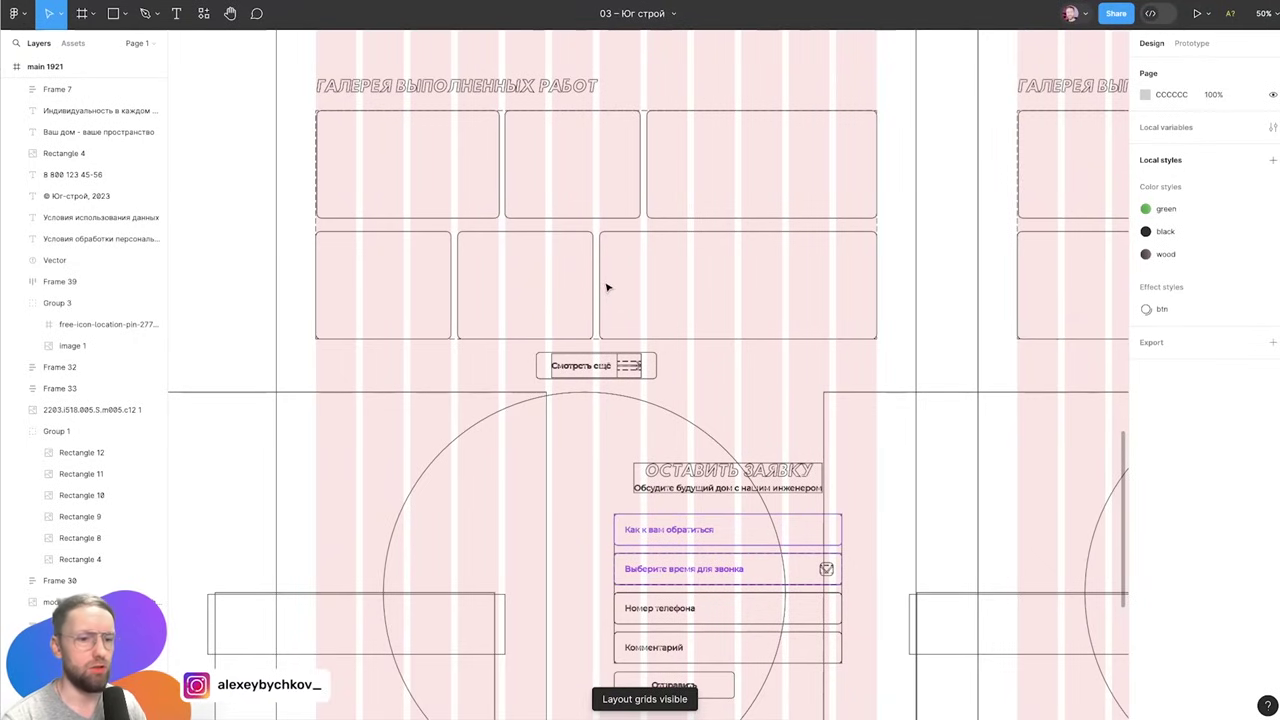
{"action": "scroll", "coordinate": [583, 502], "scroll_direction": "down", "scroll_amount": 4}
{"action": "scroll", "coordinate": [575, 128], "scroll_direction": "down", "scroll_amount": 1}
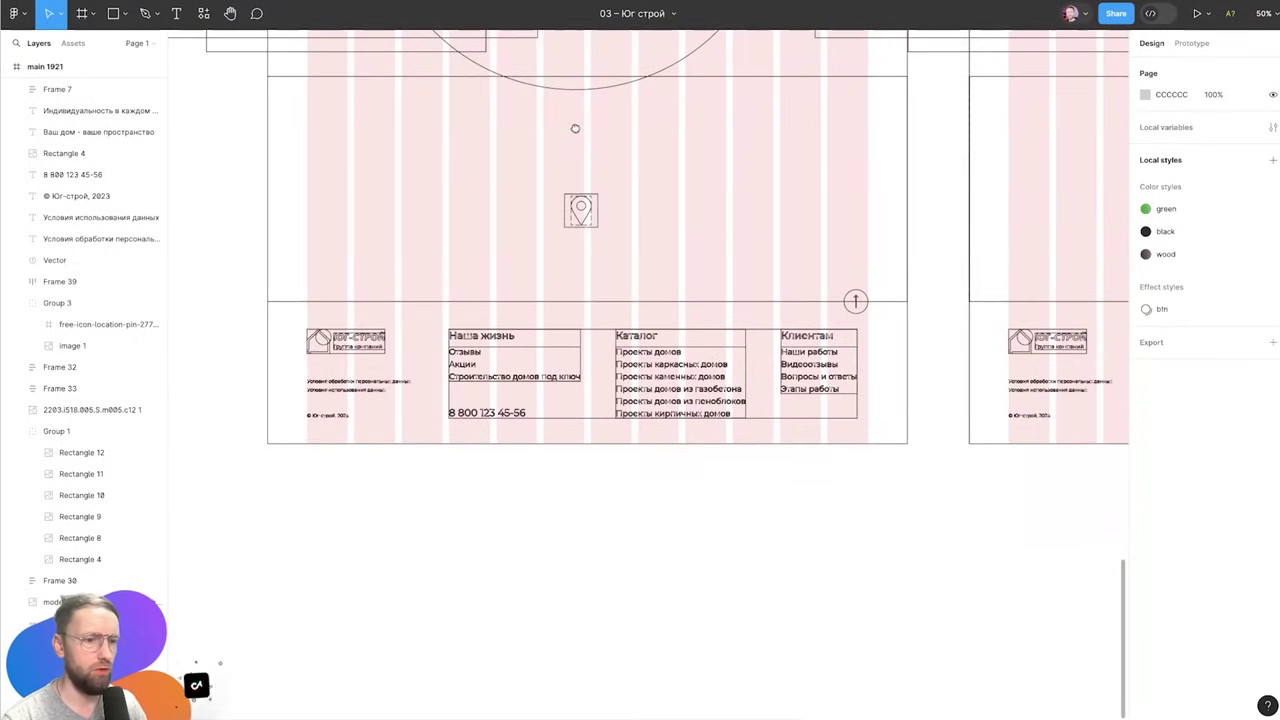
{"action": "scroll", "coordinate": [575, 128], "scroll_direction": "up", "scroll_amount": 3}
{"action": "key", "text": "ctrl+y"}
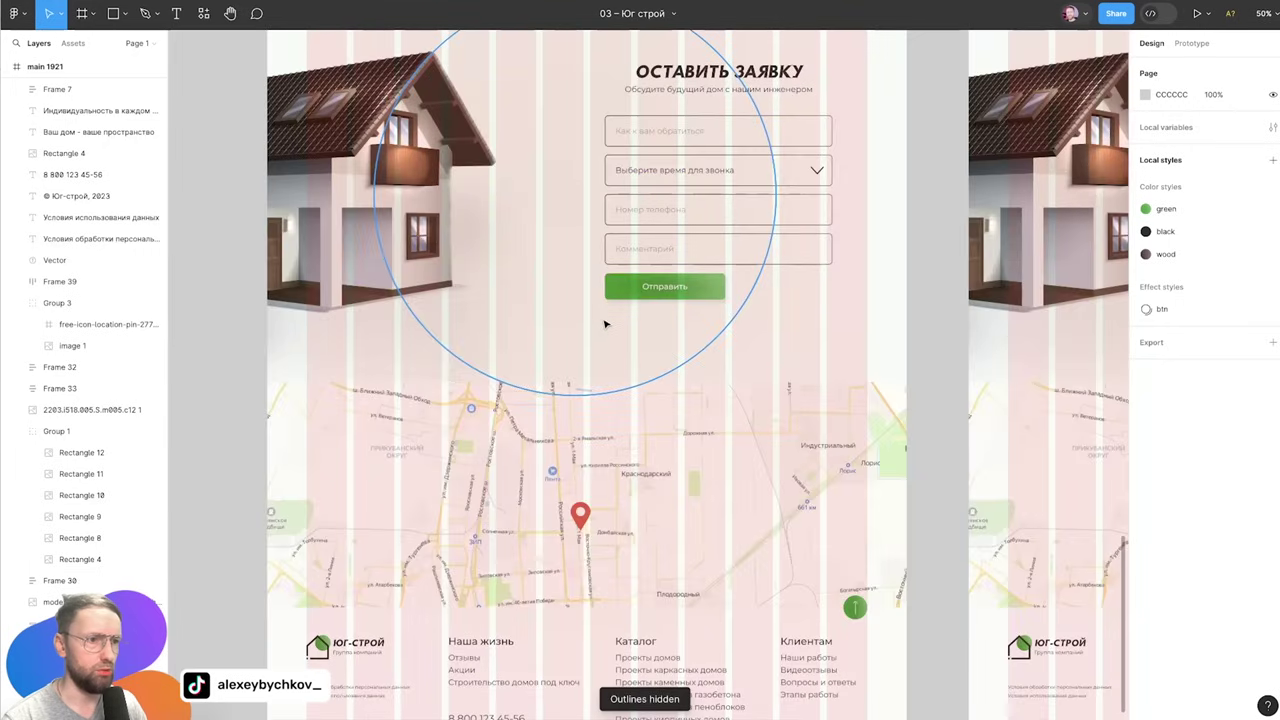
{"action": "key", "text": "ctrl+g"}
{"action": "key", "text": "ctrl+g"}
{"action": "left_click", "coordinate": [617, 302]}
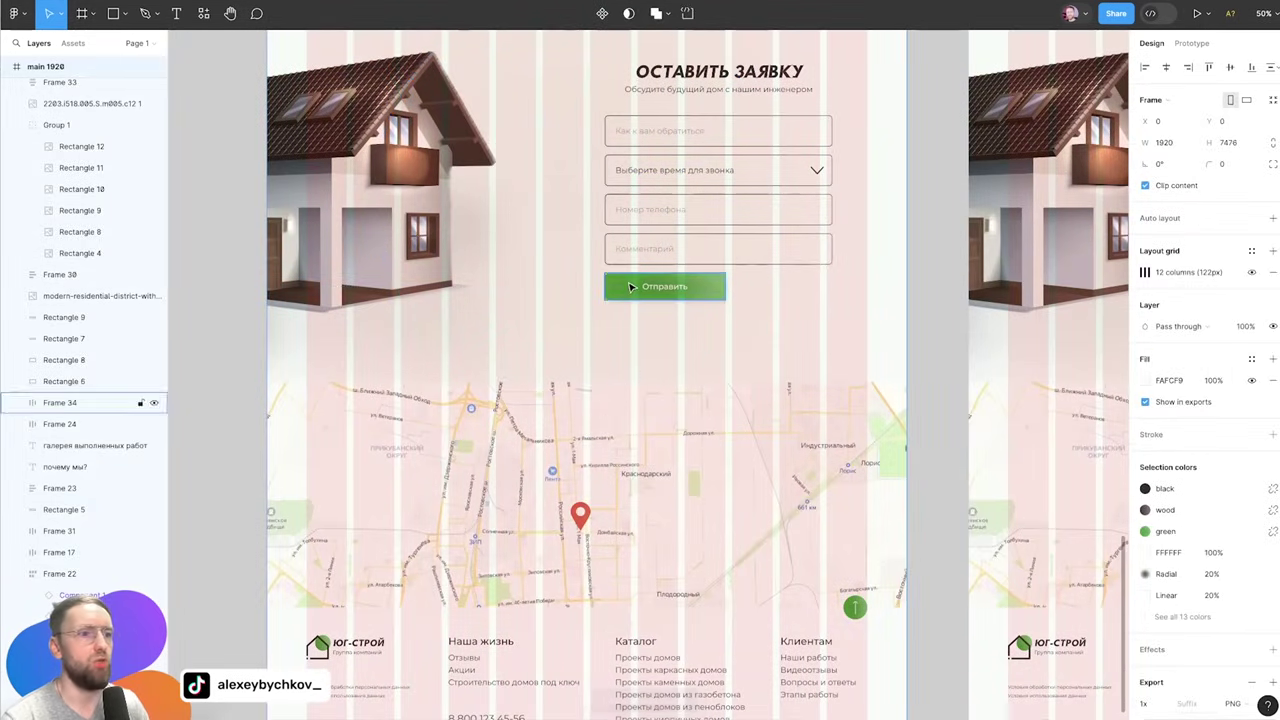
{"action": "left_click", "coordinate": [695, 167]}
{"action": "left_click", "coordinate": [700, 75], "text": "shift"}
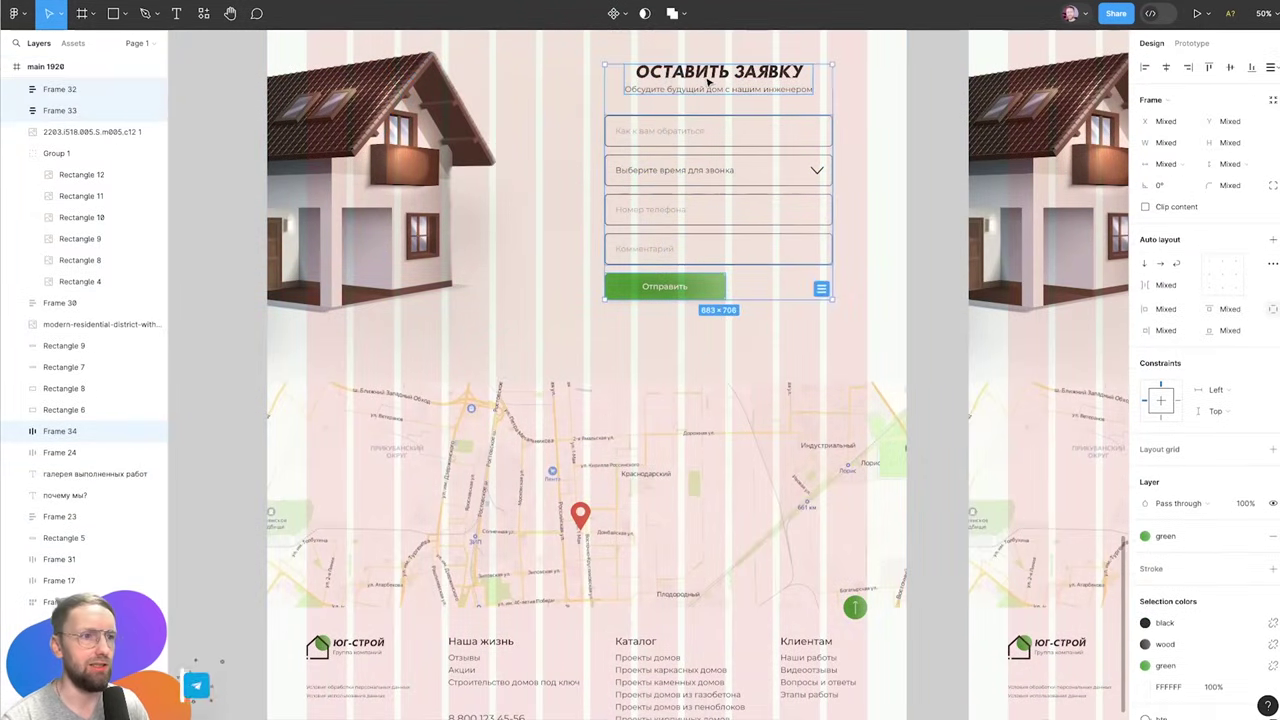
{"action": "left_click_drag", "start_coordinate": [710, 88], "coordinate": [695, 88]}
{"action": "scroll", "coordinate": [757, 205], "scroll_direction": "up", "scroll_amount": 5}
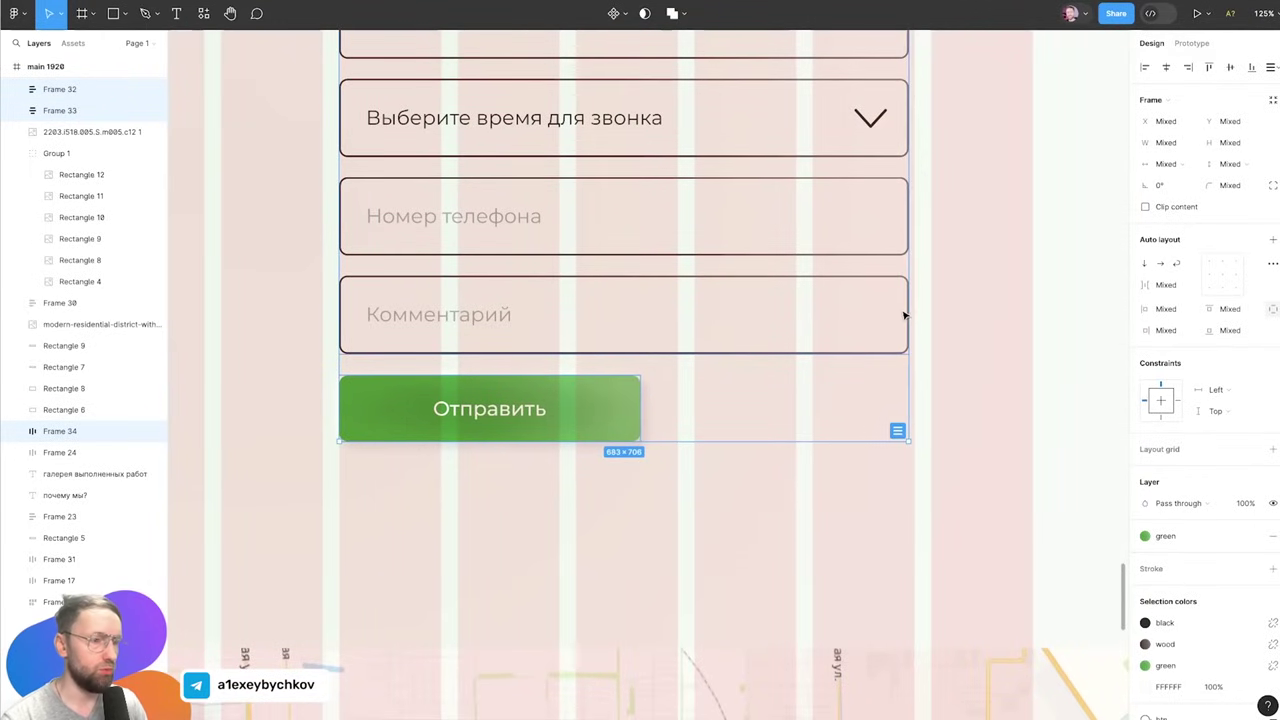
{"action": "scroll", "coordinate": [867, 297], "scroll_direction": "down", "scroll_amount": 5}
{"action": "scroll", "coordinate": [867, 297], "scroll_direction": "down", "scroll_amount": 5}
{"action": "key", "text": "Escape"}
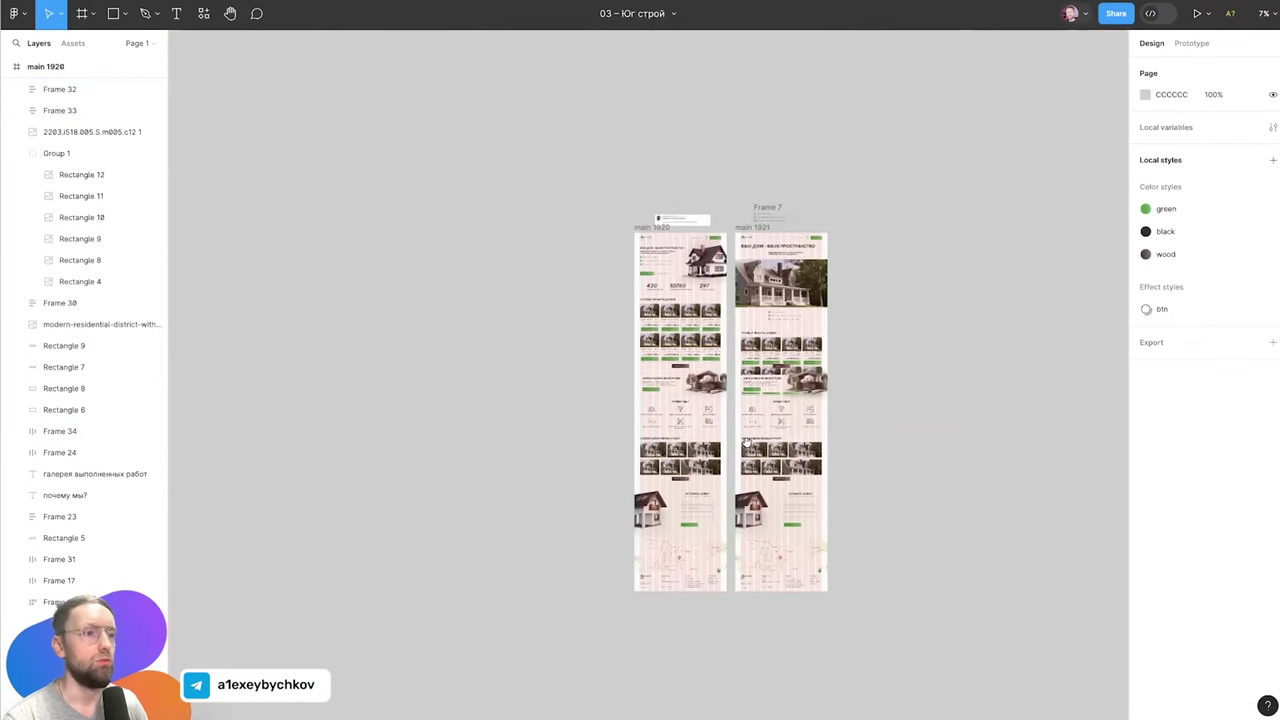
{"action": "key", "text": "shift+g"}
{"action": "scroll", "coordinate": [800, 305], "scroll_direction": "up", "scroll_amount": 5}
{"action": "scroll", "coordinate": [800, 305], "scroll_direction": "up", "scroll_amount": 3}
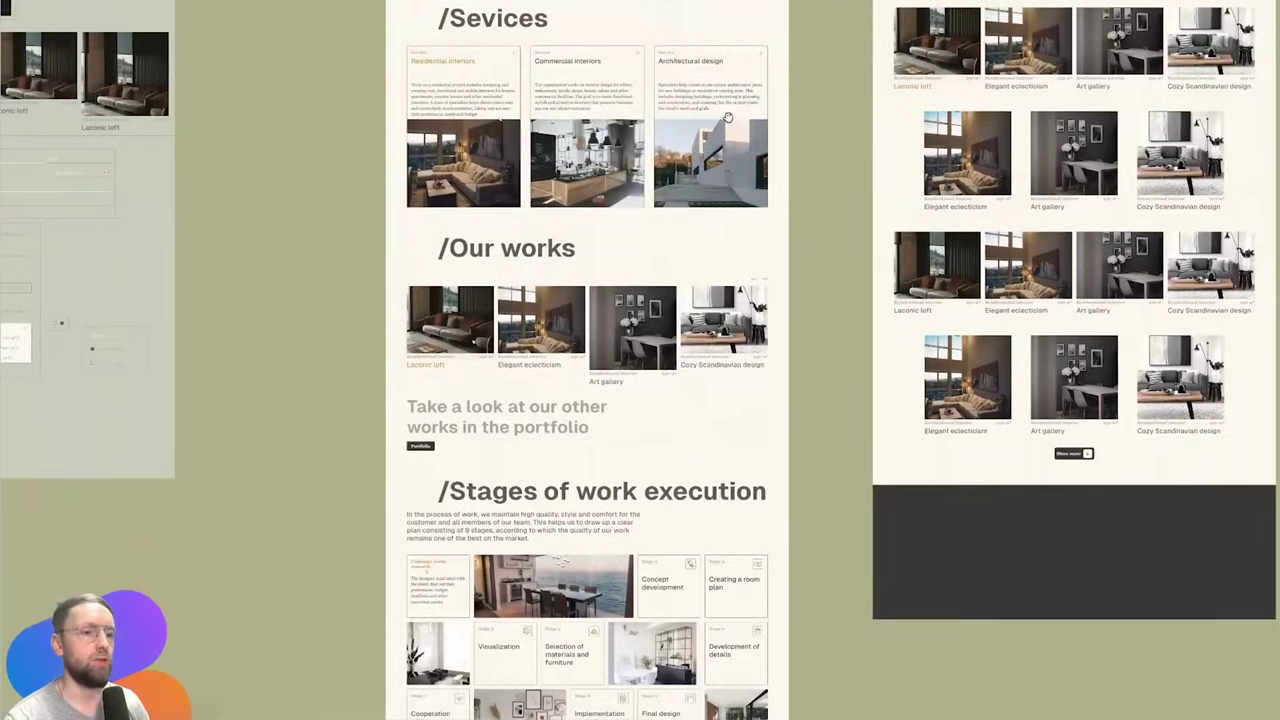
Scroll around the canvas to view both landing-page versions and the comment above them
{"action": "scroll", "coordinate": [728, 118], "scroll_direction": "up", "scroll_amount": 2}
{"action": "scroll", "coordinate": [726, 194], "scroll_direction": "up", "scroll_amount": 2}
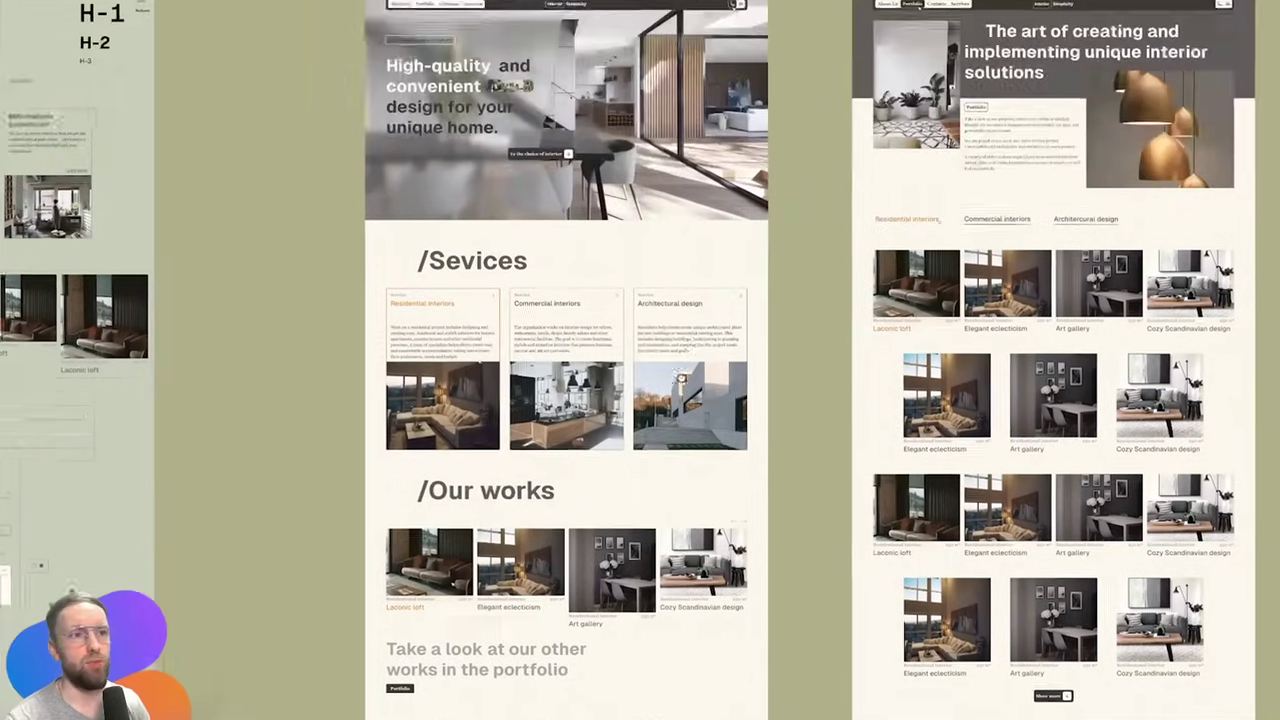
{"action": "scroll", "coordinate": [745, 250], "scroll_direction": "up", "scroll_amount": 2}
{"action": "scroll", "coordinate": [713, 333], "scroll_direction": "down", "scroll_amount": 1}
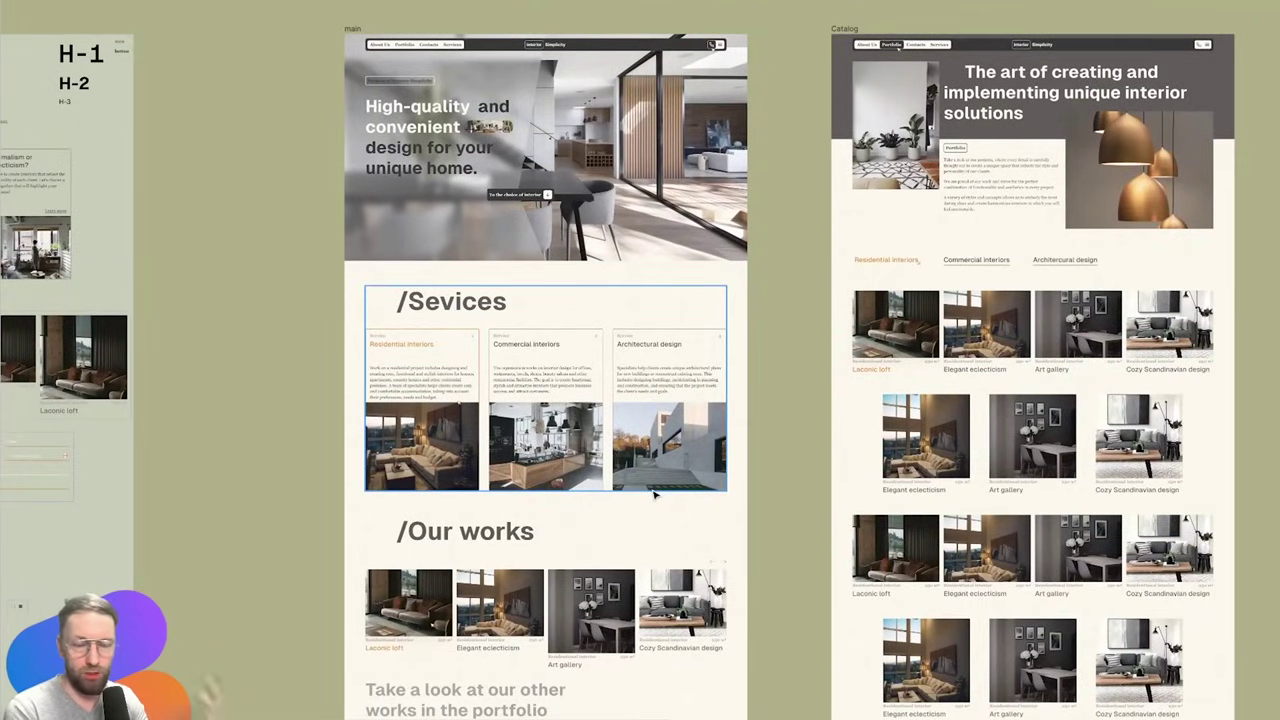
{"action": "scroll", "coordinate": [760, 543], "scroll_direction": "down", "scroll_amount": 3}
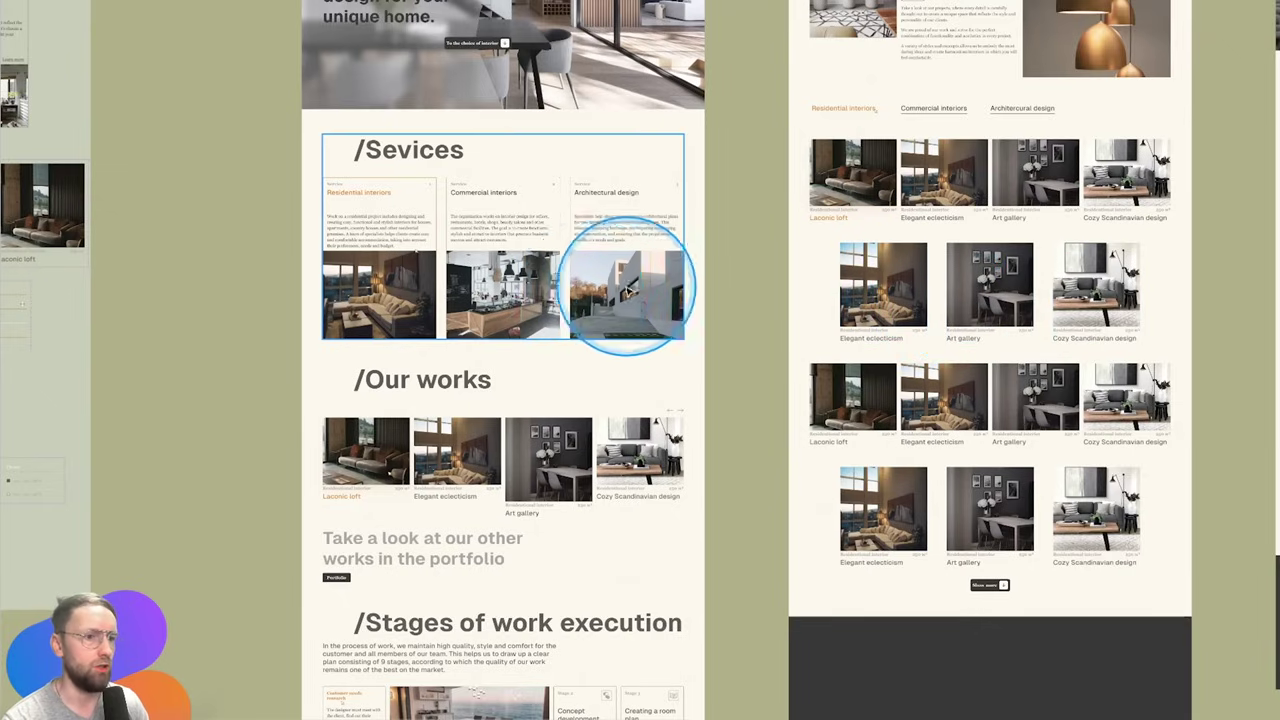
{"action": "scroll", "coordinate": [571, 229], "scroll_direction": "down", "scroll_amount": 4}
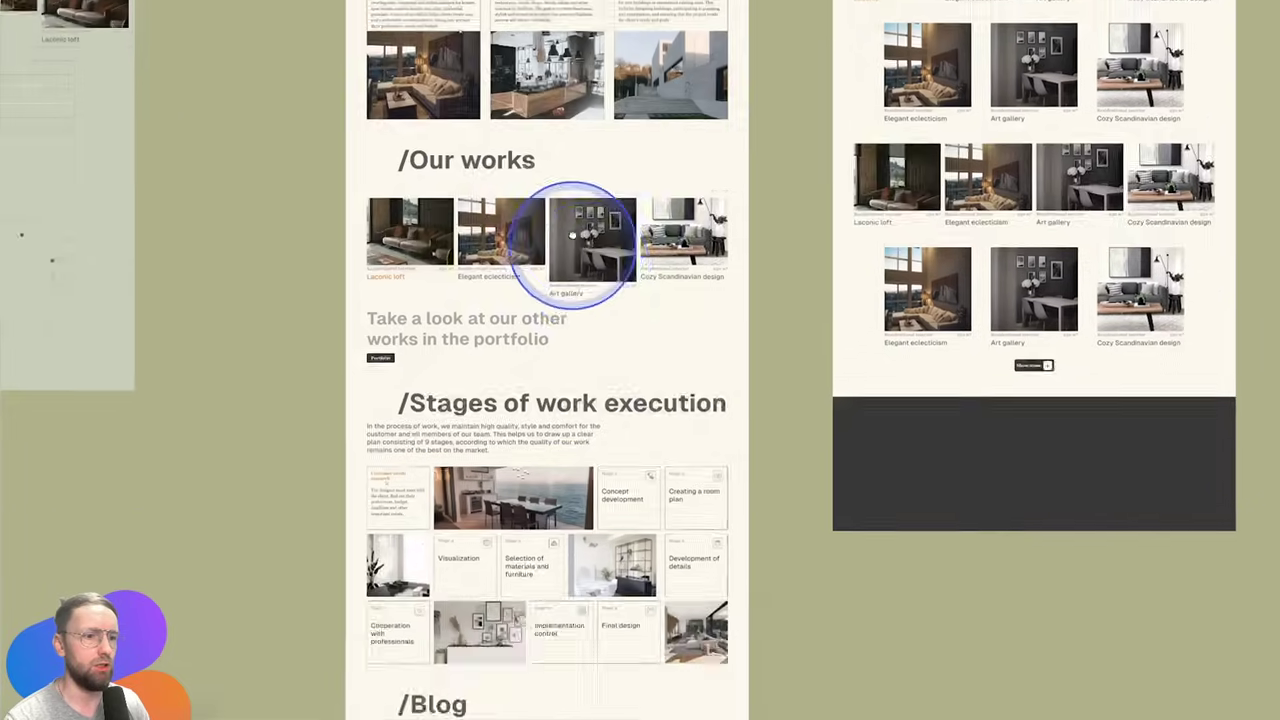
{"action": "scroll", "coordinate": [564, 121], "scroll_direction": "down", "scroll_amount": 5}
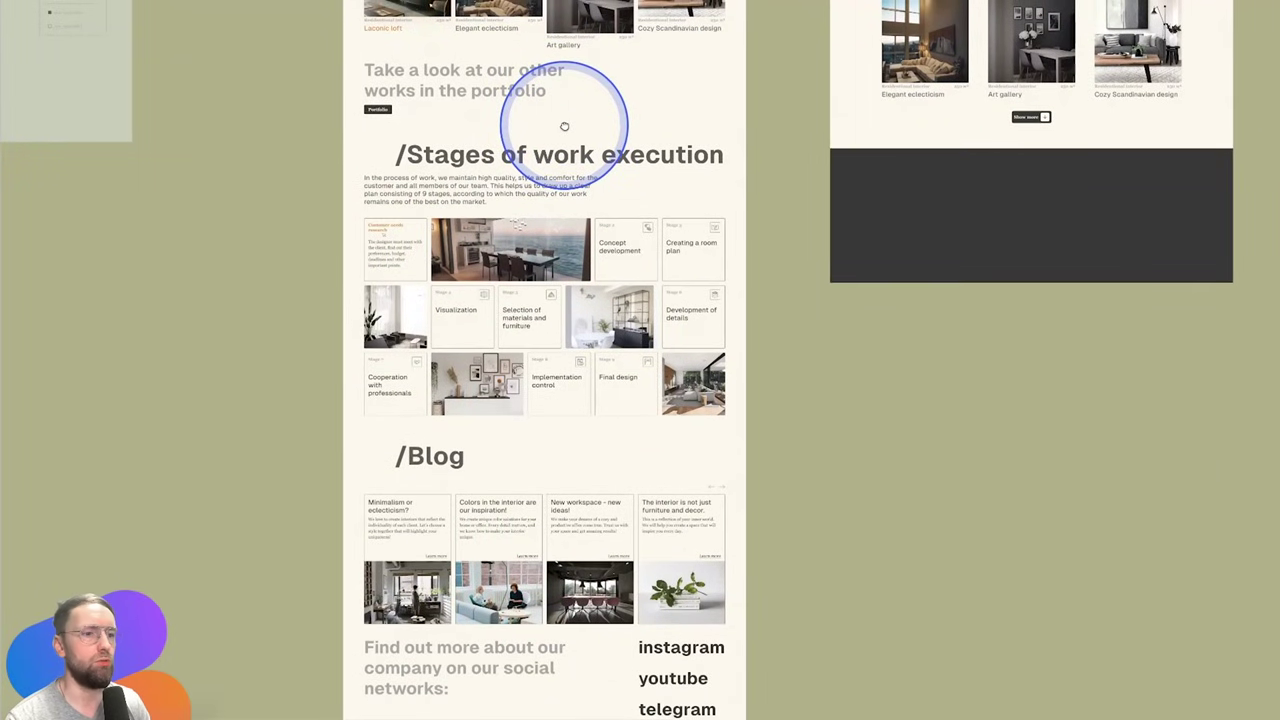
{"action": "scroll", "coordinate": [650, 470], "scroll_direction": "up", "scroll_amount": 7}
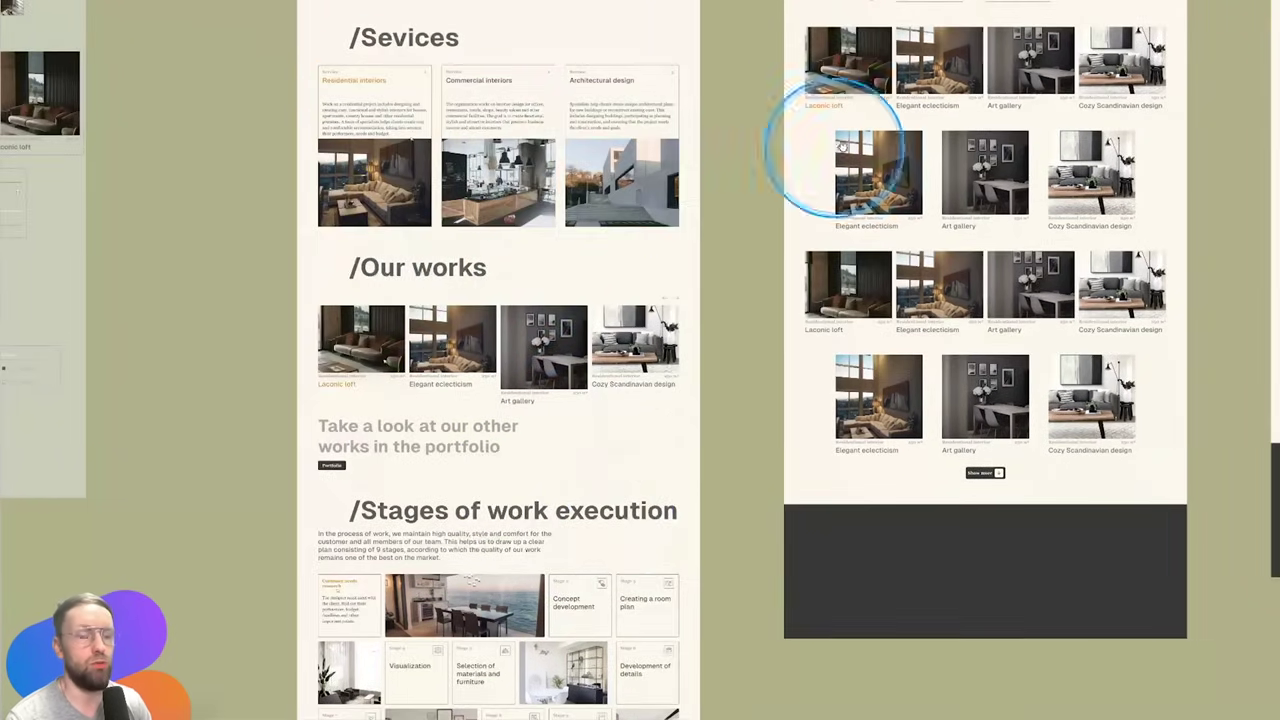
{"action": "scroll", "coordinate": [760, 220], "scroll_direction": "up", "scroll_amount": 2}
{"action": "scroll", "coordinate": [760, 220], "scroll_direction": "right", "scroll_amount": 3}
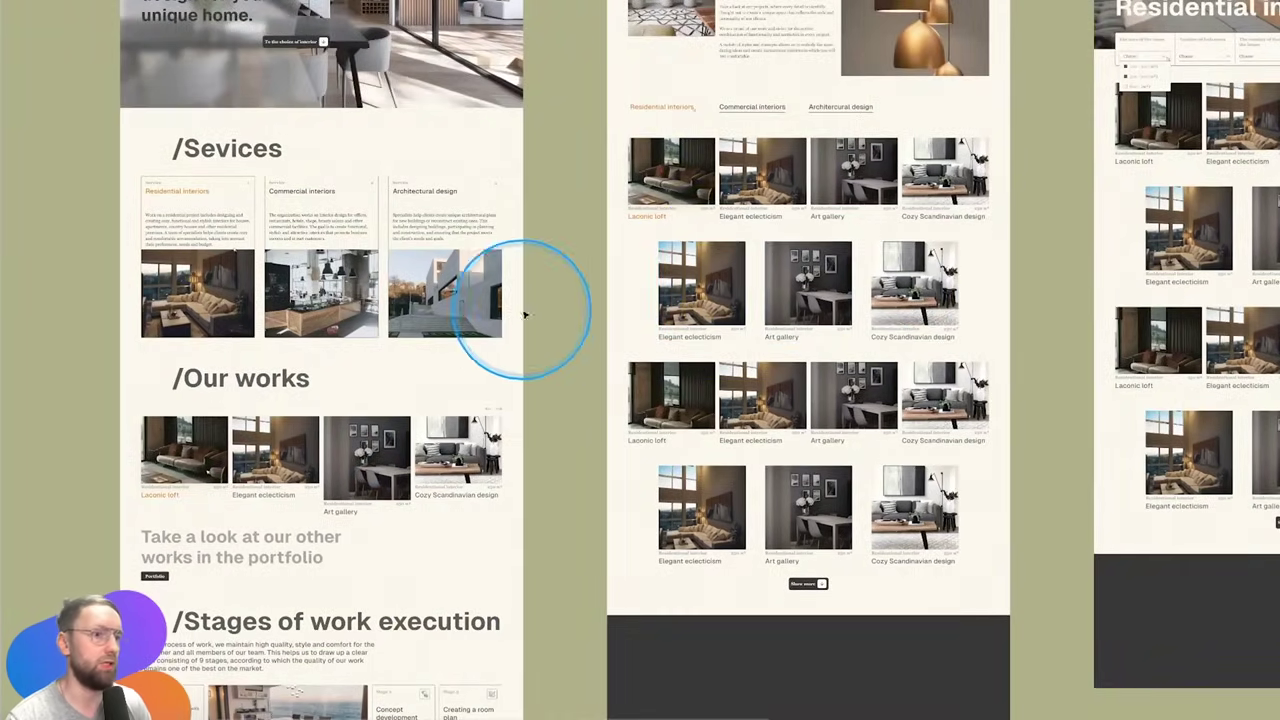
{"action": "scroll", "coordinate": [600, 220], "scroll_direction": "down", "scroll_amount": 2}
{"action": "scroll", "coordinate": [600, 220], "scroll_direction": "left", "scroll_amount": 2}
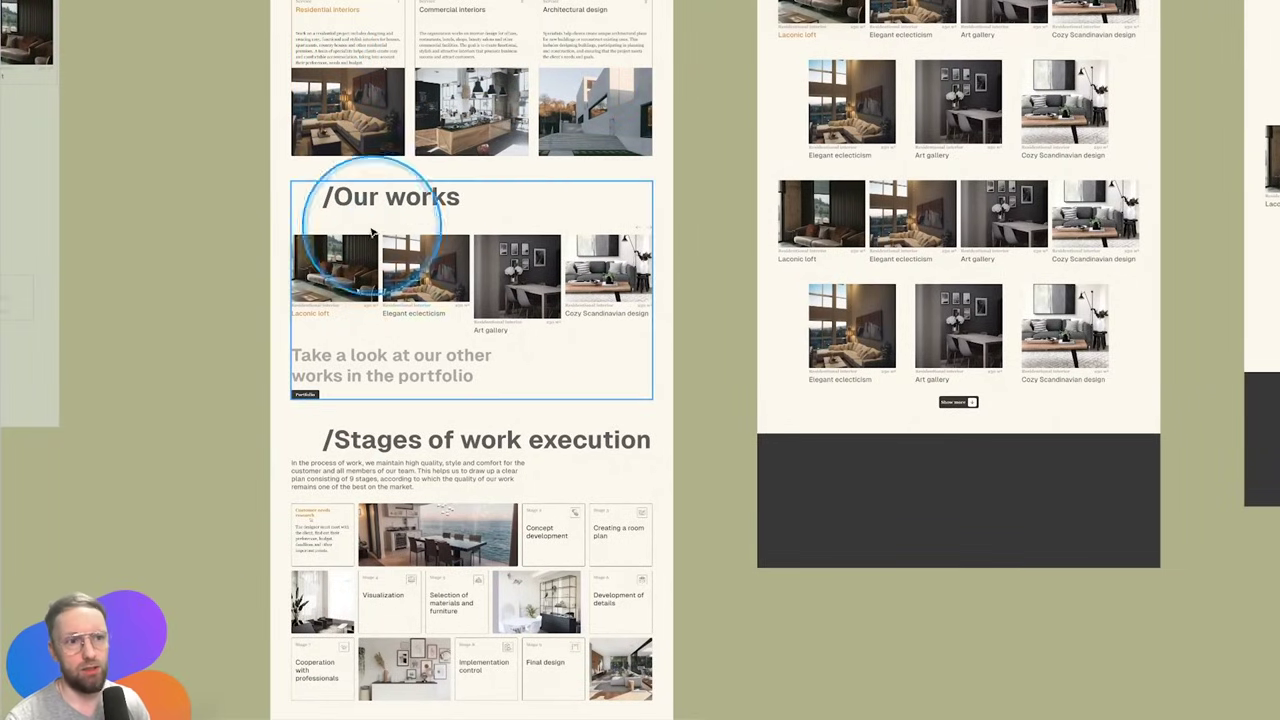
{"action": "scroll", "coordinate": [595, 50], "scroll_direction": "up", "scroll_amount": 1}
{"action": "scroll", "coordinate": [595, 50], "scroll_direction": "right", "scroll_amount": 2}
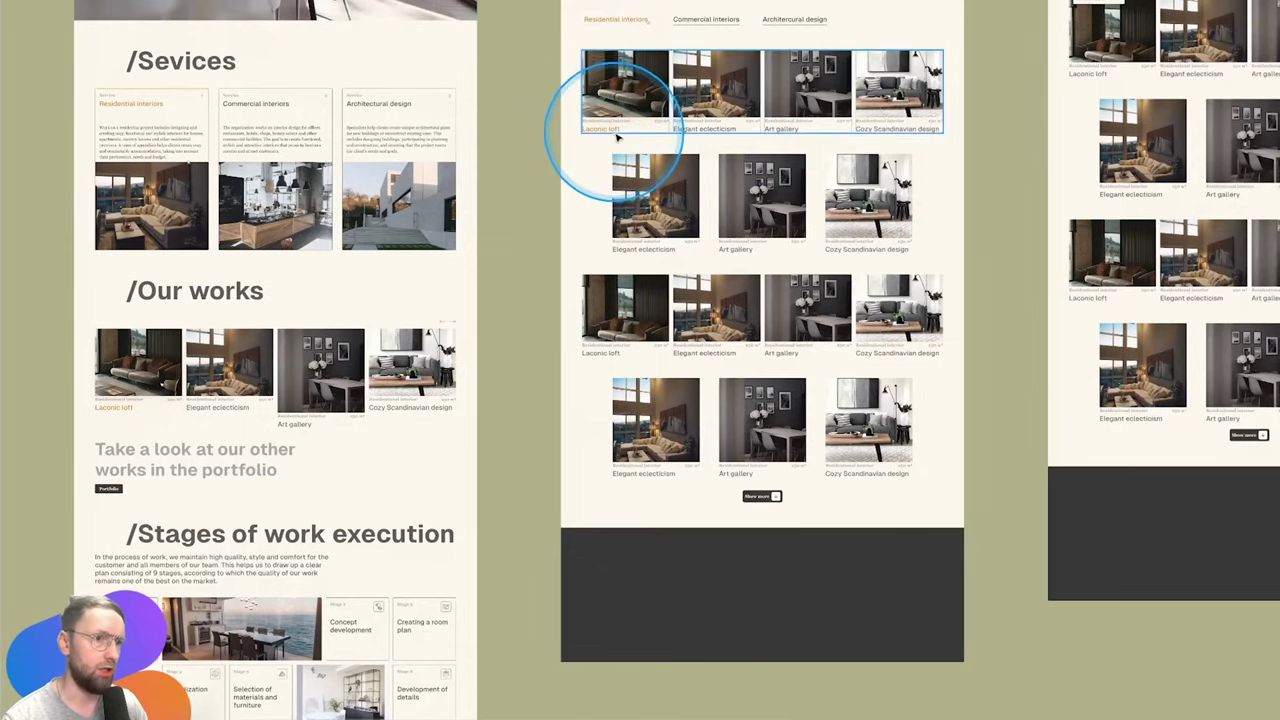
{"action": "scroll", "coordinate": [692, 325], "scroll_direction": "up", "scroll_amount": 2}
{"action": "scroll", "coordinate": [692, 325], "scroll_direction": "right", "scroll_amount": 5}
{"action": "scroll", "coordinate": [357, 320], "scroll_direction": "right", "scroll_amount": 2}
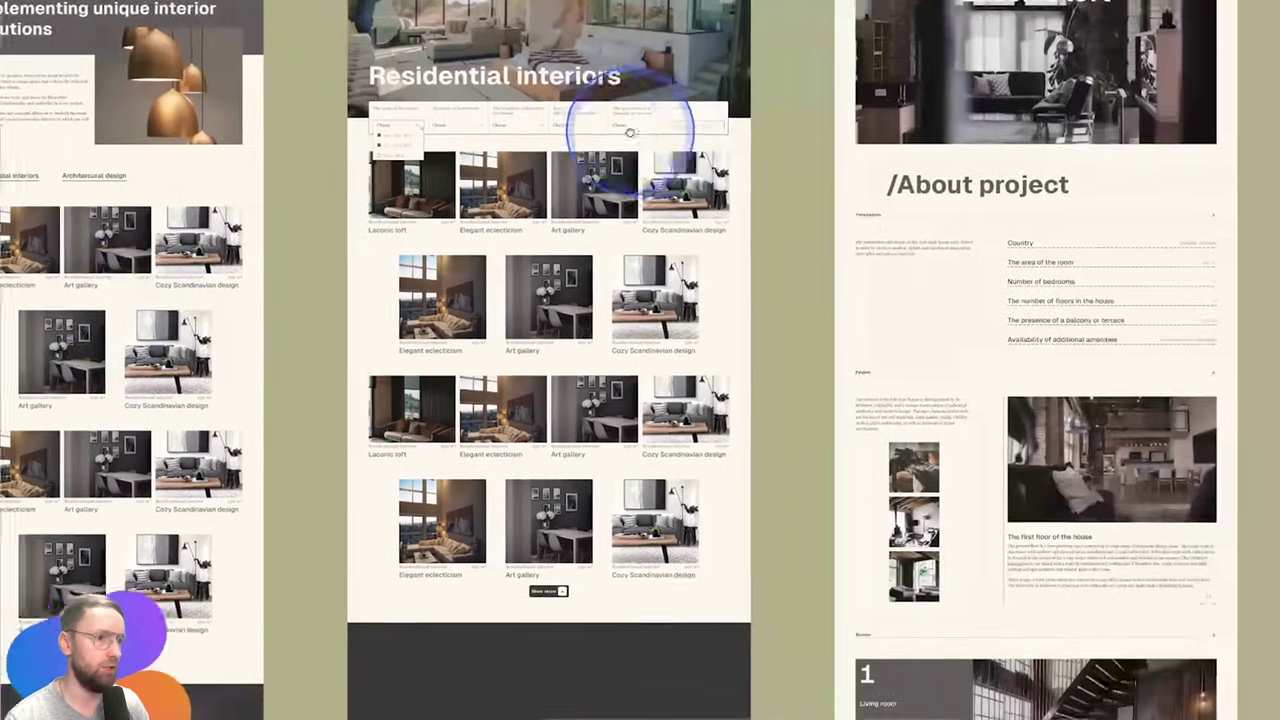
{"action": "scroll", "coordinate": [628, 129], "scroll_direction": "right", "scroll_amount": 2}
{"action": "scroll", "coordinate": [628, 129], "scroll_direction": "down", "scroll_amount": 1}
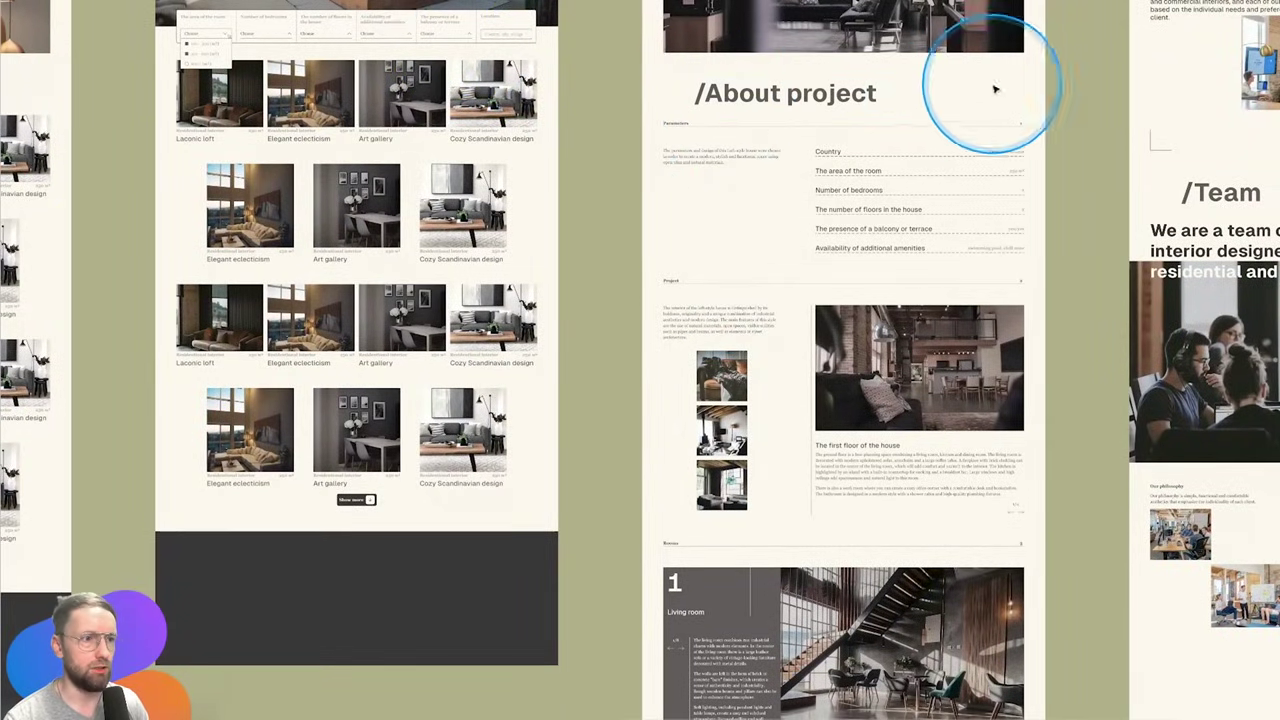
{"action": "scroll", "coordinate": [1153, 265], "scroll_direction": "left", "scroll_amount": 8}
{"action": "scroll", "coordinate": [1153, 265], "scroll_direction": "left", "scroll_amount": 4}
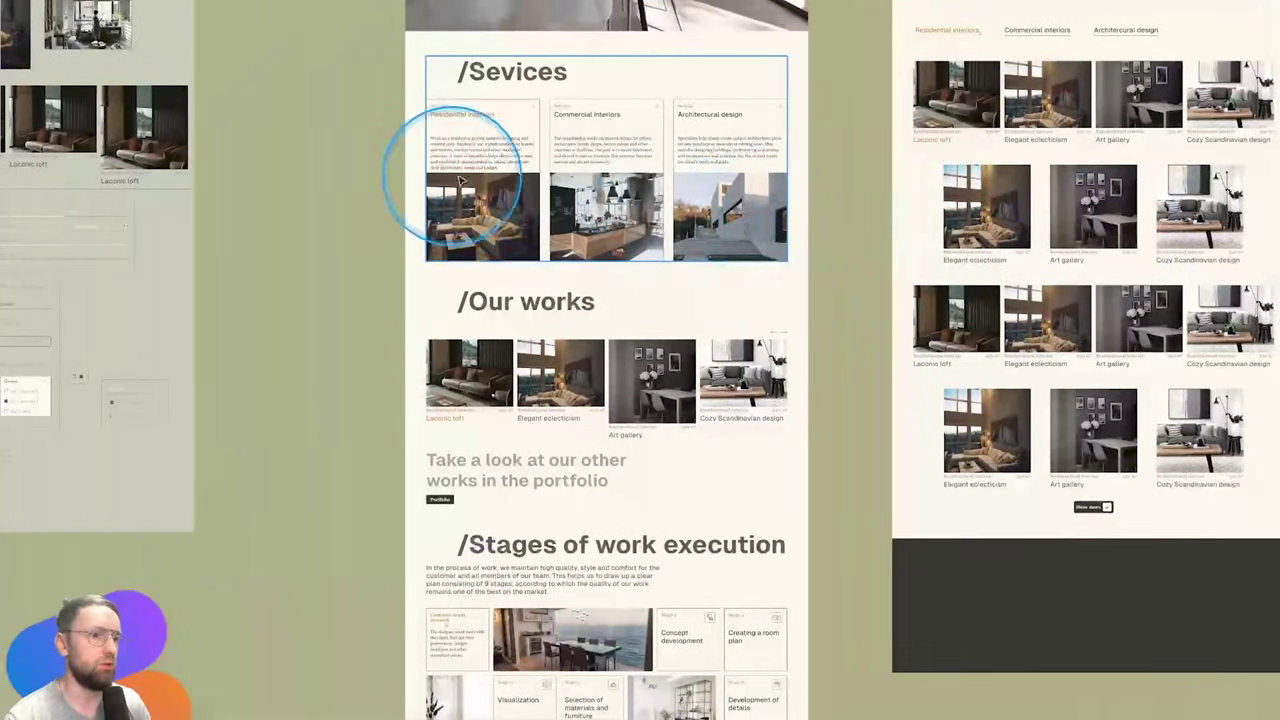
{"action": "scroll", "coordinate": [533, 259], "scroll_direction": "down", "scroll_amount": 3}
{"action": "scroll", "coordinate": [533, 259], "scroll_direction": "down", "scroll_amount": 3}
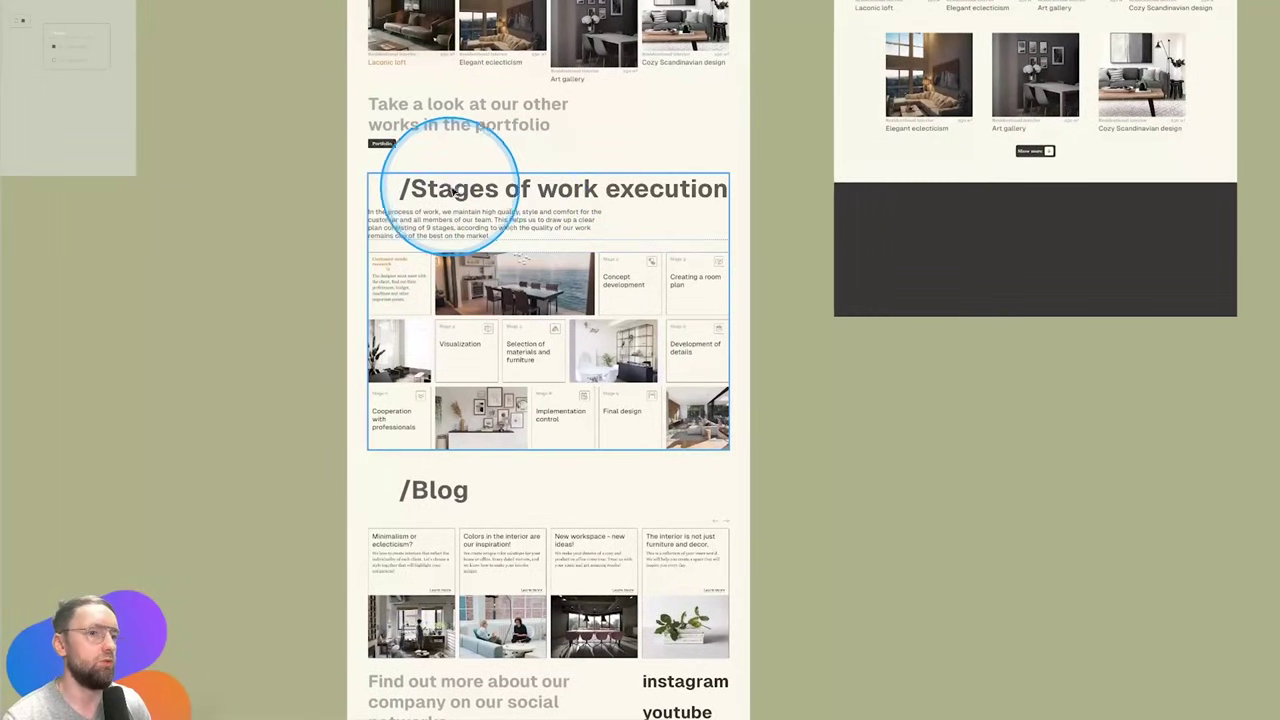
{"action": "scroll", "coordinate": [416, 205], "scroll_direction": "up", "scroll_amount": 2}
Pan the page past the Stages of work execution section to centre the Blog section
{"action": "left_click", "coordinate": [416, 205]}
{"action": "left_click", "coordinate": [443, 686]}
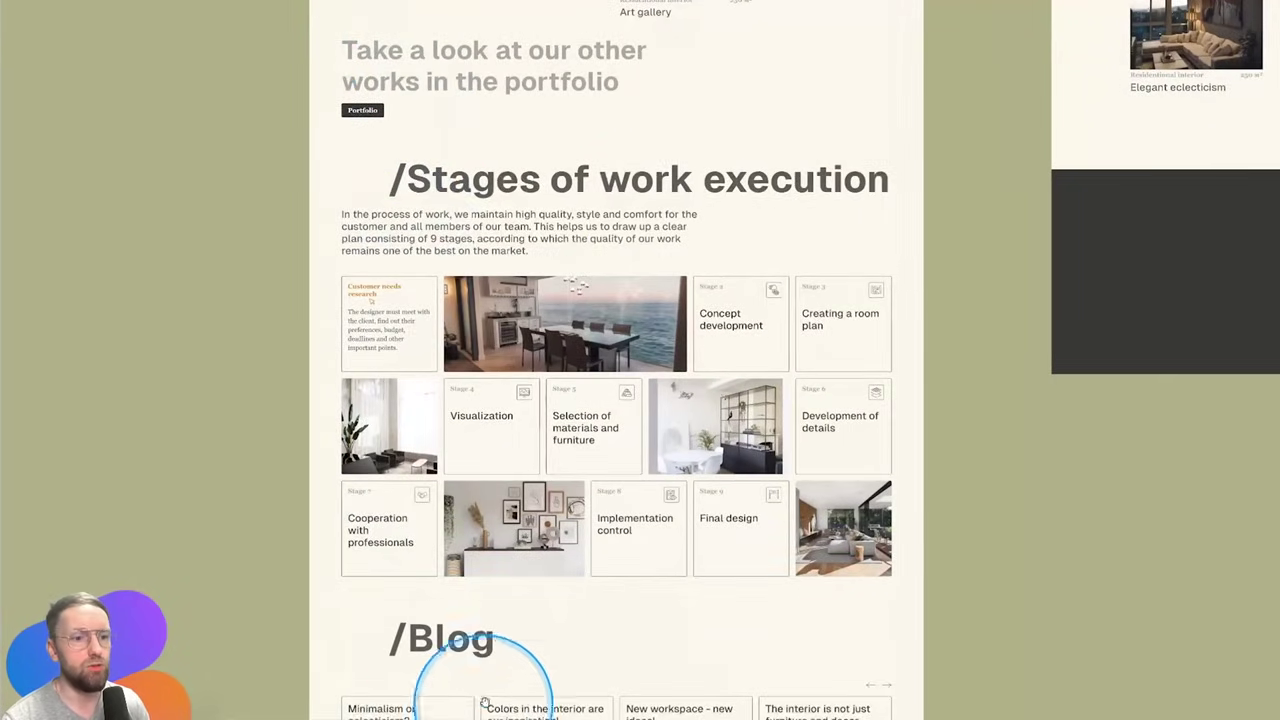
{"action": "left_click_drag", "start_coordinate": [443, 686], "coordinate": [468, 307]}
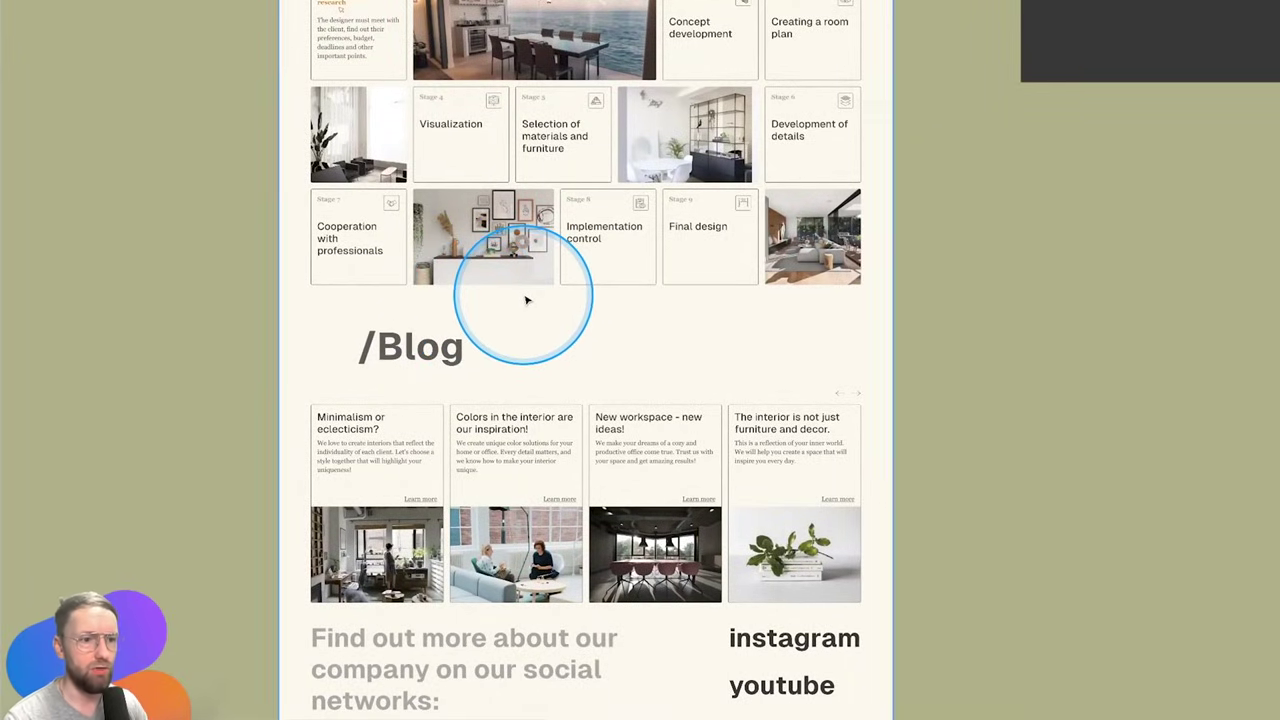
{"action": "scroll", "coordinate": [527, 300], "scroll_direction": "down", "scroll_amount": 2}
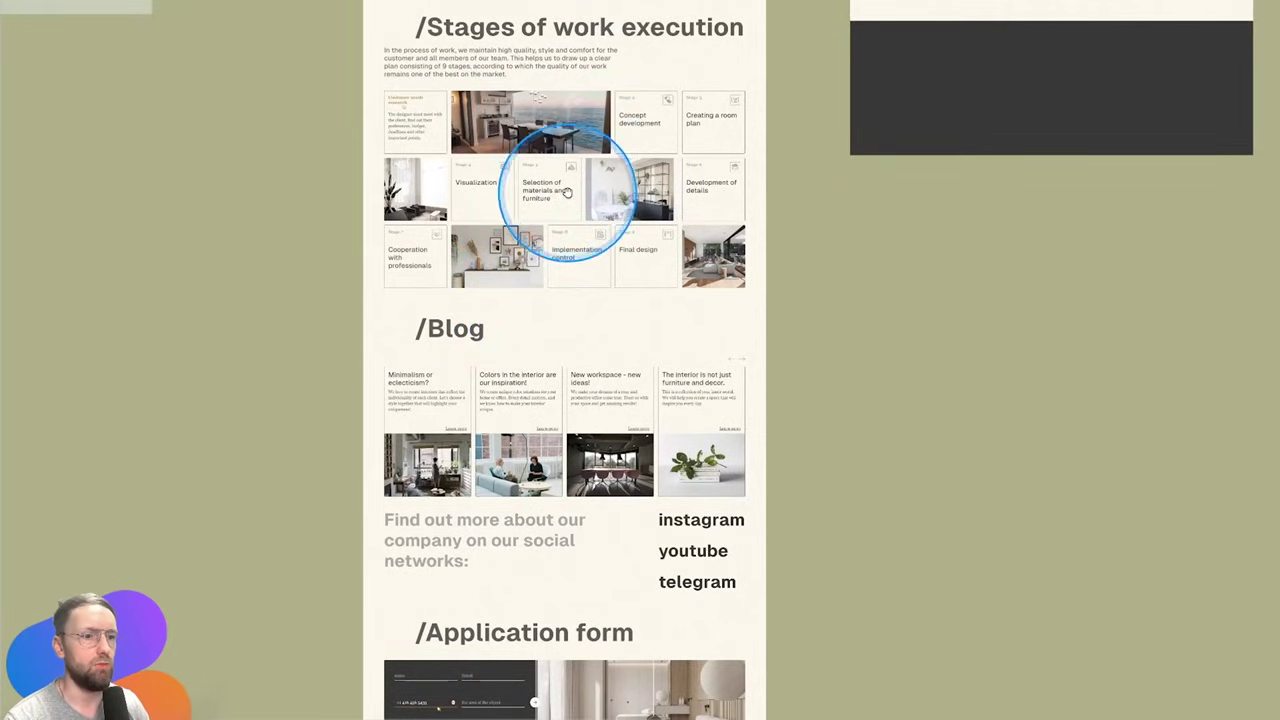
{"action": "scroll", "coordinate": [565, 192], "scroll_direction": "down", "scroll_amount": 3}
{"action": "scroll", "coordinate": [600, 206], "scroll_direction": "up", "scroll_amount": 6}
Select the /Sevices heading to check its spacing to surrounding elements
{"action": "scroll", "coordinate": [603, 228], "scroll_direction": "up", "scroll_amount": 10}
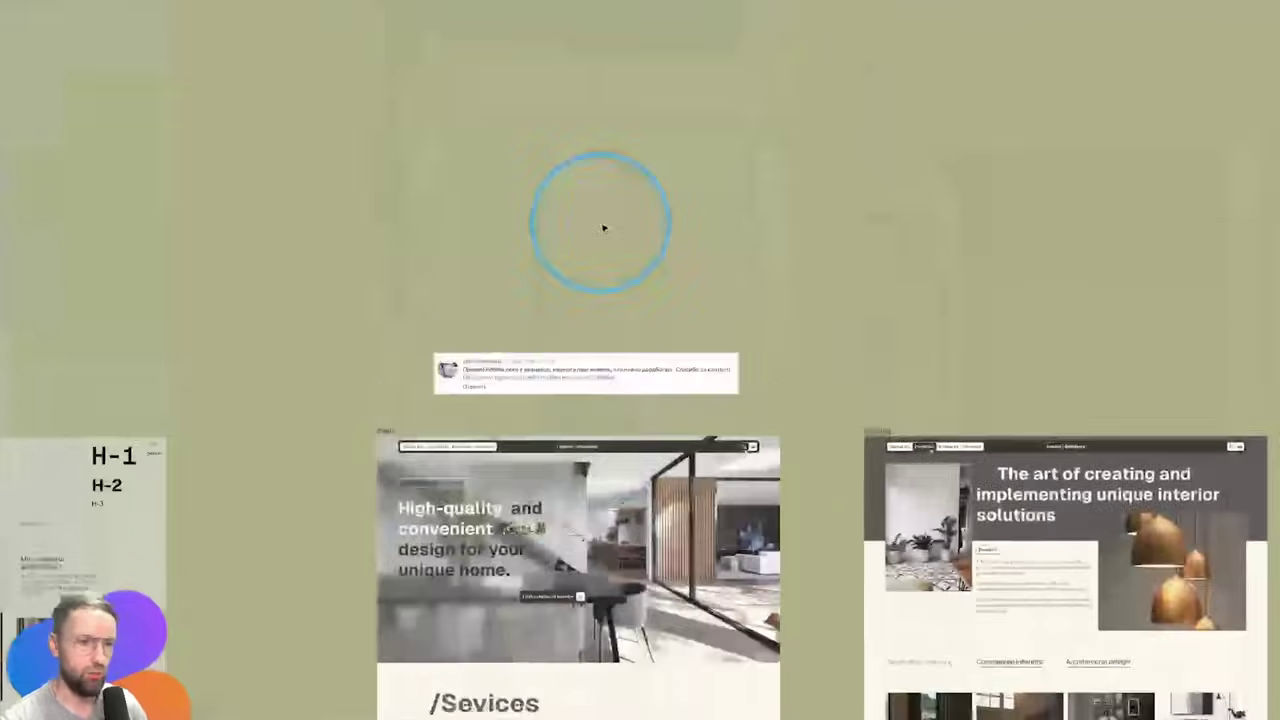
{"action": "scroll", "coordinate": [603, 228], "scroll_direction": "up", "scroll_amount": 1}
{"action": "scroll", "coordinate": [600, 400], "scroll_direction": "up", "scroll_amount": 5}
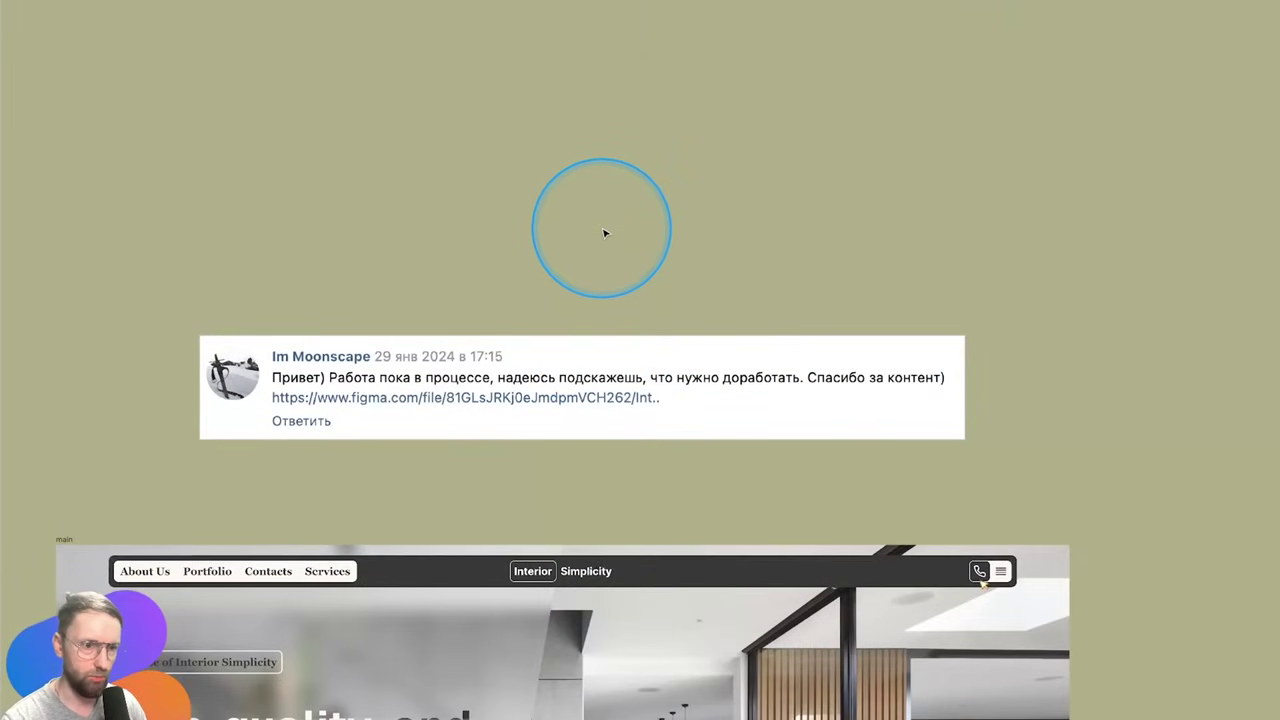
{"action": "scroll", "coordinate": [607, 228], "scroll_direction": "down", "scroll_amount": 2}
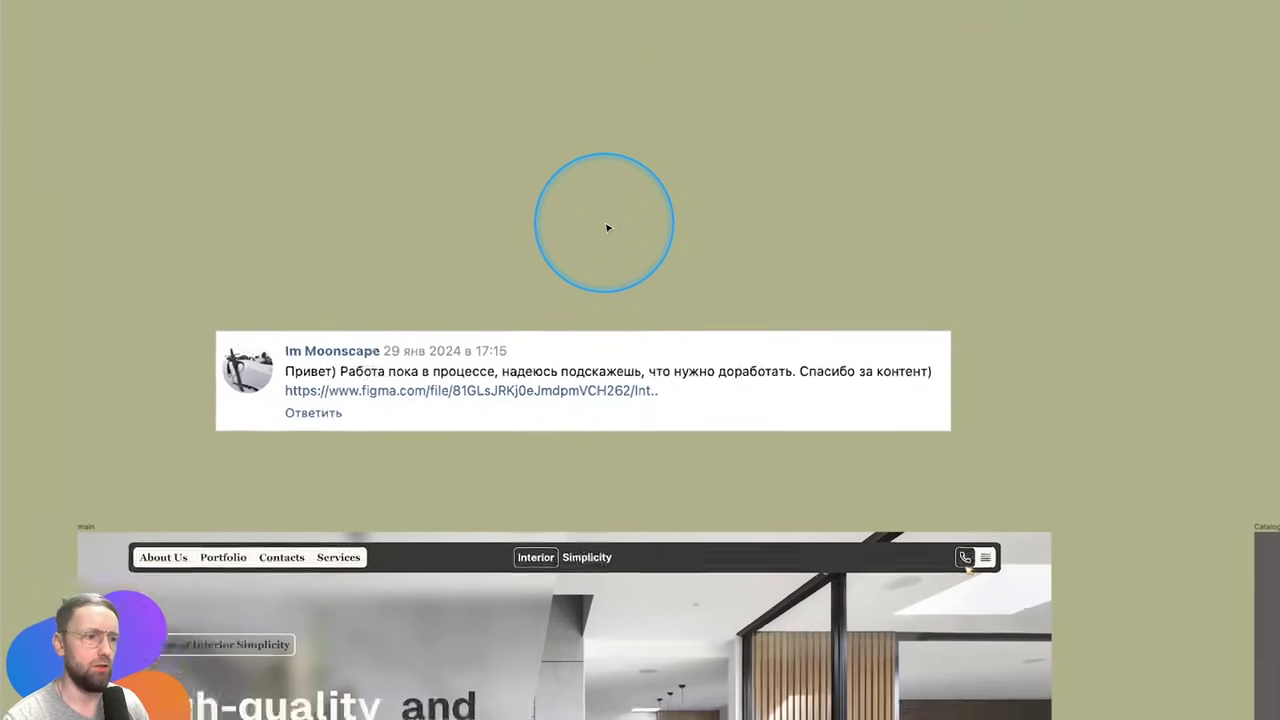
{"action": "scroll", "coordinate": [737, 194], "scroll_direction": "down", "scroll_amount": 2}
{"action": "scroll", "coordinate": [660, 120], "scroll_direction": "down", "scroll_amount": 5}
{"action": "scroll", "coordinate": [648, 99], "scroll_direction": "up", "scroll_amount": 4}
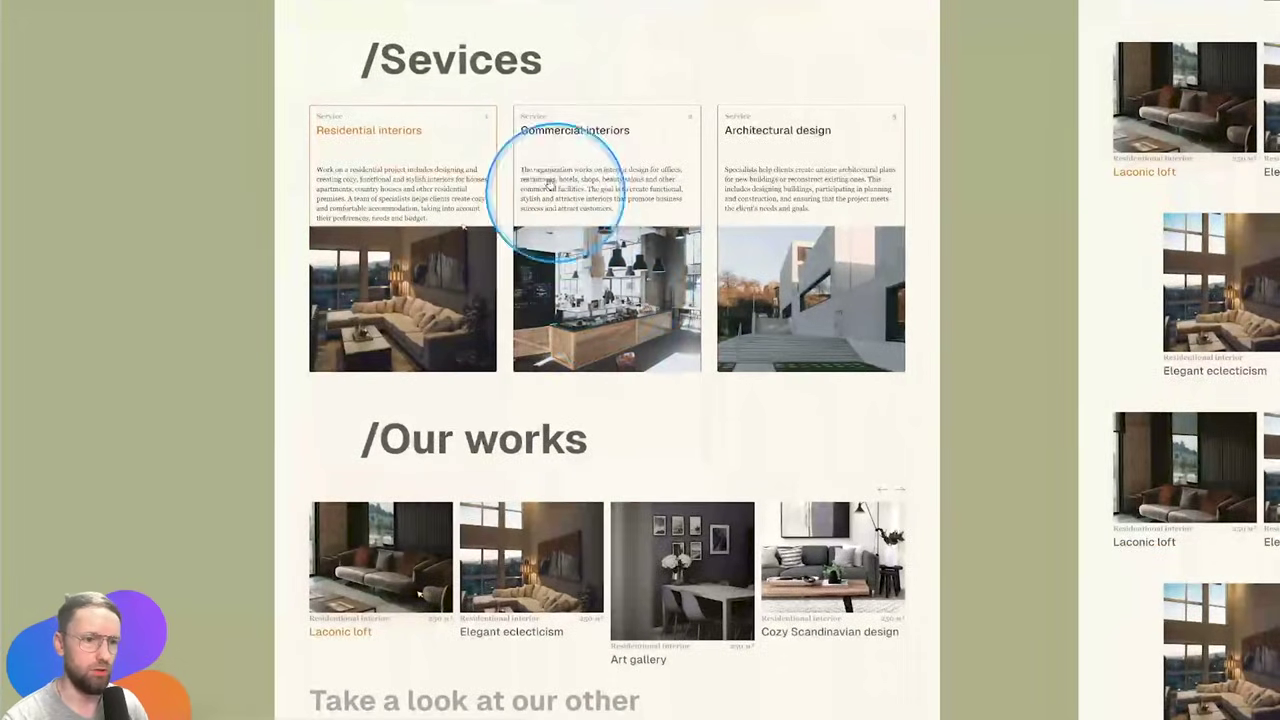
{"action": "scroll", "coordinate": [543, 171], "scroll_direction": "up", "scroll_amount": 2}
{"action": "left_click", "coordinate": [500, 155]}
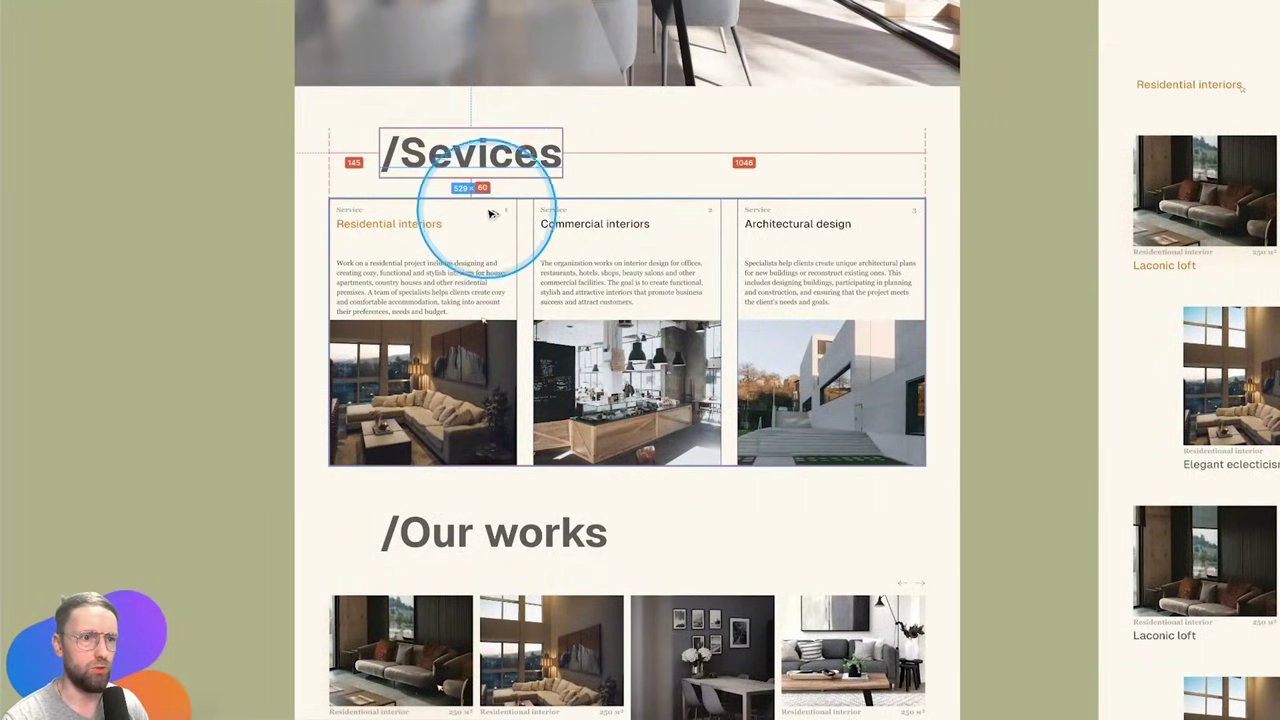
{"action": "scroll", "coordinate": [491, 211], "scroll_direction": "down", "scroll_amount": 5}
{"action": "scroll", "coordinate": [489, 211], "scroll_direction": "up", "scroll_amount": 1}
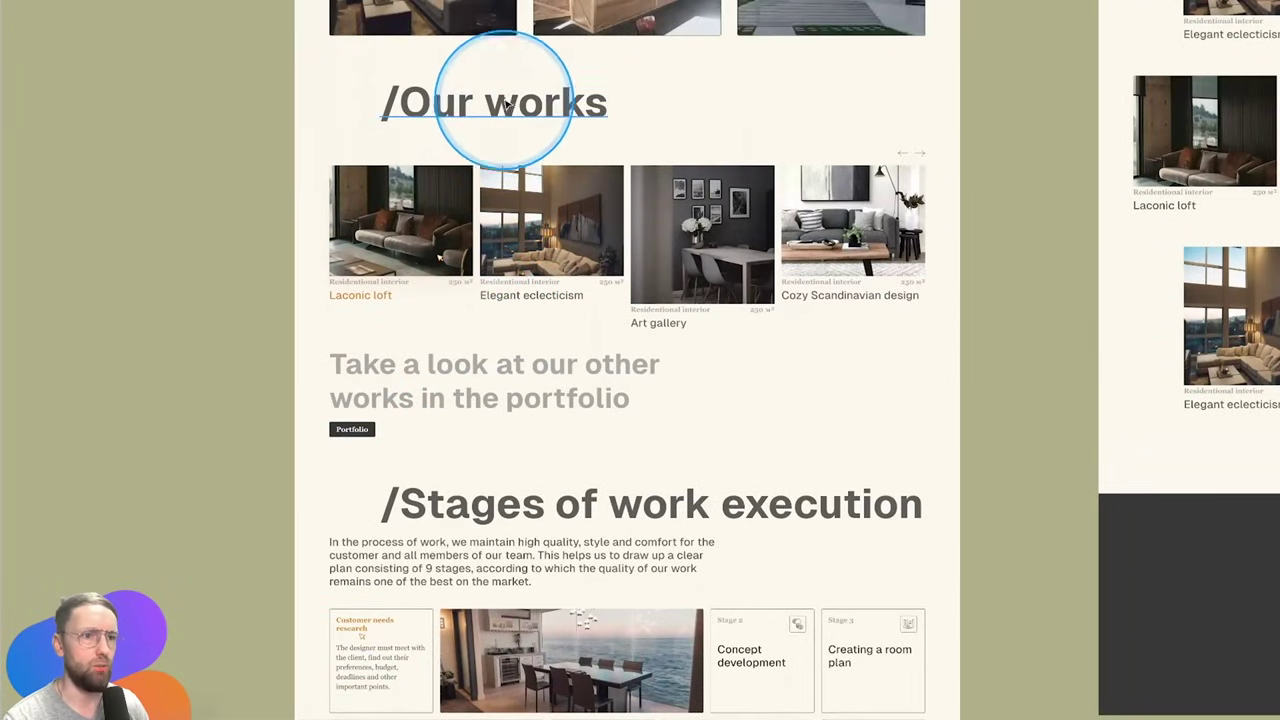
Measure the gap between the /Our works heading and its image row, dismissing the missing-fonts notice
{"action": "left_click", "coordinate": [497, 100]}
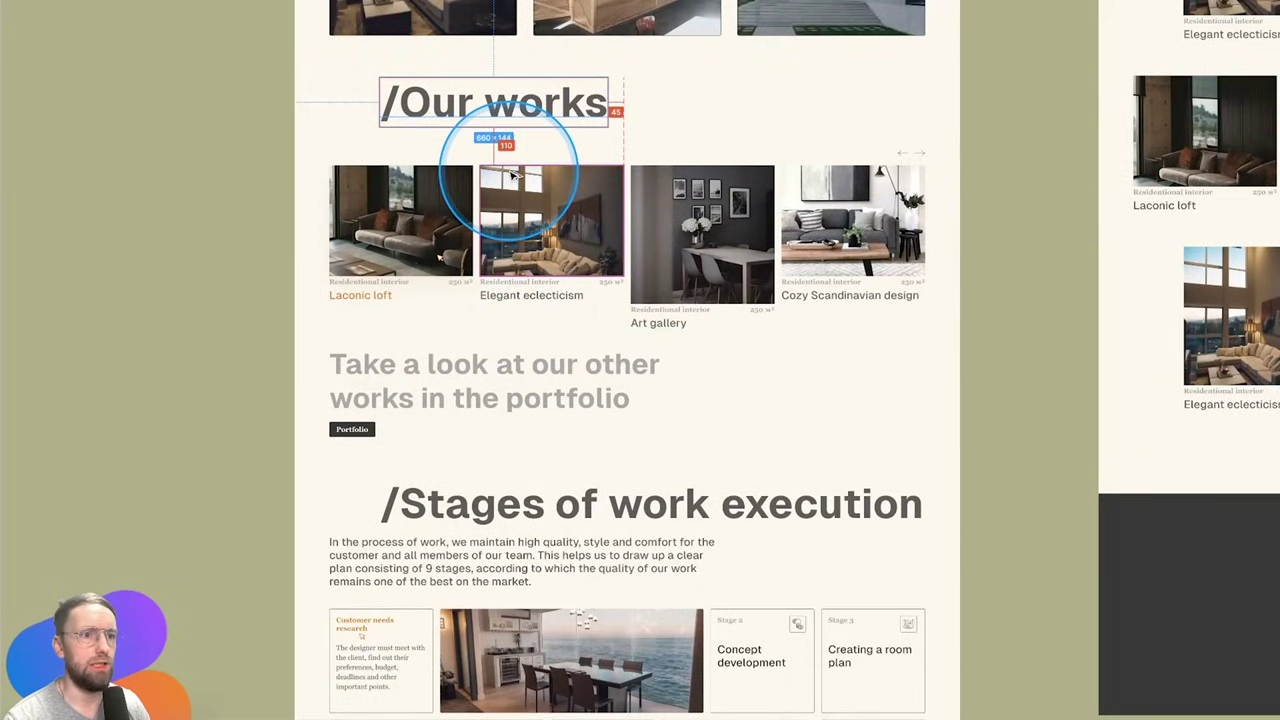
{"action": "left_click", "coordinate": [580, 145]}
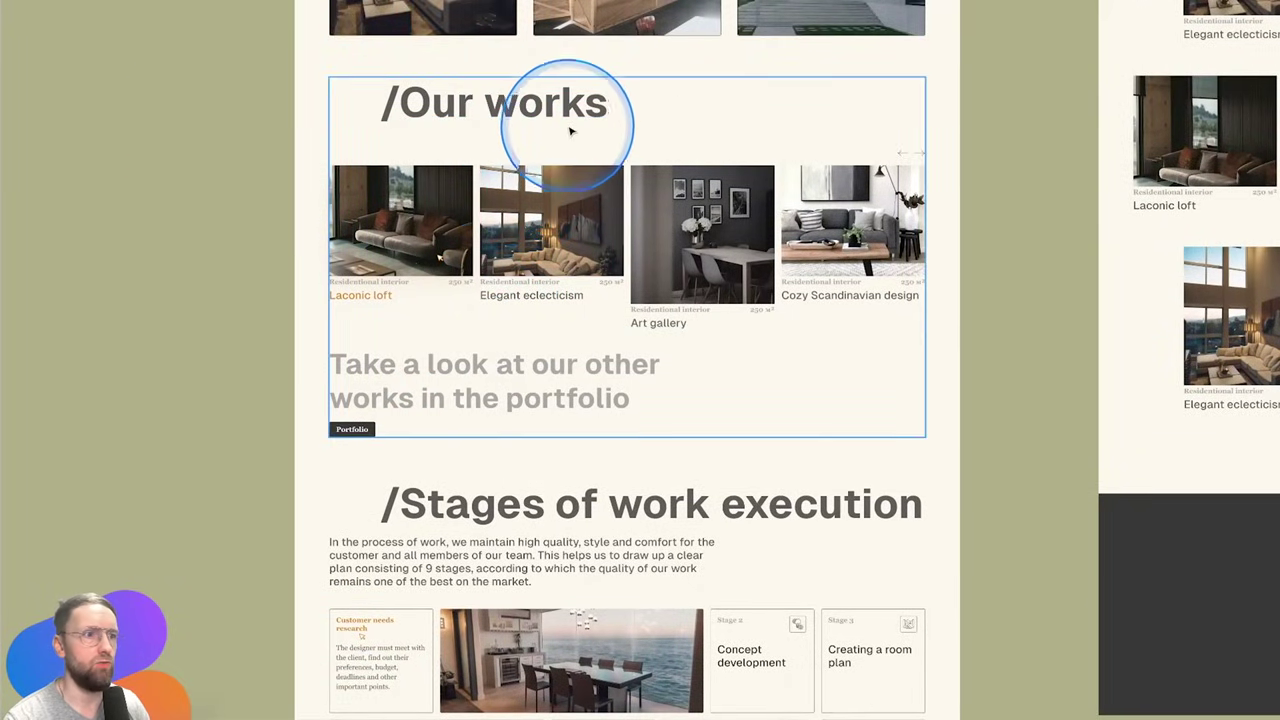
{"action": "double_click", "coordinate": [543, 95]}
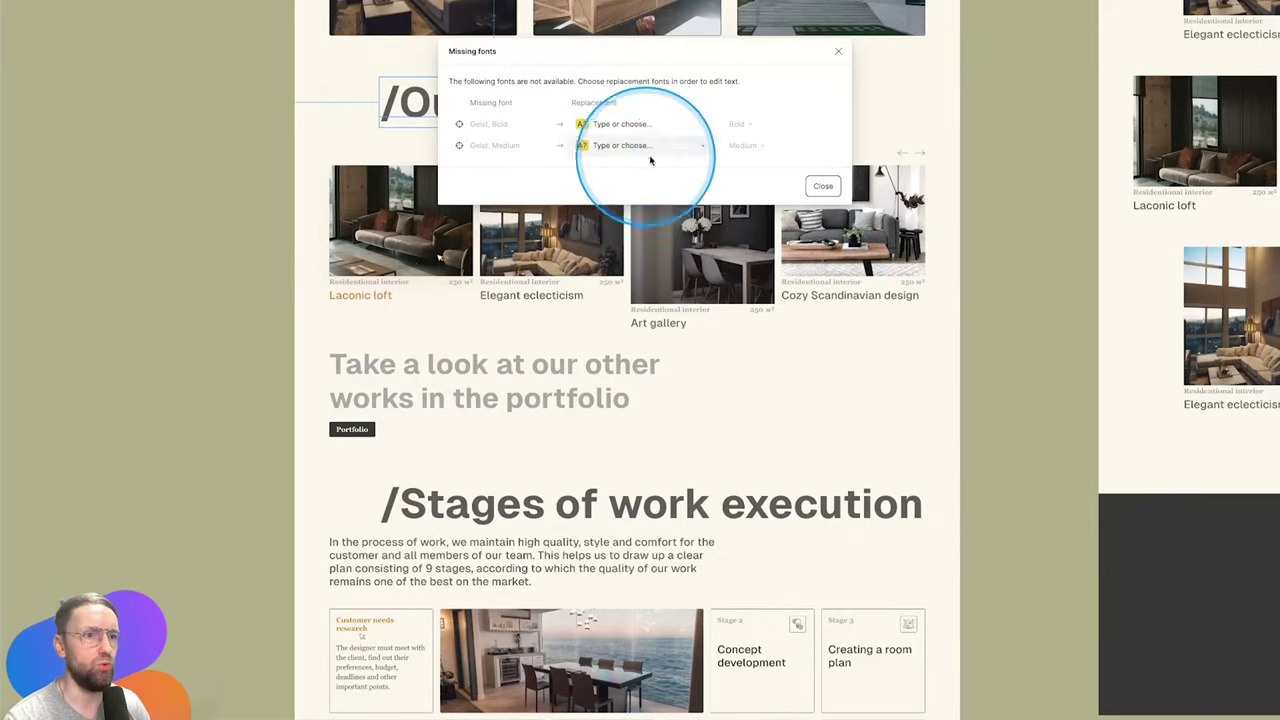
{"action": "left_click", "coordinate": [826, 183]}
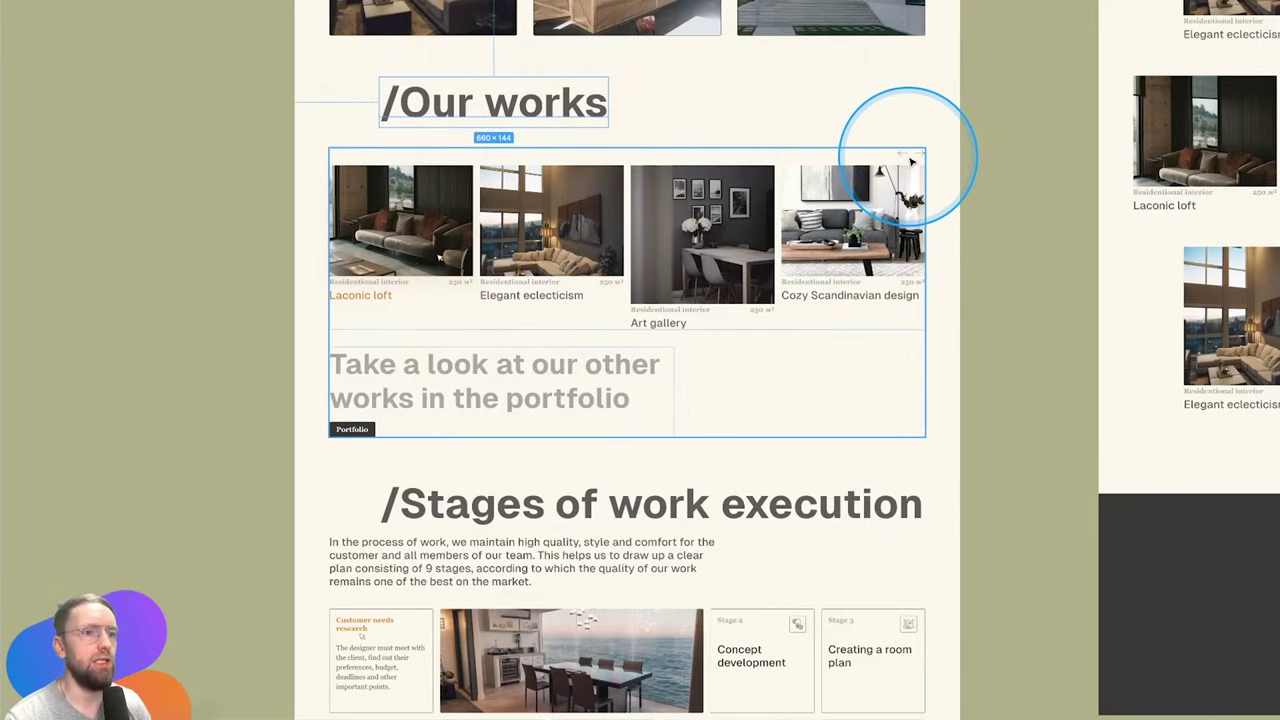
{"action": "scroll", "coordinate": [280, 117], "scroll_direction": "up", "scroll_amount": 3}
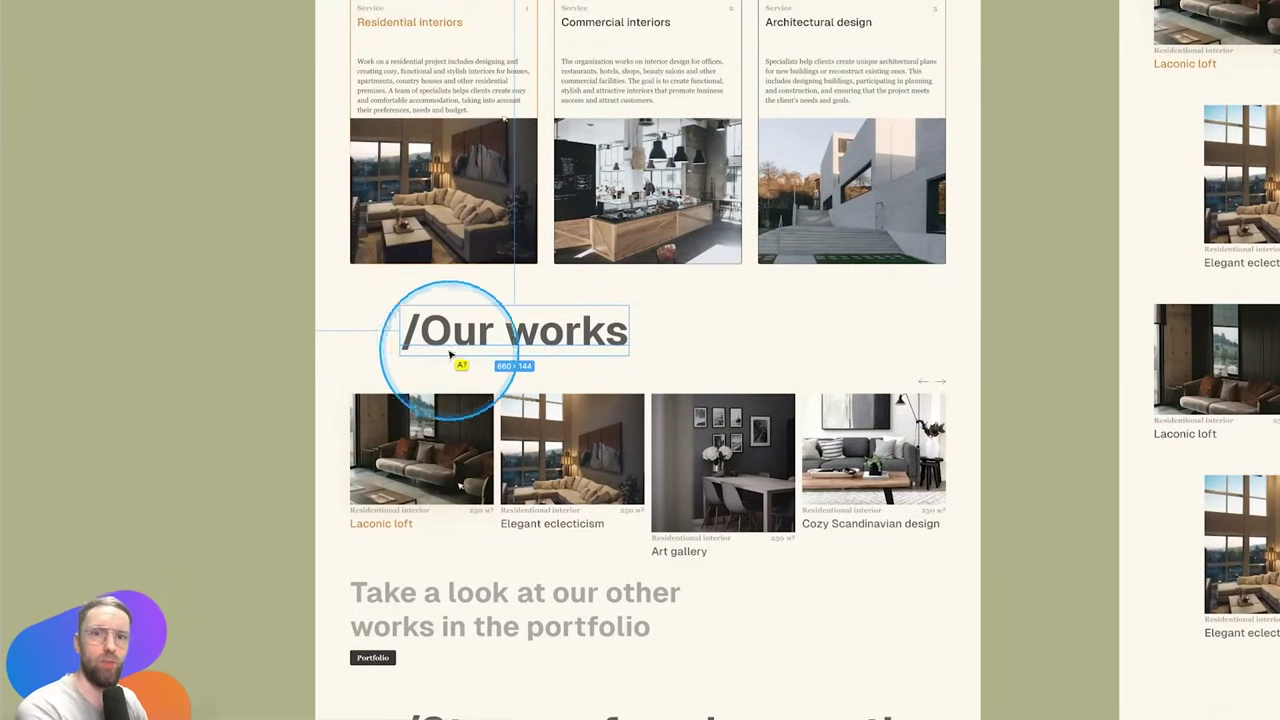
Pencil-draw lines and ticks marking the gaps under /Our works, /Sevices and /Stages of work execution
{"action": "key", "text": "p"}
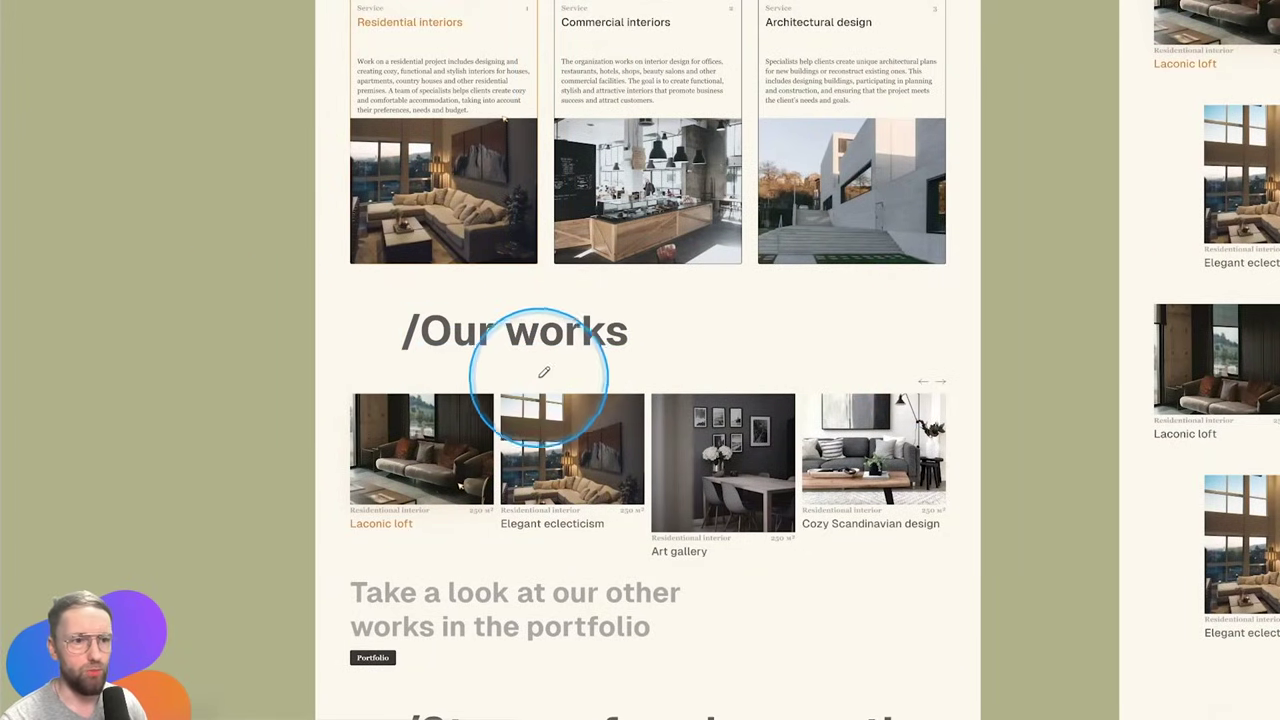
{"action": "mouse_move", "coordinate": [367, 346]}
{"action": "left_mouse_down"}
{"action": "mouse_move", "coordinate": [853, 348]}
{"action": "mouse_move", "coordinate": [848, 390]}
{"action": "left_mouse_up"}
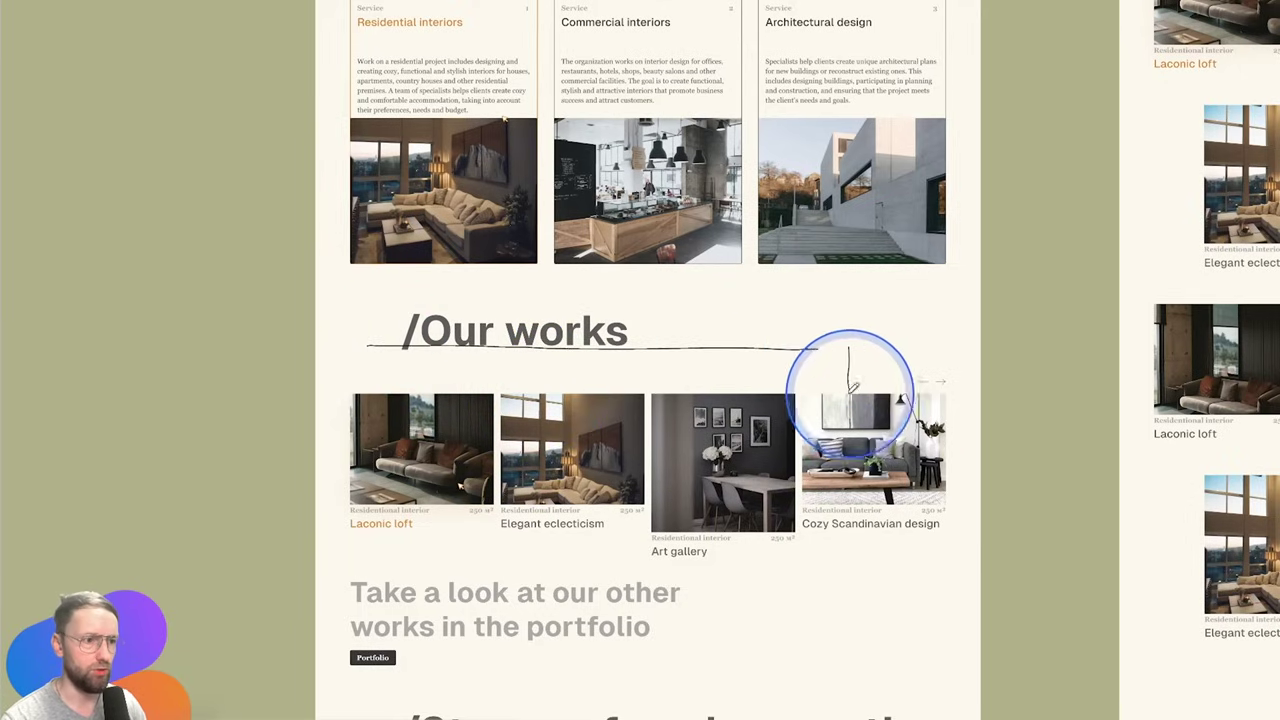
{"action": "scroll", "coordinate": [563, 248], "scroll_direction": "up", "scroll_amount": 1}
{"action": "scroll", "coordinate": [563, 248], "scroll_direction": "up", "scroll_amount": 3}
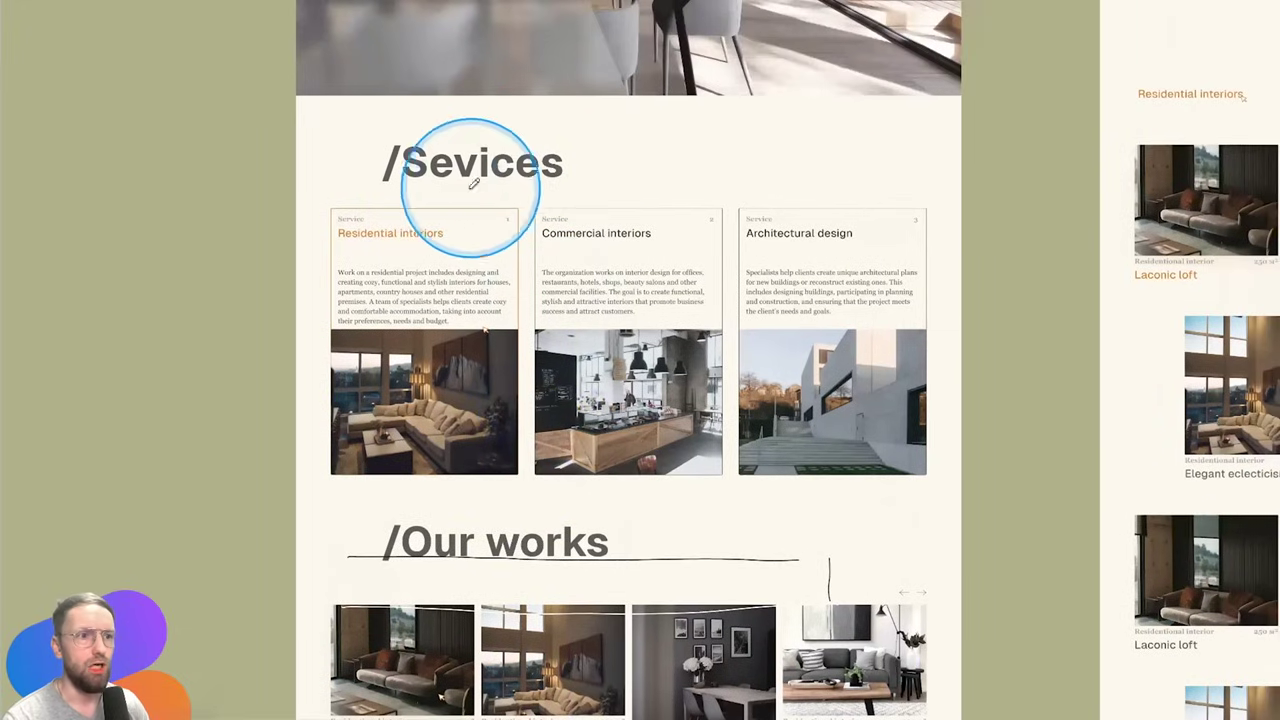
{"action": "left_click_drag", "start_coordinate": [413, 200], "coordinate": [776, 181]}
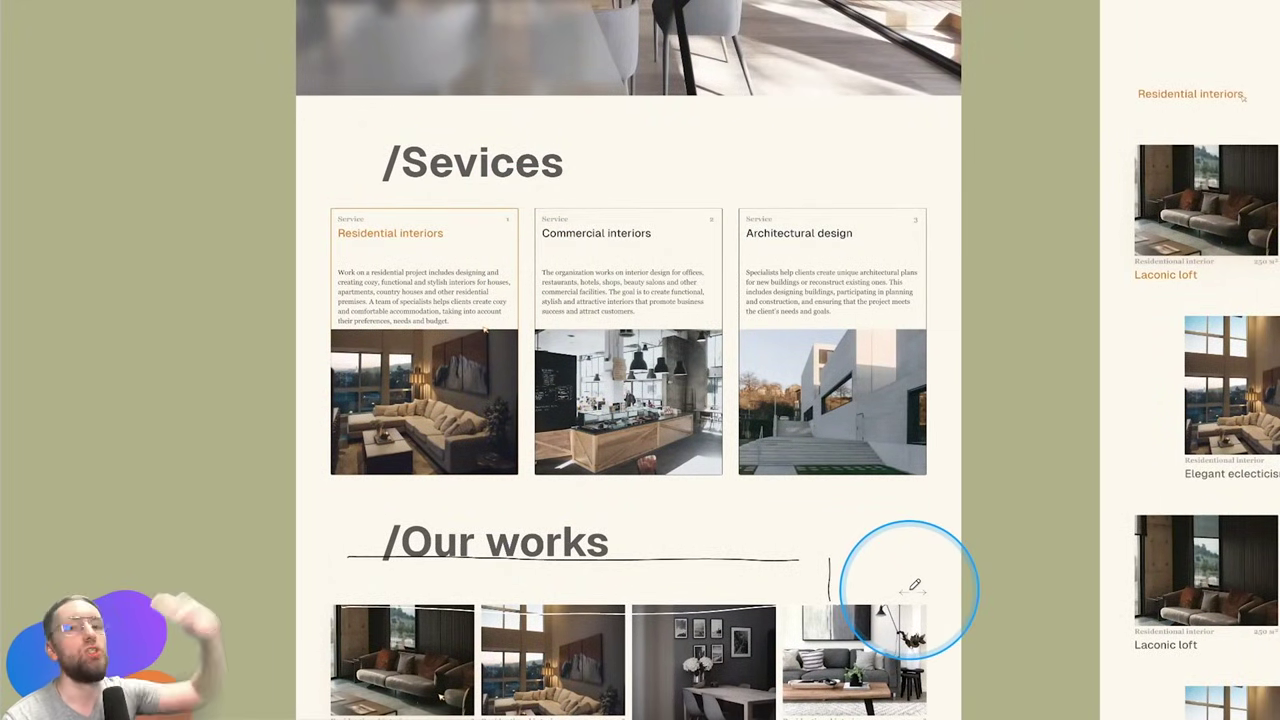
{"action": "scroll", "coordinate": [700, 460], "scroll_direction": "down", "scroll_amount": 3}
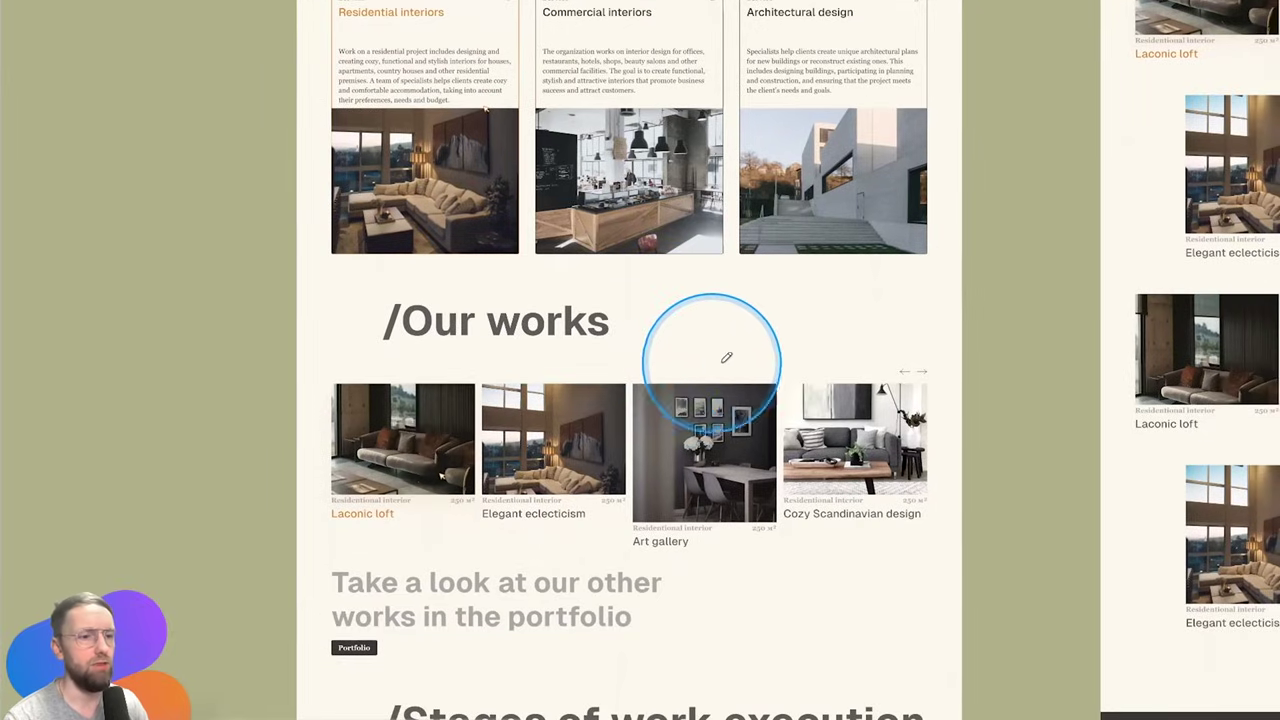
{"action": "left_click_drag", "start_coordinate": [497, 366], "coordinate": [494, 341]}
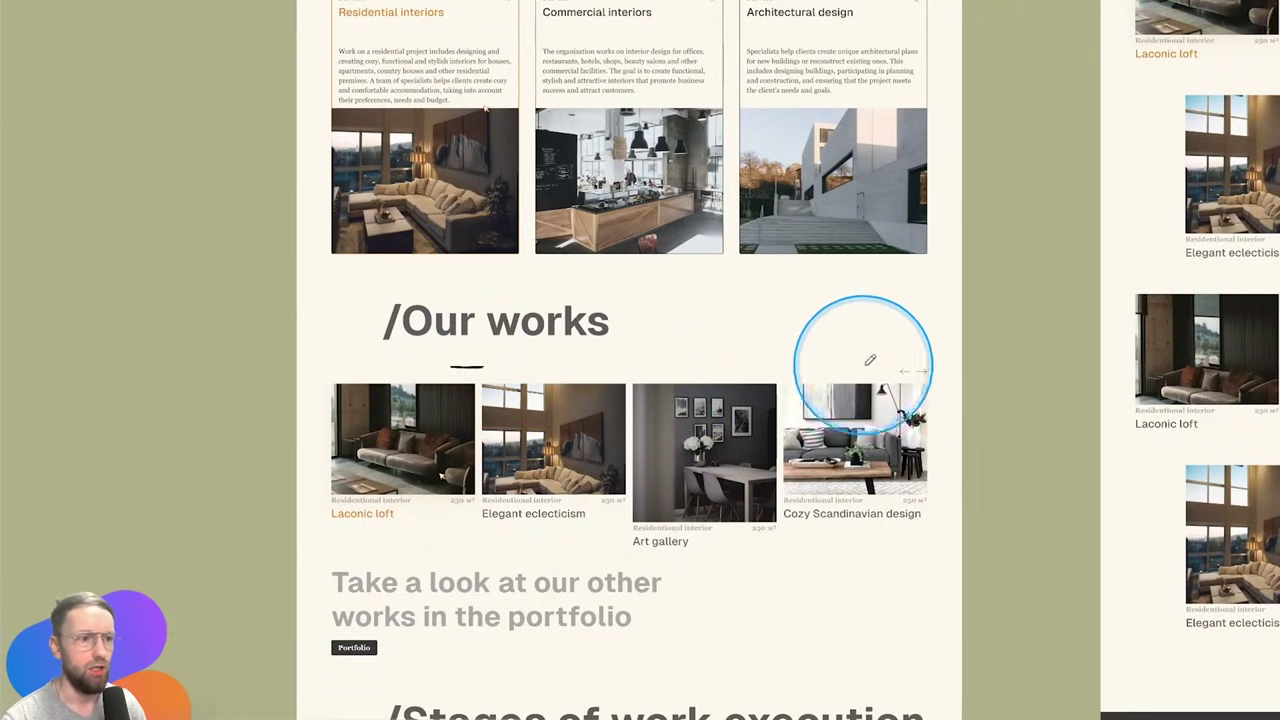
{"action": "scroll", "coordinate": [489, 190], "scroll_direction": "down", "scroll_amount": 5}
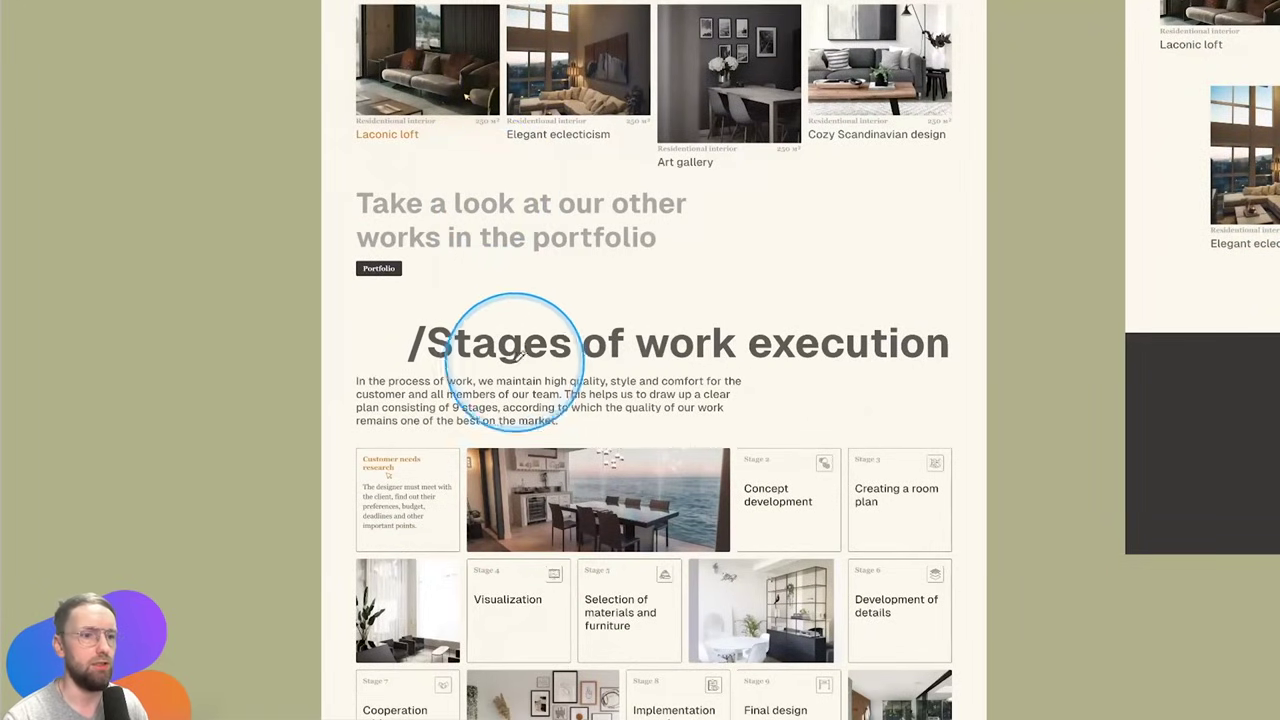
{"action": "left_click_drag", "start_coordinate": [477, 361], "coordinate": [477, 371]}
Select the Our works heading, /Sevices heading and Stages intro text to compare their spacing
{"action": "scroll", "coordinate": [553, 328], "scroll_direction": "up", "scroll_amount": 4}
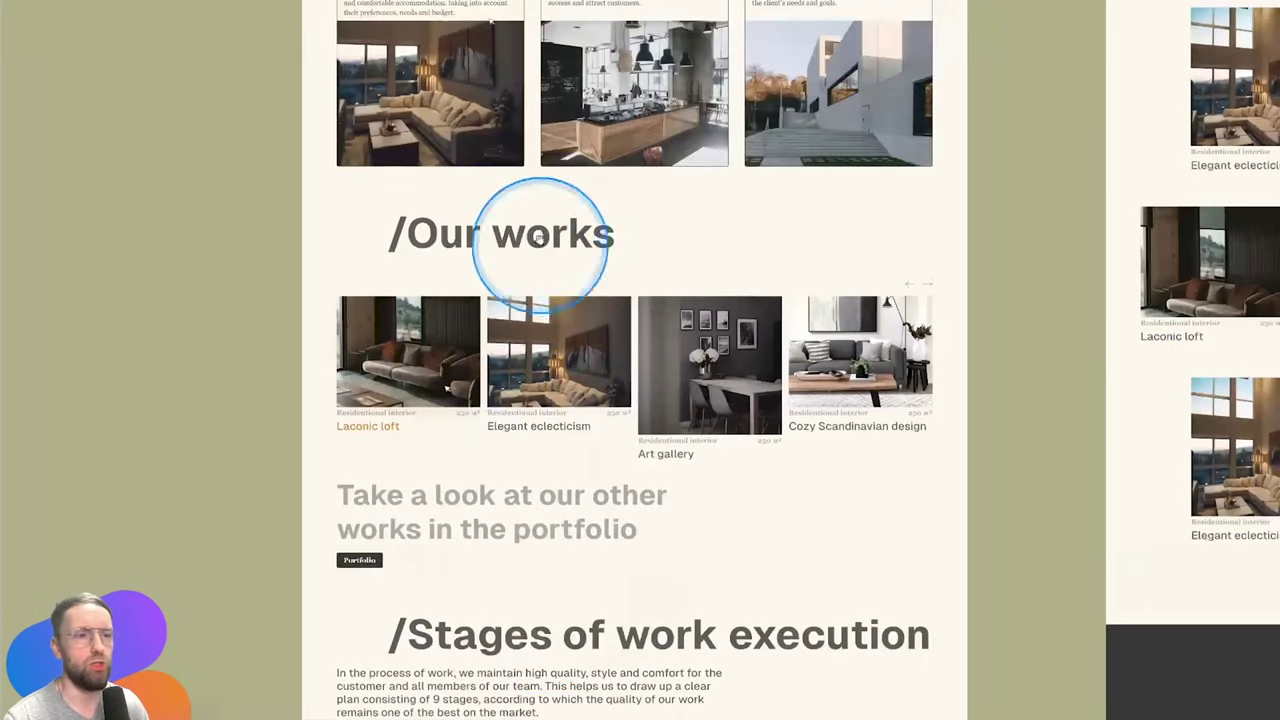
{"action": "left_click", "coordinate": [532, 240]}
{"action": "scroll", "coordinate": [527, 300], "scroll_direction": "up", "scroll_amount": 2}
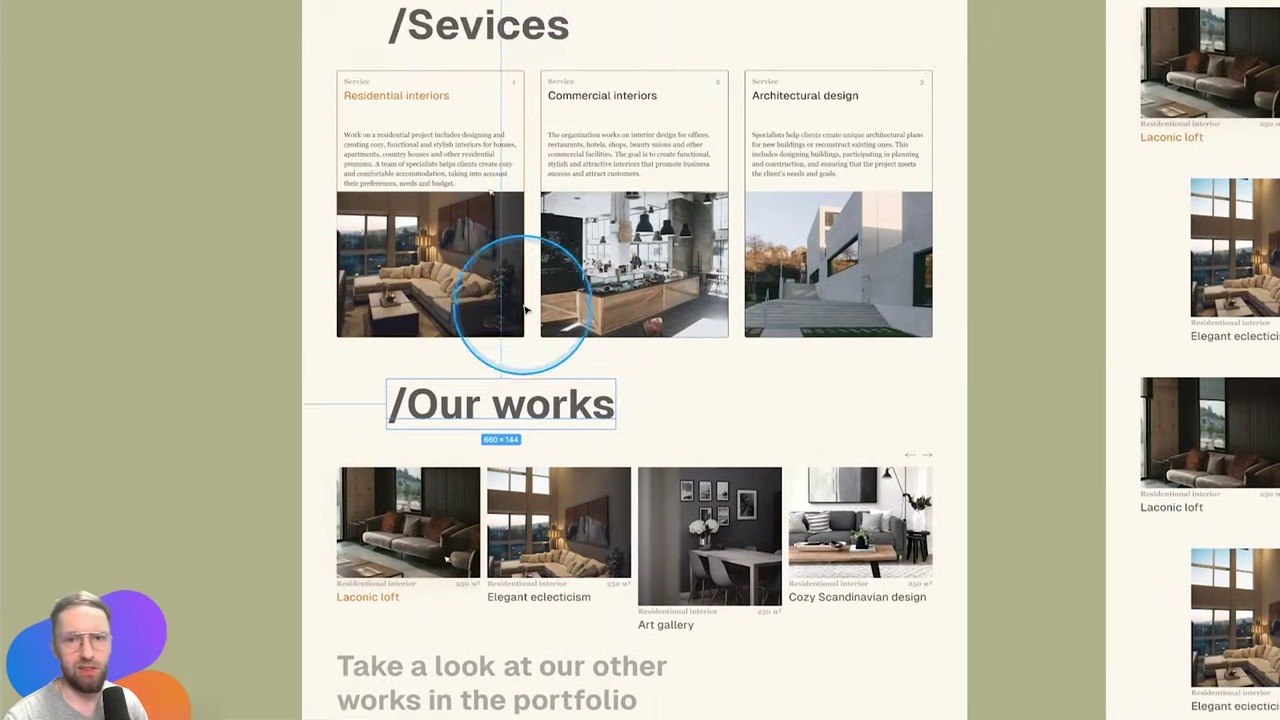
{"action": "scroll", "coordinate": [529, 286], "scroll_direction": "up", "scroll_amount": 1}
{"action": "left_click", "coordinate": [514, 125]}
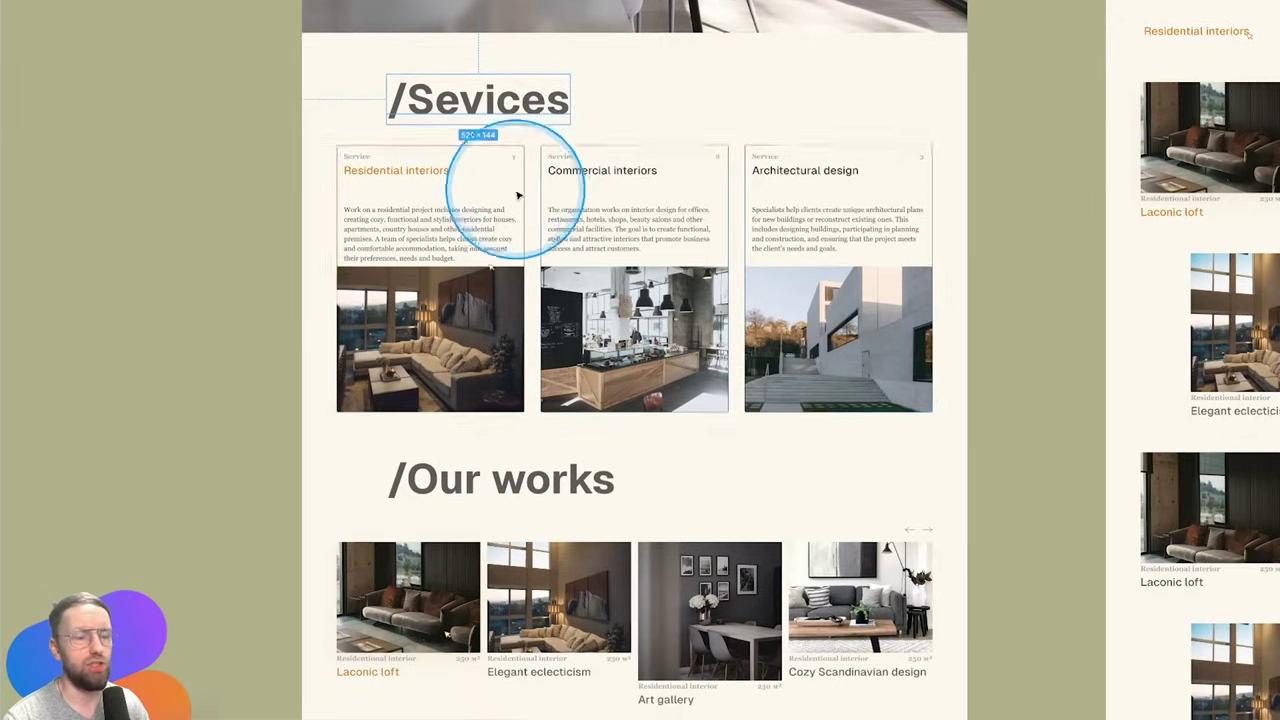
{"action": "scroll", "coordinate": [517, 400], "scroll_direction": "down", "scroll_amount": 5}
{"action": "left_click", "coordinate": [529, 540]}
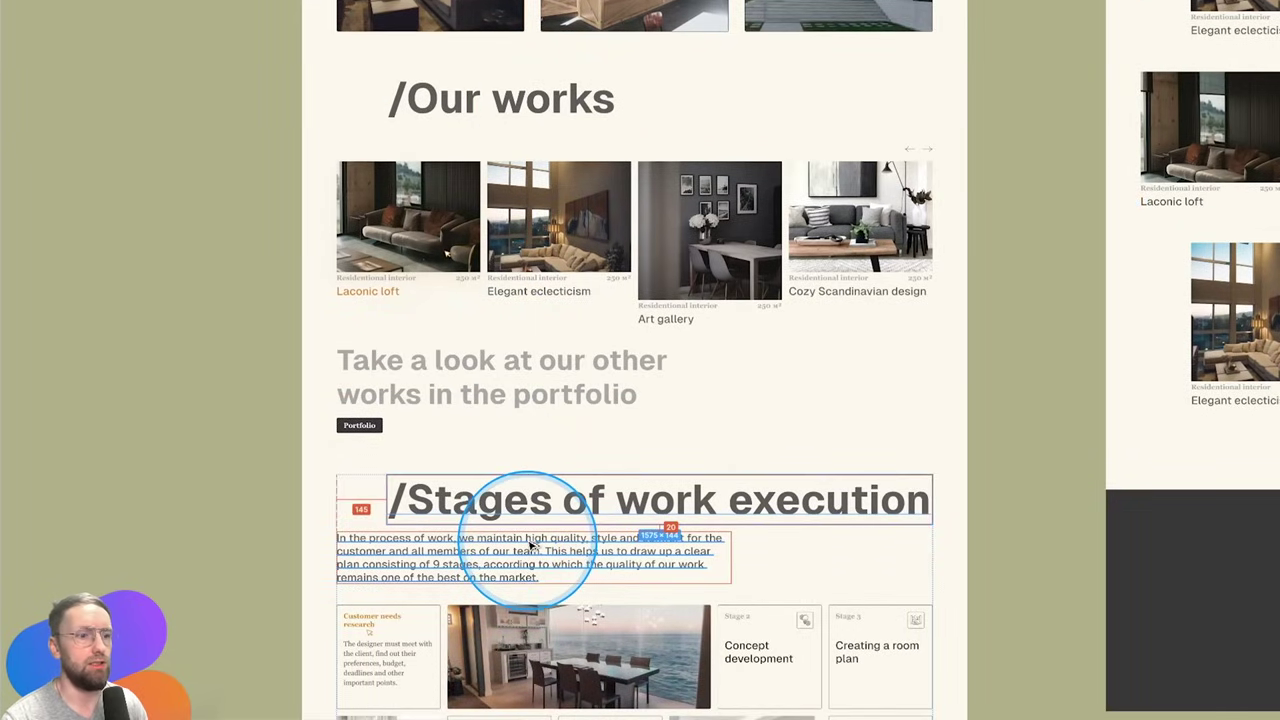
Scroll back up to the Interior Simplicity hero header
{"action": "scroll", "coordinate": [366, 466], "scroll_direction": "down", "scroll_amount": 5}
{"action": "scroll", "coordinate": [400, 129], "scroll_direction": "down", "scroll_amount": 3}
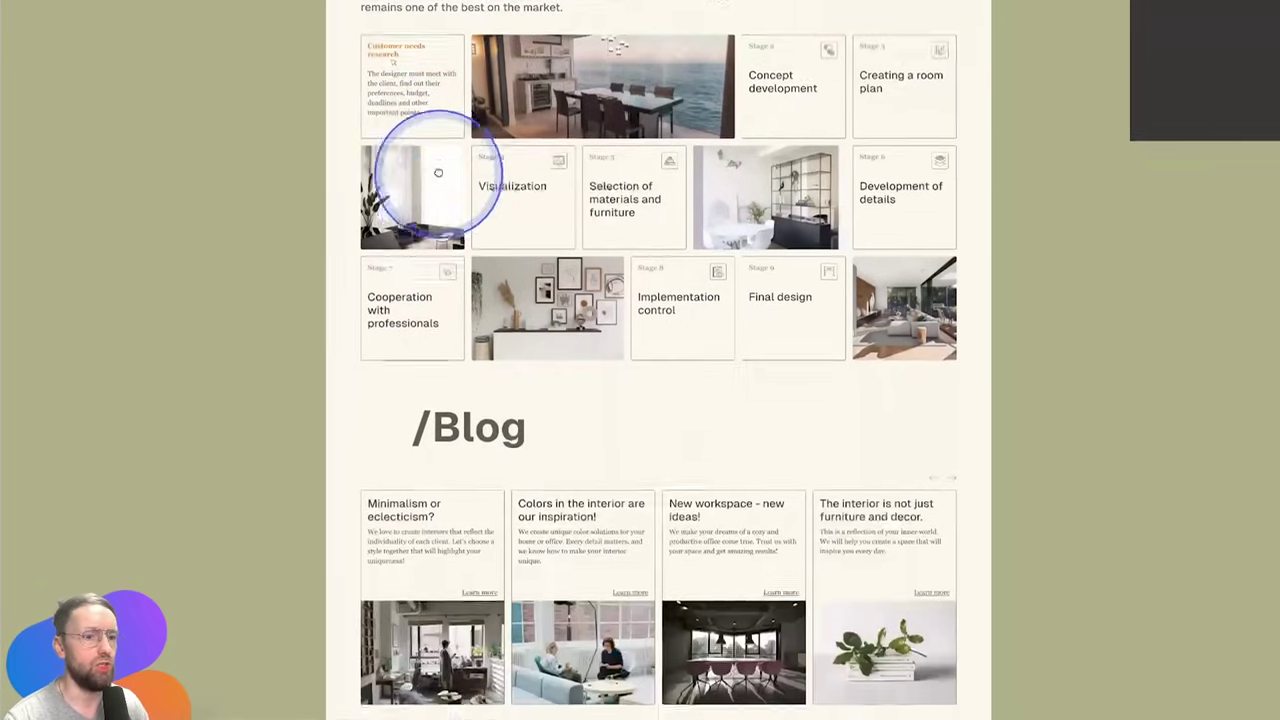
{"action": "scroll", "coordinate": [438, 173], "scroll_direction": "down", "scroll_amount": 1}
{"action": "scroll", "coordinate": [429, 128], "scroll_direction": "down", "scroll_amount": 3}
{"action": "scroll", "coordinate": [466, 219], "scroll_direction": "up", "scroll_amount": 4}
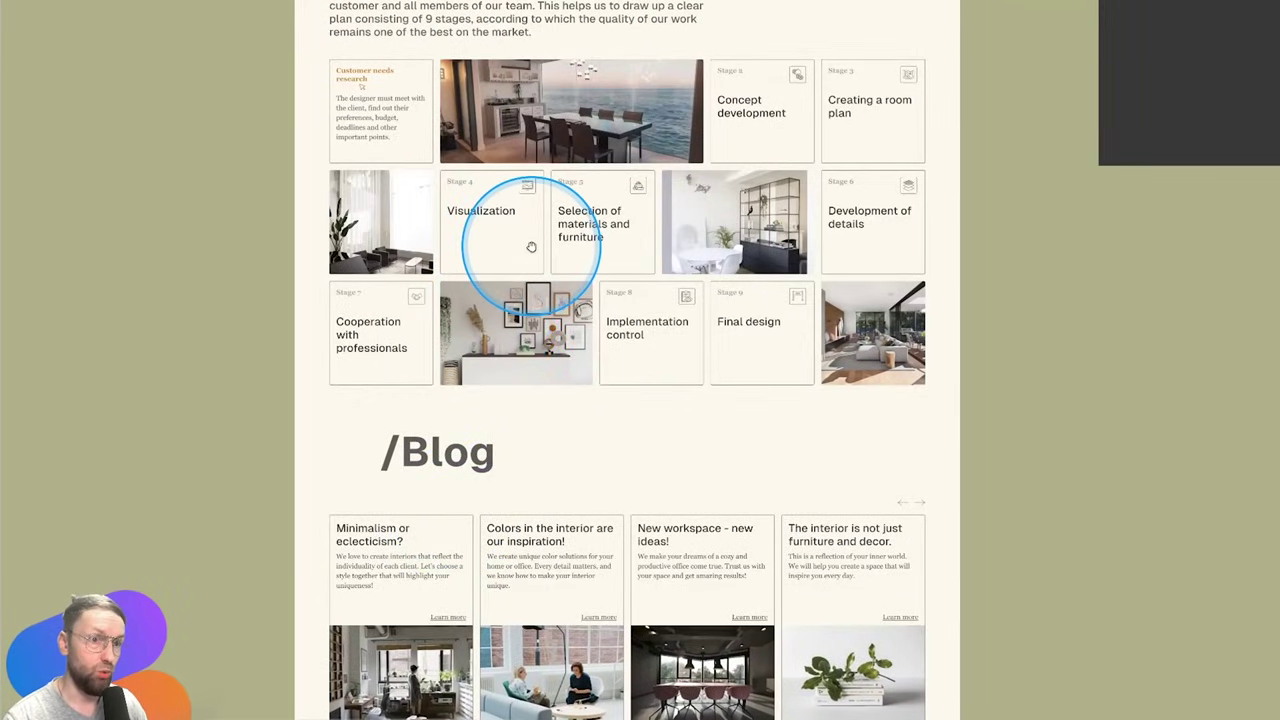
{"action": "scroll", "coordinate": [443, 214], "scroll_direction": "up", "scroll_amount": 3}
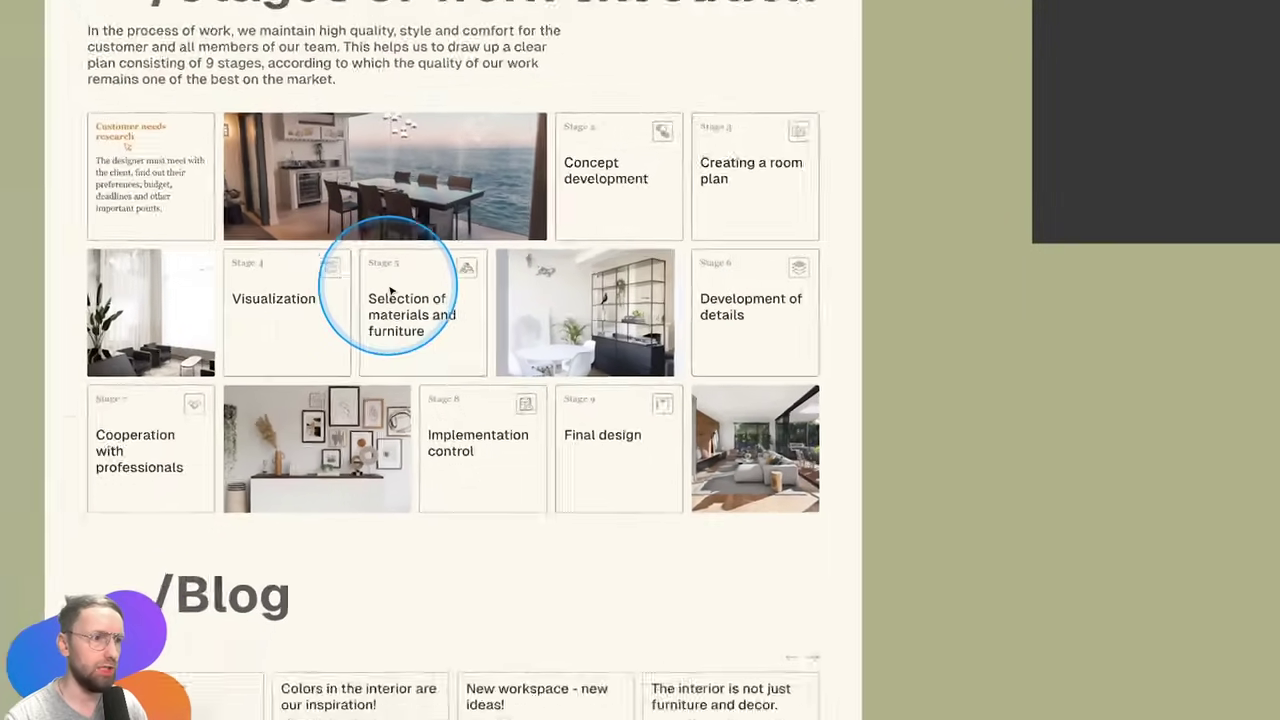
{"action": "scroll", "coordinate": [621, 457], "scroll_direction": "up", "scroll_amount": 3}
{"action": "scroll", "coordinate": [621, 457], "scroll_direction": "up", "scroll_amount": 5}
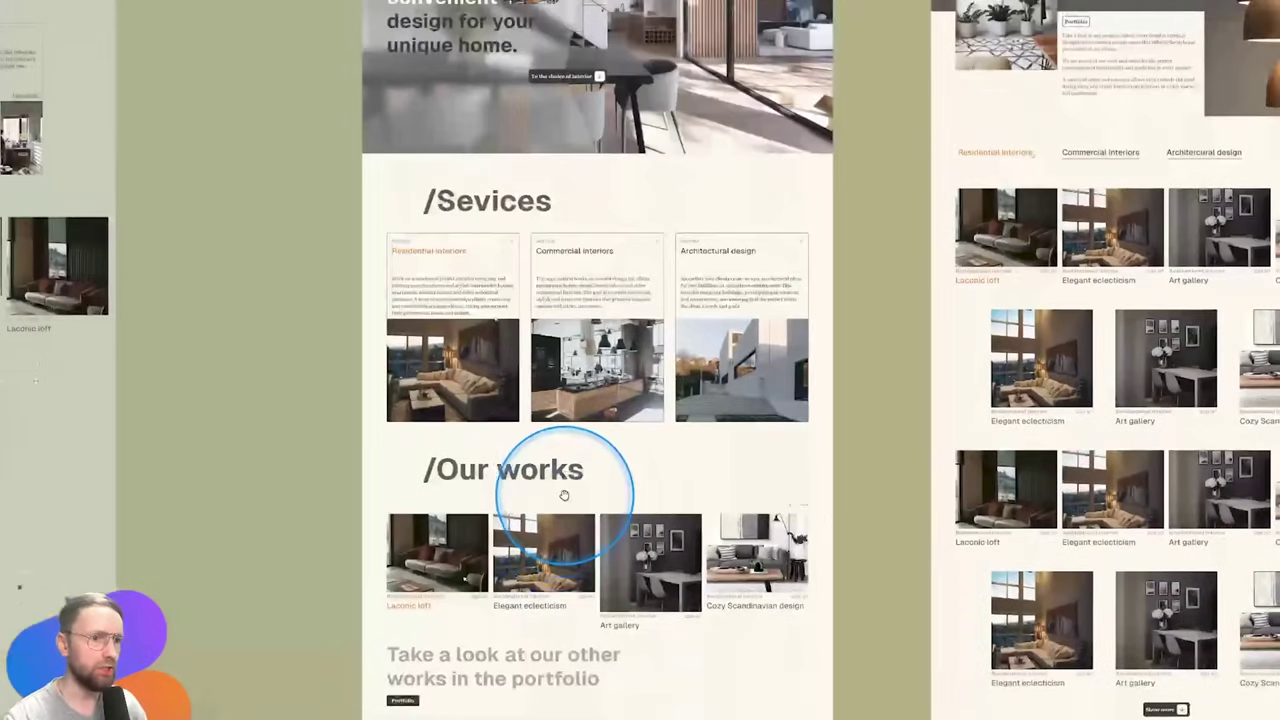
{"action": "scroll", "coordinate": [564, 495], "scroll_direction": "up", "scroll_amount": 5}
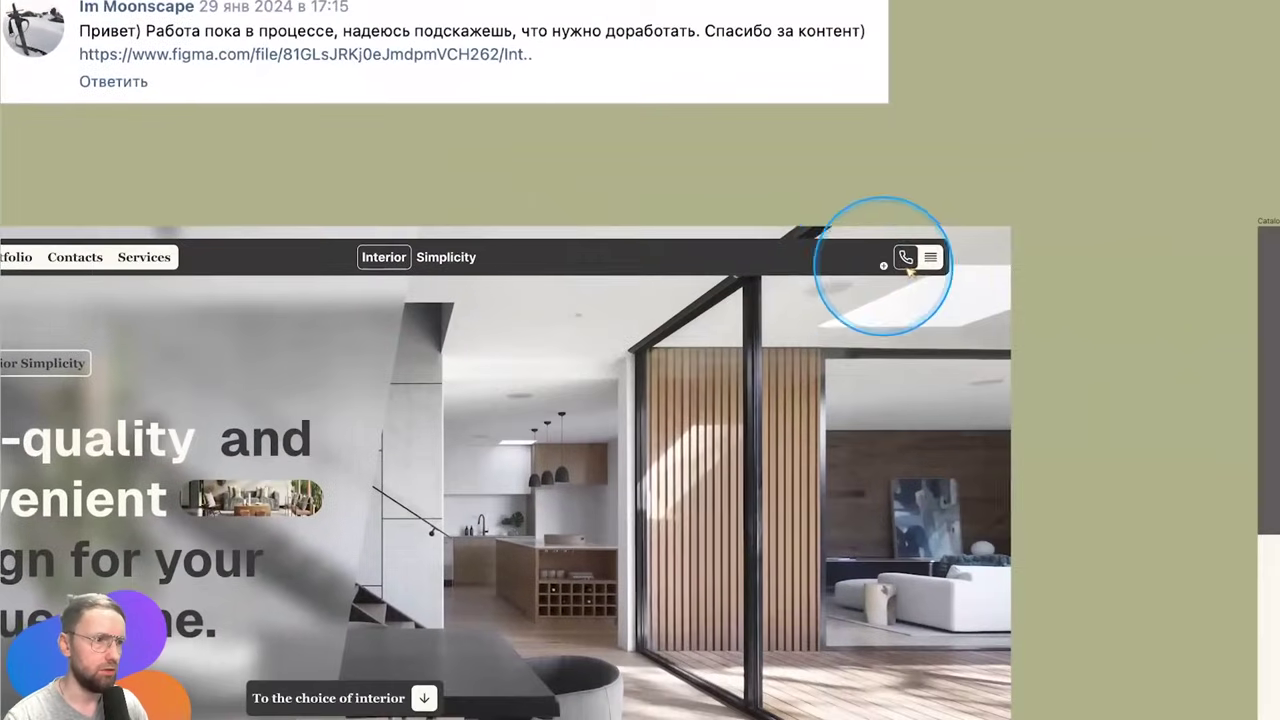
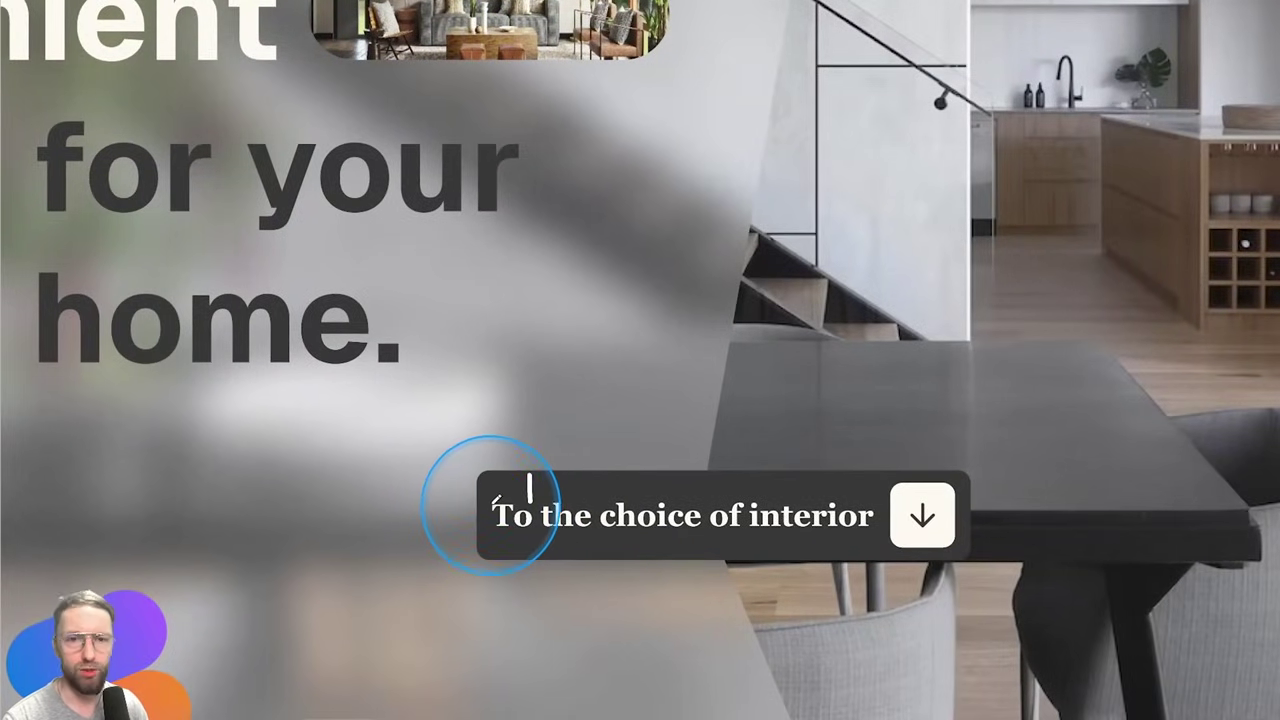
Widen the 'To the choice of interior' button evenly to 376 px and sketch a box beside the tag
{"action": "left_click_drag", "start_coordinate": [477, 497], "coordinate": [430, 495]}
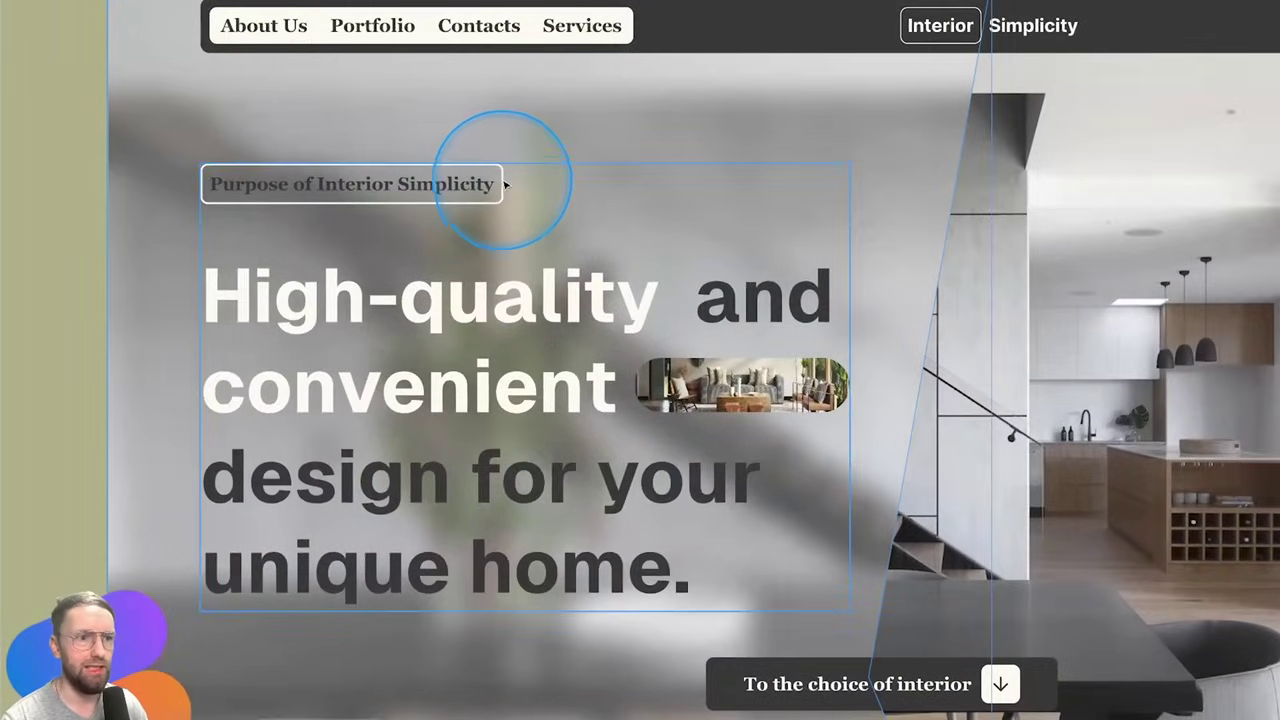
{"action": "mouse_move", "coordinate": [482, 162]}
{"action": "left_mouse_down"}
{"action": "mouse_move", "coordinate": [603, 160]}
{"action": "mouse_move", "coordinate": [590, 197]}
{"action": "left_mouse_up"}
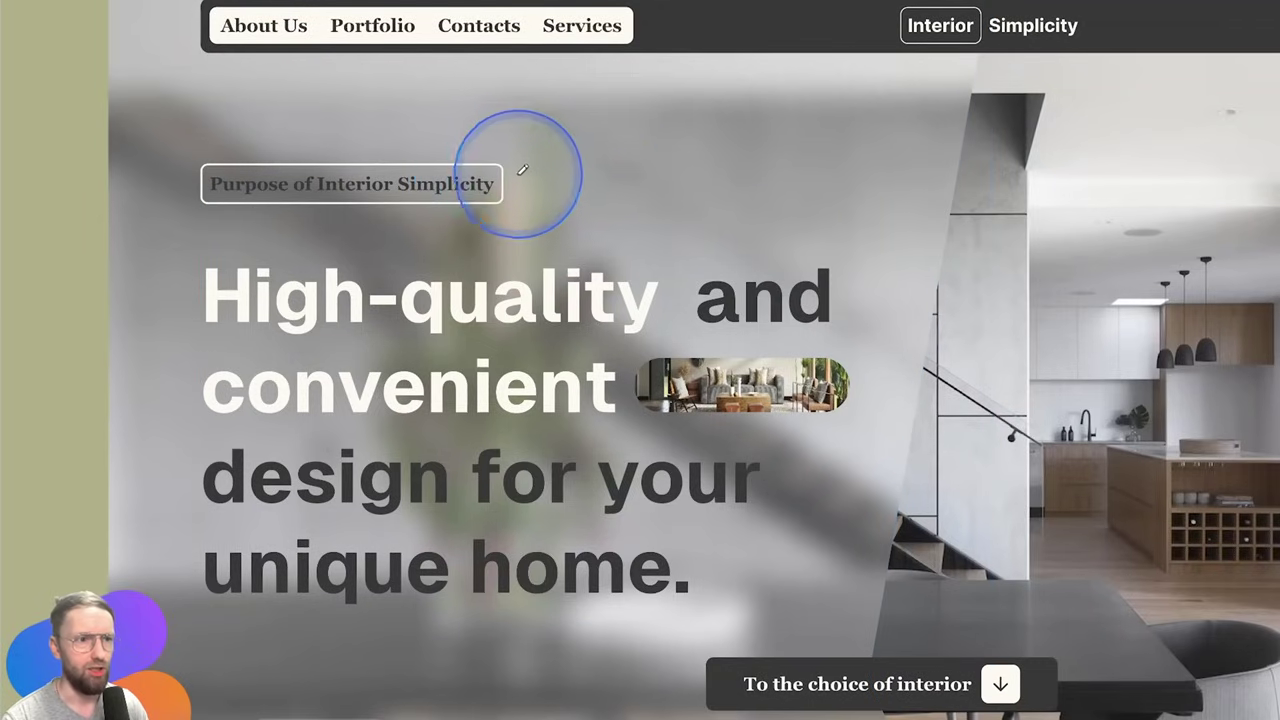
{"action": "mouse_move", "coordinate": [522, 170]}
{"action": "left_mouse_down"}
{"action": "mouse_move", "coordinate": [783, 149]}
{"action": "mouse_move", "coordinate": [817, 200]}
{"action": "mouse_move", "coordinate": [510, 178]}
{"action": "left_mouse_up"}
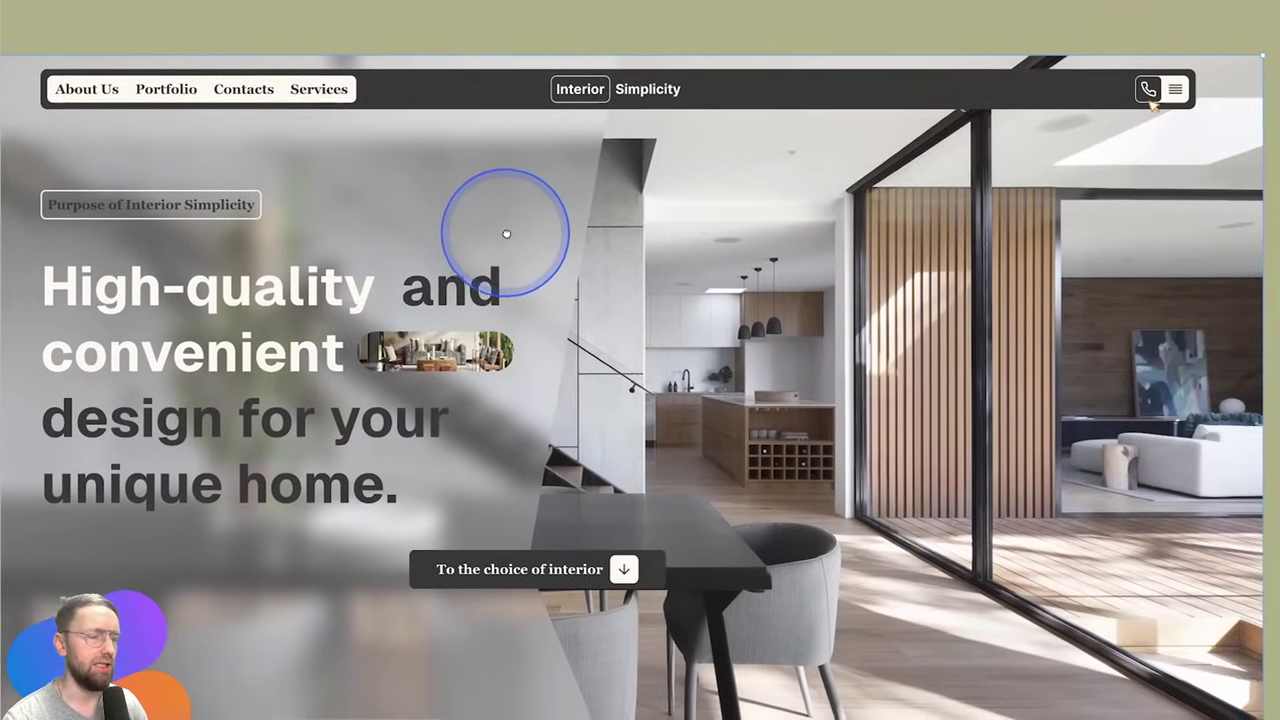
{"action": "scroll", "coordinate": [573, 195], "scroll_direction": "down", "scroll_amount": 5}
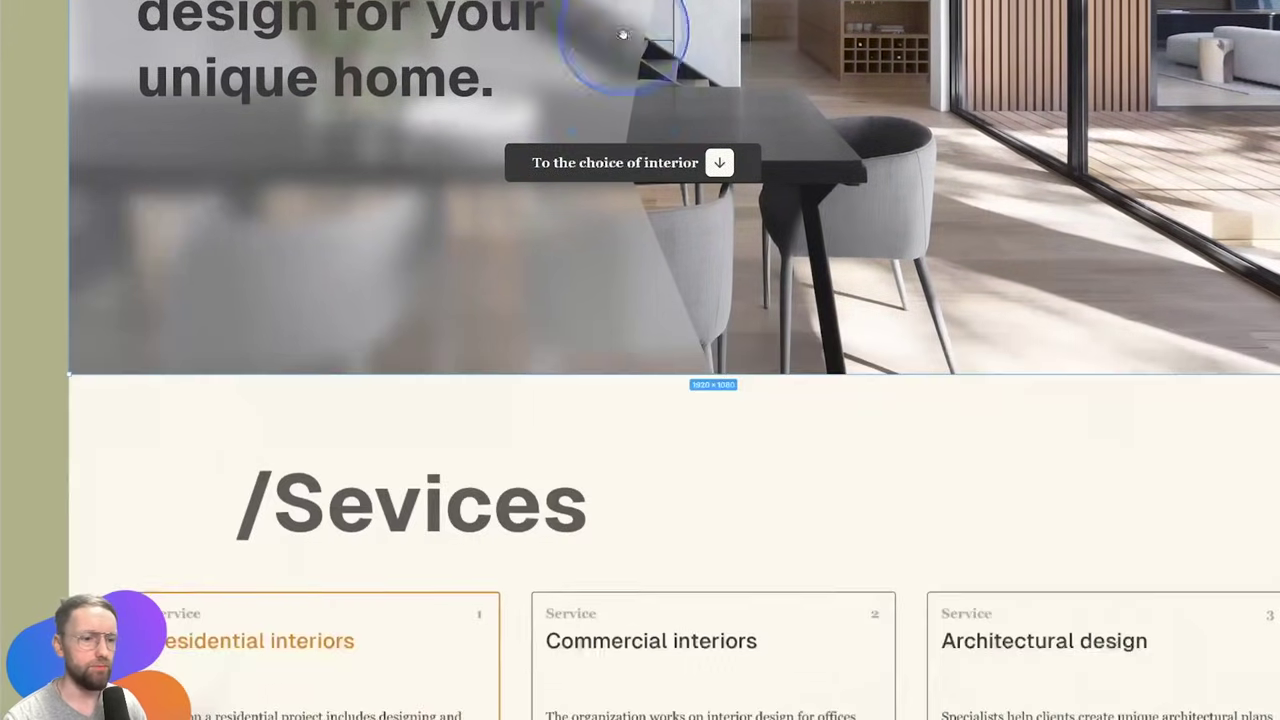
{"action": "scroll", "coordinate": [620, 34], "scroll_direction": "down", "scroll_amount": 4}
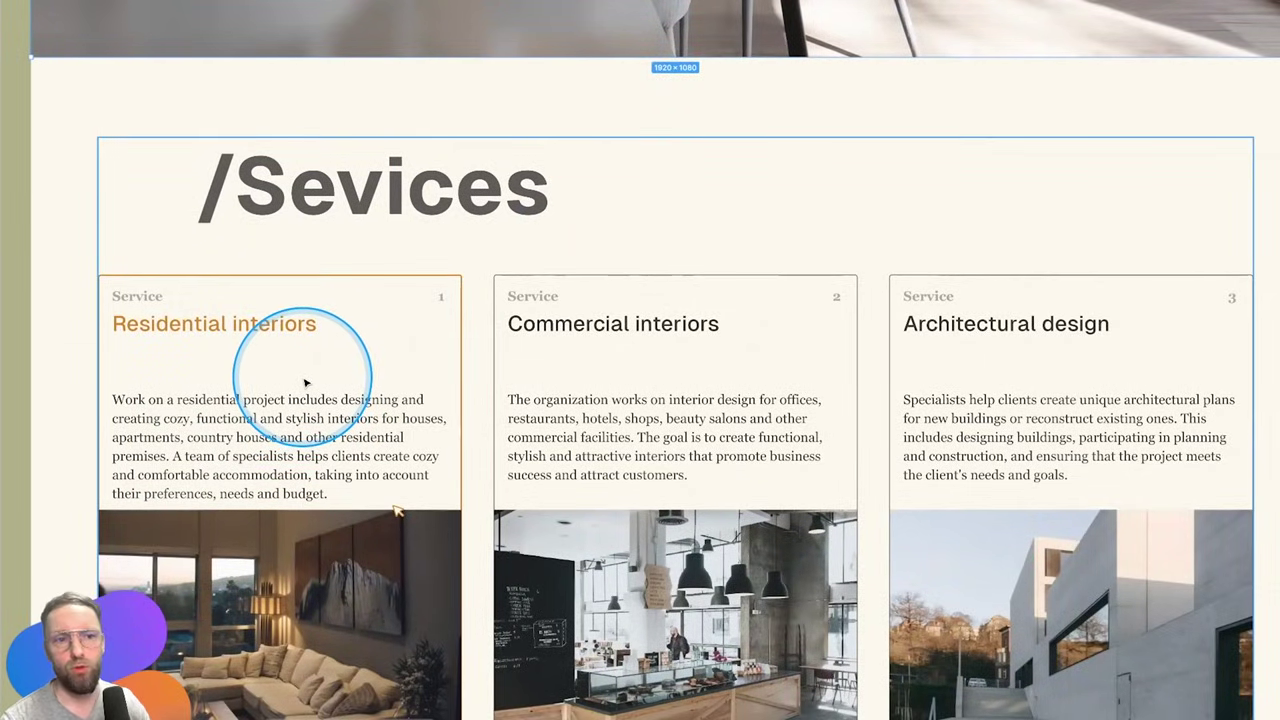
{"action": "scroll", "coordinate": [428, 337], "scroll_direction": "down", "scroll_amount": 3}
{"action": "scroll", "coordinate": [480, 120], "scroll_direction": "down", "scroll_amount": 2}
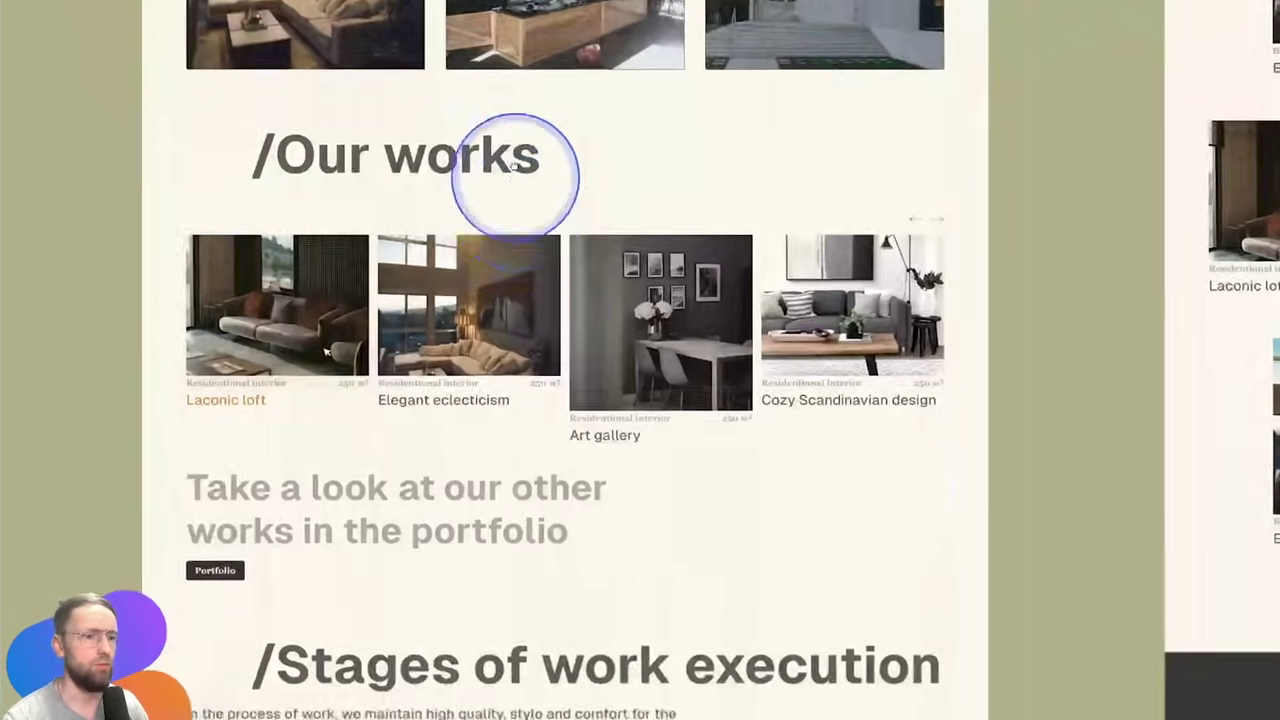
{"action": "scroll", "coordinate": [515, 160], "scroll_direction": "down", "scroll_amount": 2}
{"action": "scroll", "coordinate": [515, 270], "scroll_direction": "up", "scroll_amount": 5}
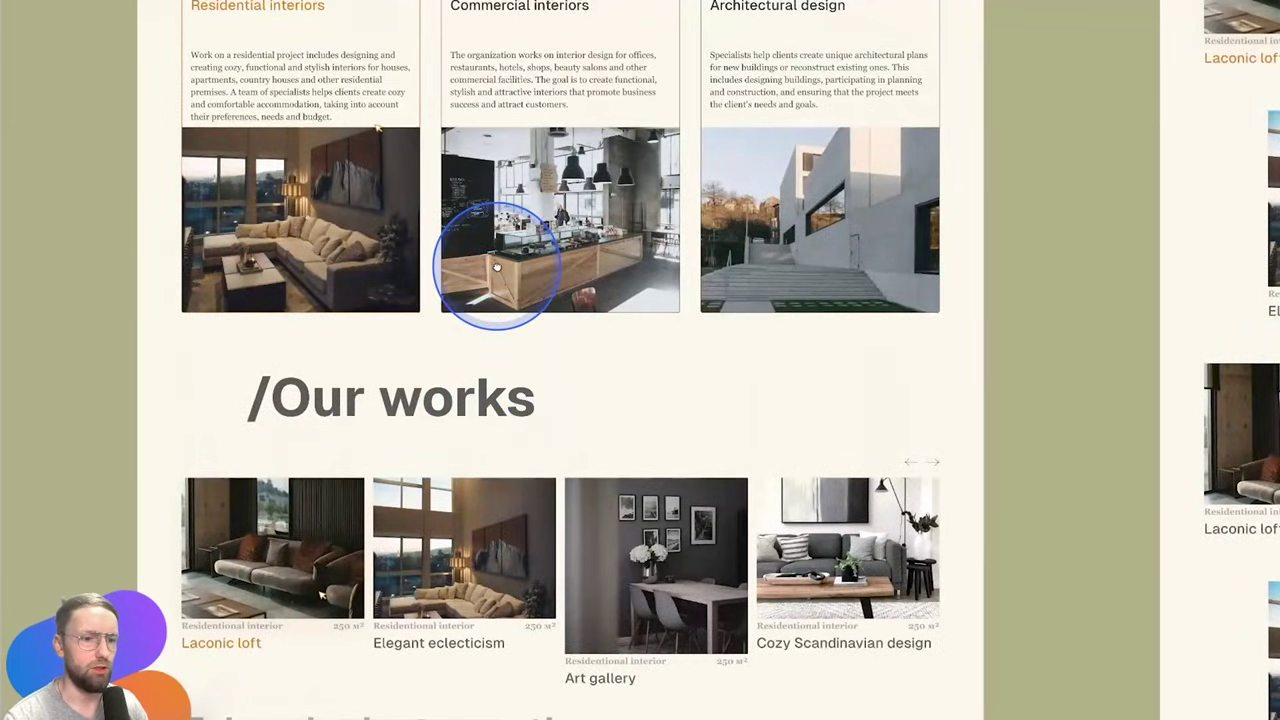
{"action": "scroll", "coordinate": [497, 267], "scroll_direction": "up", "scroll_amount": 2}
{"action": "scroll", "coordinate": [540, 400], "scroll_direction": "up", "scroll_amount": 7}
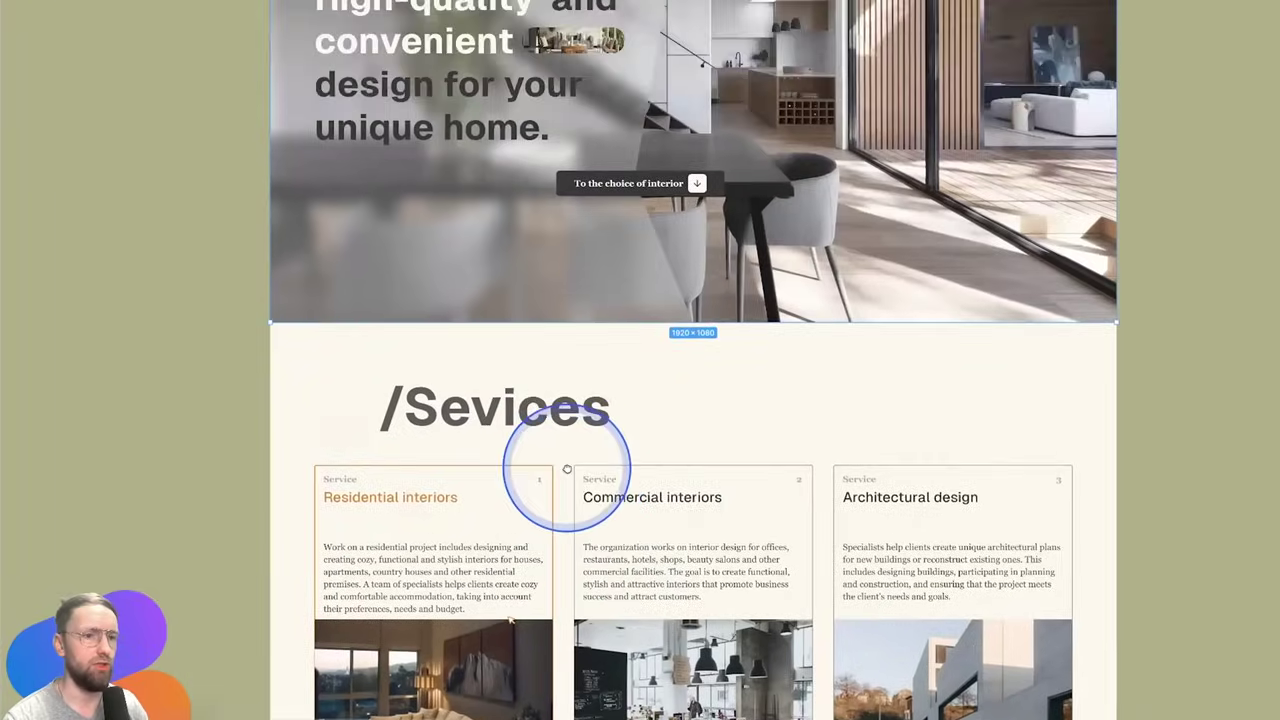
{"action": "scroll", "coordinate": [565, 457], "scroll_direction": "up", "scroll_amount": 1}
{"action": "scroll", "coordinate": [569, 400], "scroll_direction": "up", "scroll_amount": 4}
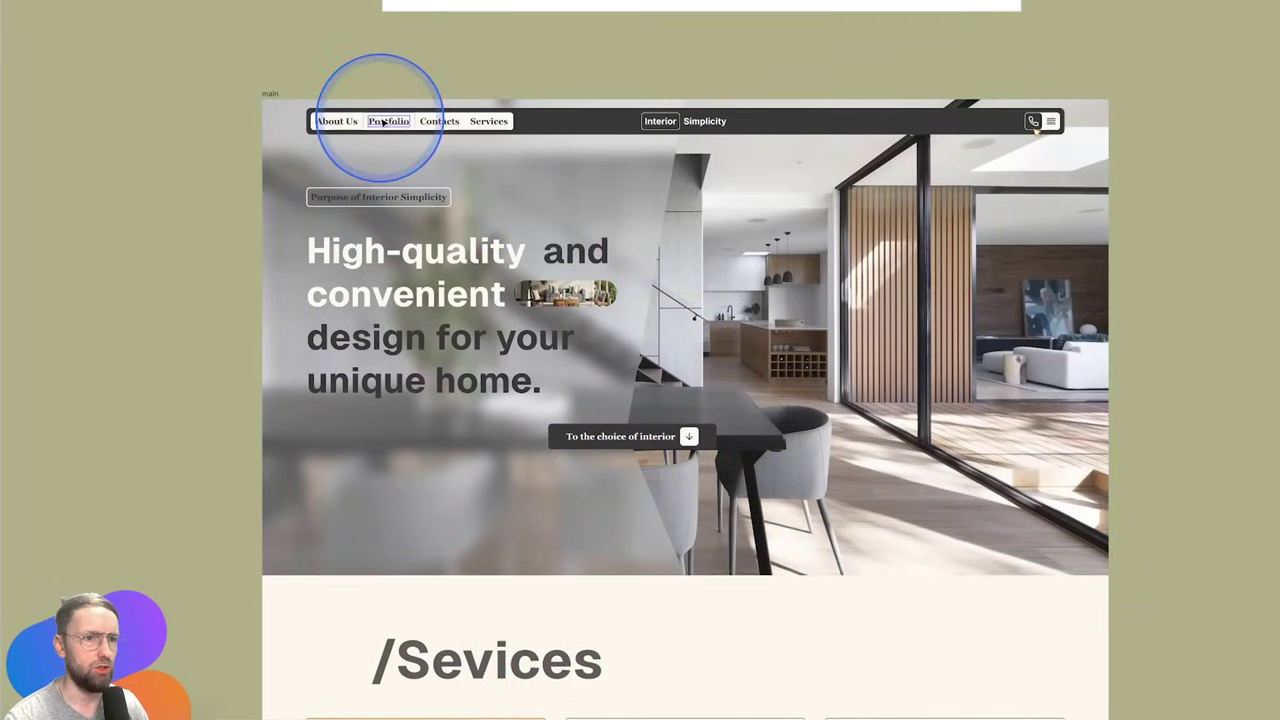
{"action": "scroll", "coordinate": [490, 105], "scroll_direction": "up", "scroll_amount": 5, "text": "ctrl"}
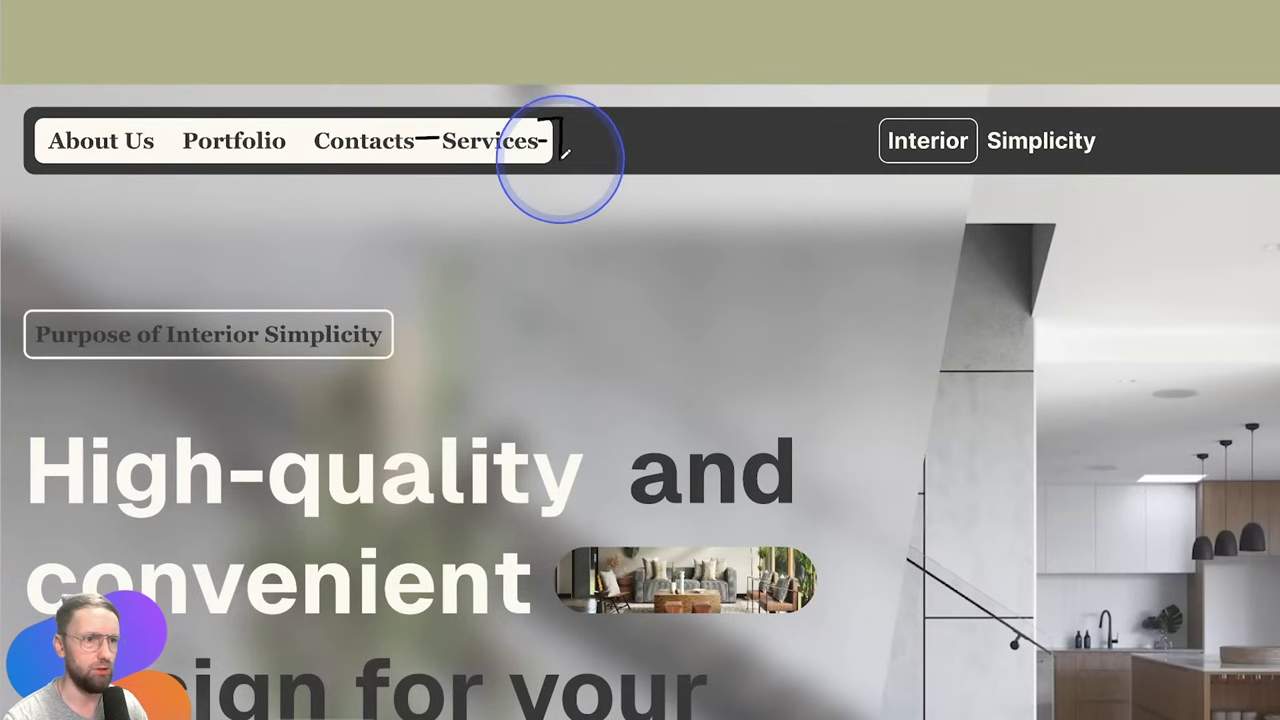
{"action": "scroll", "coordinate": [600, 145], "scroll_direction": "down", "scroll_amount": 1, "text": "ctrl"}
{"action": "scroll", "coordinate": [512, 143], "scroll_direction": "down", "scroll_amount": 3, "text": "ctrl"}
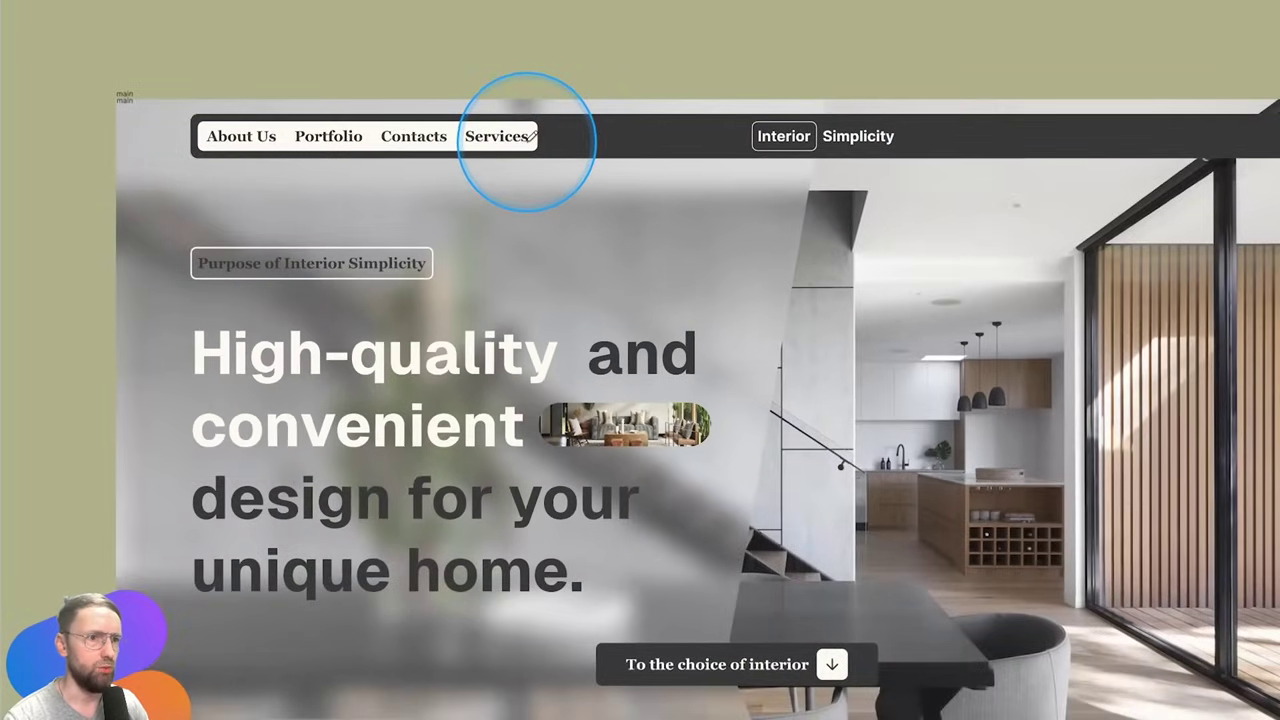
{"action": "key", "text": "ctrl+y"}
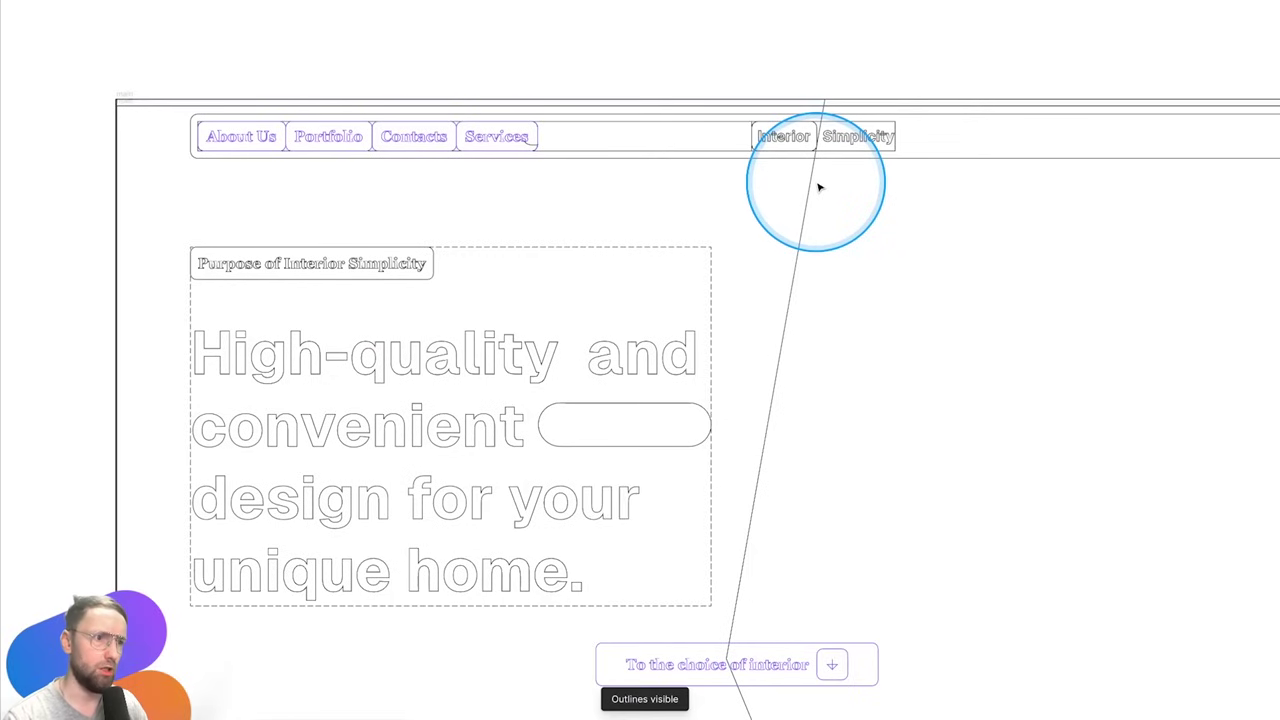
{"action": "mouse_move", "coordinate": [943, 374]}
{"action": "left_mouse_down"}
{"action": "mouse_move", "coordinate": [471, 363]}
{"action": "mouse_move", "coordinate": [676, 139]}
{"action": "left_mouse_up"}
{"action": "scroll", "coordinate": [650, 180], "scroll_direction": "down", "scroll_amount": 3}
{"action": "scroll", "coordinate": [629, 214], "scroll_direction": "down", "scroll_amount": 5}
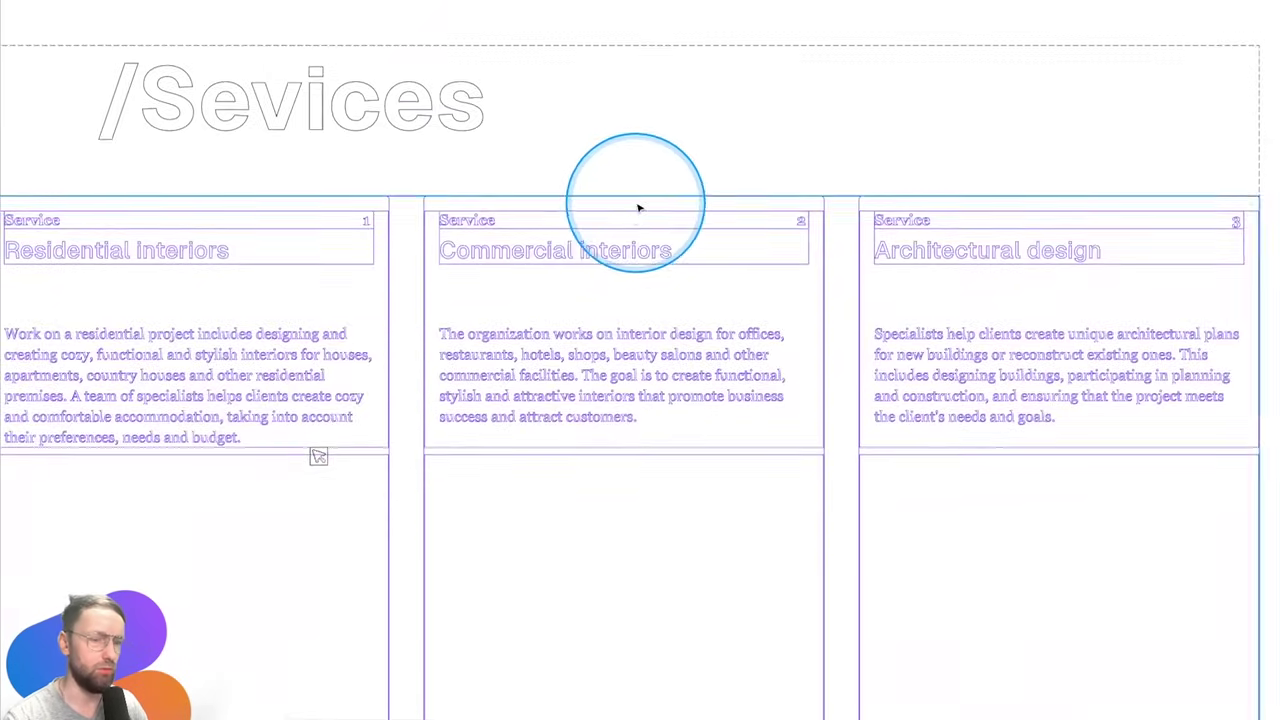
{"action": "scroll", "coordinate": [634, 220], "scroll_direction": "down", "scroll_amount": 2, "text": "ctrl"}
{"action": "key", "text": "ctrl+y"}
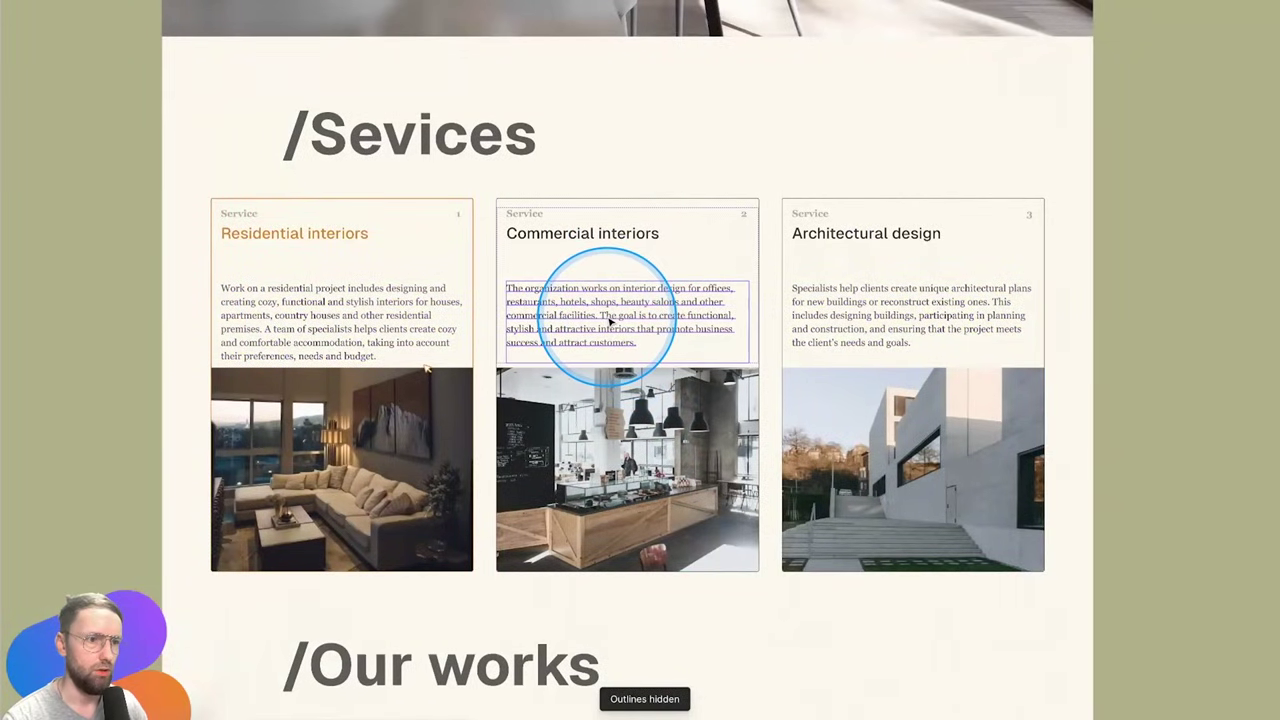
{"action": "scroll", "coordinate": [610, 320], "scroll_direction": "down", "scroll_amount": 1}
{"action": "scroll", "coordinate": [610, 321], "scroll_direction": "down", "scroll_amount": 3}
{"action": "scroll", "coordinate": [608, 322], "scroll_direction": "down", "scroll_amount": 2, "text": "ctrl"}
{"action": "left_click", "coordinate": [900, 322]}
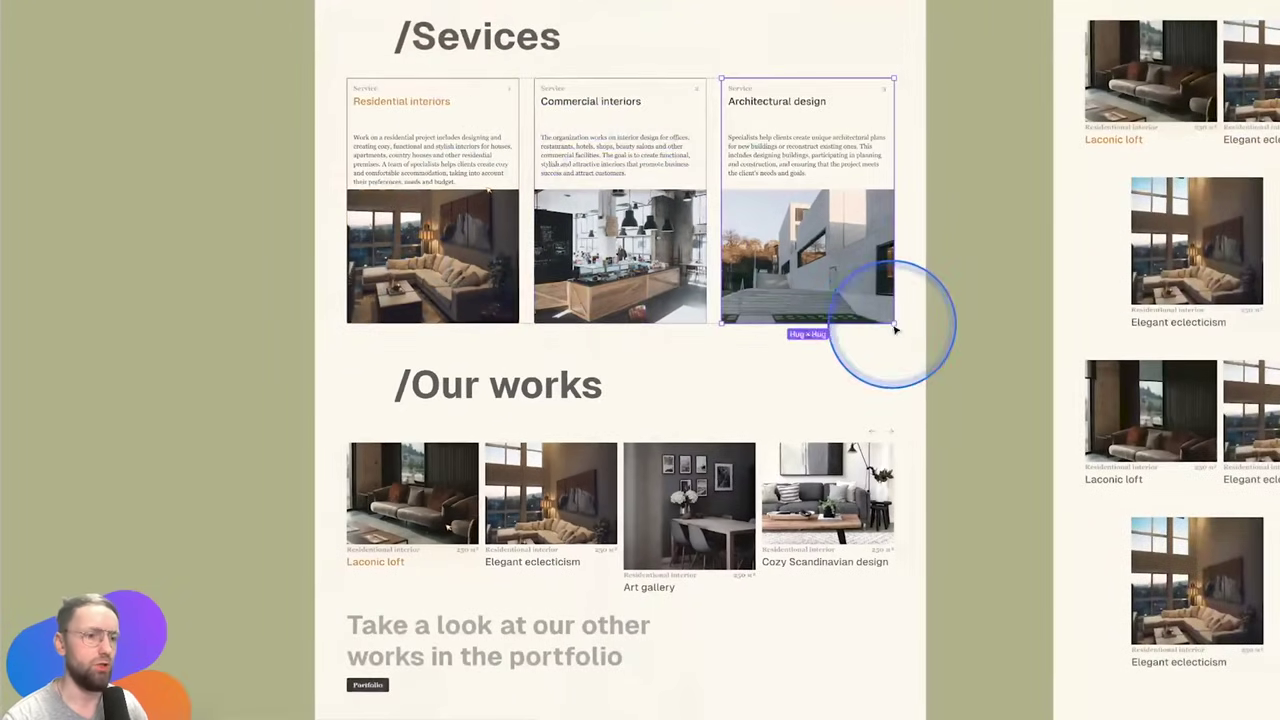
{"action": "scroll", "coordinate": [700, 470], "scroll_direction": "down", "scroll_amount": 4}
{"action": "scroll", "coordinate": [746, 434], "scroll_direction": "down", "scroll_amount": 3}
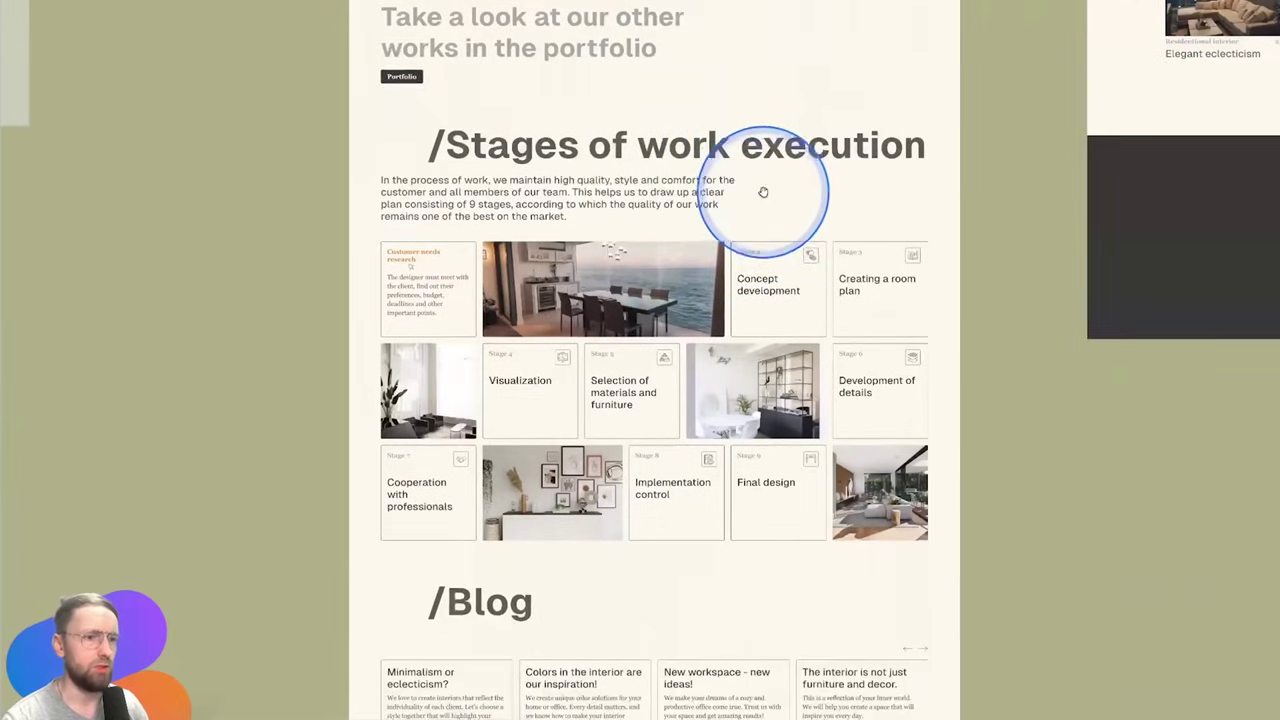
{"action": "mouse_move", "coordinate": [777, 546]}
{"action": "left_mouse_down"}
{"action": "mouse_move", "coordinate": [737, 266]}
{"action": "mouse_move", "coordinate": [714, 200]}
{"action": "left_mouse_up"}
{"action": "scroll", "coordinate": [714, 171], "scroll_direction": "down", "scroll_amount": 3, "text": "ctrl"}
{"action": "scroll", "coordinate": [700, 400], "scroll_direction": "up", "scroll_amount": 3}
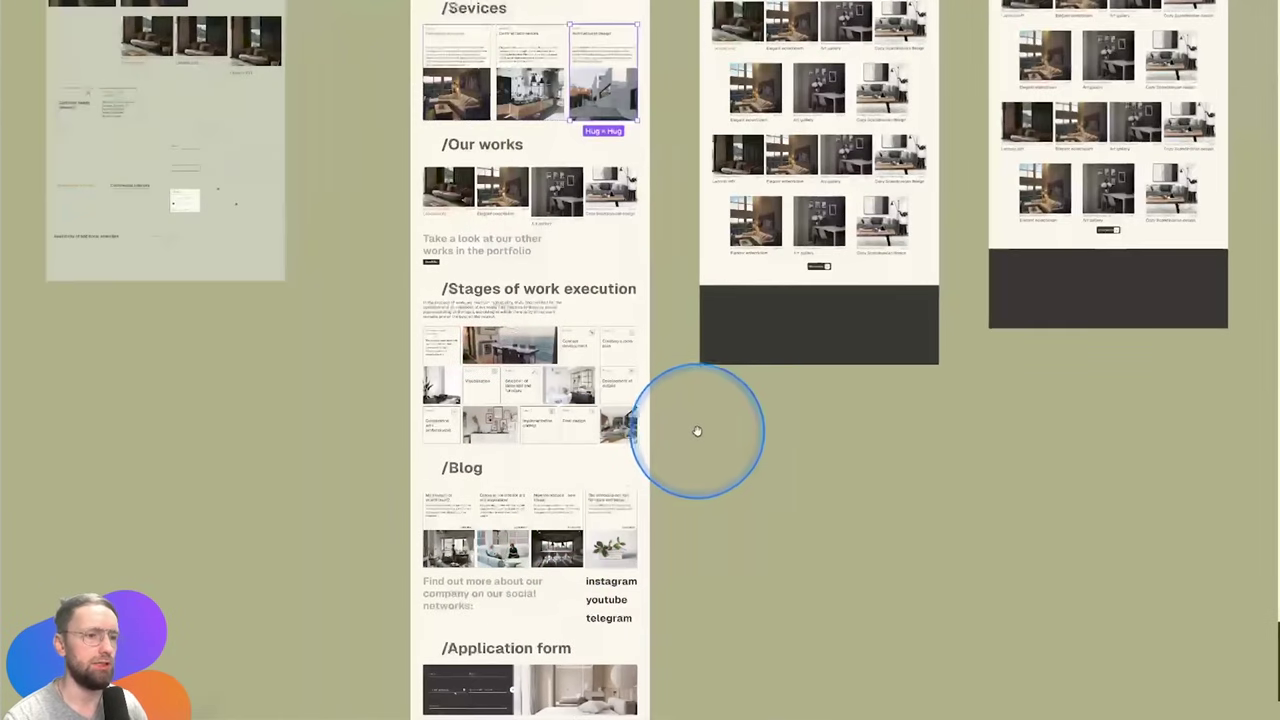
{"action": "left_click_drag", "start_coordinate": [677, 431], "coordinate": [71, 471]}
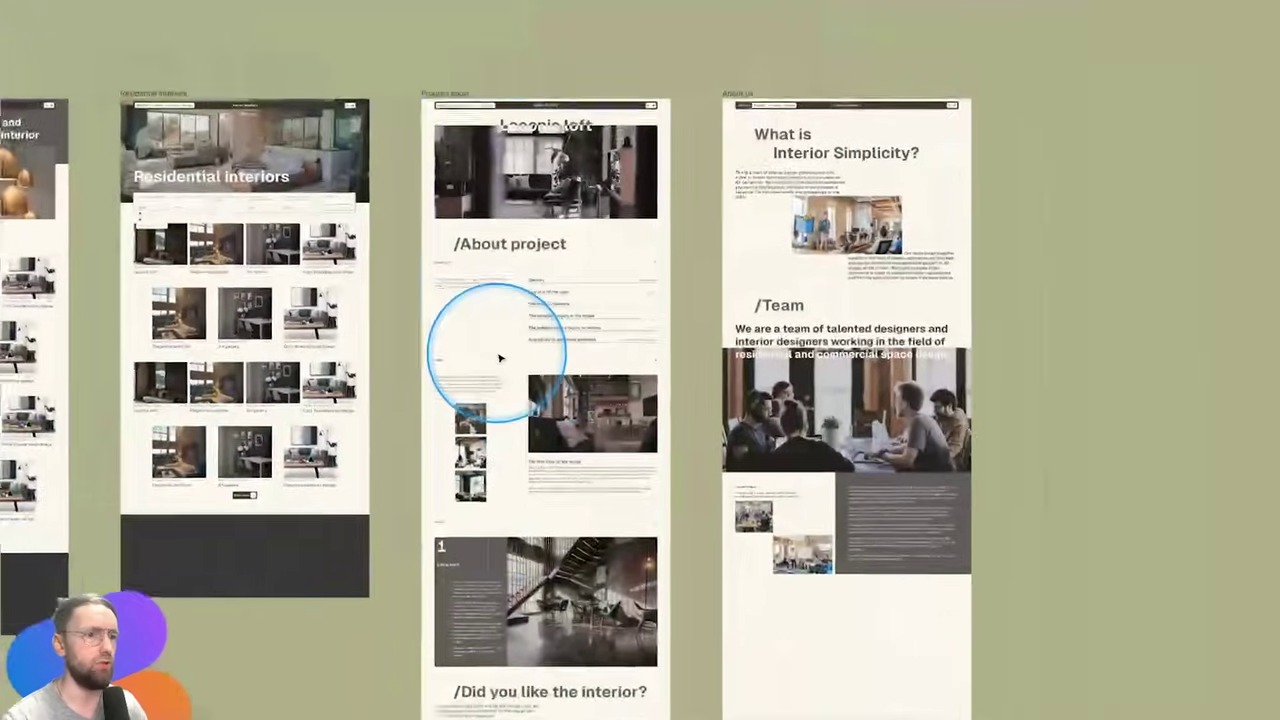
{"action": "scroll", "coordinate": [500, 357], "scroll_direction": "up", "scroll_amount": 5, "text": "ctrl"}
{"action": "left_click_drag", "start_coordinate": [344, 231], "coordinate": [583, 240]}
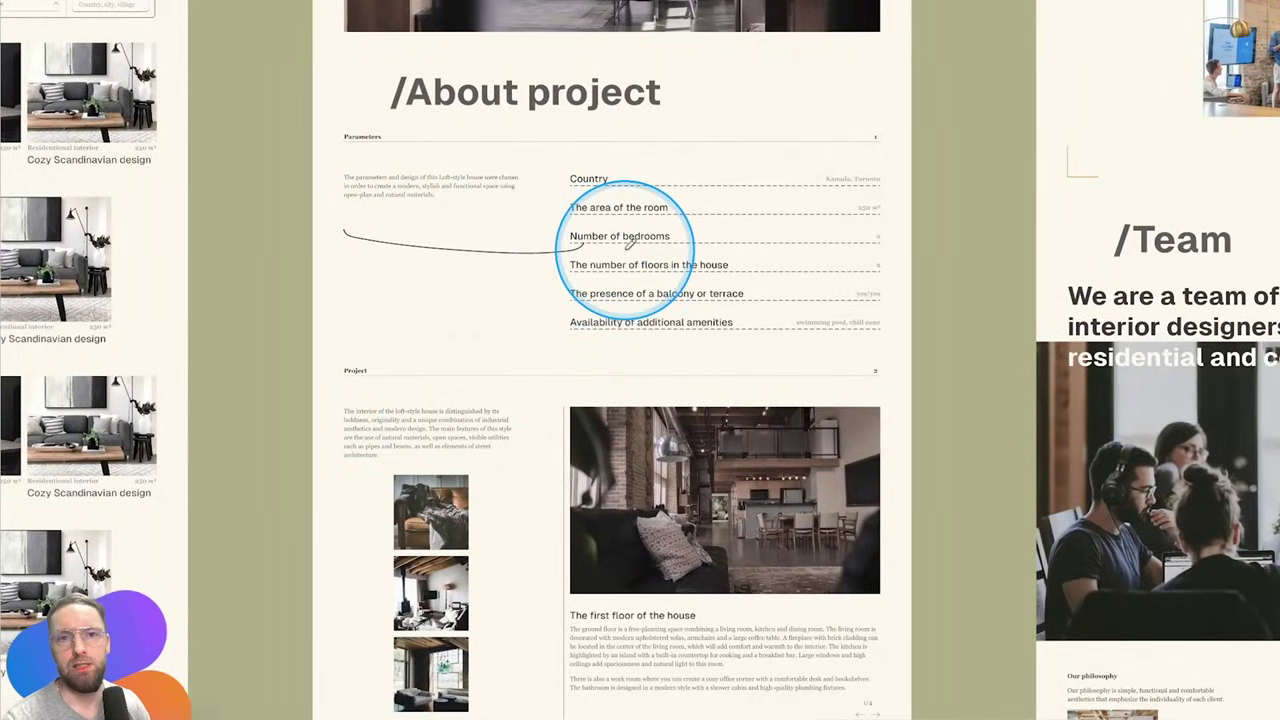
{"action": "left_click_drag", "start_coordinate": [866, 308], "coordinate": [900, 285]}
{"action": "scroll", "coordinate": [868, 283], "scroll_direction": "down", "scroll_amount": 5, "text": "ctrl"}
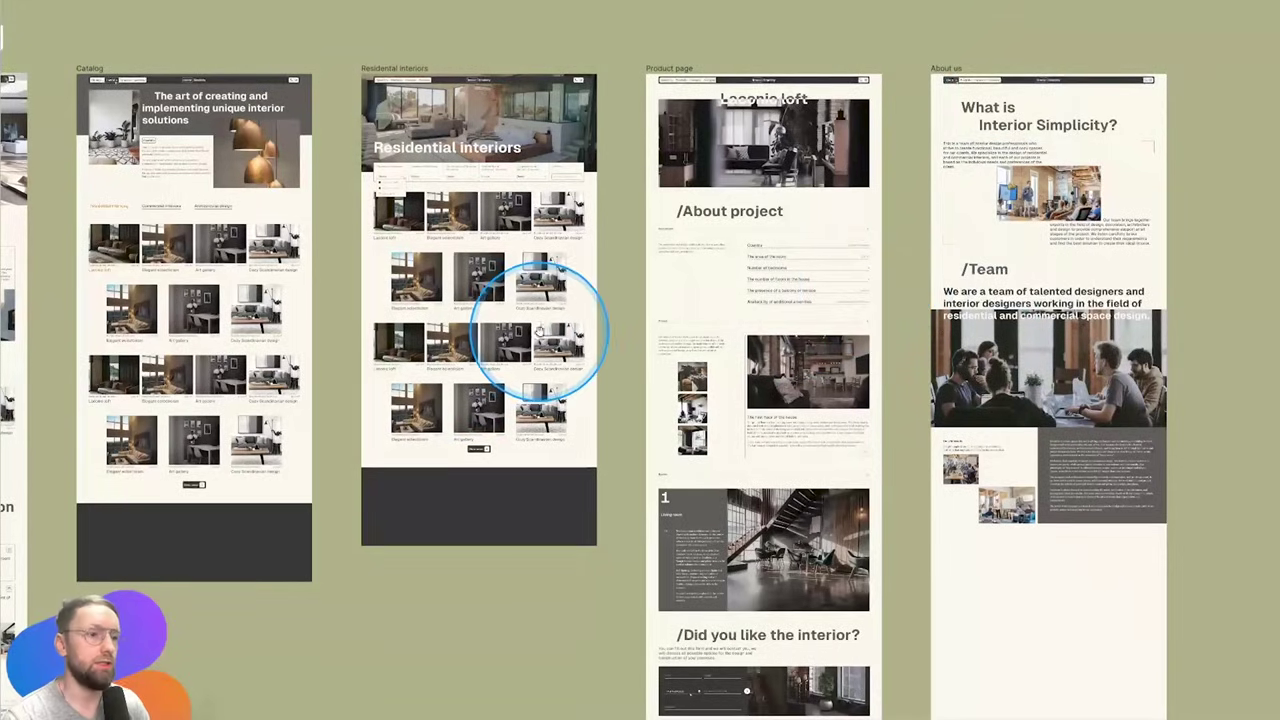
{"action": "scroll", "coordinate": [480, 260], "scroll_direction": "down", "scroll_amount": 3}
{"action": "scroll", "coordinate": [889, 271], "scroll_direction": "up", "scroll_amount": 2, "text": "ctrl"}
{"action": "scroll", "coordinate": [889, 271], "scroll_direction": "up", "scroll_amount": 1, "text": "ctrl"}
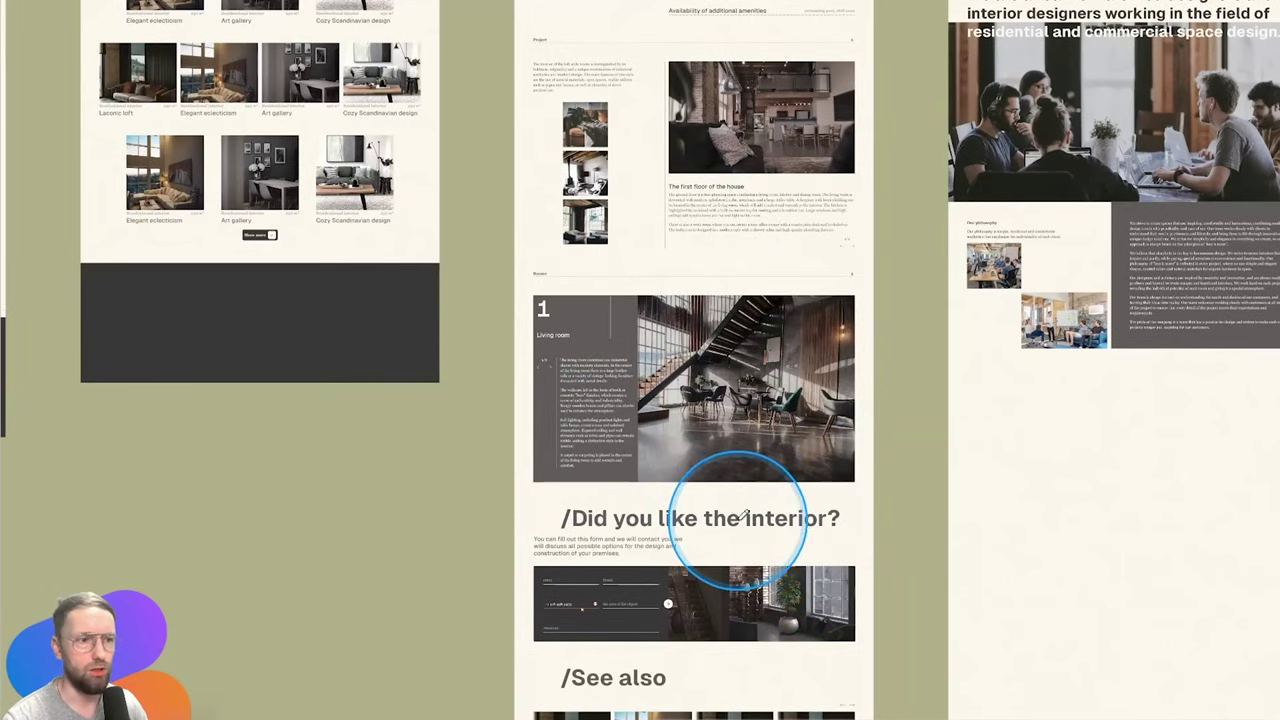
{"action": "mouse_move", "coordinate": [737, 234]}
{"action": "left_mouse_down"}
{"action": "mouse_move", "coordinate": [714, 229]}
{"action": "mouse_move", "coordinate": [789, 243]}
{"action": "left_mouse_up"}
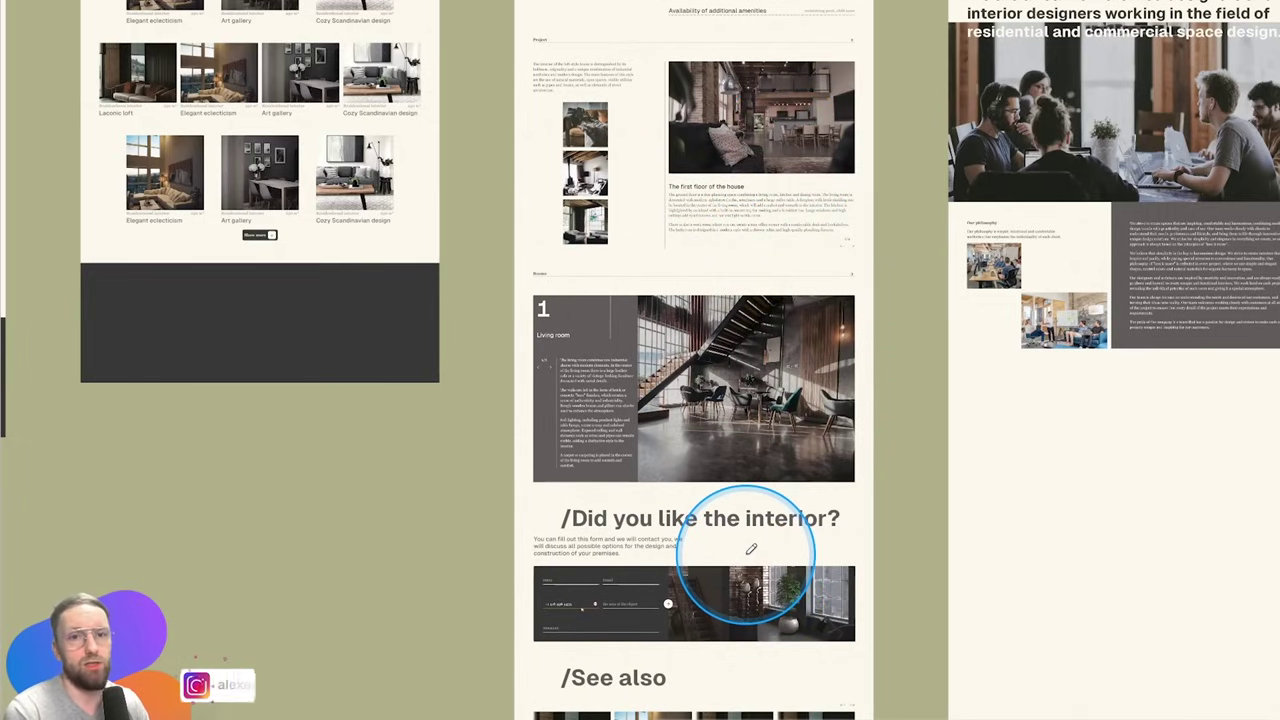
{"action": "scroll", "coordinate": [750, 425], "scroll_direction": "down", "scroll_amount": 5}
{"action": "scroll", "coordinate": [794, 374], "scroll_direction": "left", "scroll_amount": 5}
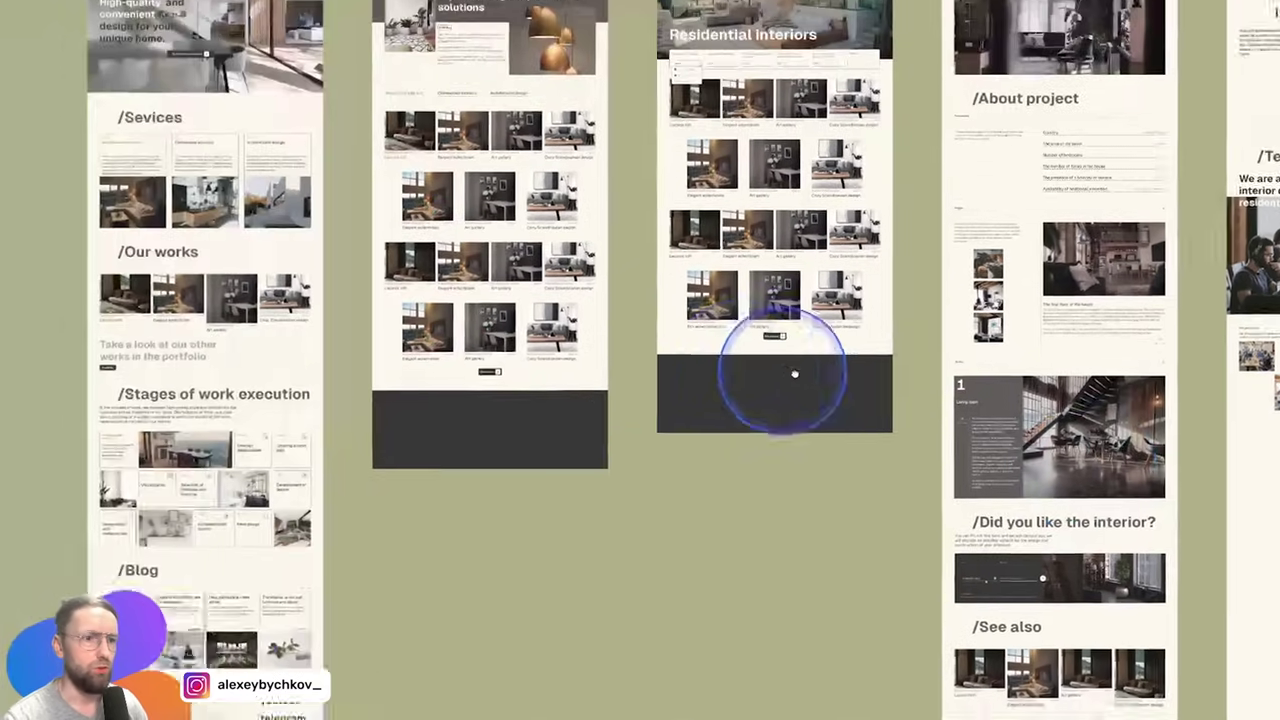
{"action": "scroll", "coordinate": [794, 374], "scroll_direction": "left", "scroll_amount": 3}
{"action": "scroll", "coordinate": [846, 380], "scroll_direction": "right", "scroll_amount": 8}
{"action": "scroll", "coordinate": [491, 471], "scroll_direction": "left", "scroll_amount": 6}
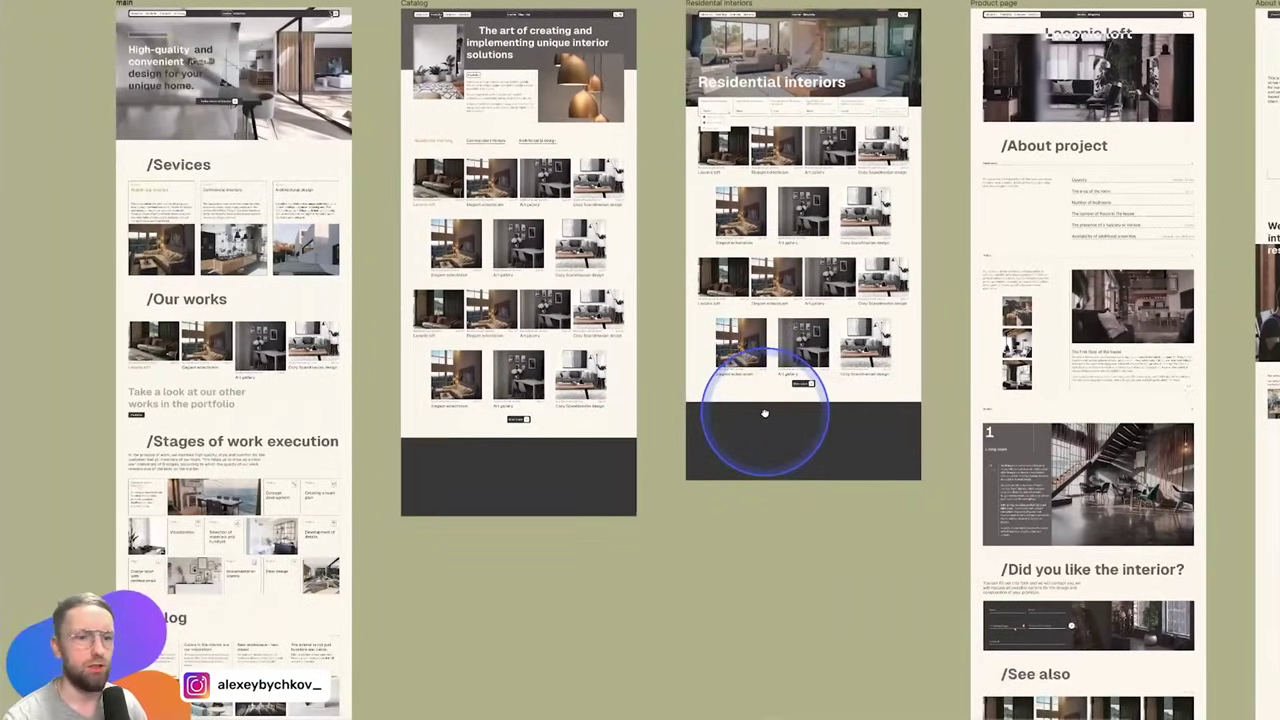
{"action": "left_click_drag", "start_coordinate": [764, 413], "coordinate": [831, 371]}
{"action": "scroll", "coordinate": [571, 386], "scroll_direction": "down", "scroll_amount": 5}
{"action": "scroll", "coordinate": [571, 386], "scroll_direction": "left", "scroll_amount": 5}
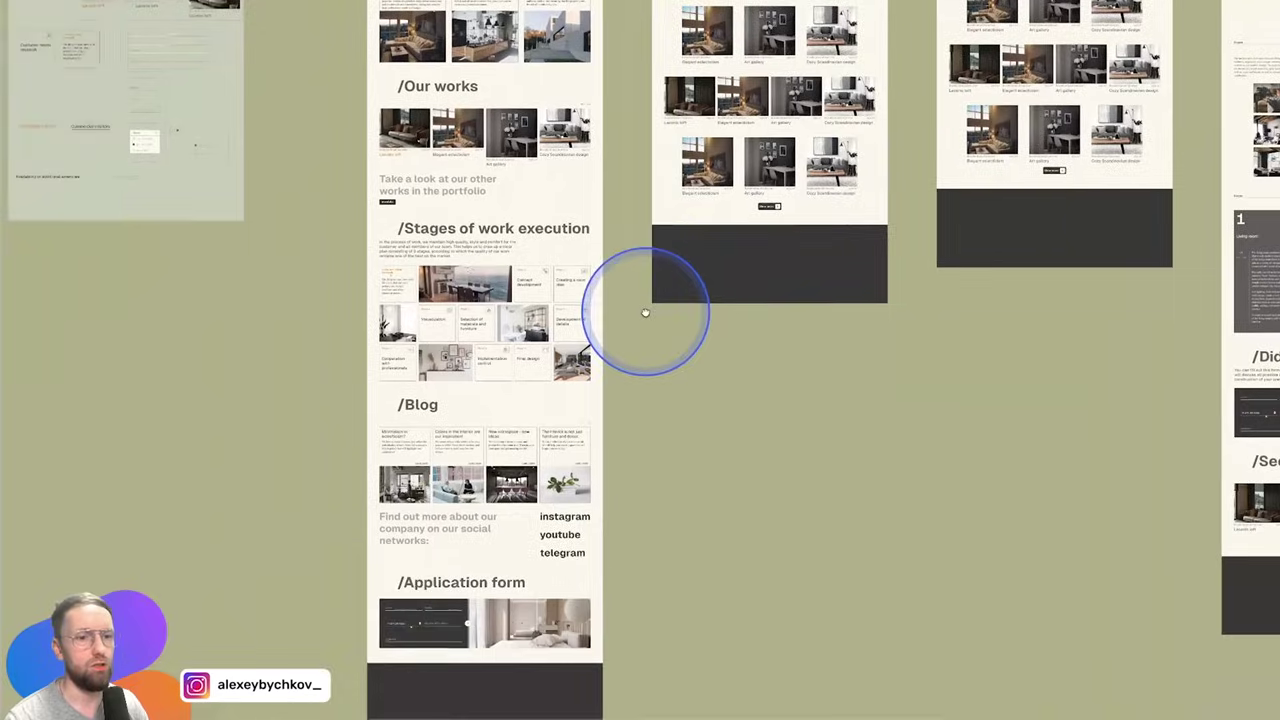
{"action": "scroll", "coordinate": [460, 365], "scroll_direction": "up", "scroll_amount": 3}
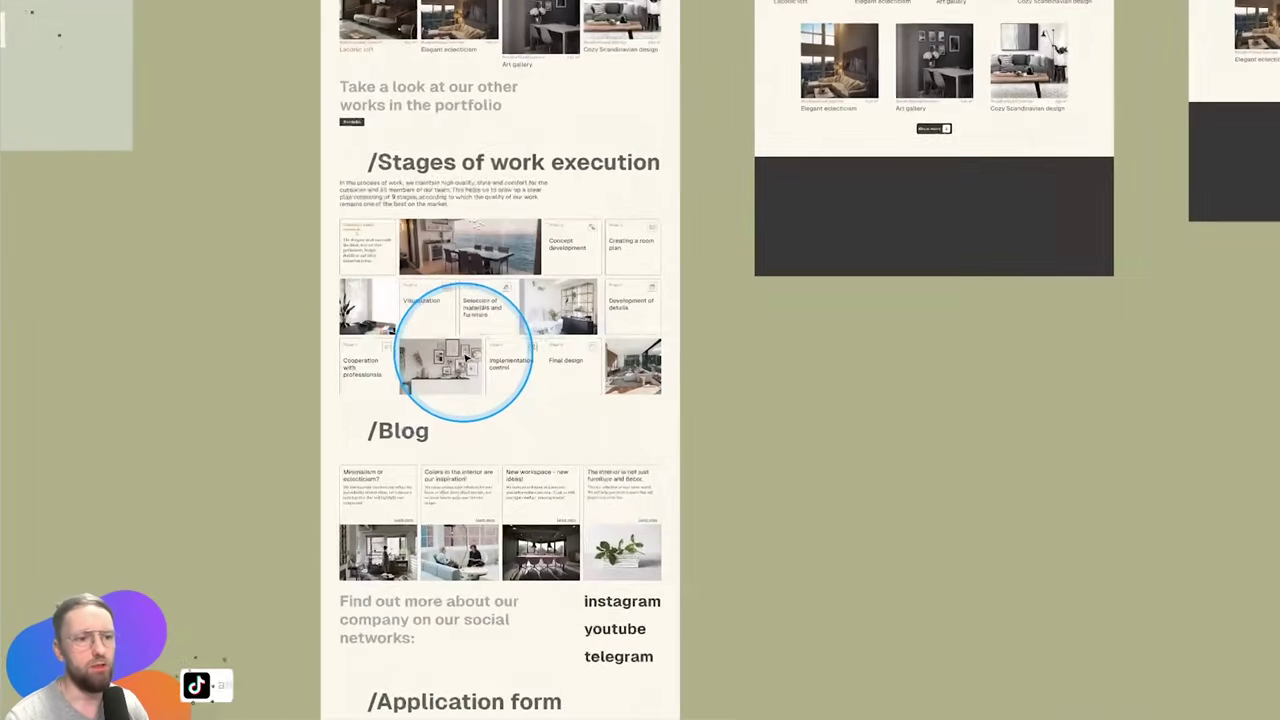
{"action": "scroll", "coordinate": [475, 370], "scroll_direction": "down", "scroll_amount": 1}
{"action": "scroll", "coordinate": [480, 350], "scroll_direction": "down", "scroll_amount": 2}
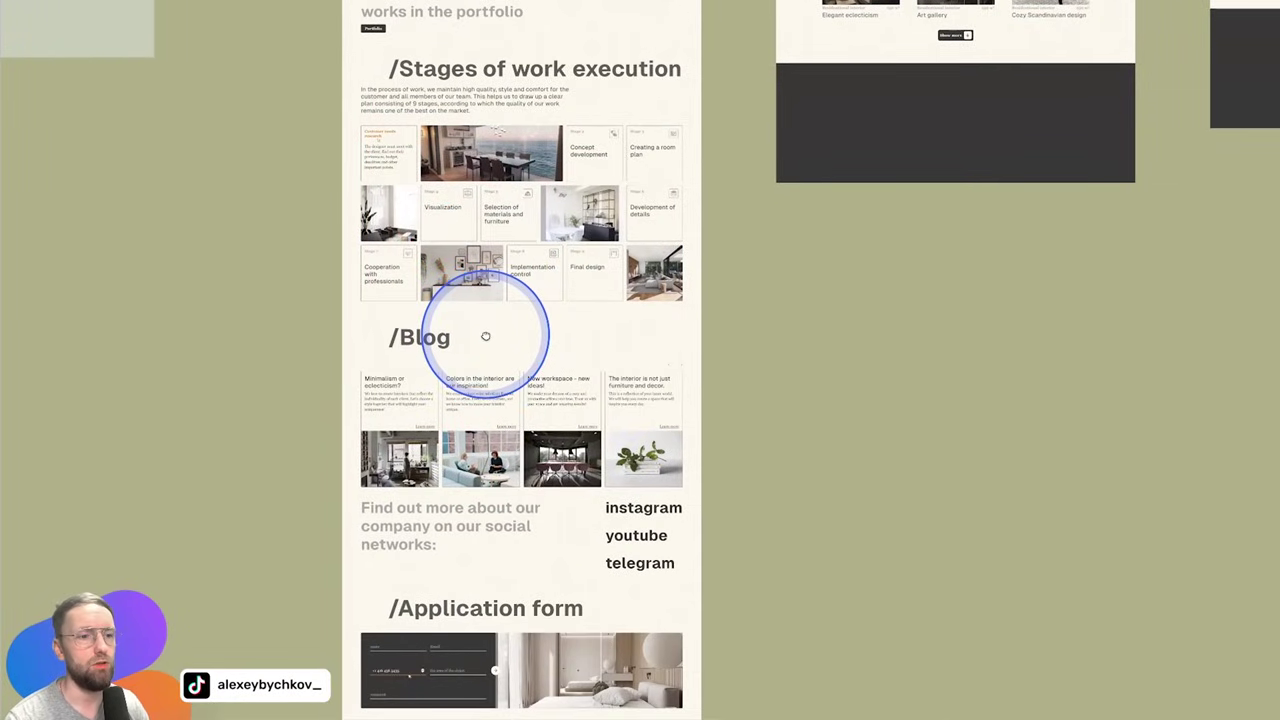
{"action": "scroll", "coordinate": [485, 335], "scroll_direction": "down", "scroll_amount": 4}
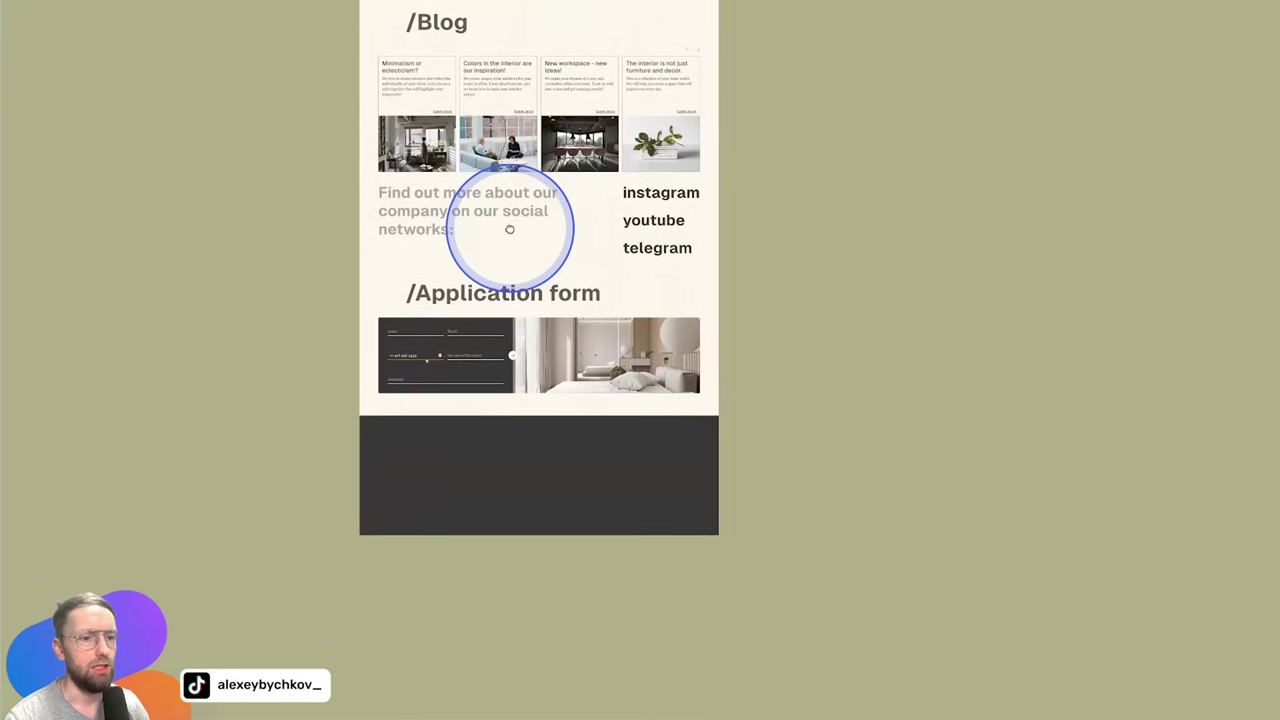
{"action": "scroll", "coordinate": [460, 325], "scroll_direction": "up", "scroll_amount": 3}
{"action": "scroll", "coordinate": [457, 318], "scroll_direction": "up", "scroll_amount": 3}
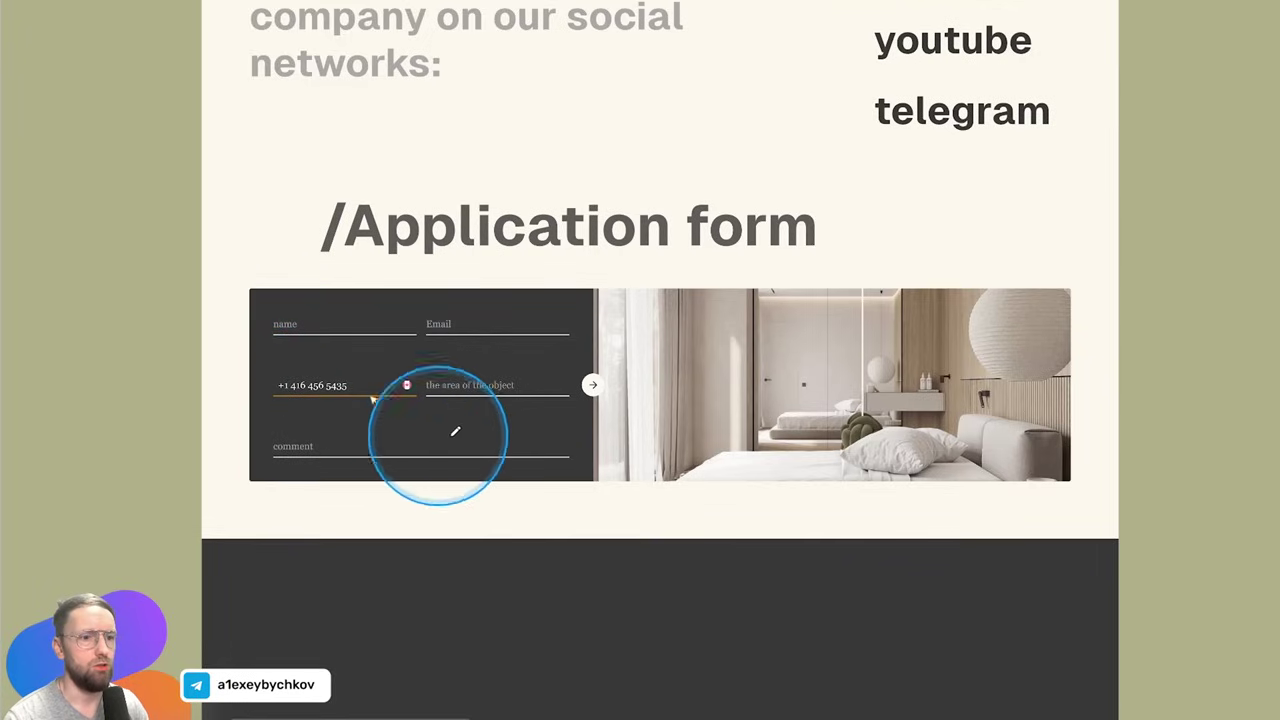
{"action": "left_click_drag", "start_coordinate": [600, 362], "coordinate": [607, 362]}
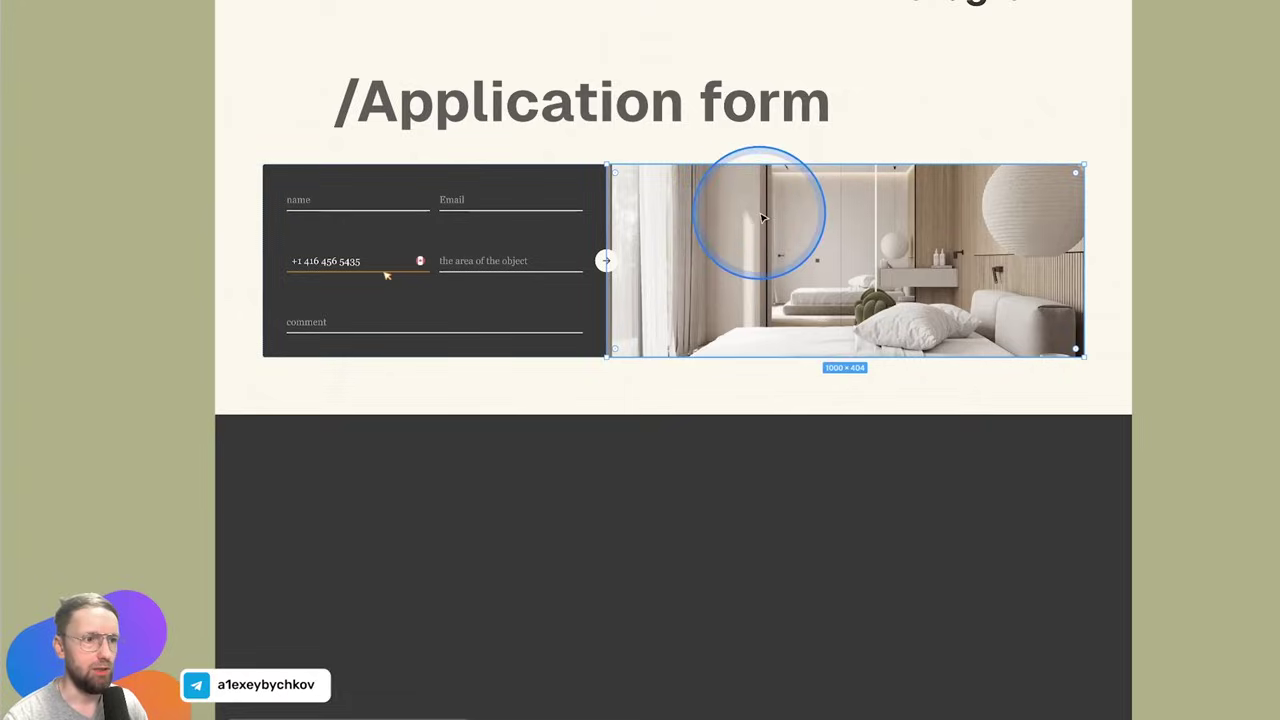
{"action": "key", "text": "Delete"}
{"action": "left_click", "coordinate": [607, 261]}
{"action": "mouse_move", "coordinate": [607, 261]}
{"action": "left_mouse_down"}
{"action": "mouse_move", "coordinate": [508, 337]}
{"action": "mouse_move", "coordinate": [529, 371]}
{"action": "left_mouse_up"}
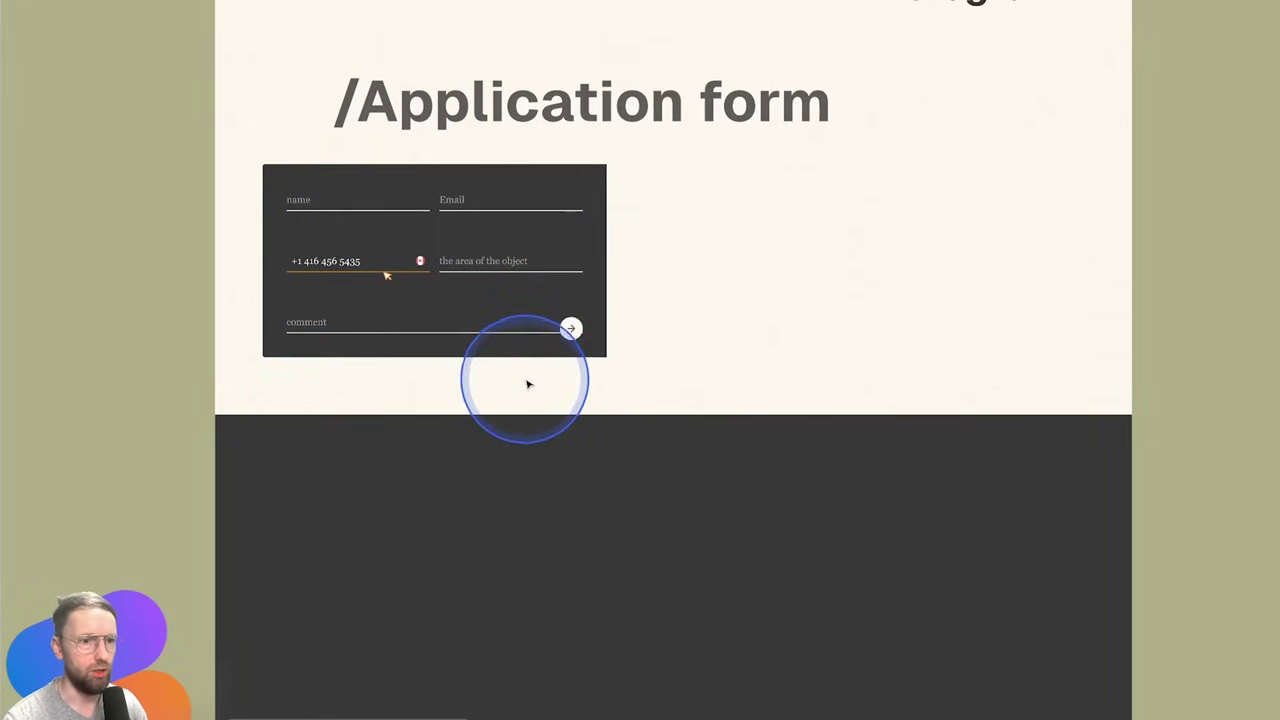
{"action": "left_click_drag", "start_coordinate": [283, 292], "coordinate": [490, 318]}
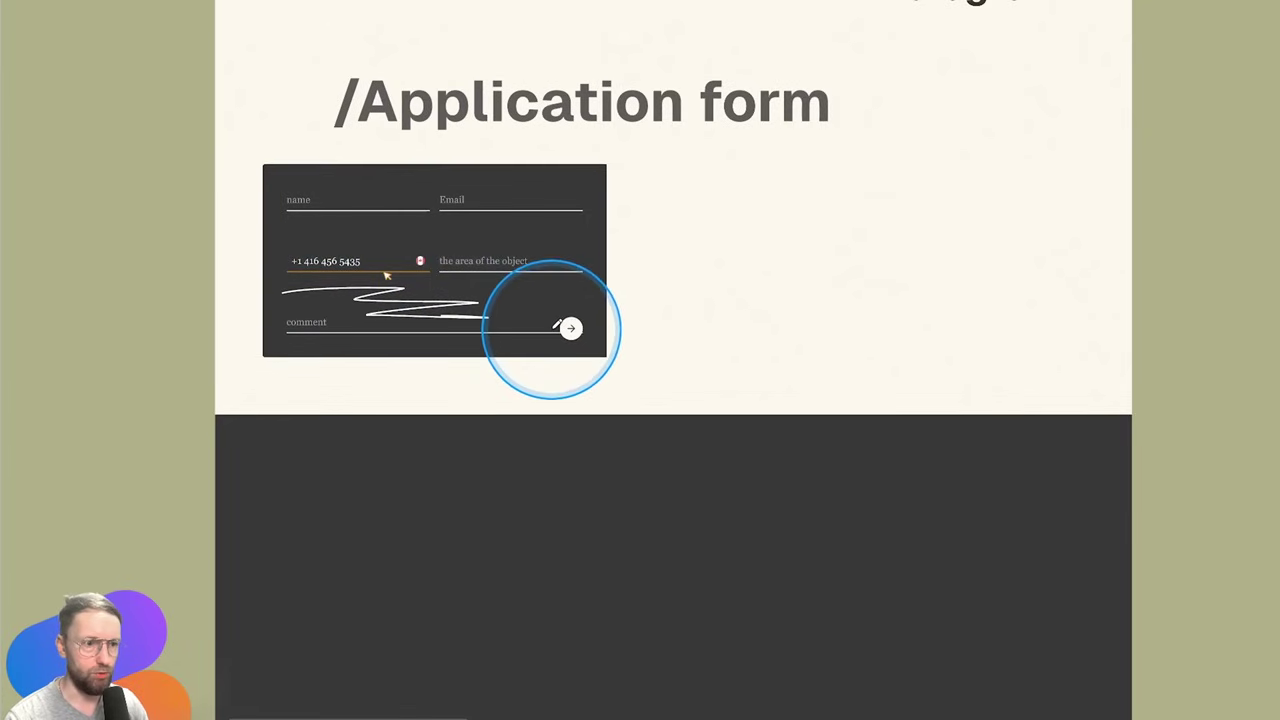
{"action": "key", "text": "ctrl+z"}
{"action": "key", "text": "ctrl+z"}
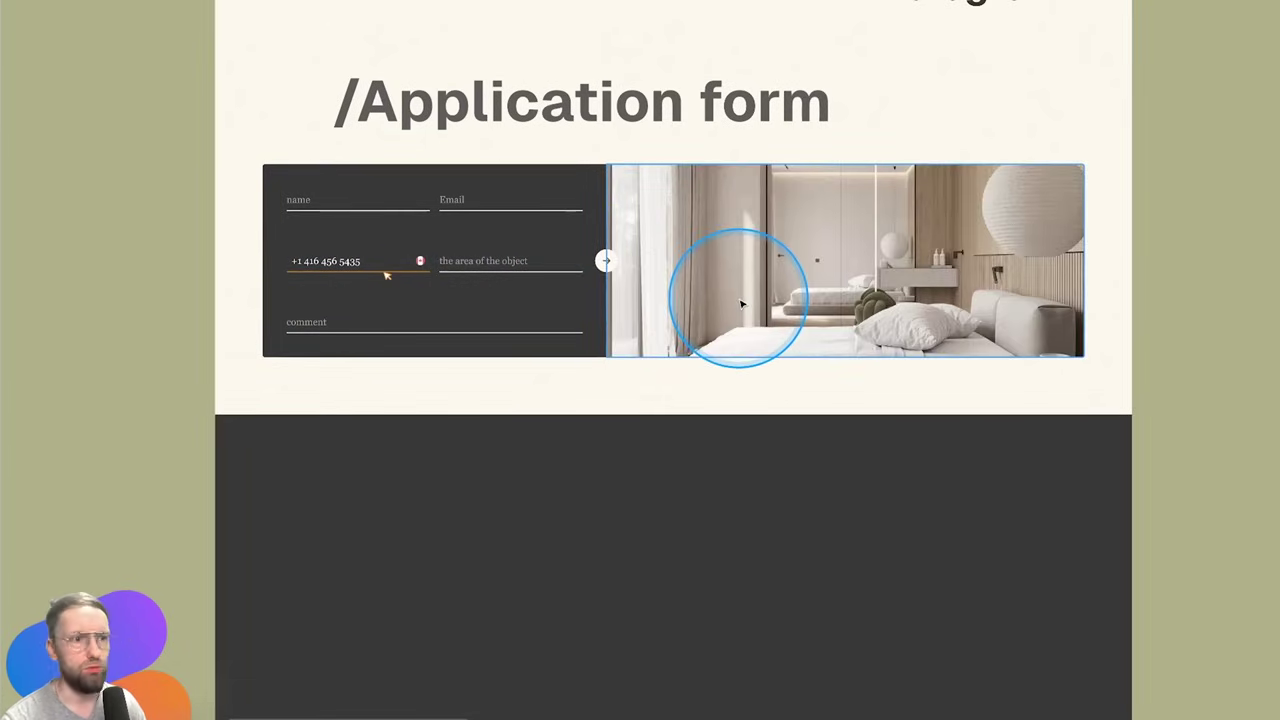
{"action": "scroll", "coordinate": [741, 303], "scroll_direction": "down", "scroll_amount": 3}
{"action": "left_click", "coordinate": [857, 240]}
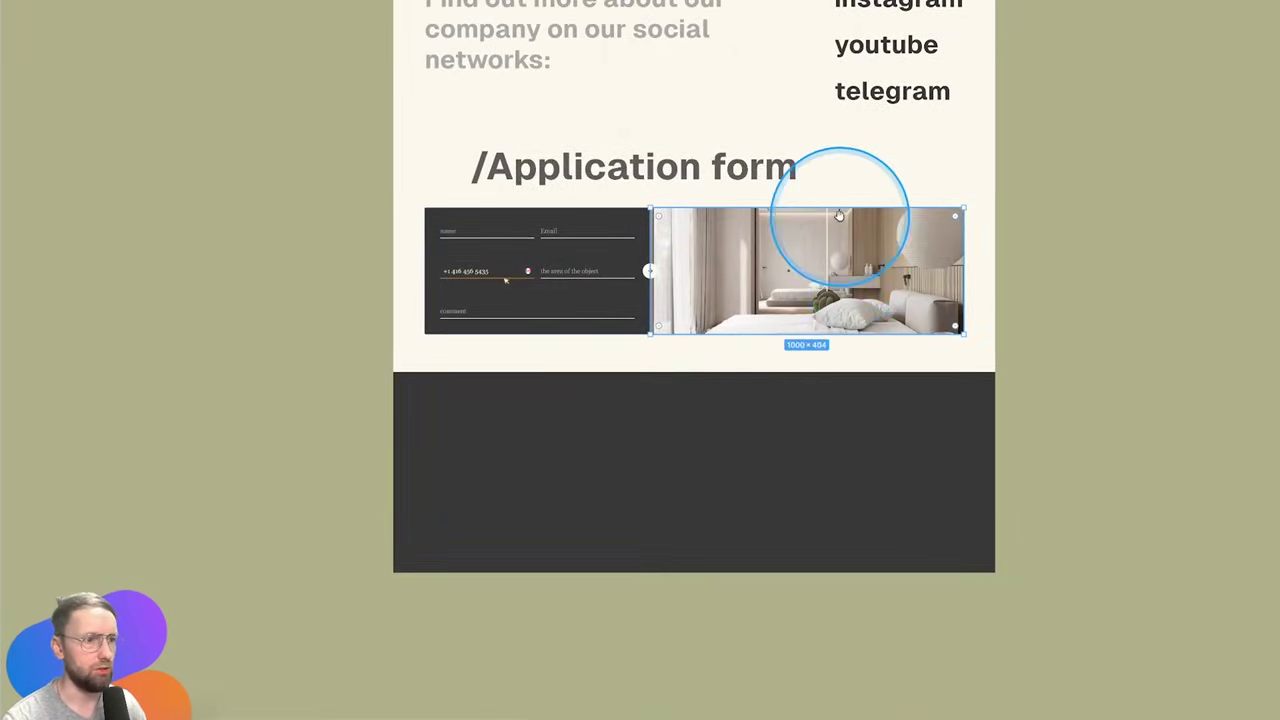
{"action": "scroll", "coordinate": [839, 215], "scroll_direction": "down", "scroll_amount": 2}
{"action": "scroll", "coordinate": [731, 234], "scroll_direction": "up", "scroll_amount": 5}
{"action": "scroll", "coordinate": [703, 229], "scroll_direction": "up", "scroll_amount": 5}
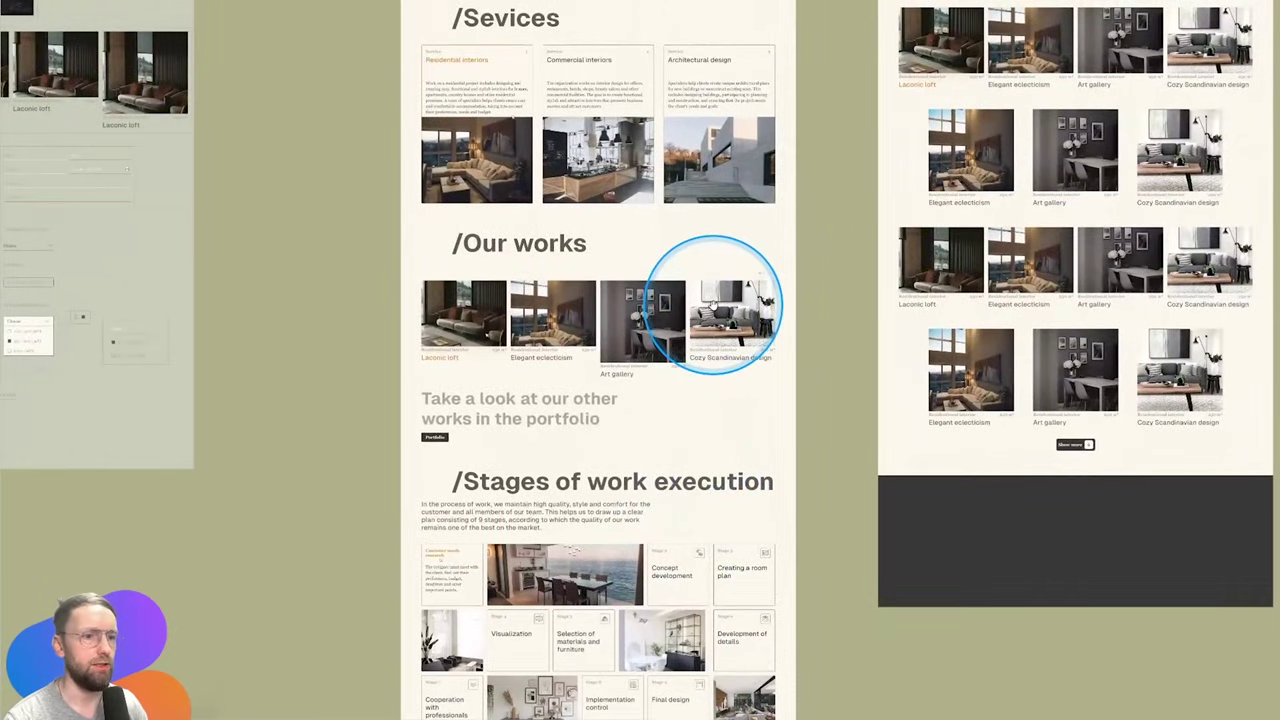
Scroll through the landing and Residential interiors pages of the interior site
{"action": "scroll", "coordinate": [656, 207], "scroll_direction": "up", "scroll_amount": 5}
{"action": "scroll", "coordinate": [686, 286], "scroll_direction": "up", "scroll_amount": 1}
{"action": "scroll", "coordinate": [537, 149], "scroll_direction": "up", "scroll_amount": 3}
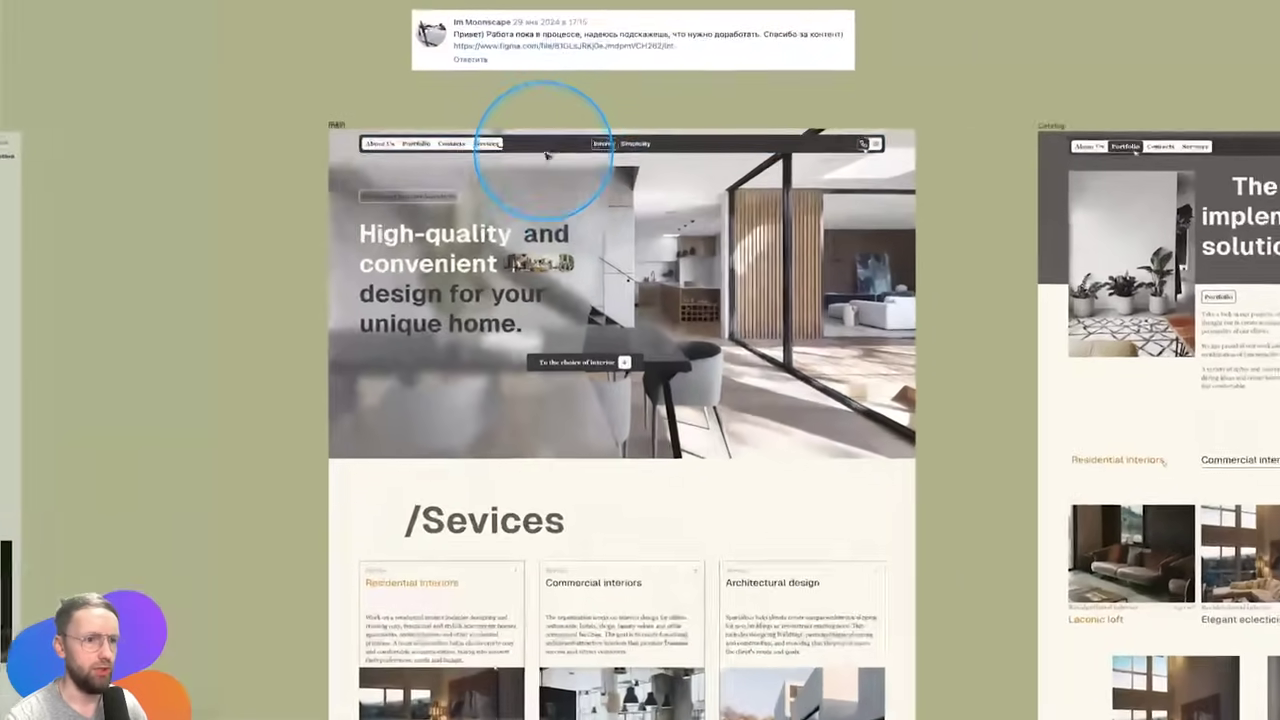
{"action": "scroll", "coordinate": [545, 143], "scroll_direction": "up", "scroll_amount": 1}
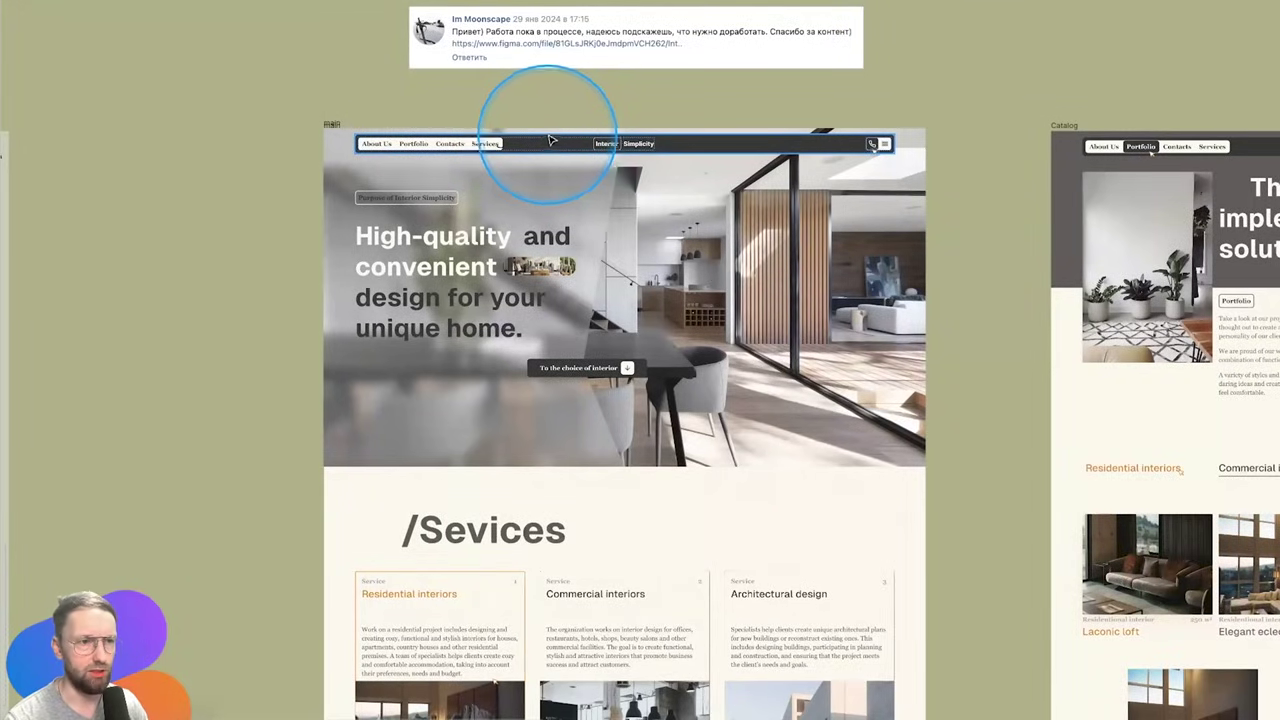
{"action": "scroll", "coordinate": [550, 141], "scroll_direction": "down", "scroll_amount": 10}
{"action": "left_click_drag", "start_coordinate": [677, 409], "coordinate": [690, 135]}
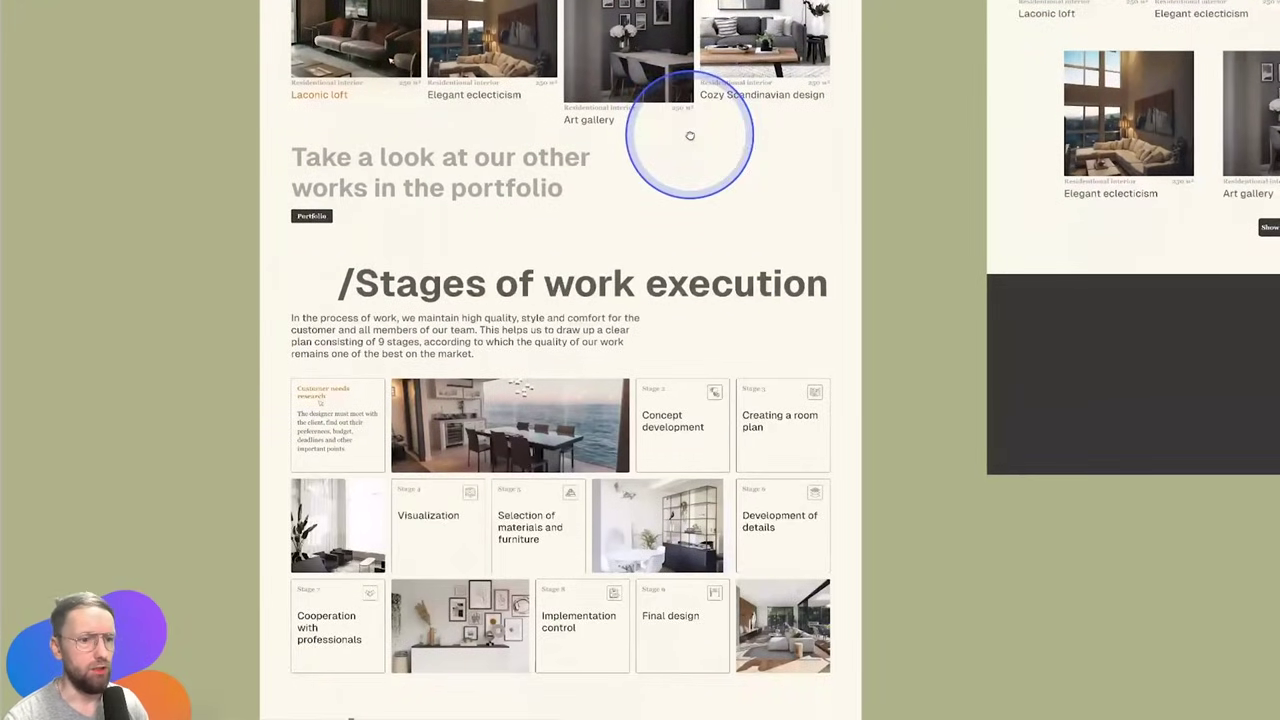
{"action": "scroll", "coordinate": [686, 114], "scroll_direction": "down", "scroll_amount": 1}
{"action": "scroll", "coordinate": [651, 194], "scroll_direction": "down", "scroll_amount": 5}
{"action": "scroll", "coordinate": [643, 157], "scroll_direction": "down", "scroll_amount": 3}
Sketch pen notes on the room-area dropdown, ticking the 301 - 600 option
{"action": "scroll", "coordinate": [247, 595], "scroll_direction": "up", "scroll_amount": 3}
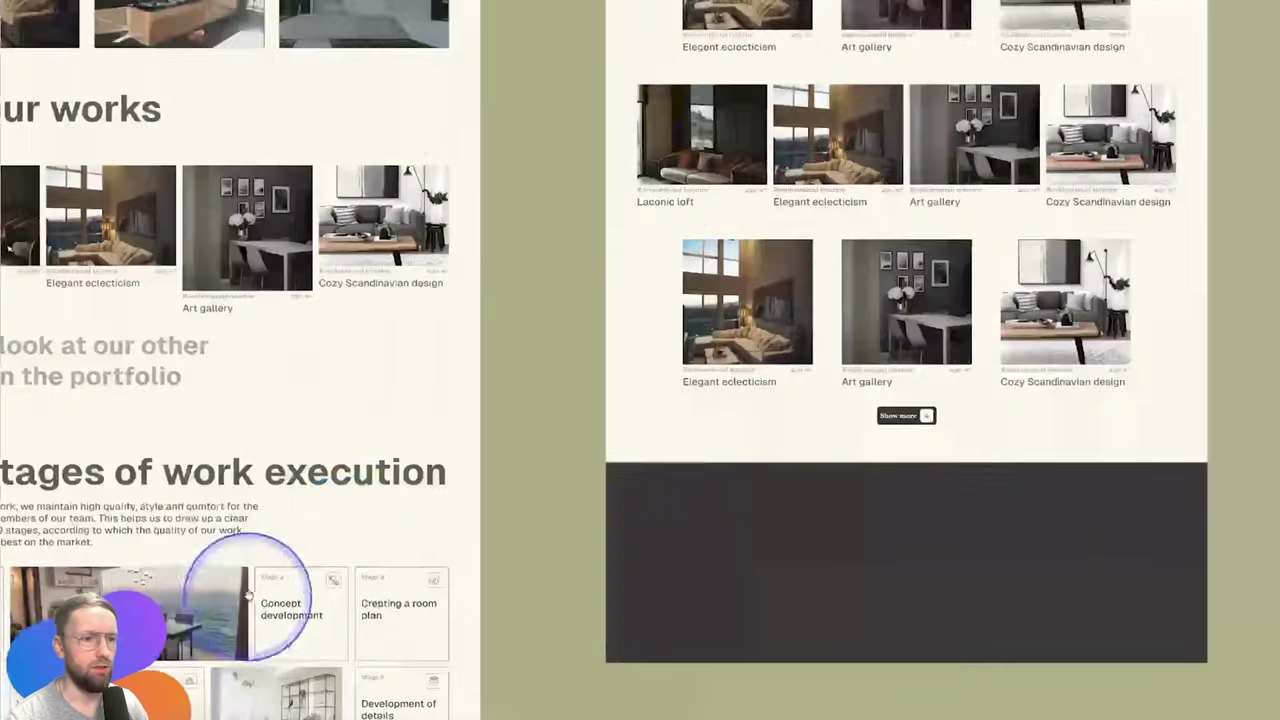
{"action": "scroll", "coordinate": [200, 540], "scroll_direction": "up", "scroll_amount": 3}
{"action": "scroll", "coordinate": [171, 486], "scroll_direction": "up", "scroll_amount": 5}
{"action": "scroll", "coordinate": [400, 400], "scroll_direction": "up", "scroll_amount": 1}
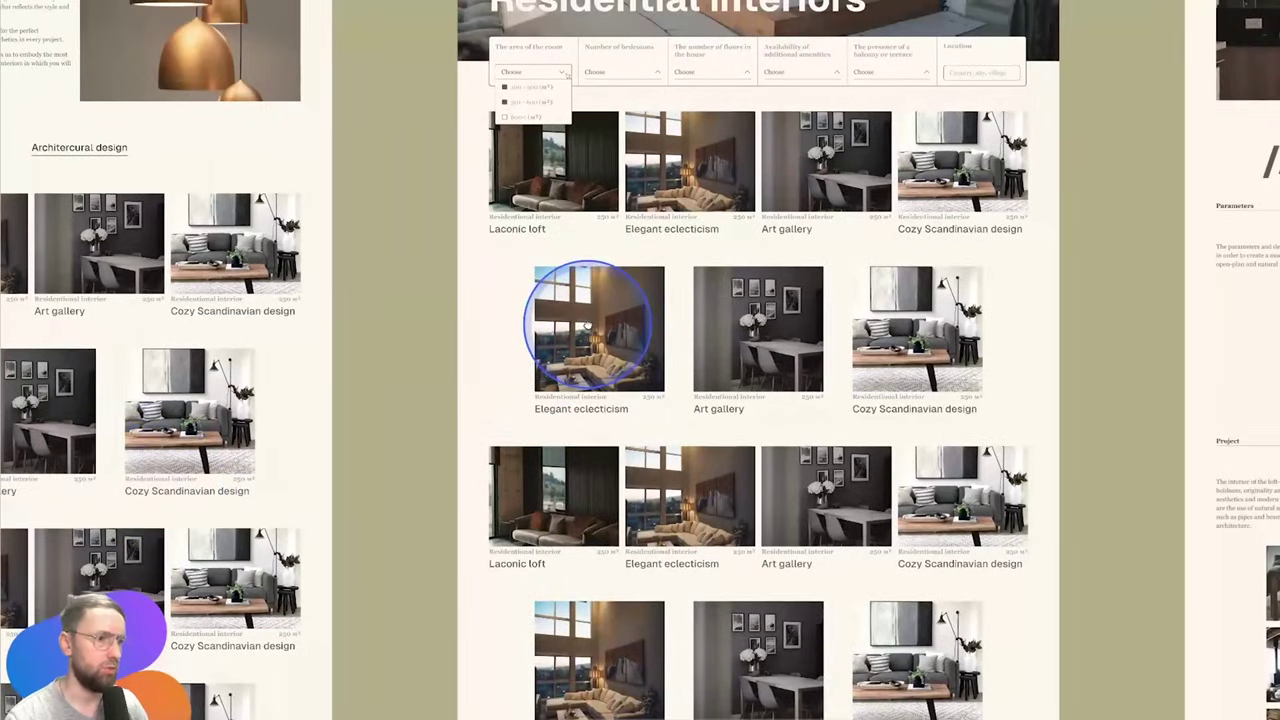
{"action": "scroll", "coordinate": [620, 390], "scroll_direction": "up", "scroll_amount": 3}
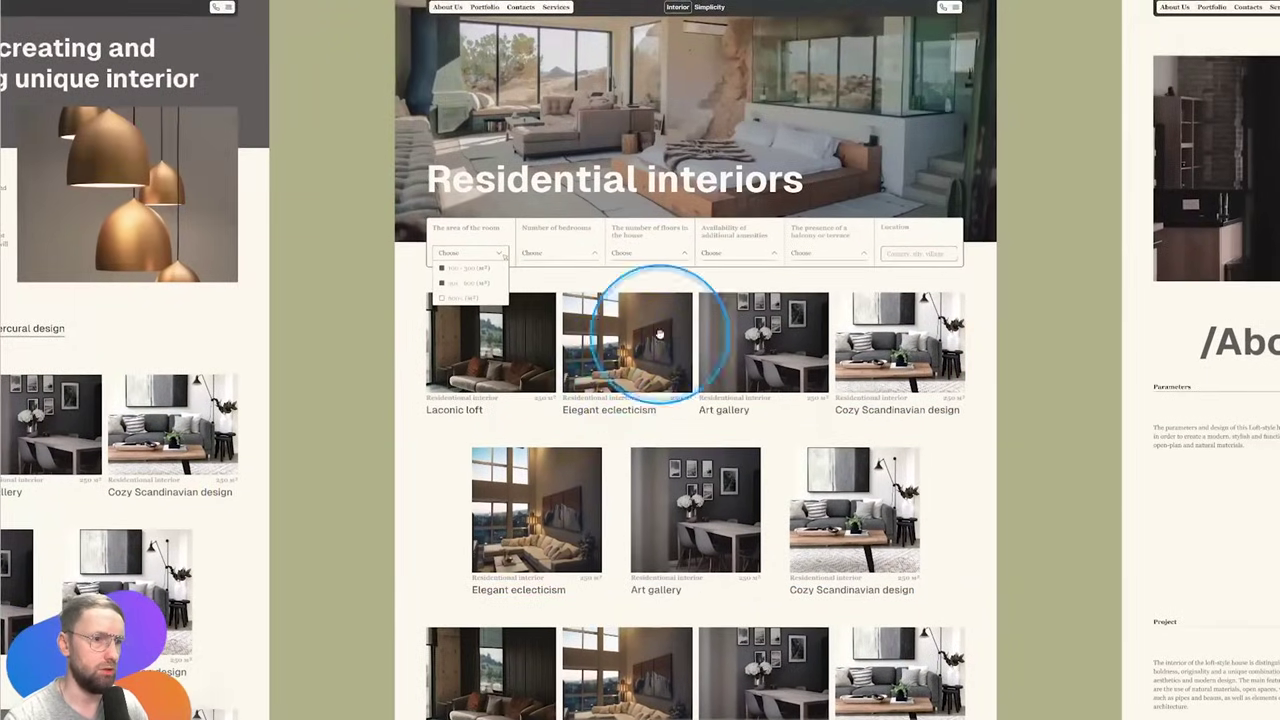
{"action": "scroll", "coordinate": [778, 215], "scroll_direction": "up", "scroll_amount": 2}
{"action": "scroll", "coordinate": [614, 430], "scroll_direction": "up", "scroll_amount": 3}
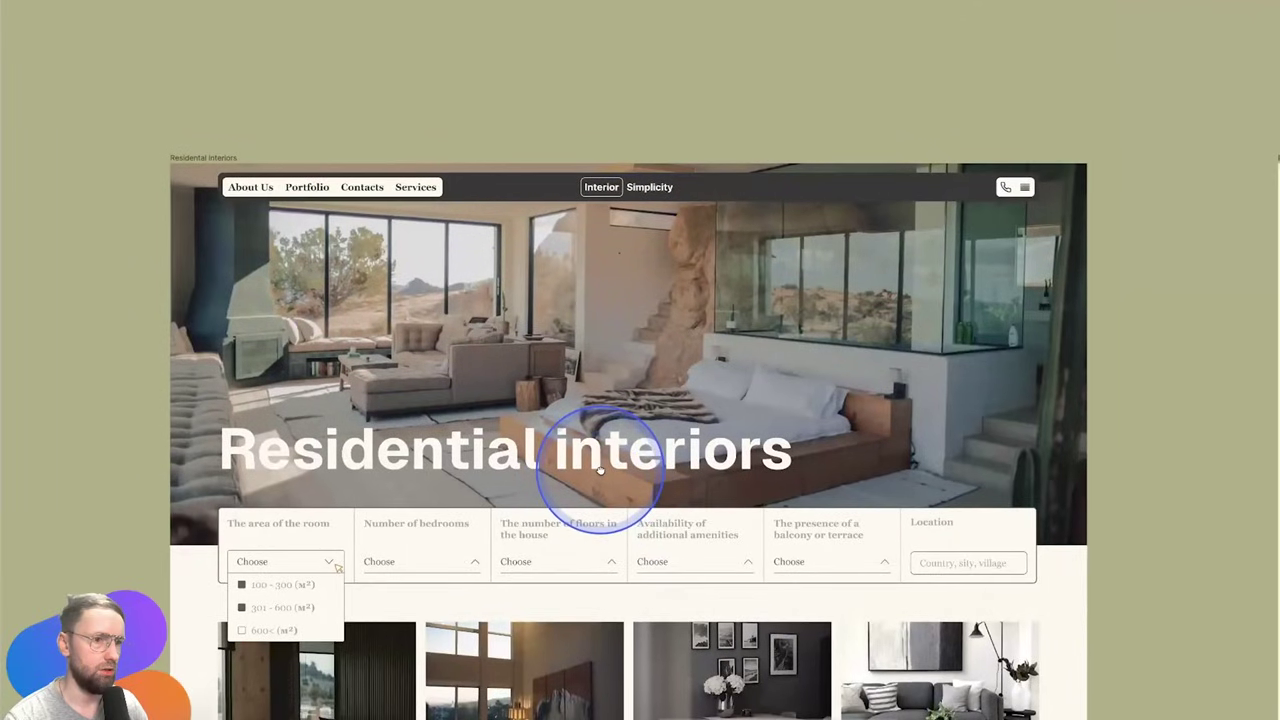
{"action": "scroll", "coordinate": [600, 470], "scroll_direction": "down", "scroll_amount": 1}
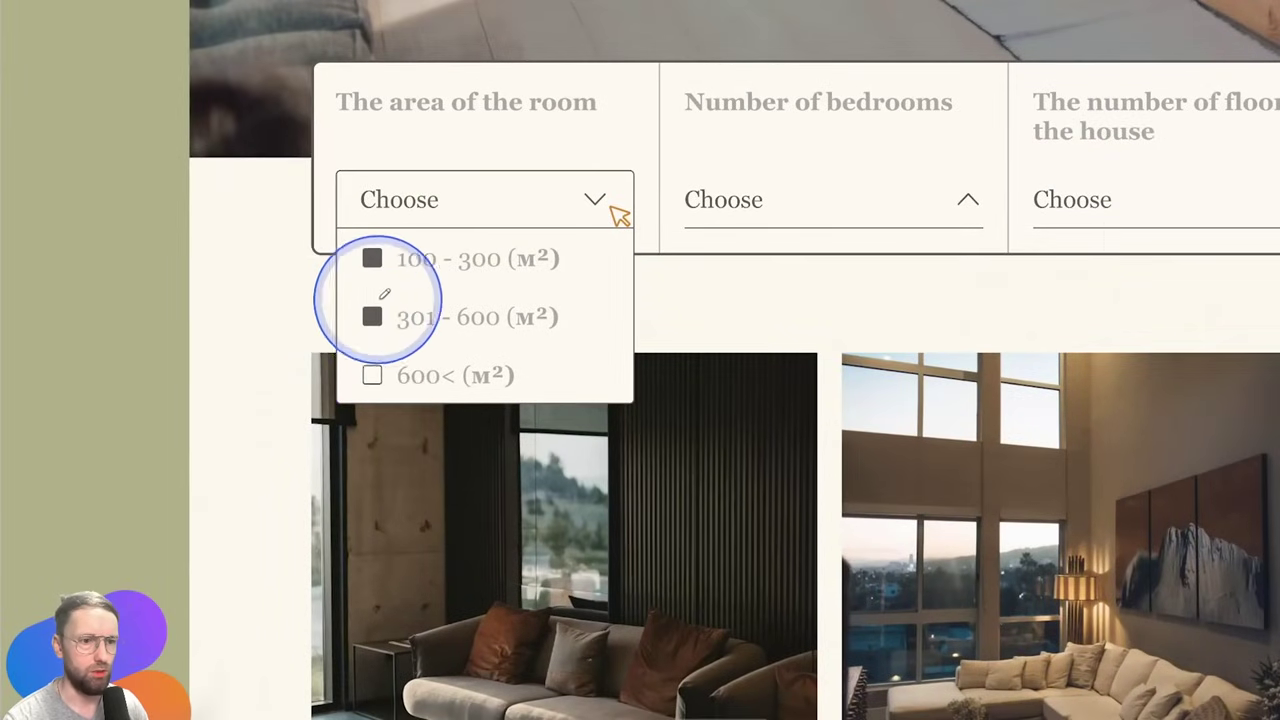
{"action": "mouse_move", "coordinate": [352, 299]}
{"action": "left_mouse_down"}
{"action": "mouse_move", "coordinate": [395, 393]}
{"action": "mouse_move", "coordinate": [349, 306]}
{"action": "left_mouse_up"}
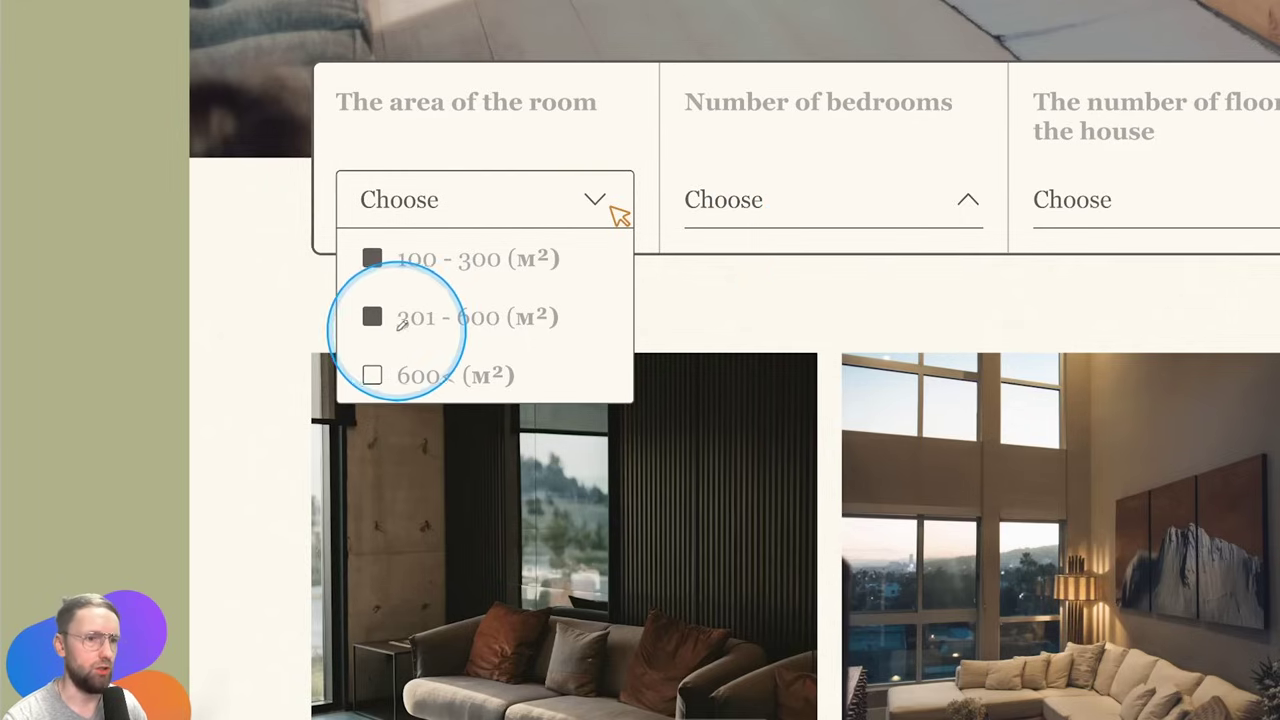
{"action": "left_click_drag", "start_coordinate": [366, 310], "coordinate": [384, 292]}
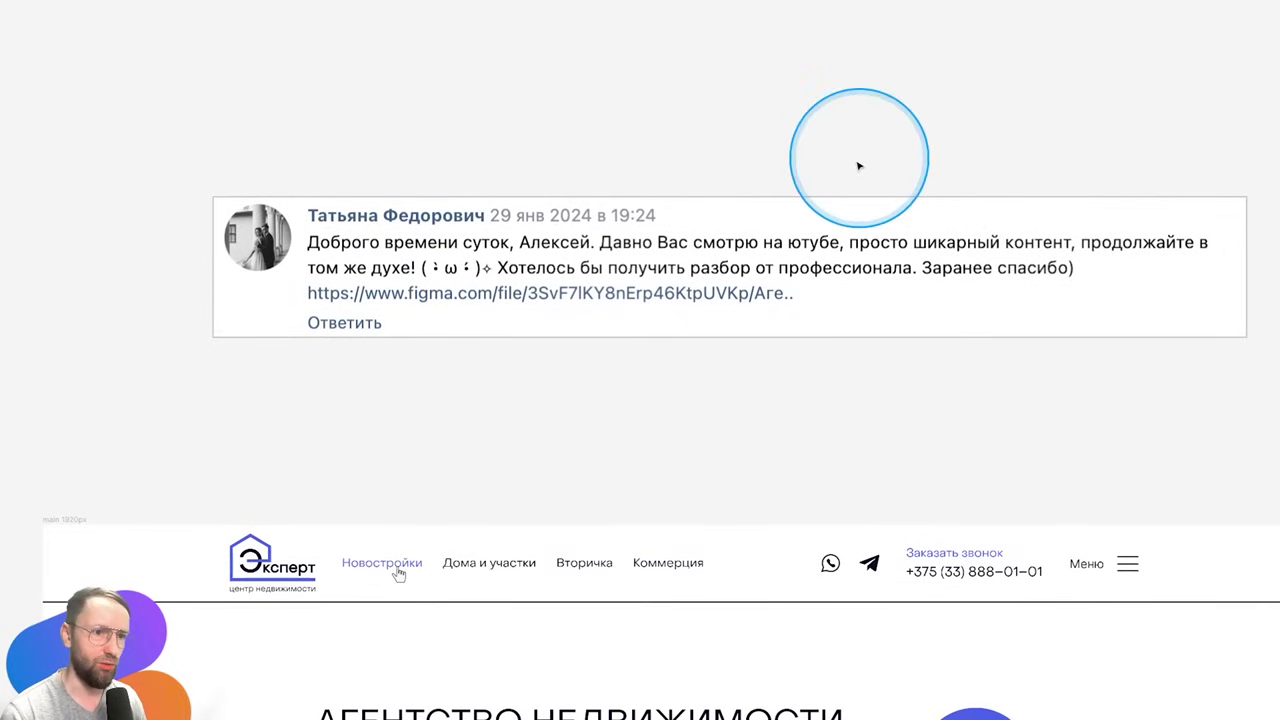
{"action": "left_click", "coordinate": [476, 266]}
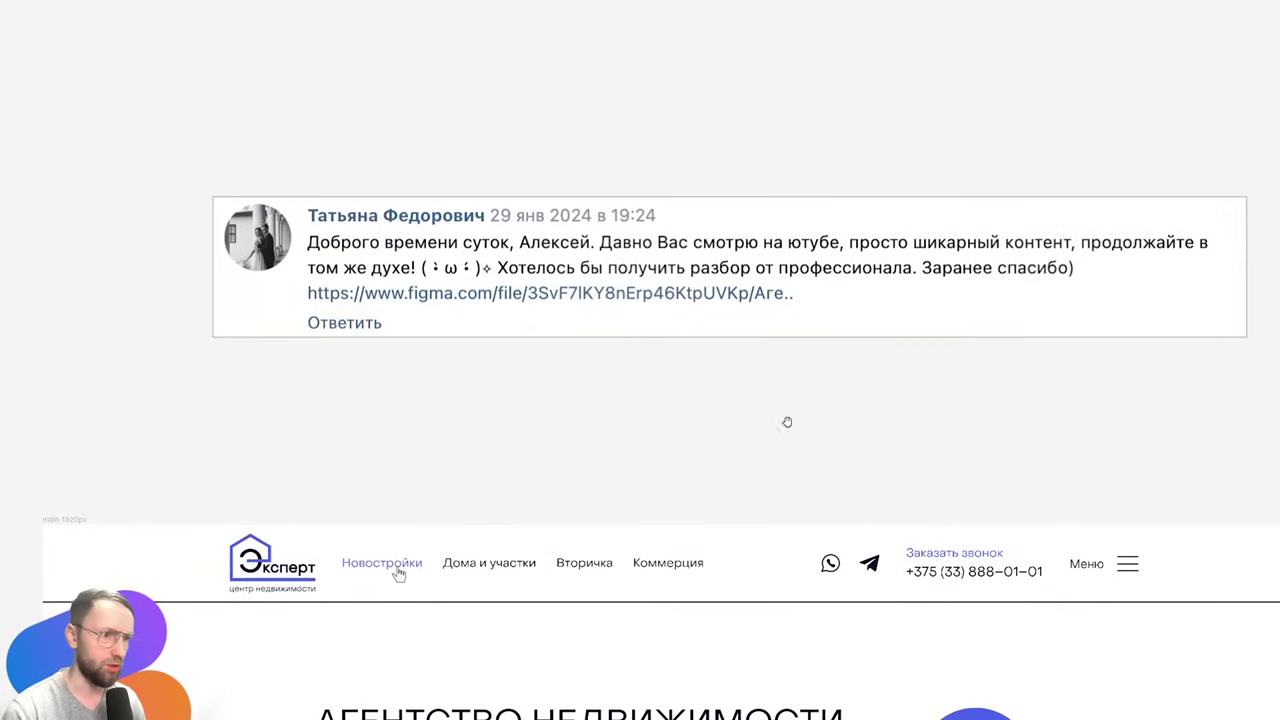
{"action": "scroll", "coordinate": [786, 423], "scroll_direction": "down", "scroll_amount": 5}
{"action": "scroll", "coordinate": [786, 199], "scroll_direction": "down", "scroll_amount": 5}
{"action": "scroll", "coordinate": [750, 120], "scroll_direction": "down", "scroll_amount": 5}
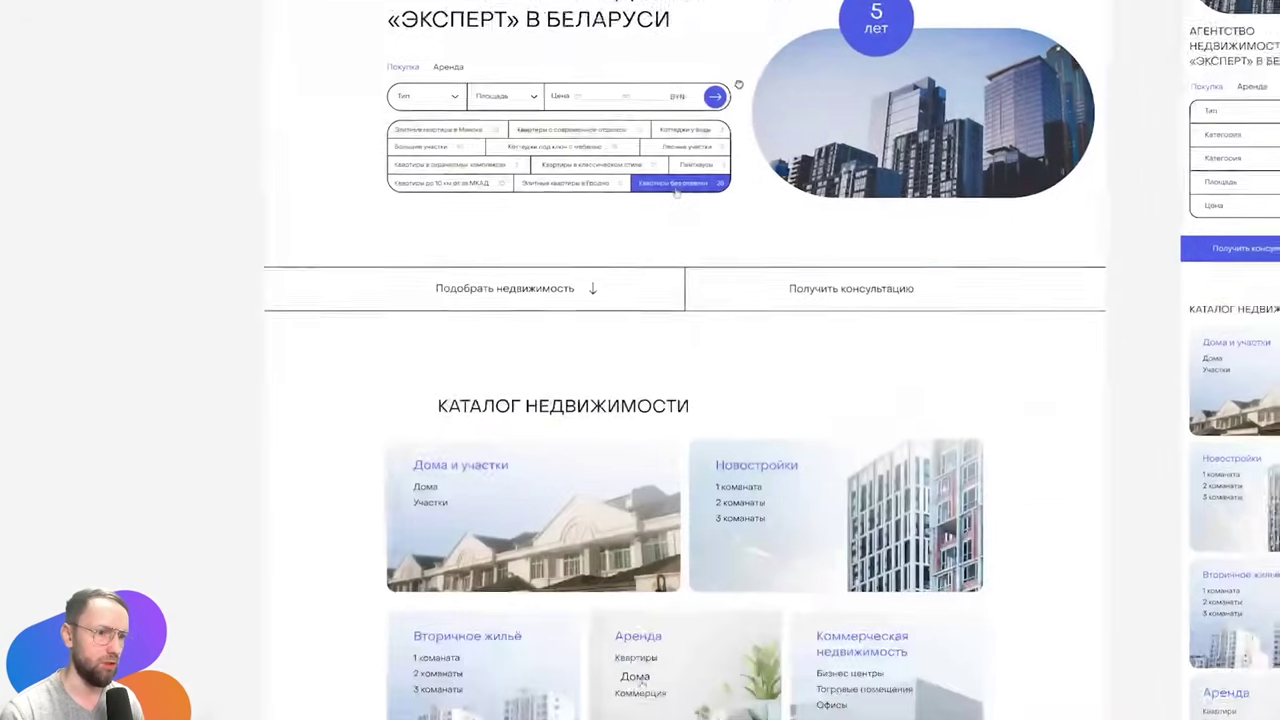
{"action": "scroll", "coordinate": [716, 48], "scroll_direction": "down", "scroll_amount": 5}
{"action": "scroll", "coordinate": [716, 48], "scroll_direction": "down", "scroll_amount": 4}
{"action": "scroll", "coordinate": [700, 60], "scroll_direction": "down", "scroll_amount": 1}
{"action": "scroll", "coordinate": [680, 70], "scroll_direction": "down", "scroll_amount": 2}
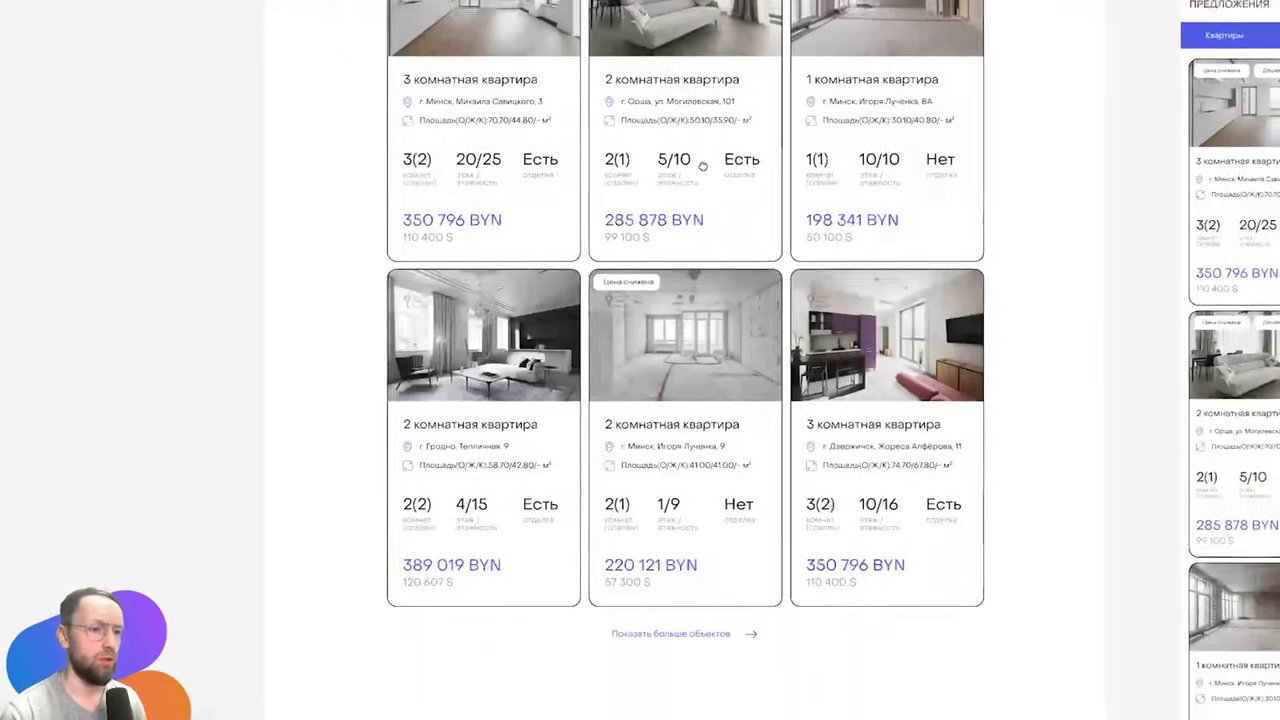
{"action": "scroll", "coordinate": [563, 86], "scroll_direction": "up", "scroll_amount": 2}
{"action": "scroll", "coordinate": [700, 220], "scroll_direction": "up", "scroll_amount": 3}
{"action": "scroll", "coordinate": [690, 230], "scroll_direction": "up", "scroll_amount": 4}
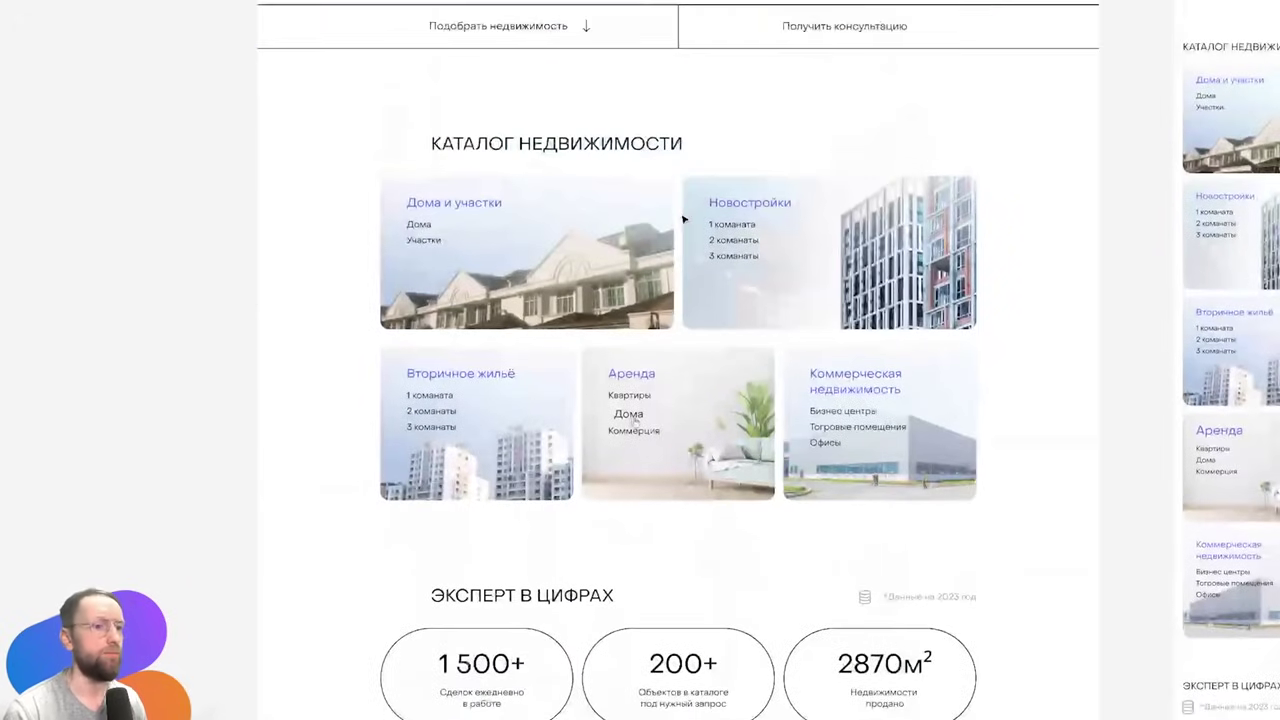
{"action": "scroll", "coordinate": [675, 240], "scroll_direction": "up", "scroll_amount": 5}
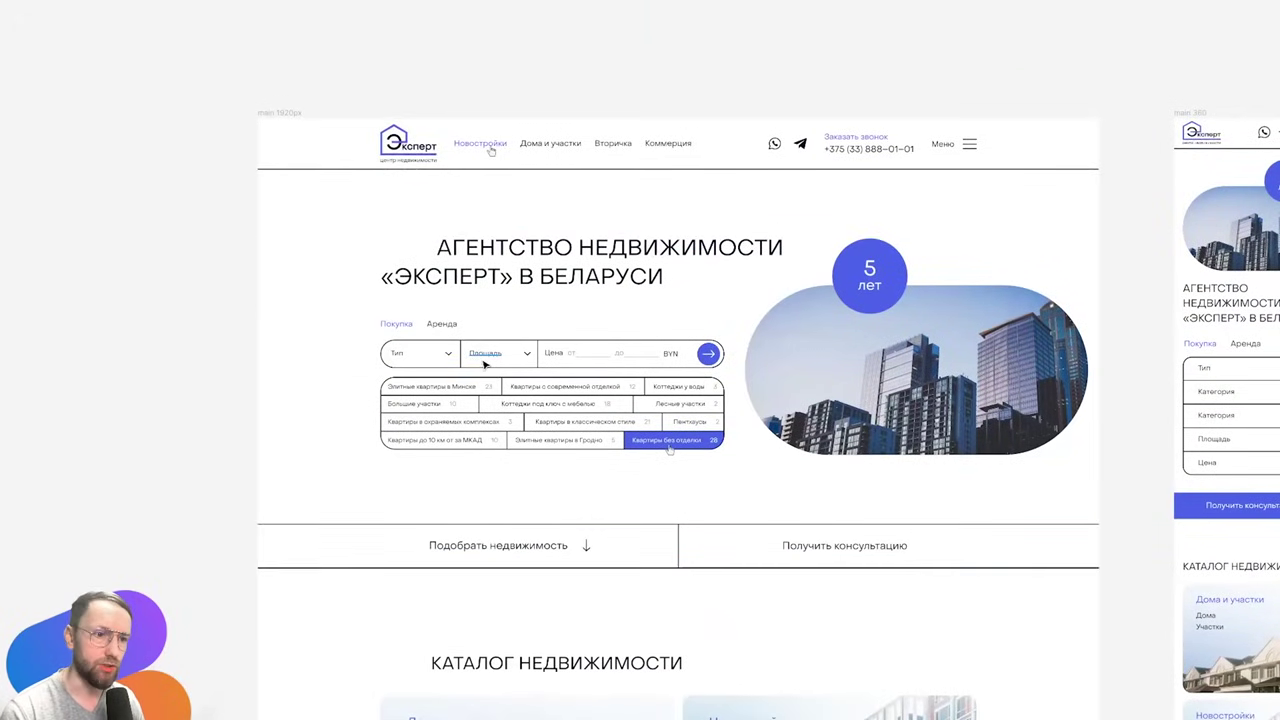
{"action": "scroll", "coordinate": [488, 376], "scroll_direction": "up", "scroll_amount": 3}
{"action": "scroll", "coordinate": [480, 363], "scroll_direction": "down", "scroll_amount": 5}
{"action": "scroll", "coordinate": [480, 363], "scroll_direction": "down", "scroll_amount": 5}
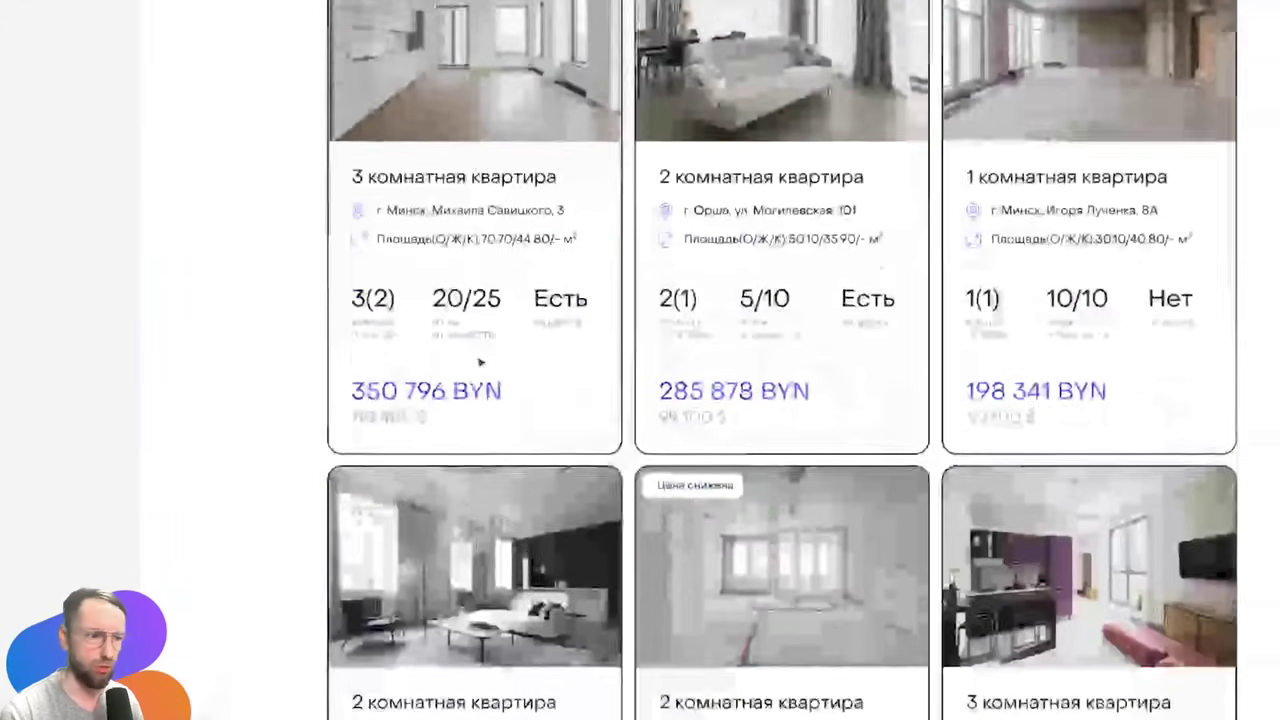
{"action": "scroll", "coordinate": [470, 300], "scroll_direction": "down", "scroll_amount": 1}
{"action": "scroll", "coordinate": [430, 230], "scroll_direction": "up", "scroll_amount": 2}
{"action": "scroll", "coordinate": [393, 162], "scroll_direction": "down", "scroll_amount": 2}
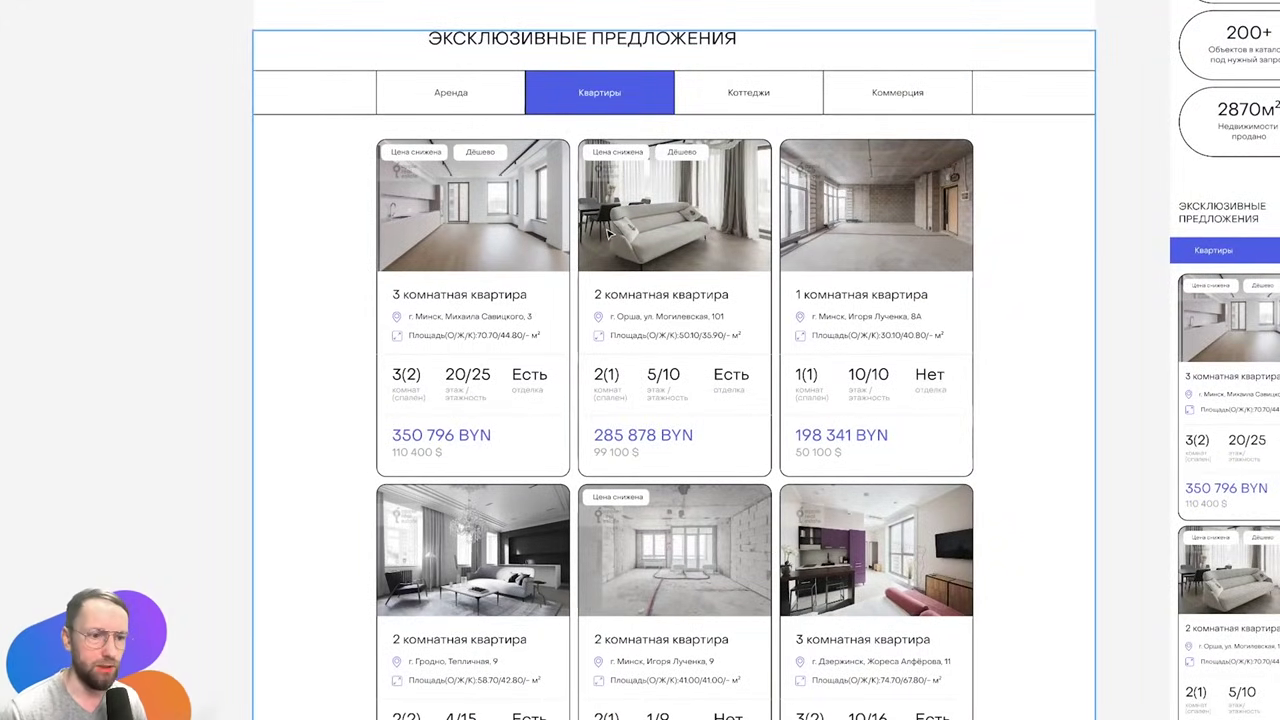
{"action": "scroll", "coordinate": [615, 236], "scroll_direction": "up", "scroll_amount": 3}
{"action": "scroll", "coordinate": [620, 245], "scroll_direction": "up", "scroll_amount": 3}
{"action": "scroll", "coordinate": [612, 250], "scroll_direction": "up", "scroll_amount": 2}
{"action": "scroll", "coordinate": [600, 252], "scroll_direction": "up", "scroll_amount": 4}
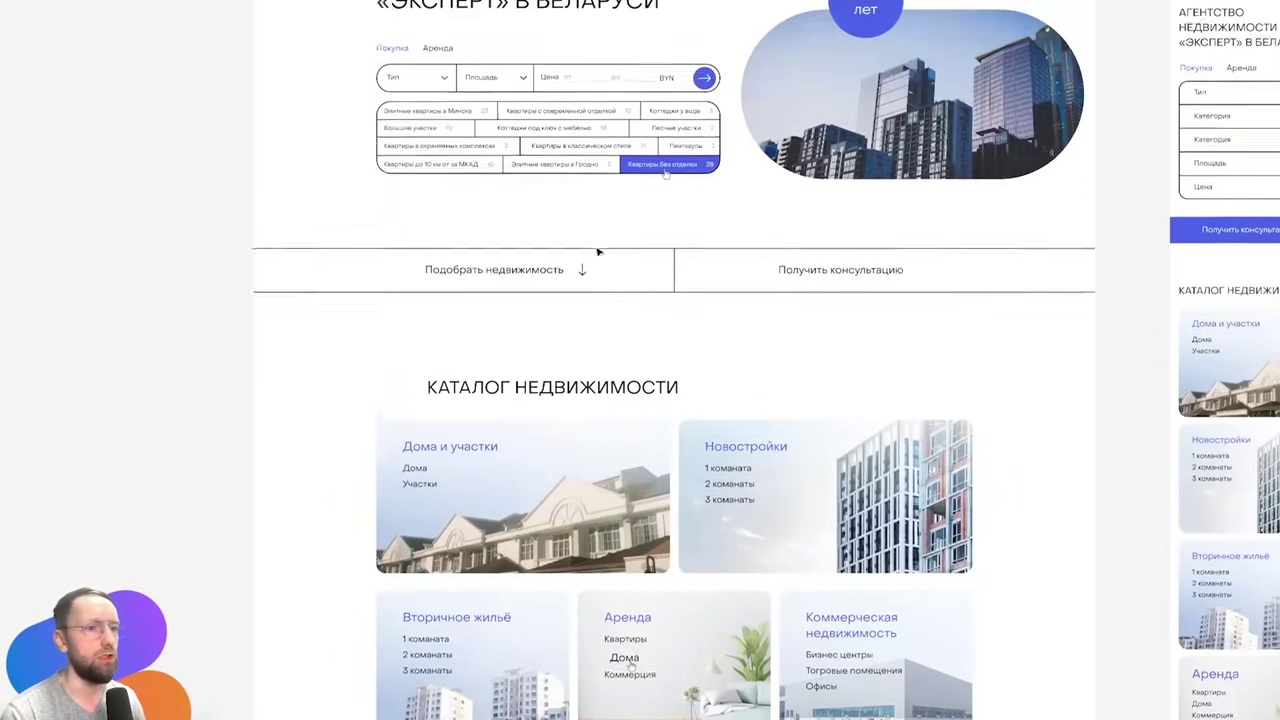
{"action": "scroll", "coordinate": [598, 252], "scroll_direction": "up", "scroll_amount": 3}
{"action": "scroll", "coordinate": [430, 340], "scroll_direction": "up", "scroll_amount": 1}
{"action": "scroll", "coordinate": [428, 320], "scroll_direction": "up", "scroll_amount": 3}
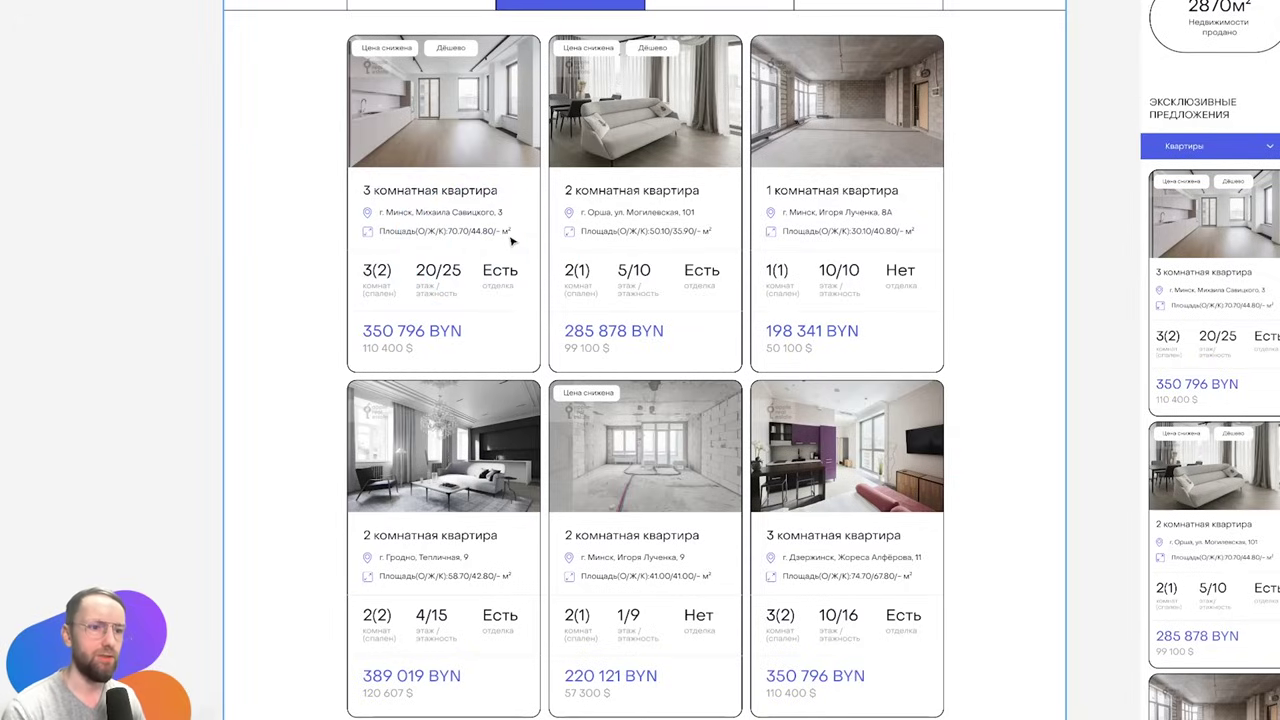
{"action": "scroll", "coordinate": [510, 250], "scroll_direction": "up", "scroll_amount": 10}
{"action": "scroll", "coordinate": [503, 263], "scroll_direction": "up", "scroll_amount": 1}
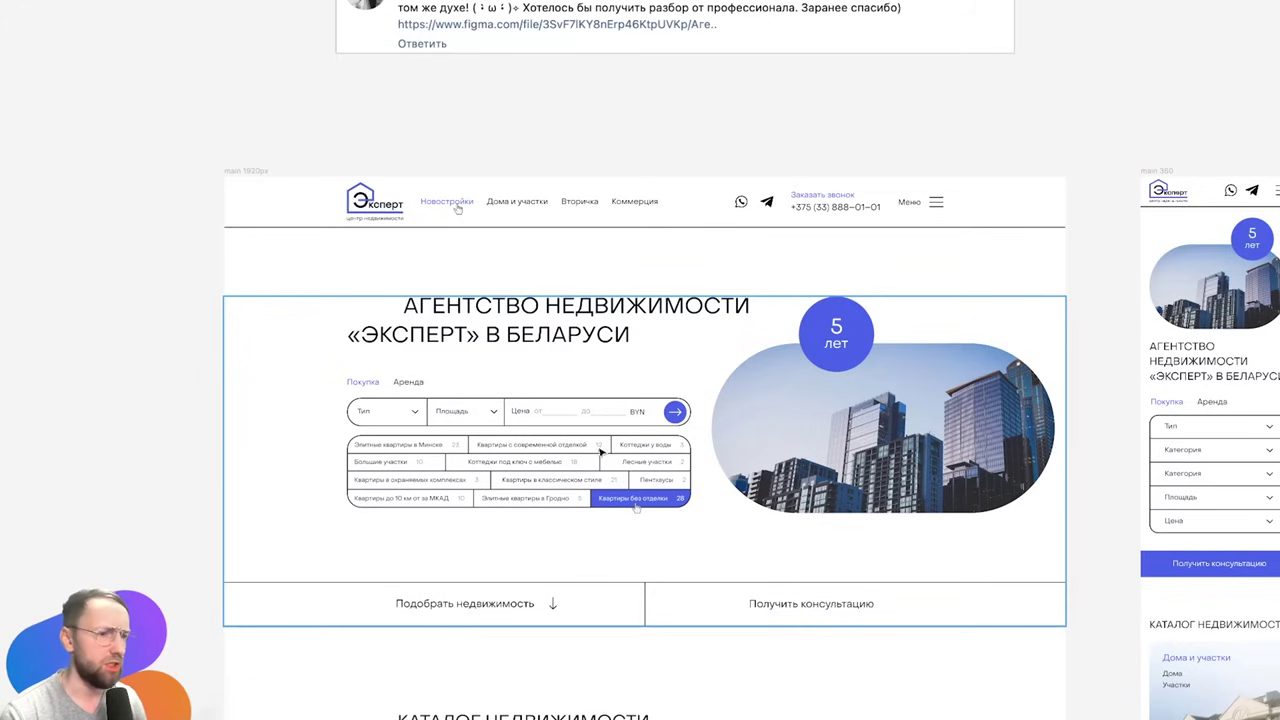
{"action": "scroll", "coordinate": [601, 452], "scroll_direction": "down", "scroll_amount": 4}
{"action": "scroll", "coordinate": [590, 440], "scroll_direction": "down", "scroll_amount": 1}
{"action": "scroll", "coordinate": [640, 425], "scroll_direction": "right", "scroll_amount": 5}
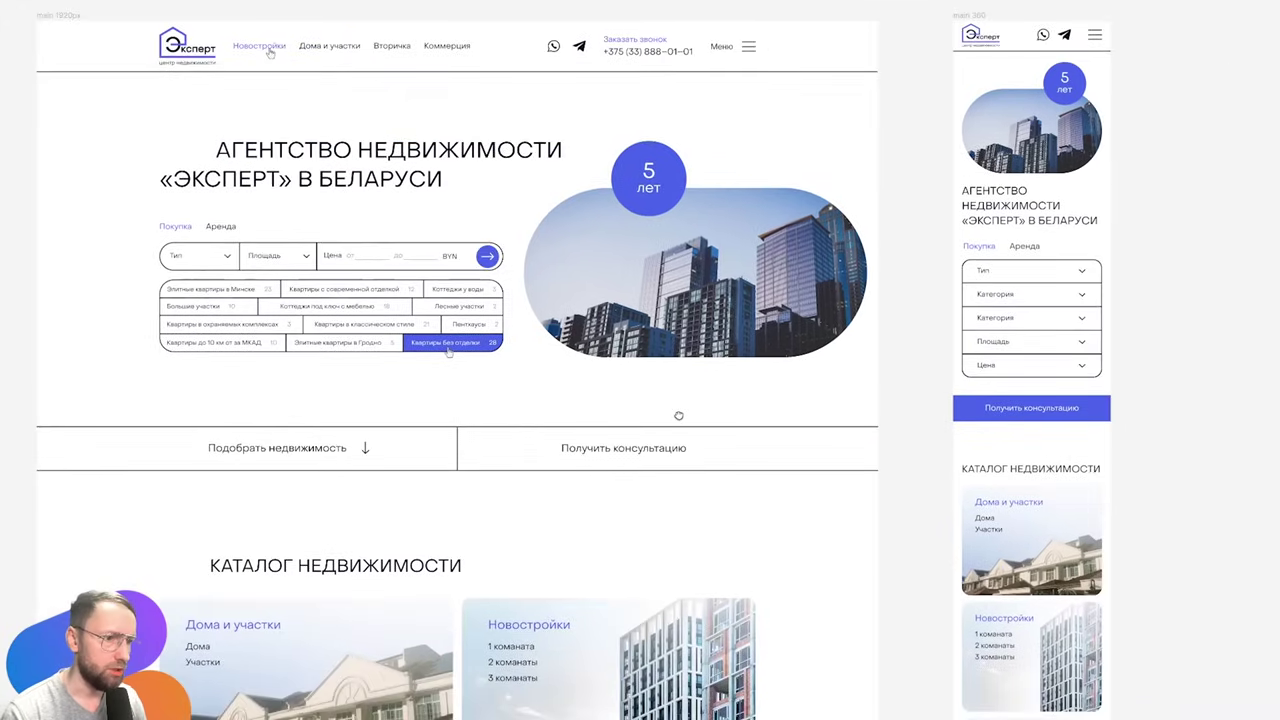
{"action": "scroll", "coordinate": [600, 440], "scroll_direction": "right", "scroll_amount": 2}
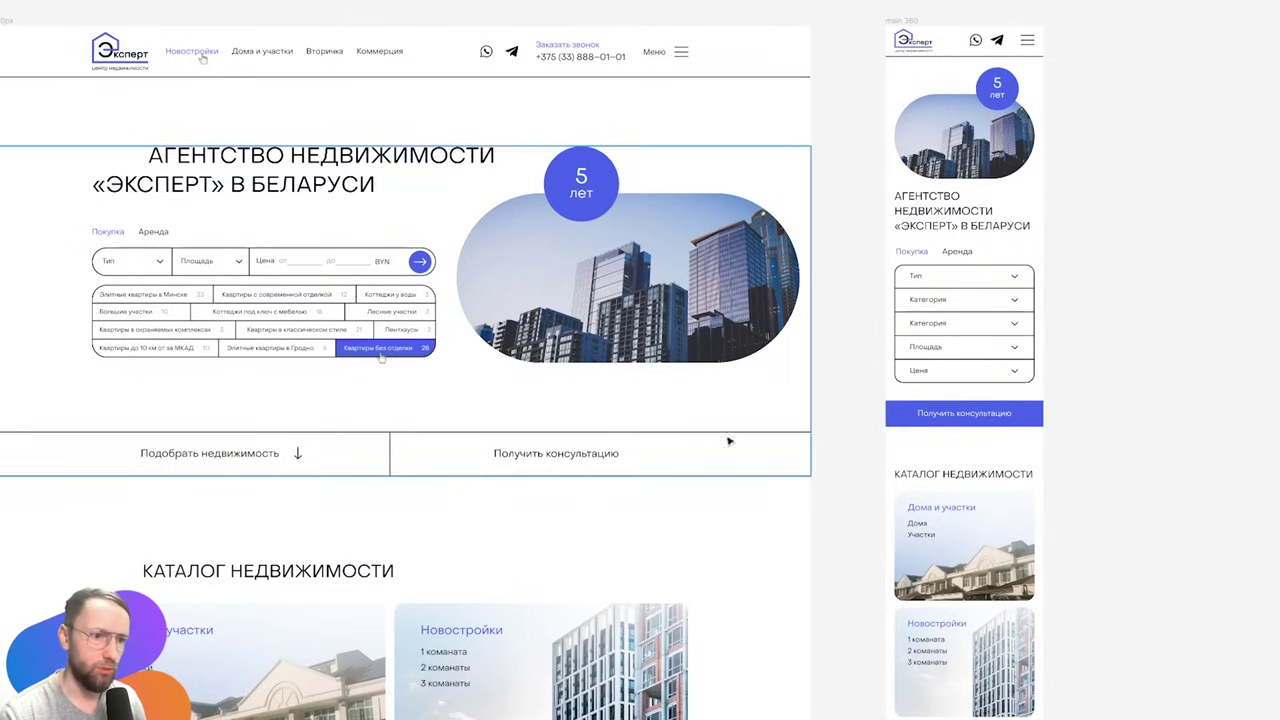
{"action": "scroll", "coordinate": [900, 450], "scroll_direction": "left", "scroll_amount": 5}
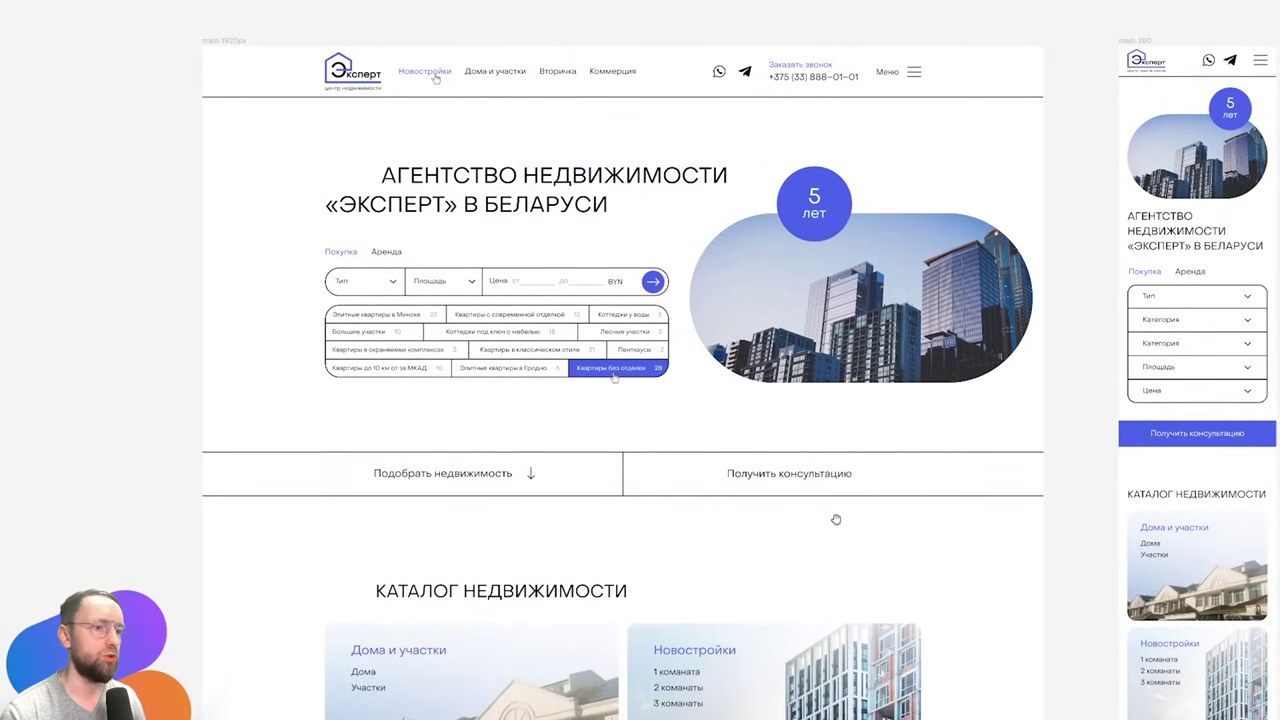
{"action": "scroll", "coordinate": [825, 540], "scroll_direction": "right", "scroll_amount": 3}
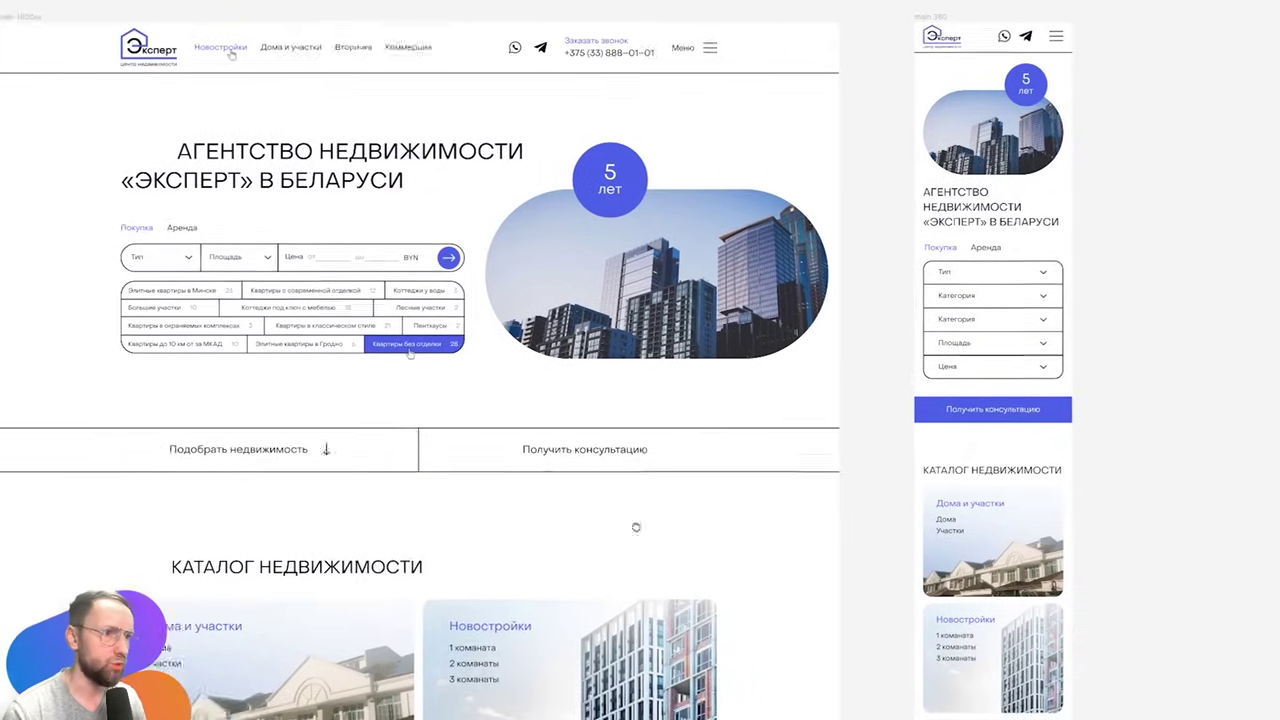
{"action": "scroll", "coordinate": [760, 536], "scroll_direction": "right", "scroll_amount": 2}
{"action": "scroll", "coordinate": [690, 532], "scroll_direction": "right", "scroll_amount": 1}
{"action": "scroll", "coordinate": [623, 528], "scroll_direction": "right", "scroll_amount": 1}
{"action": "scroll", "coordinate": [623, 528], "scroll_direction": "left", "scroll_amount": 3}
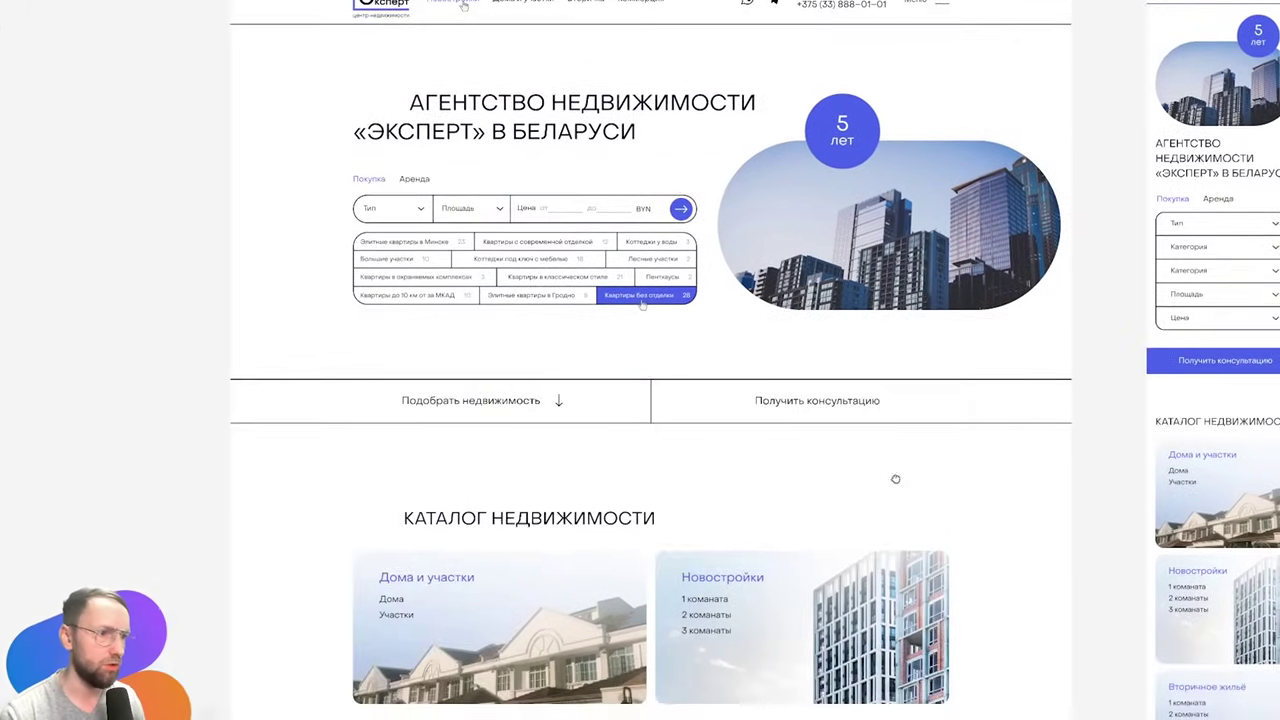
{"action": "scroll", "coordinate": [786, 168], "scroll_direction": "down", "scroll_amount": 5}
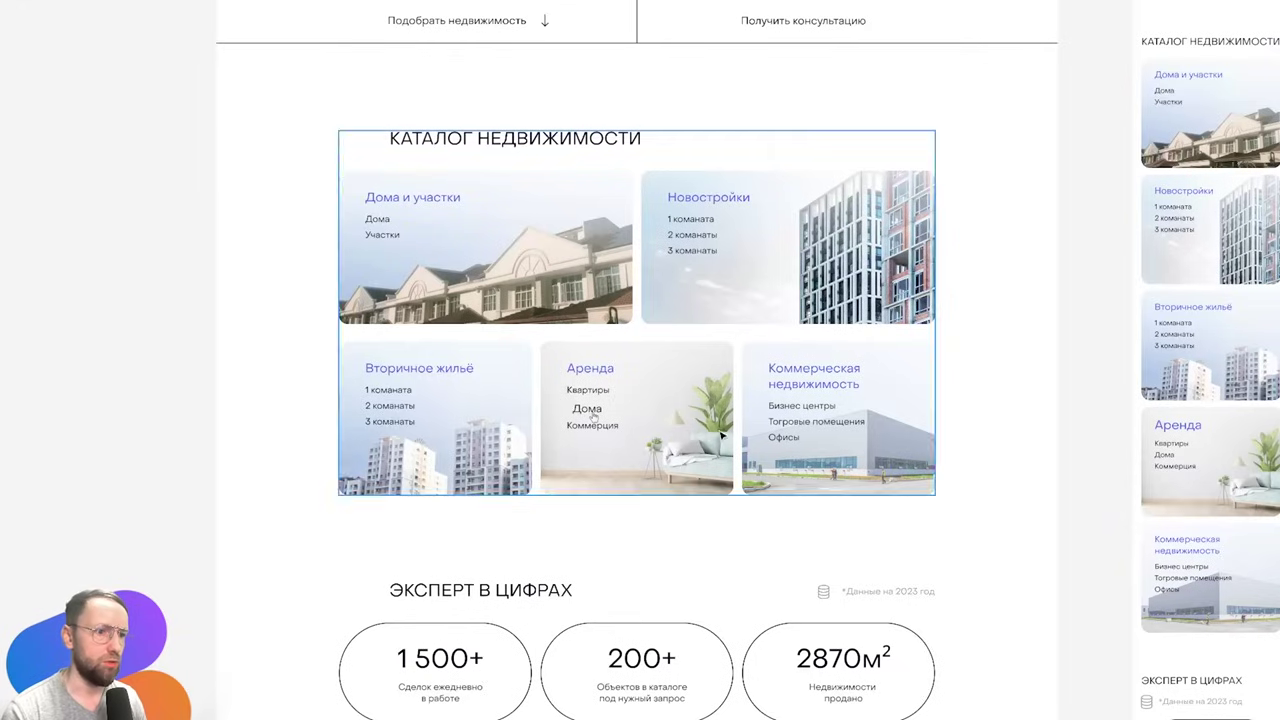
{"action": "scroll", "coordinate": [717, 429], "scroll_direction": "down", "scroll_amount": 10}
{"action": "scroll", "coordinate": [717, 429], "scroll_direction": "down", "scroll_amount": 2}
{"action": "scroll", "coordinate": [717, 429], "scroll_direction": "down", "scroll_amount": 1}
{"action": "scroll", "coordinate": [720, 429], "scroll_direction": "down", "scroll_amount": 2}
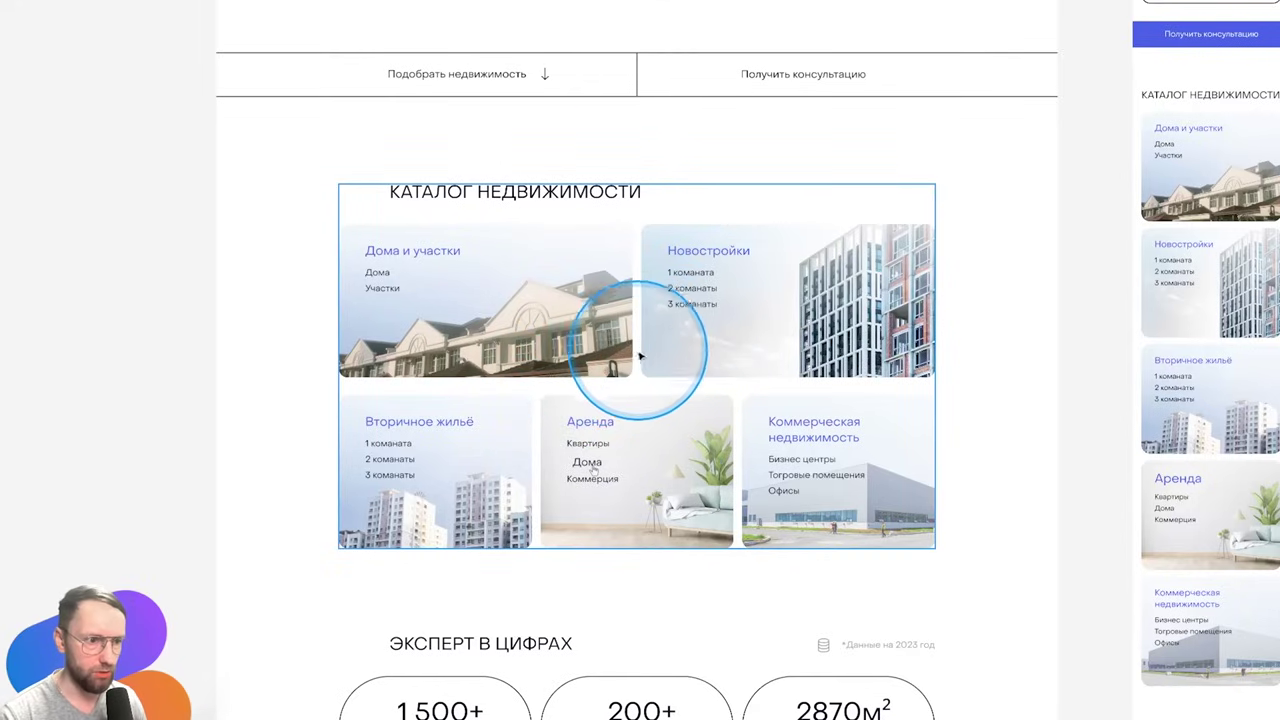
{"action": "scroll", "coordinate": [735, 340], "scroll_direction": "up", "scroll_amount": 5}
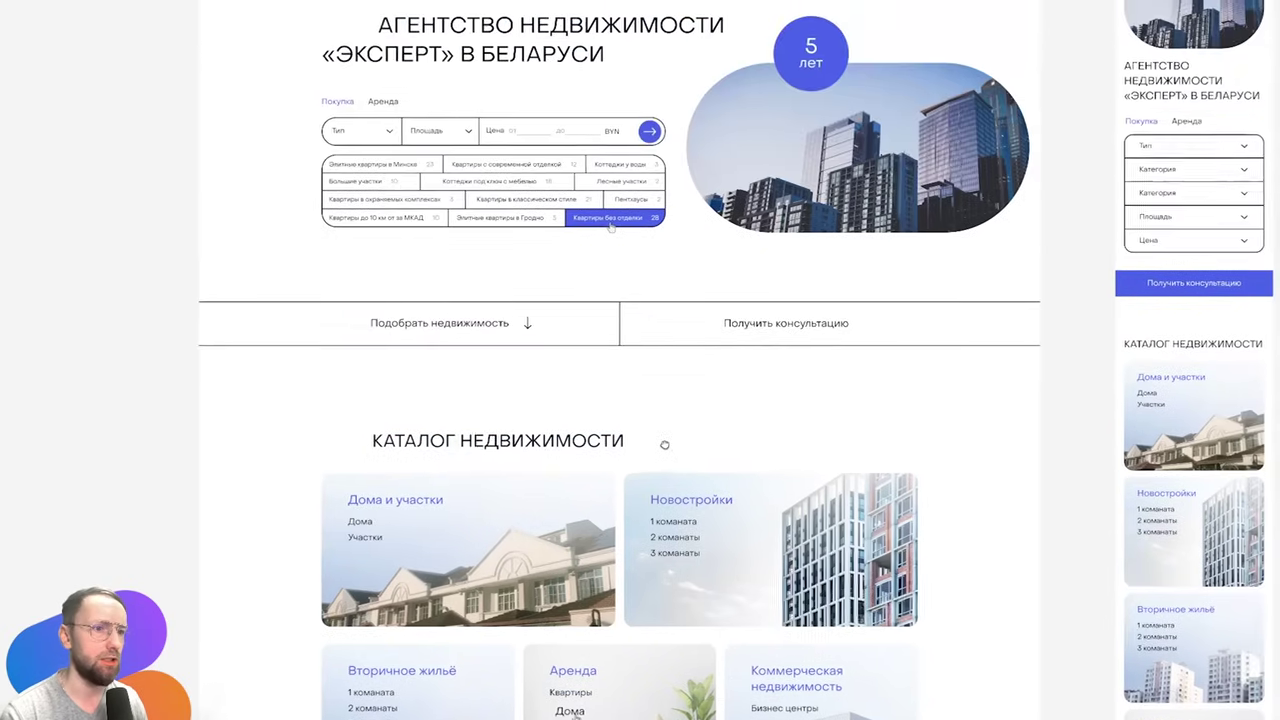
{"action": "scroll", "coordinate": [700, 260], "scroll_direction": "up", "scroll_amount": 1}
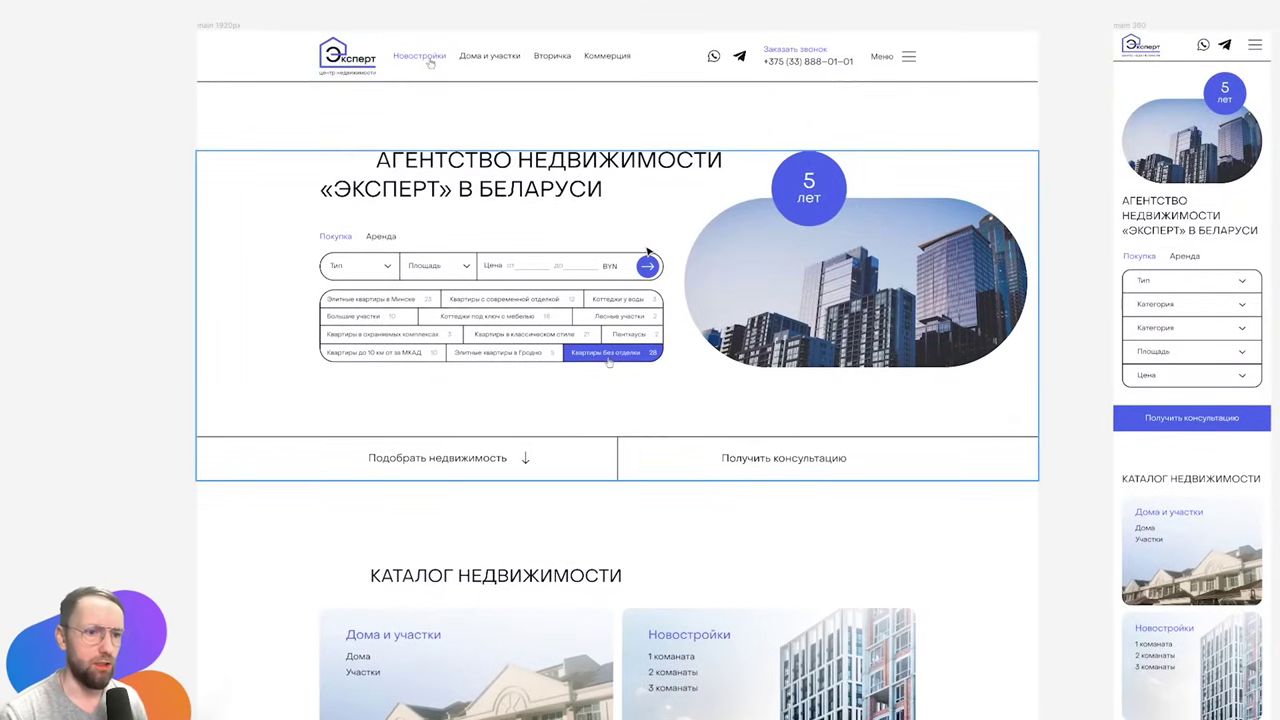
{"action": "scroll", "coordinate": [383, 514], "scroll_direction": "down", "scroll_amount": 10}
{"action": "scroll", "coordinate": [383, 486], "scroll_direction": "down", "scroll_amount": 2}
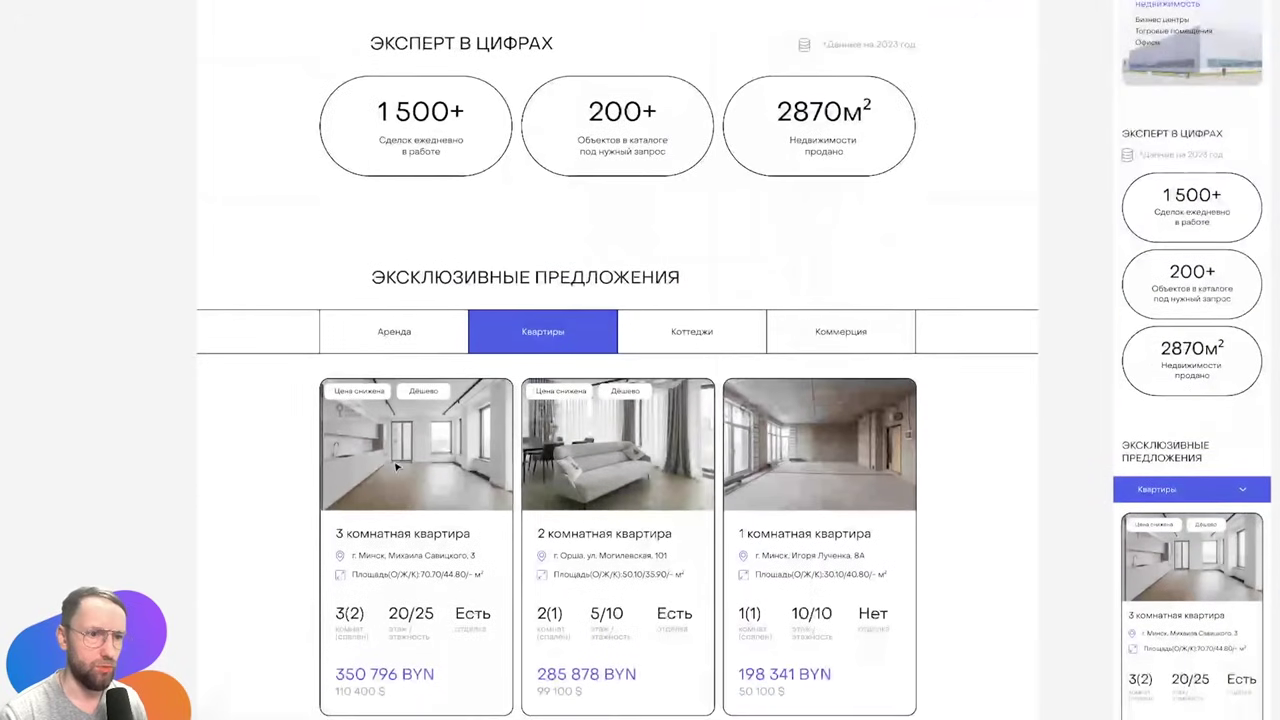
{"action": "scroll", "coordinate": [396, 466], "scroll_direction": "down", "scroll_amount": 3}
{"action": "scroll", "coordinate": [805, 170], "scroll_direction": "down", "scroll_amount": 1}
{"action": "scroll", "coordinate": [562, 428], "scroll_direction": "up", "scroll_amount": 3}
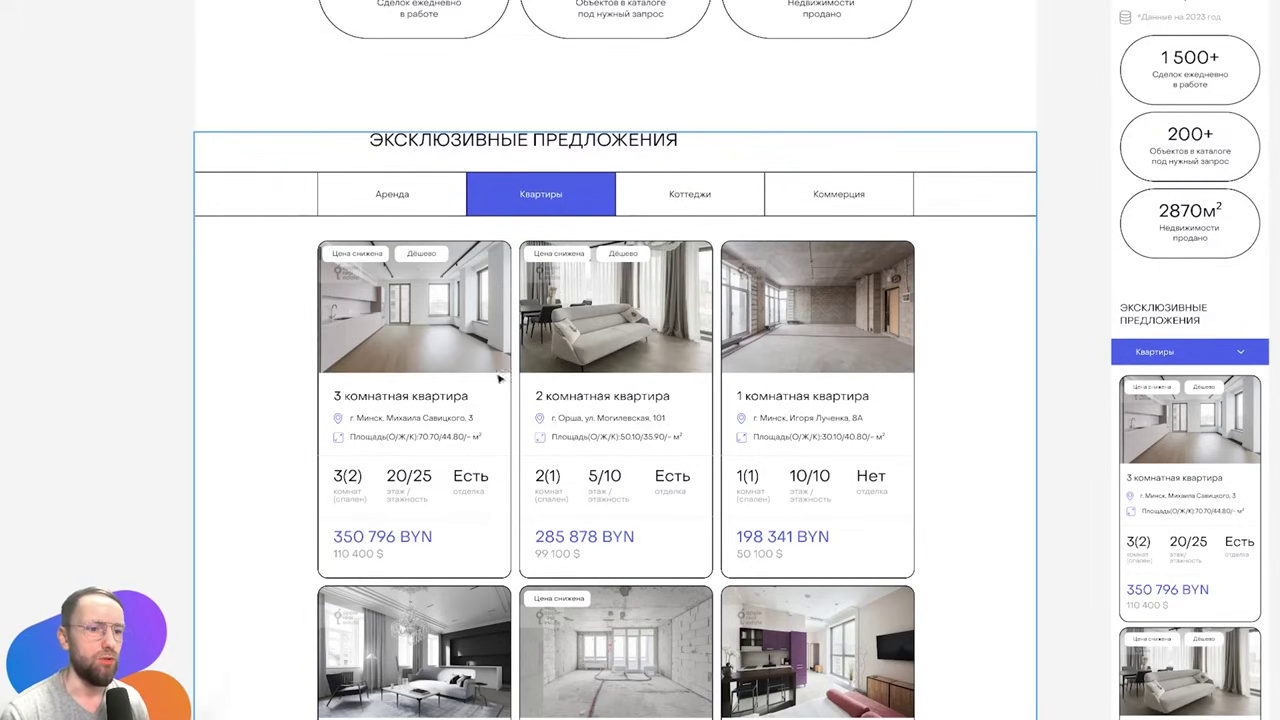
{"action": "scroll", "coordinate": [629, 176], "scroll_direction": "down", "scroll_amount": 5}
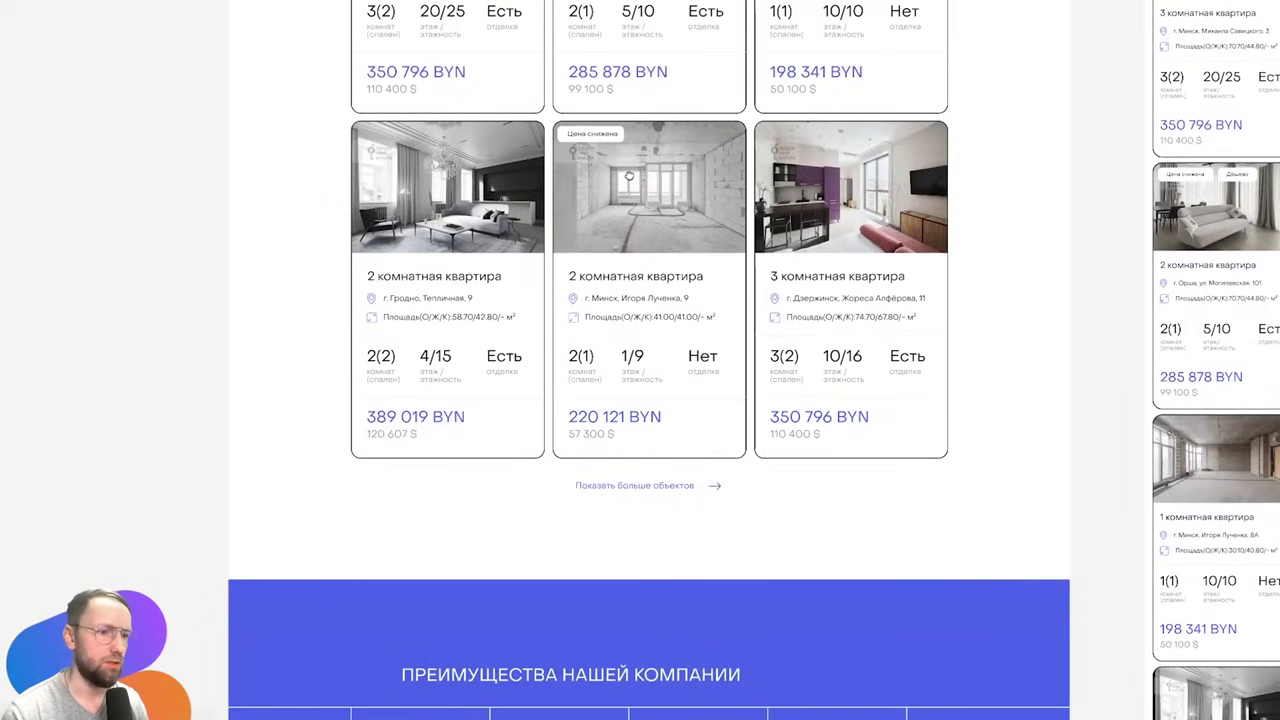
{"action": "scroll", "coordinate": [629, 176], "scroll_direction": "up", "scroll_amount": 4}
{"action": "scroll", "coordinate": [645, 290], "scroll_direction": "up", "scroll_amount": 2}
{"action": "scroll", "coordinate": [662, 396], "scroll_direction": "up", "scroll_amount": 3}
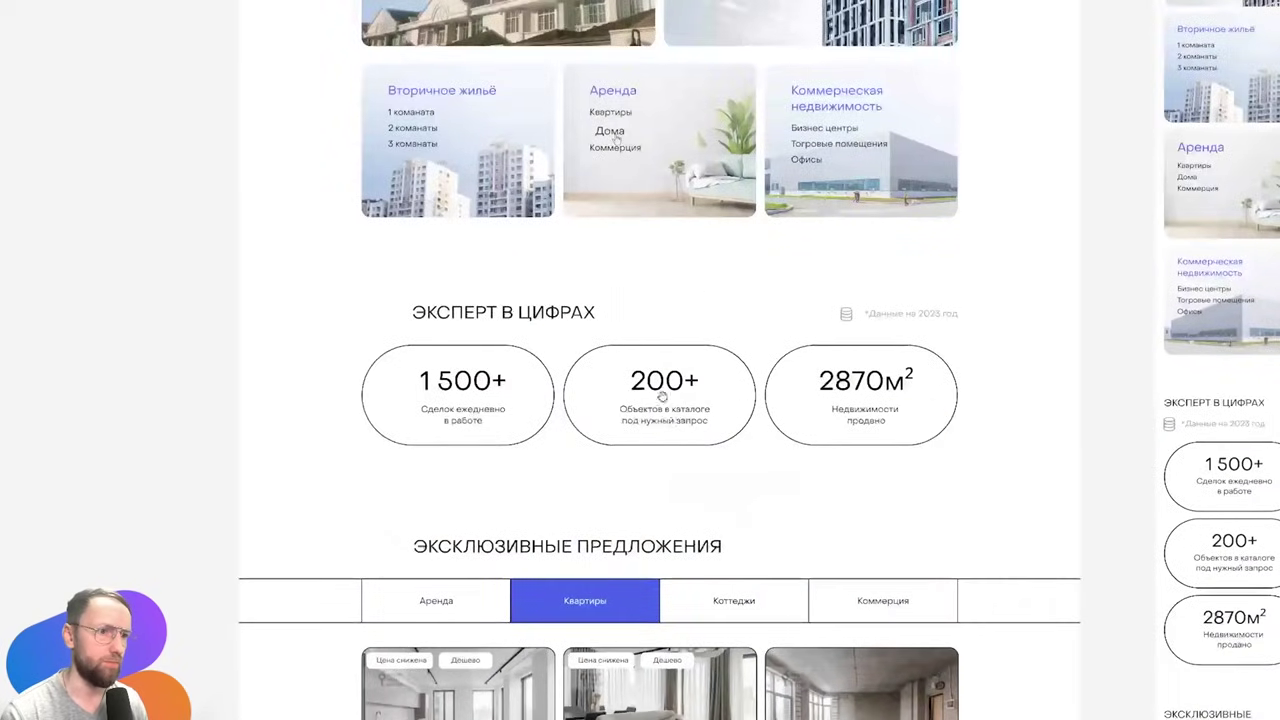
{"action": "scroll", "coordinate": [665, 330], "scroll_direction": "up", "scroll_amount": 4}
{"action": "scroll", "coordinate": [685, 401], "scroll_direction": "up", "scroll_amount": 2}
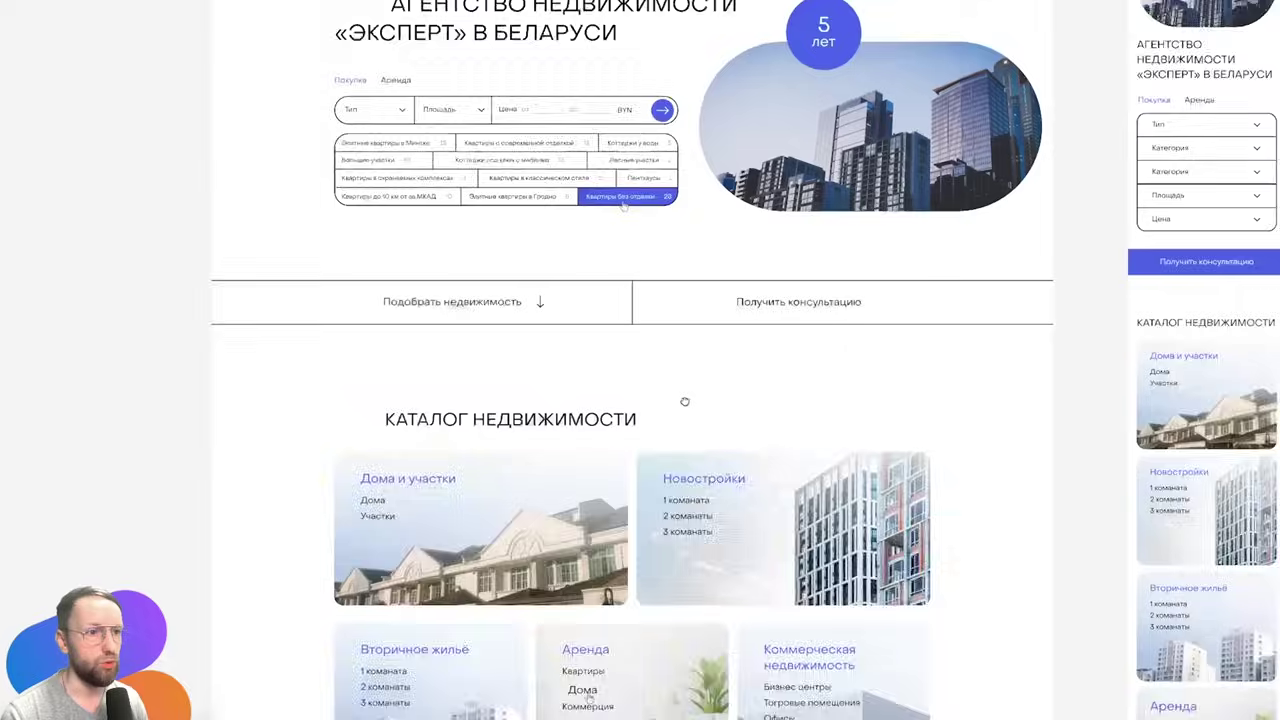
{"action": "scroll", "coordinate": [685, 401], "scroll_direction": "up", "scroll_amount": 3}
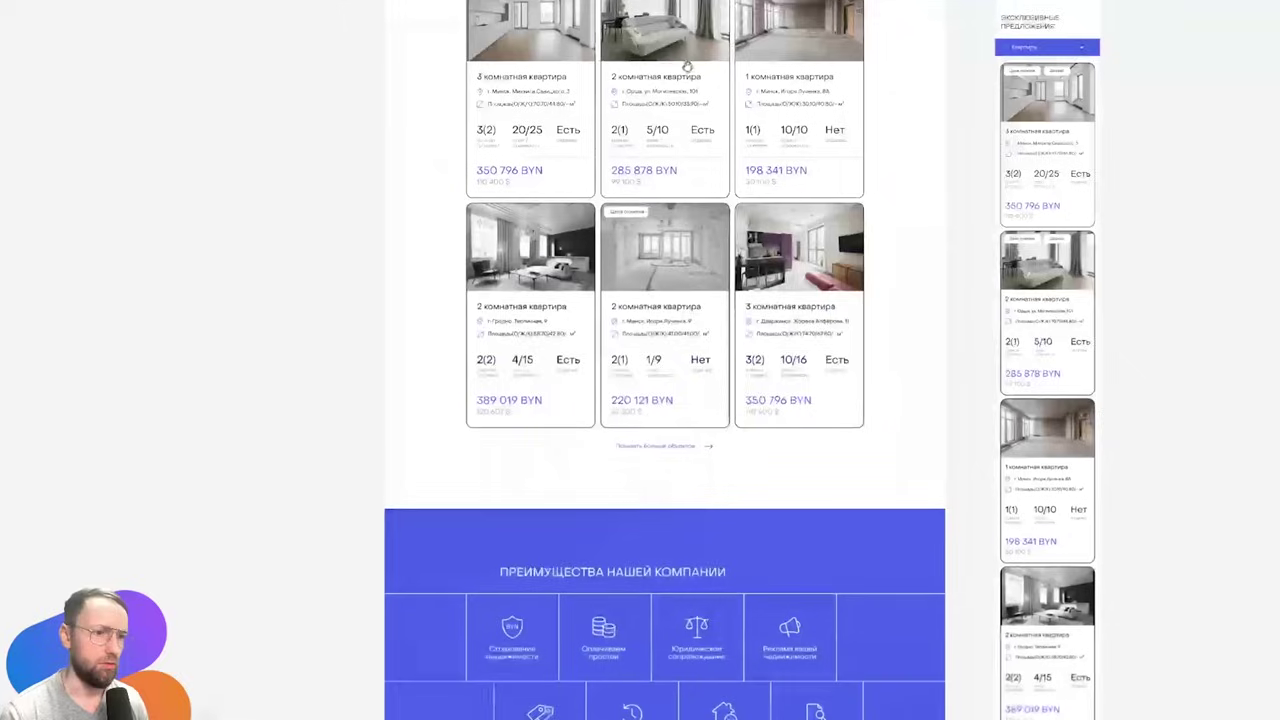
{"action": "scroll", "coordinate": [687, 66], "scroll_direction": "down", "scroll_amount": 2}
{"action": "scroll", "coordinate": [687, 66], "scroll_direction": "down", "scroll_amount": 2}
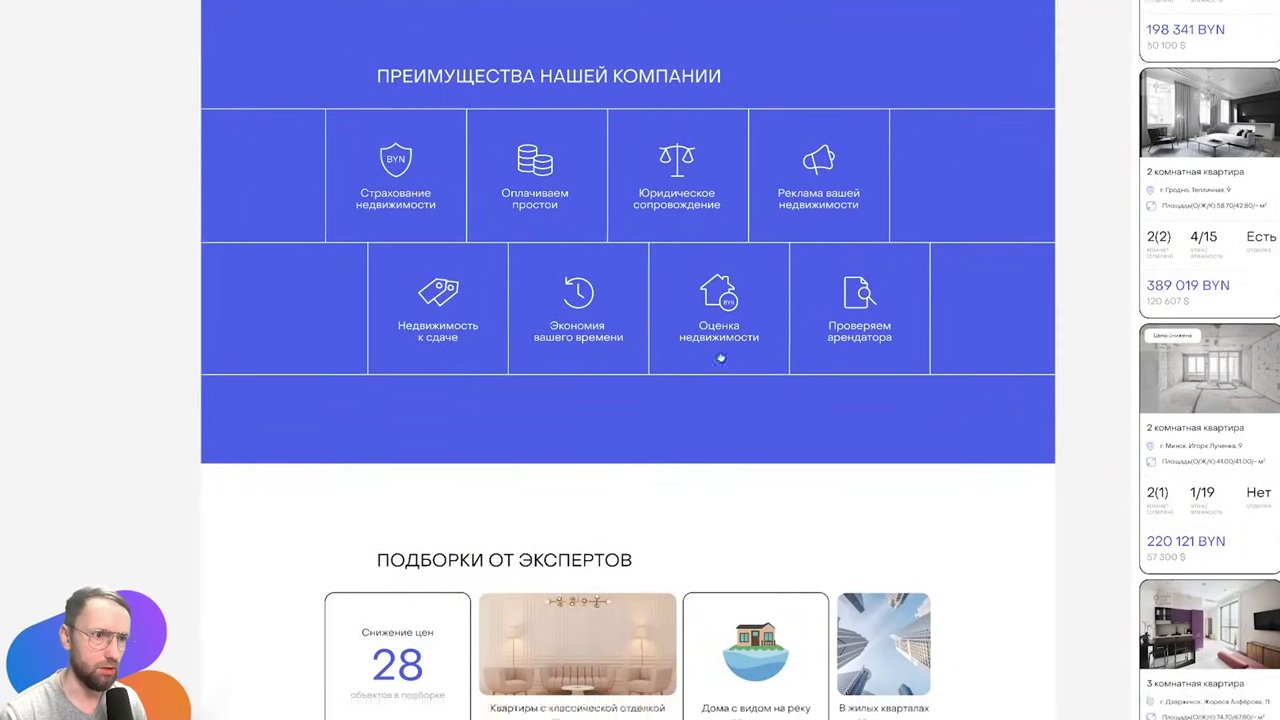
{"action": "scroll", "coordinate": [680, 193], "scroll_direction": "down", "scroll_amount": 3}
{"action": "scroll", "coordinate": [476, 137], "scroll_direction": "down", "scroll_amount": 3}
{"action": "scroll", "coordinate": [745, 242], "scroll_direction": "up", "scroll_amount": 1}
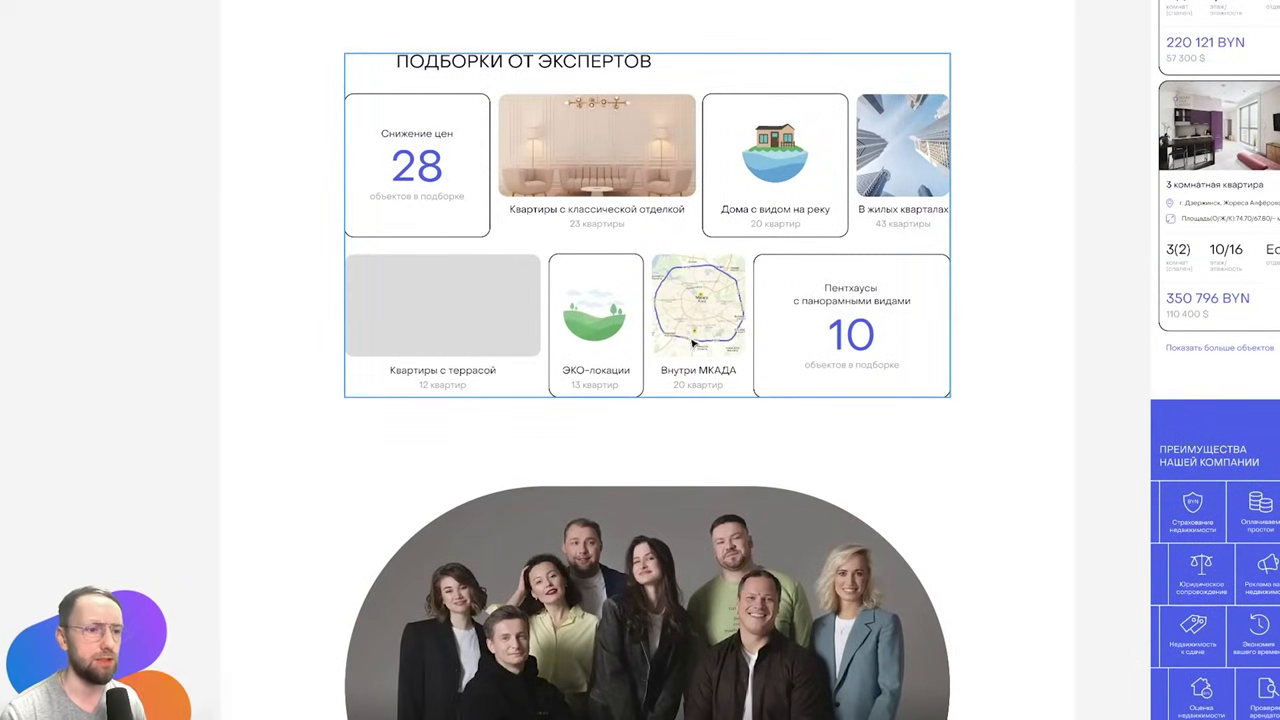
{"action": "scroll", "coordinate": [698, 333], "scroll_direction": "down", "scroll_amount": 1}
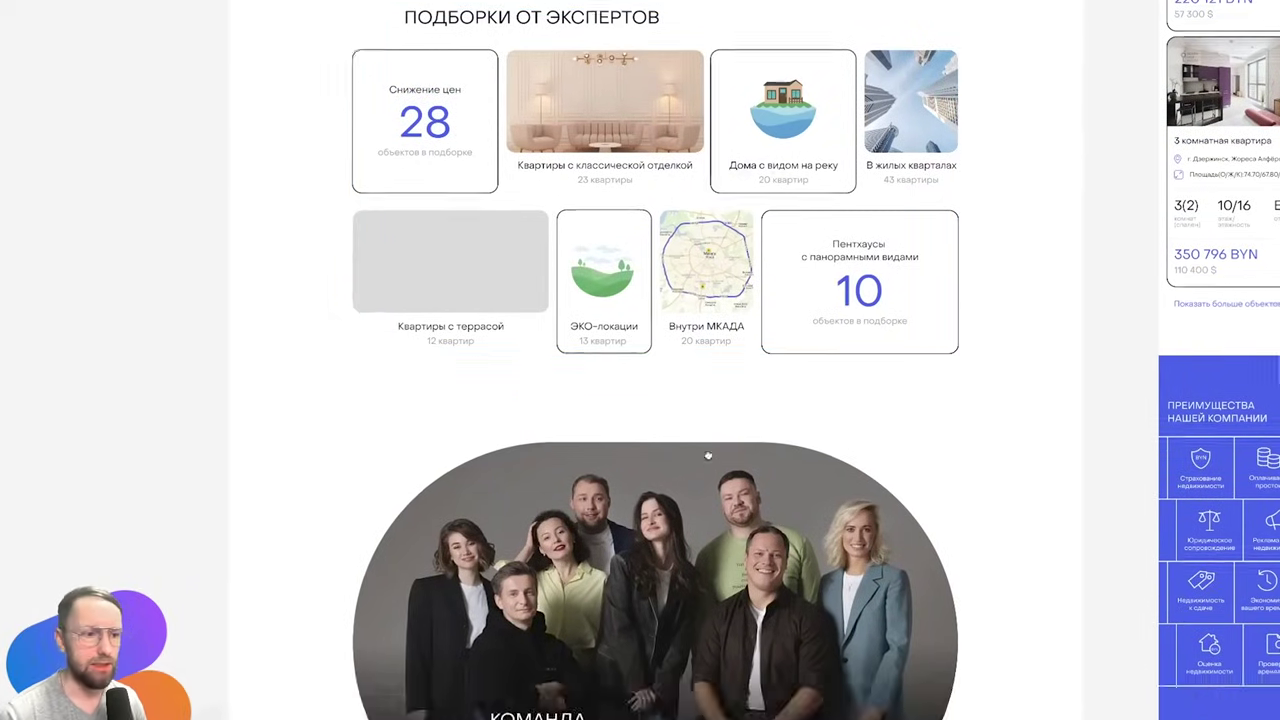
{"action": "scroll", "coordinate": [705, 280], "scroll_direction": "down", "scroll_amount": 4}
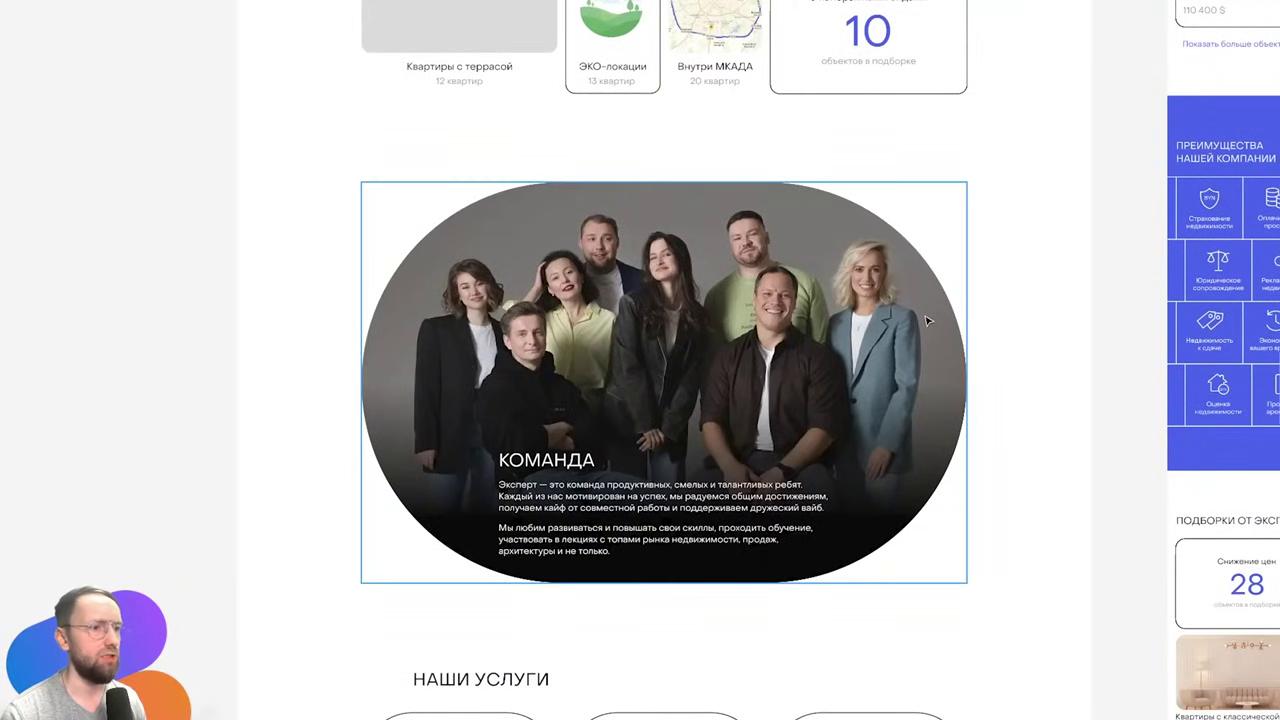
{"action": "scroll", "coordinate": [1002, 332], "scroll_direction": "right", "scroll_amount": 5}
{"action": "scroll", "coordinate": [1002, 332], "scroll_direction": "down", "scroll_amount": 3}
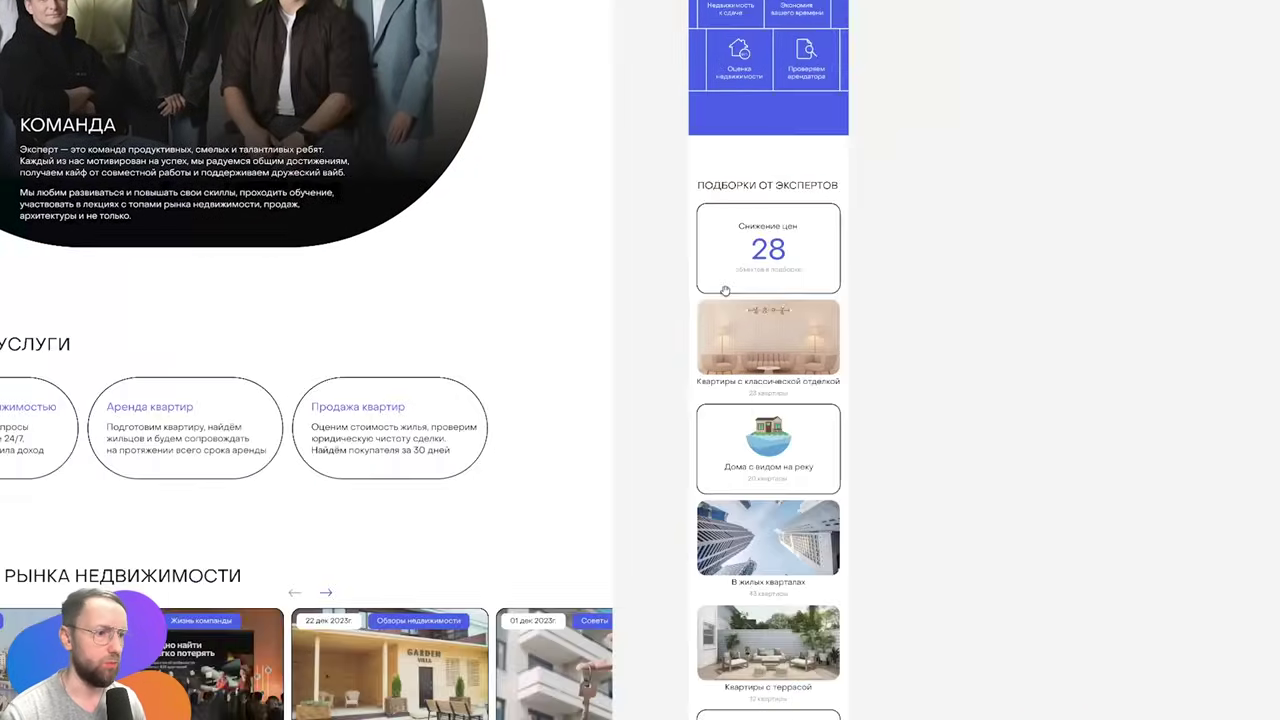
{"action": "scroll", "coordinate": [1002, 332], "scroll_direction": "down", "scroll_amount": 3}
{"action": "scroll", "coordinate": [1002, 332], "scroll_direction": "down", "scroll_amount": 2}
{"action": "scroll", "coordinate": [1002, 332], "scroll_direction": "down", "scroll_amount": 1}
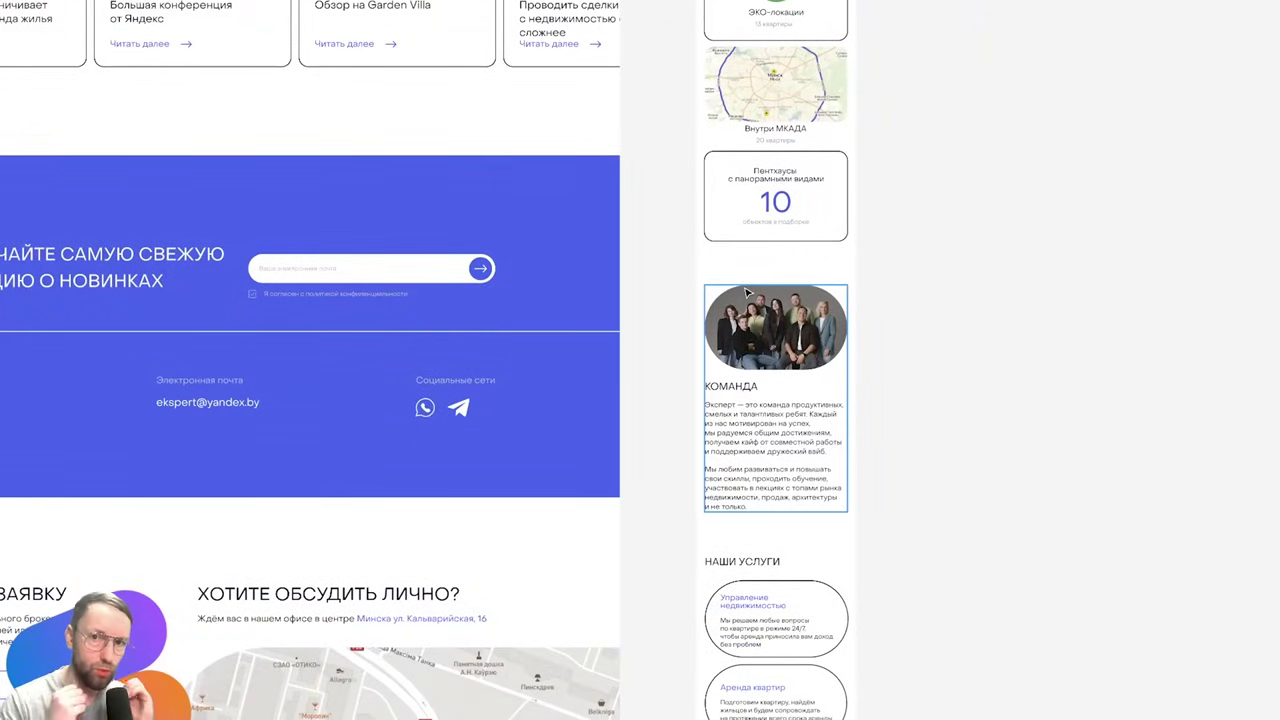
{"action": "scroll", "coordinate": [818, 338], "scroll_direction": "down", "scroll_amount": 3}
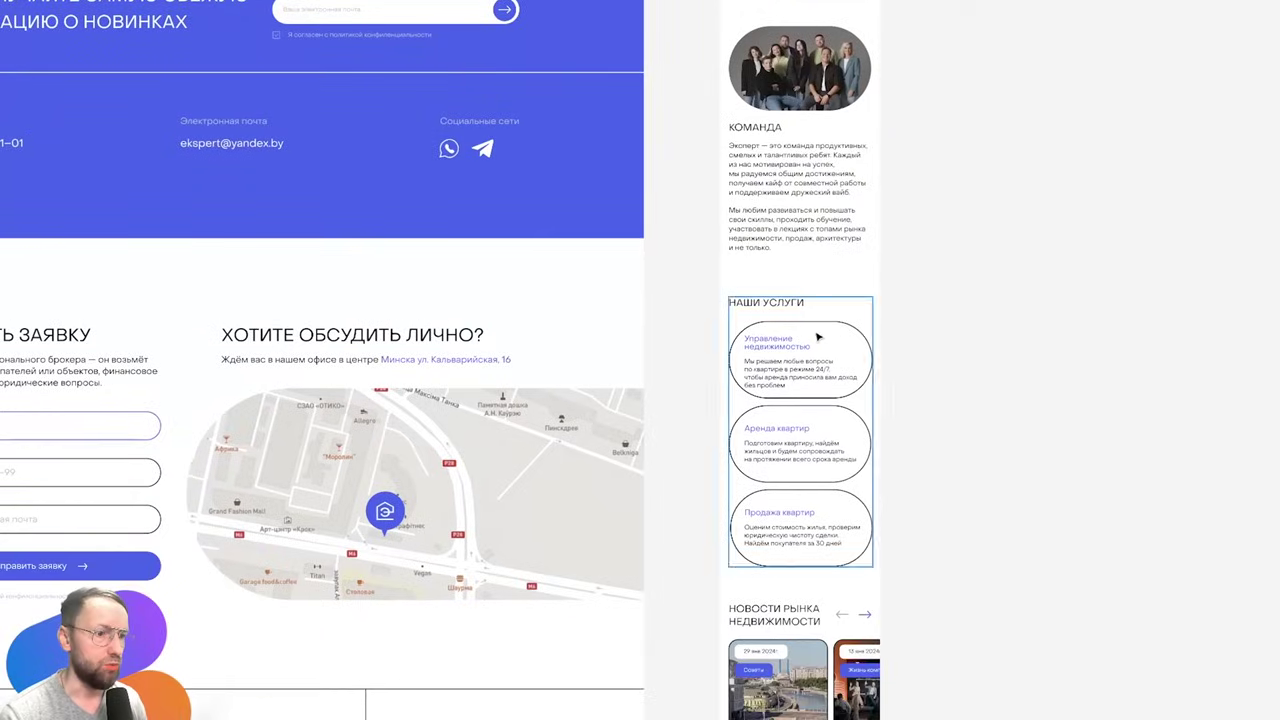
{"action": "scroll", "coordinate": [818, 338], "scroll_direction": "up", "scroll_amount": 2}
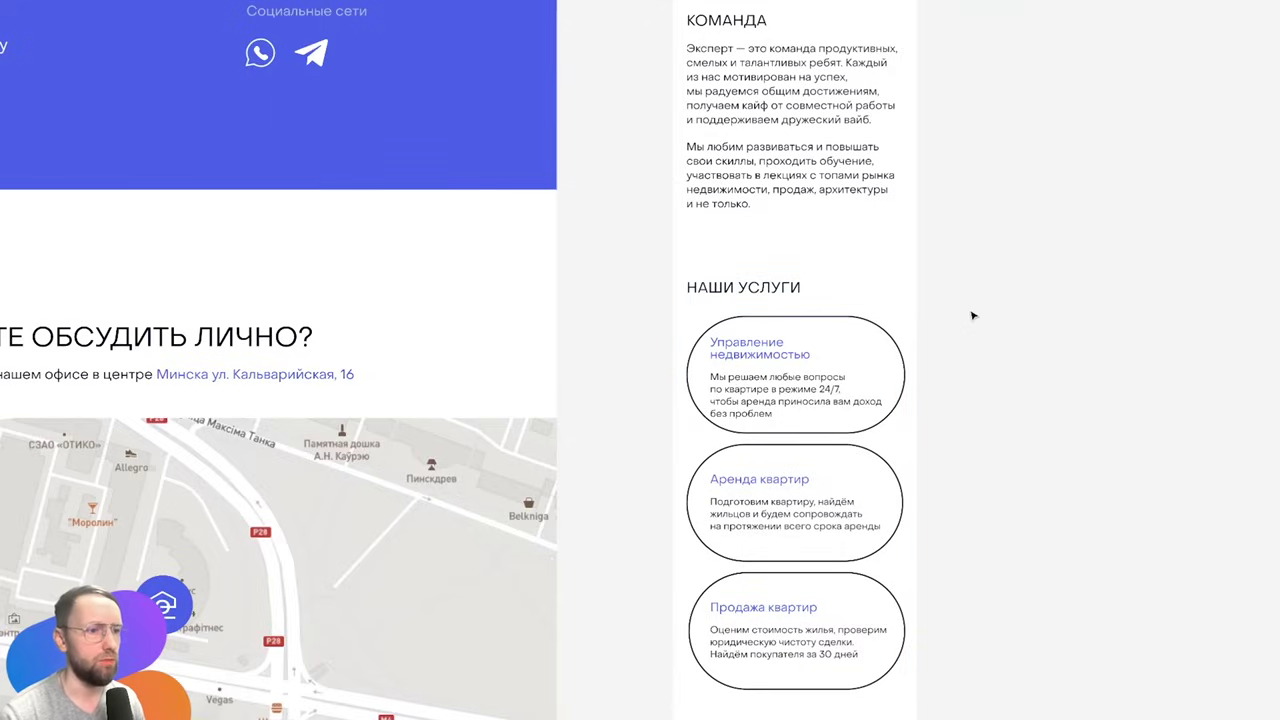
{"action": "scroll", "coordinate": [910, 317], "scroll_direction": "down", "scroll_amount": 3}
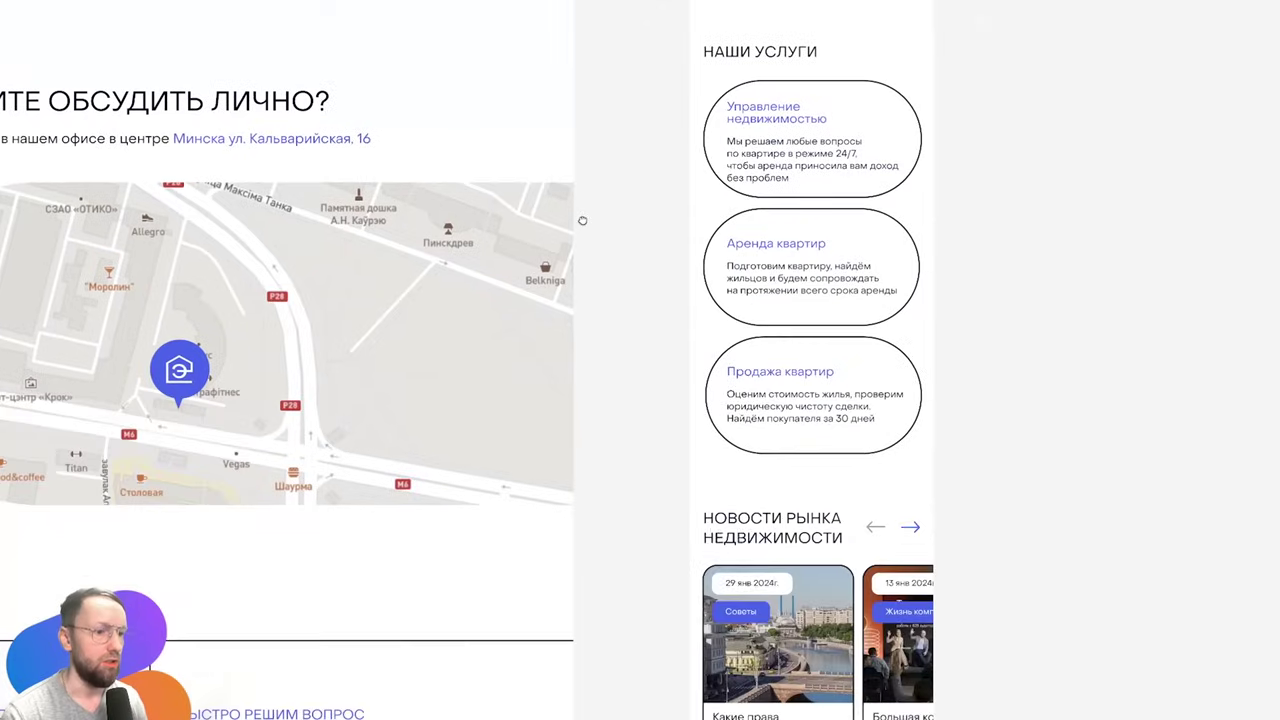
{"action": "scroll", "coordinate": [665, 277], "scroll_direction": "down", "scroll_amount": 1}
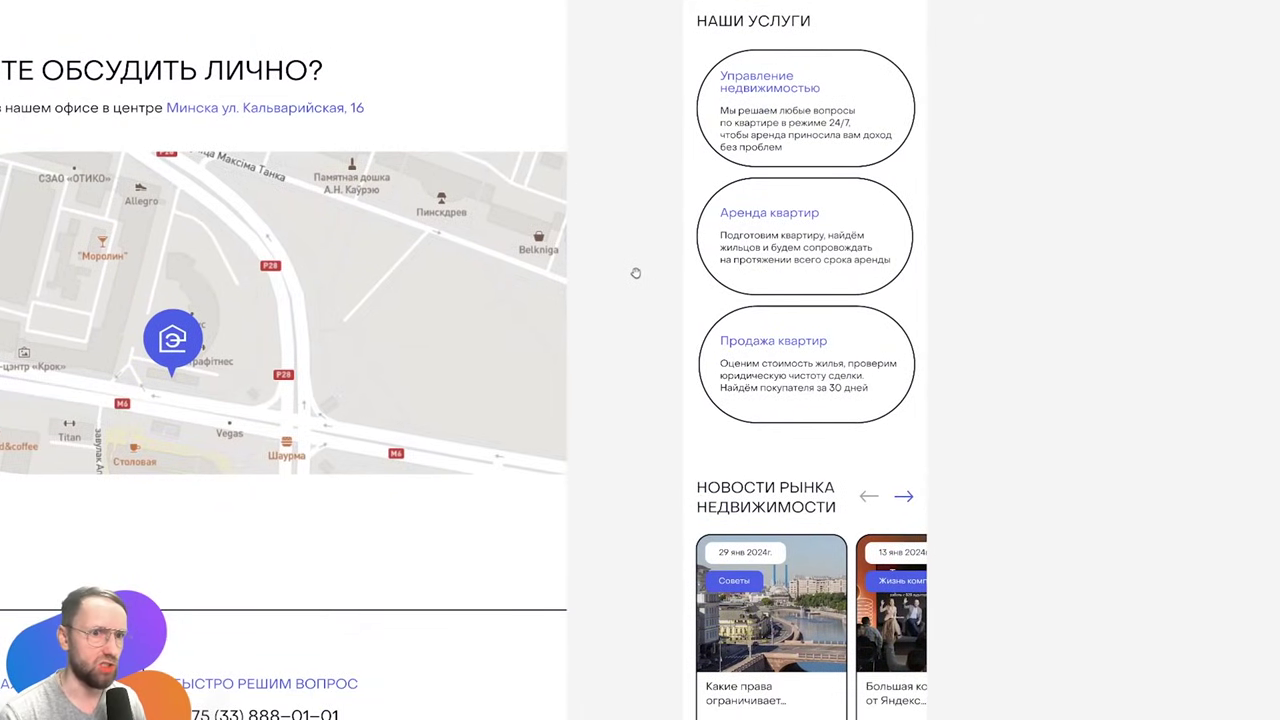
{"action": "scroll", "coordinate": [730, 122], "scroll_direction": "down", "scroll_amount": 5}
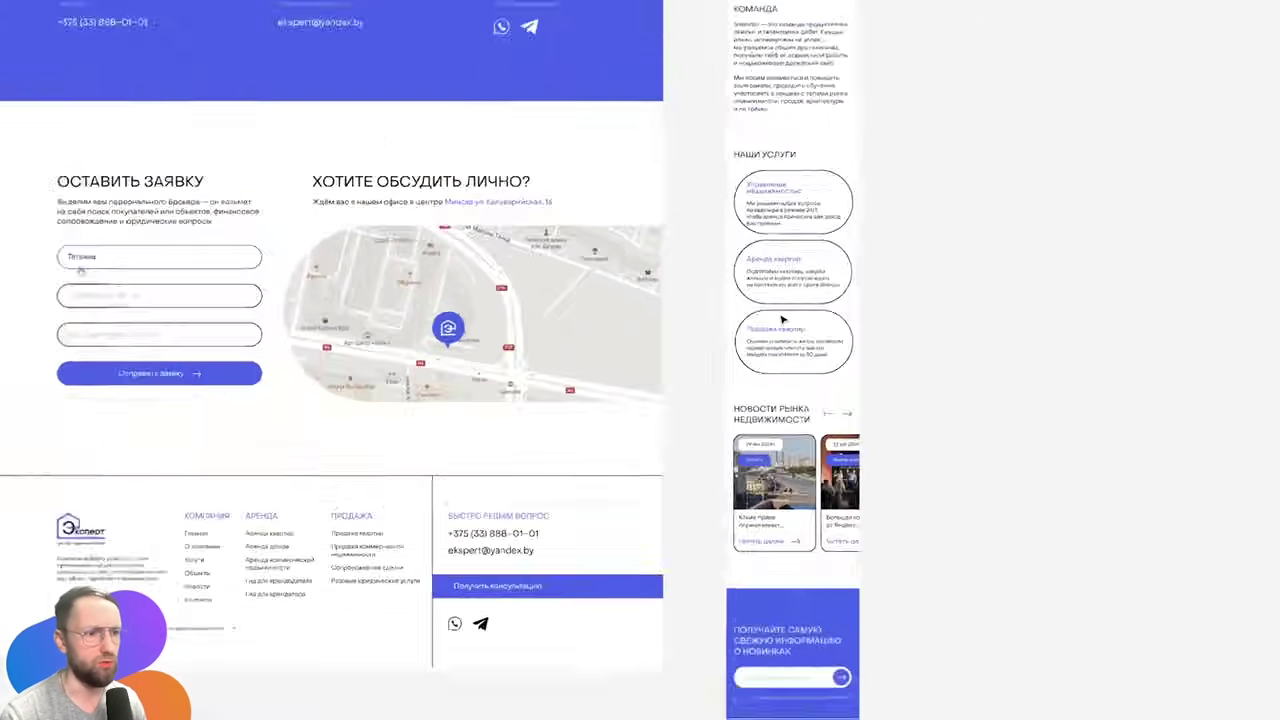
{"action": "left_click_drag", "start_coordinate": [573, 137], "coordinate": [758, 374]}
{"action": "scroll", "coordinate": [758, 374], "scroll_direction": "up", "scroll_amount": 4}
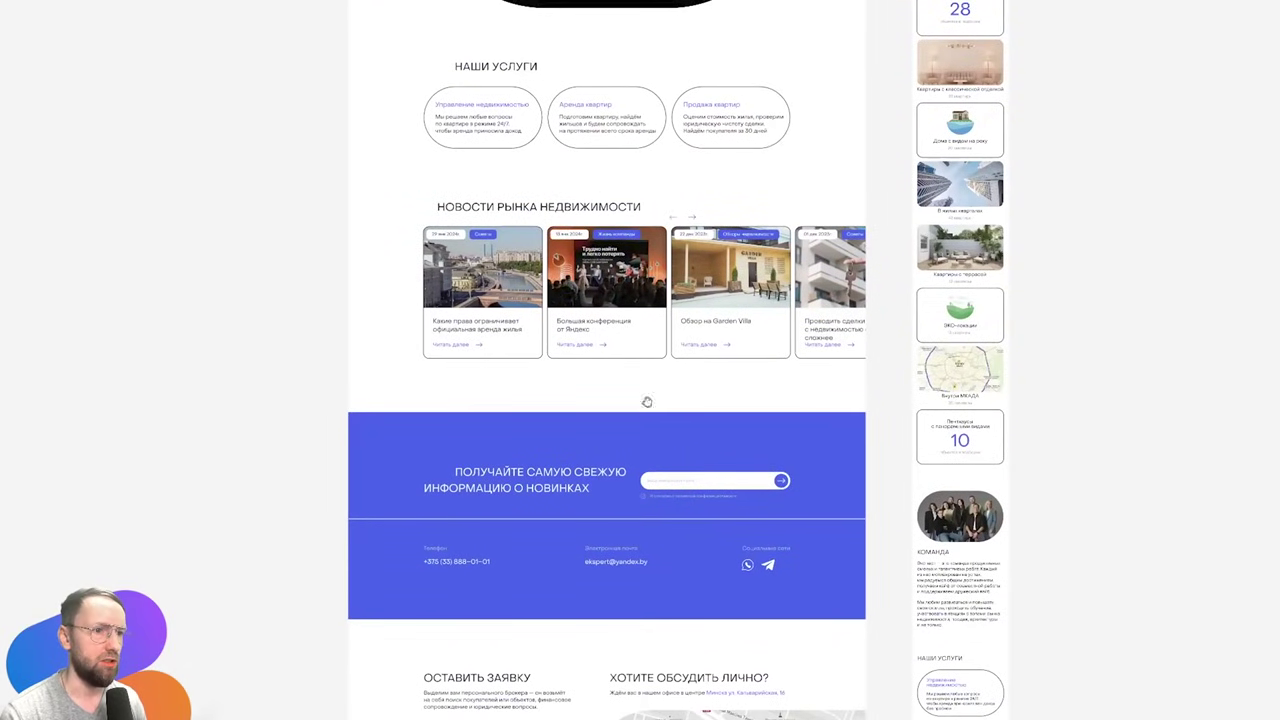
{"action": "scroll", "coordinate": [404, 144], "scroll_direction": "up", "scroll_amount": 2}
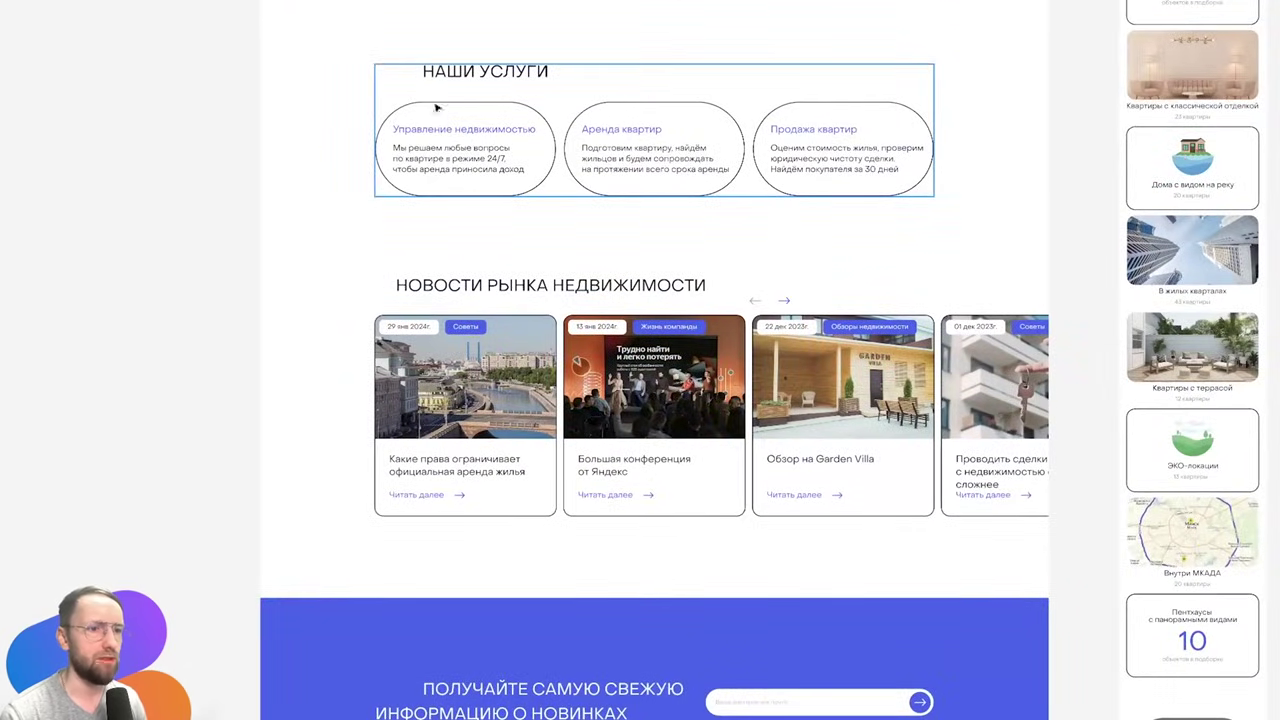
{"action": "scroll", "coordinate": [519, 179], "scroll_direction": "down", "scroll_amount": 6}
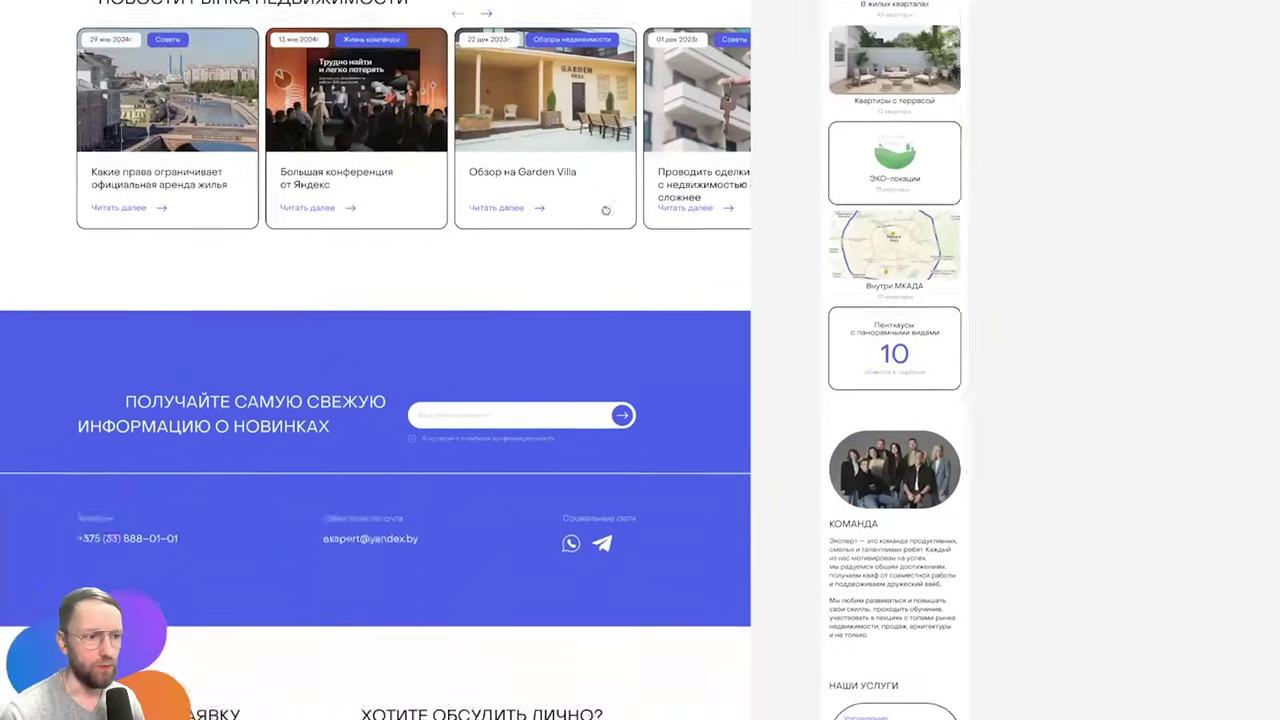
{"action": "scroll", "coordinate": [519, 179], "scroll_direction": "right", "scroll_amount": 3}
{"action": "scroll", "coordinate": [866, 412], "scroll_direction": "up", "scroll_amount": 3}
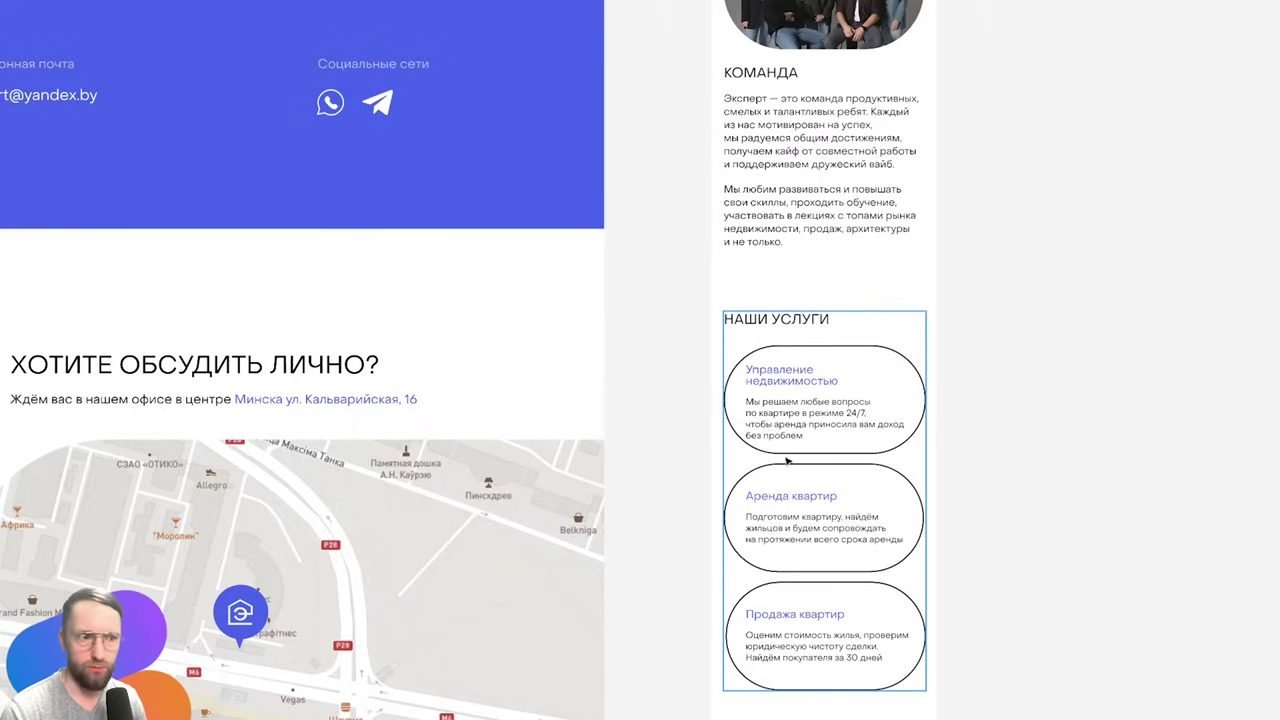
{"action": "scroll", "coordinate": [710, 465], "scroll_direction": "down", "scroll_amount": 2}
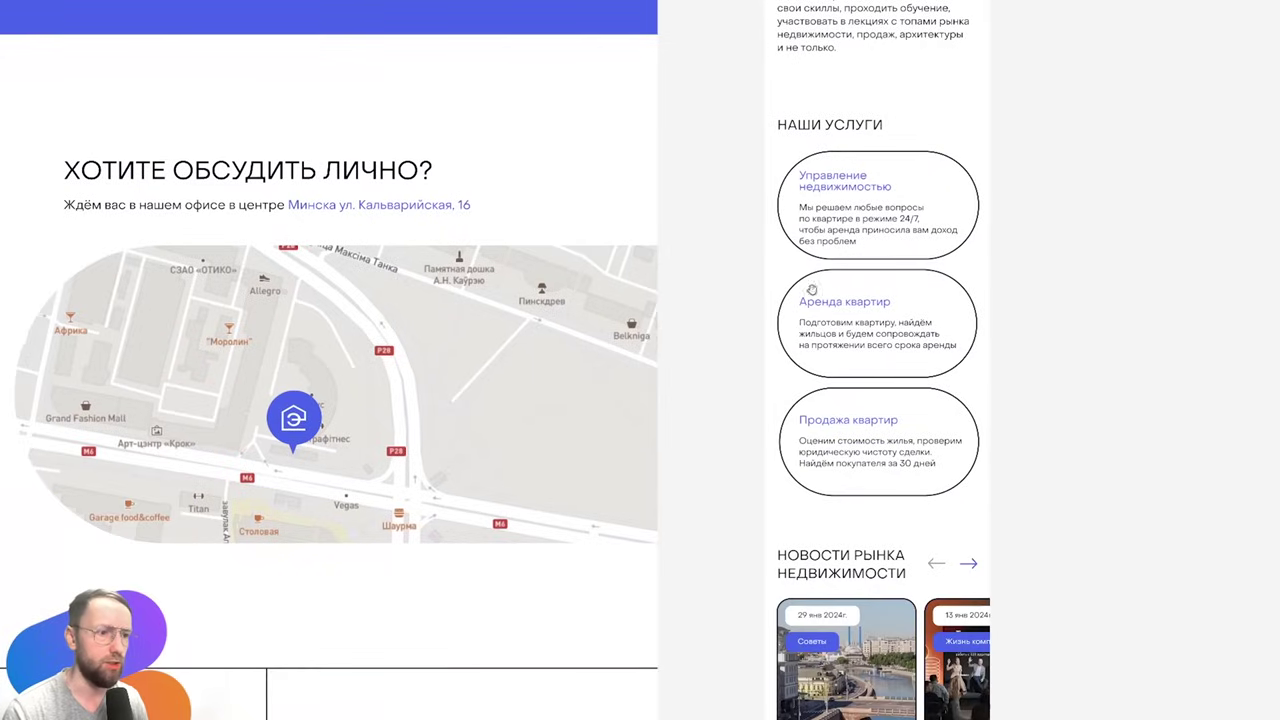
{"action": "left_click", "coordinate": [817, 381]}
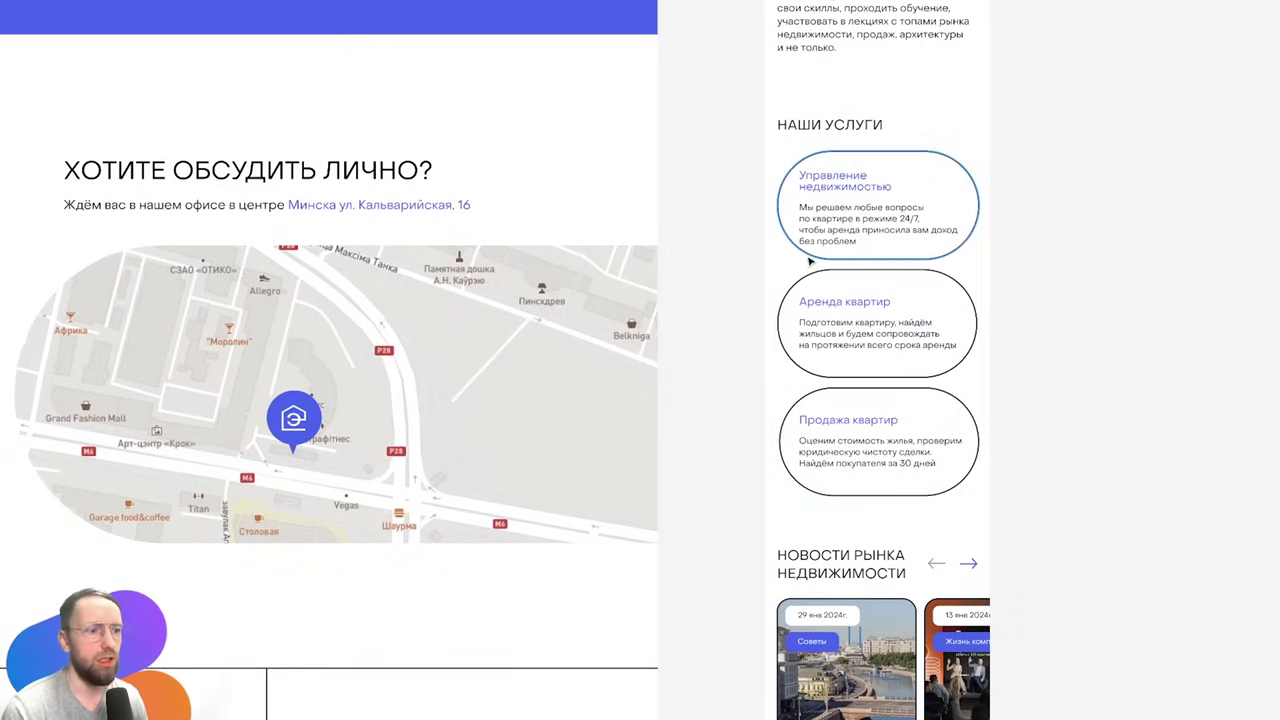
{"action": "scroll", "coordinate": [808, 262], "scroll_direction": "down", "scroll_amount": 3}
{"action": "scroll", "coordinate": [700, 307], "scroll_direction": "down", "scroll_amount": 1}
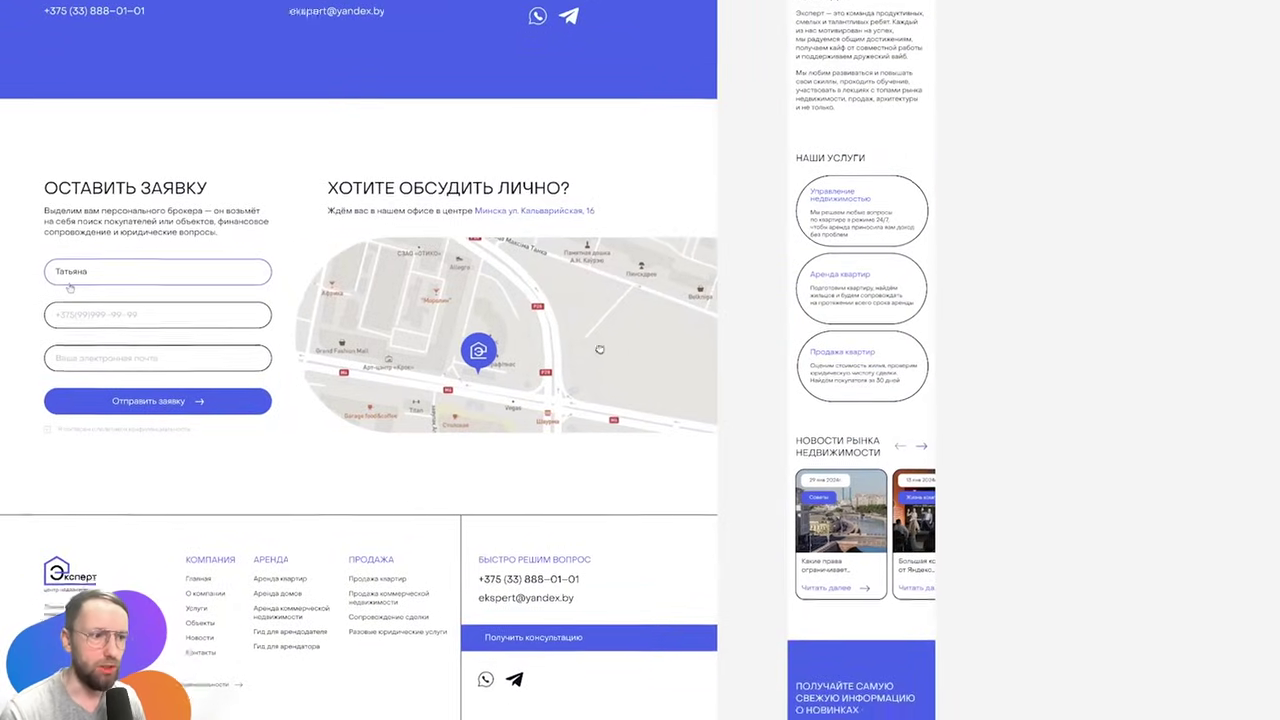
{"action": "scroll", "coordinate": [660, 285], "scroll_direction": "down", "scroll_amount": 2}
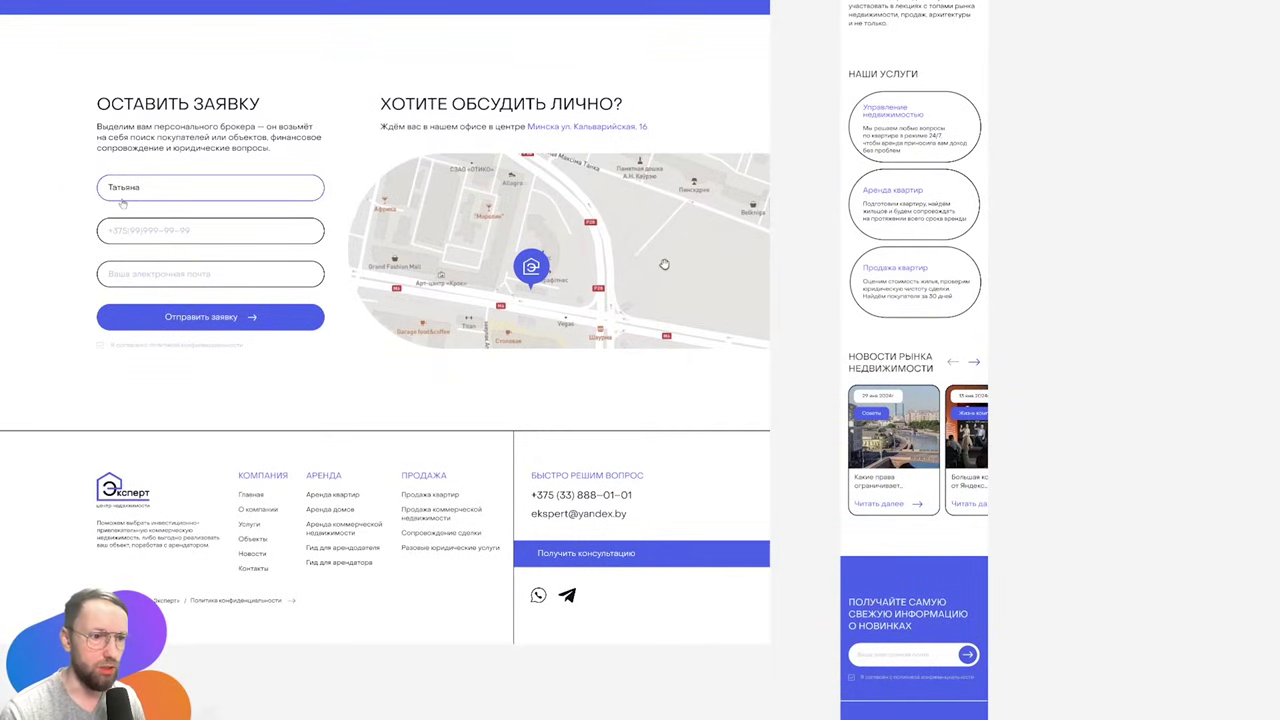
{"action": "left_click_drag", "start_coordinate": [664, 264], "coordinate": [818, 231]}
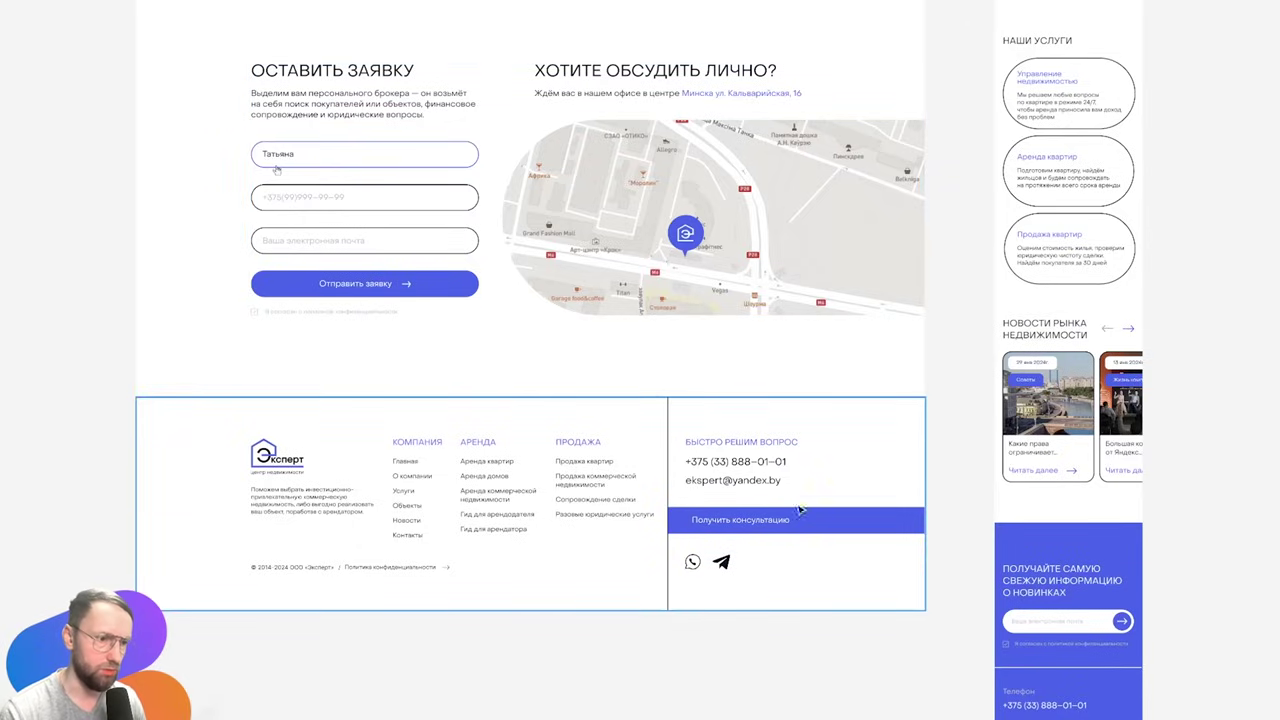
{"action": "scroll", "coordinate": [860, 517], "scroll_direction": "down", "scroll_amount": 2}
{"action": "scroll", "coordinate": [803, 489], "scroll_direction": "down", "scroll_amount": 1}
{"action": "scroll", "coordinate": [786, 434], "scroll_direction": "down", "scroll_amount": 3}
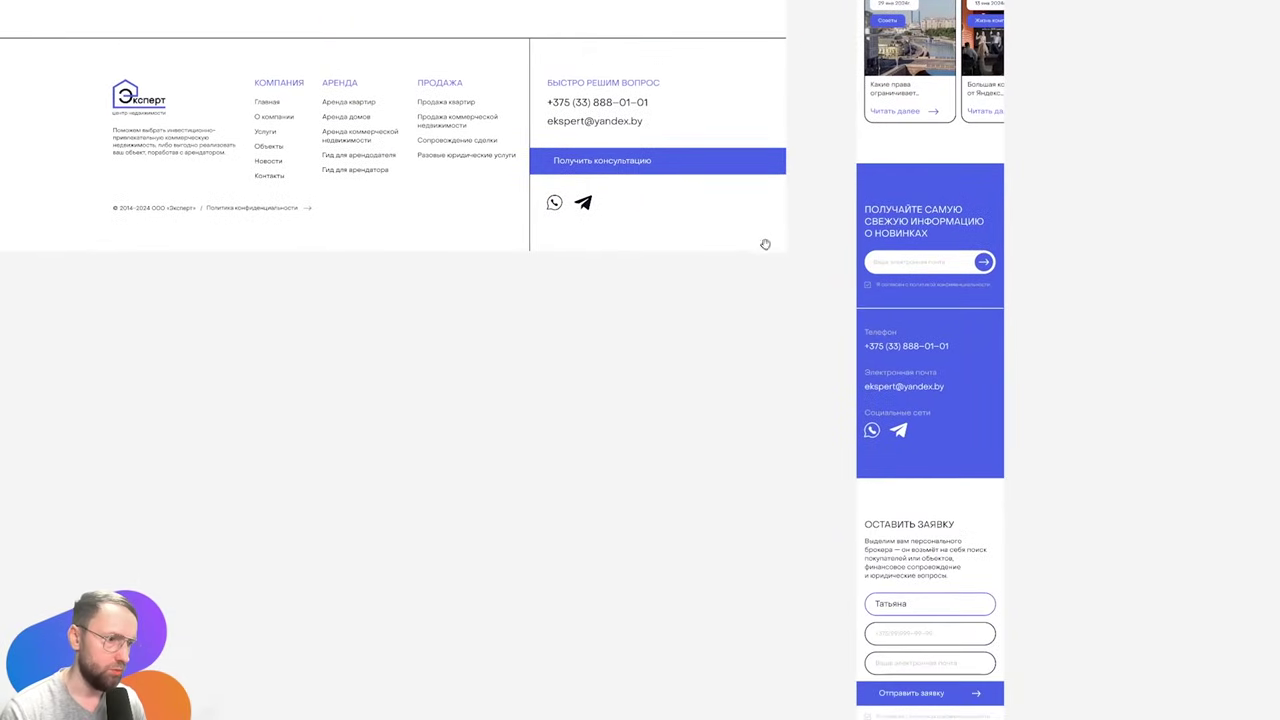
{"action": "scroll", "coordinate": [763, 243], "scroll_direction": "down", "scroll_amount": 5}
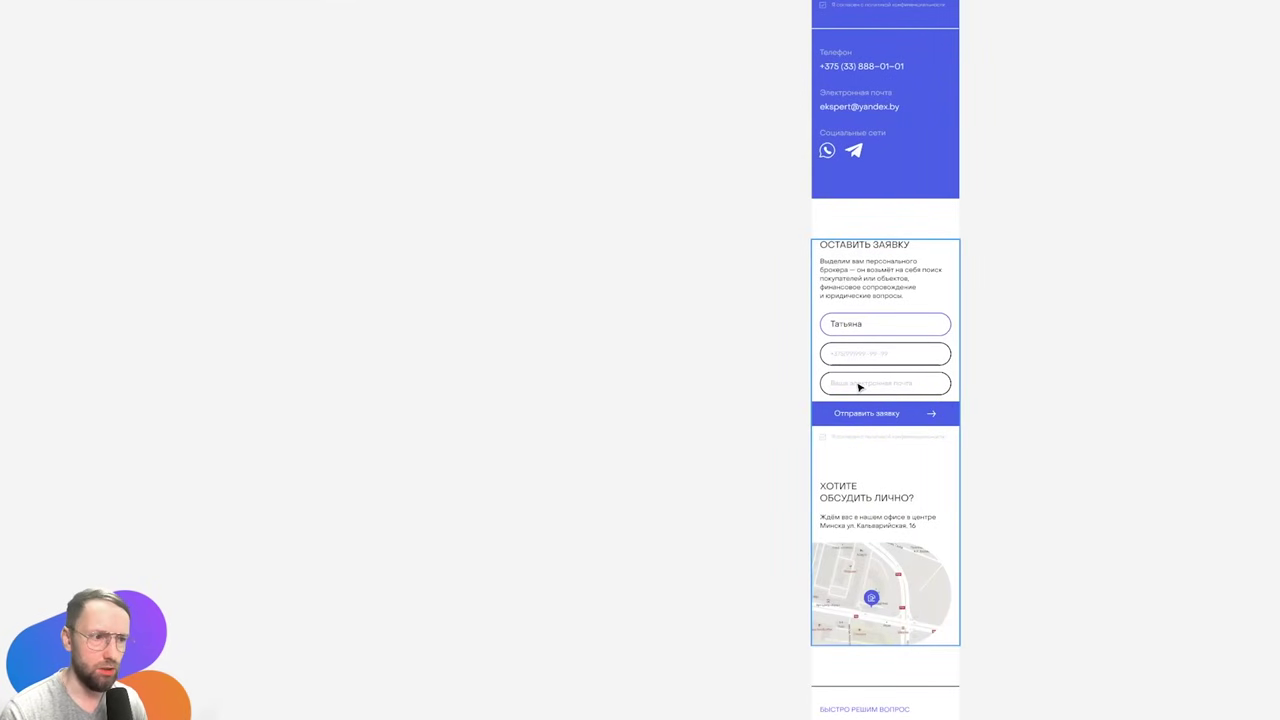
{"action": "scroll", "coordinate": [686, 323], "scroll_direction": "up", "scroll_amount": 5}
{"action": "scroll", "coordinate": [686, 323], "scroll_direction": "left", "scroll_amount": 5}
{"action": "scroll", "coordinate": [634, 334], "scroll_direction": "right", "scroll_amount": 1}
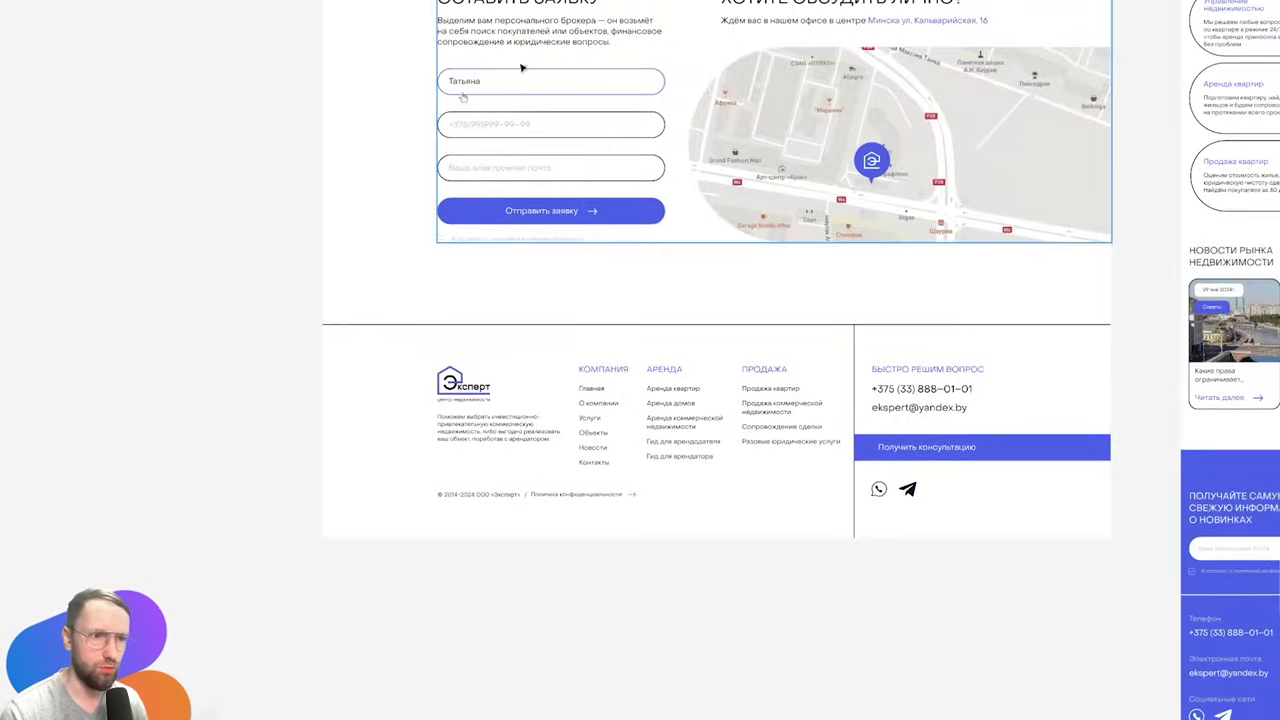
{"action": "scroll", "coordinate": [860, 480], "scroll_direction": "down", "scroll_amount": 5}
{"action": "scroll", "coordinate": [900, 430], "scroll_direction": "right", "scroll_amount": 3}
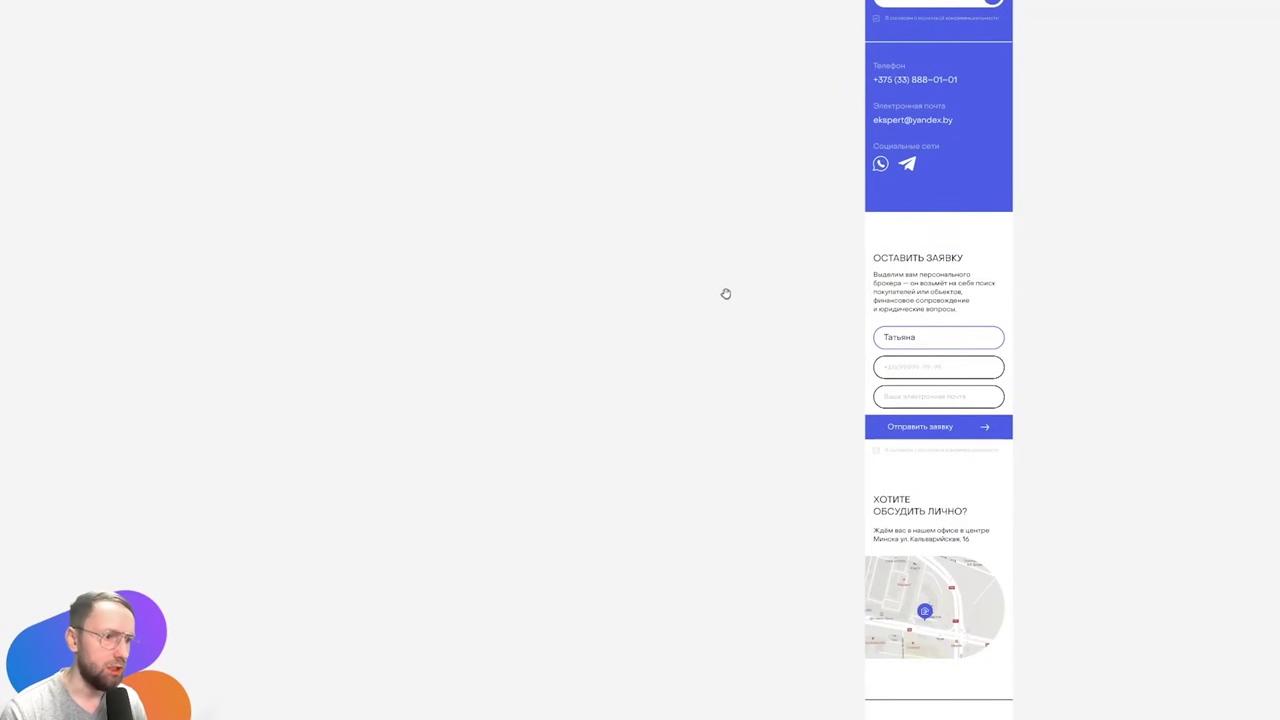
{"action": "scroll", "coordinate": [464, 216], "scroll_direction": "up", "scroll_amount": 5}
{"action": "scroll", "coordinate": [464, 216], "scroll_direction": "left", "scroll_amount": 3}
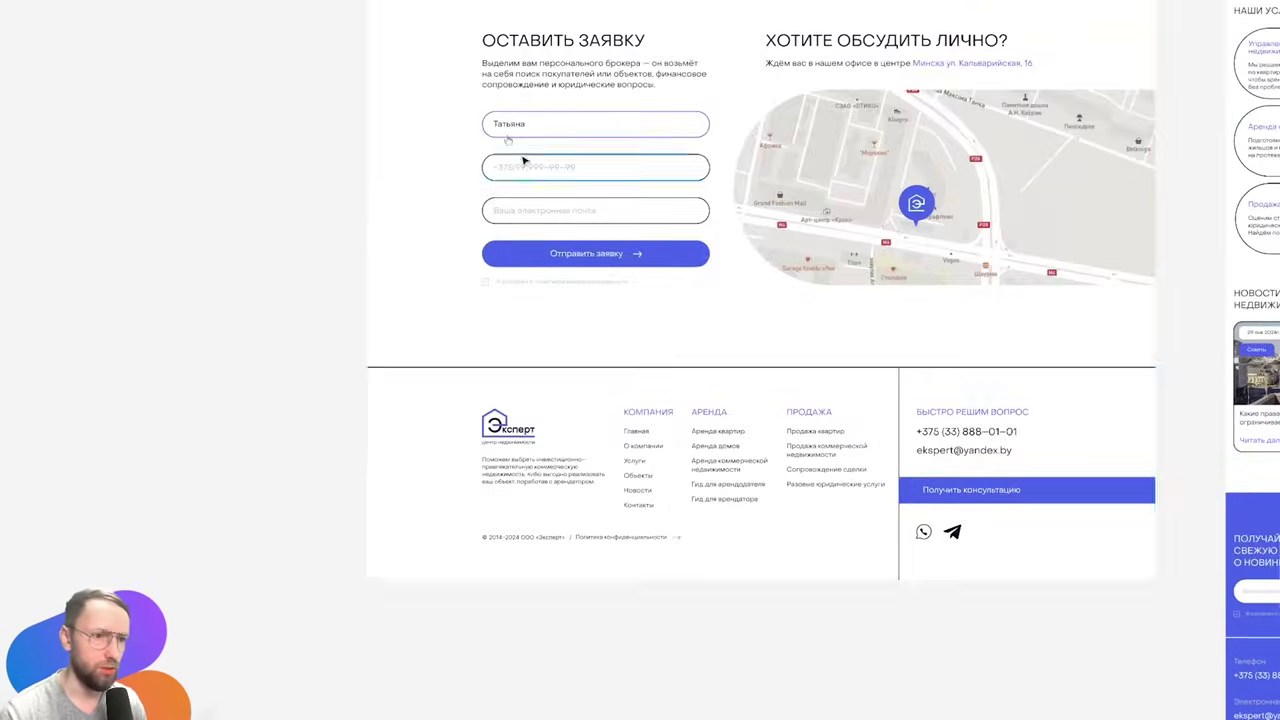
{"action": "scroll", "coordinate": [500, 271], "scroll_direction": "up", "scroll_amount": 3}
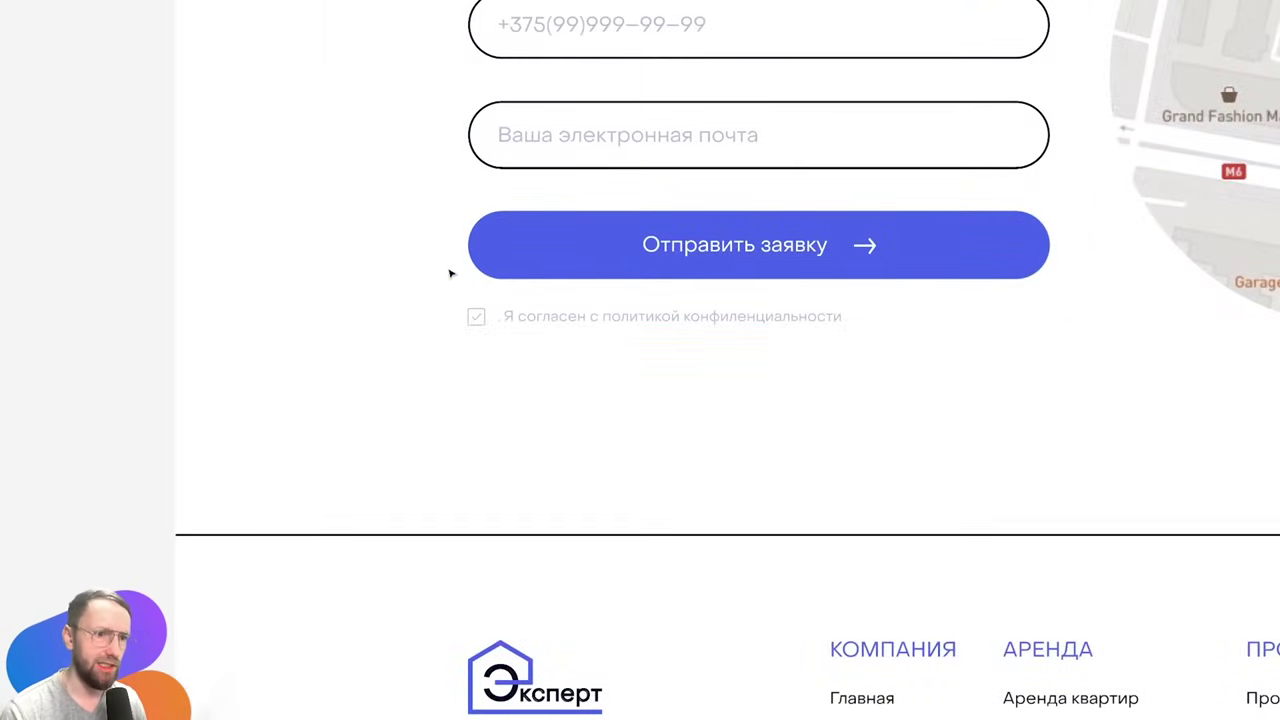
{"action": "key", "text": "shift+0"}
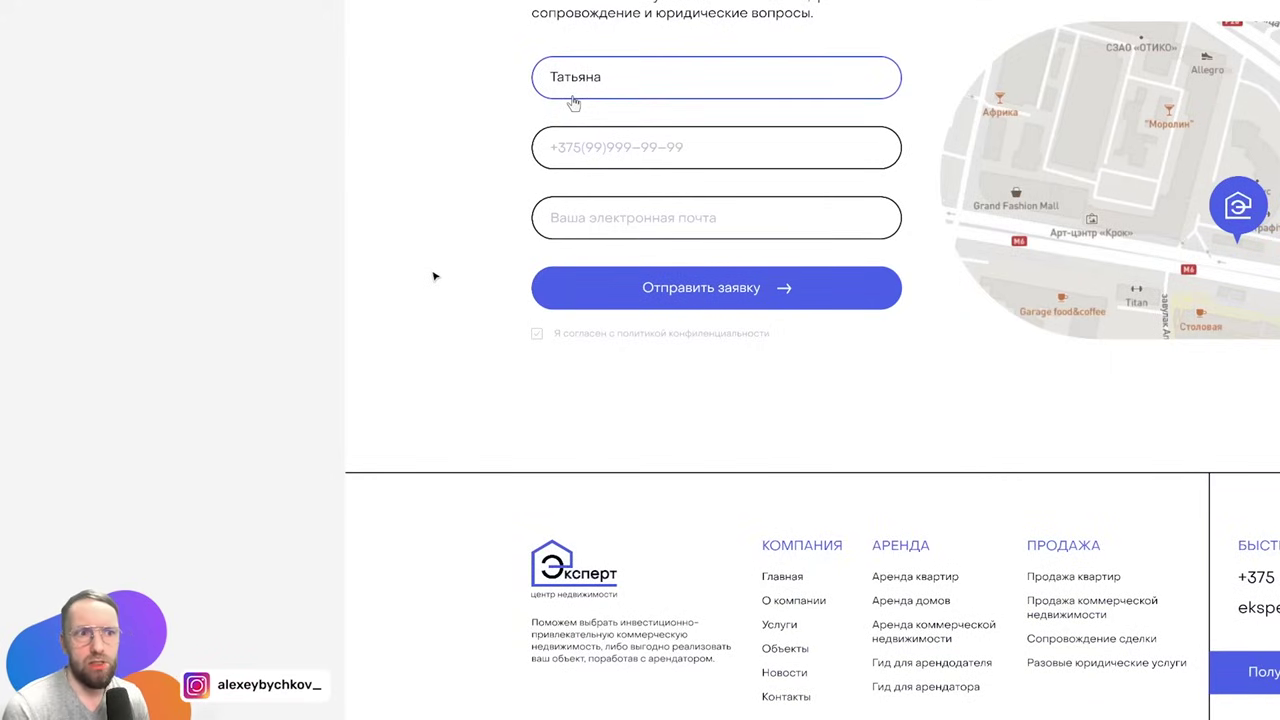
{"action": "scroll", "coordinate": [435, 280], "scroll_direction": "right", "scroll_amount": 4}
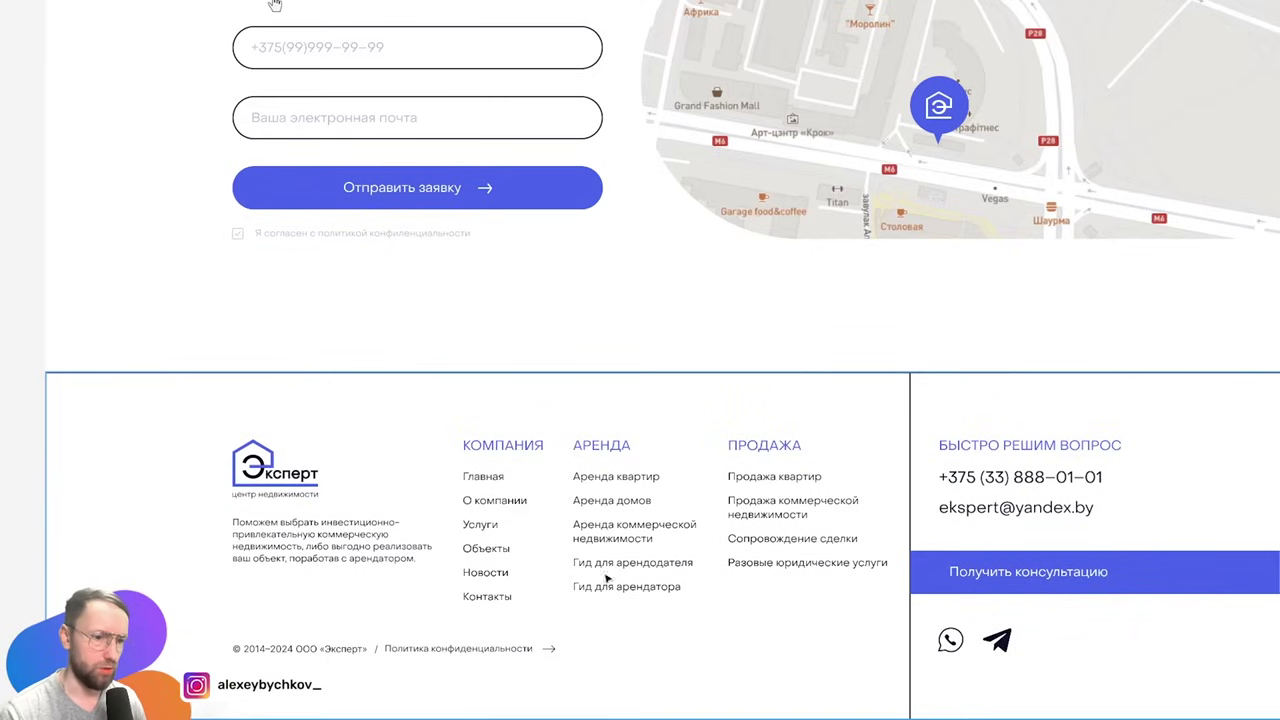
{"action": "left_click_drag", "start_coordinate": [571, 490], "coordinate": [622, 587]}
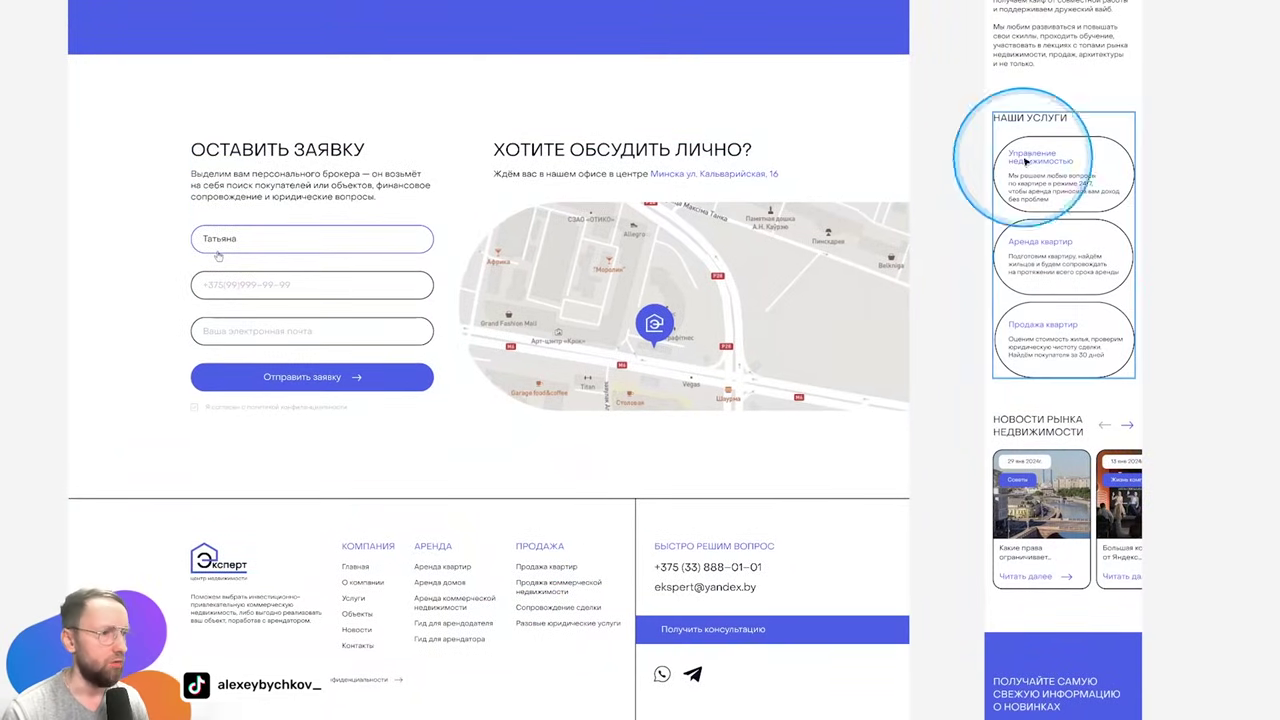
{"action": "left_click_drag", "start_coordinate": [886, 329], "coordinate": [620, 365]}
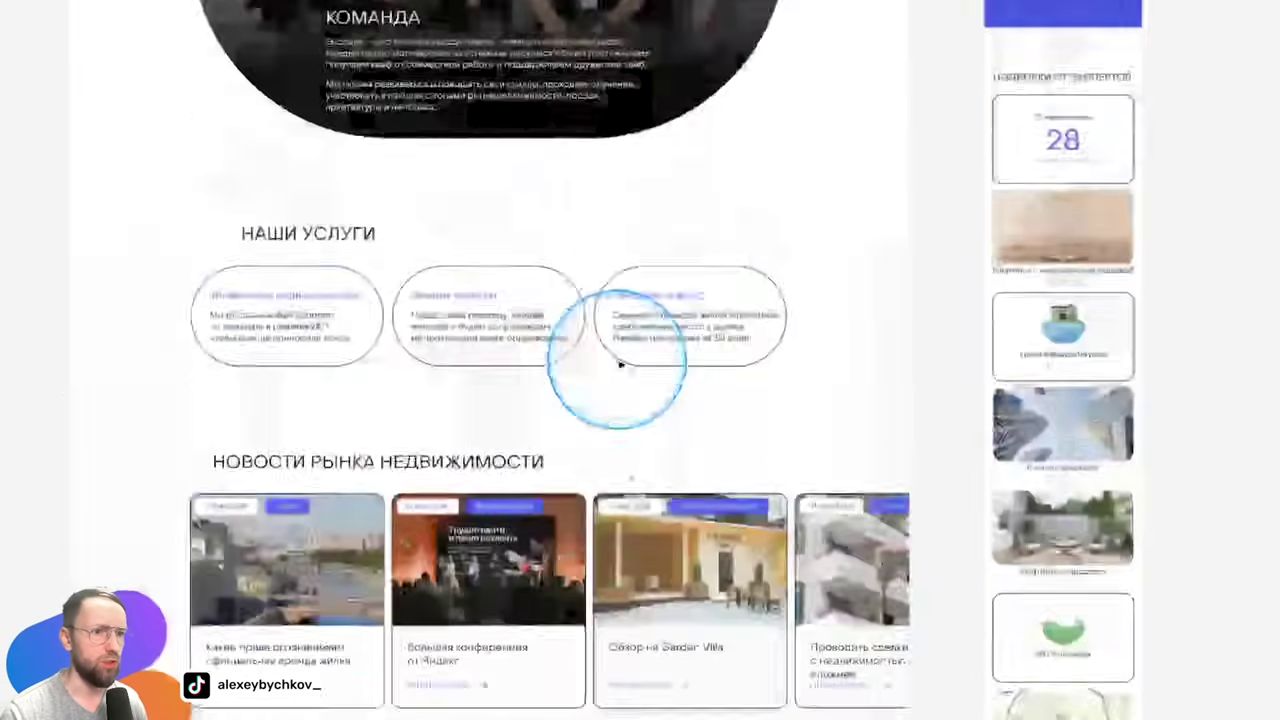
{"action": "scroll", "coordinate": [620, 365], "scroll_direction": "up", "scroll_amount": 3}
{"action": "scroll", "coordinate": [622, 340], "scroll_direction": "up", "scroll_amount": 5}
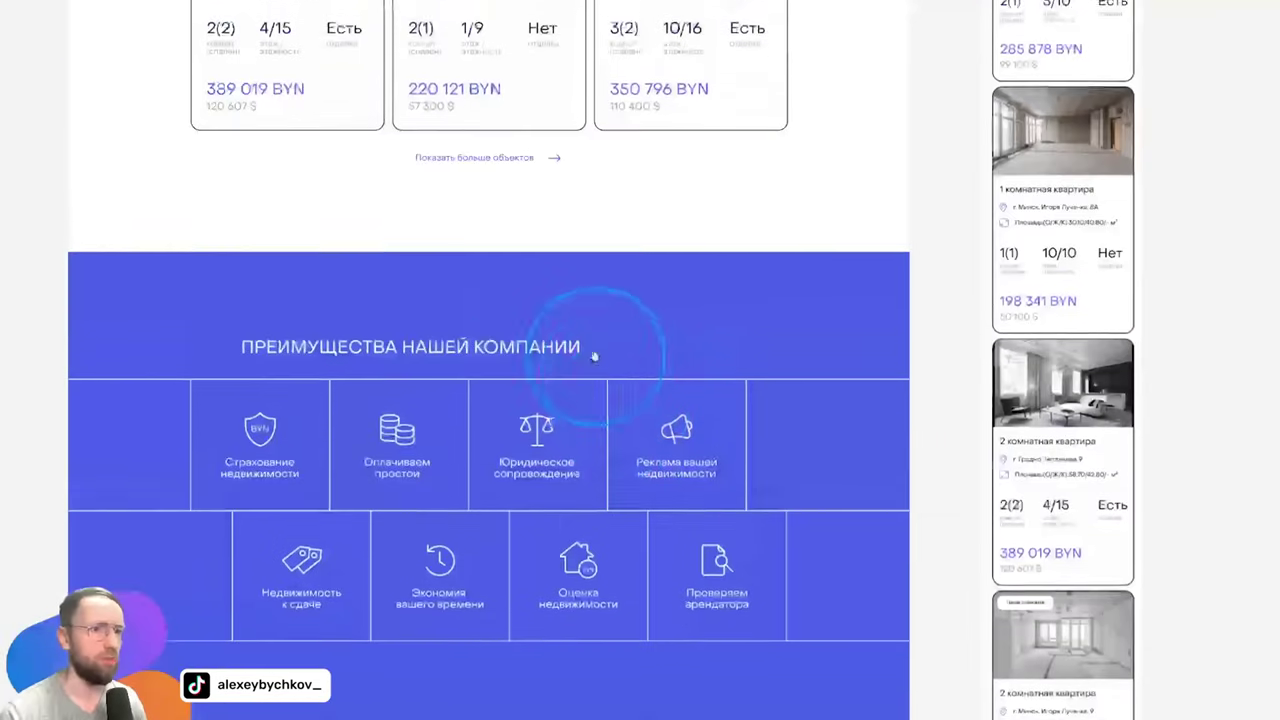
{"action": "scroll", "coordinate": [624, 310], "scroll_direction": "up", "scroll_amount": 3}
{"action": "scroll", "coordinate": [626, 290], "scroll_direction": "up", "scroll_amount": 2}
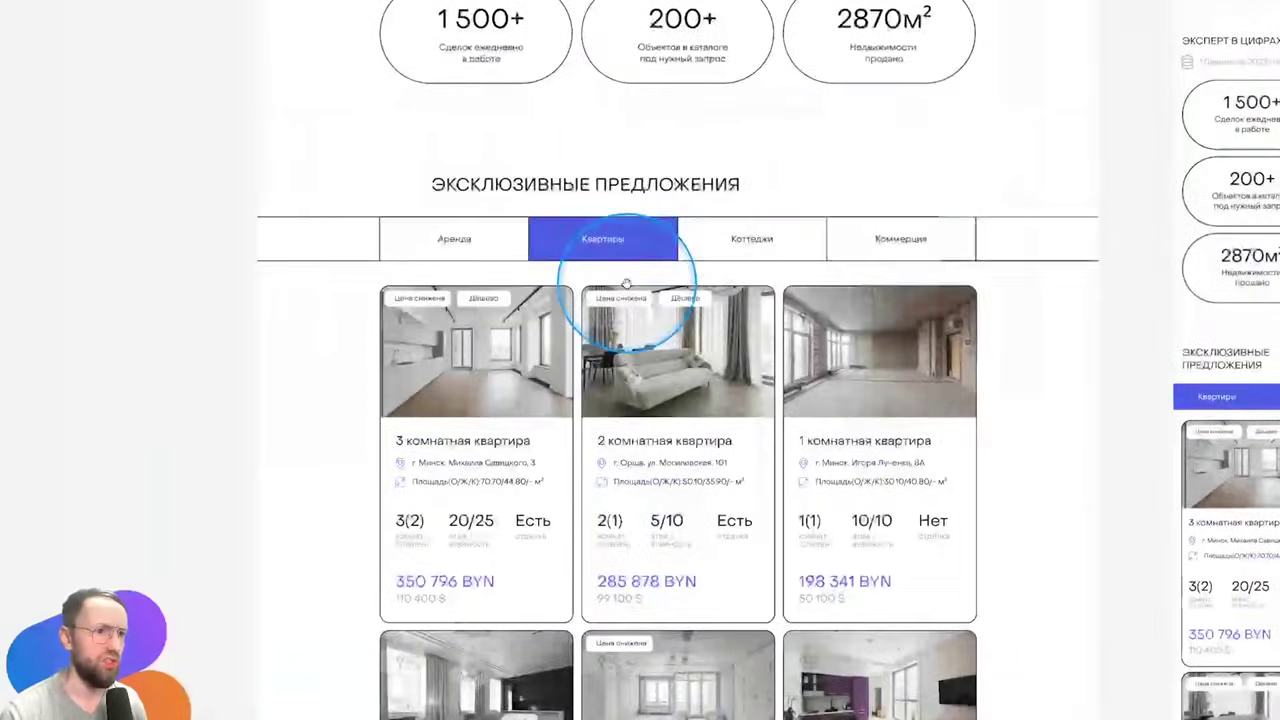
{"action": "scroll", "coordinate": [626, 283], "scroll_direction": "up", "scroll_amount": 5}
{"action": "scroll", "coordinate": [643, 343], "scroll_direction": "up", "scroll_amount": 5}
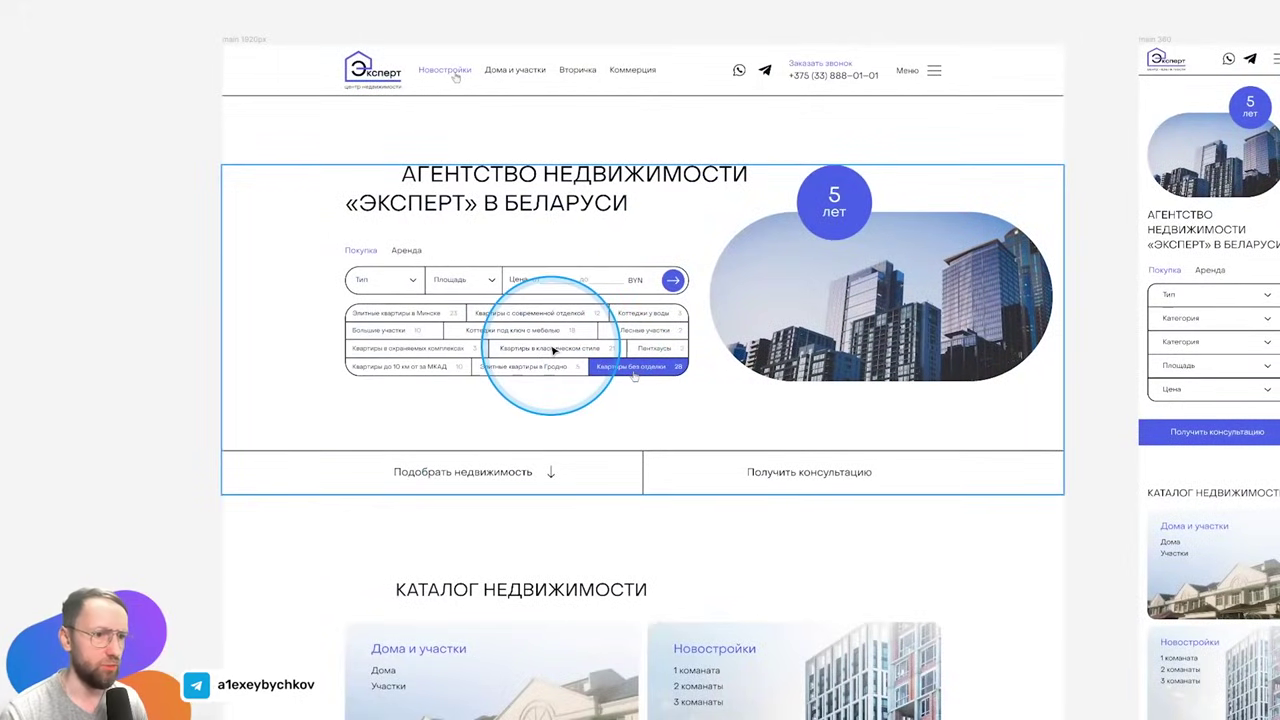
{"action": "scroll", "coordinate": [550, 390], "scroll_direction": "down", "scroll_amount": 2}
{"action": "scroll", "coordinate": [760, 330], "scroll_direction": "down", "scroll_amount": 3}
{"action": "scroll", "coordinate": [700, 290], "scroll_direction": "down", "scroll_amount": 4}
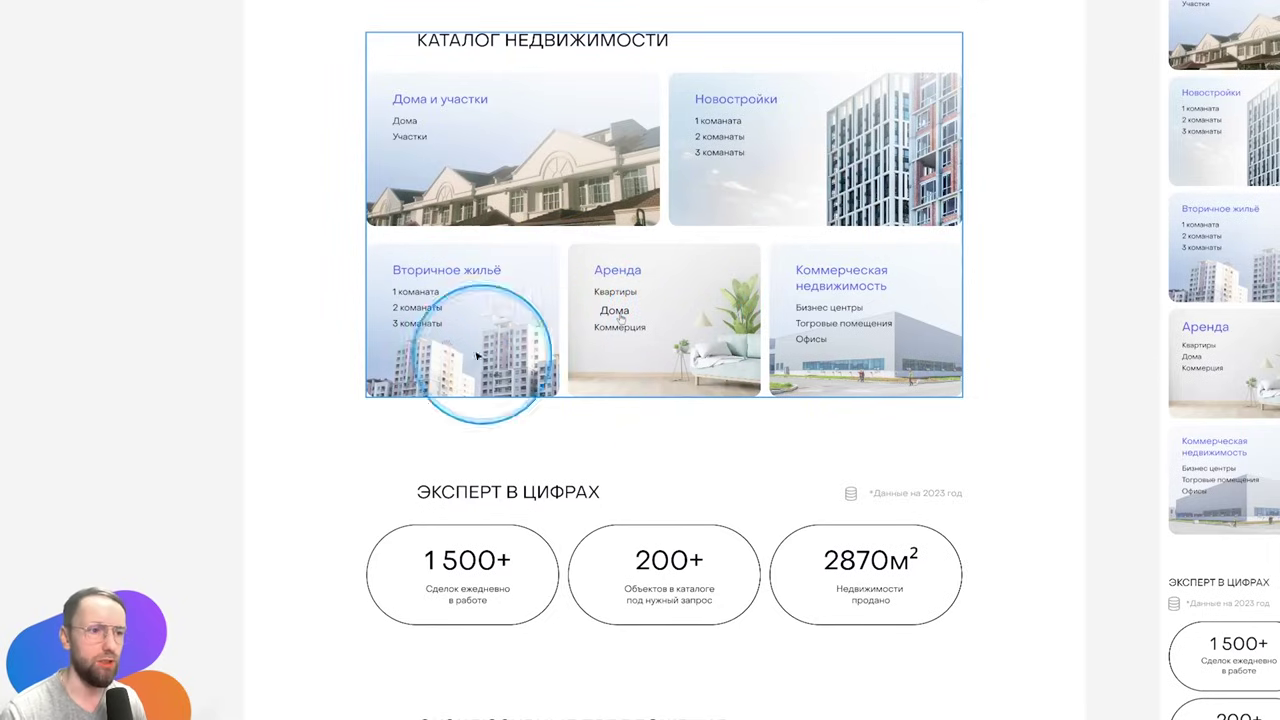
{"action": "scroll", "coordinate": [685, 300], "scroll_direction": "down", "scroll_amount": 4}
{"action": "scroll", "coordinate": [749, 220], "scroll_direction": "down", "scroll_amount": 4}
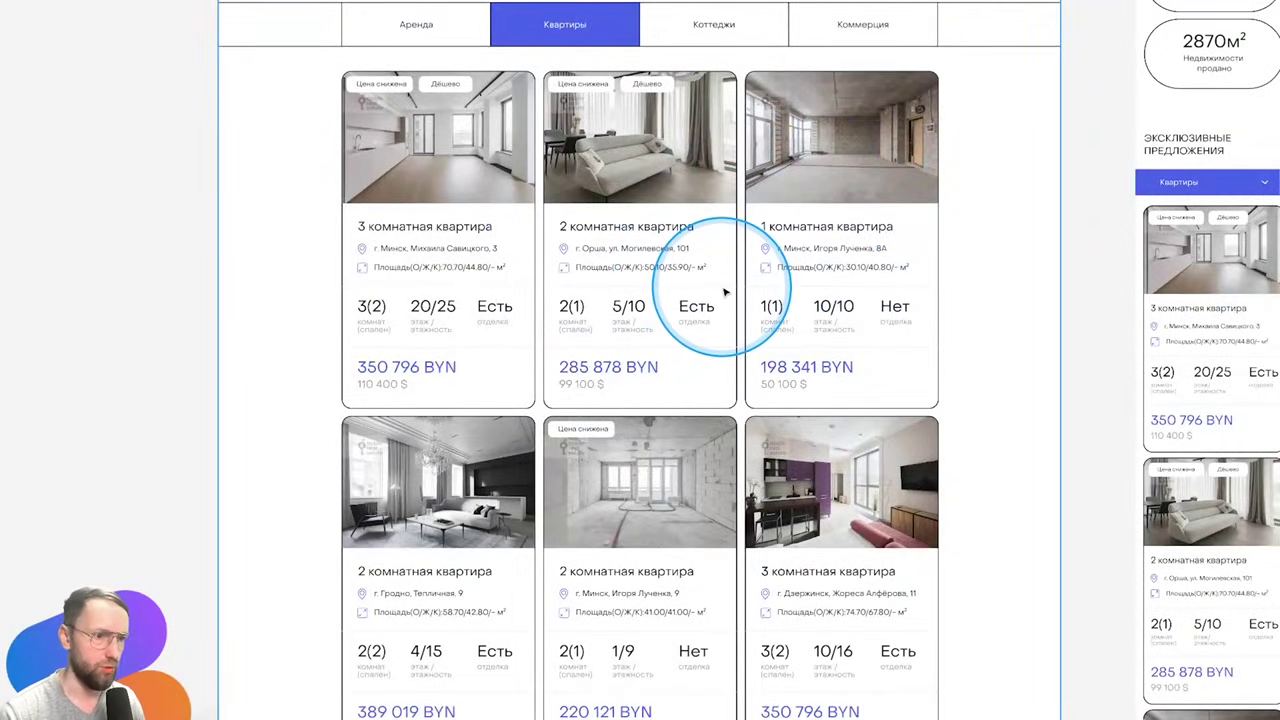
{"action": "scroll", "coordinate": [705, 297], "scroll_direction": "down", "scroll_amount": 1}
{"action": "scroll", "coordinate": [725, 291], "scroll_direction": "down", "scroll_amount": 1}
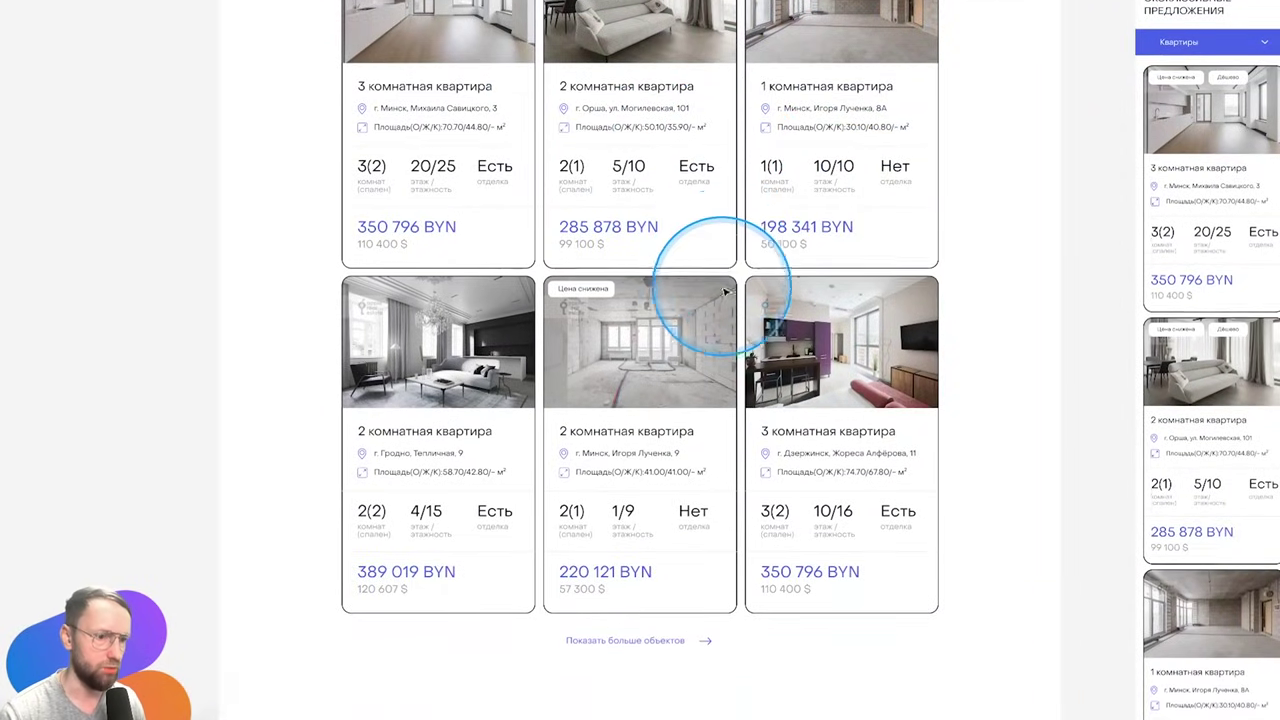
{"action": "scroll", "coordinate": [723, 289], "scroll_direction": "down", "scroll_amount": 4}
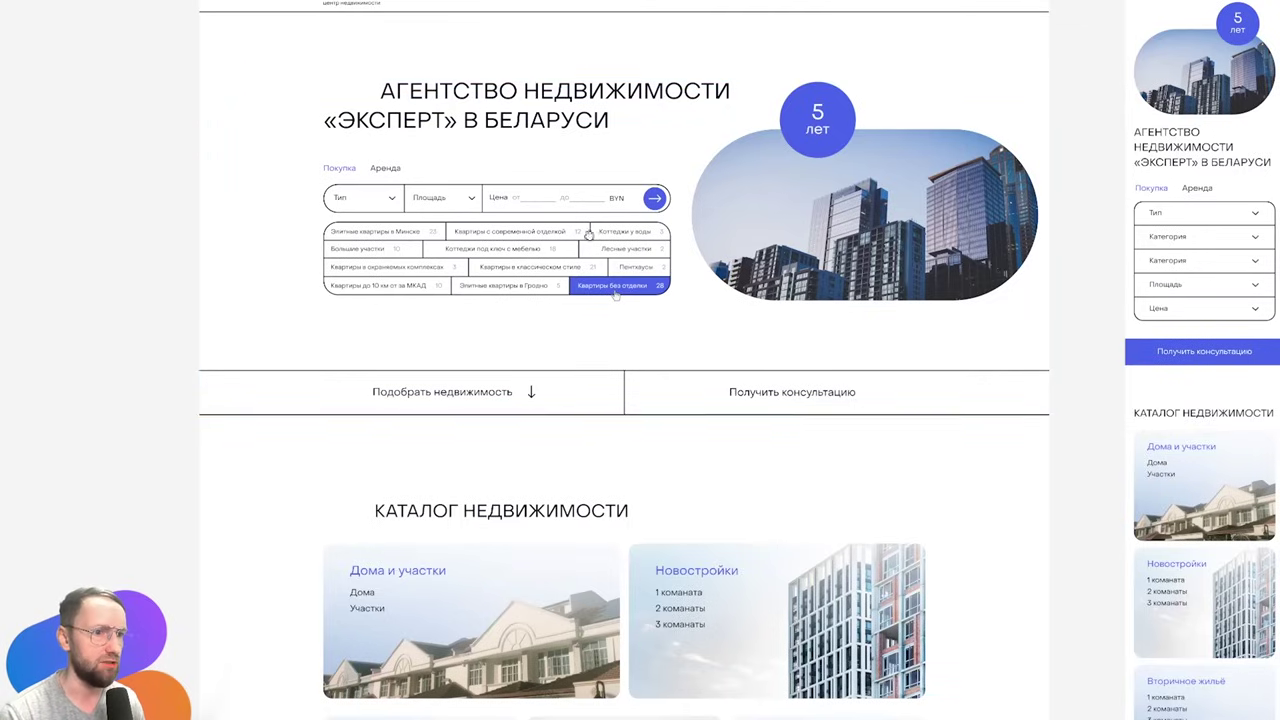
{"action": "scroll", "coordinate": [378, 180], "scroll_direction": "right", "scroll_amount": 5}
{"action": "scroll", "coordinate": [378, 180], "scroll_direction": "down", "scroll_amount": 1}
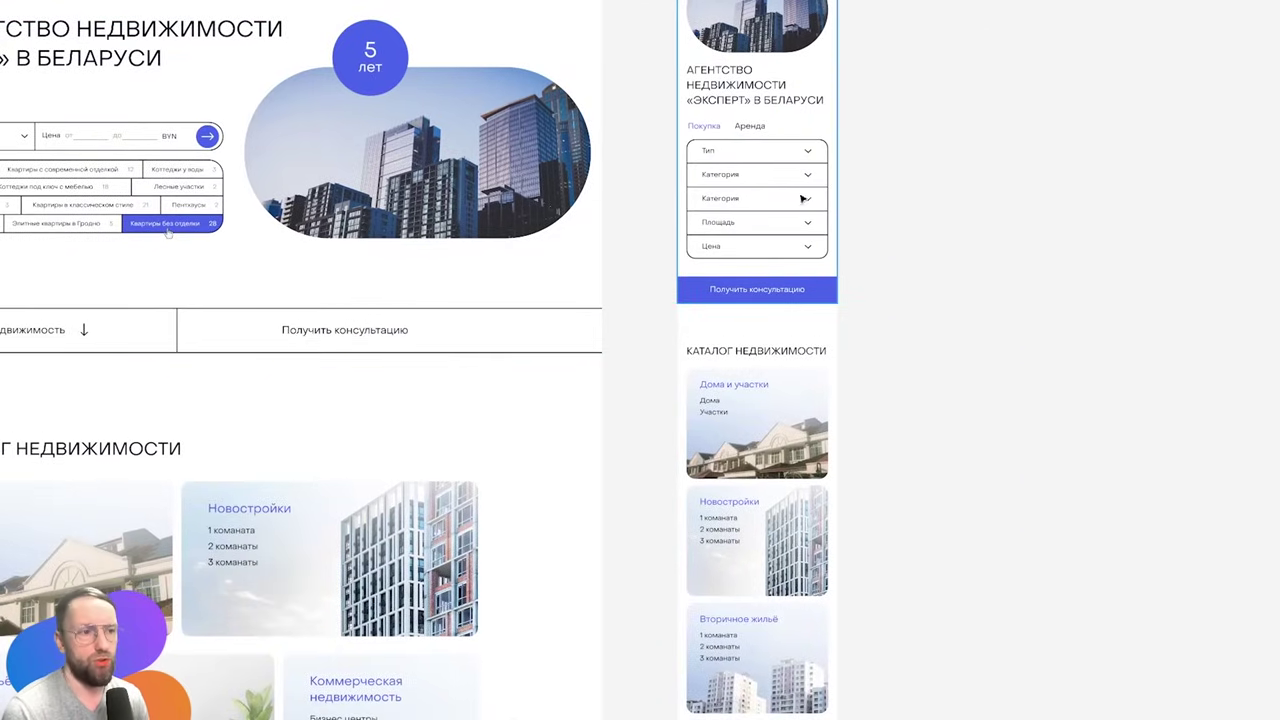
{"action": "left_click_drag", "start_coordinate": [705, 171], "coordinate": [786, 320]}
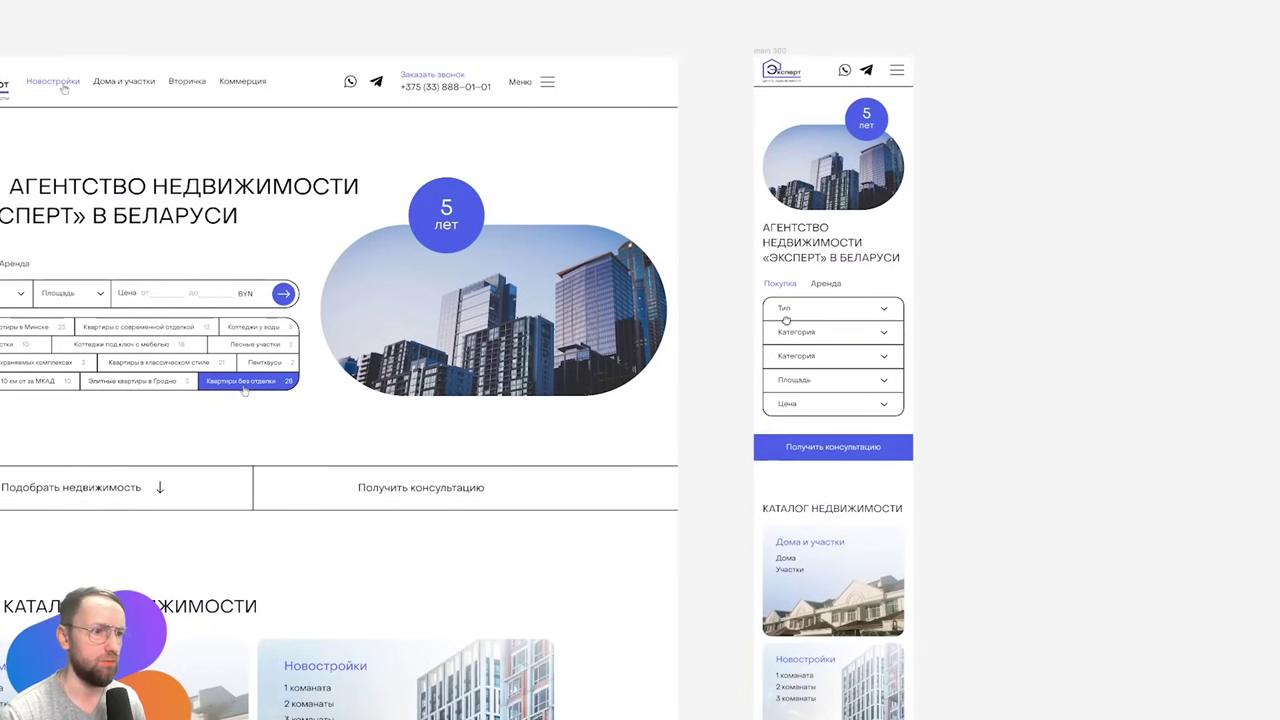
{"action": "scroll", "coordinate": [675, 302], "scroll_direction": "left", "scroll_amount": 3}
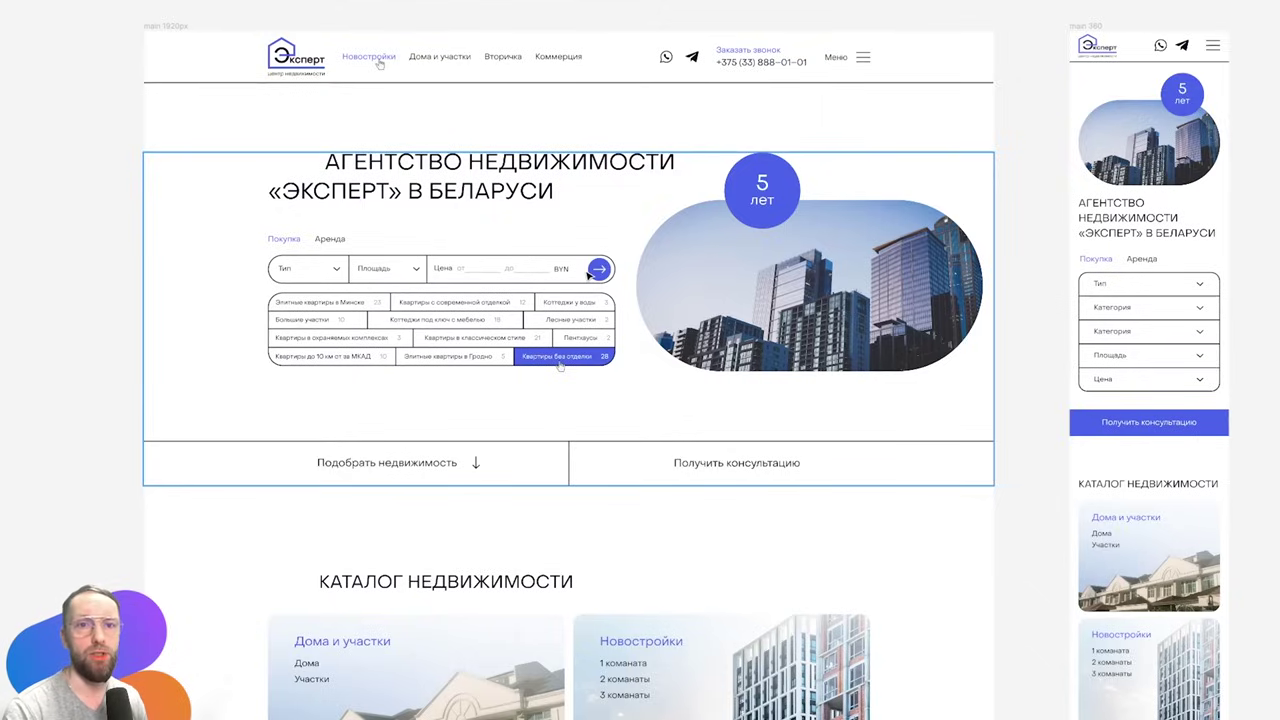
{"action": "scroll", "coordinate": [1000, 323], "scroll_direction": "right", "scroll_amount": 3}
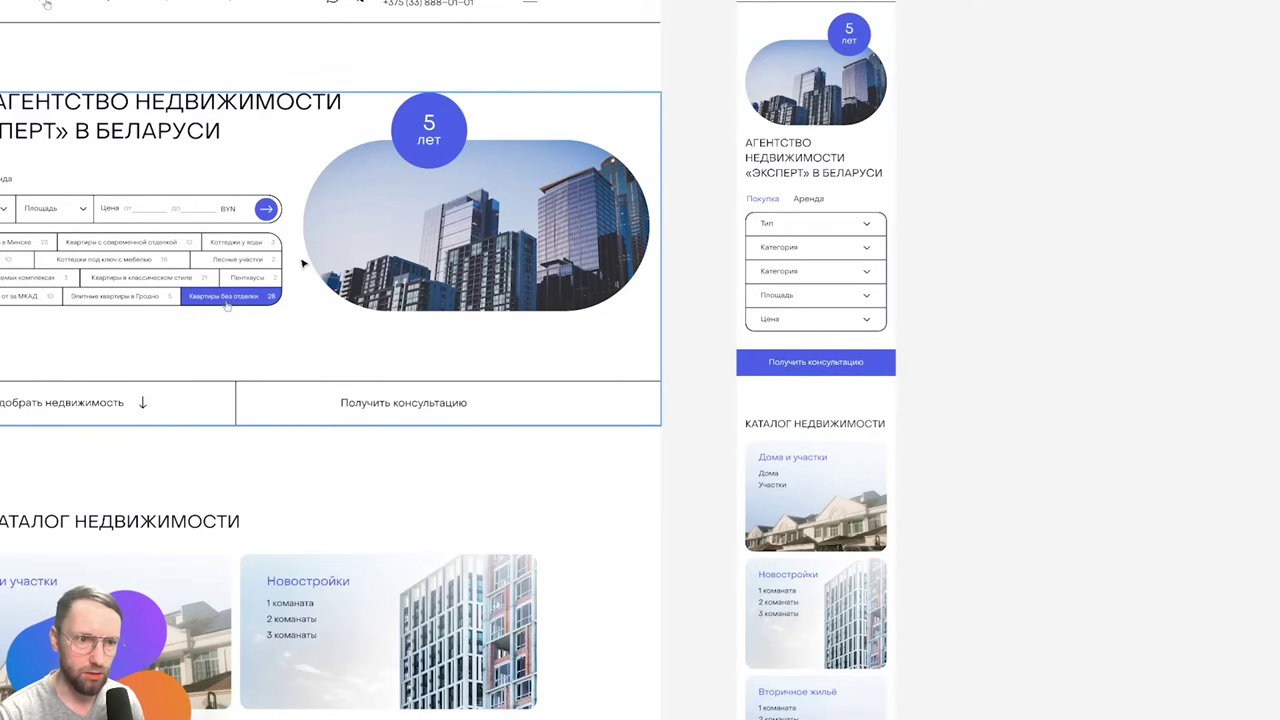
{"action": "left_click", "coordinate": [268, 208]}
{"action": "double_click", "coordinate": [268, 208]}
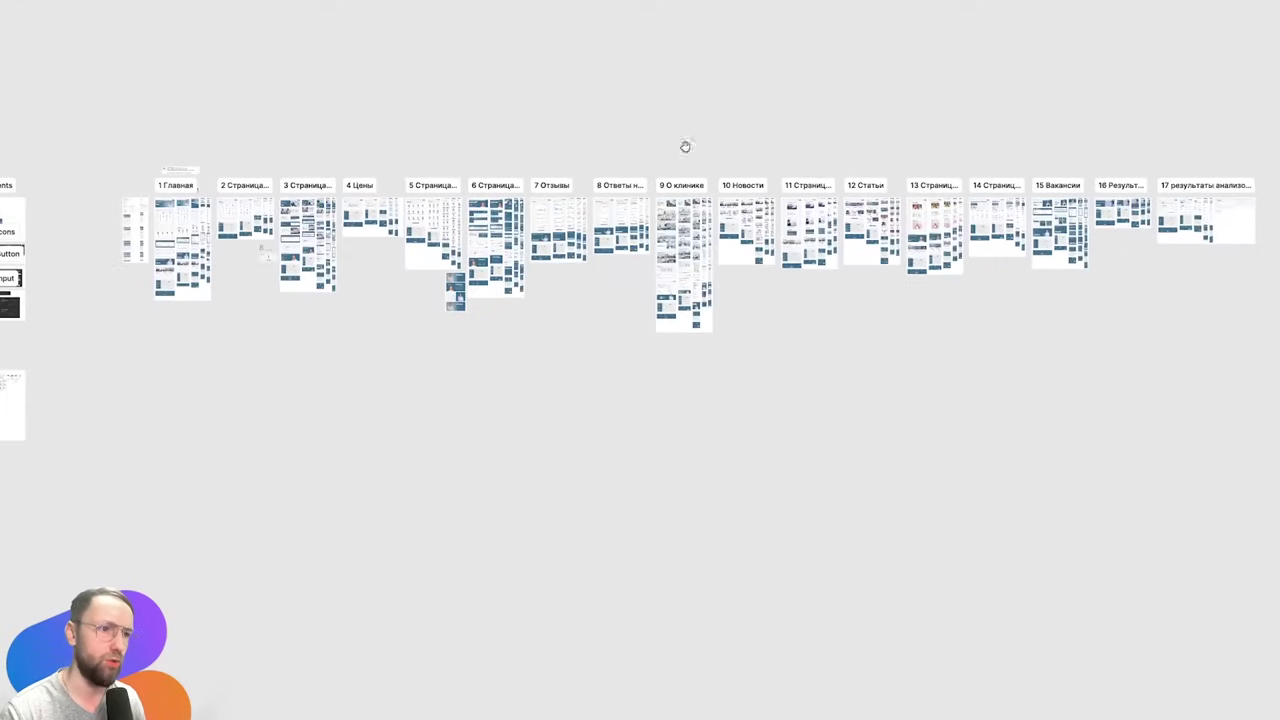
Pan left to Big components and zoom in on the Ready for dev page frames
{"action": "left_click_drag", "start_coordinate": [713, 143], "coordinate": [708, 139]}
{"action": "left_click_drag", "start_coordinate": [517, 128], "coordinate": [730, 148]}
{"action": "left_click_drag", "start_coordinate": [451, 148], "coordinate": [535, 149]}
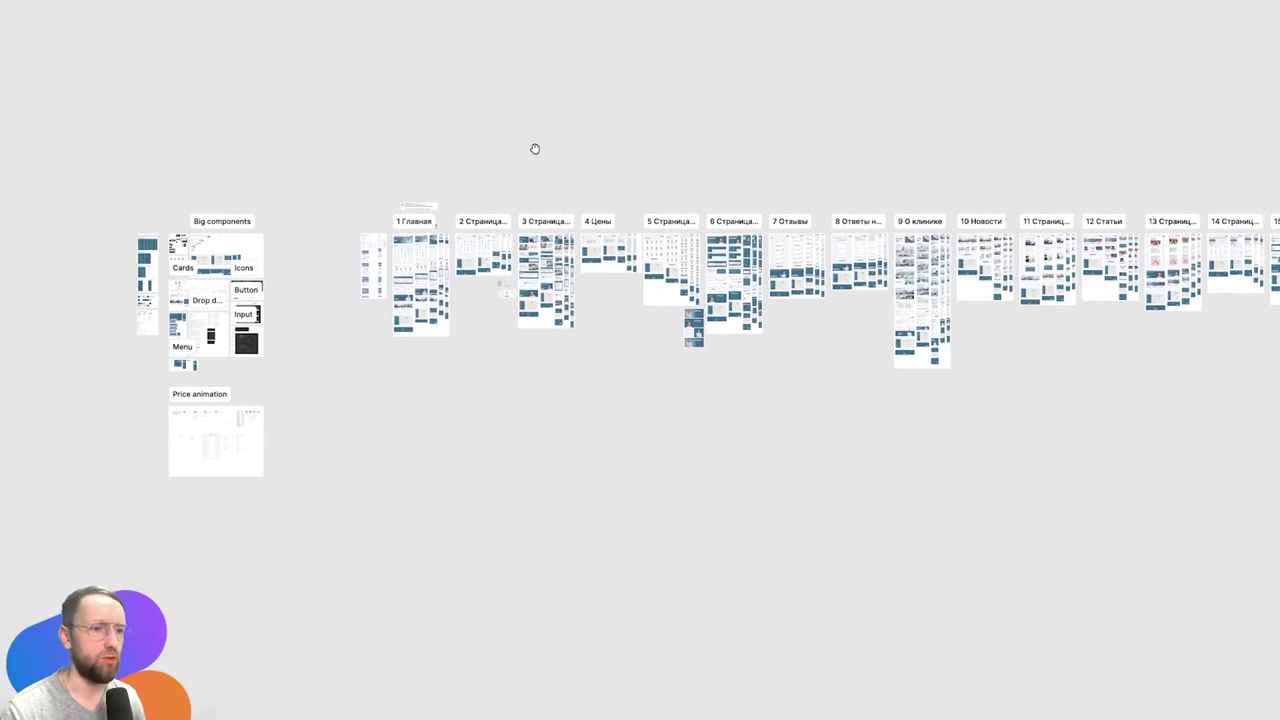
{"action": "scroll", "coordinate": [463, 153], "scroll_direction": "up", "scroll_amount": 2}
{"action": "scroll", "coordinate": [409, 200], "scroll_direction": "up", "scroll_amount": 5}
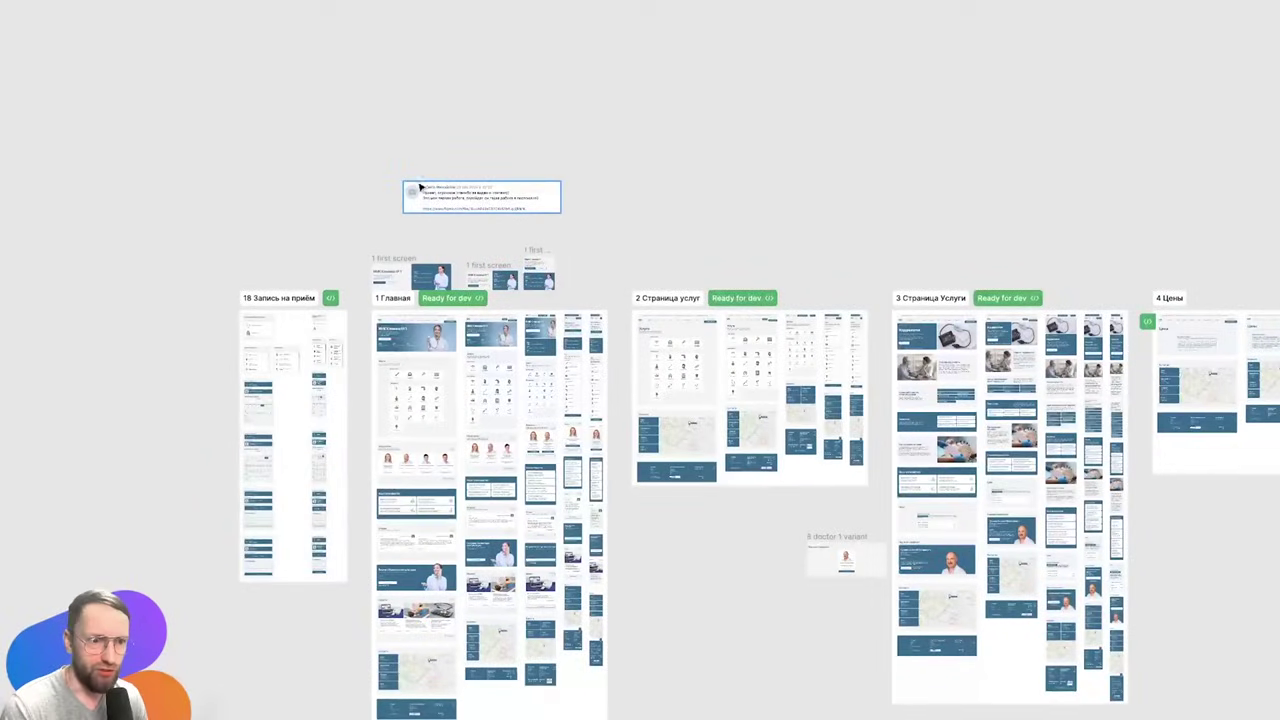
{"action": "left_click_drag", "start_coordinate": [417, 176], "coordinate": [463, 164]}
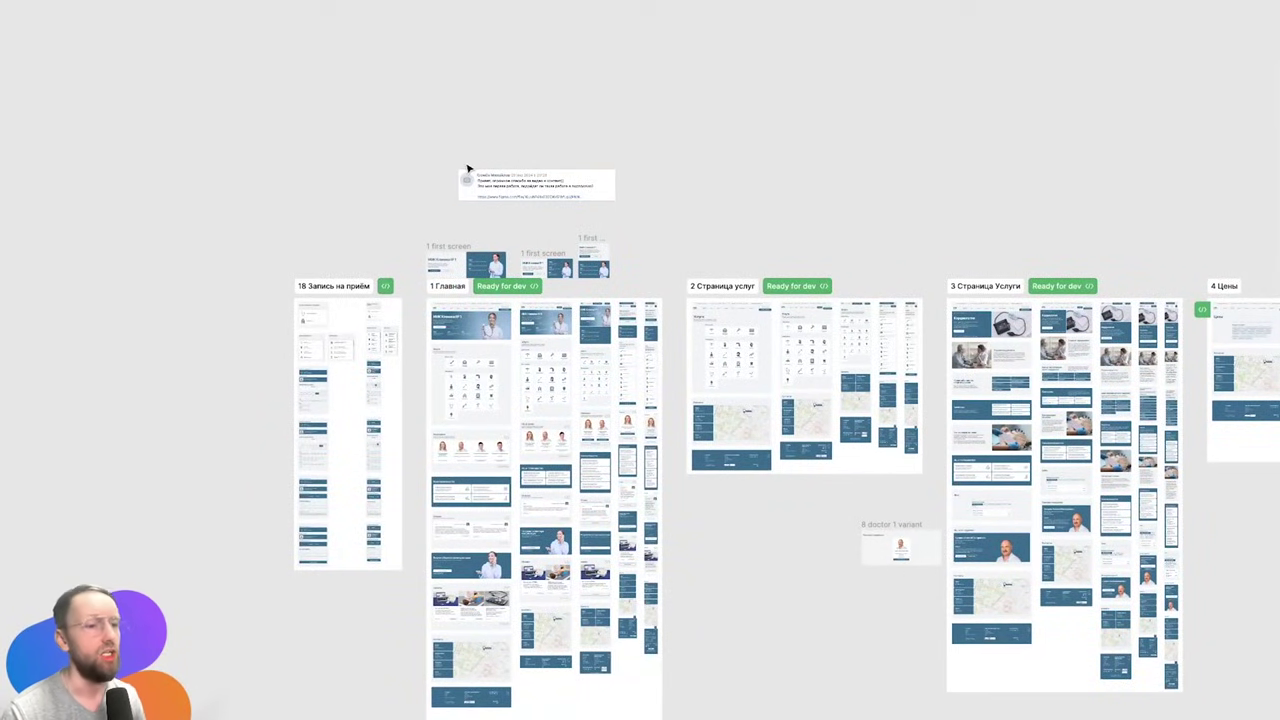
{"action": "scroll", "coordinate": [534, 204], "scroll_direction": "down", "scroll_amount": 1}
{"action": "scroll", "coordinate": [540, 197], "scroll_direction": "down", "scroll_amount": 1}
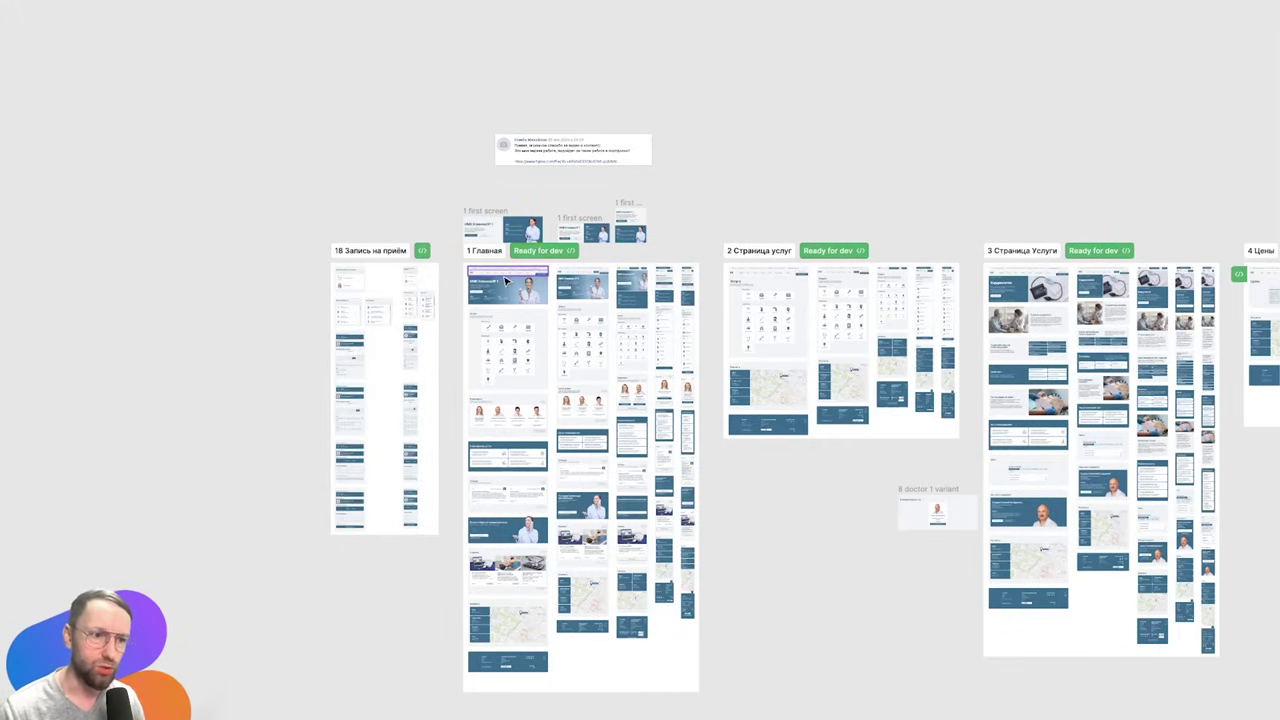
{"action": "scroll", "coordinate": [505, 262], "scroll_direction": "up", "scroll_amount": 3}
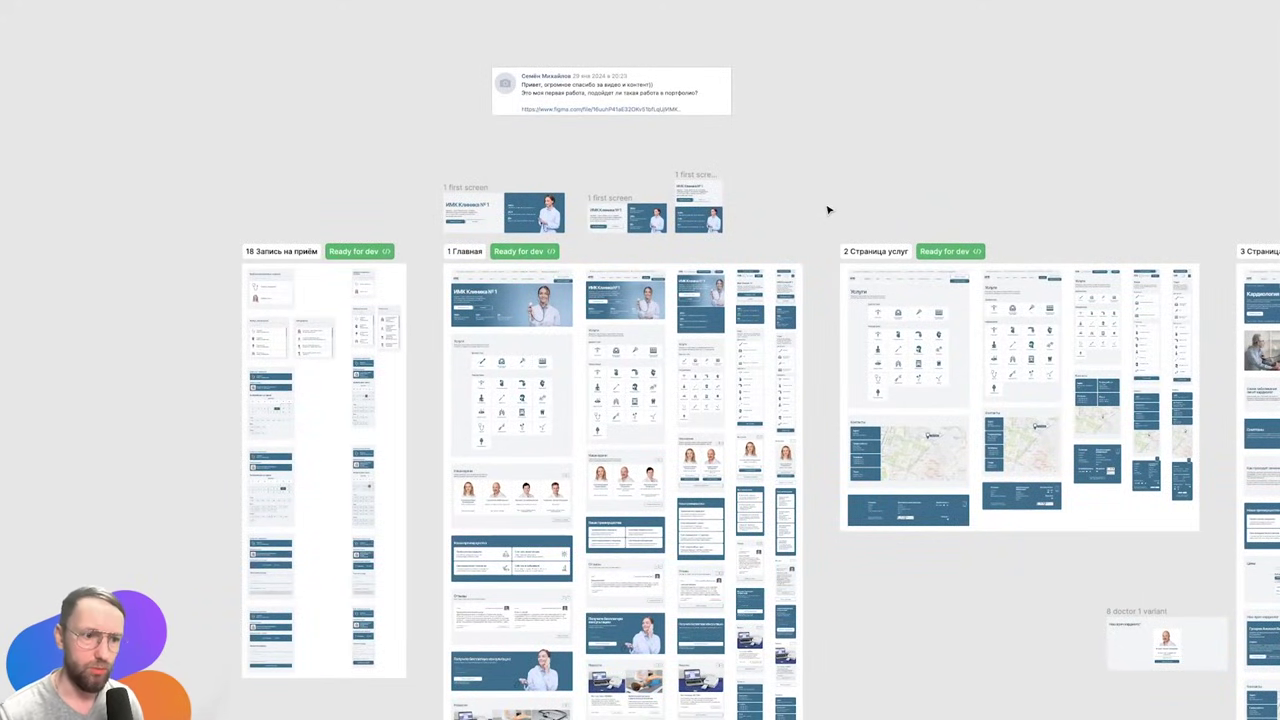
Toggle outline view and the layout grids on and off across the clinic frames
{"action": "key", "text": "ctrl+shift+3"}
{"action": "key", "text": "ctrl+shift+4"}
{"action": "scroll", "coordinate": [520, 355], "scroll_direction": "up", "scroll_amount": 3}
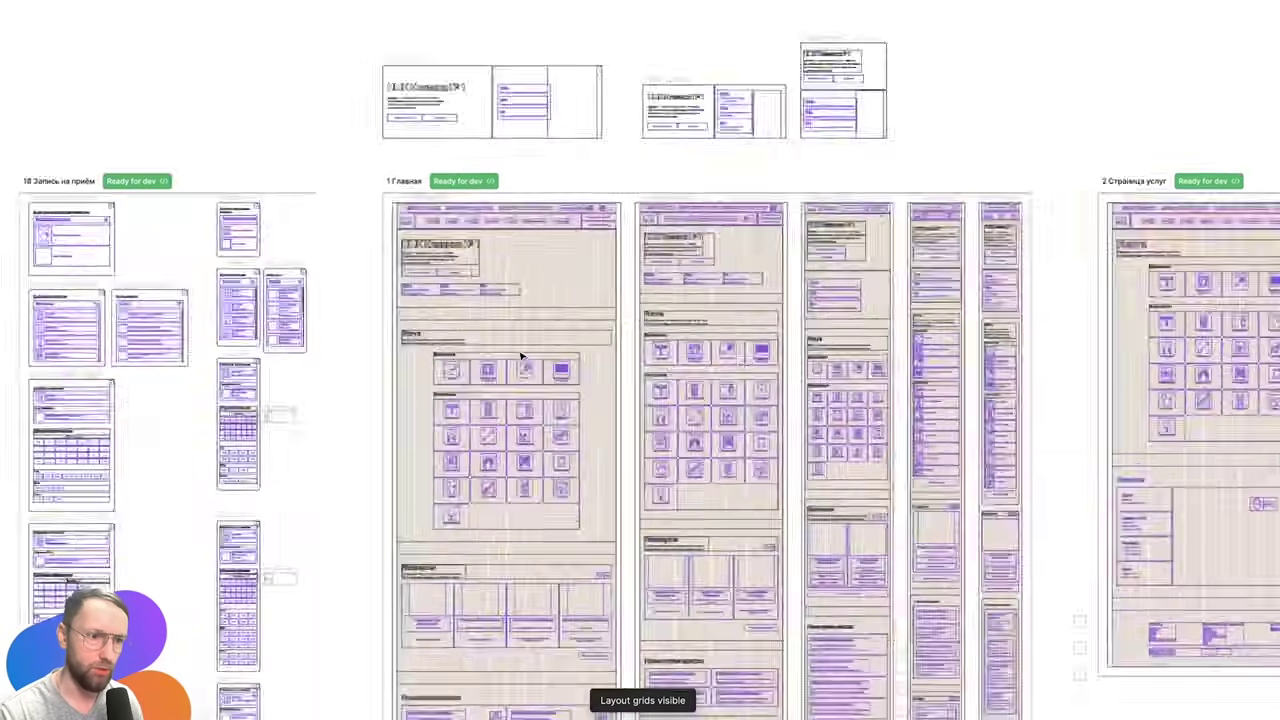
{"action": "scroll", "coordinate": [520, 355], "scroll_direction": "up", "scroll_amount": 3}
{"action": "key", "text": "ctrl+y"}
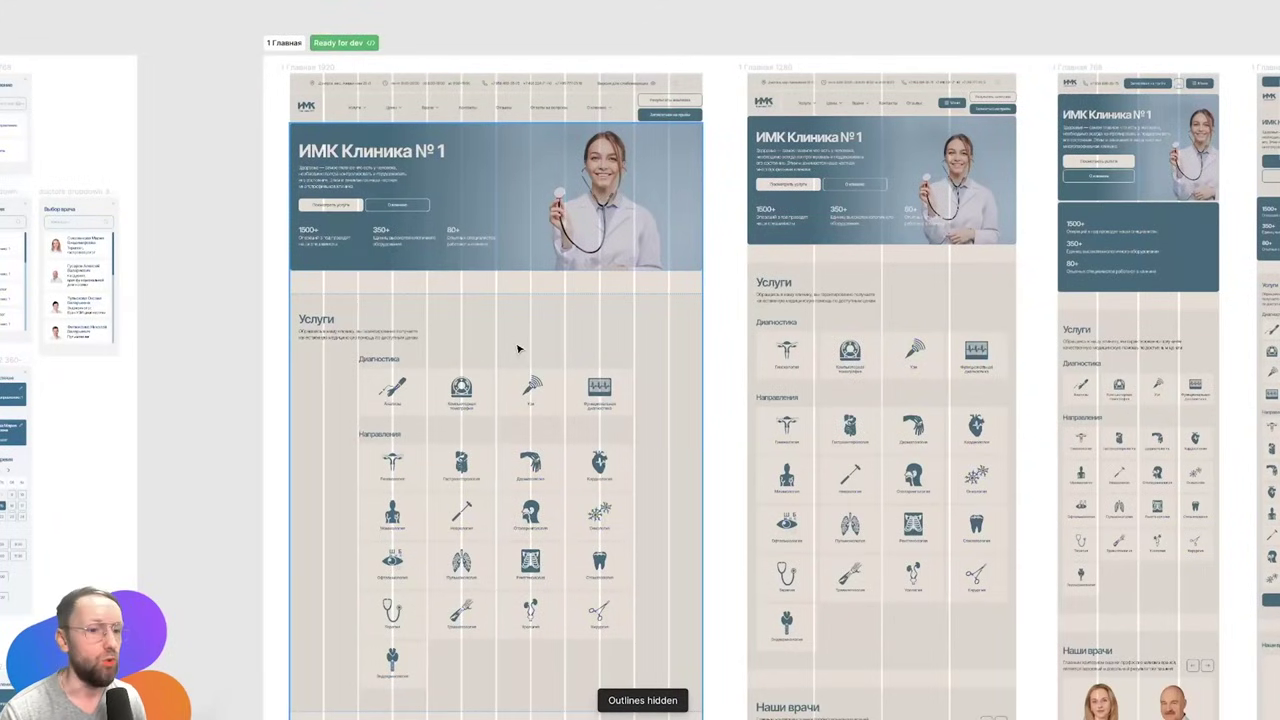
{"action": "key", "text": "ctrl+shift+4"}
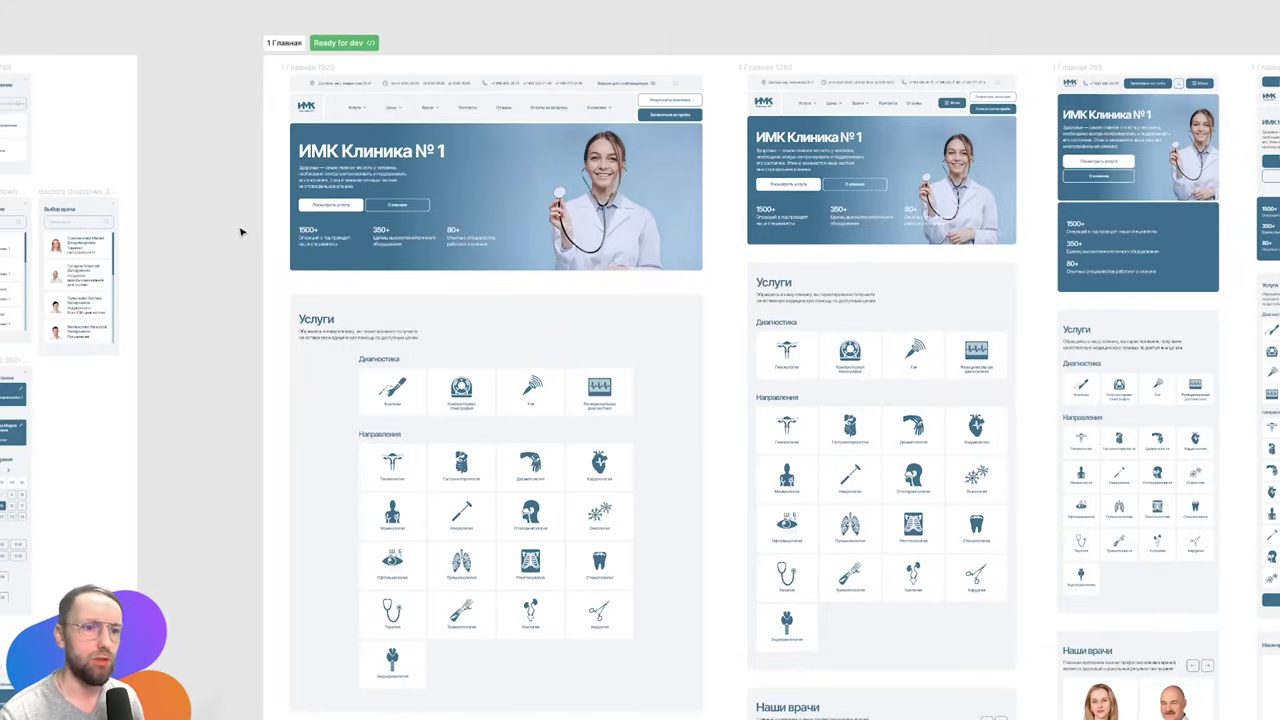
Pan across the page frames, flick wireframe outlines on and off, then show layout grids
{"action": "scroll", "coordinate": [240, 232], "scroll_direction": "down", "scroll_amount": 5}
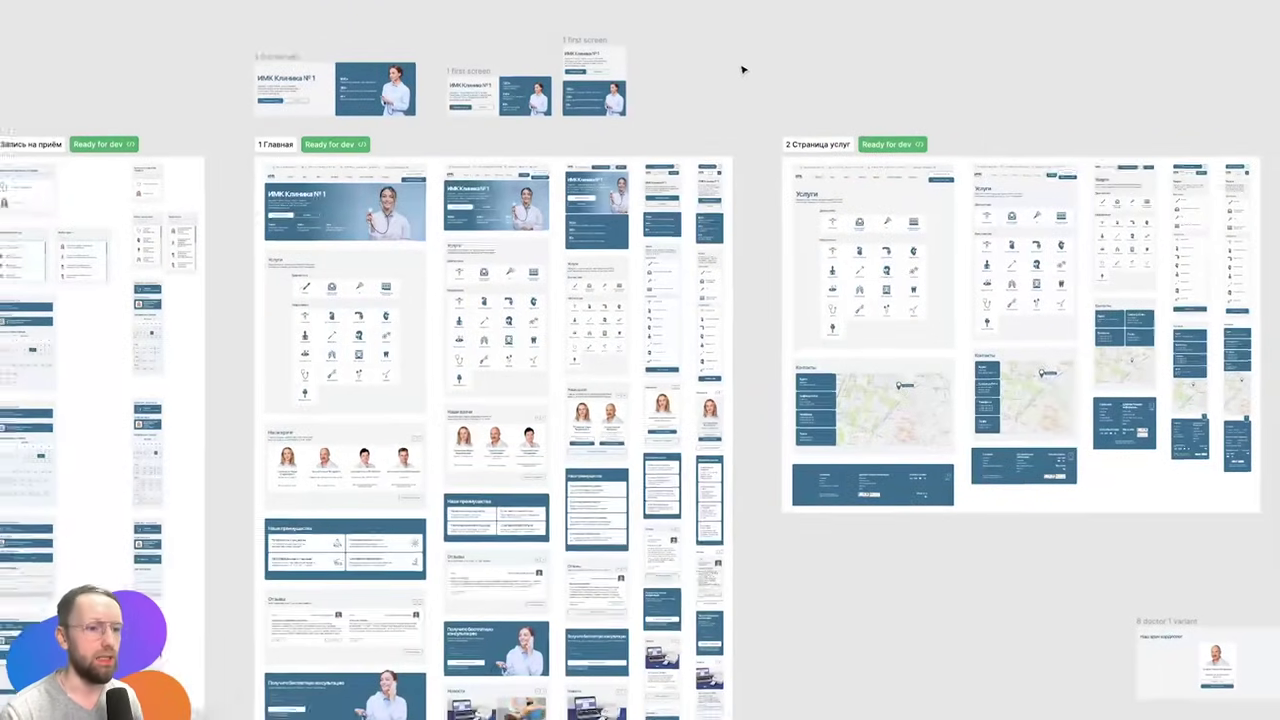
{"action": "scroll", "coordinate": [742, 70], "scroll_direction": "down", "scroll_amount": 3}
{"action": "scroll", "coordinate": [880, 69], "scroll_direction": "right", "scroll_amount": 5}
{"action": "scroll", "coordinate": [586, 91], "scroll_direction": "right", "scroll_amount": 5}
{"action": "scroll", "coordinate": [480, 97], "scroll_direction": "up", "scroll_amount": 3}
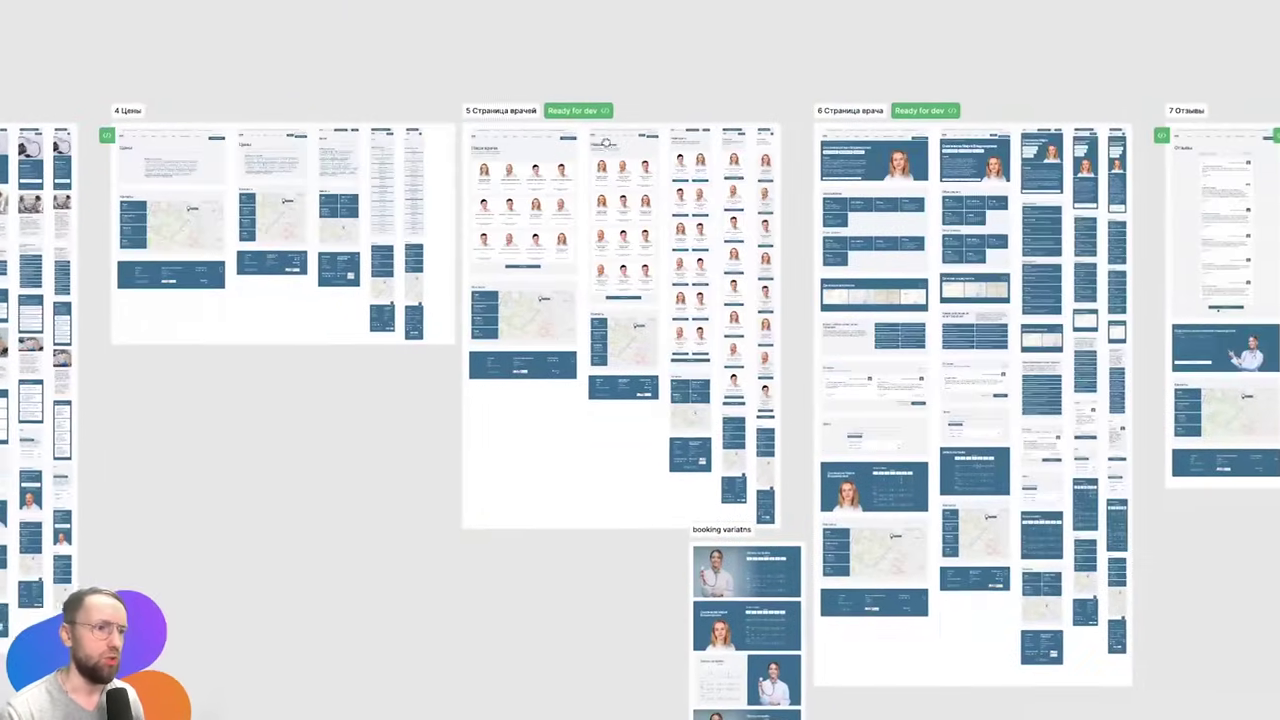
{"action": "scroll", "coordinate": [606, 144], "scroll_direction": "right", "scroll_amount": 5}
{"action": "key", "text": "ctrl+y"}
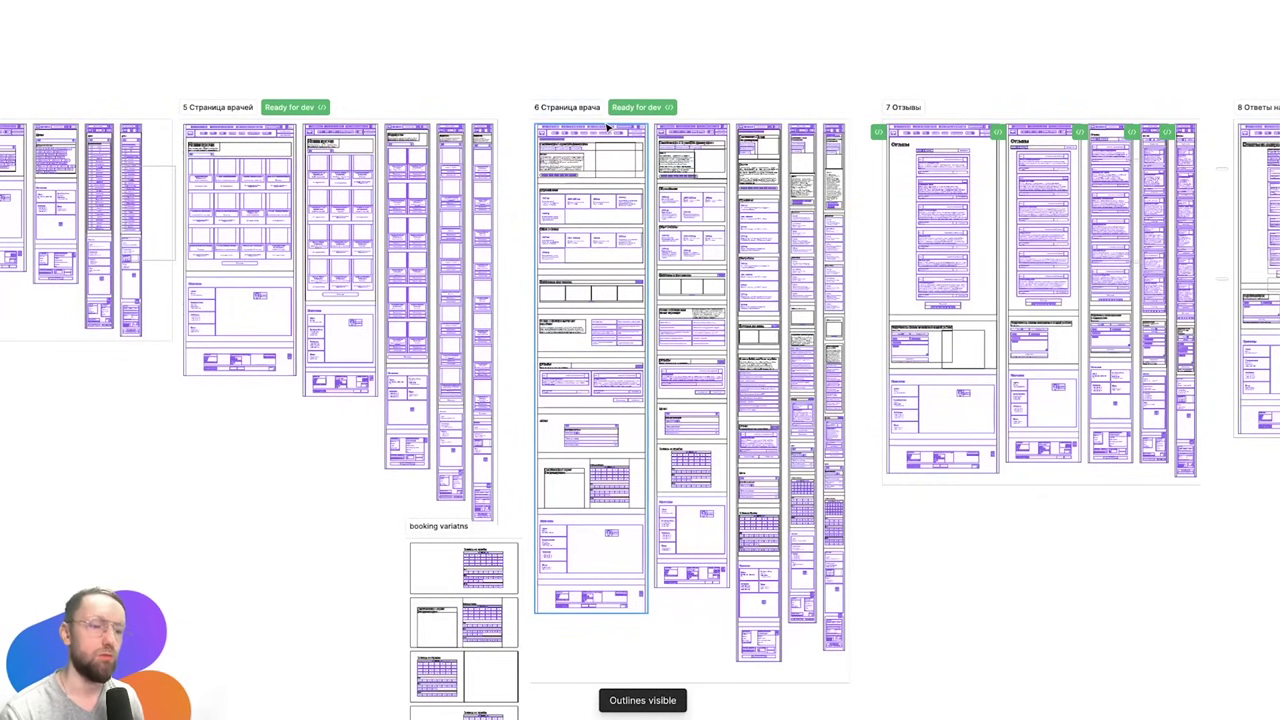
{"action": "scroll", "coordinate": [430, 75], "scroll_direction": "down", "scroll_amount": 3}
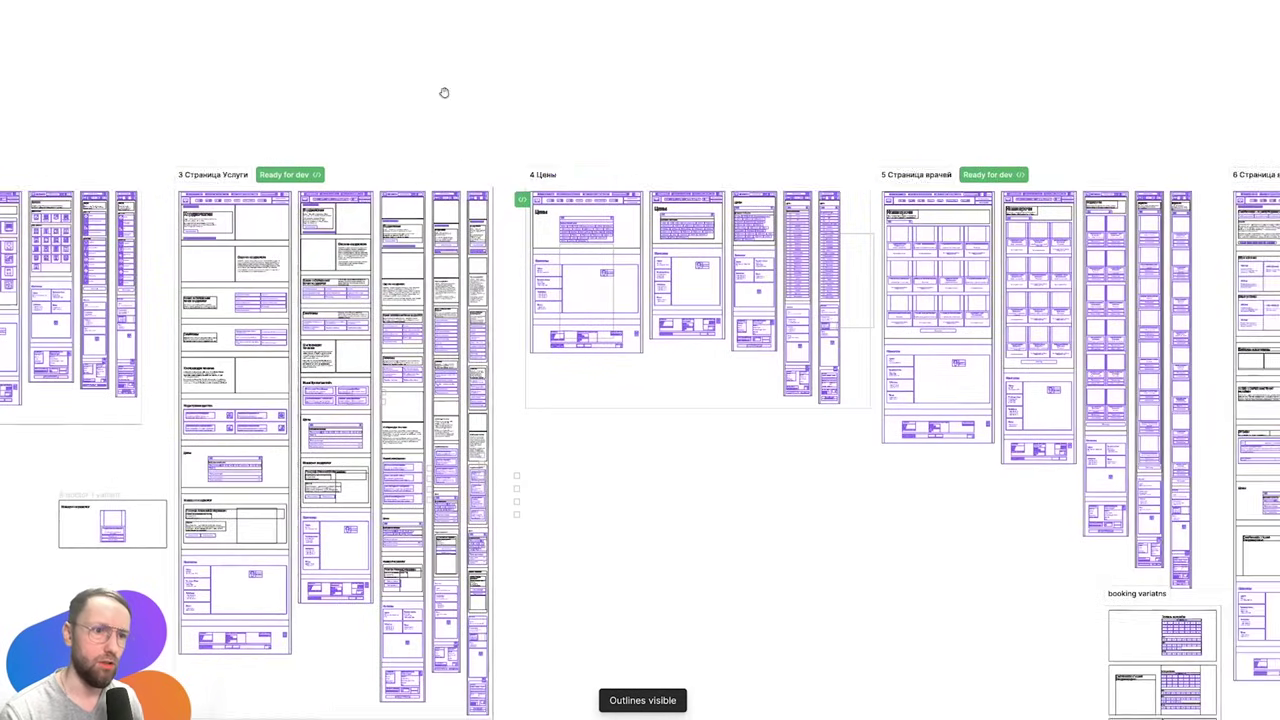
{"action": "scroll", "coordinate": [857, 143], "scroll_direction": "left", "scroll_amount": 5}
{"action": "key", "text": "ctrl+y"}
{"action": "scroll", "coordinate": [827, 120], "scroll_direction": "up", "scroll_amount": 2}
{"action": "key", "text": "ctrl+shift+4"}
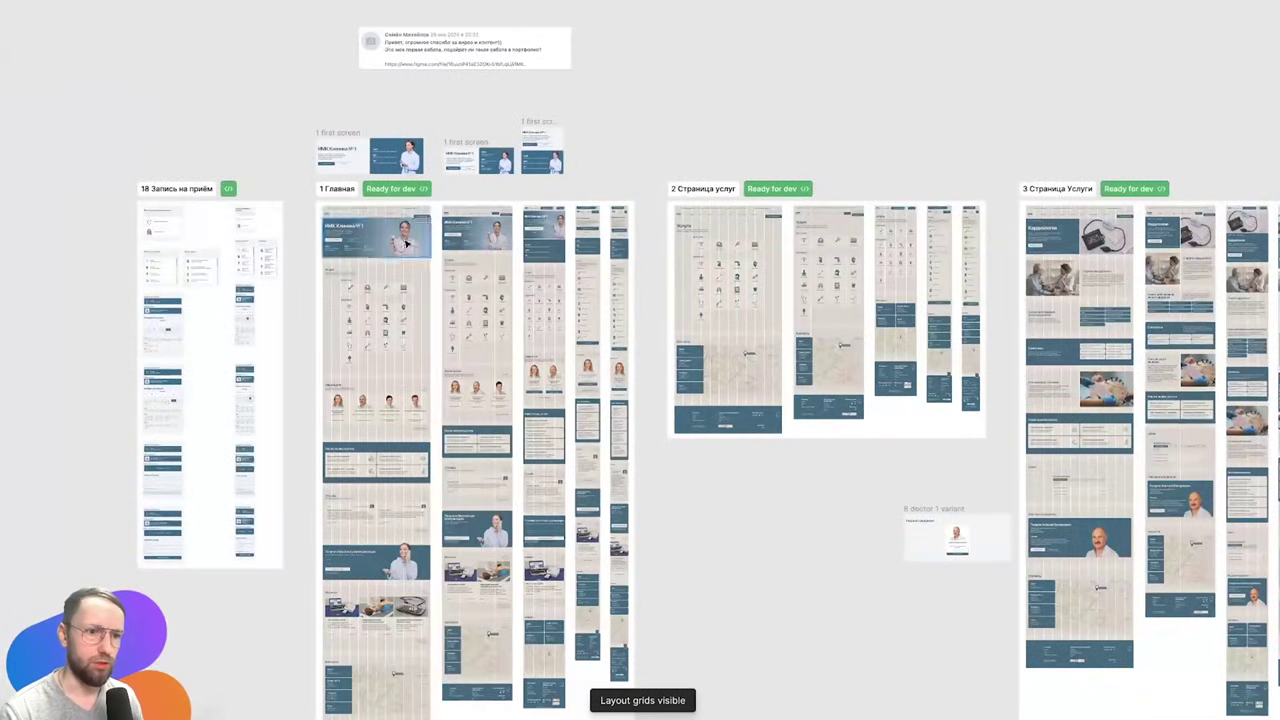
Zoom to the 1 Главная hero and sketch a mark below its buttons
{"action": "scroll", "coordinate": [365, 300], "scroll_direction": "up", "scroll_amount": 5}
{"action": "scroll", "coordinate": [400, 524], "scroll_direction": "up", "scroll_amount": 3}
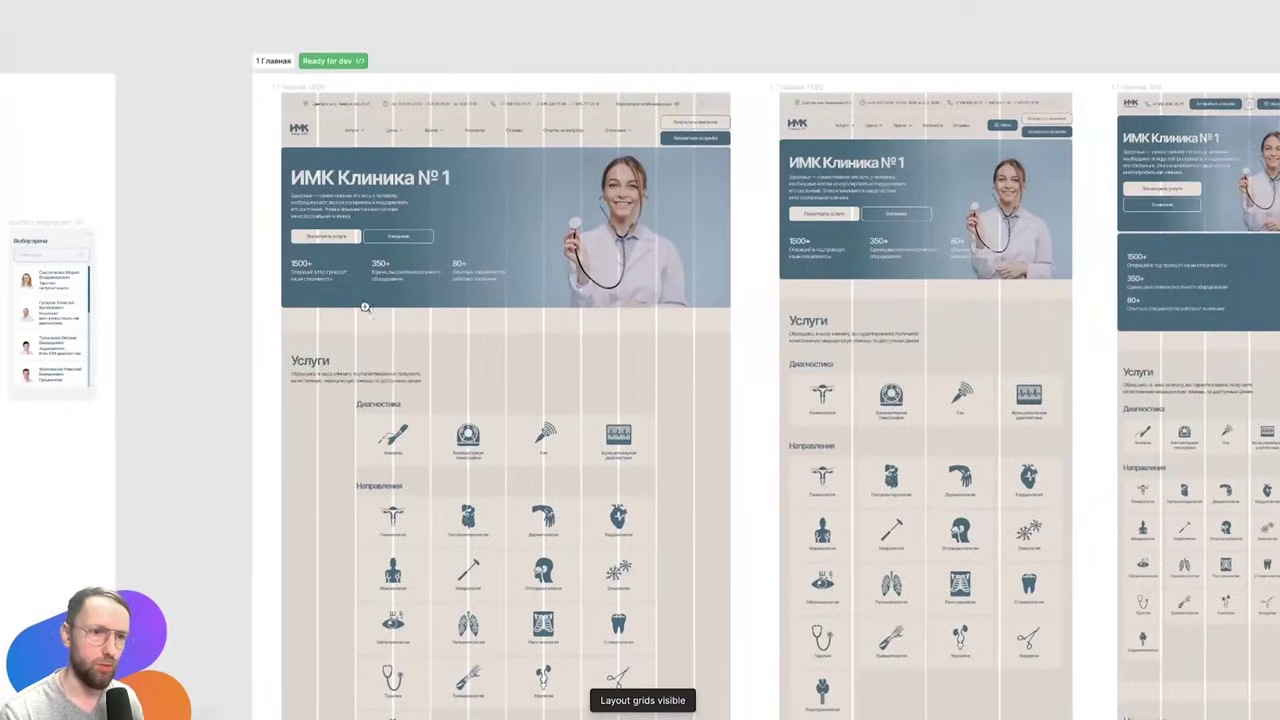
{"action": "scroll", "coordinate": [365, 209], "scroll_direction": "up", "scroll_amount": 3}
{"action": "scroll", "coordinate": [368, 207], "scroll_direction": "up", "scroll_amount": 2}
{"action": "left_click_drag", "start_coordinate": [370, 213], "coordinate": [376, 243]}
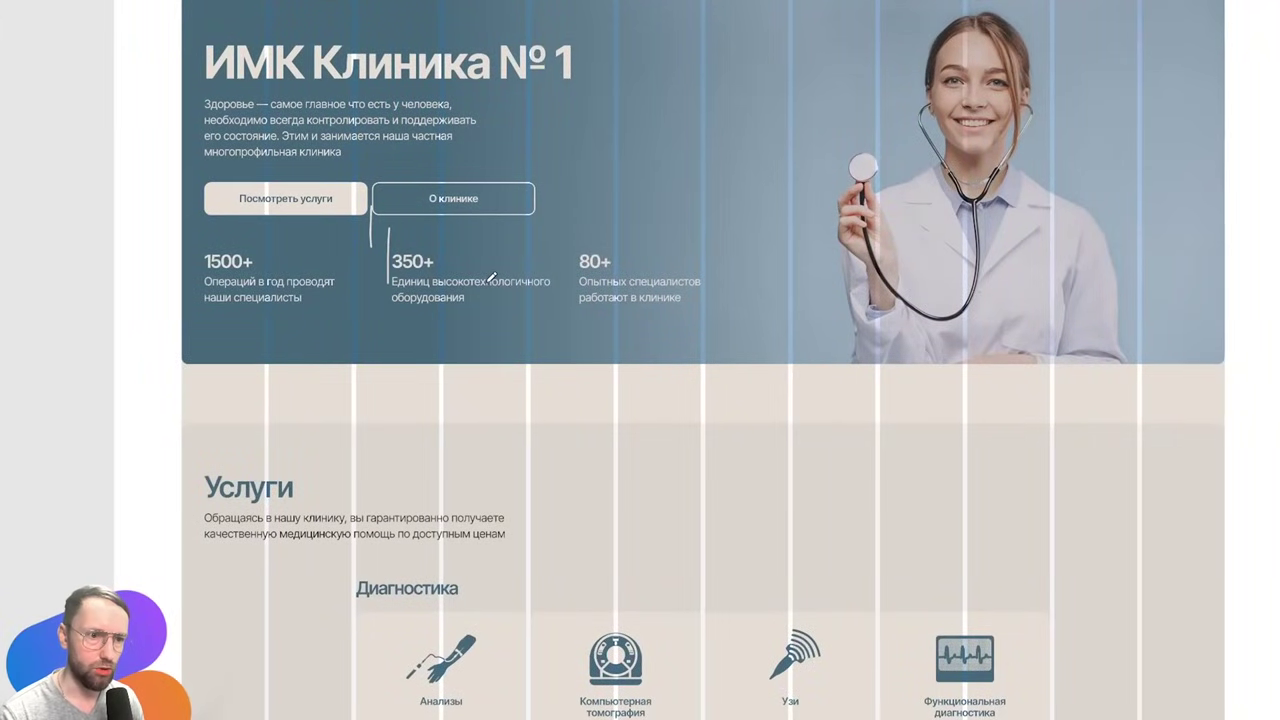
{"action": "scroll", "coordinate": [490, 276], "scroll_direction": "down", "scroll_amount": 3}
{"action": "scroll", "coordinate": [490, 276], "scroll_direction": "down", "scroll_amount": 5}
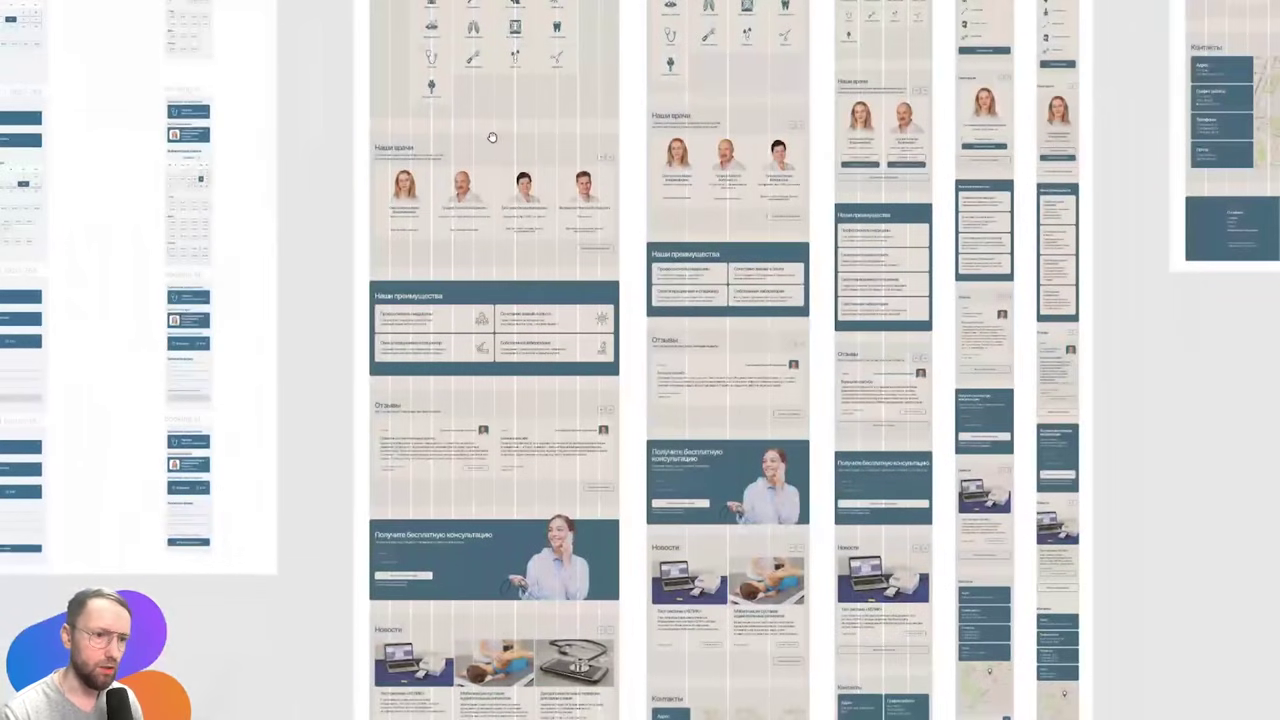
{"action": "scroll", "coordinate": [481, 253], "scroll_direction": "up", "scroll_amount": 5}
{"action": "scroll", "coordinate": [490, 180], "scroll_direction": "up", "scroll_amount": 2}
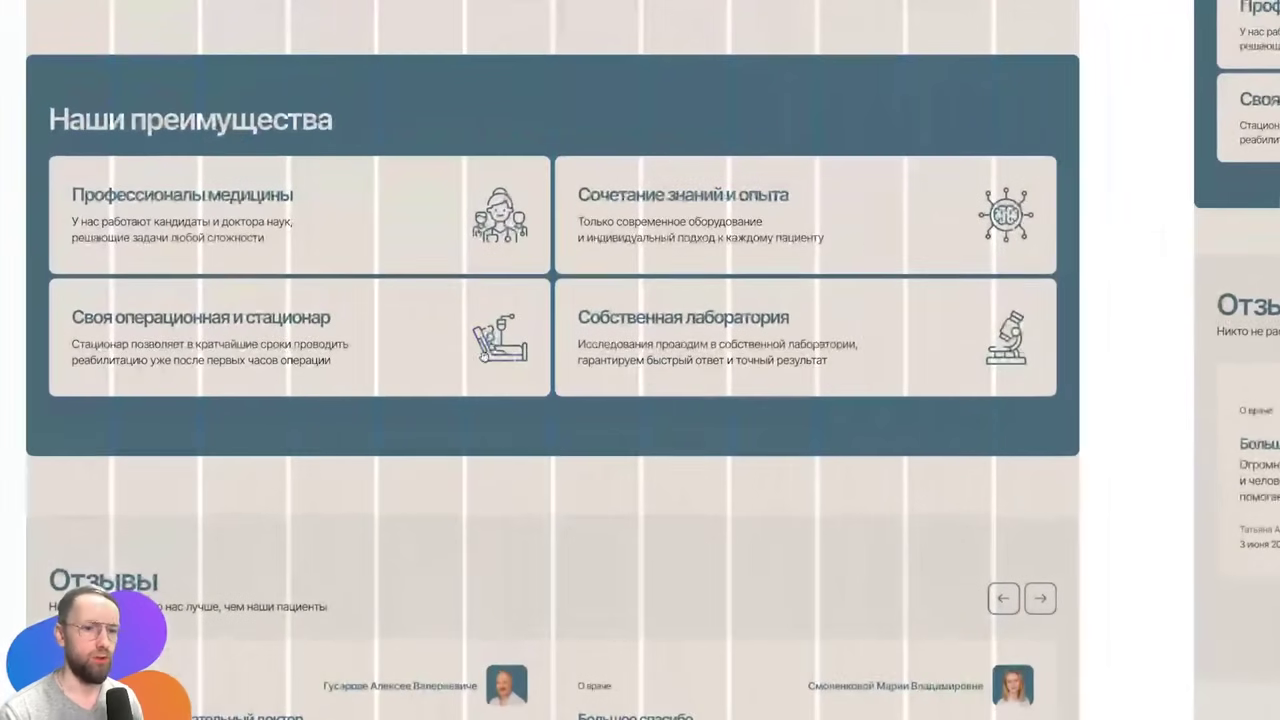
Scroll down the homepage and sketch marks across a mid-page section
{"action": "scroll", "coordinate": [499, 106], "scroll_direction": "down", "scroll_amount": 3}
{"action": "scroll", "coordinate": [499, 106], "scroll_direction": "down", "scroll_amount": 3}
{"action": "scroll", "coordinate": [443, 414], "scroll_direction": "down", "scroll_amount": 3}
{"action": "scroll", "coordinate": [443, 414], "scroll_direction": "left", "scroll_amount": 2}
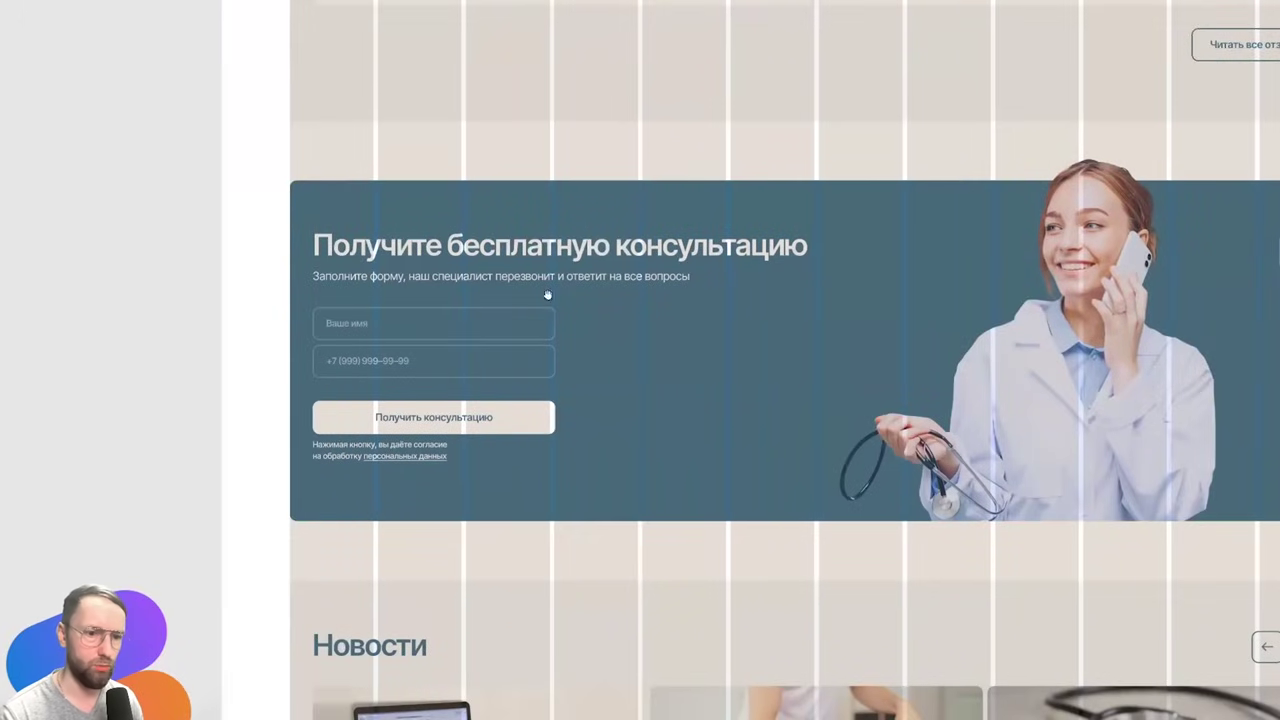
{"action": "scroll", "coordinate": [496, 281], "scroll_direction": "down", "scroll_amount": 1}
{"action": "scroll", "coordinate": [496, 281], "scroll_direction": "down", "scroll_amount": 1}
{"action": "scroll", "coordinate": [251, 314], "scroll_direction": "right", "scroll_amount": 3}
{"action": "scroll", "coordinate": [251, 314], "scroll_direction": "down", "scroll_amount": 1}
{"action": "scroll", "coordinate": [391, 494], "scroll_direction": "down", "scroll_amount": 2}
{"action": "scroll", "coordinate": [391, 494], "scroll_direction": "left", "scroll_amount": 1}
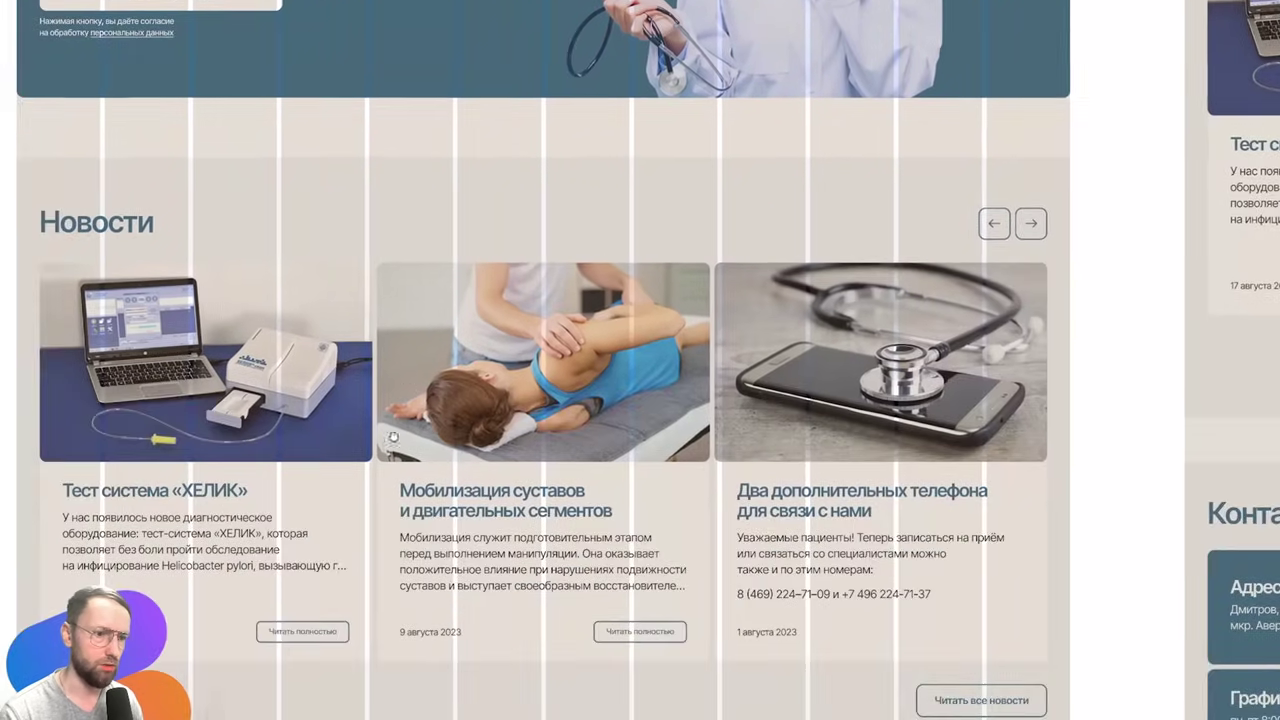
{"action": "scroll", "coordinate": [391, 494], "scroll_direction": "down", "scroll_amount": 3}
{"action": "scroll", "coordinate": [391, 494], "scroll_direction": "left", "scroll_amount": 1}
{"action": "left_click_drag", "start_coordinate": [76, 493], "coordinate": [197, 507]}
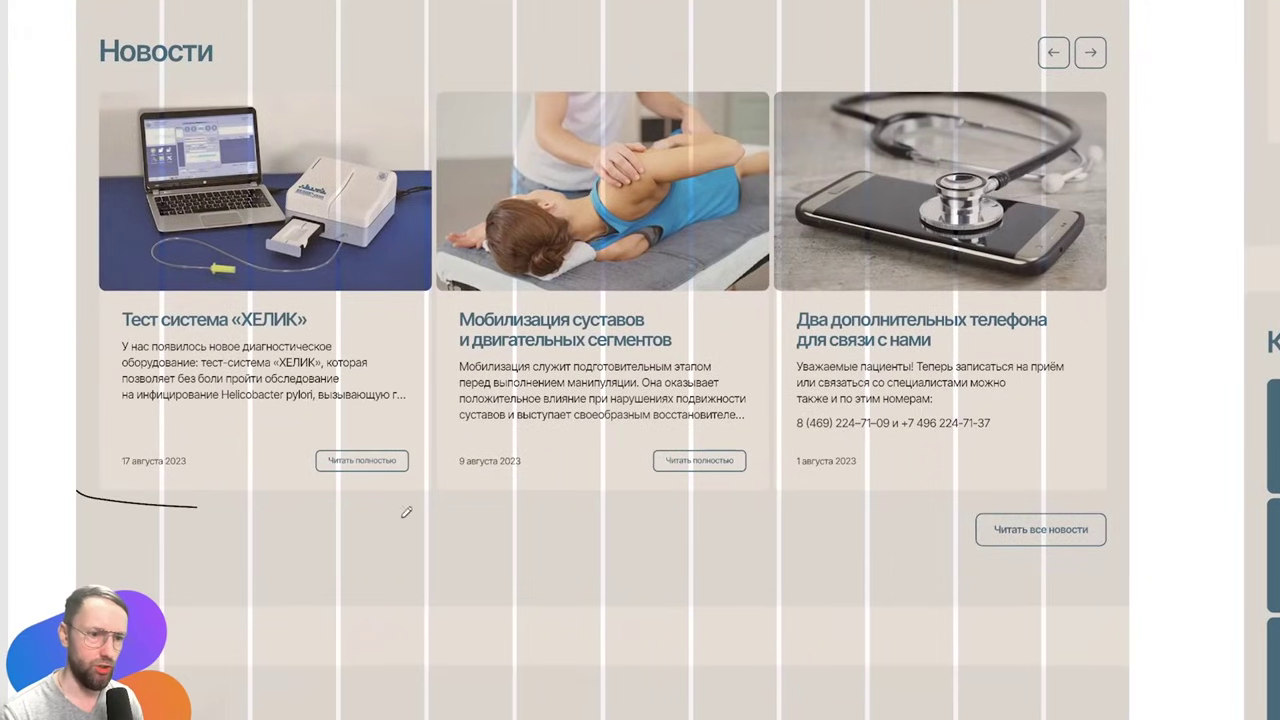
{"action": "left_click_drag", "start_coordinate": [390, 517], "coordinate": [446, 513]}
{"action": "left_click_drag", "start_coordinate": [557, 497], "coordinate": [797, 509]}
Underline the area below the Посмотреть всех врачей button with temporary annotation marks
{"action": "scroll", "coordinate": [1150, 480], "scroll_direction": "down", "scroll_amount": 3}
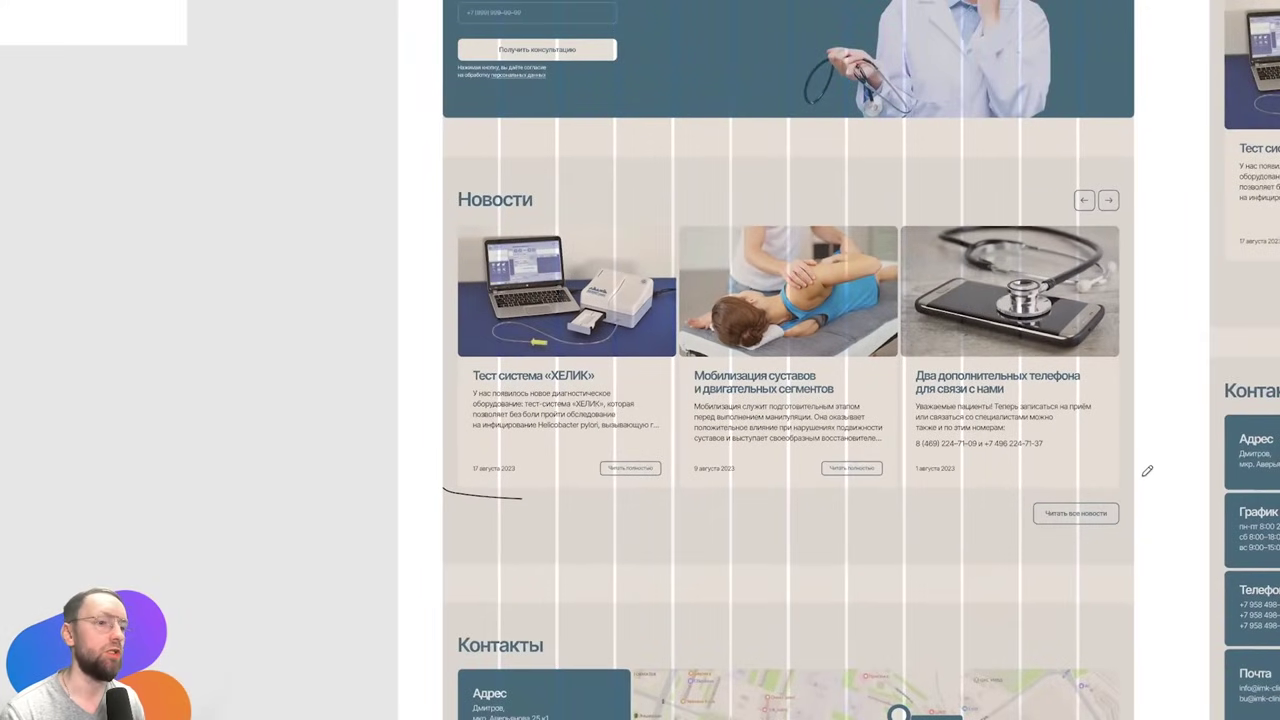
{"action": "scroll", "coordinate": [717, 134], "scroll_direction": "up", "scroll_amount": 5}
{"action": "scroll", "coordinate": [717, 134], "scroll_direction": "right", "scroll_amount": 1}
{"action": "scroll", "coordinate": [741, 313], "scroll_direction": "up", "scroll_amount": 1}
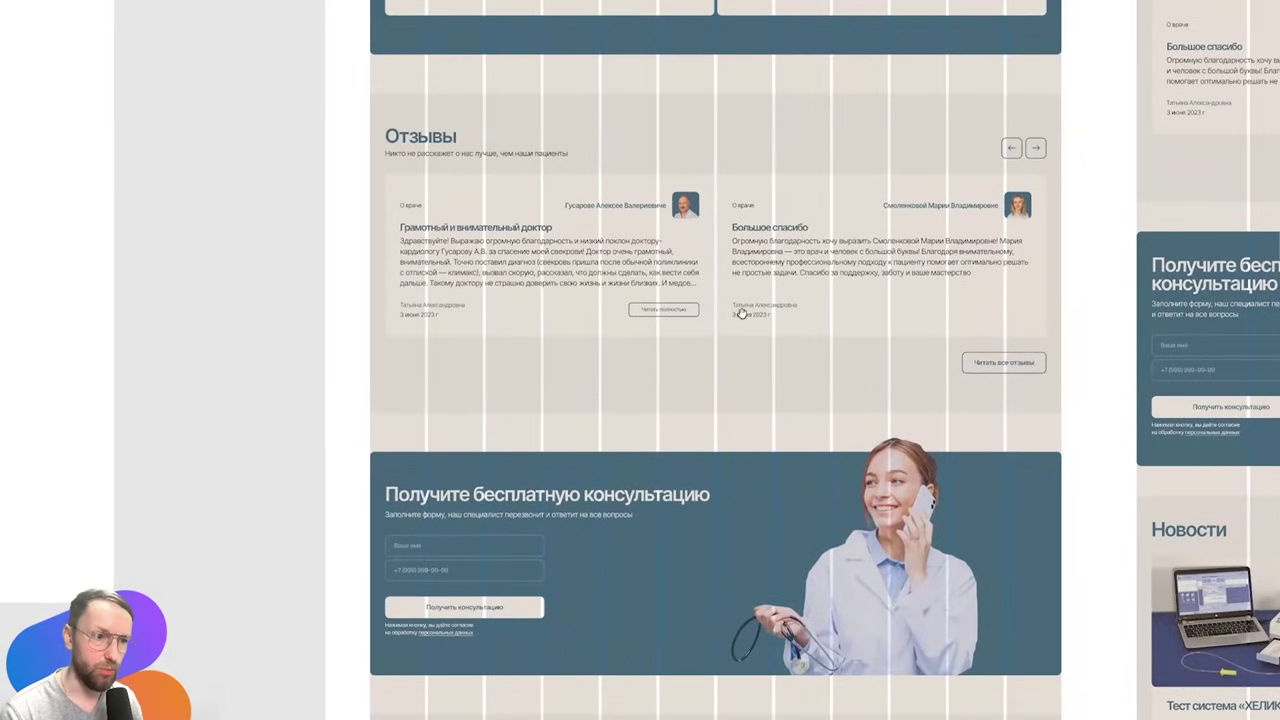
{"action": "scroll", "coordinate": [676, 106], "scroll_direction": "up", "scroll_amount": 4}
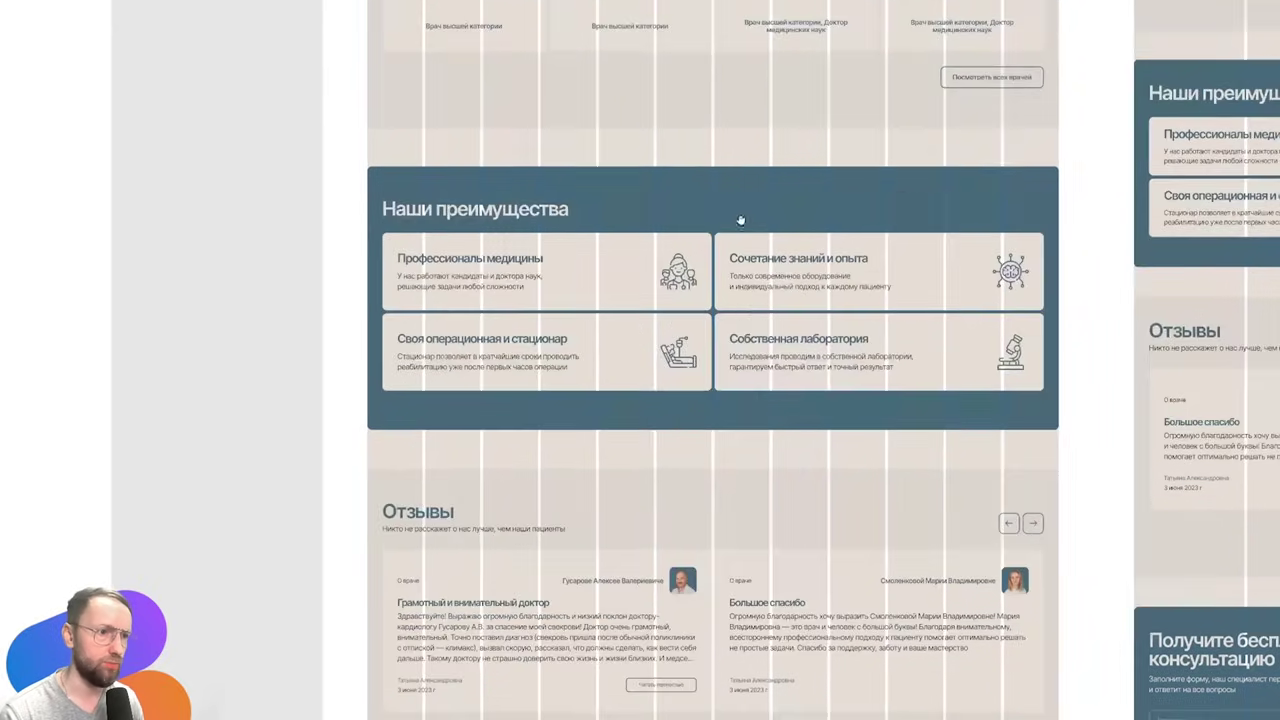
{"action": "scroll", "coordinate": [709, 393], "scroll_direction": "up", "scroll_amount": 3}
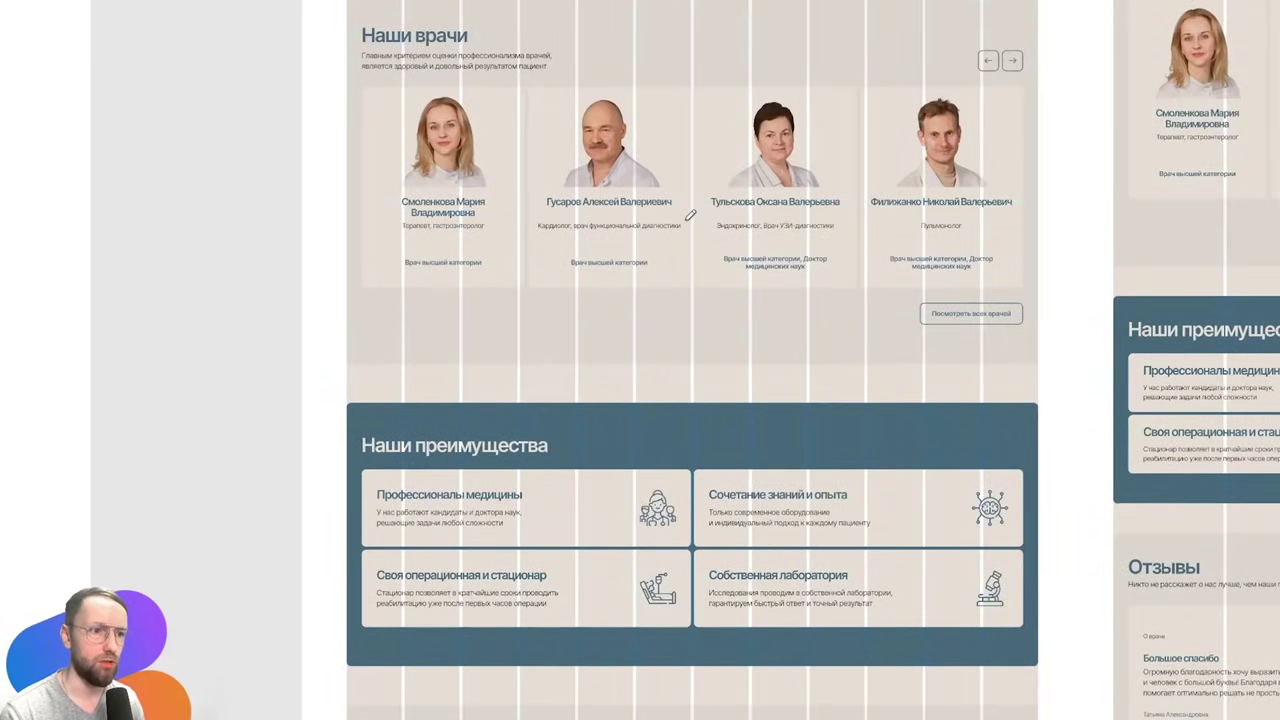
{"action": "scroll", "coordinate": [678, 220], "scroll_direction": "up", "scroll_amount": 4}
{"action": "scroll", "coordinate": [678, 220], "scroll_direction": "up", "scroll_amount": 3}
{"action": "scroll", "coordinate": [640, 231], "scroll_direction": "up", "scroll_amount": 3}
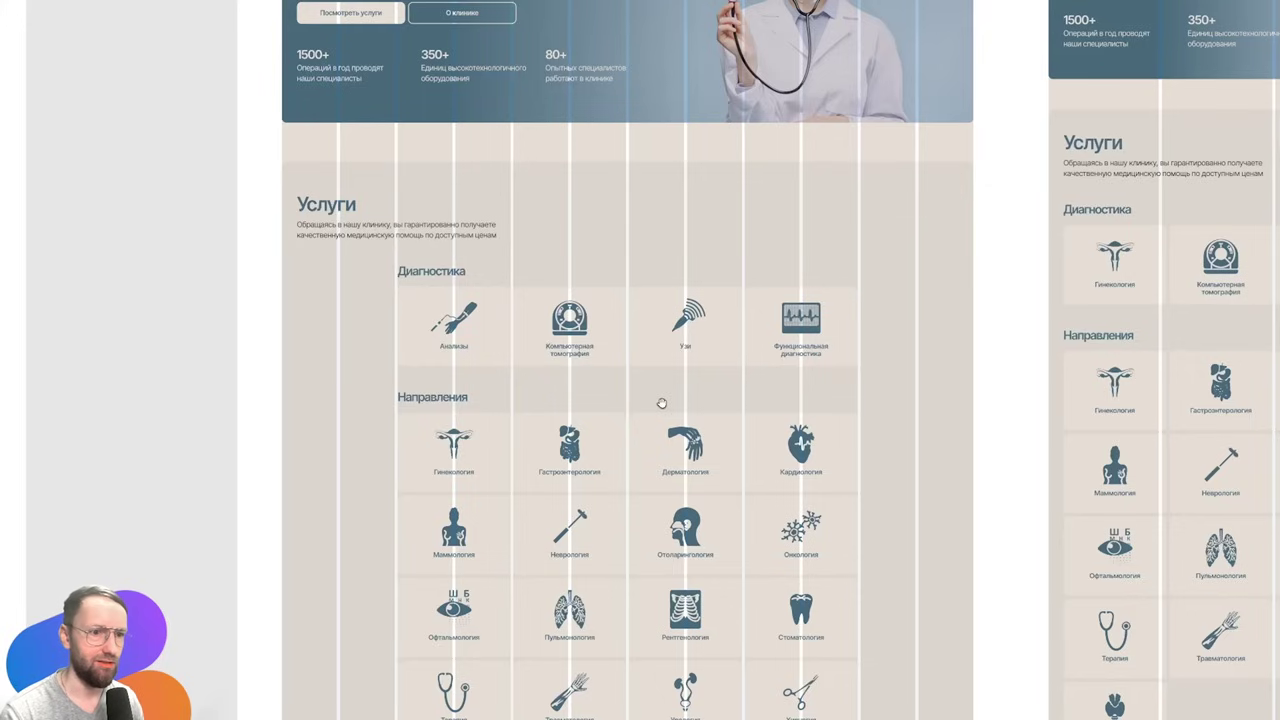
{"action": "scroll", "coordinate": [610, 320], "scroll_direction": "up", "scroll_amount": 1}
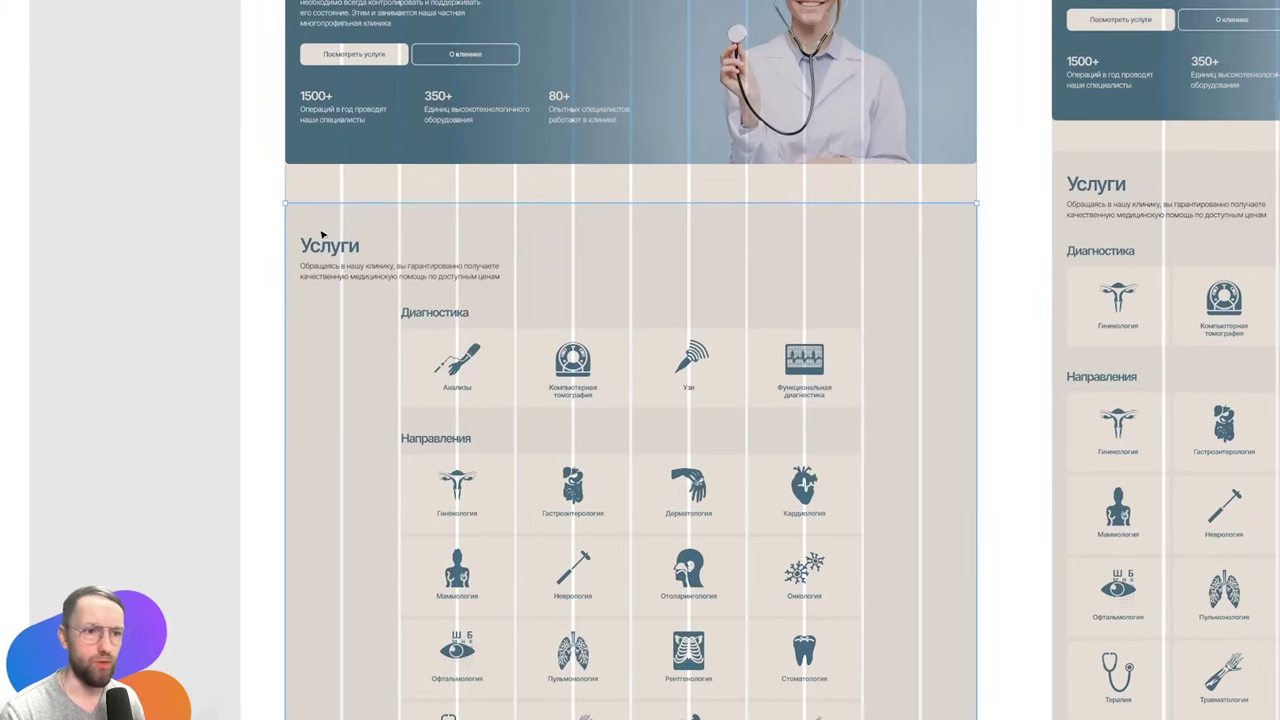
{"action": "key", "text": "shift+p"}
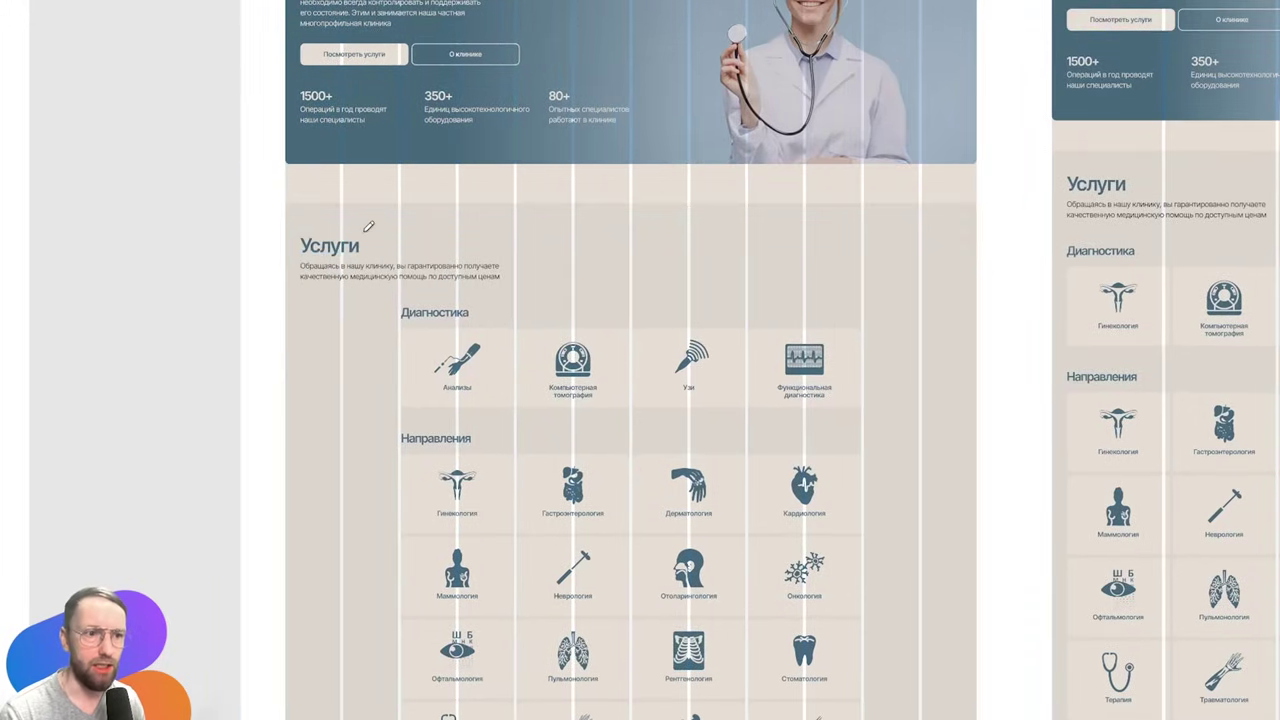
{"action": "scroll", "coordinate": [345, 200], "scroll_direction": "down", "scroll_amount": 5}
{"action": "scroll", "coordinate": [300, 300], "scroll_direction": "down", "scroll_amount": 2}
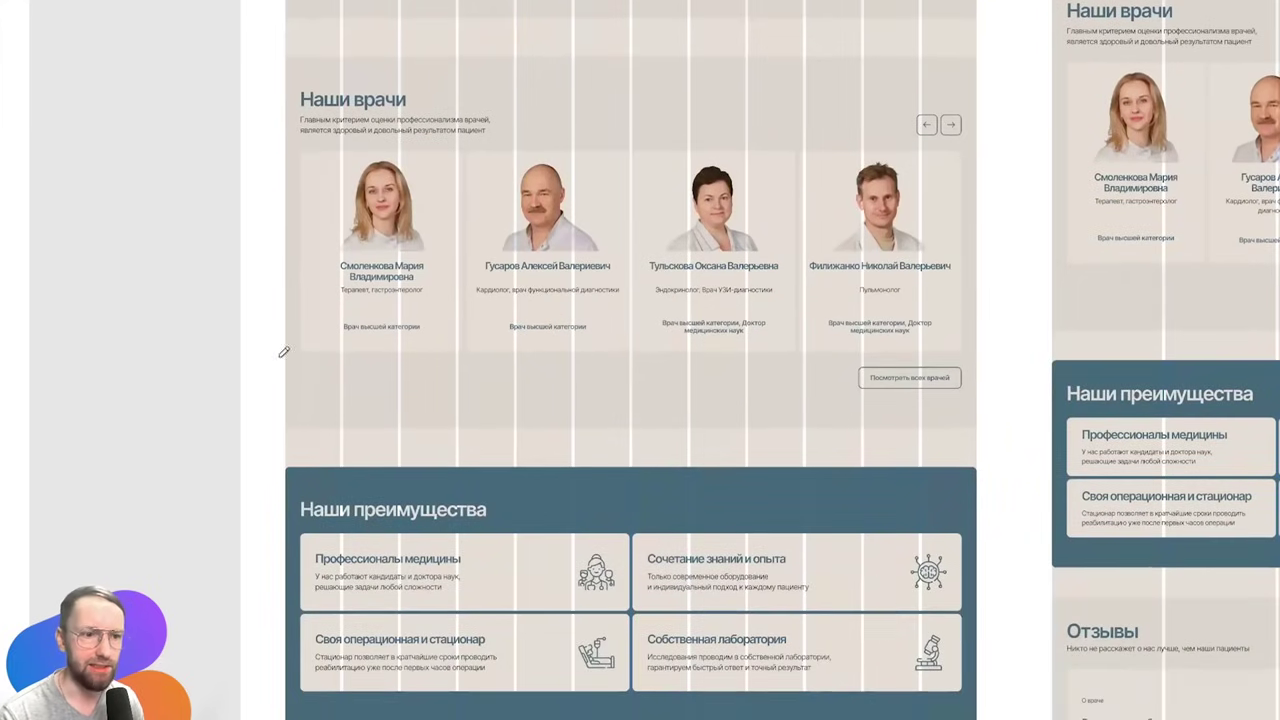
{"action": "mouse_move", "coordinate": [288, 356]}
{"action": "left_mouse_down"}
{"action": "mouse_move", "coordinate": [618, 398]}
{"action": "mouse_move", "coordinate": [683, 379]}
{"action": "left_mouse_up"}
{"action": "left_click_drag", "start_coordinate": [808, 388], "coordinate": [962, 395]}
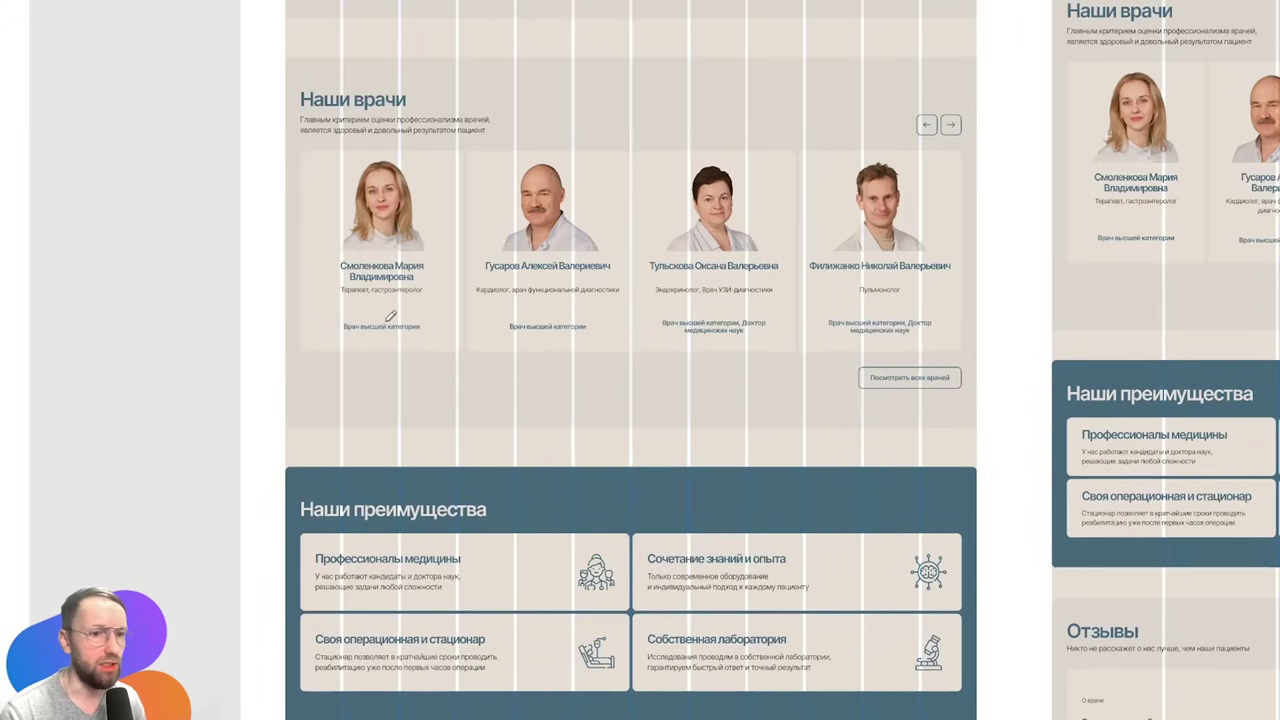
{"action": "key", "text": "Escape"}
Move down through Отзывы and mark the consultation form's button area
{"action": "left_click_drag", "start_coordinate": [591, 515], "coordinate": [591, 331]}
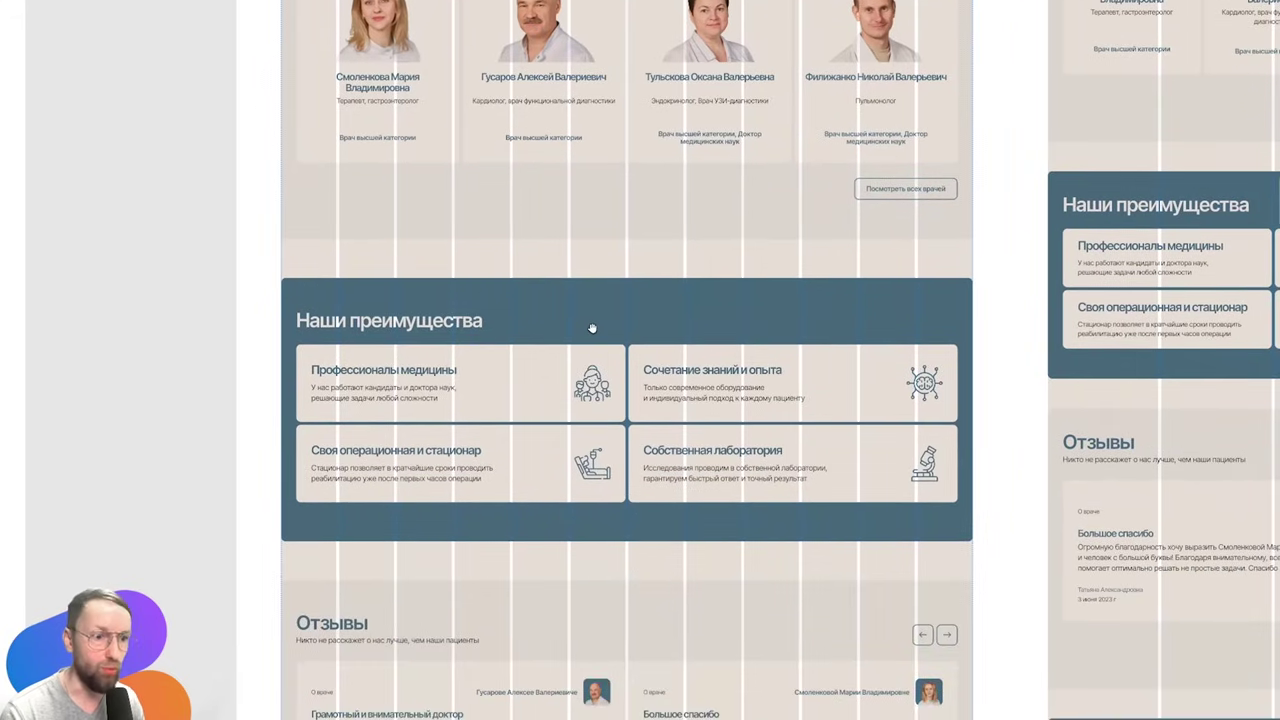
{"action": "scroll", "coordinate": [354, 460], "scroll_direction": "down", "scroll_amount": 2}
{"action": "scroll", "coordinate": [403, 434], "scroll_direction": "down", "scroll_amount": 5}
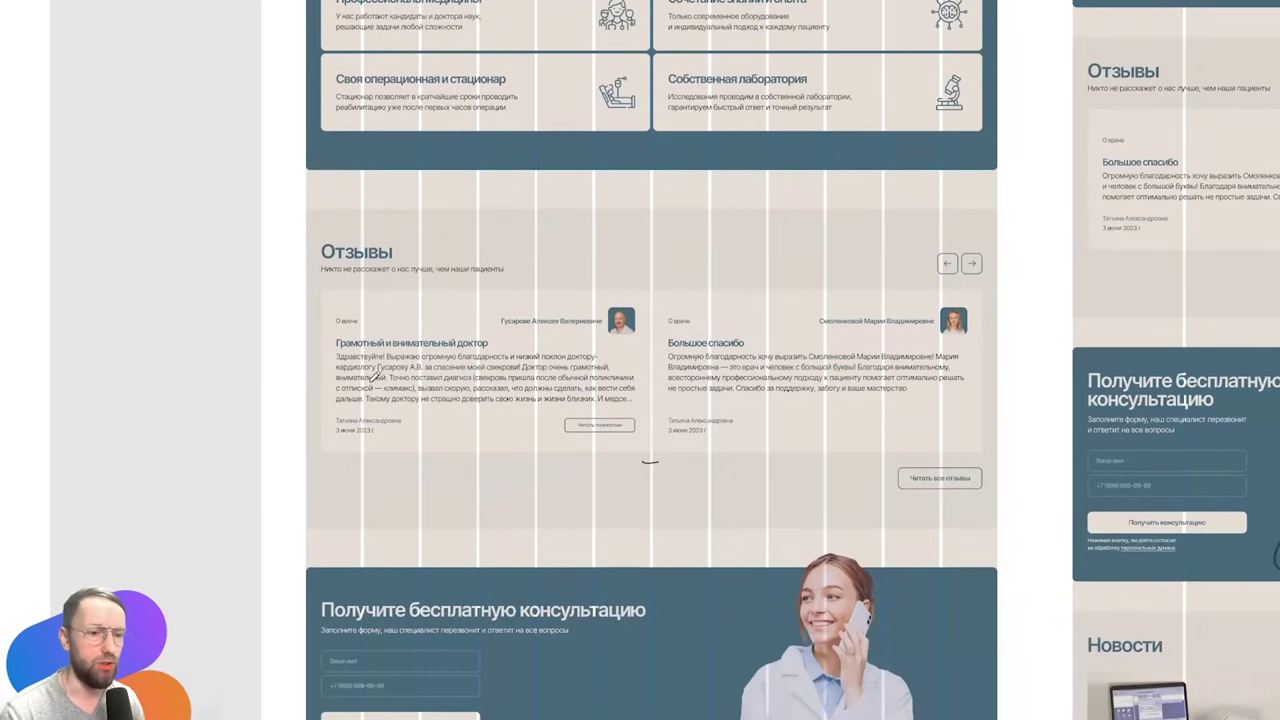
{"action": "left_click_drag", "start_coordinate": [282, 427], "coordinate": [420, 463]}
{"action": "scroll", "coordinate": [443, 480], "scroll_direction": "down", "scroll_amount": 5}
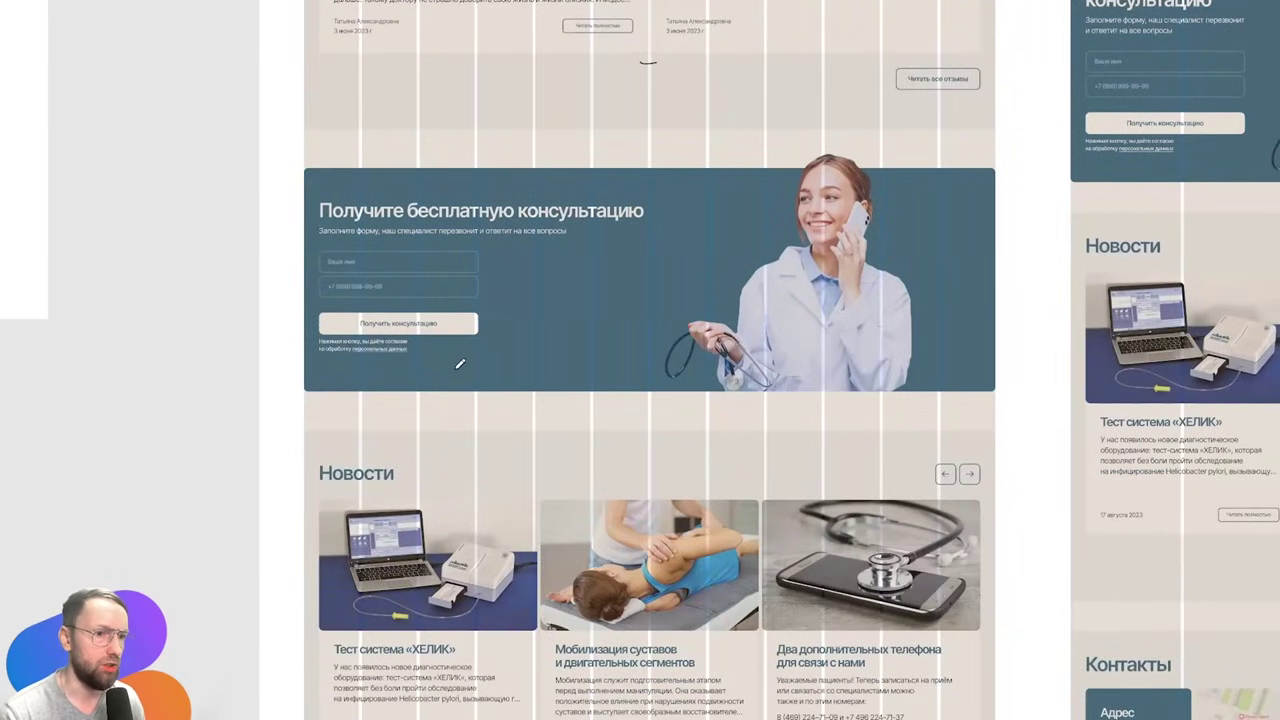
{"action": "left_click_drag", "start_coordinate": [292, 300], "coordinate": [508, 312]}
{"action": "scroll", "coordinate": [530, 330], "scroll_direction": "down", "scroll_amount": 5}
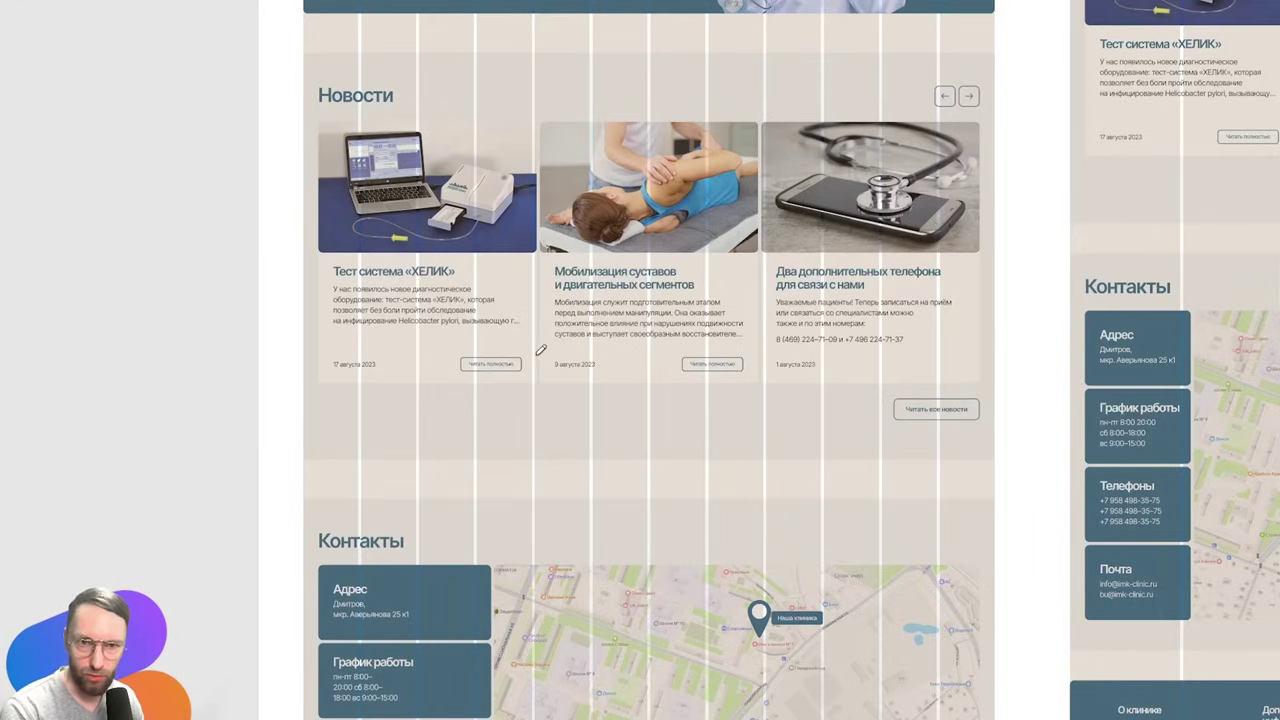
{"action": "scroll", "coordinate": [540, 350], "scroll_direction": "down", "scroll_amount": 5}
Bring the page boards into view, select the 1 Главная 1920 frame and restore the panels
{"action": "scroll", "coordinate": [468, 418], "scroll_direction": "up", "scroll_amount": 4}
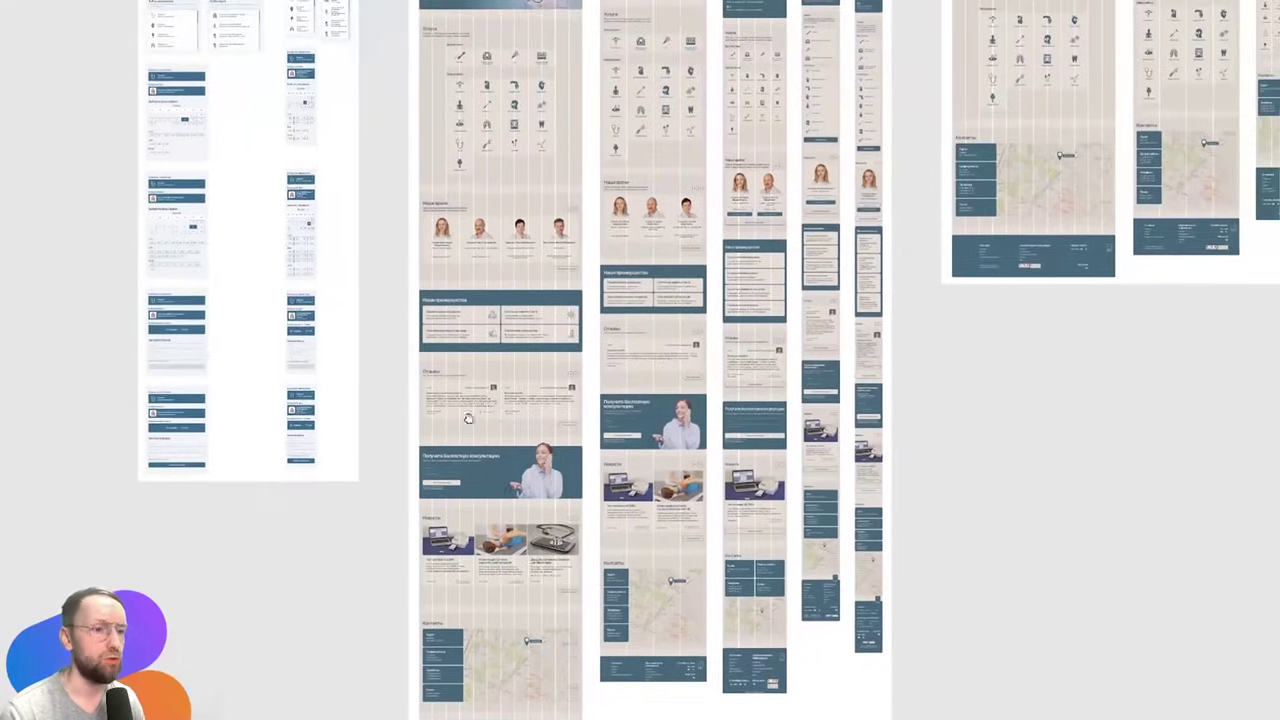
{"action": "scroll", "coordinate": [468, 418], "scroll_direction": "down", "scroll_amount": 5}
{"action": "left_click_drag", "start_coordinate": [403, 340], "coordinate": [897, 341]}
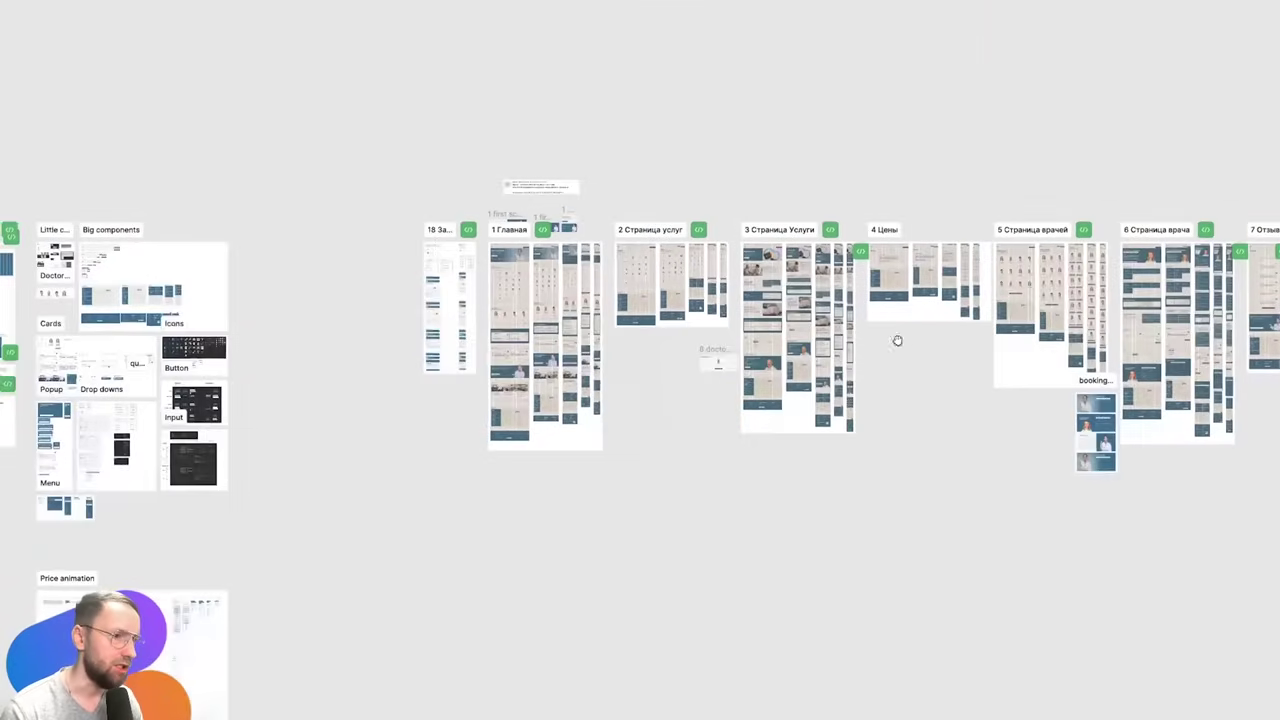
{"action": "scroll", "coordinate": [636, 330], "scroll_direction": "left", "scroll_amount": 5}
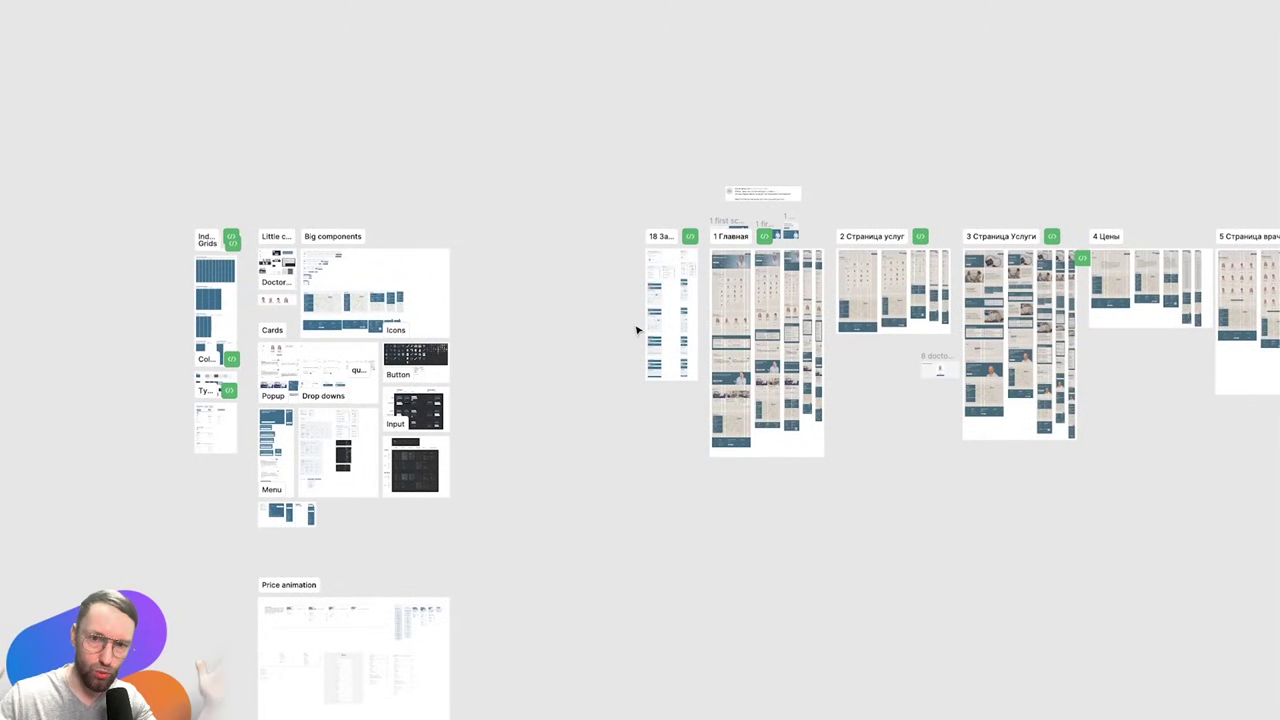
{"action": "scroll", "coordinate": [636, 330], "scroll_direction": "up", "scroll_amount": 2}
{"action": "scroll", "coordinate": [703, 228], "scroll_direction": "up", "scroll_amount": 5}
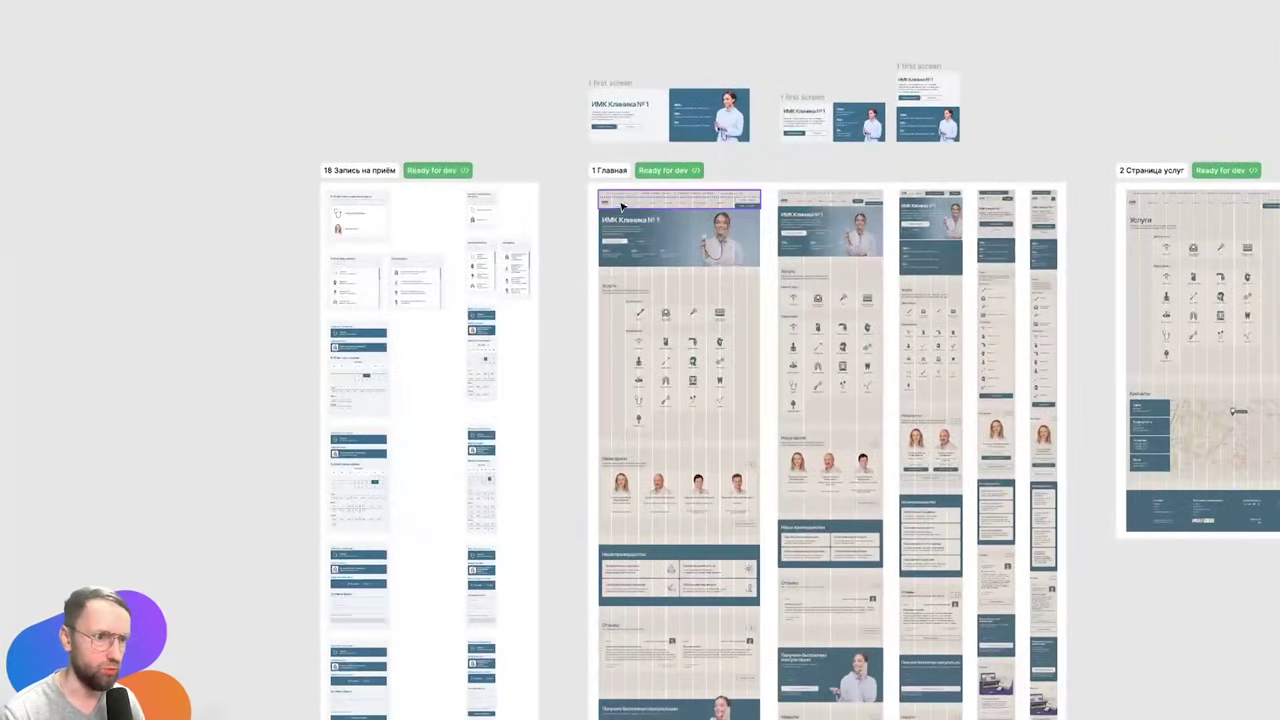
{"action": "scroll", "coordinate": [630, 225], "scroll_direction": "up", "scroll_amount": 5}
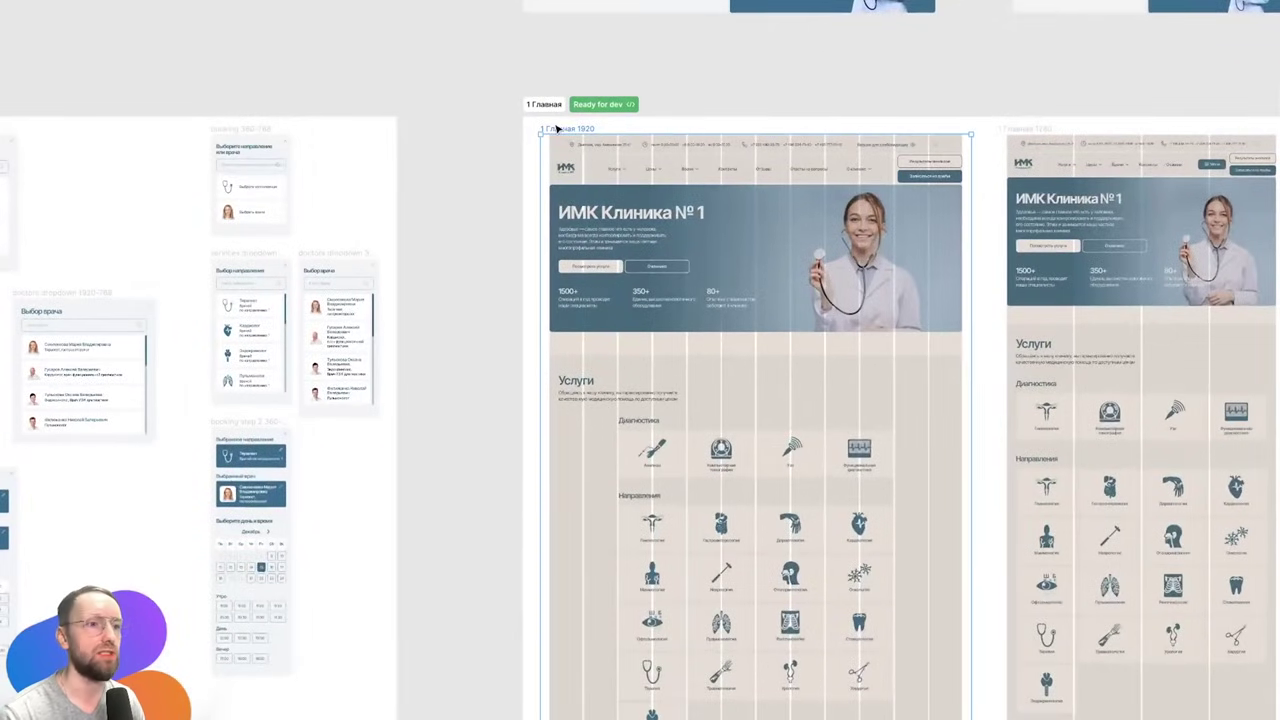
{"action": "left_click", "coordinate": [800, 200]}
{"action": "key", "text": "ctrl+backslash"}
Draw a vertical pencil line at the news cards' left edge, undoing the right-hand stroke
{"action": "scroll", "coordinate": [810, 207], "scroll_direction": "down", "scroll_amount": 3}
{"action": "scroll", "coordinate": [810, 207], "scroll_direction": "down", "scroll_amount": 5}
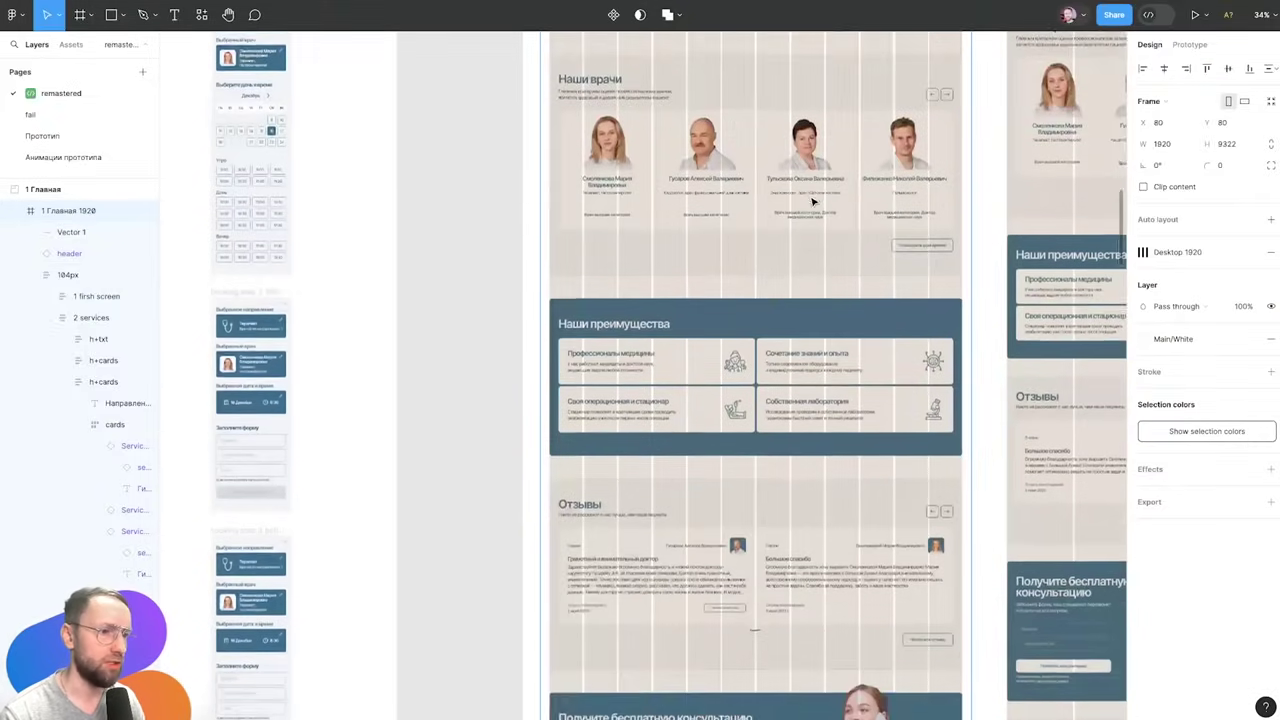
{"action": "scroll", "coordinate": [810, 207], "scroll_direction": "down", "scroll_amount": 8}
{"action": "scroll", "coordinate": [700, 280], "scroll_direction": "down", "scroll_amount": 4}
{"action": "key", "text": "shift+p"}
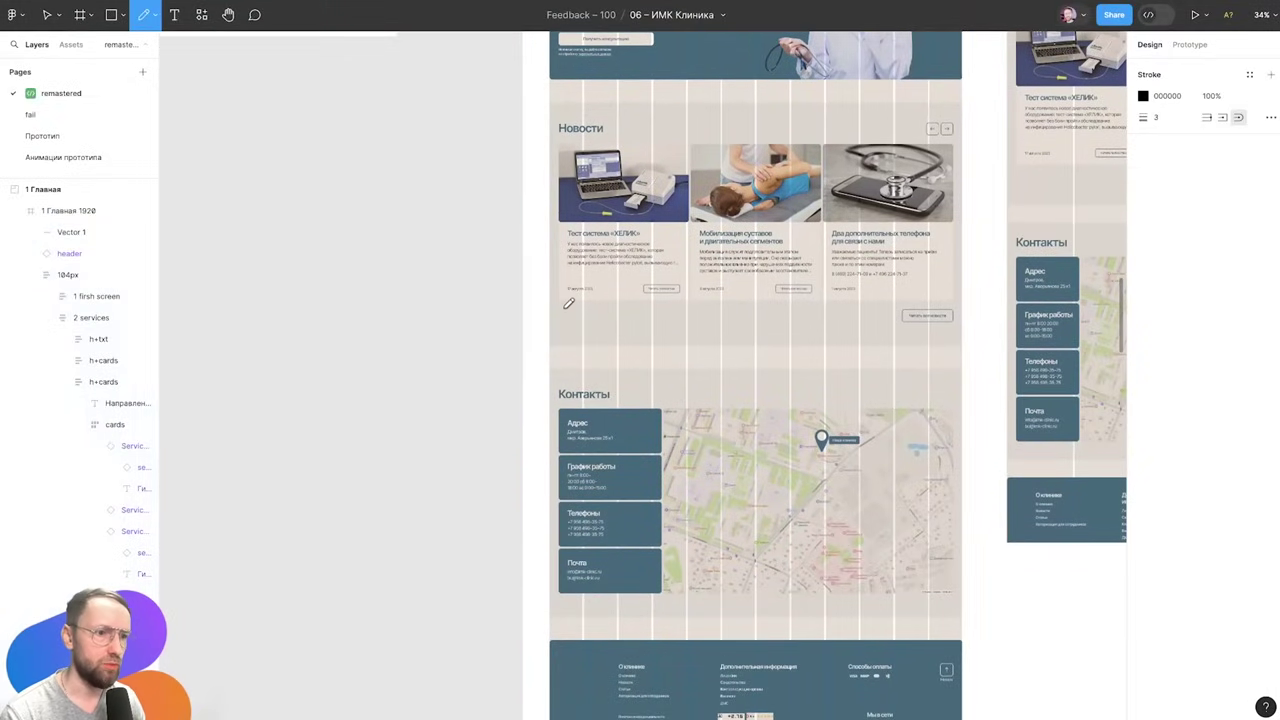
{"action": "left_click_drag", "start_coordinate": [561, 290], "coordinate": [557, 335]}
{"action": "left_click_drag", "start_coordinate": [954, 295], "coordinate": [956, 320]}
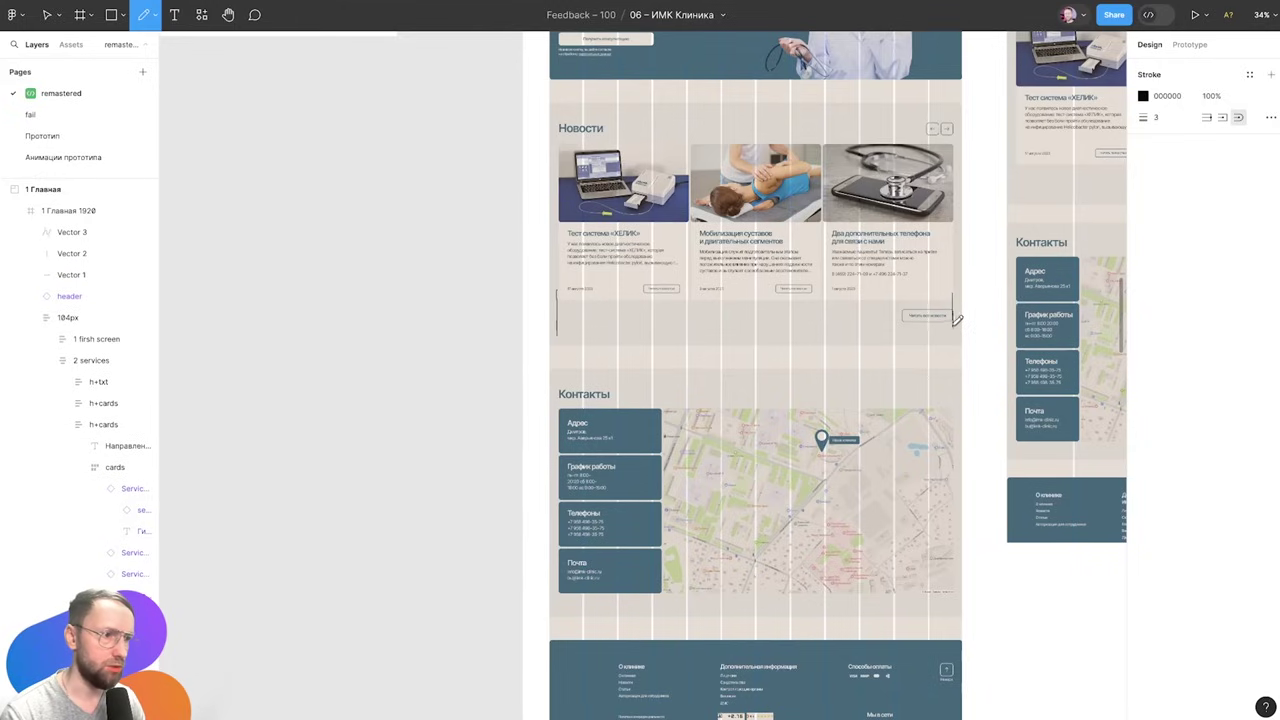
{"action": "key", "text": "ctrl+z"}
{"action": "key", "text": "Escape"}
Open the 1 Главная 1920 frame's column grid settings and nudge the width from 146px toward 140px
{"action": "left_click", "coordinate": [649, 331]}
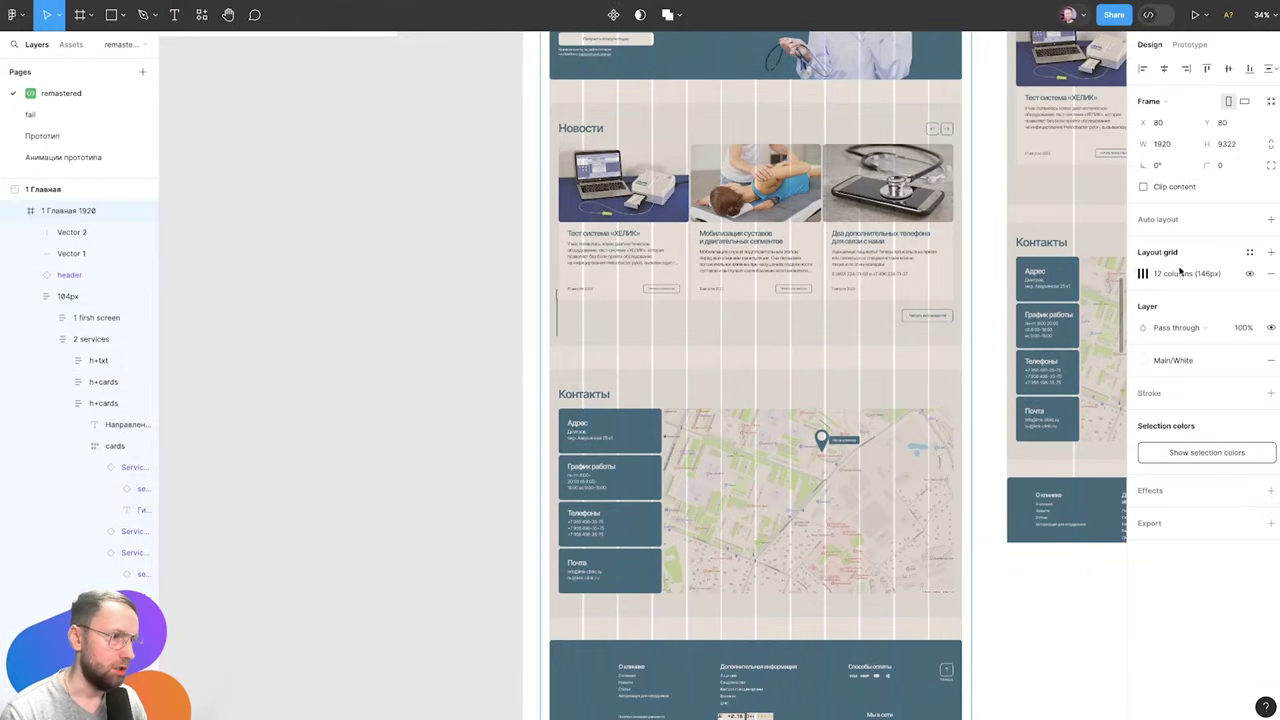
{"action": "left_click", "coordinate": [1143, 273]}
{"action": "key", "text": "Down"}
{"action": "key", "text": "Down"}
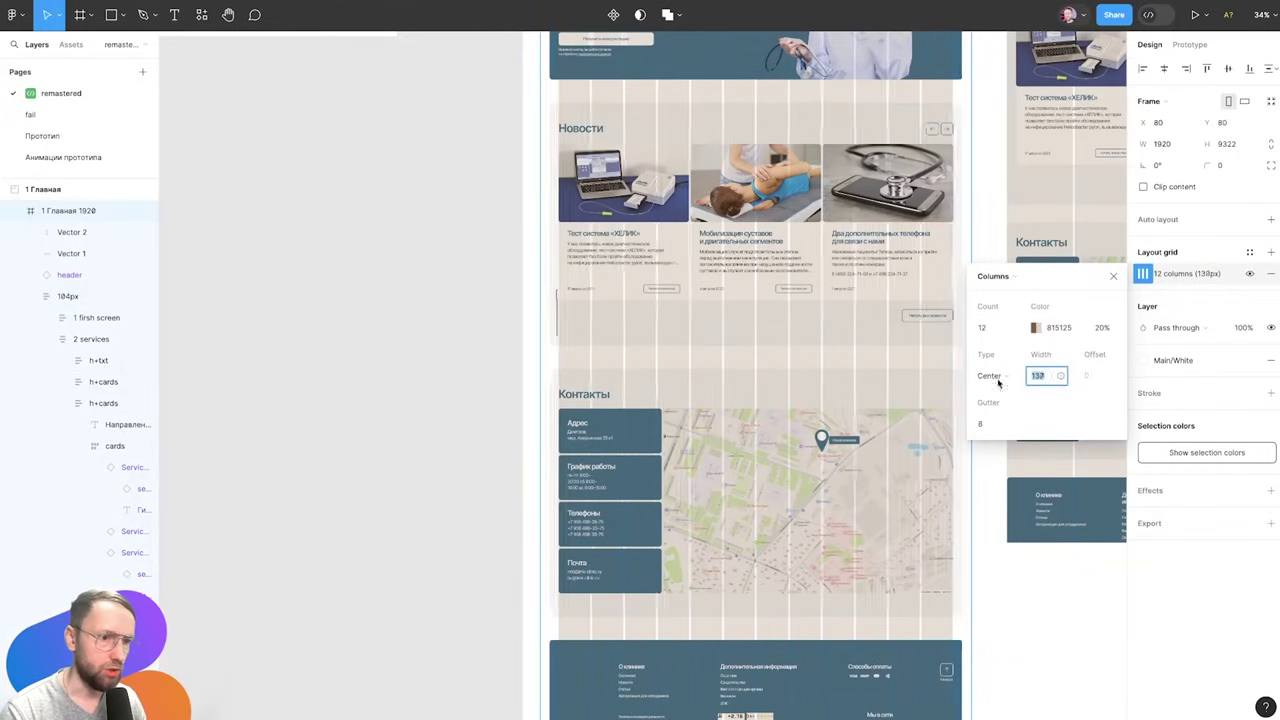
{"action": "key", "text": "Down"}
{"action": "key", "text": "Down"}
{"action": "key", "text": "Down"}
{"action": "key", "text": "Down"}
{"action": "key", "text": "Down"}
{"action": "key", "text": "Up"}
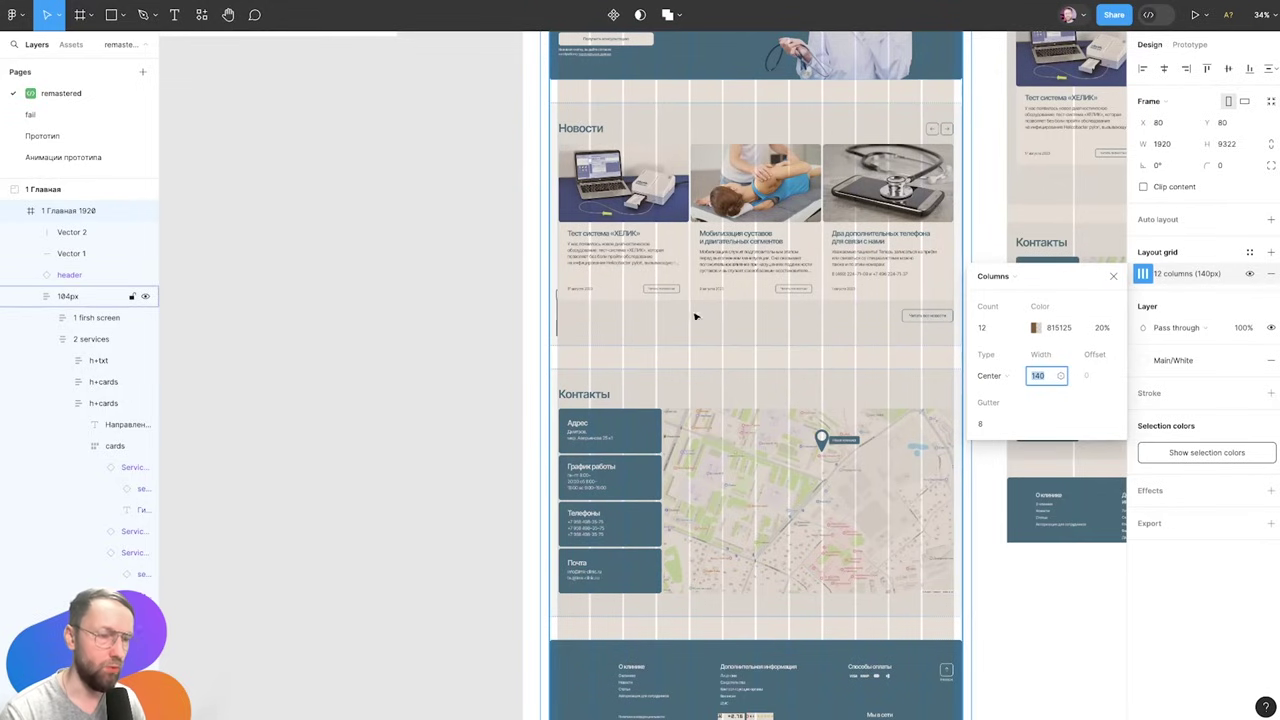
{"action": "scroll", "coordinate": [818, 297], "scroll_direction": "up", "scroll_amount": 3}
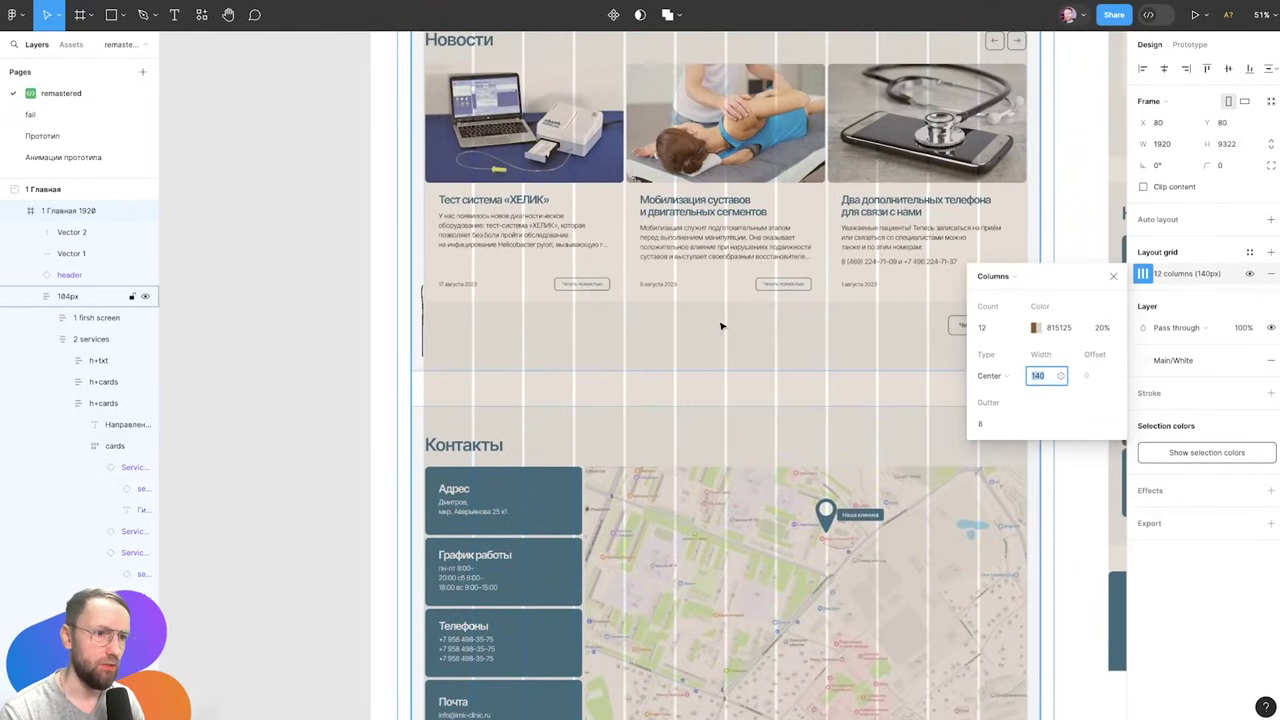
{"action": "scroll", "coordinate": [425, 295], "scroll_direction": "up", "scroll_amount": 5}
Settle the grid column width at 139px, then deselect the frame
{"action": "key", "text": "Down"}
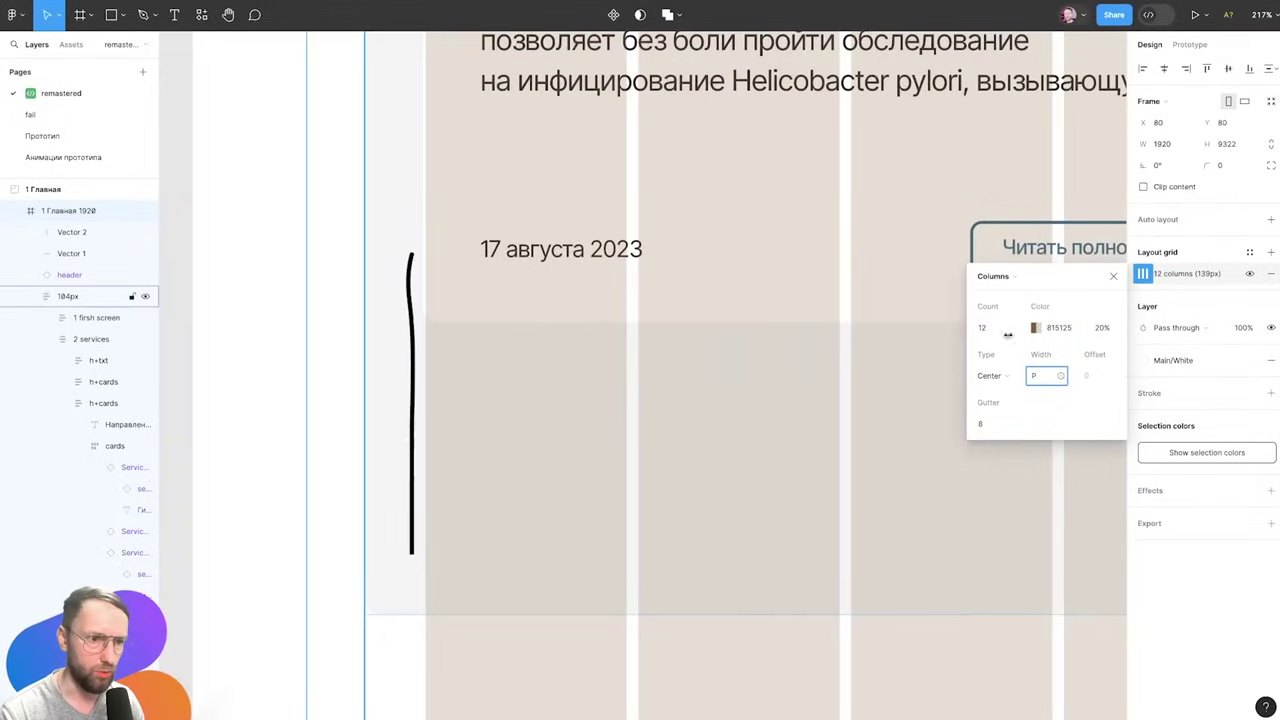
{"action": "key", "text": "Up"}
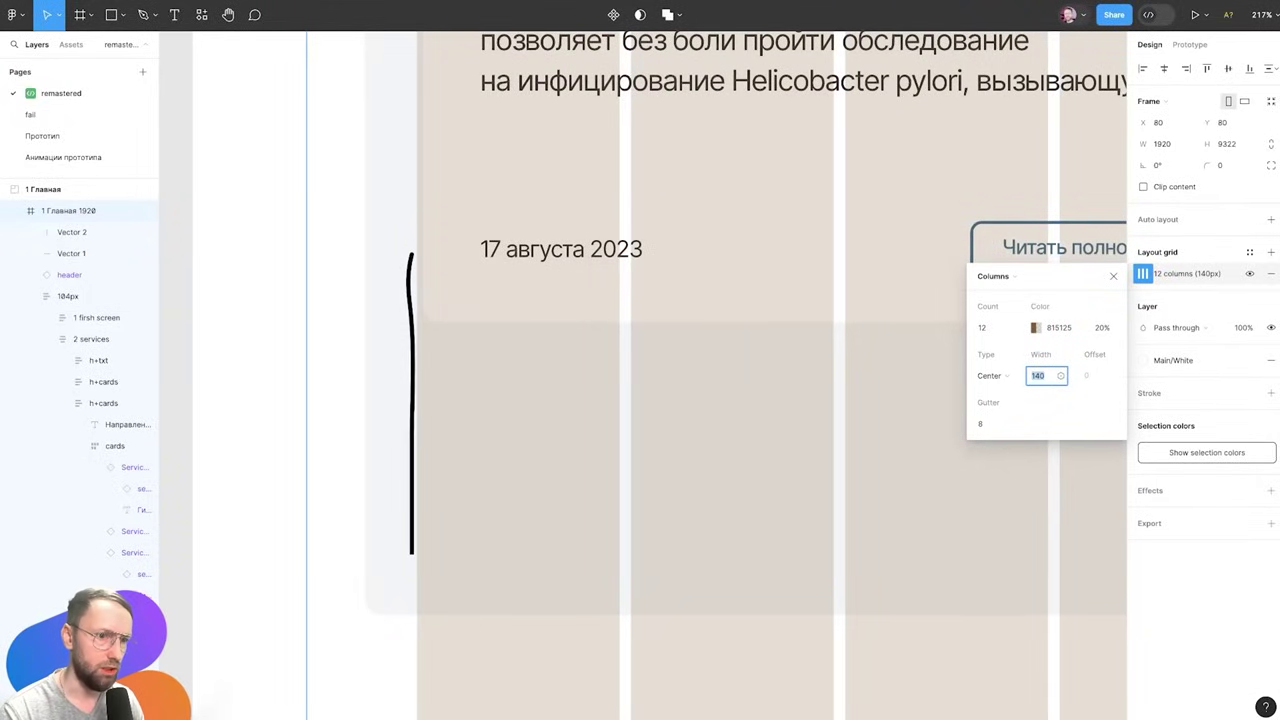
{"action": "key", "text": "Down"}
{"action": "key", "text": "Up"}
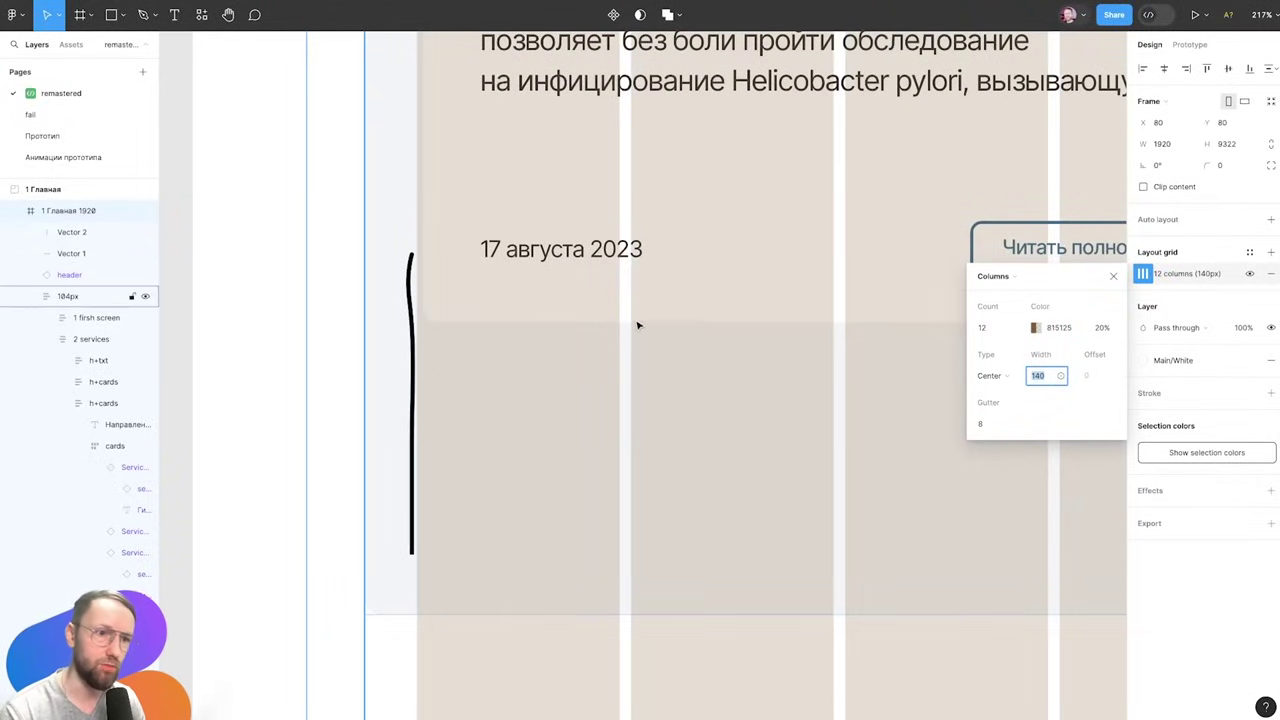
{"action": "scroll", "coordinate": [637, 323], "scroll_direction": "down", "scroll_amount": 5}
{"action": "scroll", "coordinate": [500, 330], "scroll_direction": "down", "scroll_amount": 5}
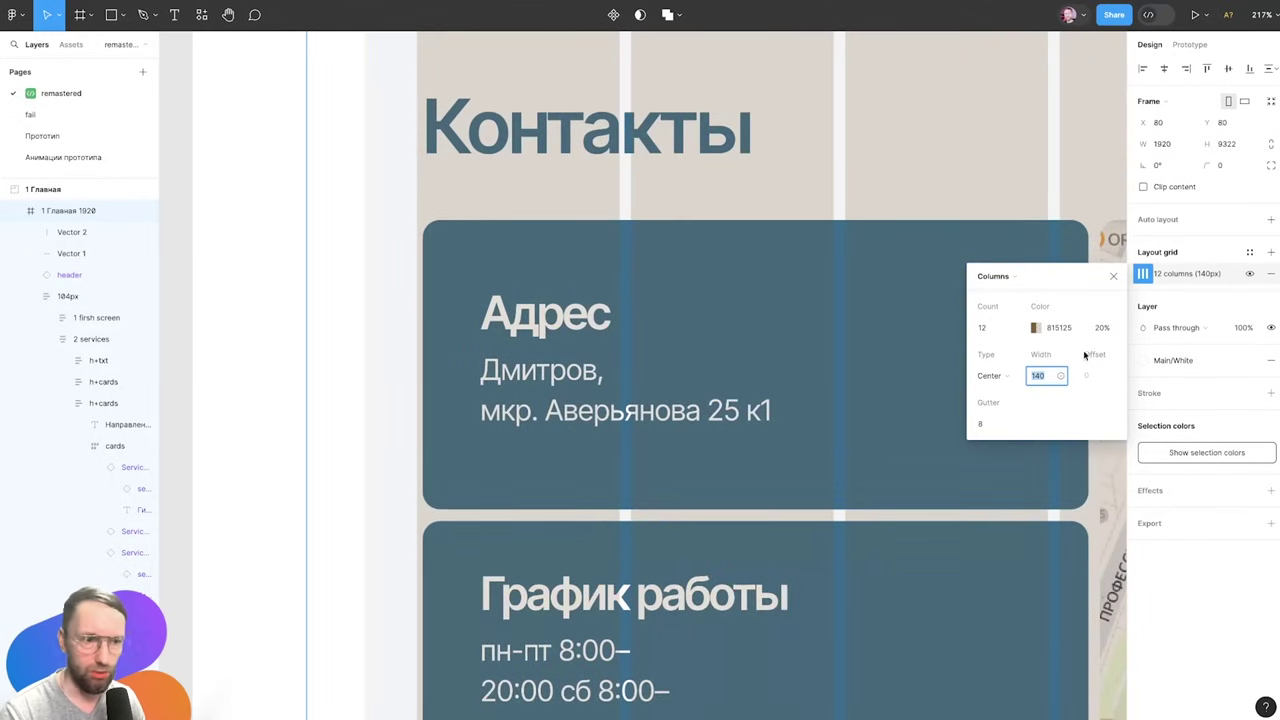
{"action": "key", "text": "Up"}
{"action": "key", "text": "Down"}
{"action": "key", "text": "Down"}
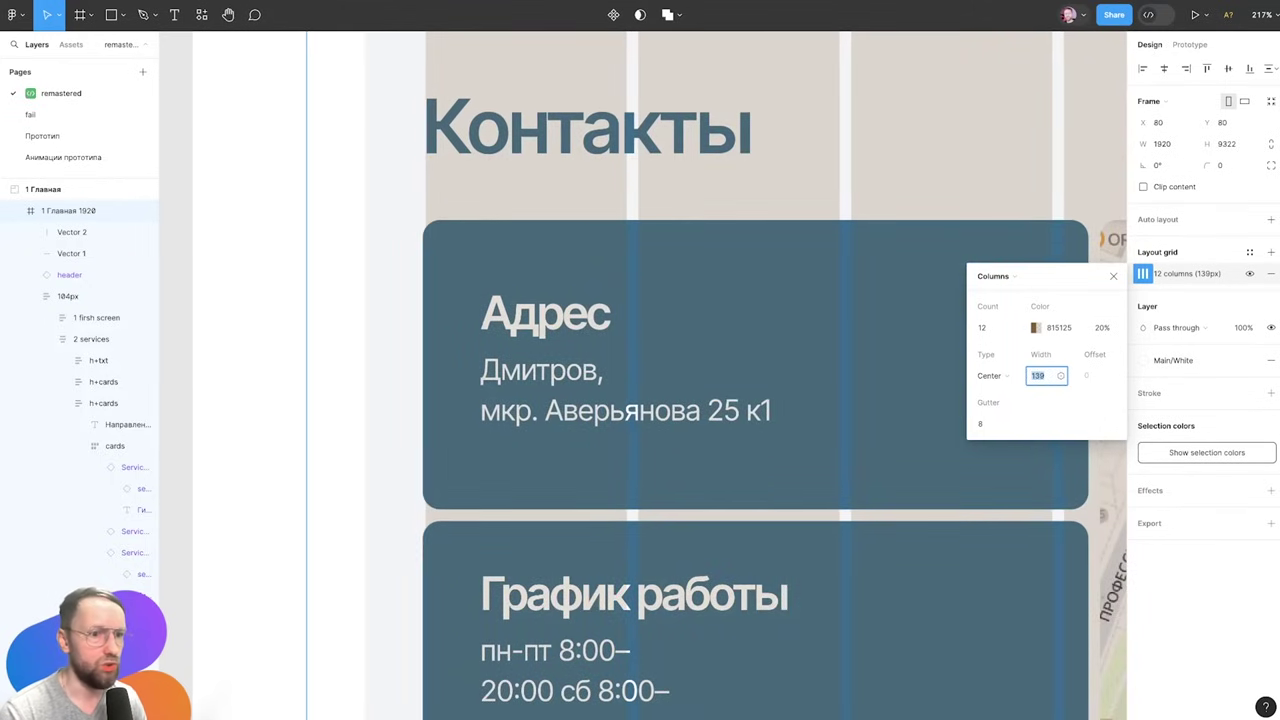
{"action": "scroll", "coordinate": [491, 513], "scroll_direction": "down", "scroll_amount": 5}
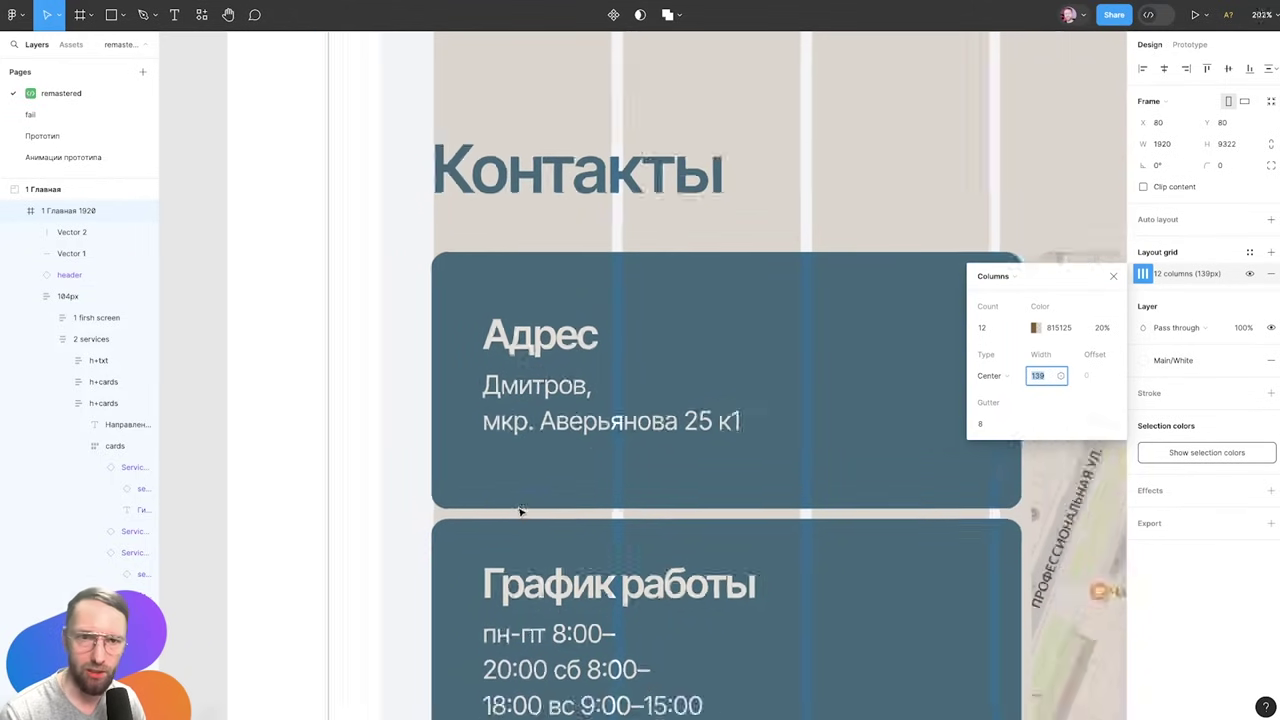
{"action": "scroll", "coordinate": [520, 511], "scroll_direction": "down", "scroll_amount": 5}
{"action": "left_click", "coordinate": [434, 451]}
{"action": "scroll", "coordinate": [434, 451], "scroll_direction": "down", "scroll_amount": 5}
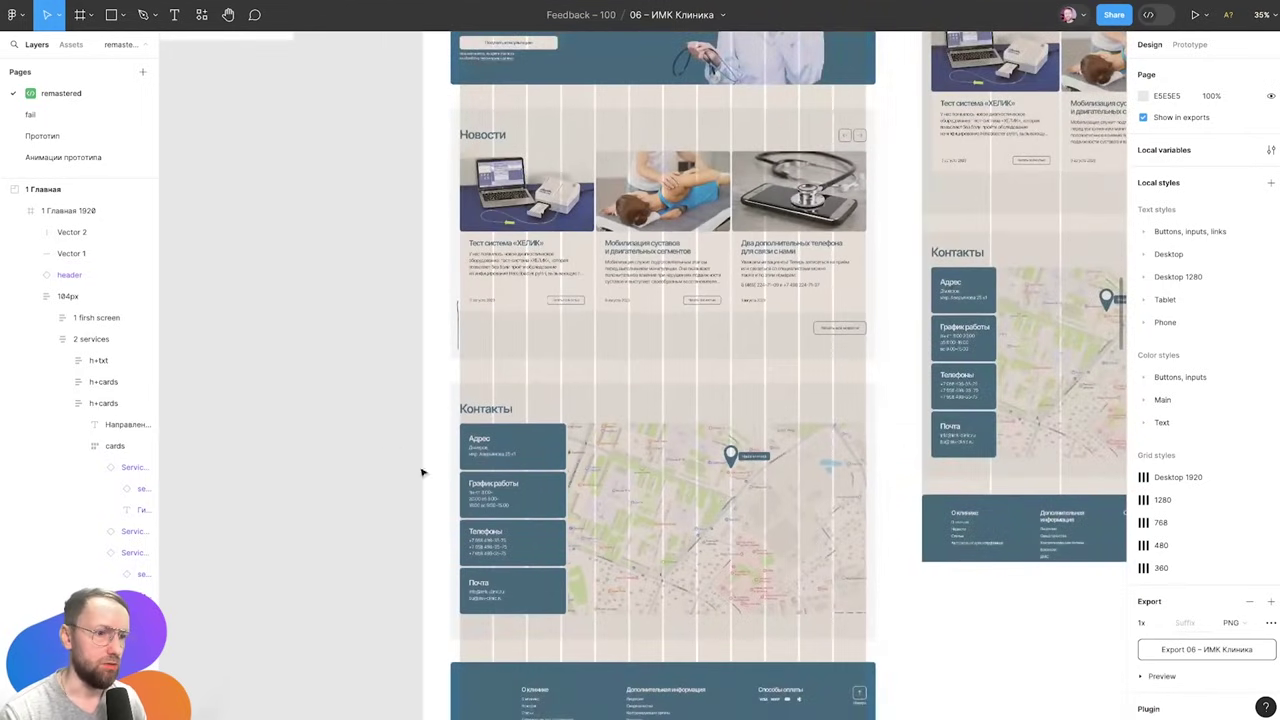
Navigate the canvas to the services pages
{"action": "scroll", "coordinate": [570, 600], "scroll_direction": "up", "scroll_amount": 3}
{"action": "scroll", "coordinate": [575, 605], "scroll_direction": "up", "scroll_amount": 2}
{"action": "scroll", "coordinate": [573, 590], "scroll_direction": "down", "scroll_amount": 4}
{"action": "scroll", "coordinate": [593, 545], "scroll_direction": "down", "scroll_amount": 2}
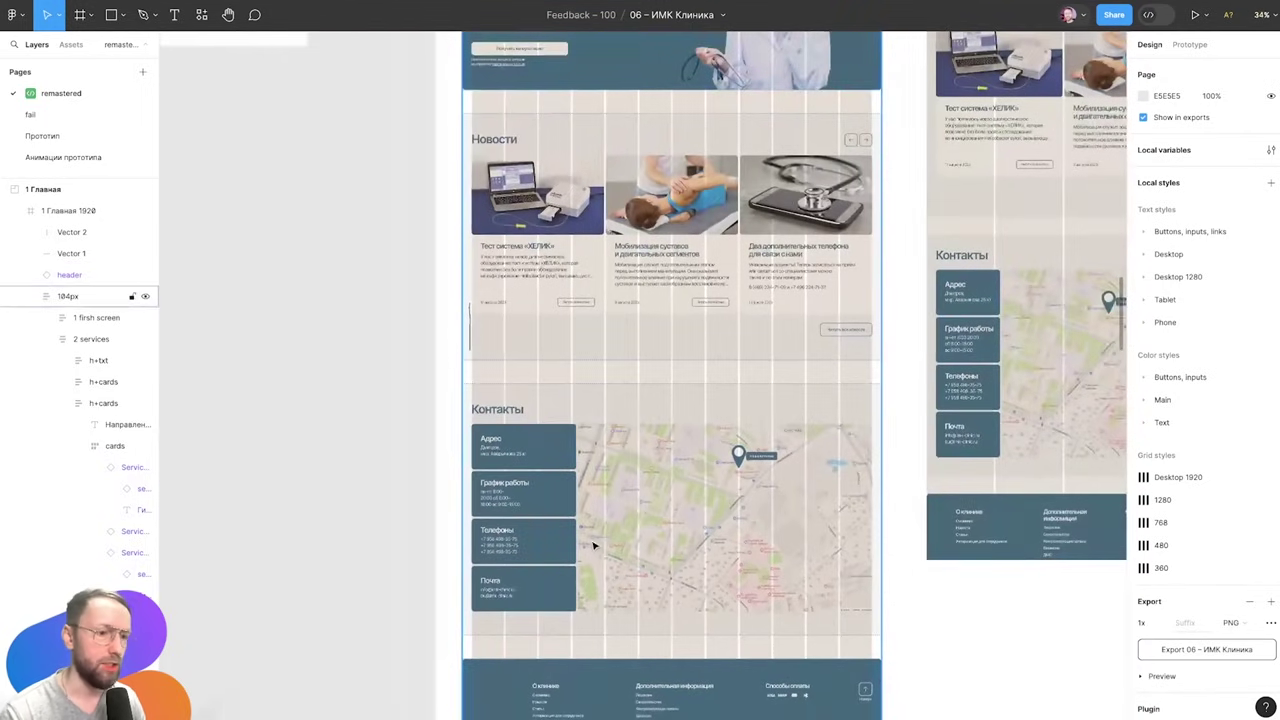
{"action": "left_click", "coordinate": [414, 505]}
{"action": "left_click", "coordinate": [386, 471]}
{"action": "scroll", "coordinate": [425, 269], "scroll_direction": "down", "scroll_amount": 4}
{"action": "scroll", "coordinate": [425, 269], "scroll_direction": "down", "scroll_amount": 4}
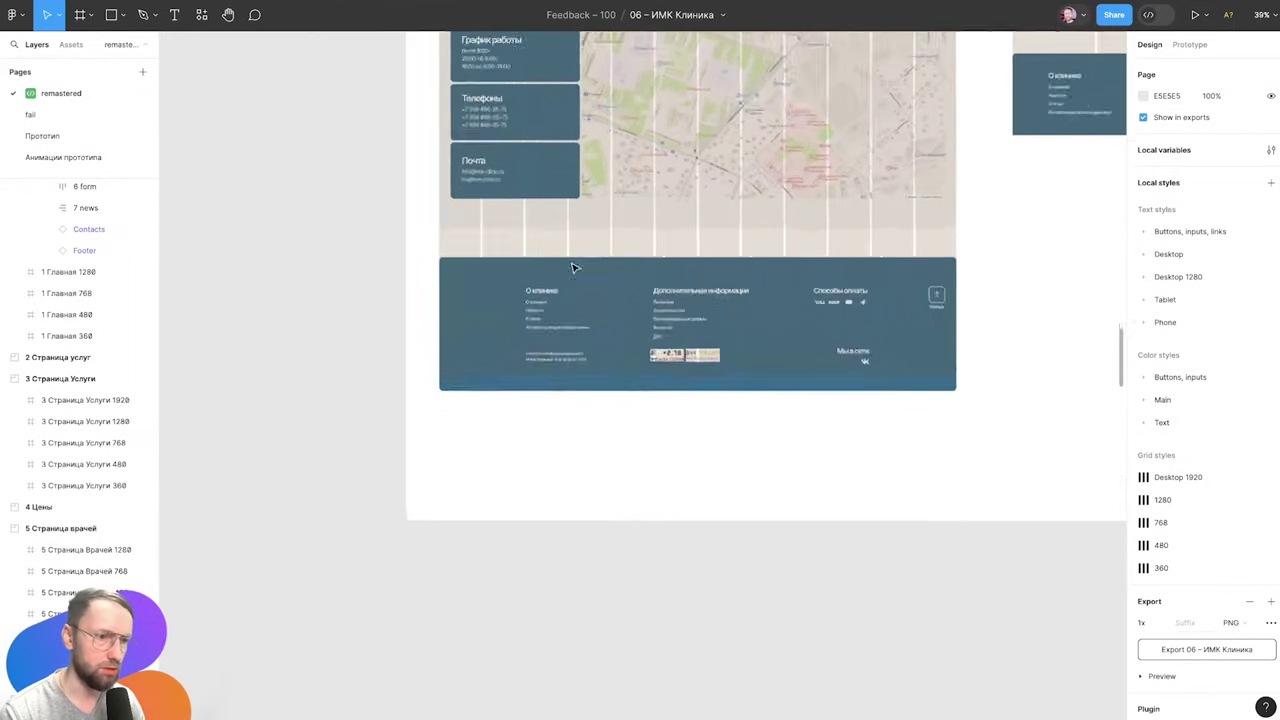
{"action": "scroll", "coordinate": [565, 300], "scroll_direction": "up", "scroll_amount": 5}
{"action": "scroll", "coordinate": [563, 306], "scroll_direction": "up", "scroll_amount": 2}
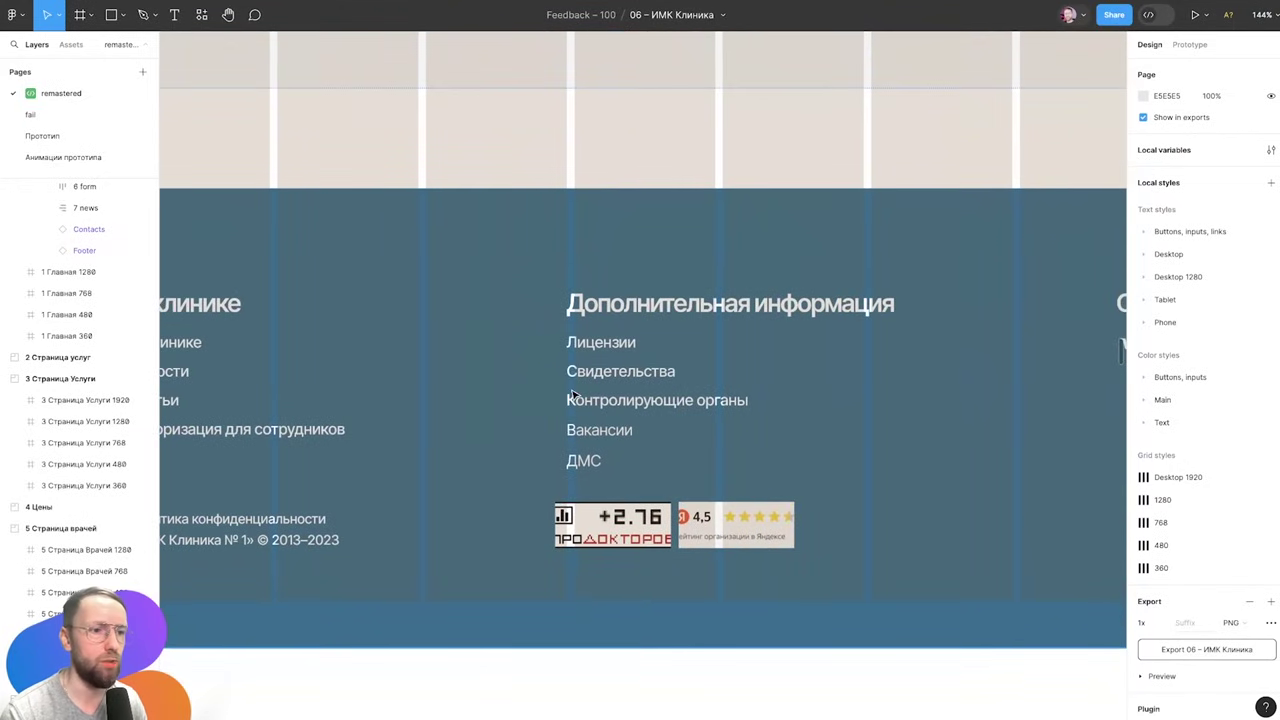
Frame the Направления icon grid at 100% zoom with the interface panels hidden
{"action": "scroll", "coordinate": [572, 395], "scroll_direction": "down", "scroll_amount": 5}
{"action": "scroll", "coordinate": [572, 396], "scroll_direction": "down", "scroll_amount": 1}
{"action": "scroll", "coordinate": [572, 397], "scroll_direction": "down", "scroll_amount": 2}
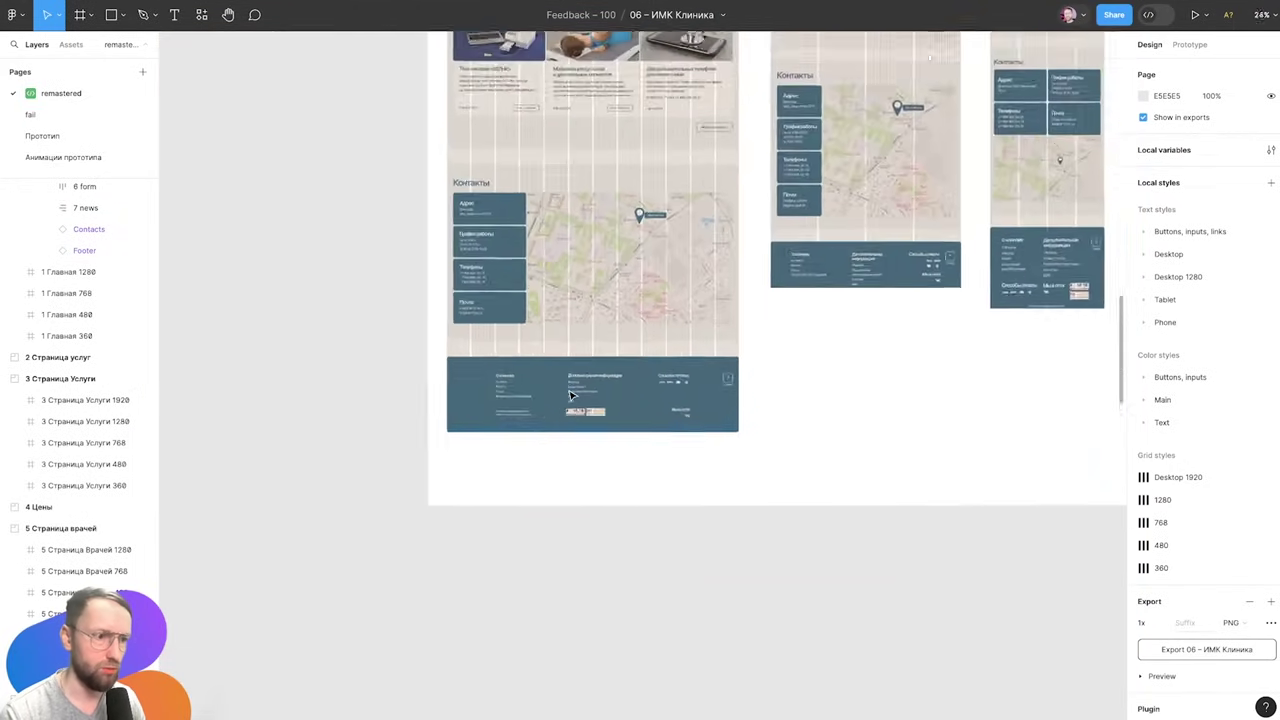
{"action": "scroll", "coordinate": [572, 395], "scroll_direction": "down", "scroll_amount": 5}
{"action": "scroll", "coordinate": [545, 350], "scroll_direction": "up", "scroll_amount": 2}
{"action": "scroll", "coordinate": [543, 345], "scroll_direction": "up", "scroll_amount": 1}
{"action": "scroll", "coordinate": [541, 347], "scroll_direction": "up", "scroll_amount": 2}
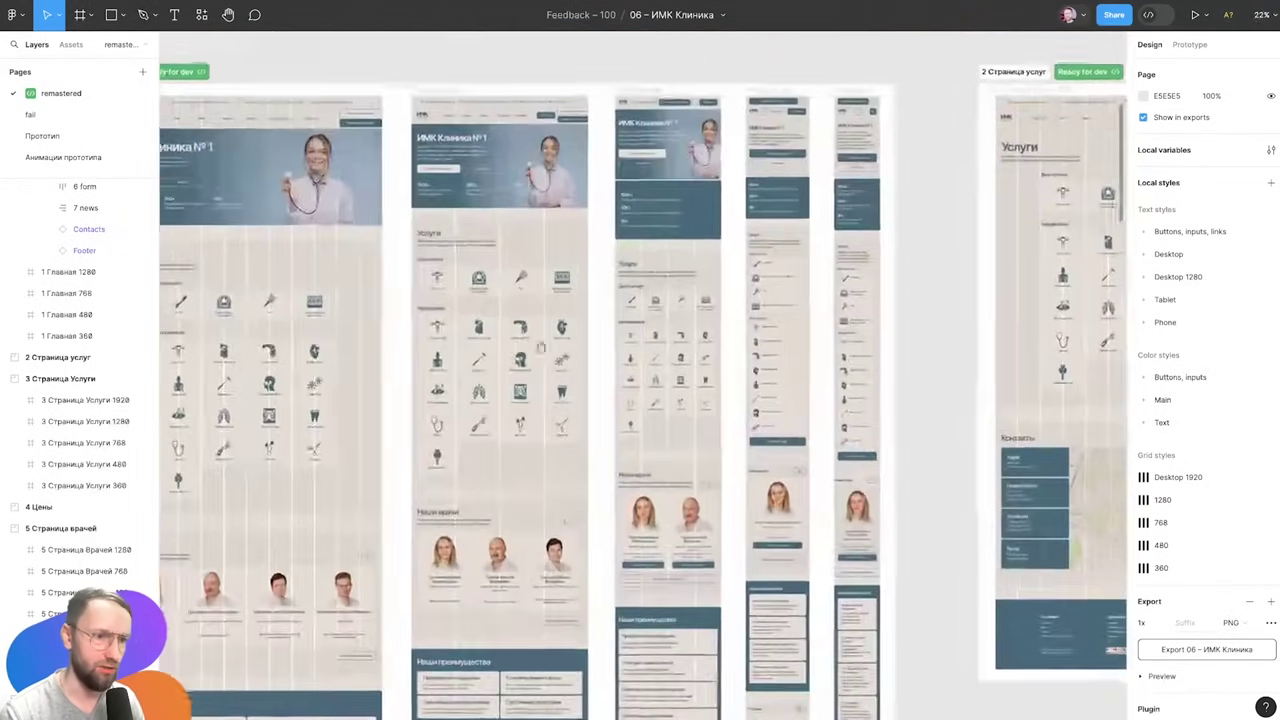
{"action": "key", "text": "shift+0"}
{"action": "key", "text": "ctrl+backslash"}
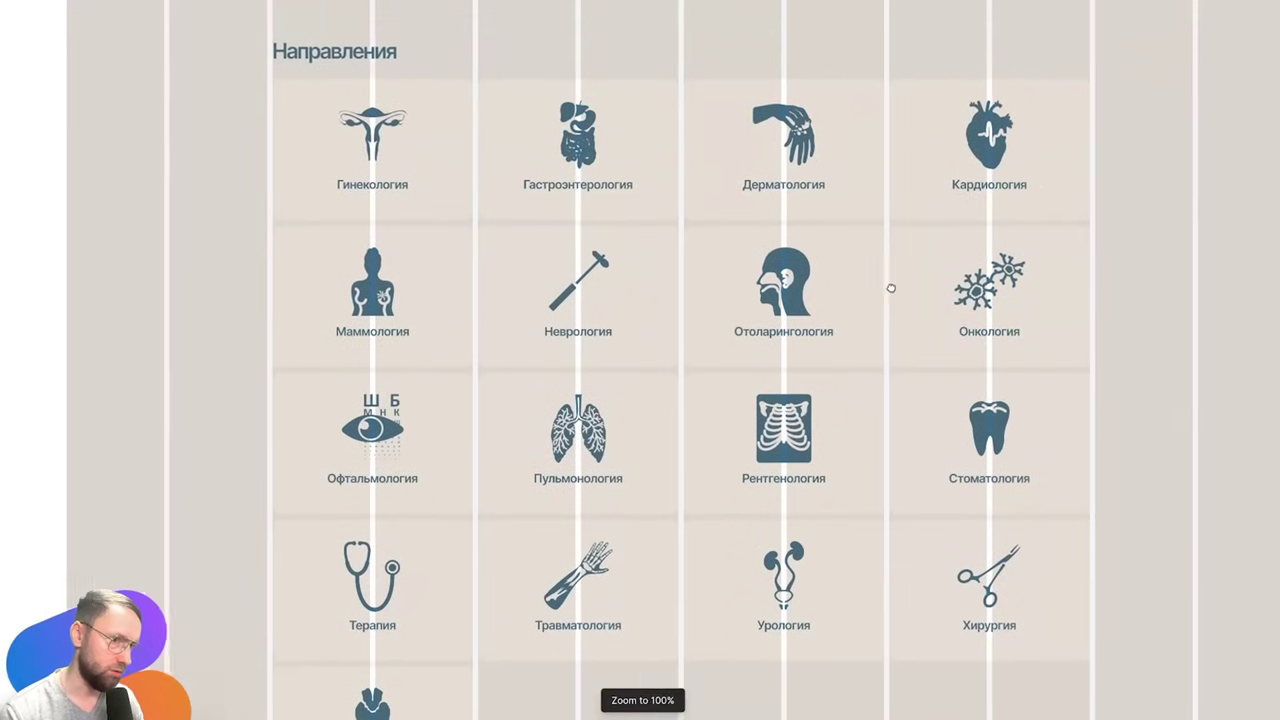
Toggle outline view, hide layout grids, and circle the Отоларингология icon
{"action": "key", "text": "ctrl+y"}
{"action": "key", "text": "ctrl+y"}
{"action": "key", "text": "ctrl+shift+4"}
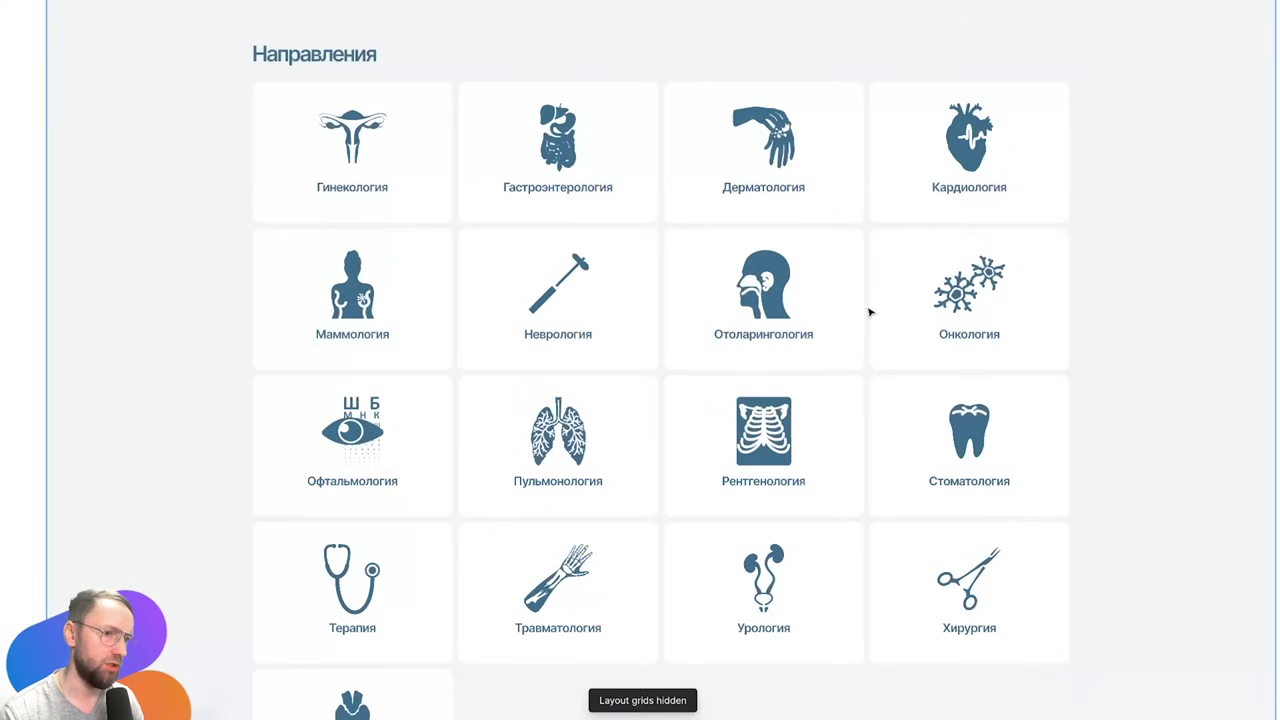
{"action": "scroll", "coordinate": [869, 311], "scroll_direction": "down", "scroll_amount": 1}
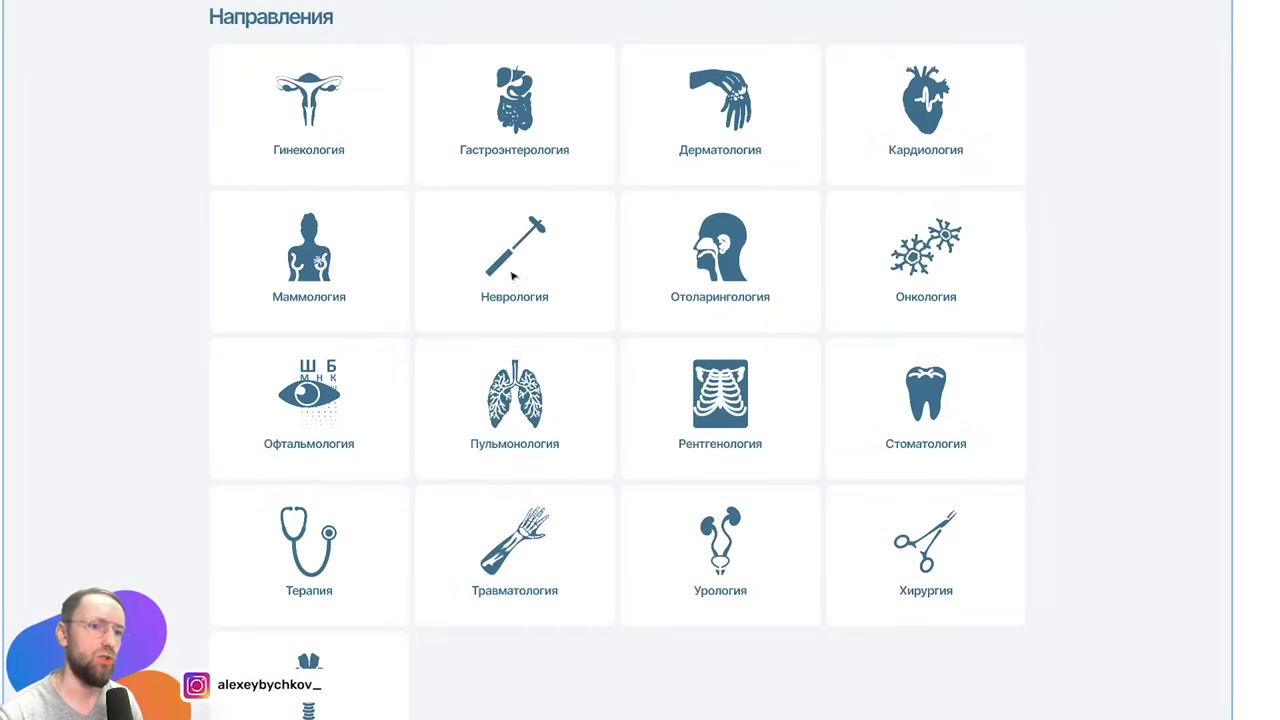
{"action": "left_click_drag", "start_coordinate": [760, 212], "coordinate": [686, 214]}
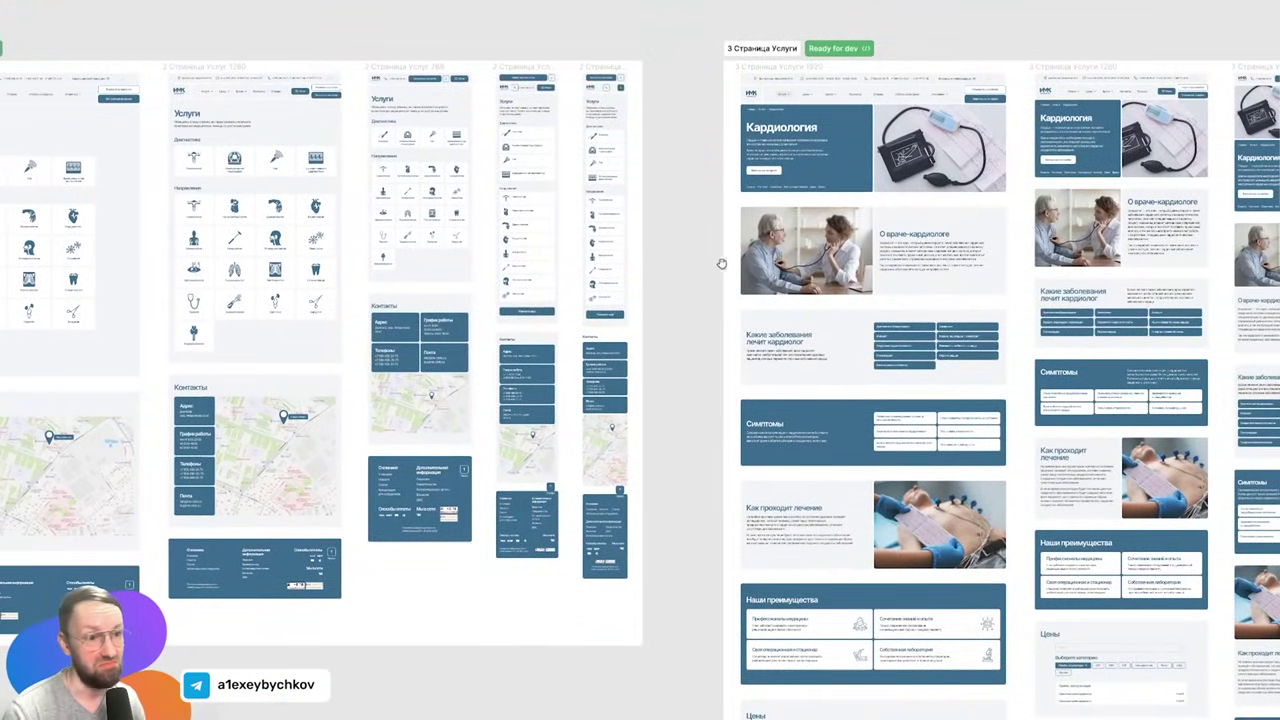
Pan to the Ответы на вопросы frames, annotate a heading, and select the mobile FAQ frame
{"action": "scroll", "coordinate": [721, 263], "scroll_direction": "right", "scroll_amount": 10}
{"action": "scroll", "coordinate": [720, 280], "scroll_direction": "right", "scroll_amount": 10}
{"action": "scroll", "coordinate": [716, 297], "scroll_direction": "right", "scroll_amount": 10}
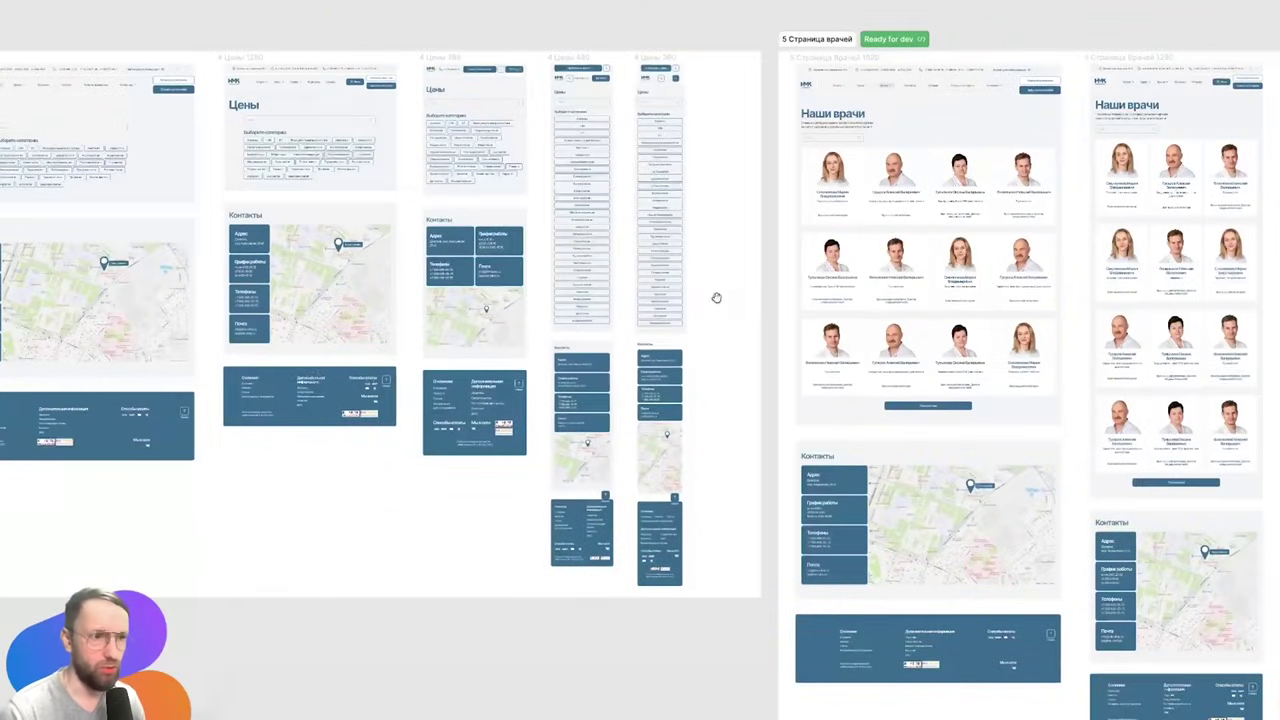
{"action": "scroll", "coordinate": [700, 295], "scroll_direction": "right", "scroll_amount": 10}
{"action": "scroll", "coordinate": [675, 300], "scroll_direction": "right", "scroll_amount": 5}
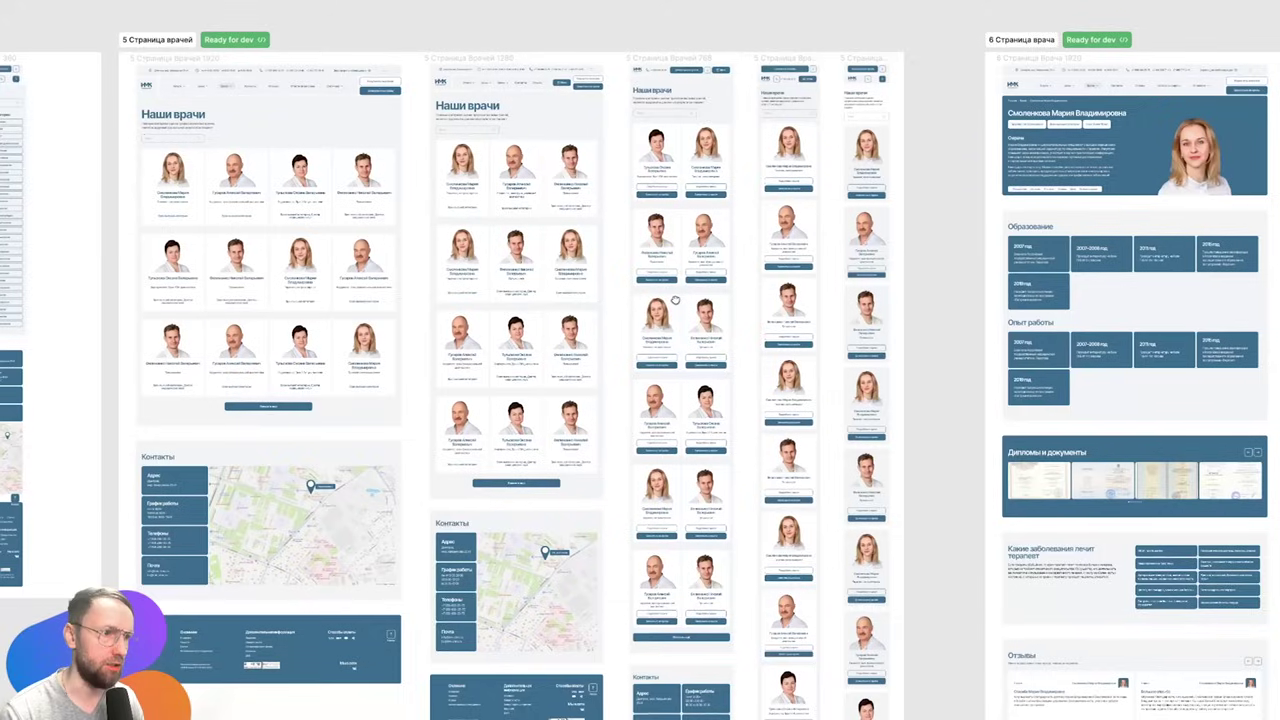
{"action": "scroll", "coordinate": [903, 51], "scroll_direction": "up", "scroll_amount": 5}
{"action": "scroll", "coordinate": [474, 171], "scroll_direction": "up", "scroll_amount": 3}
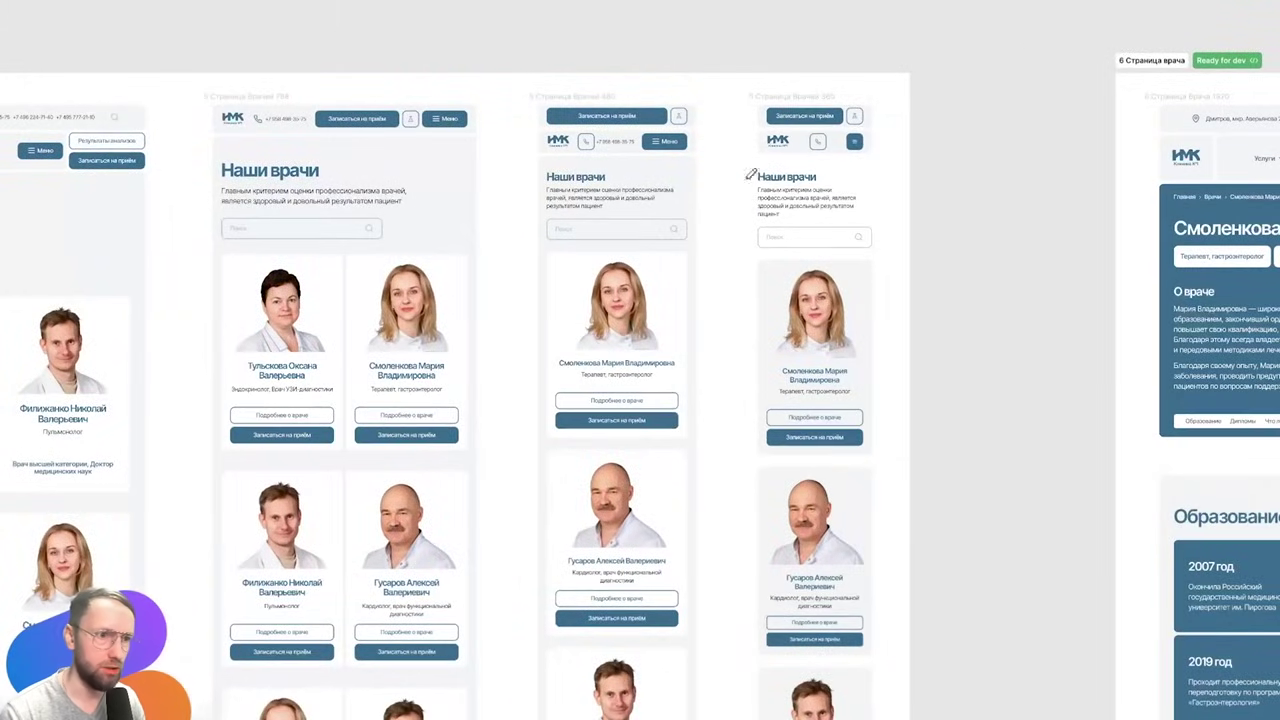
{"action": "left_click_drag", "start_coordinate": [876, 166], "coordinate": [848, 174]}
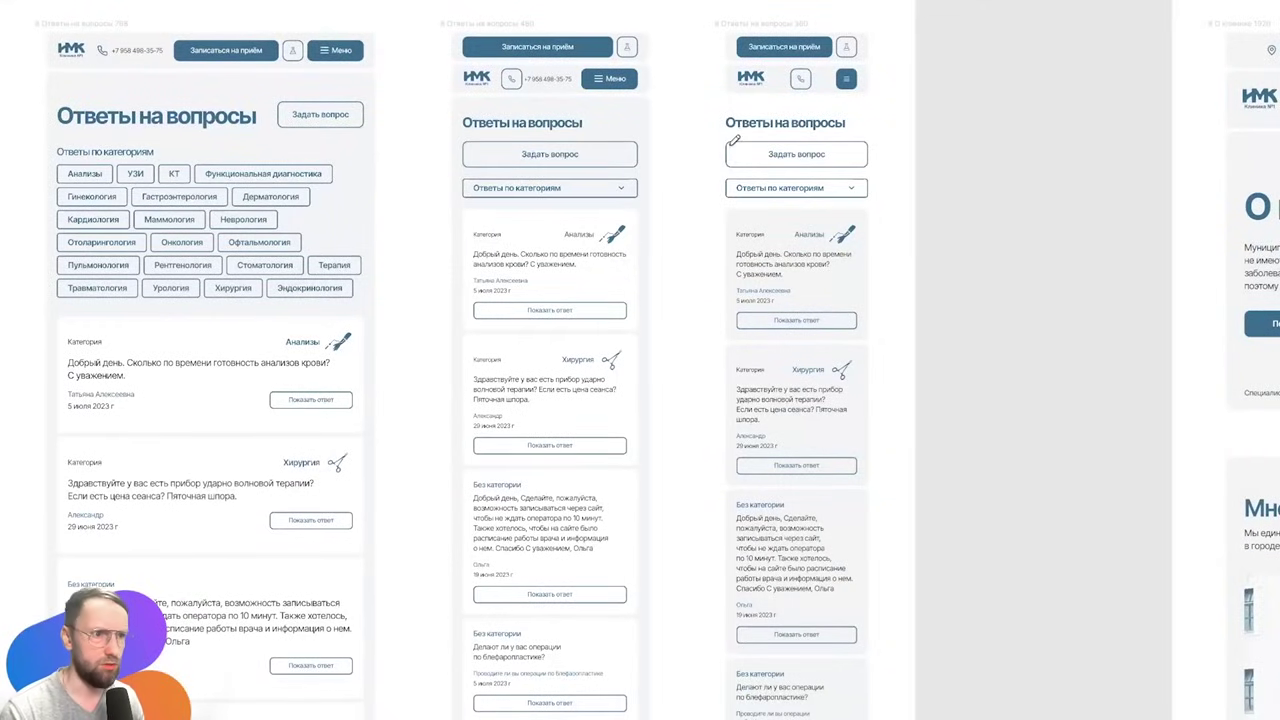
{"action": "key", "text": "shift+p"}
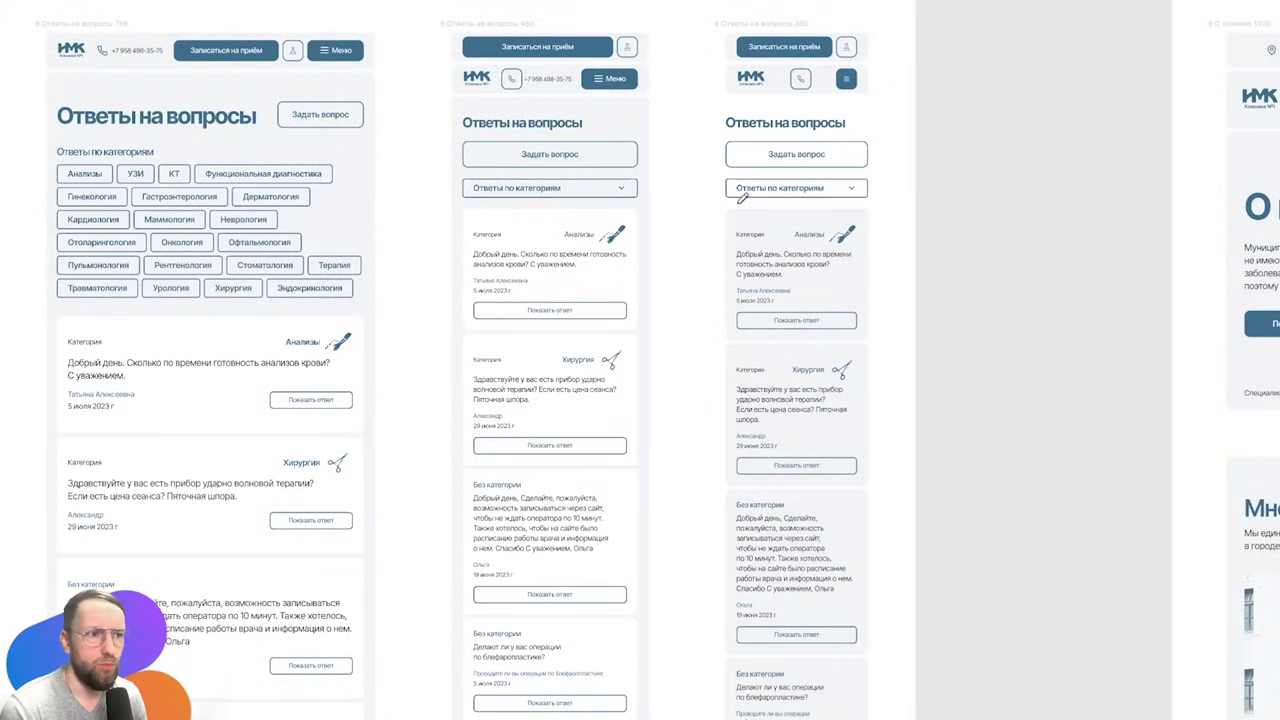
{"action": "key", "text": "Escape"}
{"action": "left_click", "coordinate": [686, 300]}
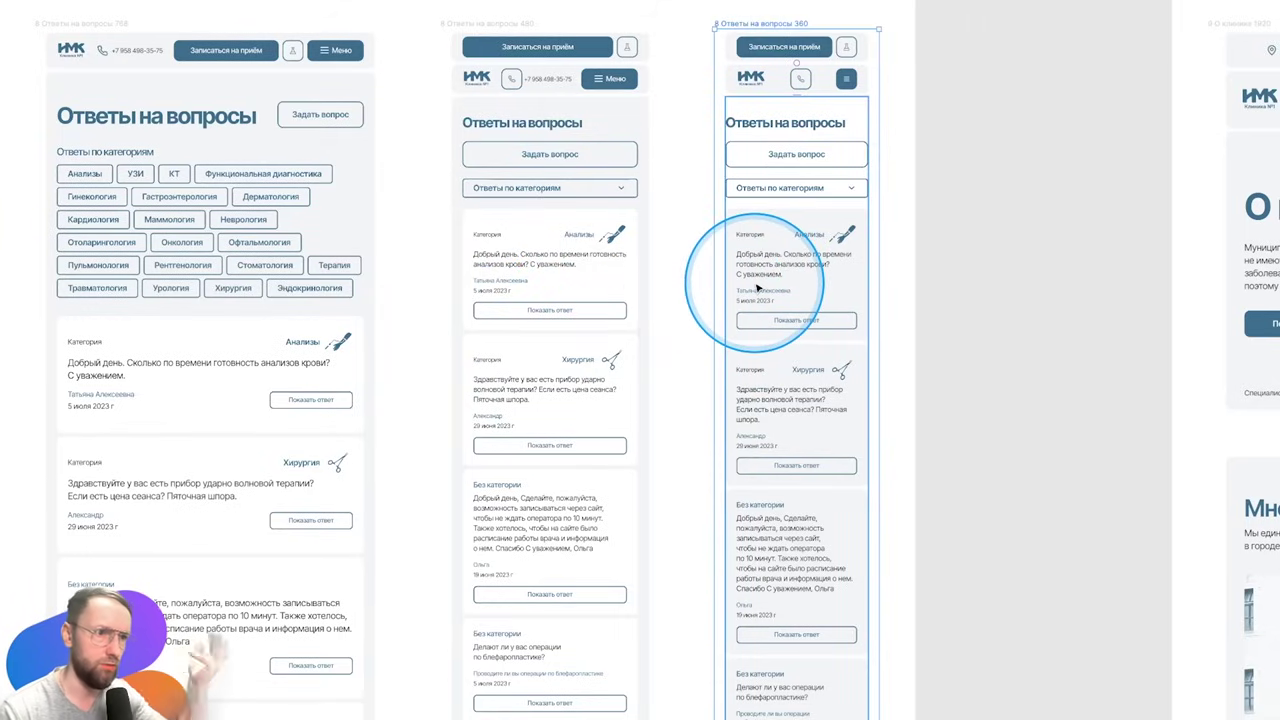
{"action": "scroll", "coordinate": [820, 320], "scroll_direction": "down", "scroll_amount": 5}
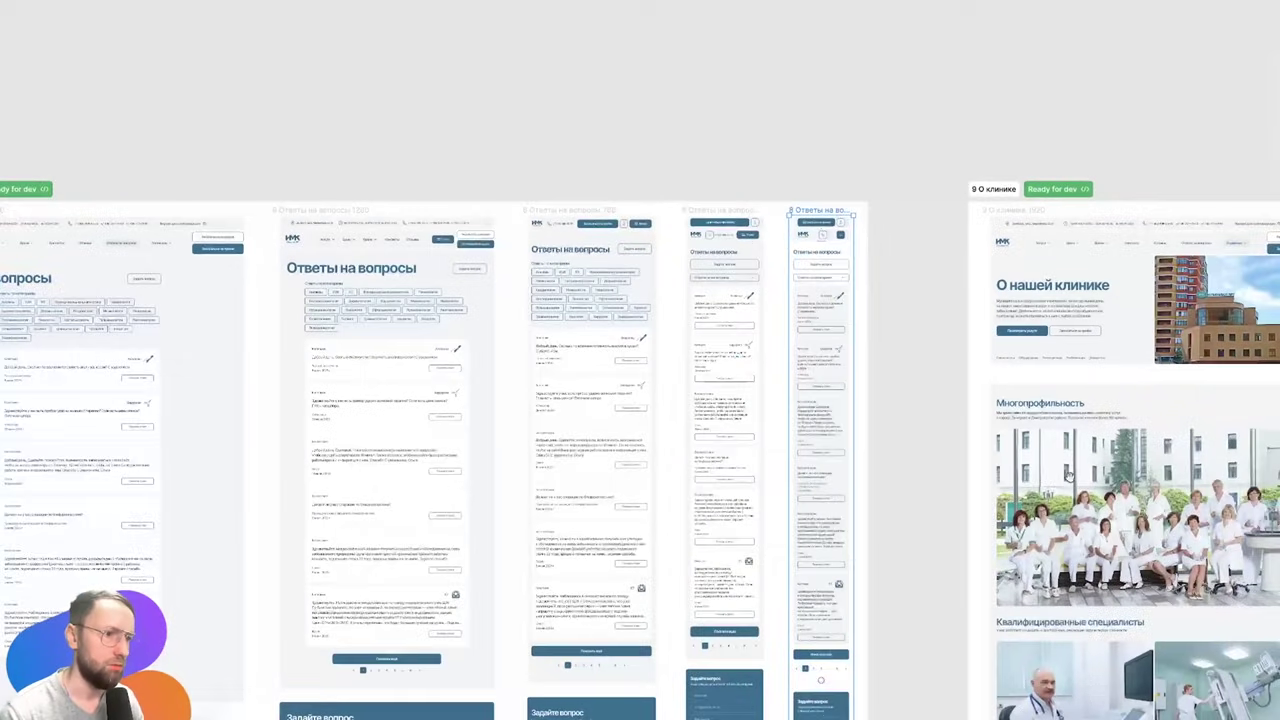
{"action": "scroll", "coordinate": [690, 263], "scroll_direction": "up", "scroll_amount": 5}
{"action": "scroll", "coordinate": [710, 270], "scroll_direction": "left", "scroll_amount": 5}
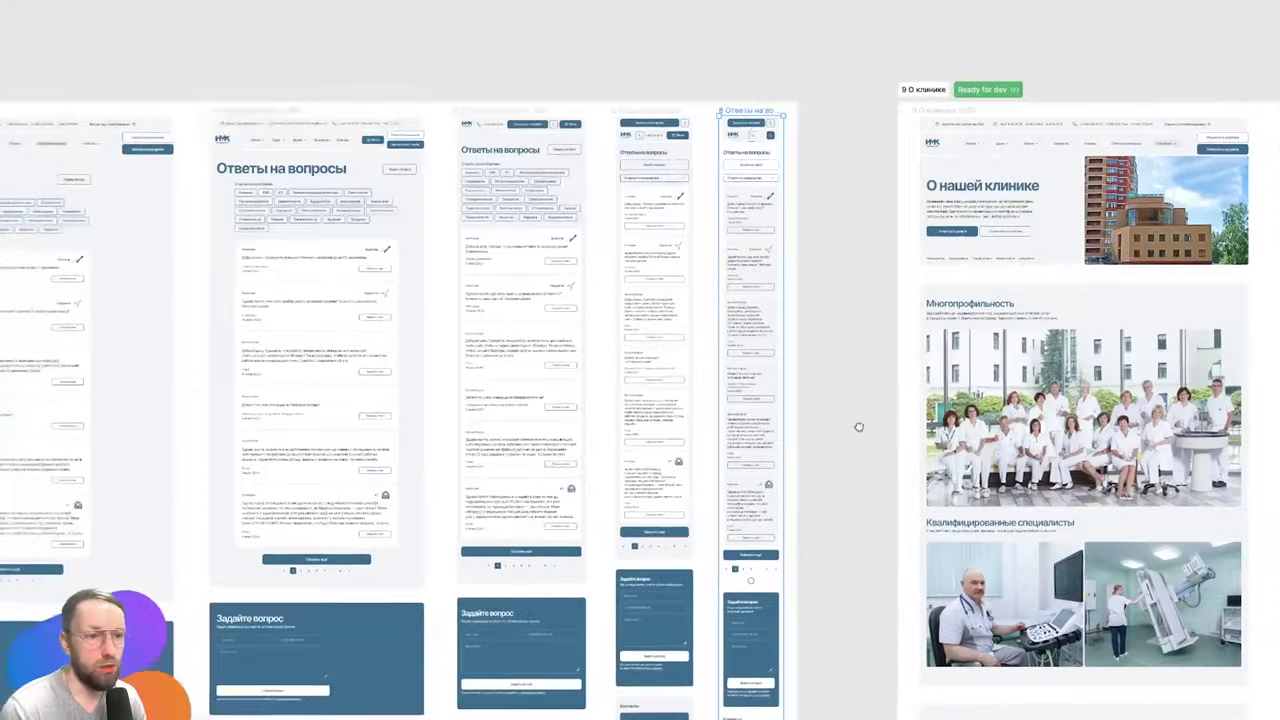
{"action": "scroll", "coordinate": [689, 209], "scroll_direction": "up", "scroll_amount": 3}
{"action": "scroll", "coordinate": [786, 257], "scroll_direction": "up", "scroll_amount": 3}
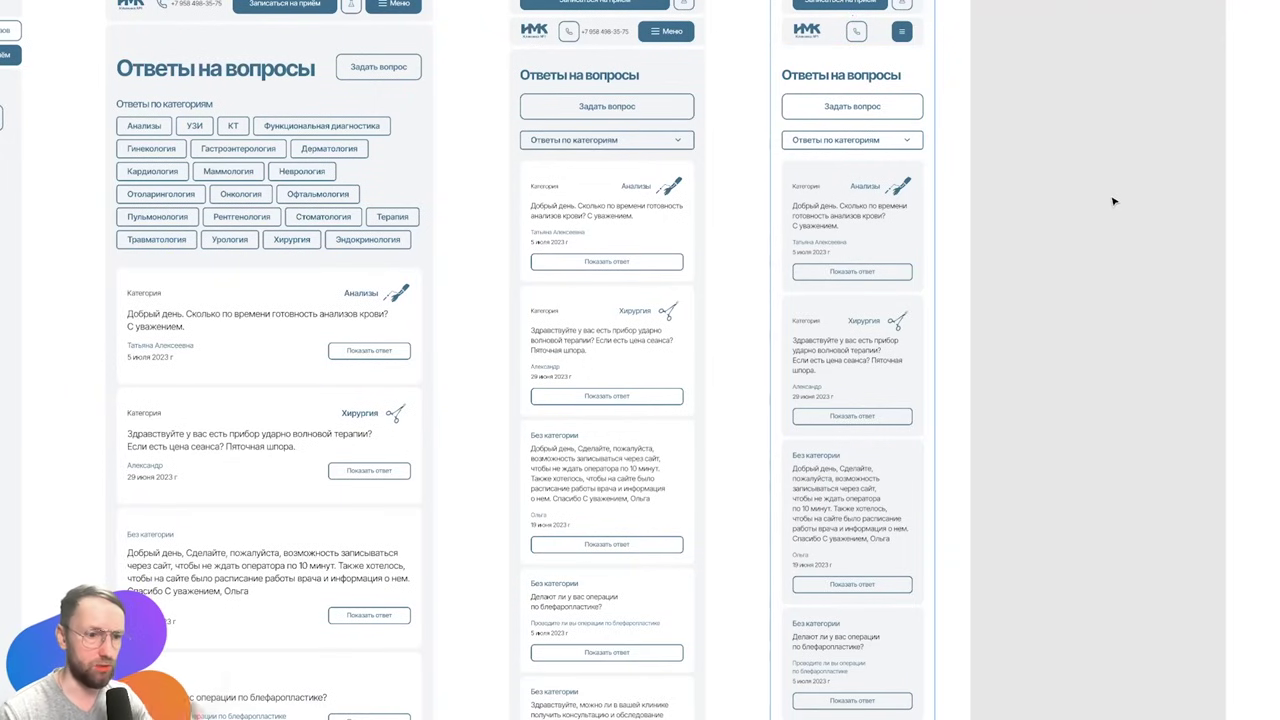
{"action": "scroll", "coordinate": [993, 175], "scroll_direction": "down", "scroll_amount": 3}
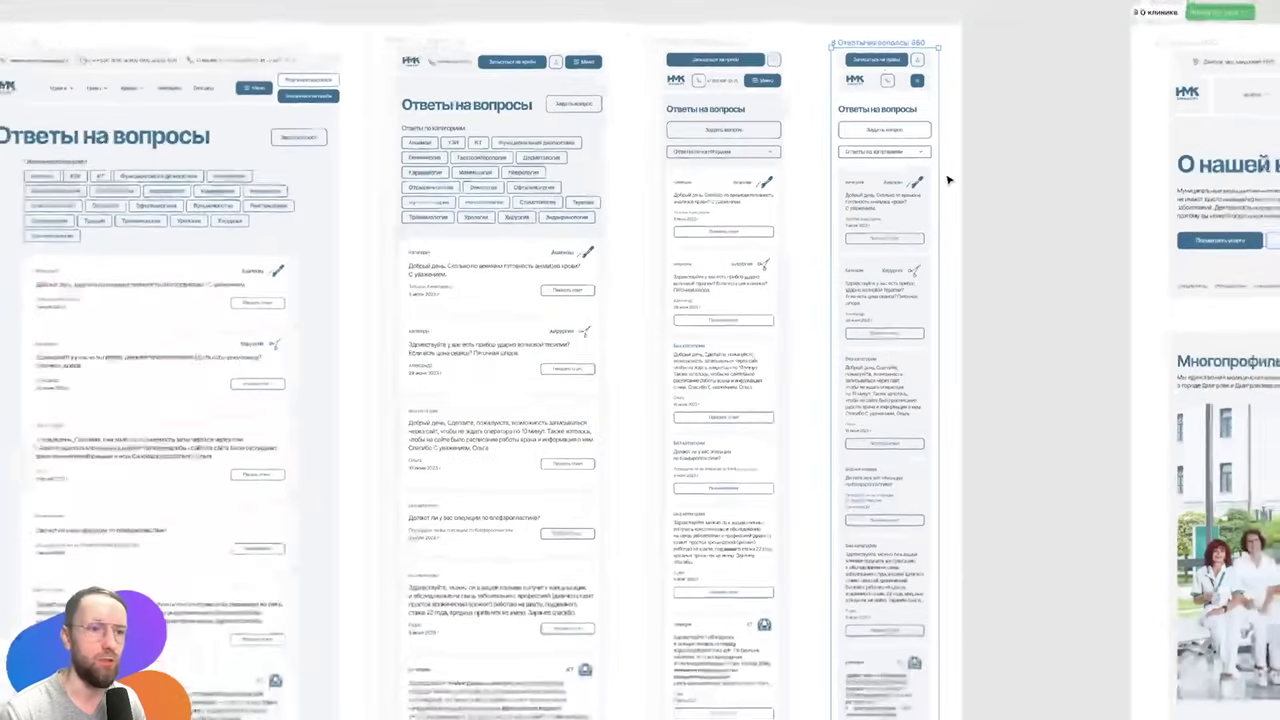
{"action": "scroll", "coordinate": [950, 178], "scroll_direction": "down", "scroll_amount": 3}
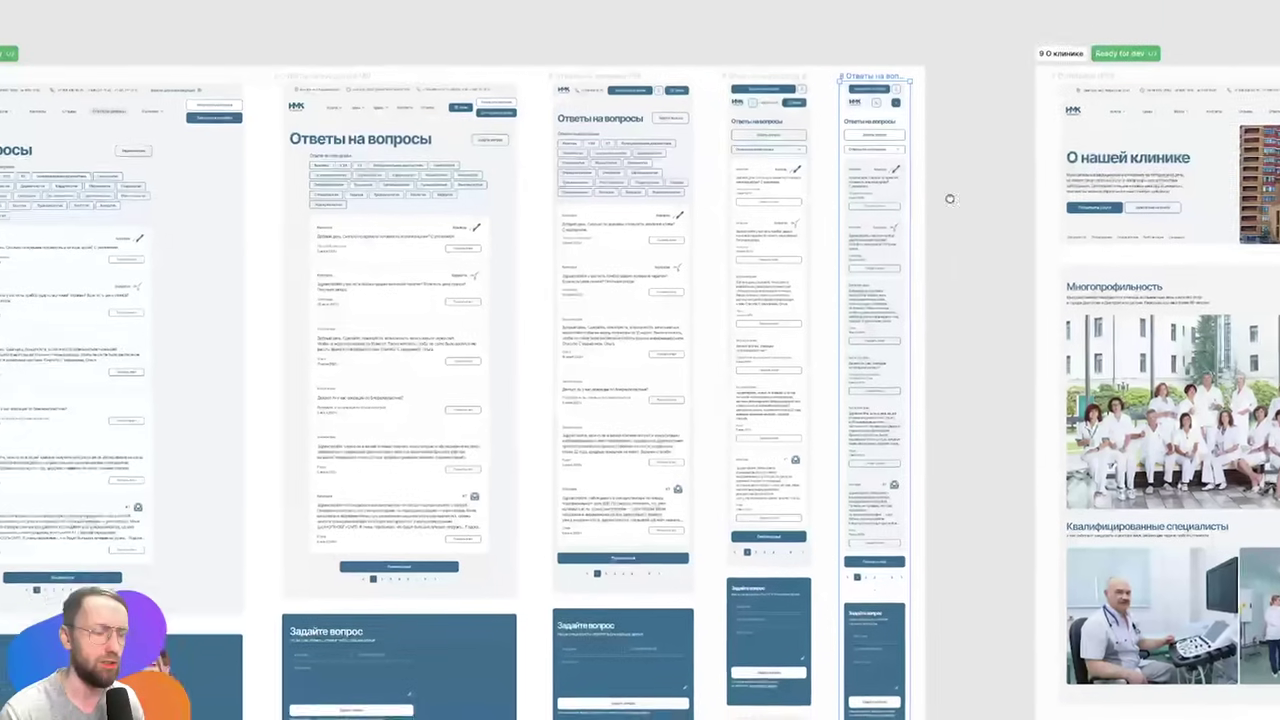
{"action": "left_click_drag", "start_coordinate": [946, 197], "coordinate": [764, 152]}
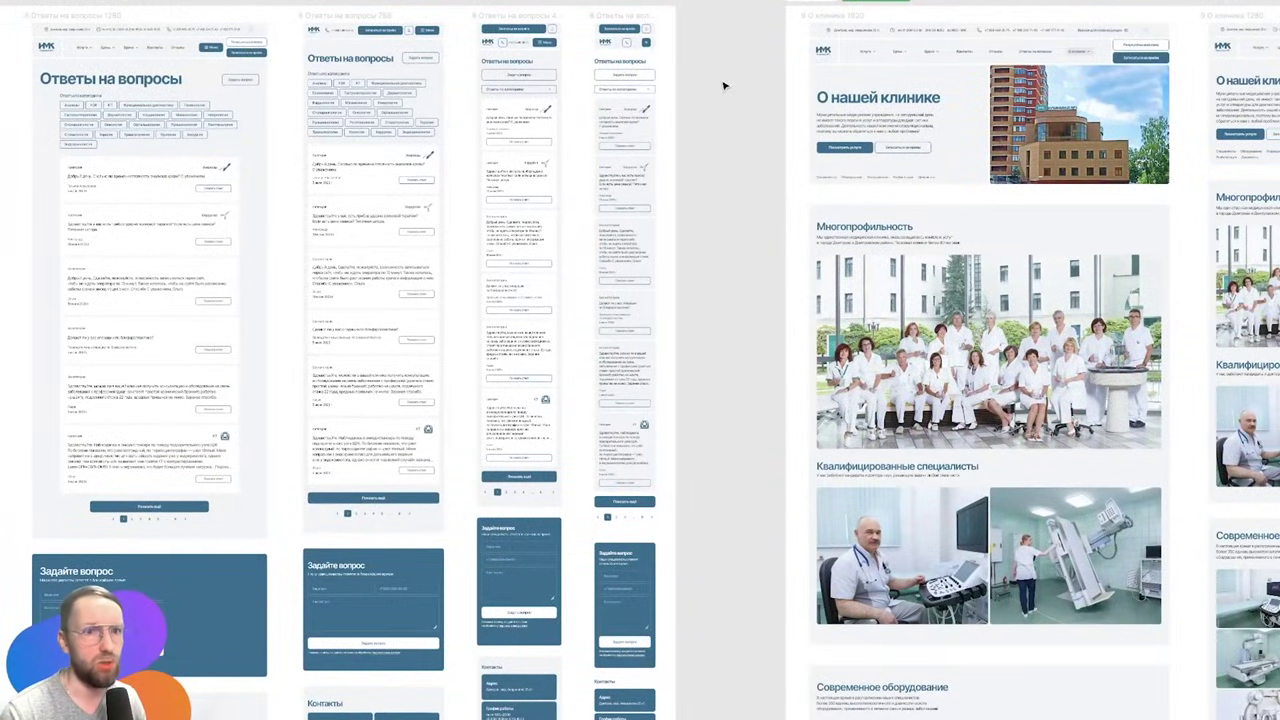
{"action": "scroll", "coordinate": [725, 86], "scroll_direction": "down", "scroll_amount": 3}
{"action": "scroll", "coordinate": [725, 86], "scroll_direction": "right", "scroll_amount": 5}
{"action": "scroll", "coordinate": [725, 86], "scroll_direction": "right", "scroll_amount": 5}
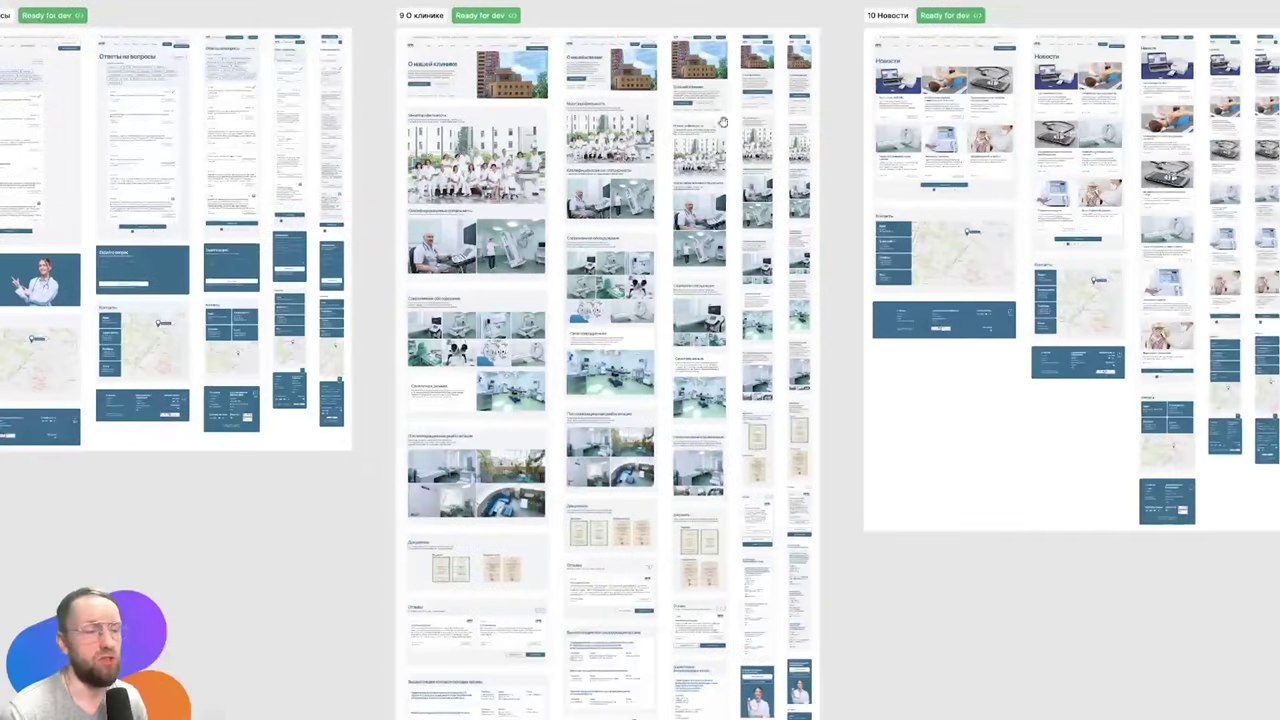
{"action": "scroll", "coordinate": [725, 86], "scroll_direction": "right", "scroll_amount": 5}
{"action": "scroll", "coordinate": [620, 148], "scroll_direction": "left", "scroll_amount": 5}
{"action": "scroll", "coordinate": [630, 150], "scroll_direction": "left", "scroll_amount": 2}
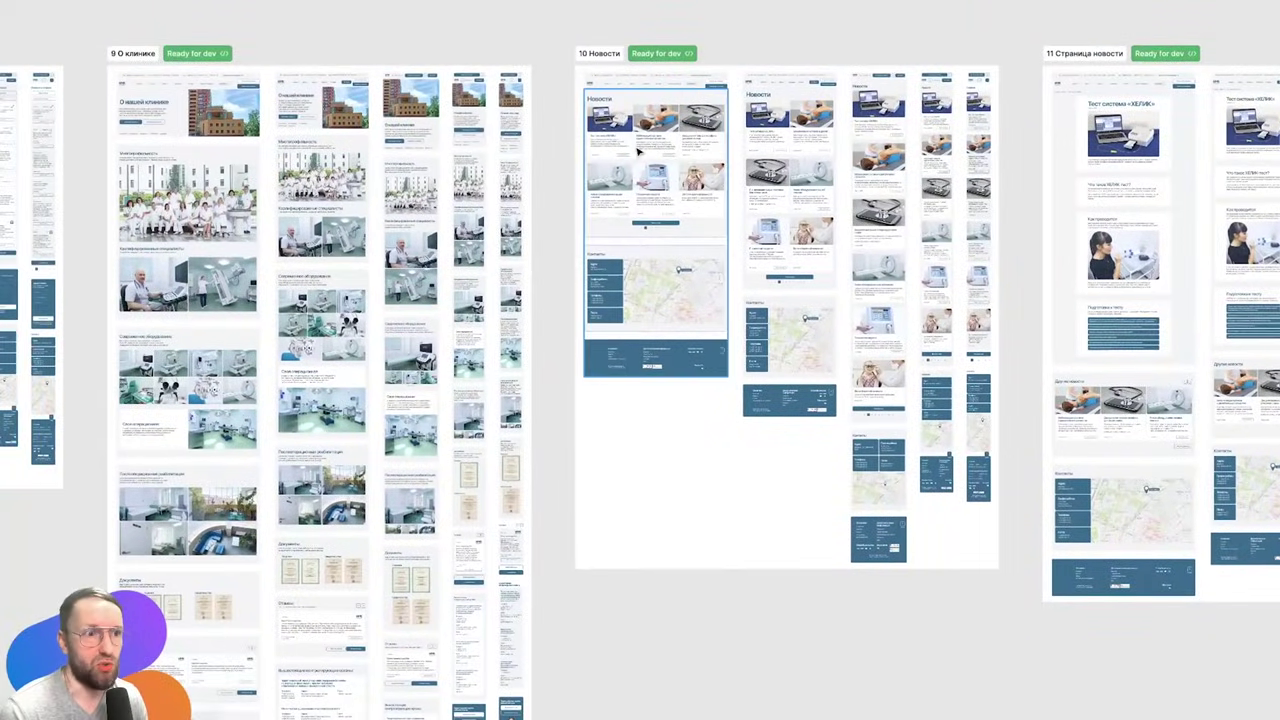
{"action": "scroll", "coordinate": [715, 75], "scroll_direction": "down", "scroll_amount": 3}
{"action": "scroll", "coordinate": [715, 75], "scroll_direction": "left", "scroll_amount": 3}
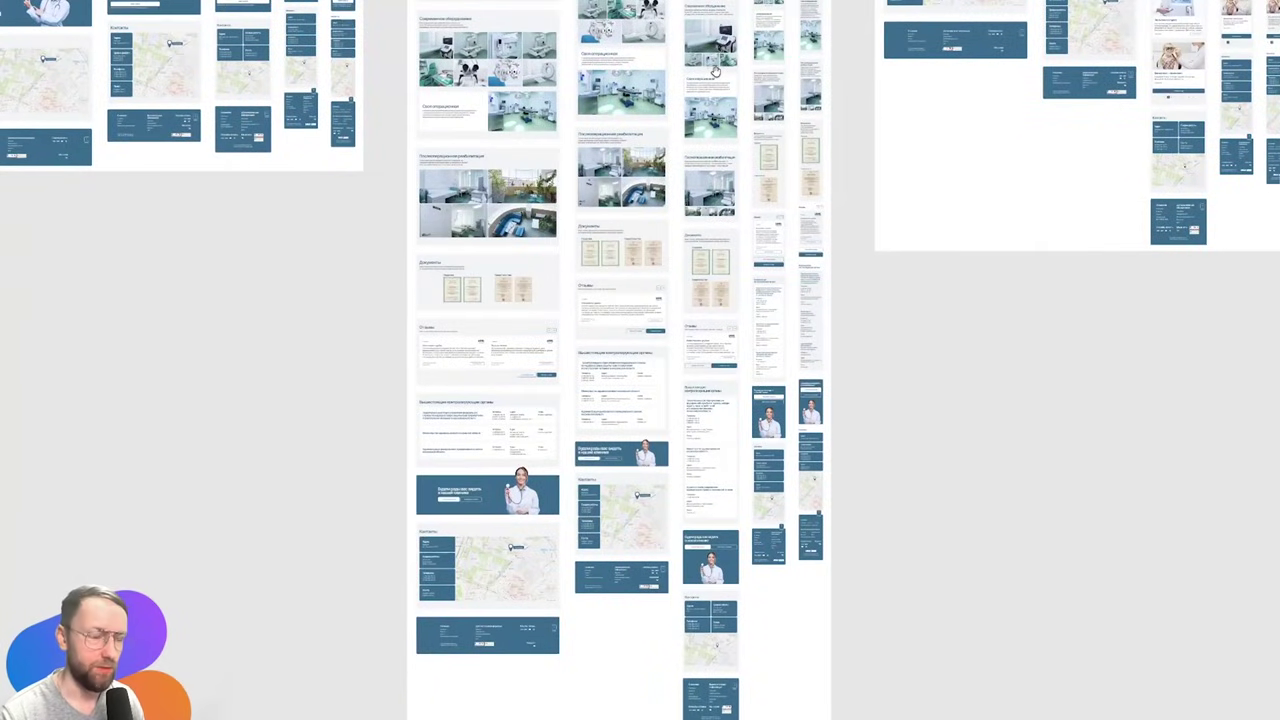
{"action": "mouse_move", "coordinate": [704, 290]}
{"action": "left_mouse_down"}
{"action": "mouse_move", "coordinate": [703, 188]}
{"action": "mouse_move", "coordinate": [771, 394]}
{"action": "left_mouse_up"}
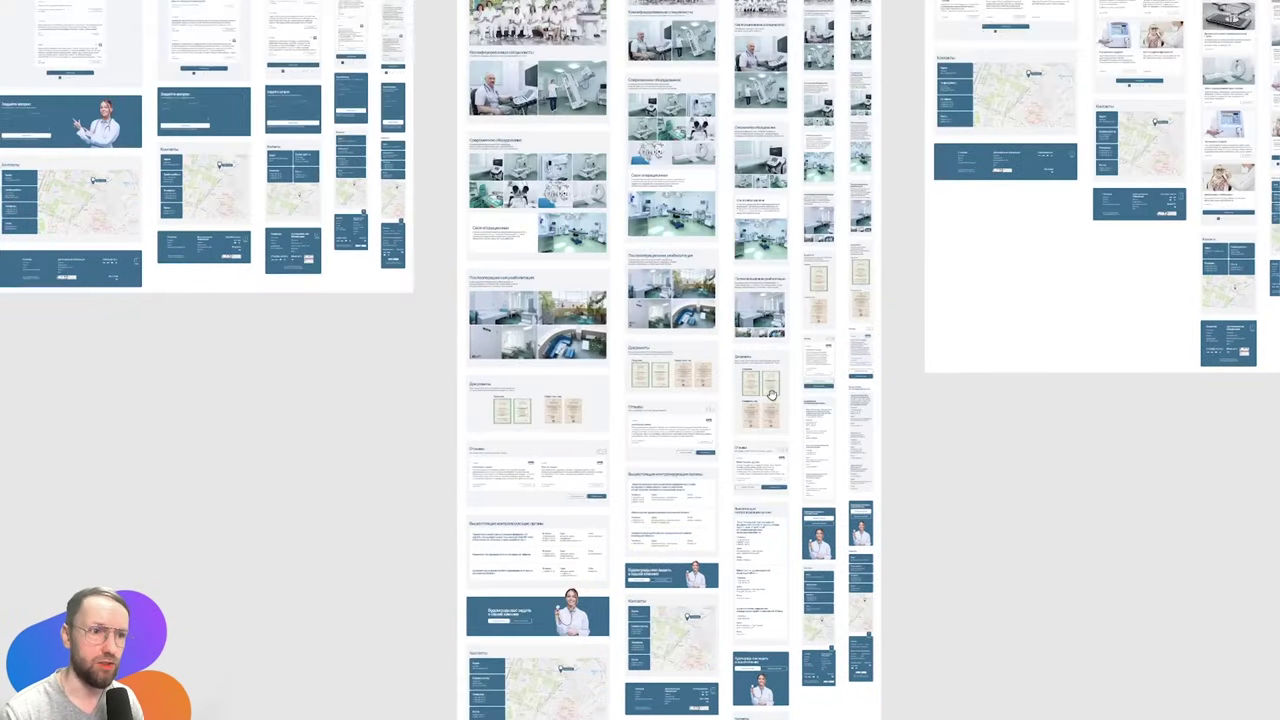
{"action": "scroll", "coordinate": [678, 242], "scroll_direction": "up", "scroll_amount": 3}
{"action": "scroll", "coordinate": [700, 255], "scroll_direction": "right", "scroll_amount": 5}
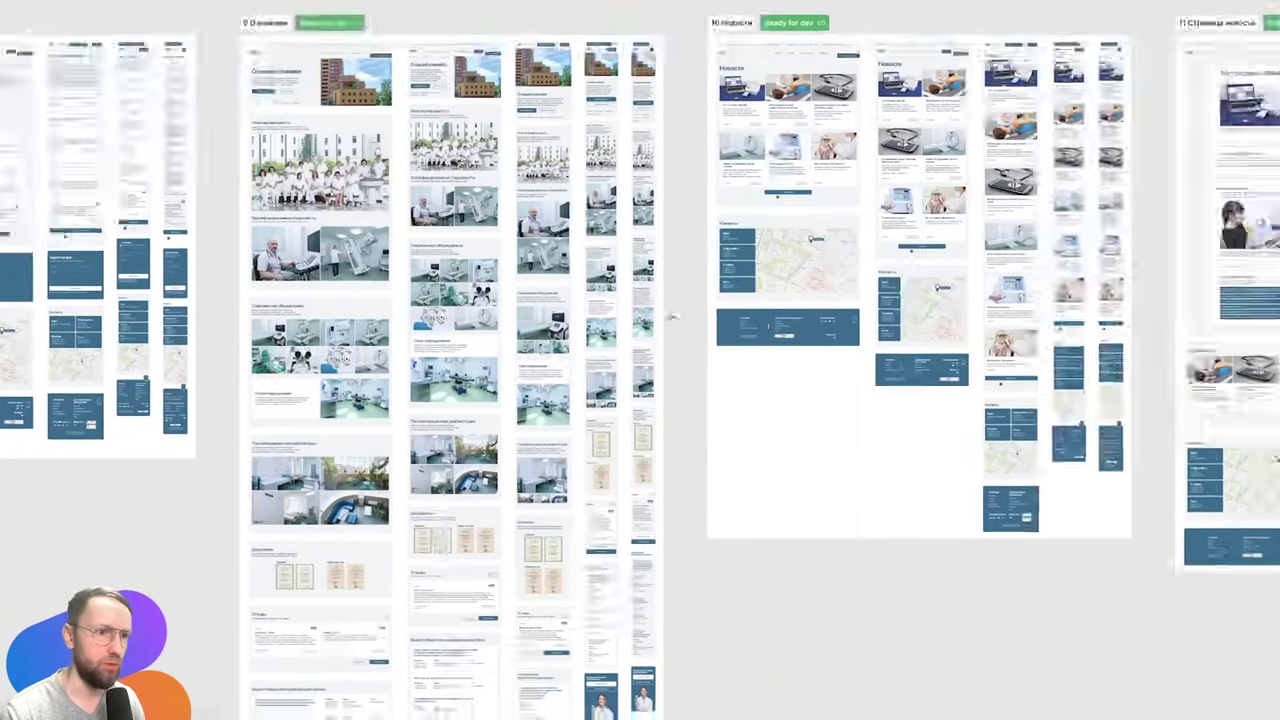
{"action": "scroll", "coordinate": [710, 260], "scroll_direction": "right", "scroll_amount": 5}
{"action": "scroll", "coordinate": [732, 267], "scroll_direction": "right", "scroll_amount": 5}
{"action": "scroll", "coordinate": [715, 262], "scroll_direction": "right", "scroll_amount": 5}
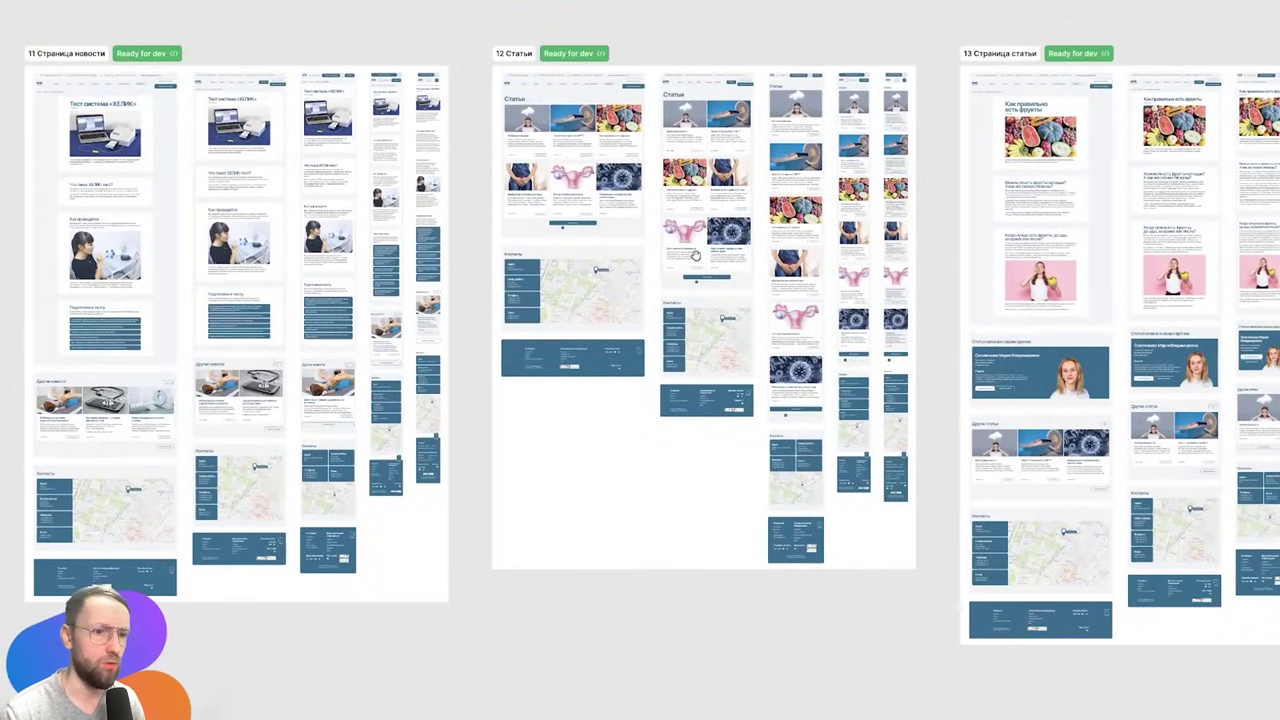
{"action": "scroll", "coordinate": [640, 360], "scroll_direction": "left", "scroll_amount": 5}
{"action": "scroll", "coordinate": [640, 360], "scroll_direction": "right", "scroll_amount": 4}
{"action": "scroll", "coordinate": [640, 360], "scroll_direction": "right", "scroll_amount": 8}
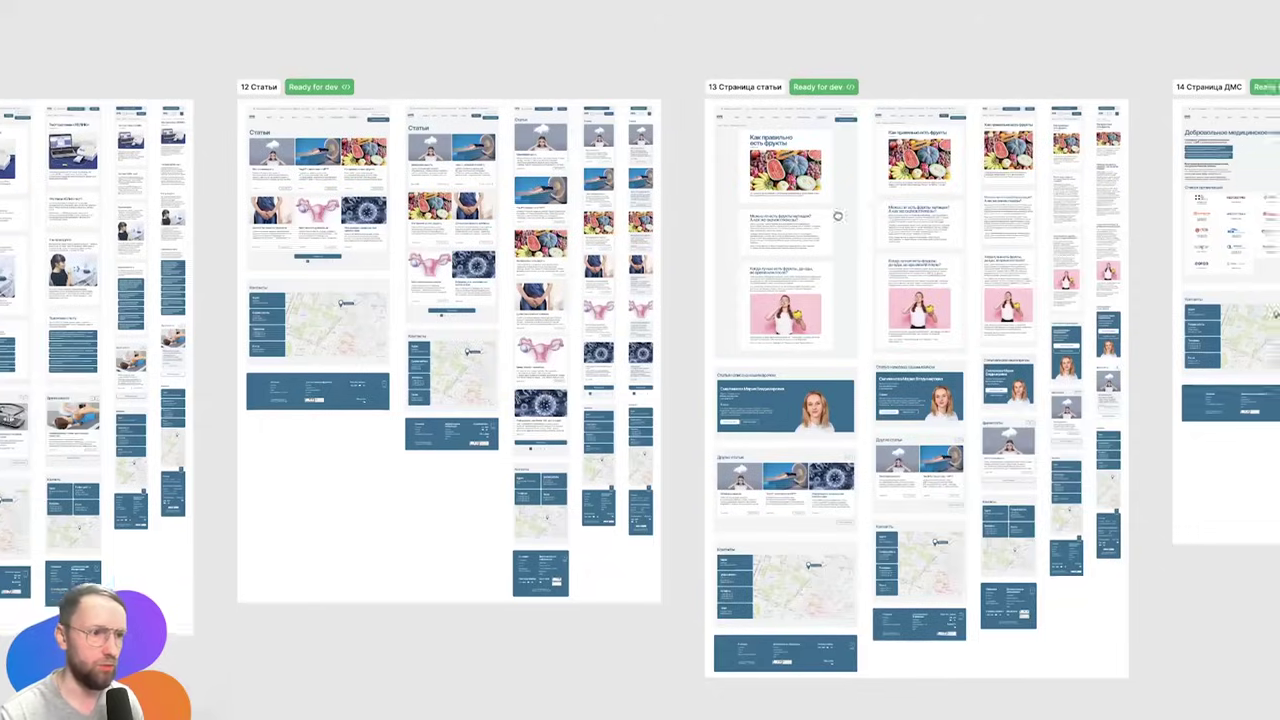
{"action": "scroll", "coordinate": [474, 221], "scroll_direction": "right", "scroll_amount": 10}
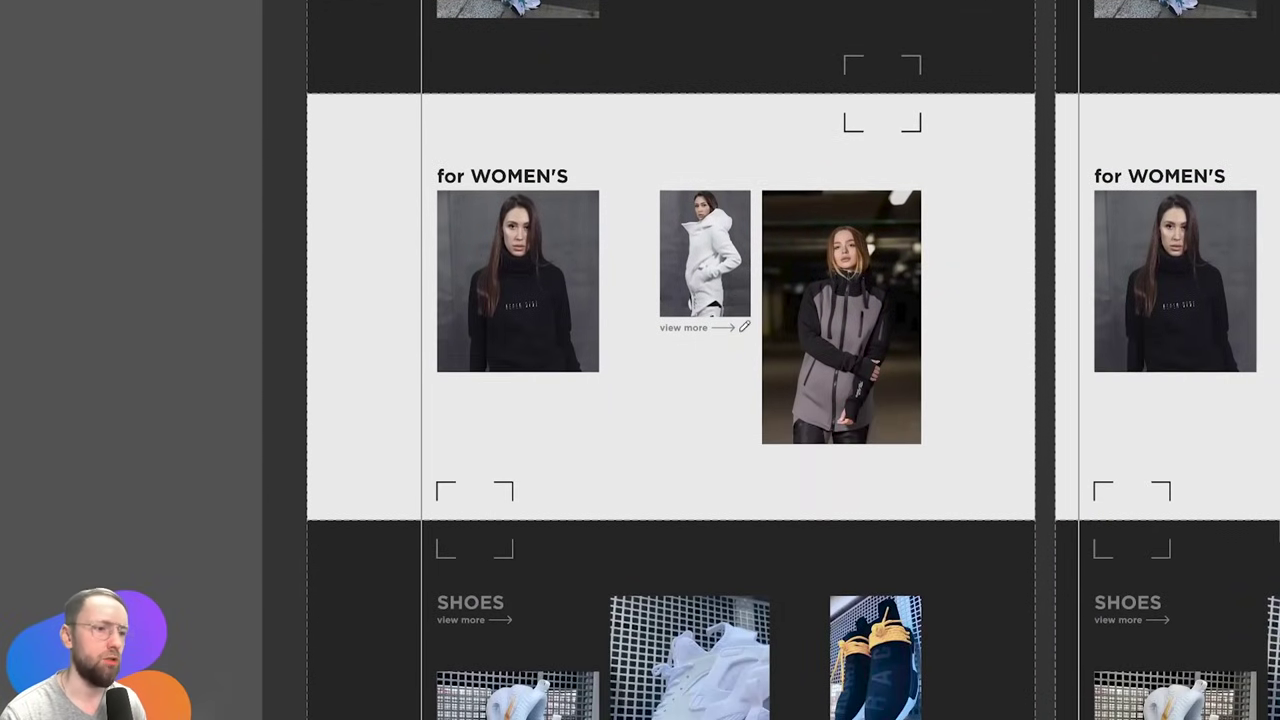
{"action": "scroll", "coordinate": [767, 301], "scroll_direction": "down", "scroll_amount": 3}
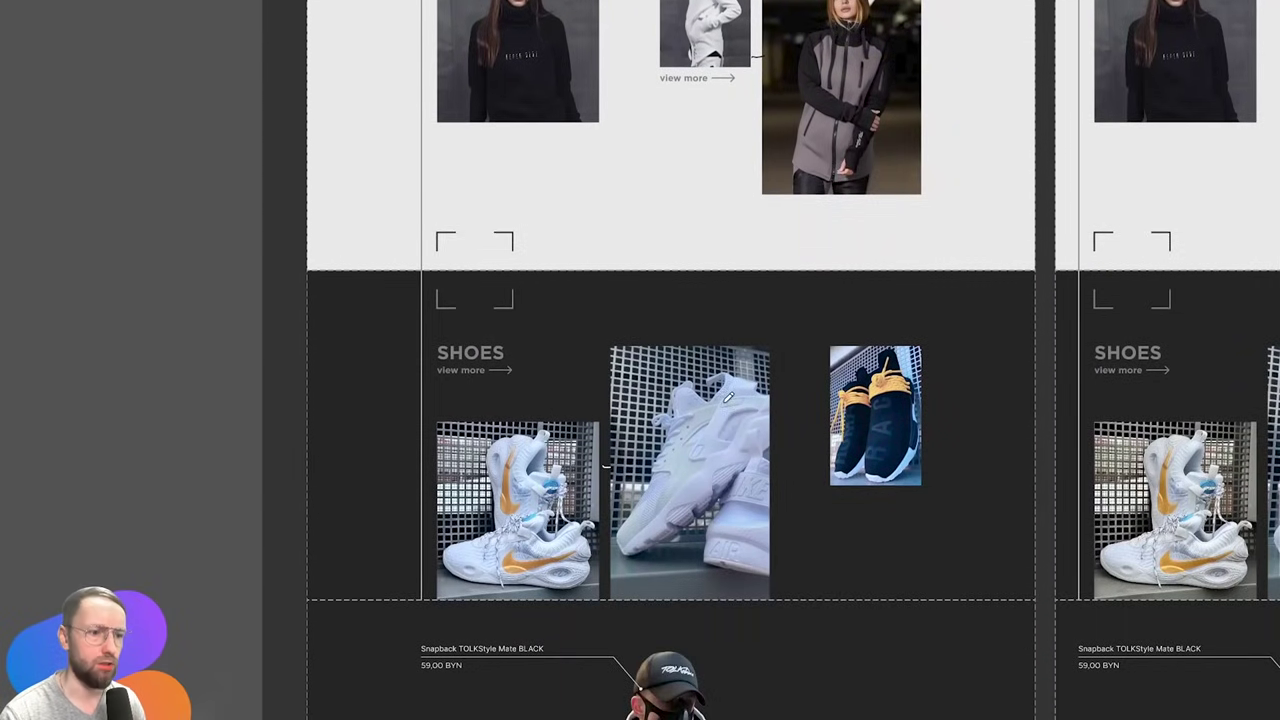
{"action": "scroll", "coordinate": [670, 360], "scroll_direction": "up", "scroll_amount": 5}
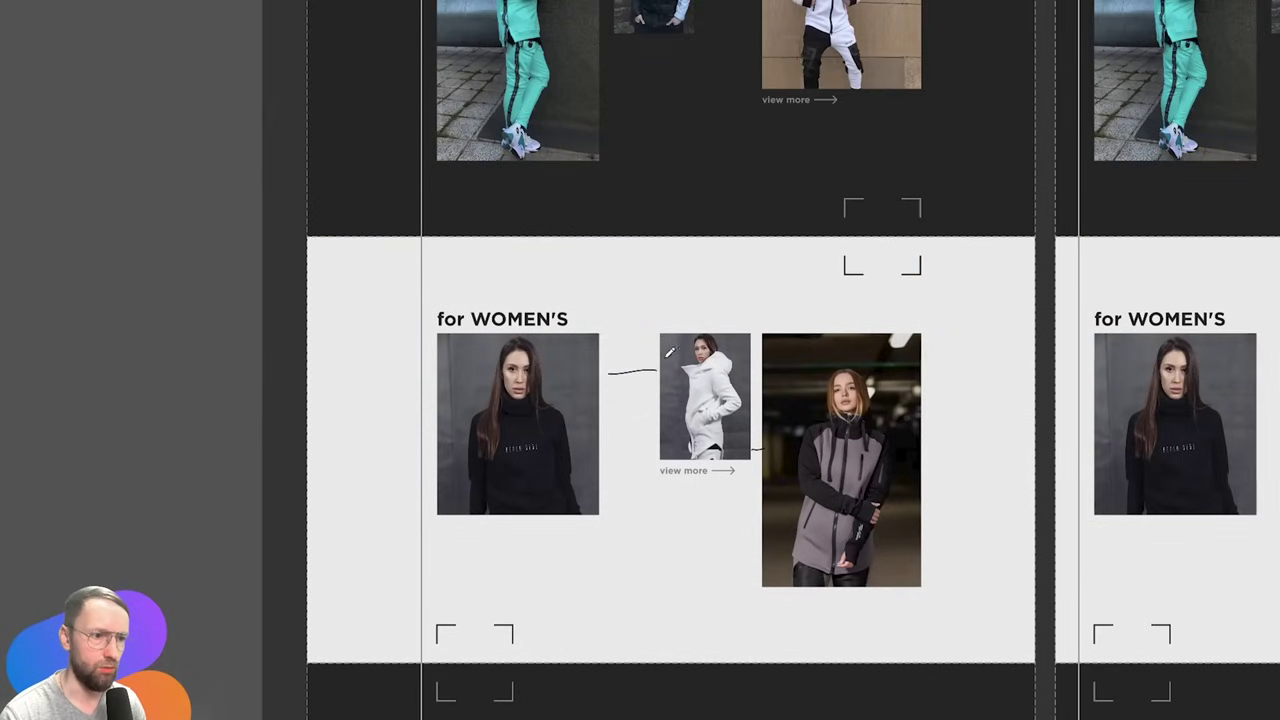
{"action": "scroll", "coordinate": [670, 360], "scroll_direction": "up", "scroll_amount": 3}
{"action": "scroll", "coordinate": [706, 338], "scroll_direction": "down", "scroll_amount": 3}
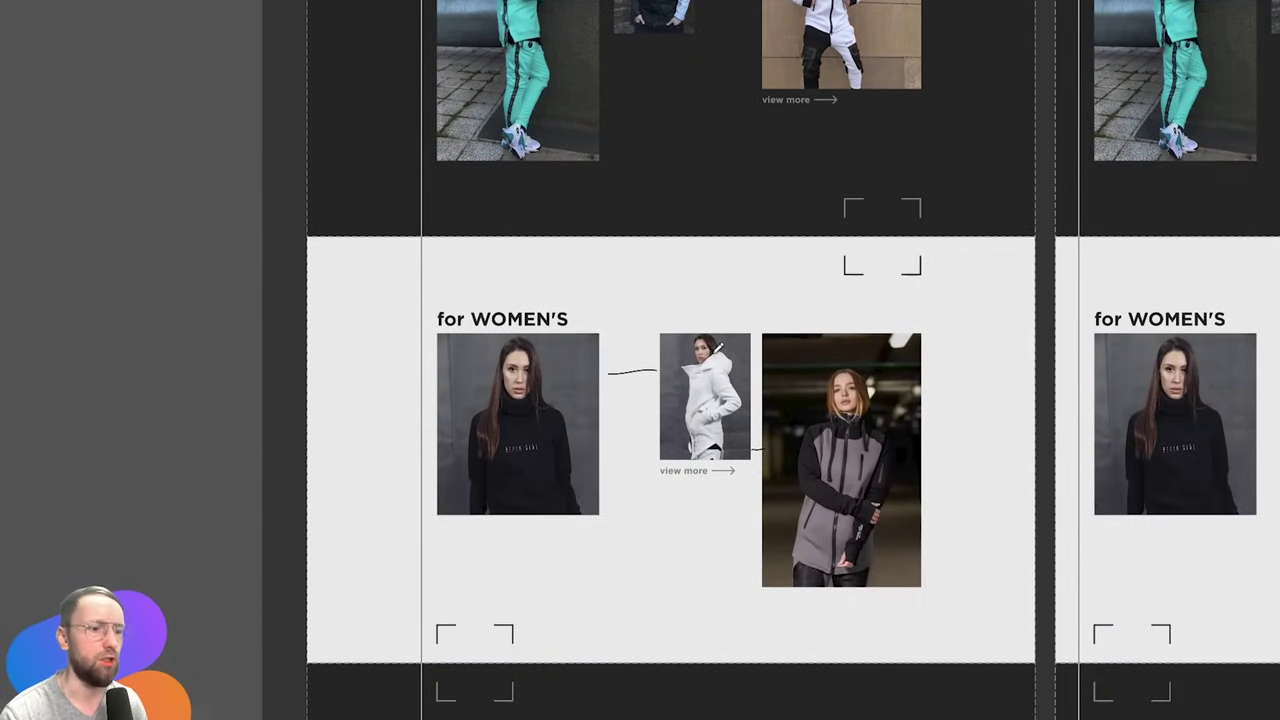
{"action": "scroll", "coordinate": [691, 360], "scroll_direction": "up", "scroll_amount": 2}
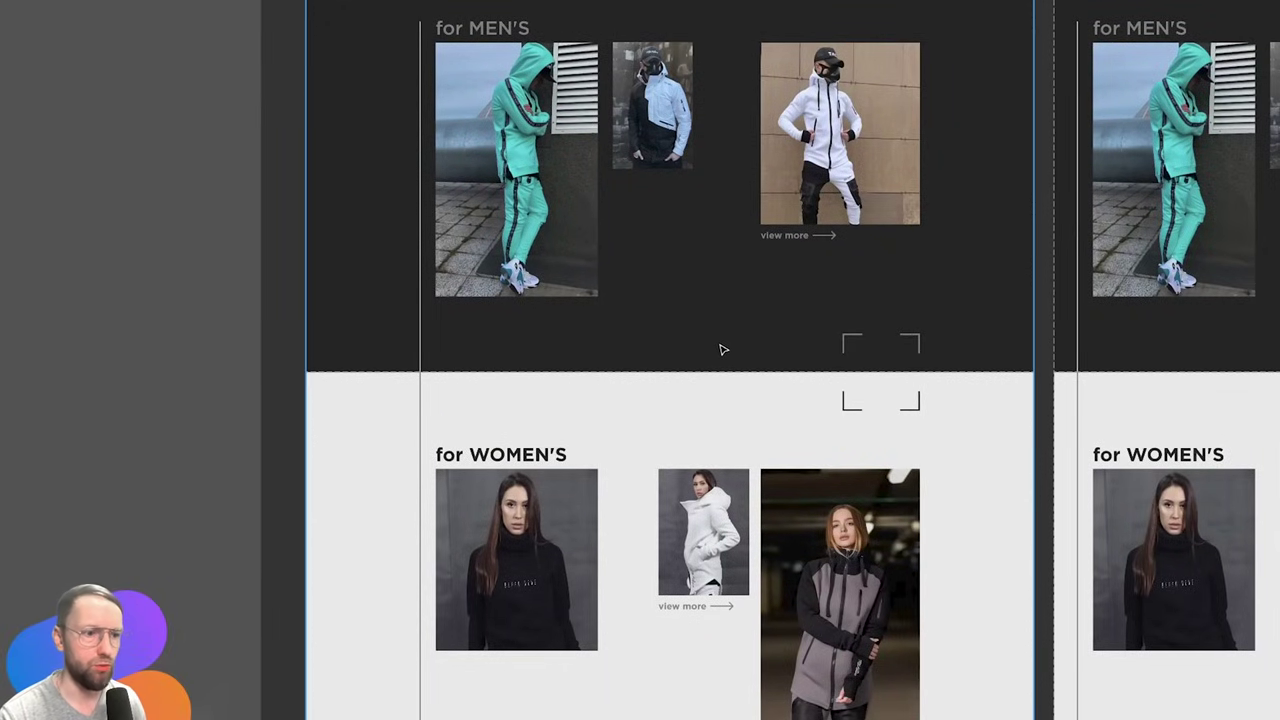
{"action": "scroll", "coordinate": [720, 350], "scroll_direction": "down", "scroll_amount": 2}
{"action": "scroll", "coordinate": [724, 354], "scroll_direction": "down", "scroll_amount": 3}
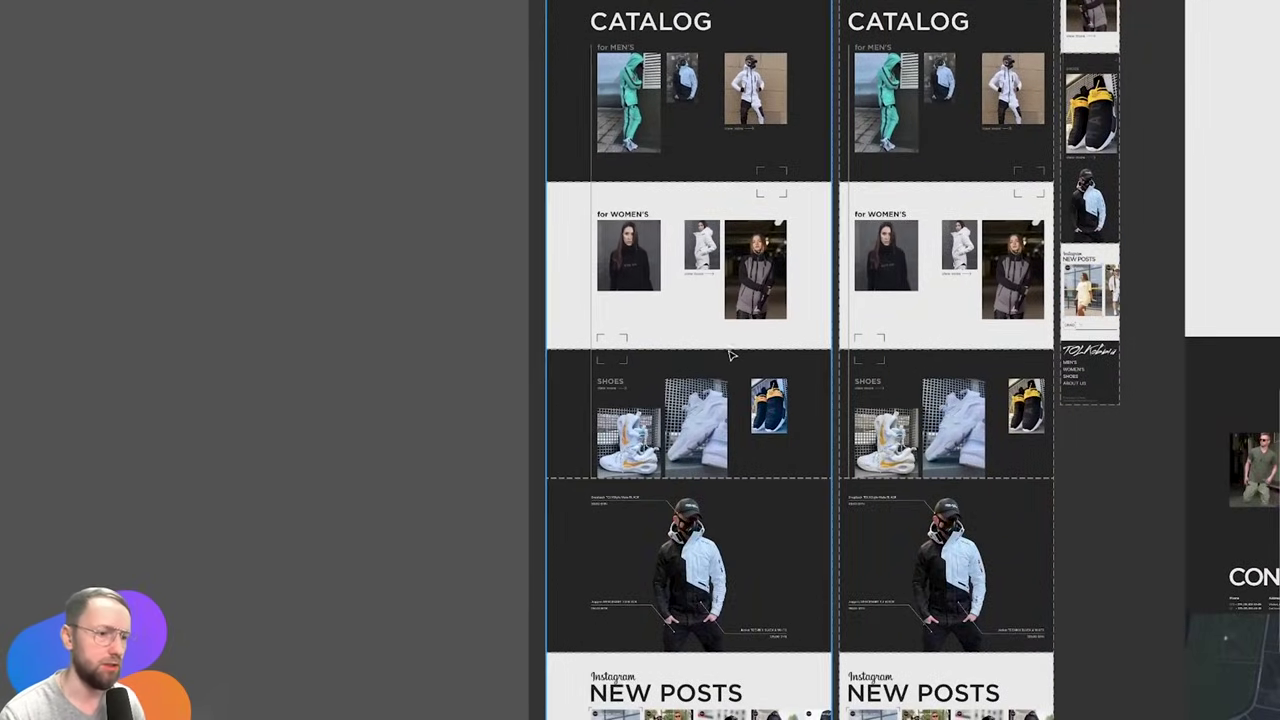
{"action": "scroll", "coordinate": [731, 354], "scroll_direction": "up", "scroll_amount": 3}
{"action": "scroll", "coordinate": [660, 420], "scroll_direction": "up", "scroll_amount": 2}
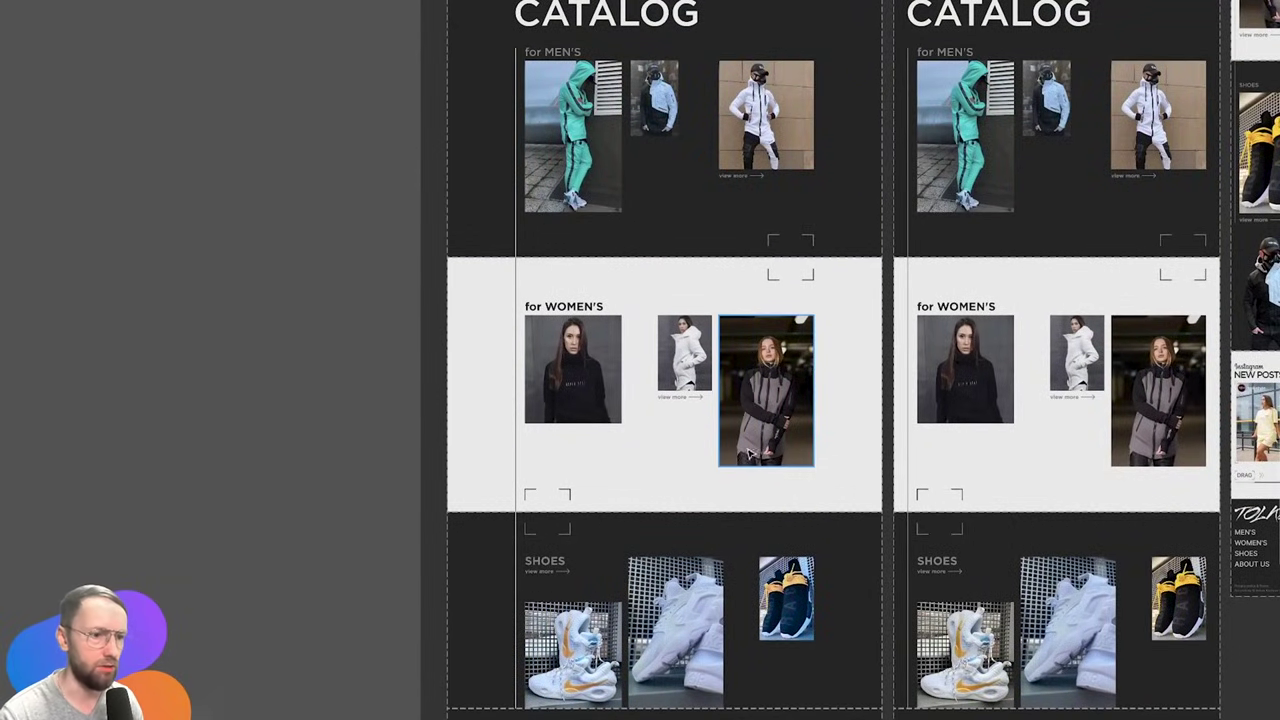
{"action": "key", "text": "super+y"}
{"action": "key", "text": "ctrl+g"}
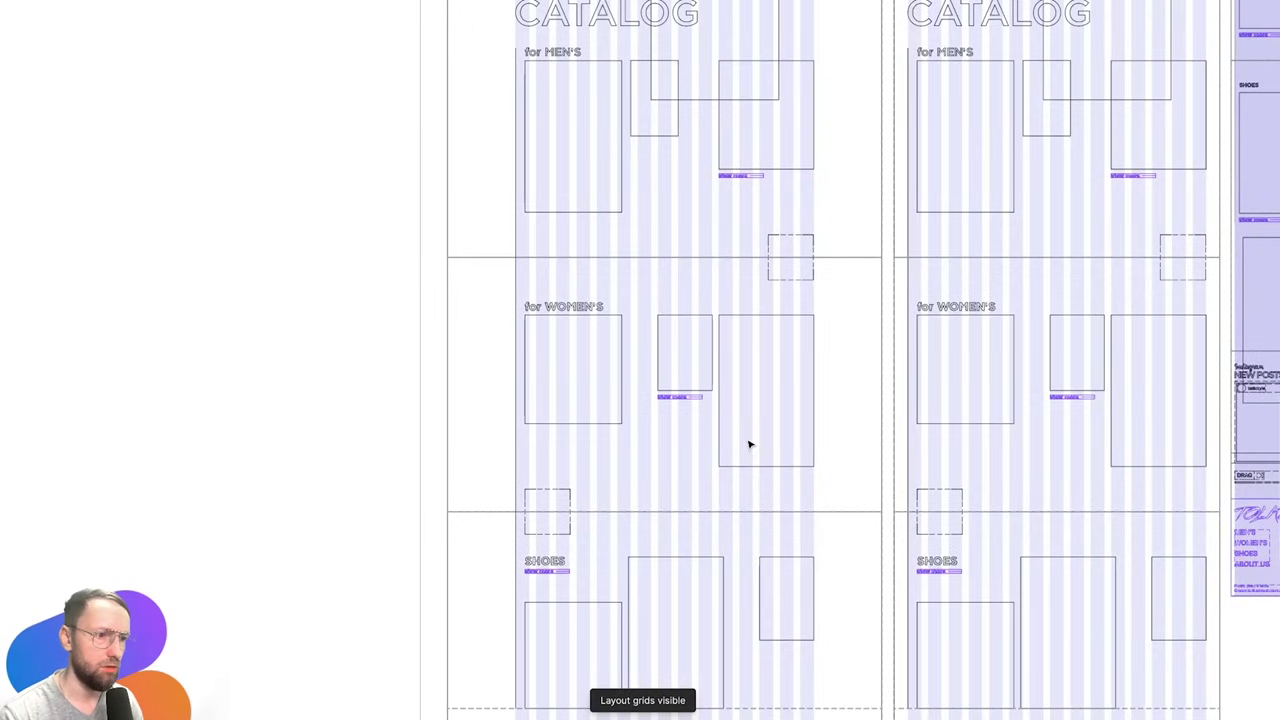
{"action": "key", "text": "ctrl+g"}
{"action": "key", "text": "ctrl+g"}
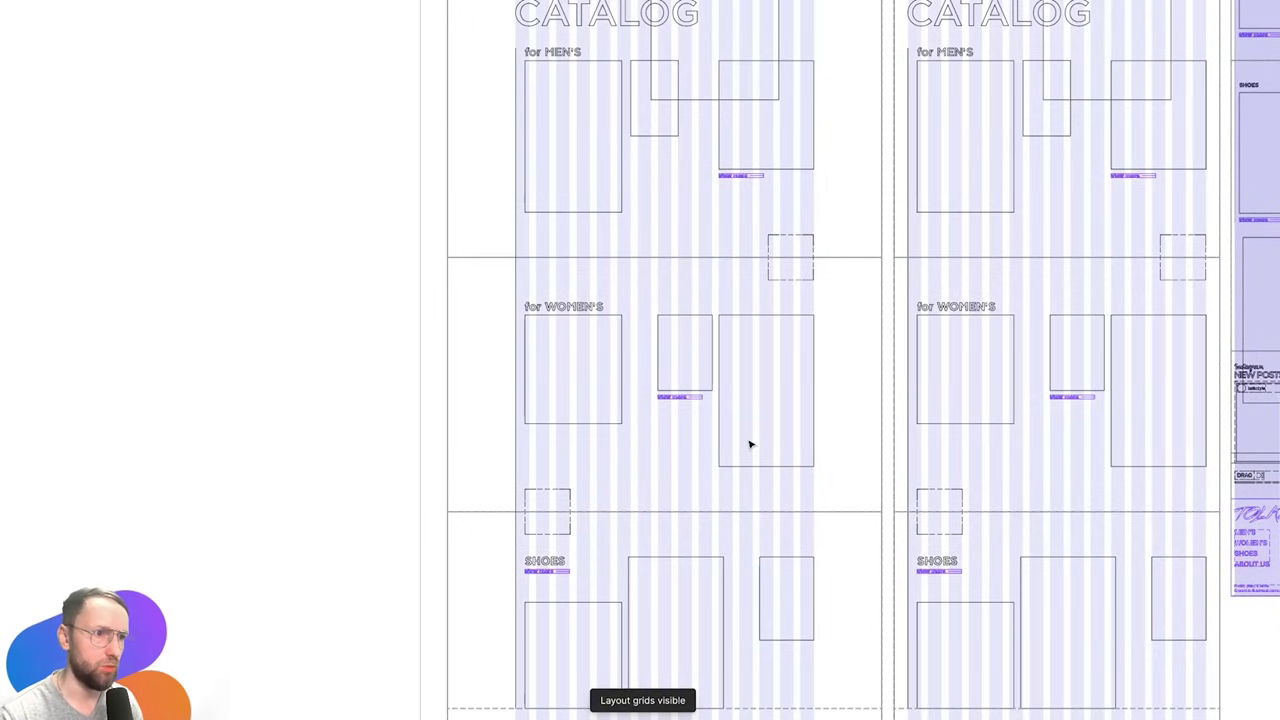
{"action": "key", "text": "ctrl+g"}
{"action": "key", "text": "super+y"}
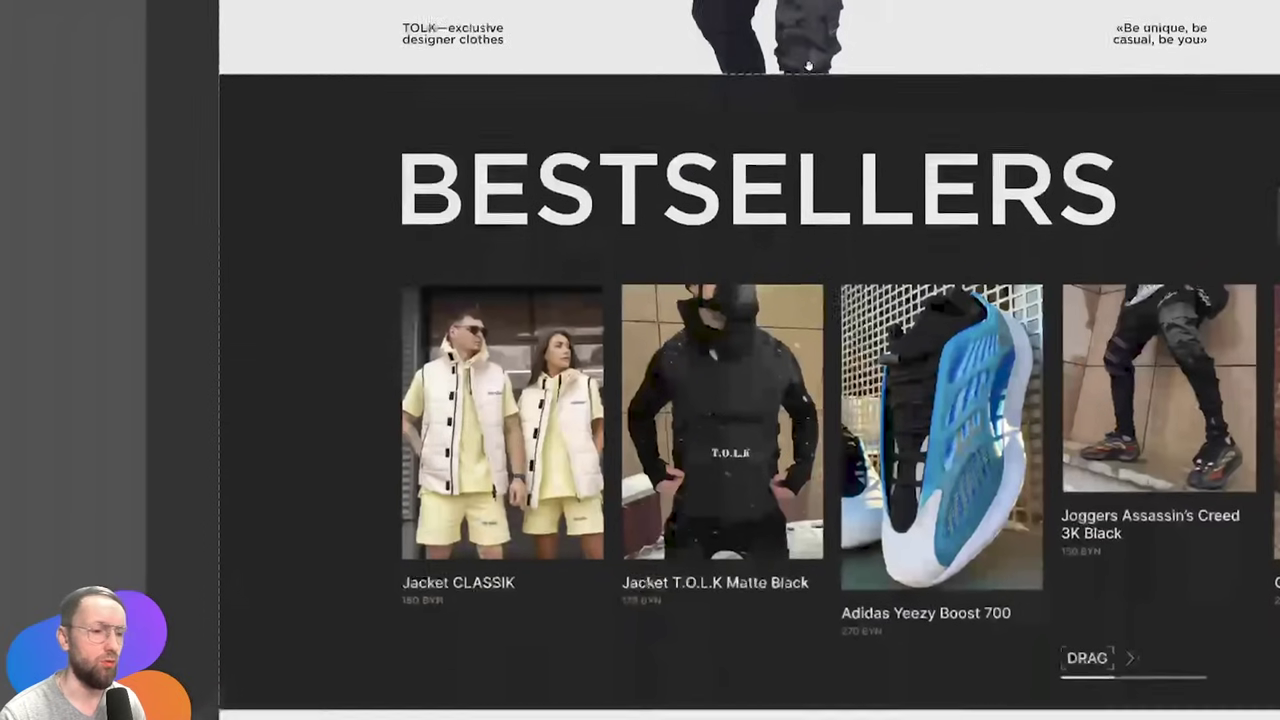
{"action": "left_click", "coordinate": [458, 581]}
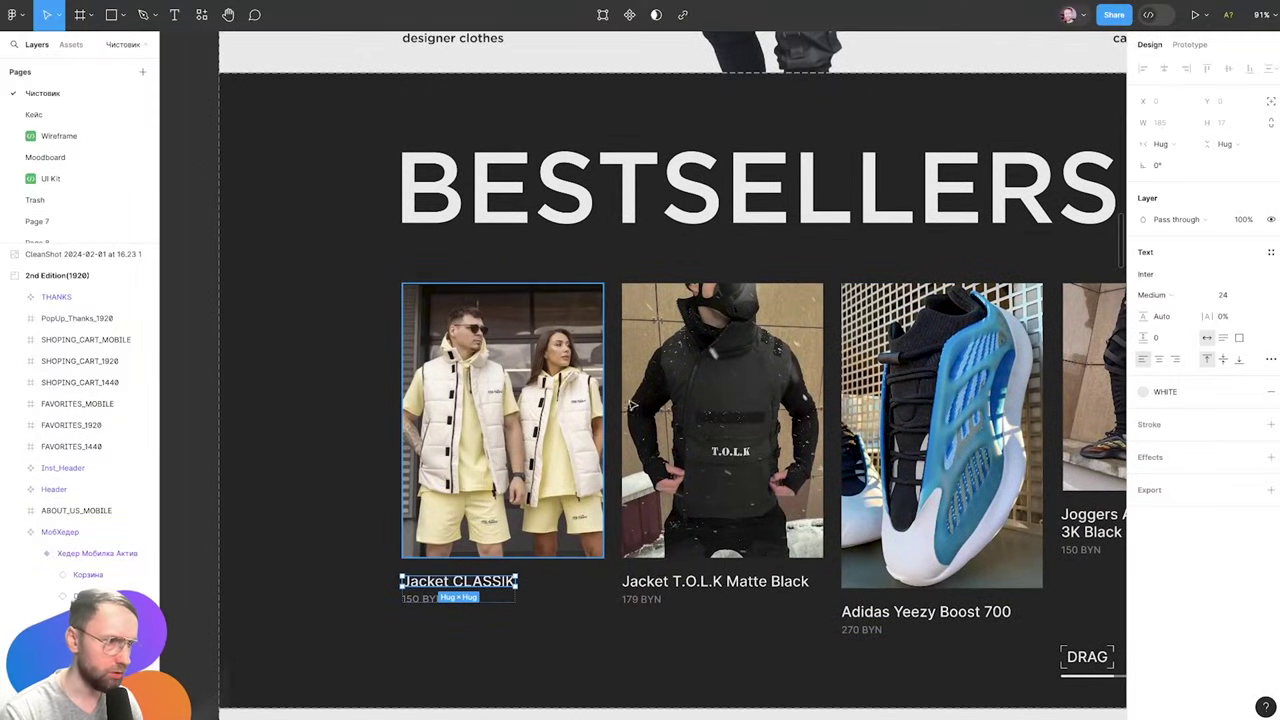
{"action": "key", "text": "ctrl+backslash"}
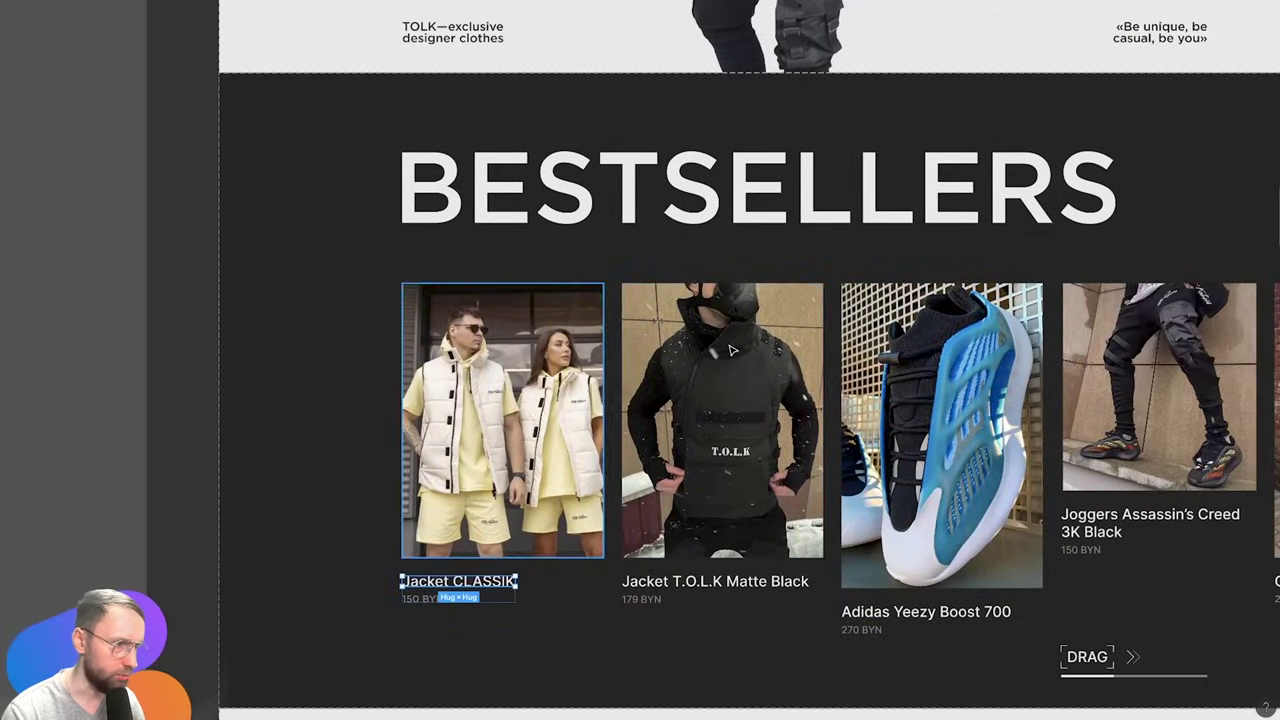
{"action": "left_click", "coordinate": [357, 386]}
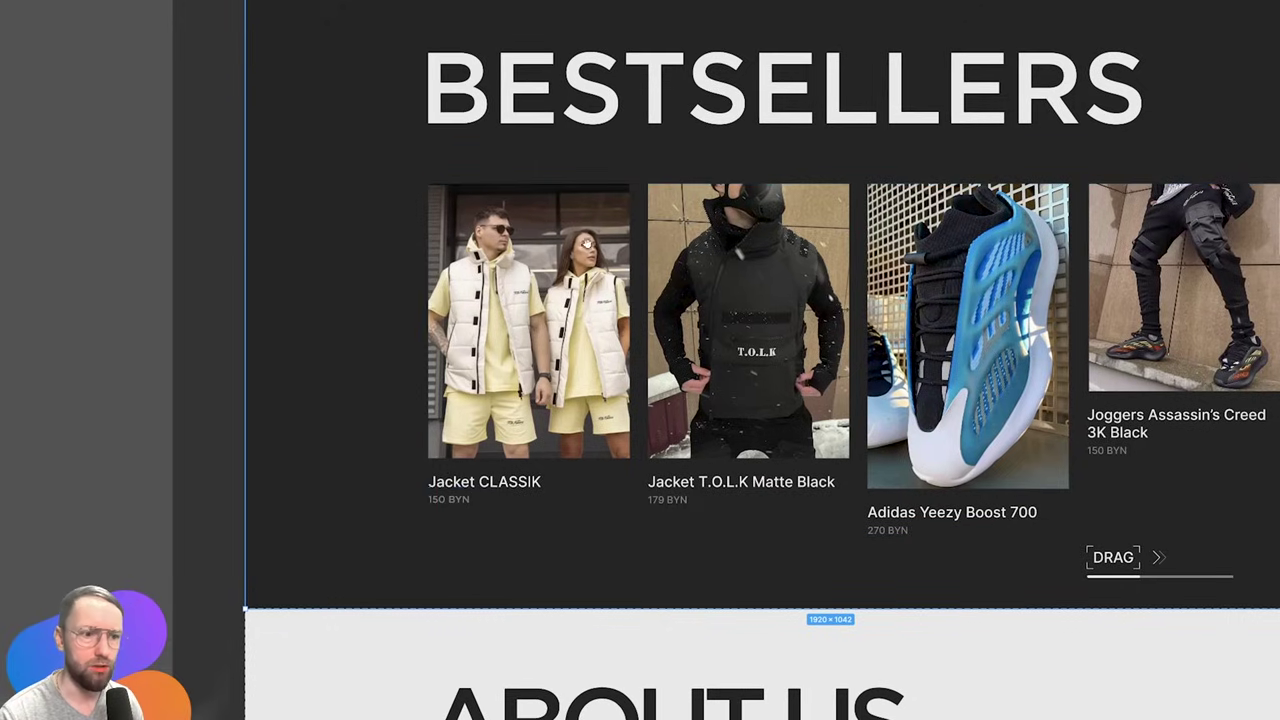
{"action": "scroll", "coordinate": [489, 205], "scroll_direction": "up", "scroll_amount": 5}
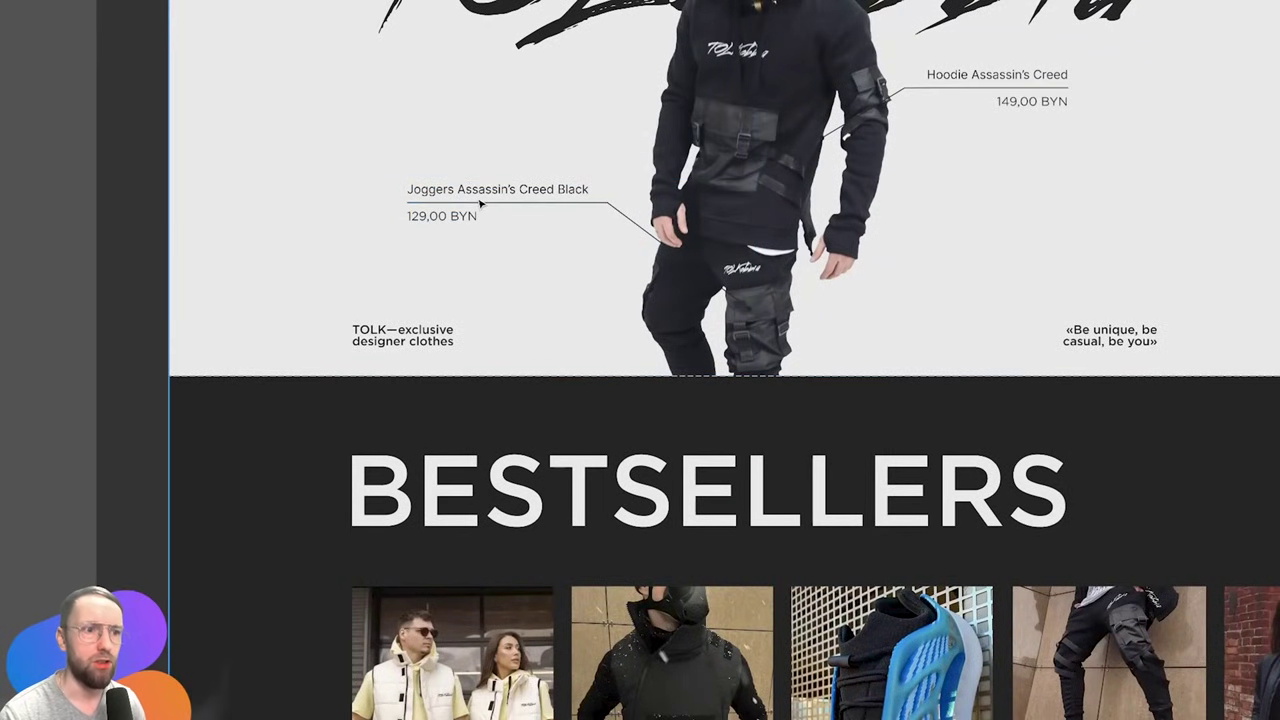
{"action": "scroll", "coordinate": [482, 202], "scroll_direction": "down", "scroll_amount": 3}
{"action": "scroll", "coordinate": [534, 229], "scroll_direction": "down", "scroll_amount": 2}
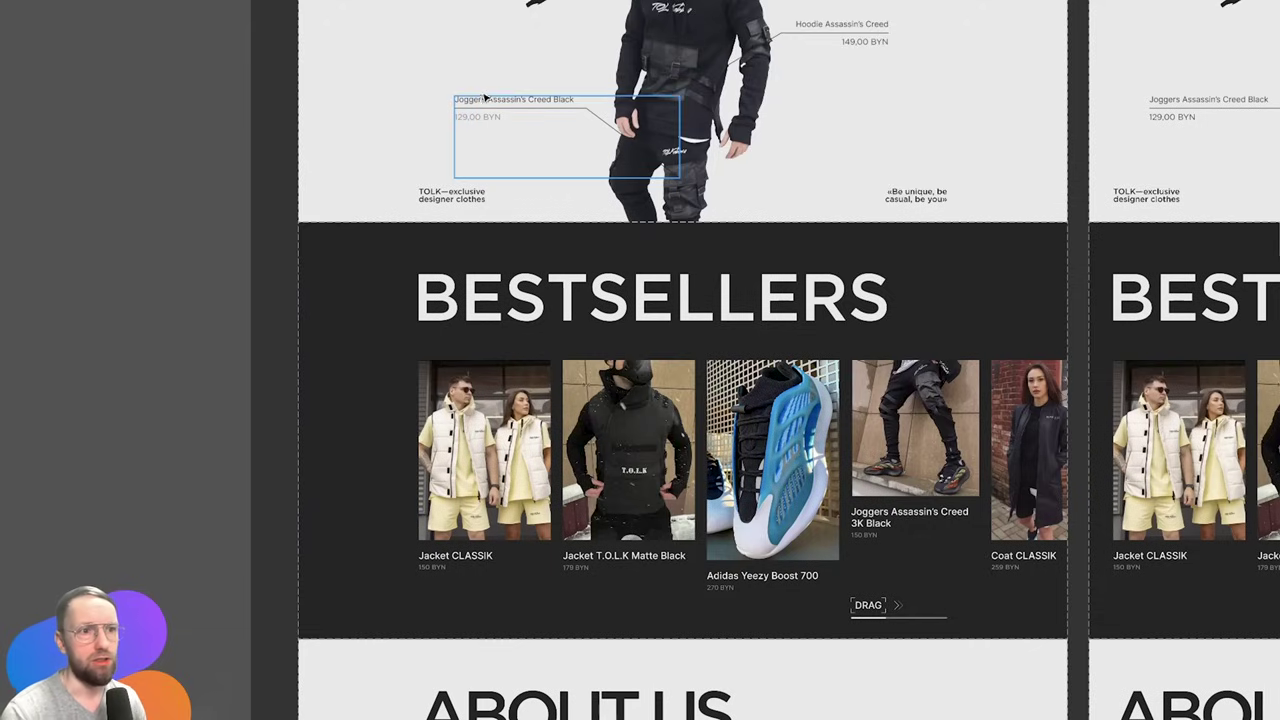
Fade the Joggers label group to 11% opacity
{"action": "left_click", "coordinate": [593, 114]}
{"action": "key", "text": "1"}
{"action": "key", "text": "1"}
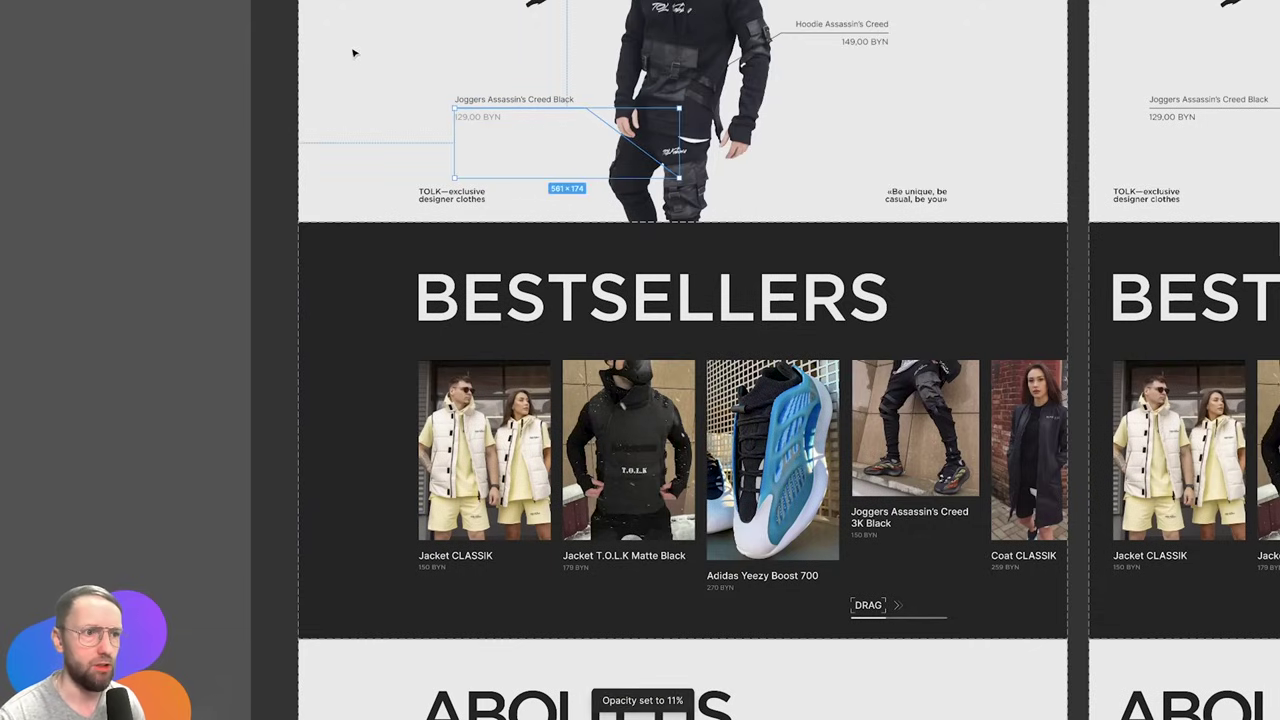
{"action": "left_click", "coordinate": [358, 51]}
{"action": "scroll", "coordinate": [363, 51], "scroll_direction": "up", "scroll_amount": 2}
{"action": "scroll", "coordinate": [613, 150], "scroll_direction": "up", "scroll_amount": 3}
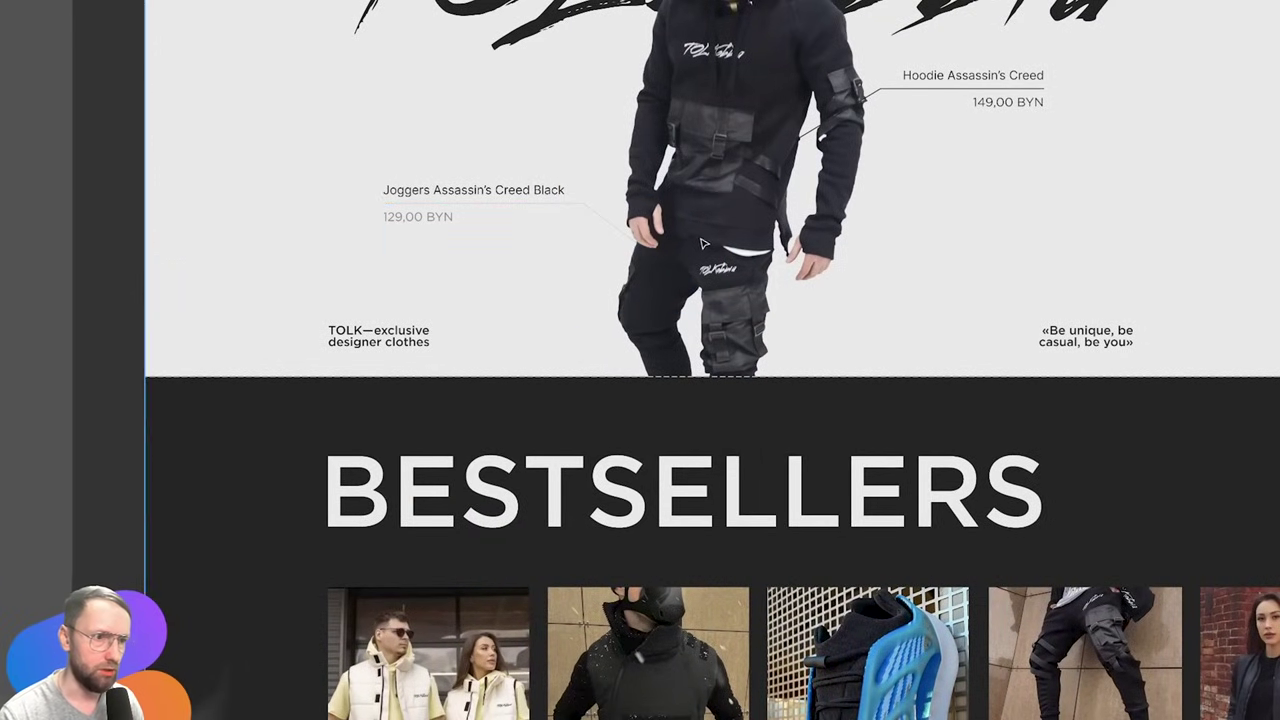
{"action": "scroll", "coordinate": [703, 243], "scroll_direction": "down", "scroll_amount": 3}
{"action": "scroll", "coordinate": [723, 493], "scroll_direction": "down", "scroll_amount": 5}
{"action": "scroll", "coordinate": [723, 493], "scroll_direction": "down", "scroll_amount": 5}
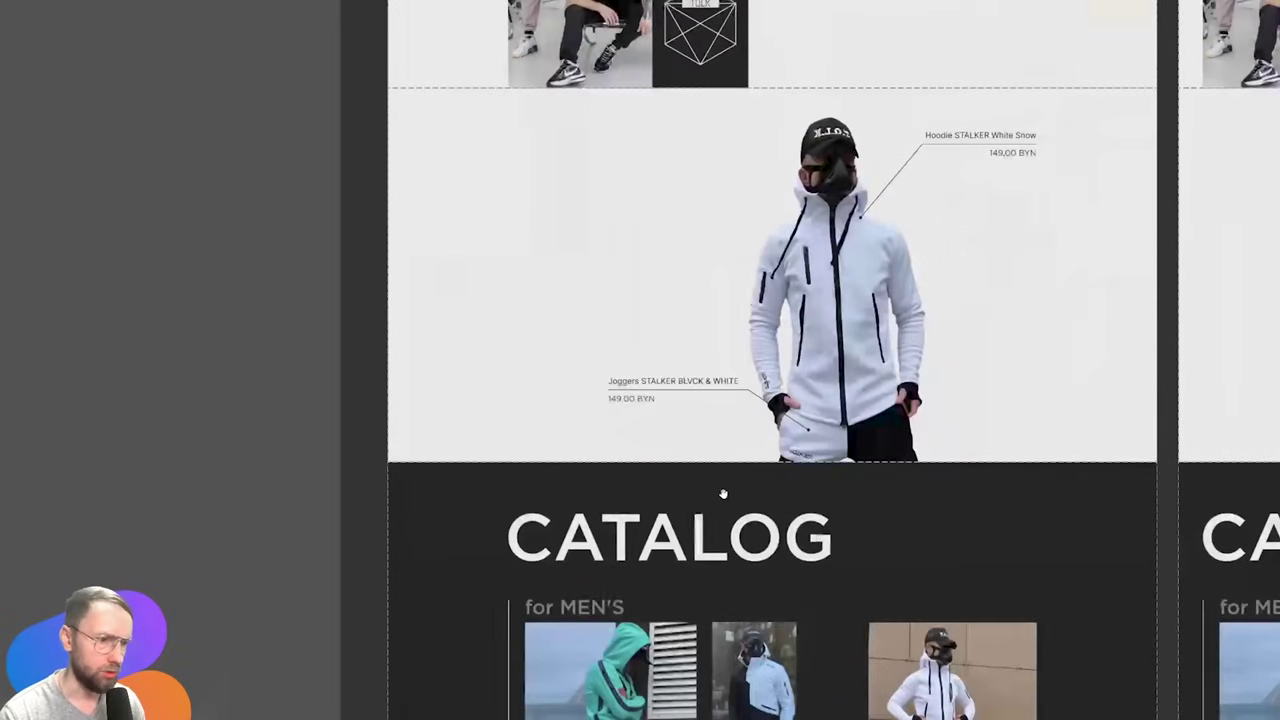
{"action": "scroll", "coordinate": [740, 503], "scroll_direction": "down", "scroll_amount": 5}
{"action": "scroll", "coordinate": [728, 471], "scroll_direction": "down", "scroll_amount": 5}
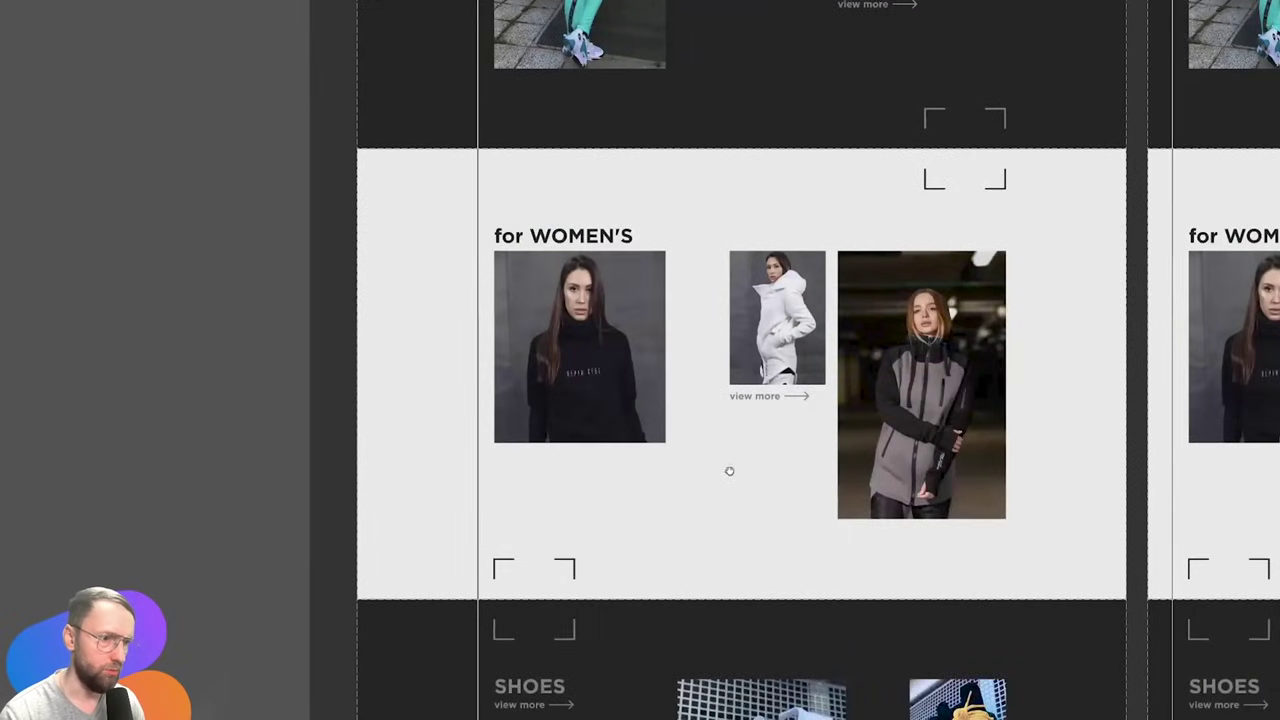
{"action": "scroll", "coordinate": [731, 234], "scroll_direction": "down", "scroll_amount": 5}
{"action": "scroll", "coordinate": [631, 399], "scroll_direction": "down", "scroll_amount": 5}
{"action": "scroll", "coordinate": [631, 399], "scroll_direction": "down", "scroll_amount": 3}
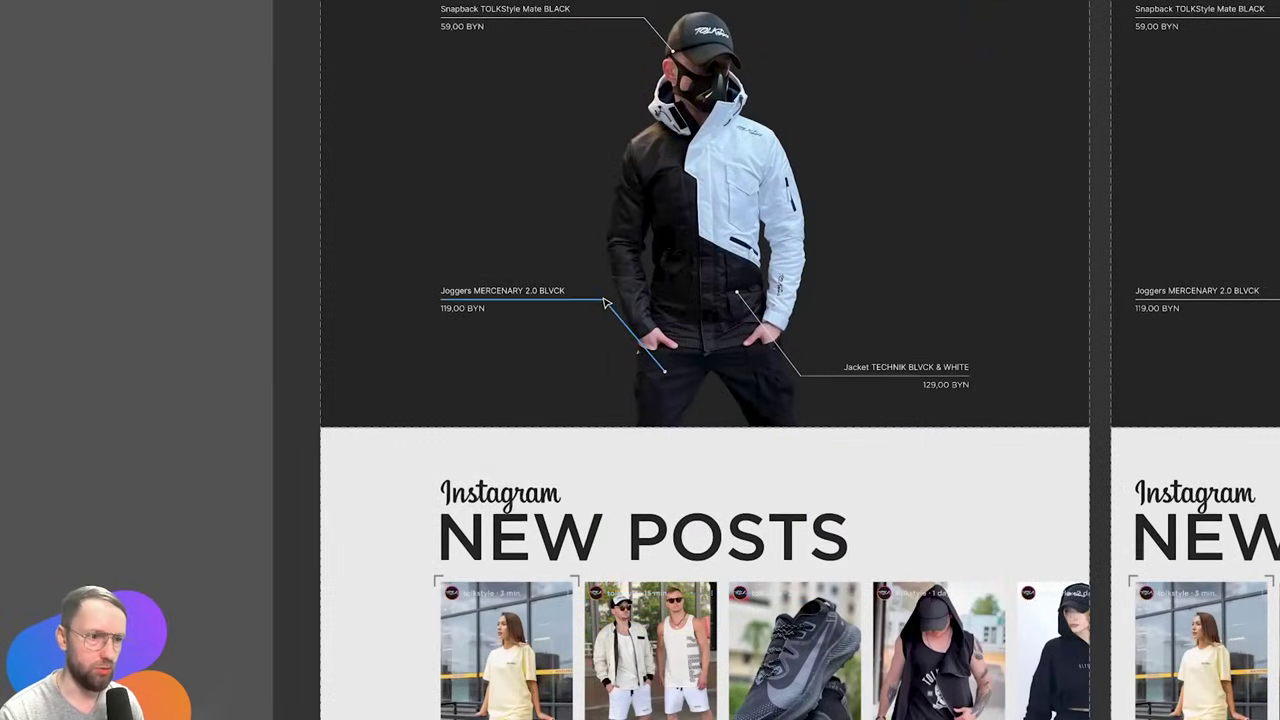
{"action": "left_click", "coordinate": [555, 300]}
{"action": "key", "text": "1"}
{"action": "key", "text": "1"}
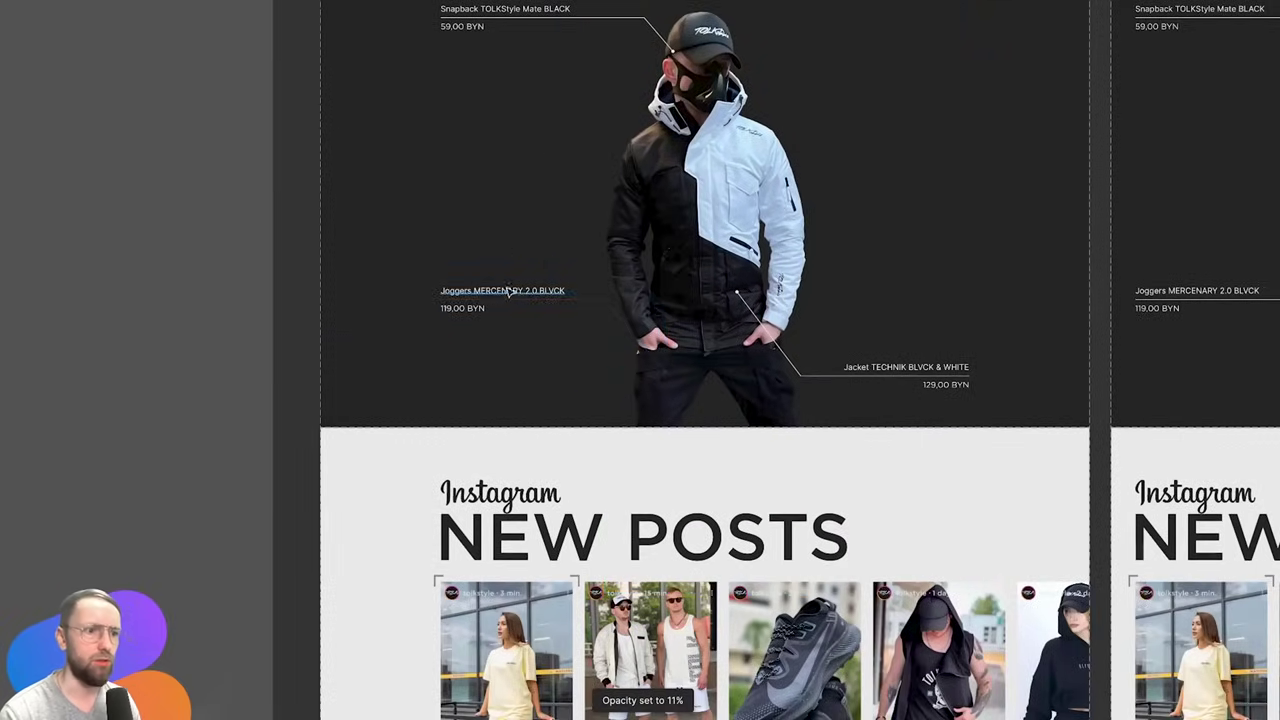
Set the Joggers label group and the 119,00 BYN price to 22% opacity
{"action": "scroll", "coordinate": [508, 290], "scroll_direction": "up", "scroll_amount": 3}
{"action": "left_click", "coordinate": [640, 300]}
{"action": "key", "text": "2"}
{"action": "key", "text": "2"}
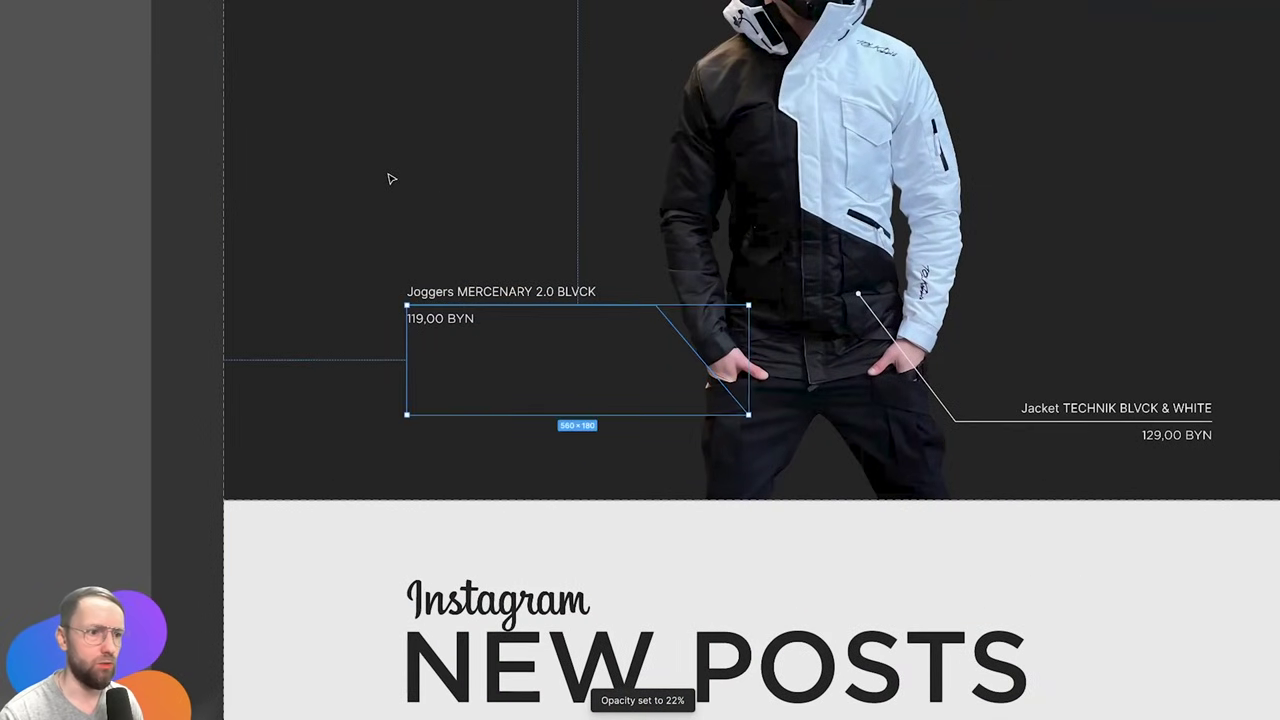
{"action": "left_click", "coordinate": [391, 178]}
{"action": "left_click", "coordinate": [480, 331]}
{"action": "key", "text": "2"}
{"action": "key", "text": "2"}
{"action": "left_click", "coordinate": [397, 140]}
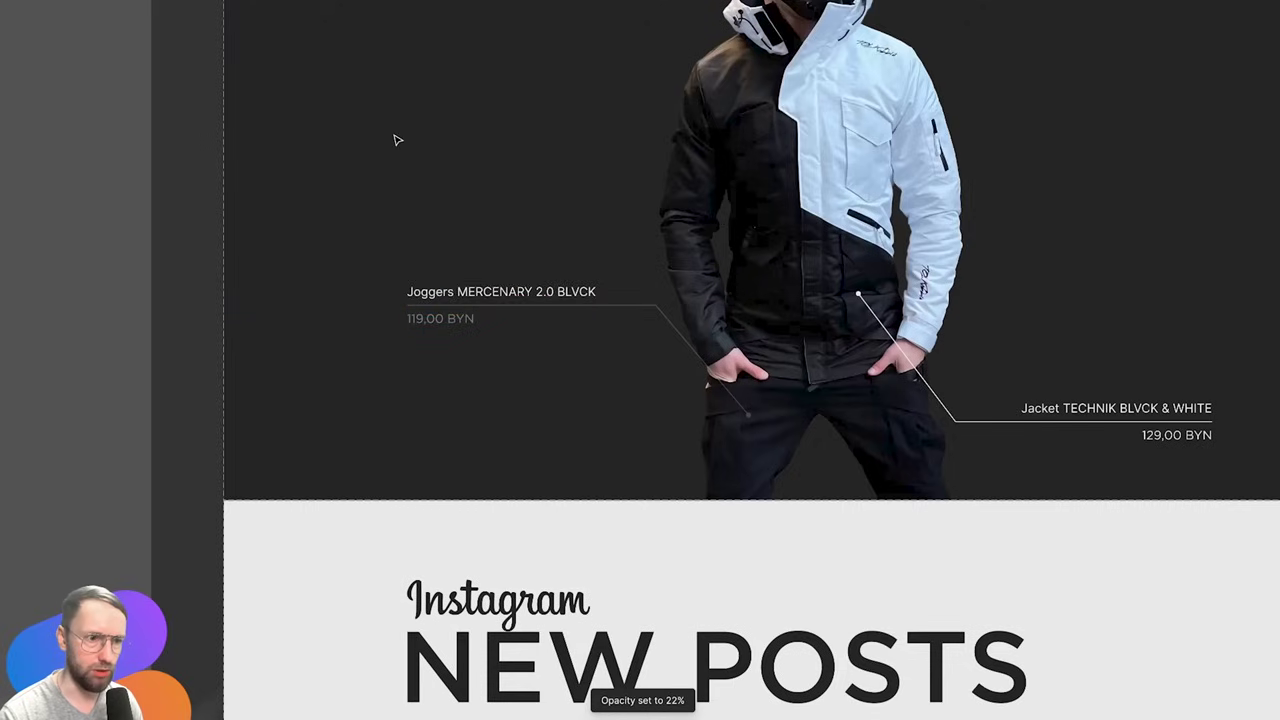
Sketch annotation marks around the Joggers label and price, undoing the stray strokes
{"action": "scroll", "coordinate": [397, 140], "scroll_direction": "down", "scroll_amount": 2}
{"action": "mouse_move", "coordinate": [540, 270]}
{"action": "left_mouse_down"}
{"action": "mouse_move", "coordinate": [286, 275]}
{"action": "mouse_move", "coordinate": [552, 275]}
{"action": "left_mouse_up"}
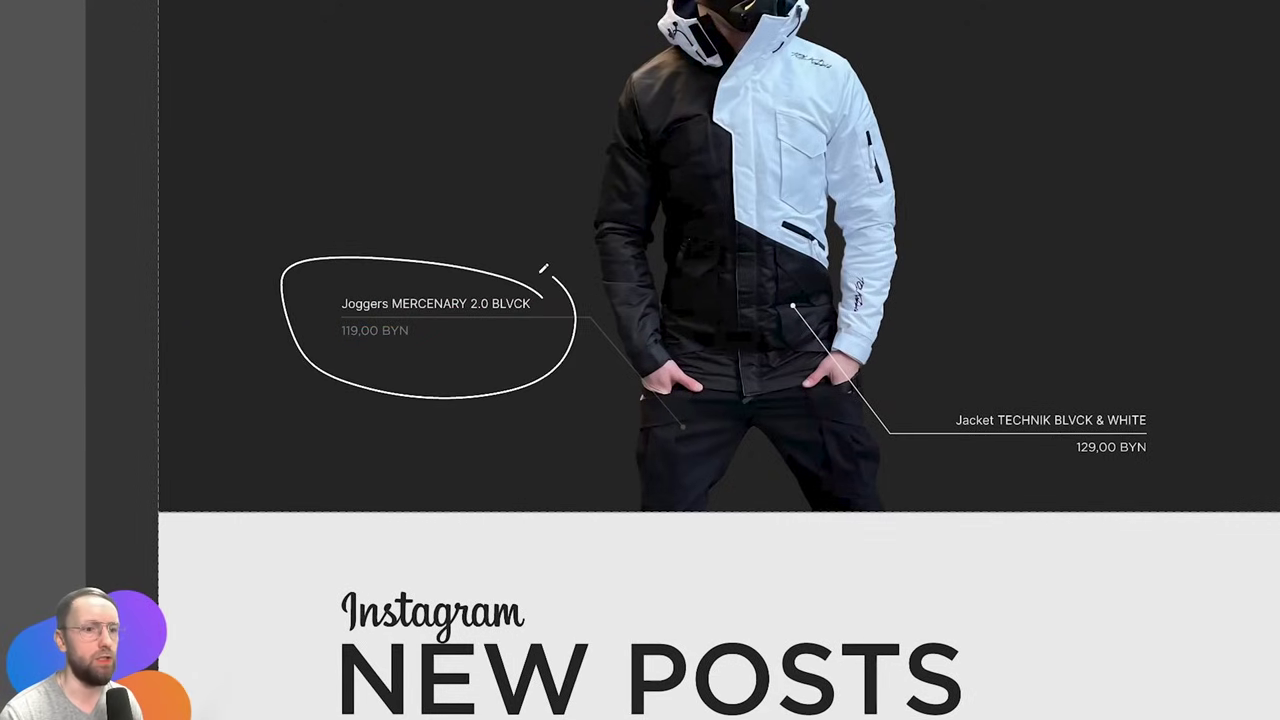
{"action": "left_click_drag", "start_coordinate": [1163, 402], "coordinate": [1146, 390]}
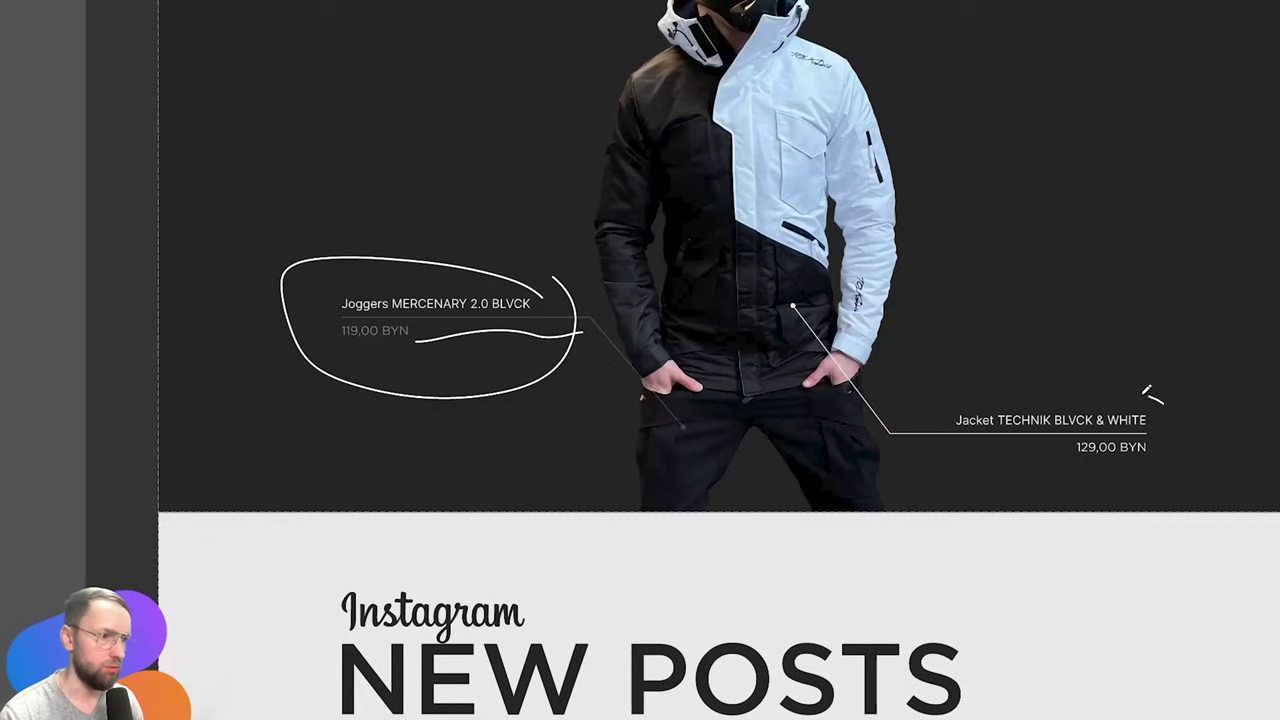
{"action": "key", "text": "ctrl+z"}
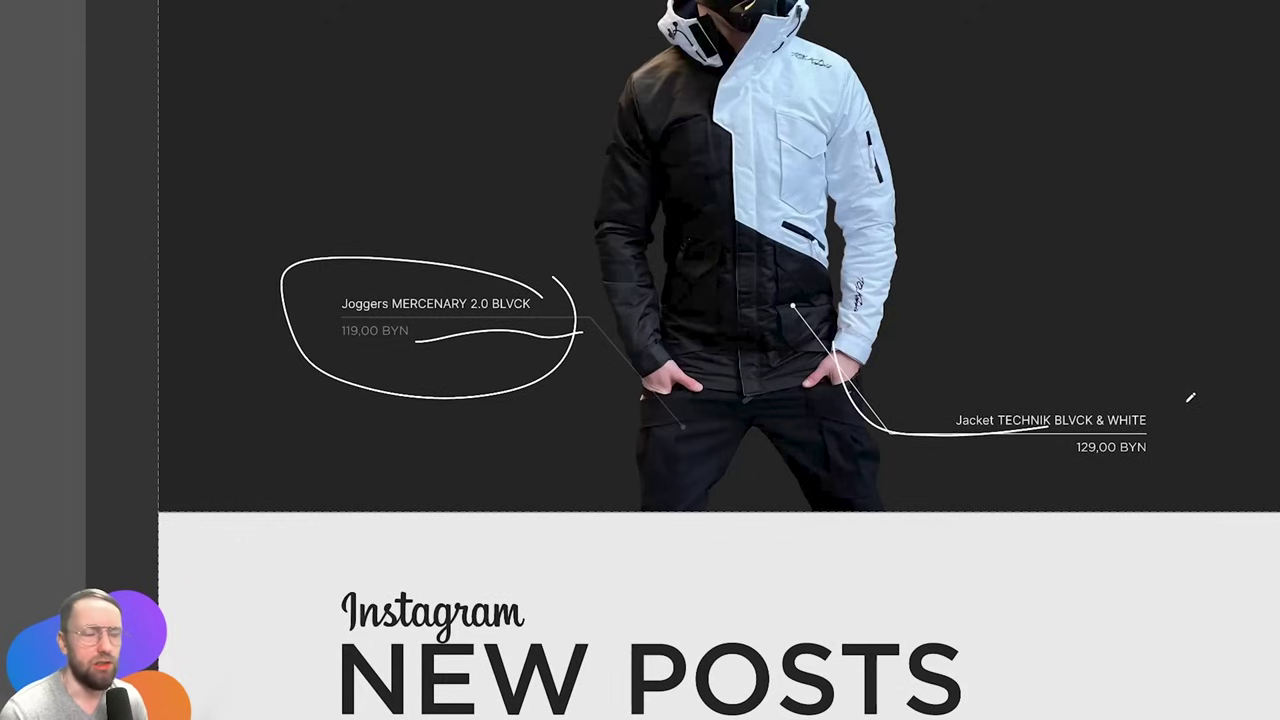
{"action": "key", "text": "ctrl+z"}
{"action": "key", "text": "ctrl+z"}
{"action": "scroll", "coordinate": [905, 206], "scroll_direction": "up", "scroll_amount": 3}
{"action": "key", "text": "ctrl+z"}
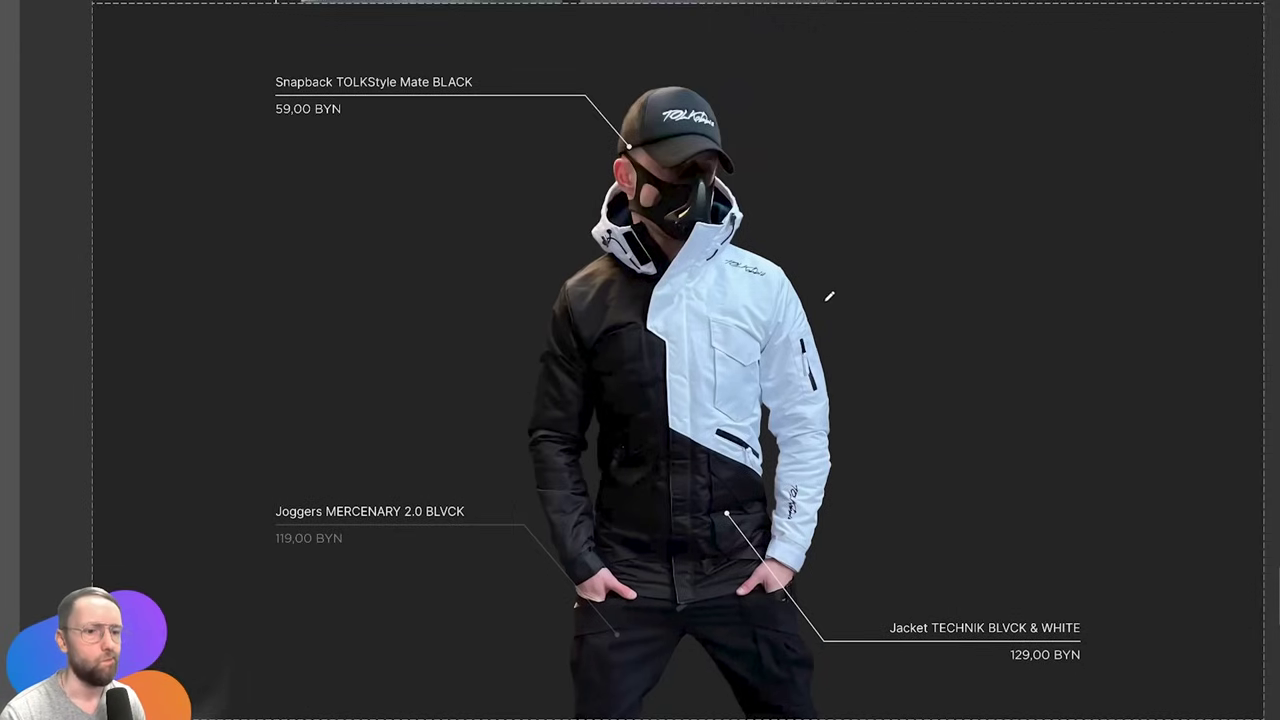
{"action": "mouse_move", "coordinate": [862, 109]}
{"action": "left_mouse_down"}
{"action": "mouse_move", "coordinate": [851, 371]}
{"action": "mouse_move", "coordinate": [843, 104]}
{"action": "left_mouse_up"}
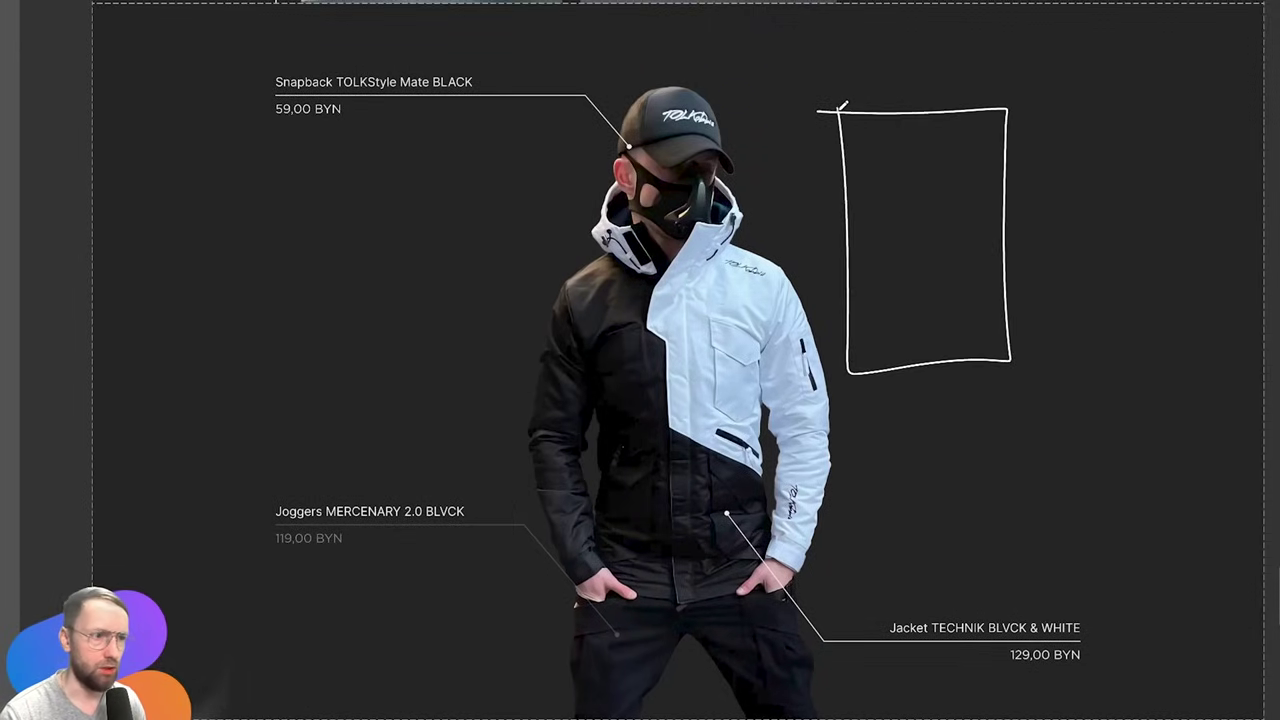
{"action": "key", "text": "ctrl+z"}
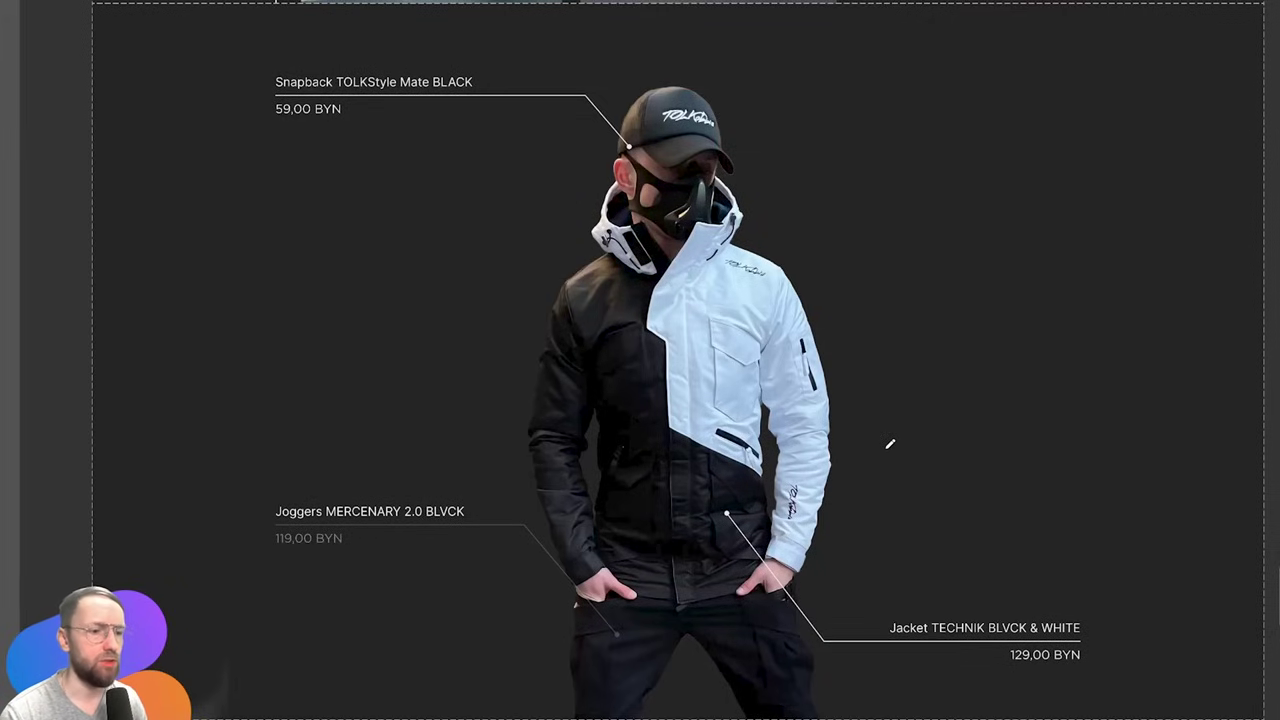
{"action": "scroll", "coordinate": [793, 375], "scroll_direction": "down", "scroll_amount": 3}
{"action": "scroll", "coordinate": [808, 277], "scroll_direction": "down", "scroll_amount": 2}
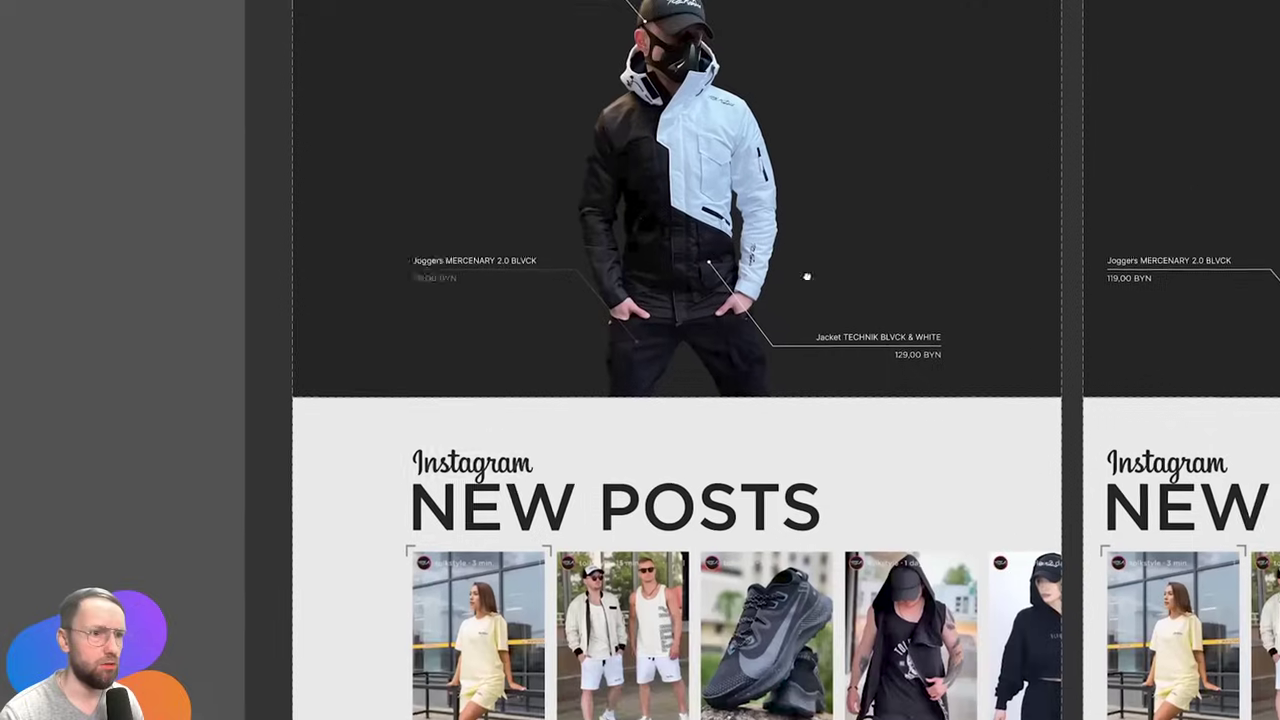
{"action": "scroll", "coordinate": [806, 257], "scroll_direction": "up", "scroll_amount": 3}
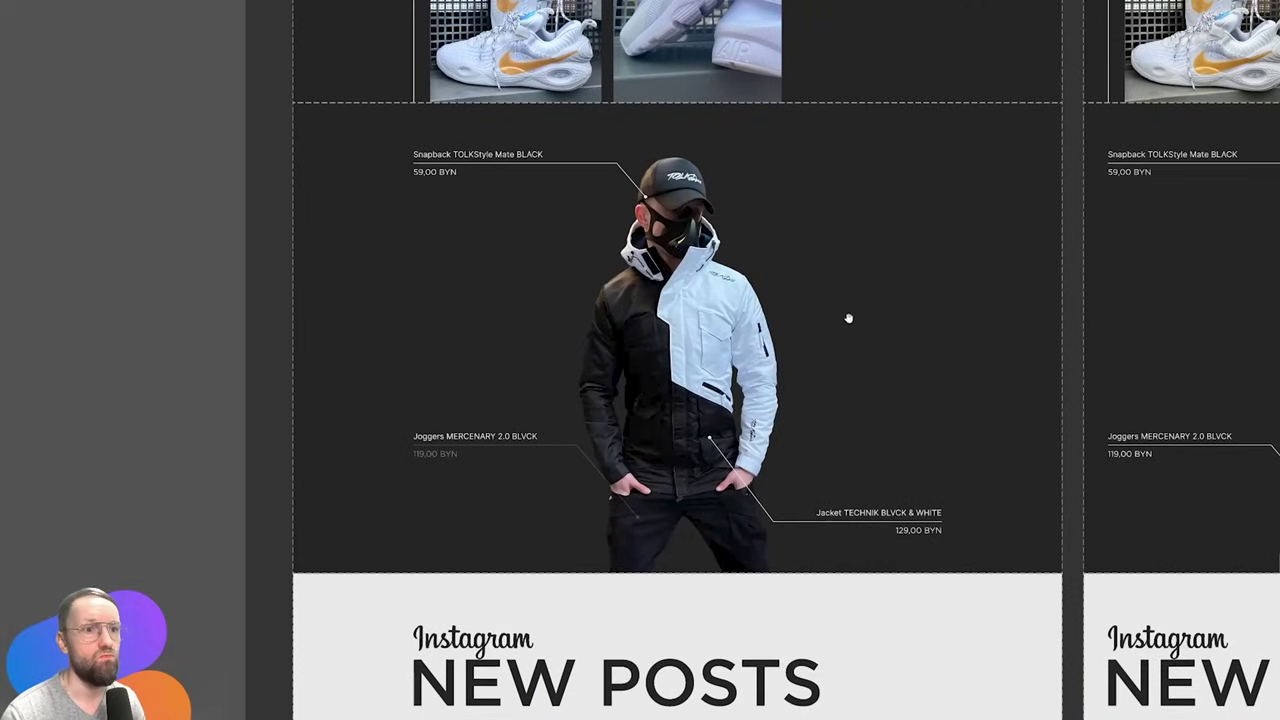
{"action": "scroll", "coordinate": [855, 450], "scroll_direction": "up", "scroll_amount": 3}
{"action": "scroll", "coordinate": [871, 511], "scroll_direction": "down", "scroll_amount": 4}
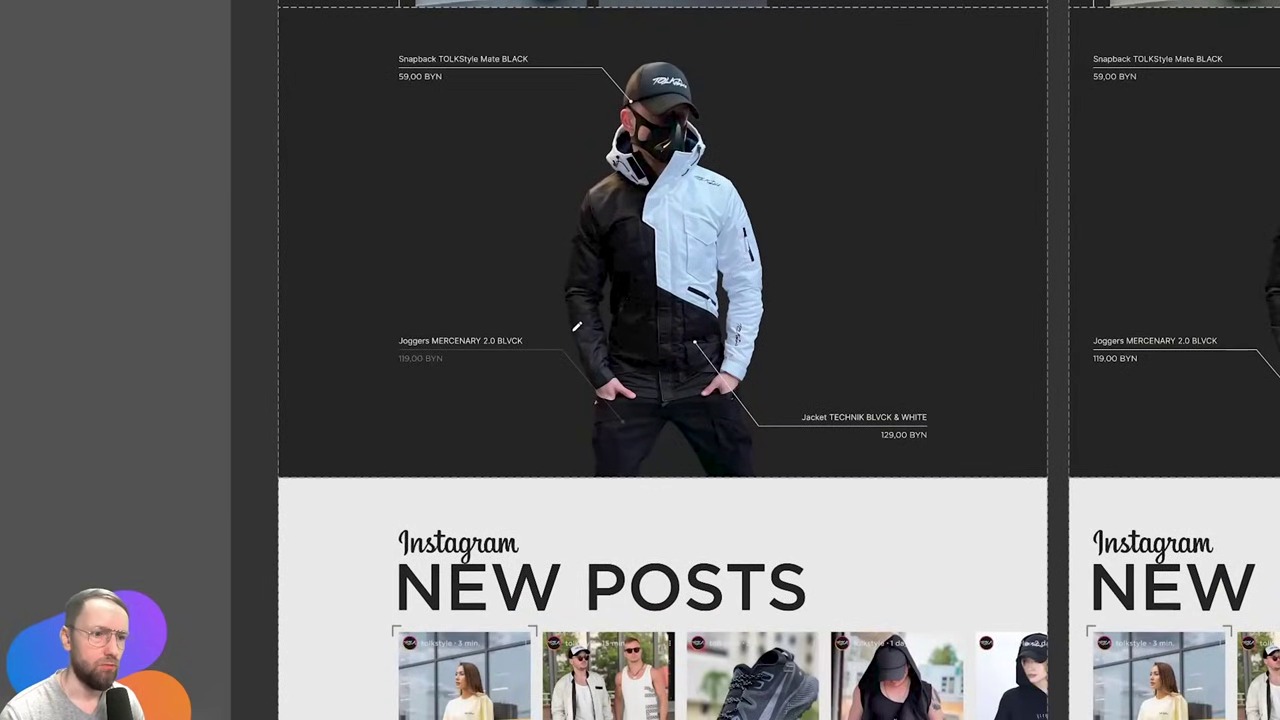
{"action": "left_click_drag", "start_coordinate": [577, 326], "coordinate": [491, 306]}
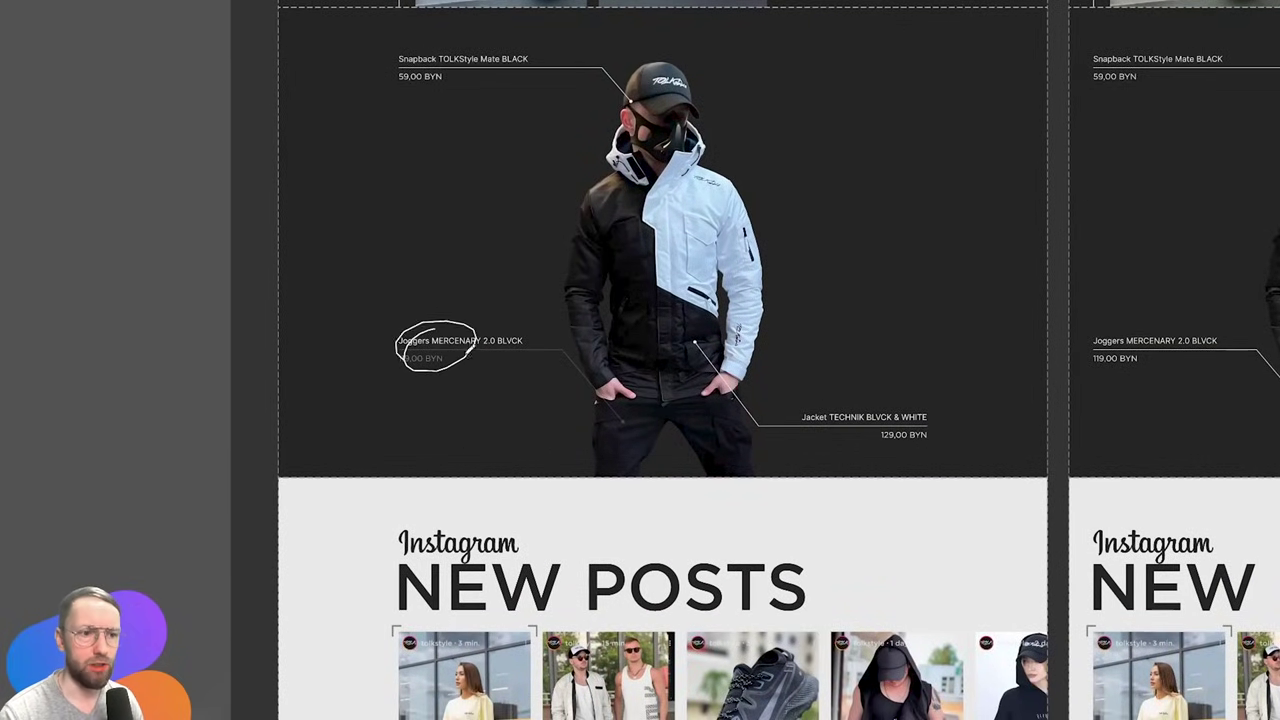
Check the Bestsellers section frame, then select the second About Us paragraph
{"action": "scroll", "coordinate": [600, 200], "scroll_direction": "down", "scroll_amount": 5}
{"action": "scroll", "coordinate": [620, 100], "scroll_direction": "up", "scroll_amount": 6}
{"action": "scroll", "coordinate": [626, 250], "scroll_direction": "up", "scroll_amount": 4}
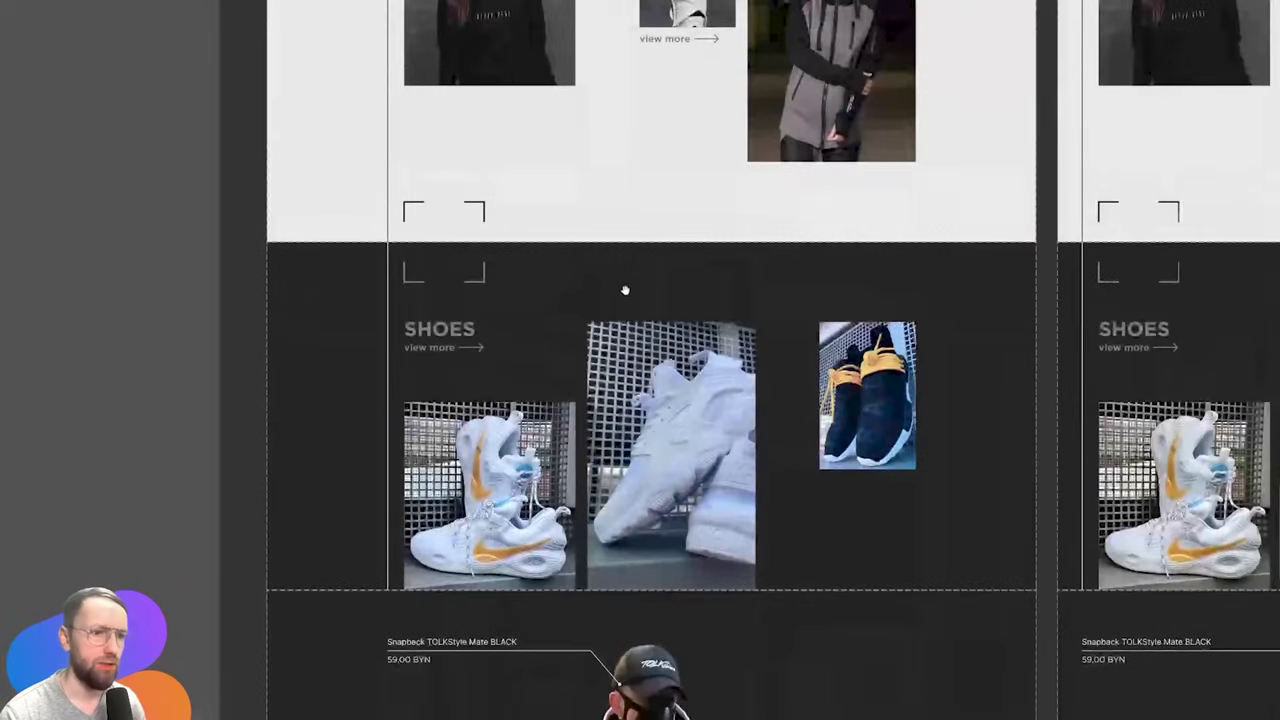
{"action": "scroll", "coordinate": [610, 350], "scroll_direction": "up", "scroll_amount": 5}
{"action": "scroll", "coordinate": [603, 398], "scroll_direction": "up", "scroll_amount": 4}
{"action": "scroll", "coordinate": [640, 350], "scroll_direction": "up", "scroll_amount": 5}
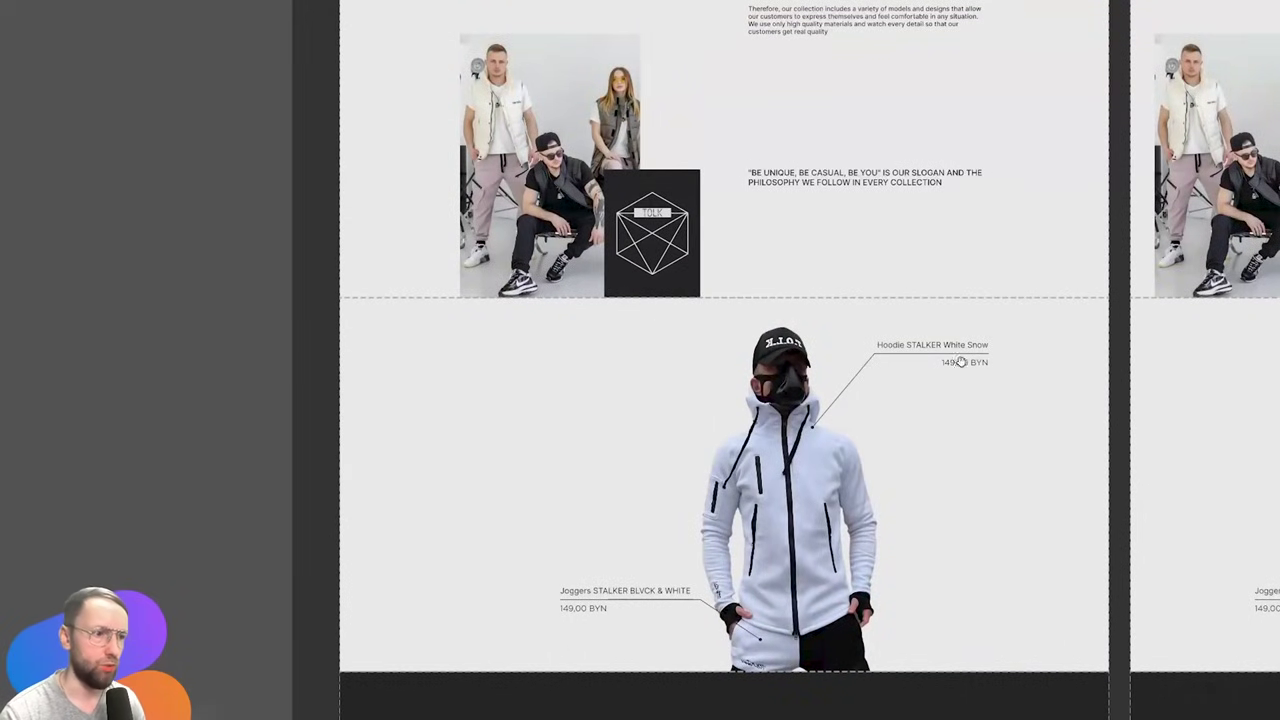
{"action": "scroll", "coordinate": [749, 657], "scroll_direction": "up", "scroll_amount": 5}
{"action": "scroll", "coordinate": [512, 470], "scroll_direction": "up", "scroll_amount": 5}
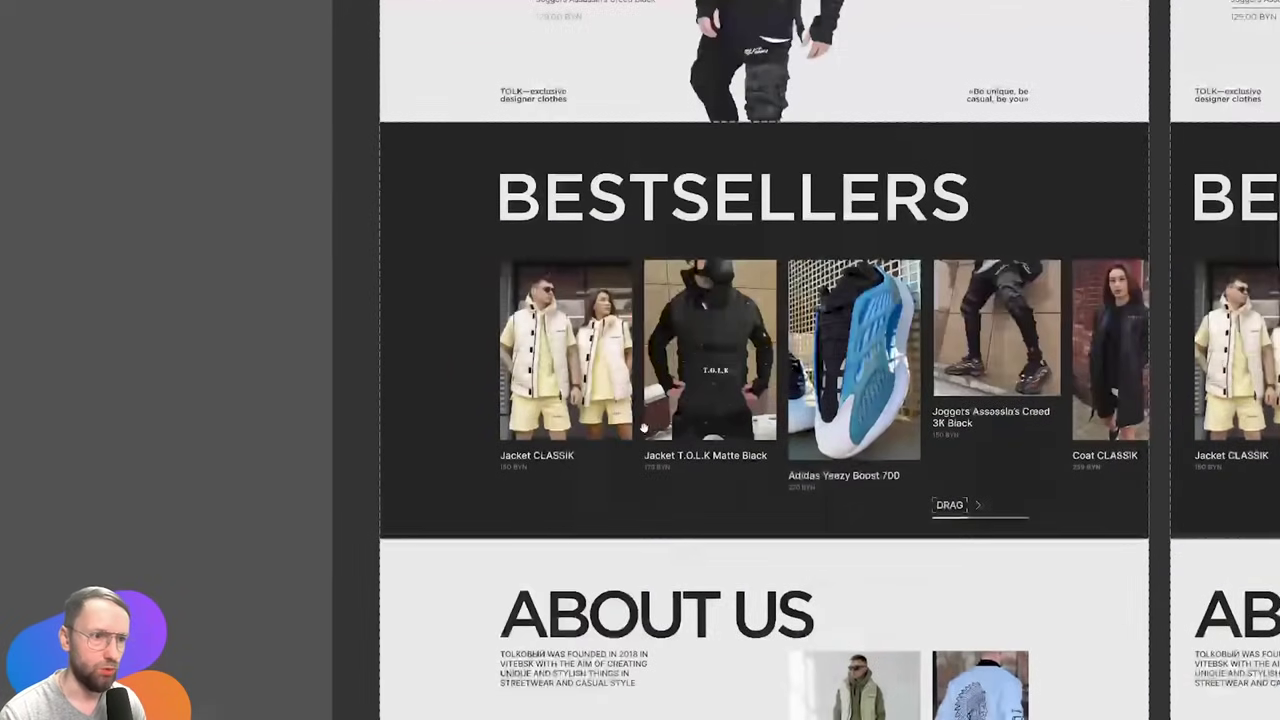
{"action": "left_click", "coordinate": [515, 460]}
{"action": "scroll", "coordinate": [391, 243], "scroll_direction": "down", "scroll_amount": 3}
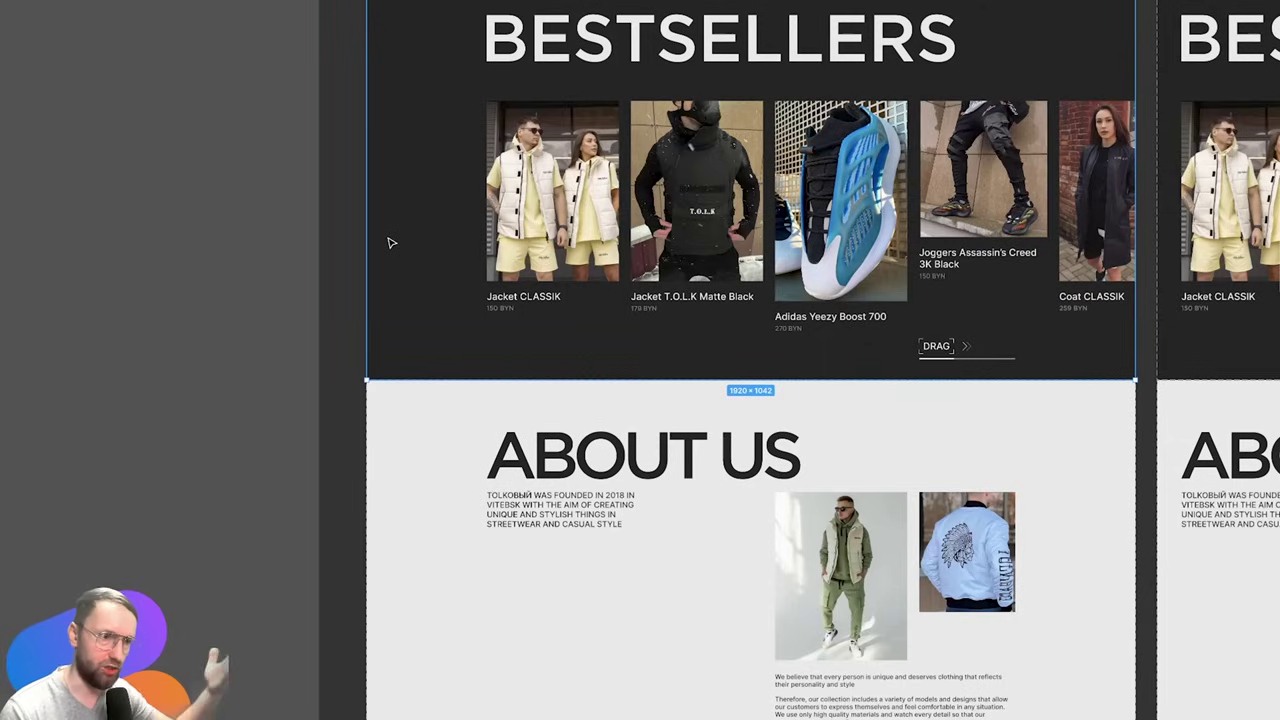
{"action": "left_click", "coordinate": [287, 250]}
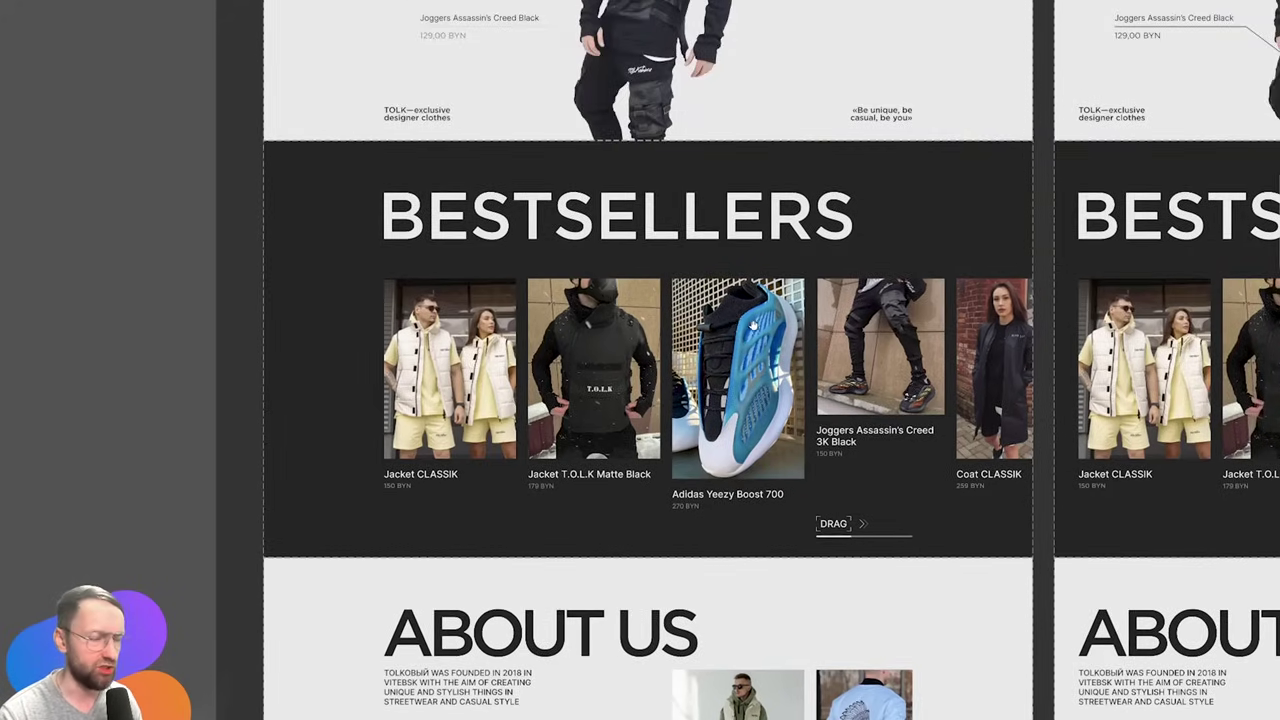
{"action": "scroll", "coordinate": [752, 325], "scroll_direction": "down", "scroll_amount": 3}
{"action": "scroll", "coordinate": [704, 400], "scroll_direction": "down", "scroll_amount": 3}
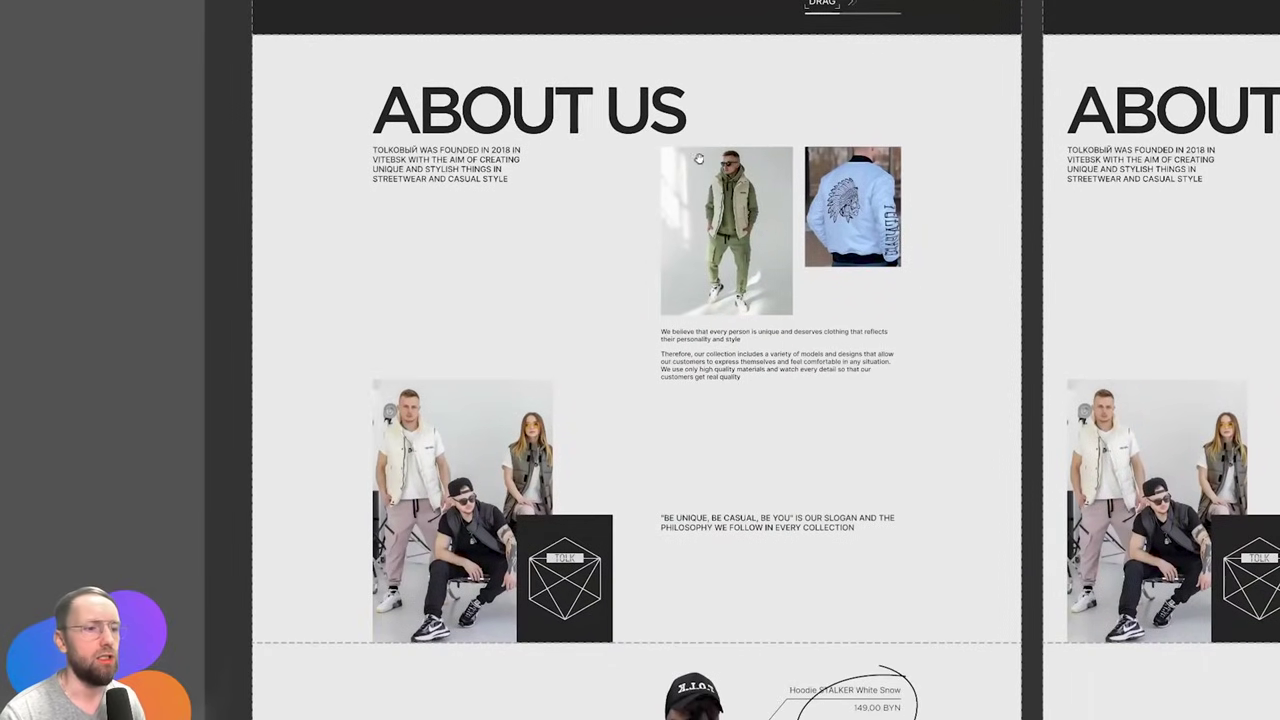
{"action": "left_click", "coordinate": [726, 375]}
Restore the panels and set the We believe paragraph's vertical trim to Standard
{"action": "key", "text": "ctrl+backslash"}
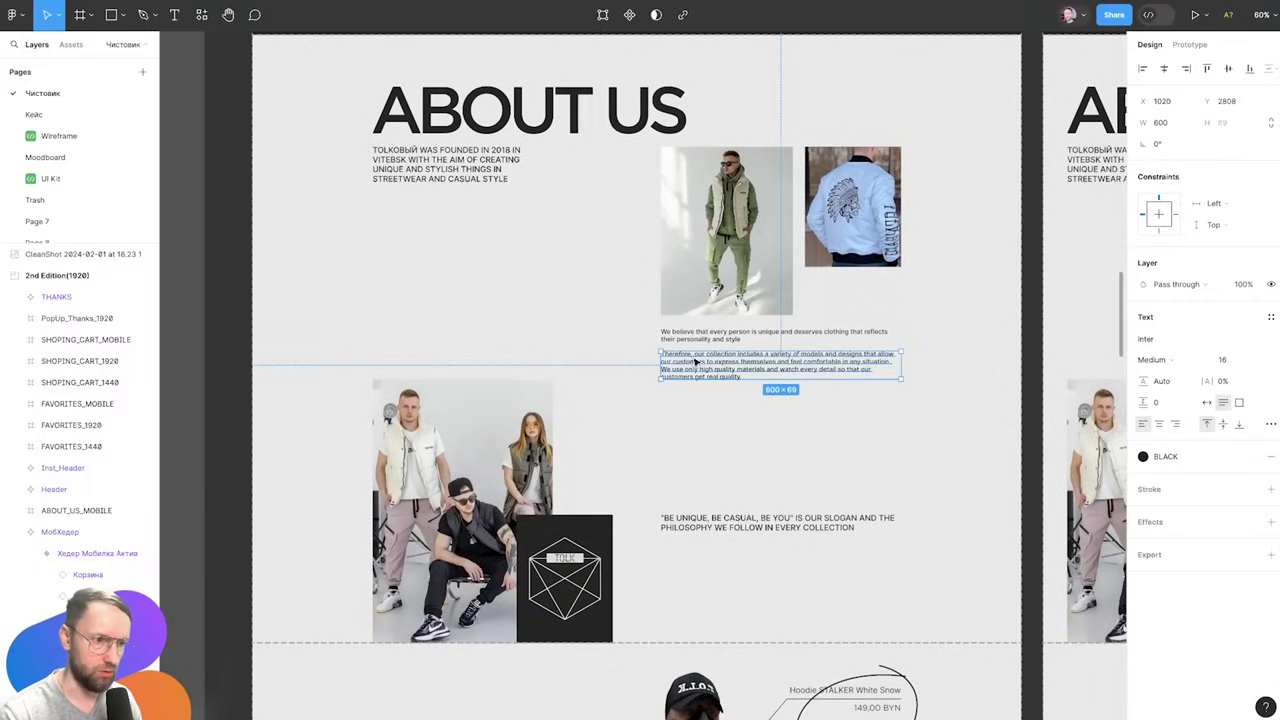
{"action": "left_click", "coordinate": [706, 337]}
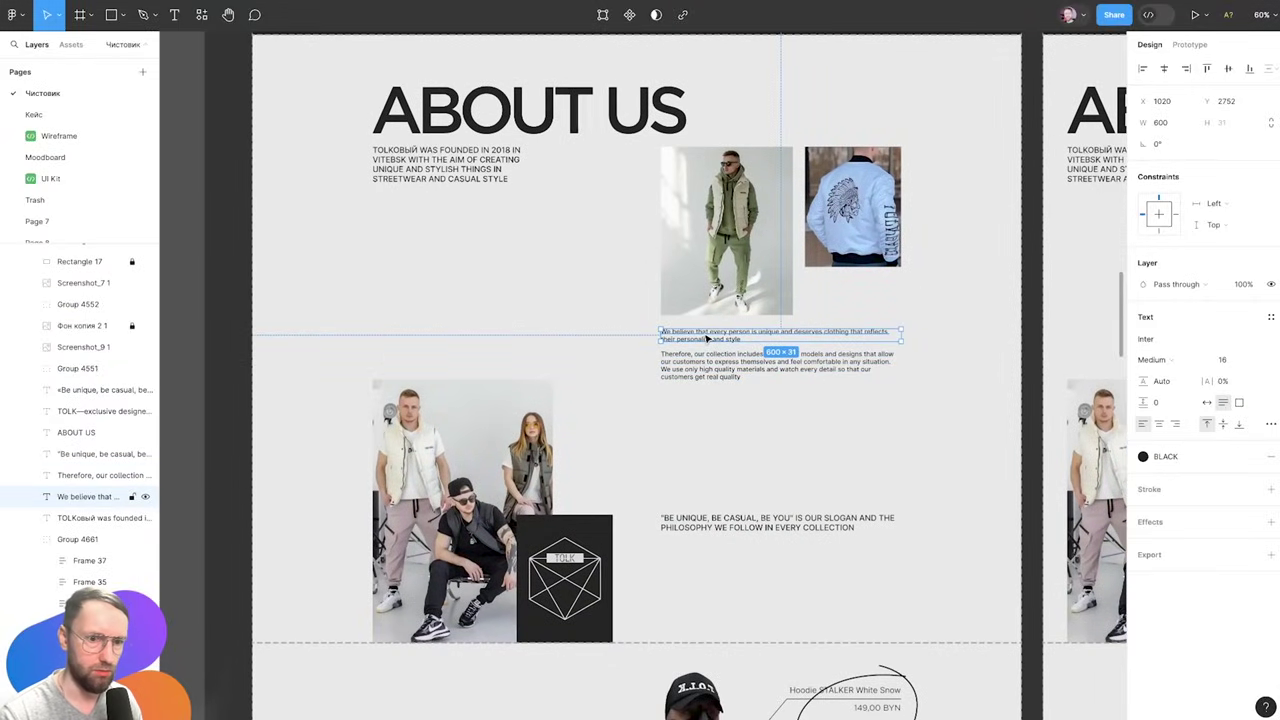
{"action": "scroll", "coordinate": [60, 400], "scroll_direction": "down", "scroll_amount": 5}
{"action": "scroll", "coordinate": [70, 395], "scroll_direction": "down", "scroll_amount": 5}
{"action": "scroll", "coordinate": [82, 388], "scroll_direction": "down", "scroll_amount": 5}
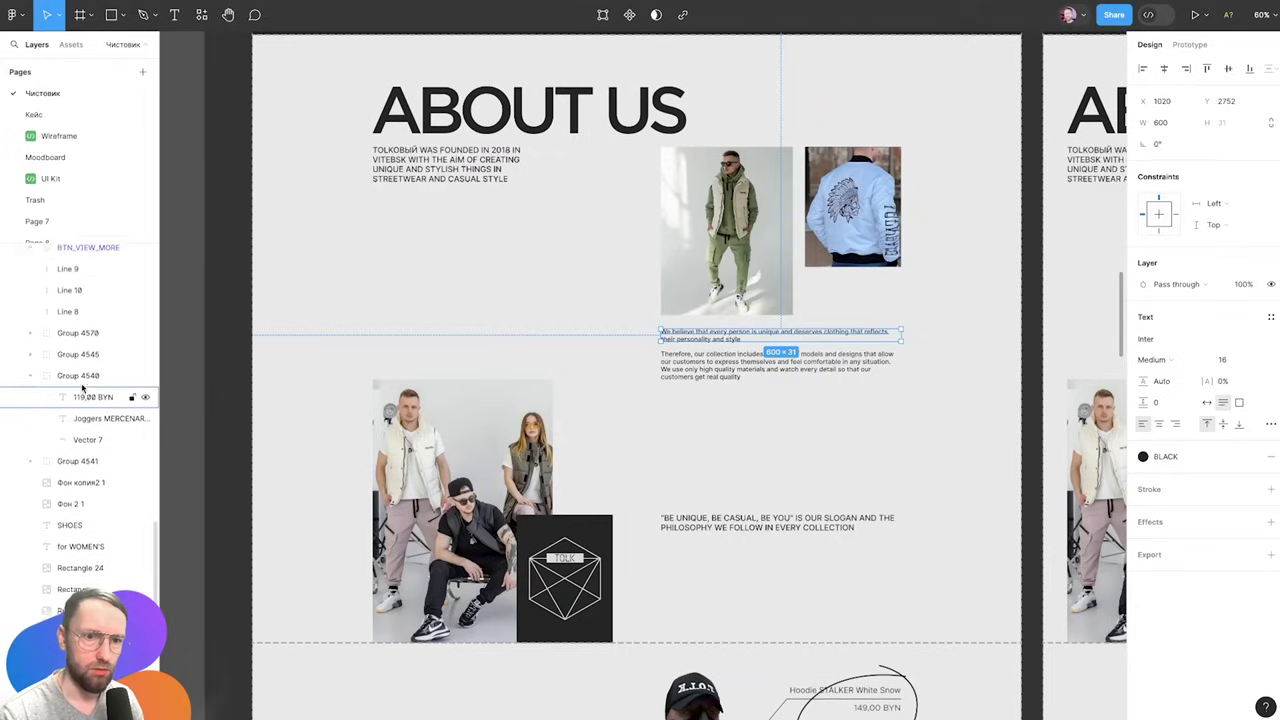
{"action": "scroll", "coordinate": [82, 388], "scroll_direction": "up", "scroll_amount": 5}
{"action": "scroll", "coordinate": [82, 388], "scroll_direction": "up", "scroll_amount": 5}
{"action": "scroll", "coordinate": [82, 388], "scroll_direction": "up", "scroll_amount": 5}
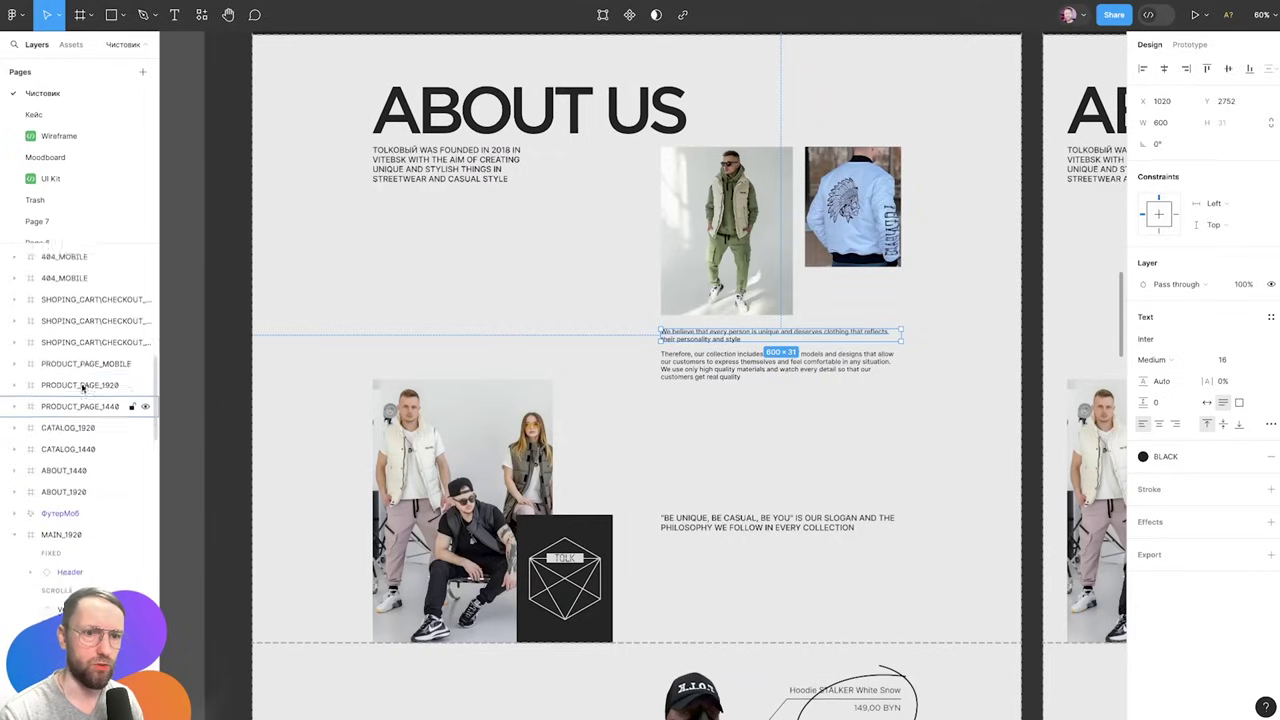
{"action": "left_click", "coordinate": [731, 356]}
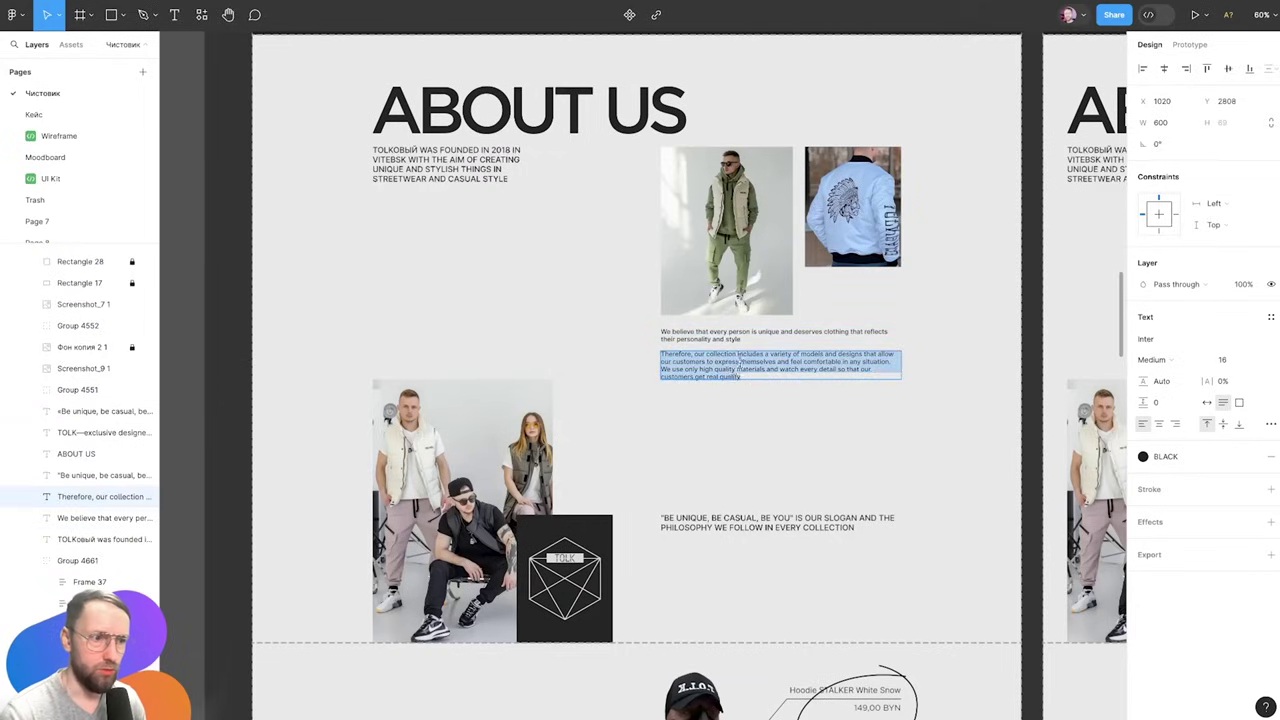
{"action": "left_click", "coordinate": [756, 340]}
{"action": "scroll", "coordinate": [746, 341], "scroll_direction": "up", "scroll_amount": 5}
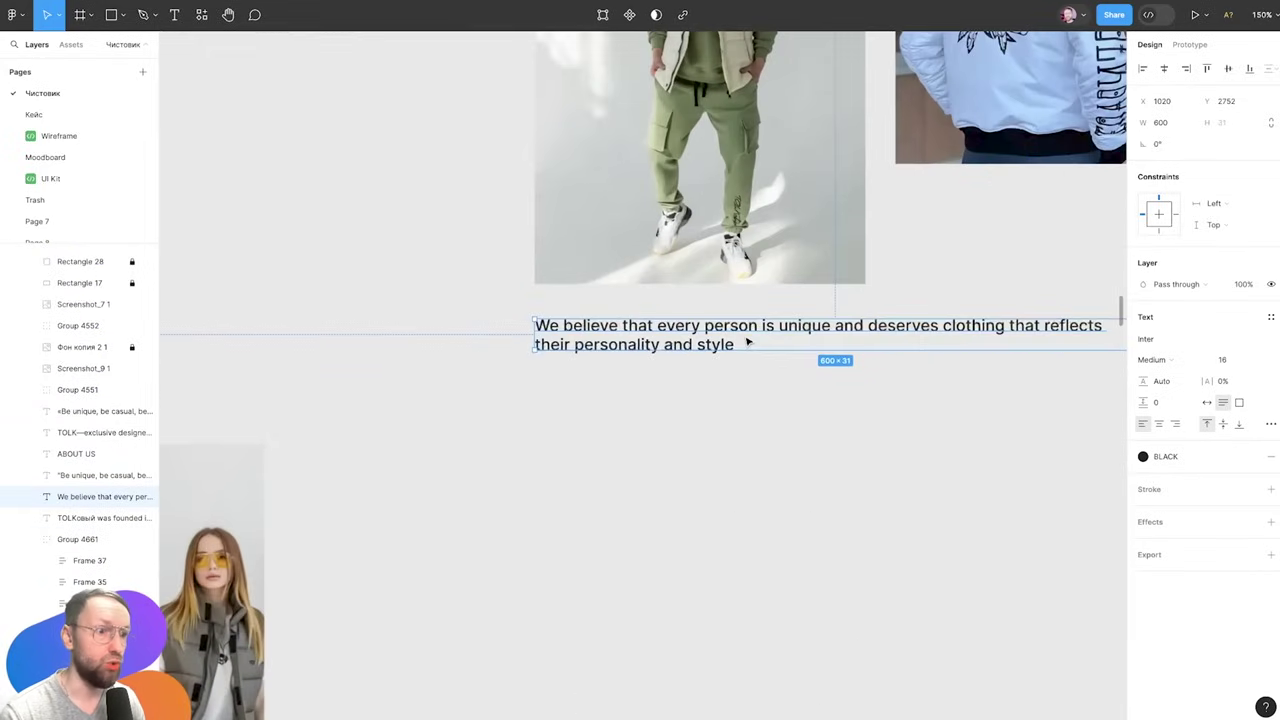
{"action": "left_click", "coordinate": [1271, 424]}
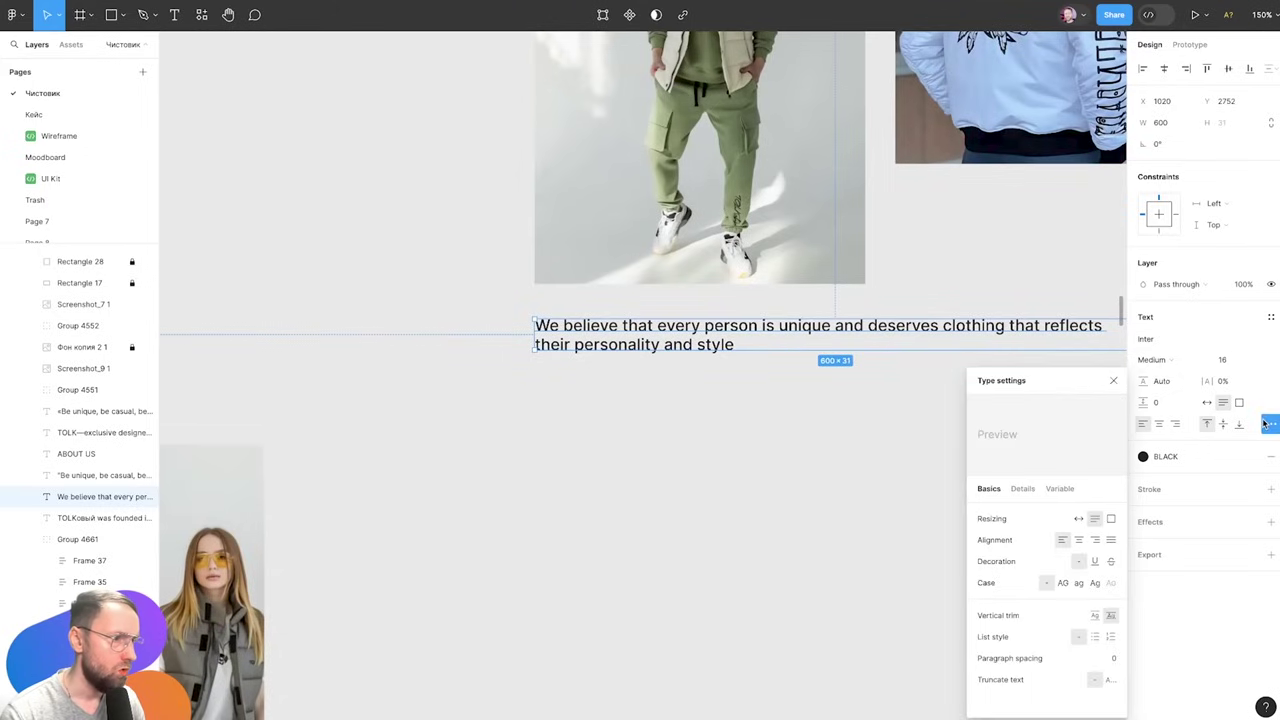
{"action": "left_click", "coordinate": [1110, 617]}
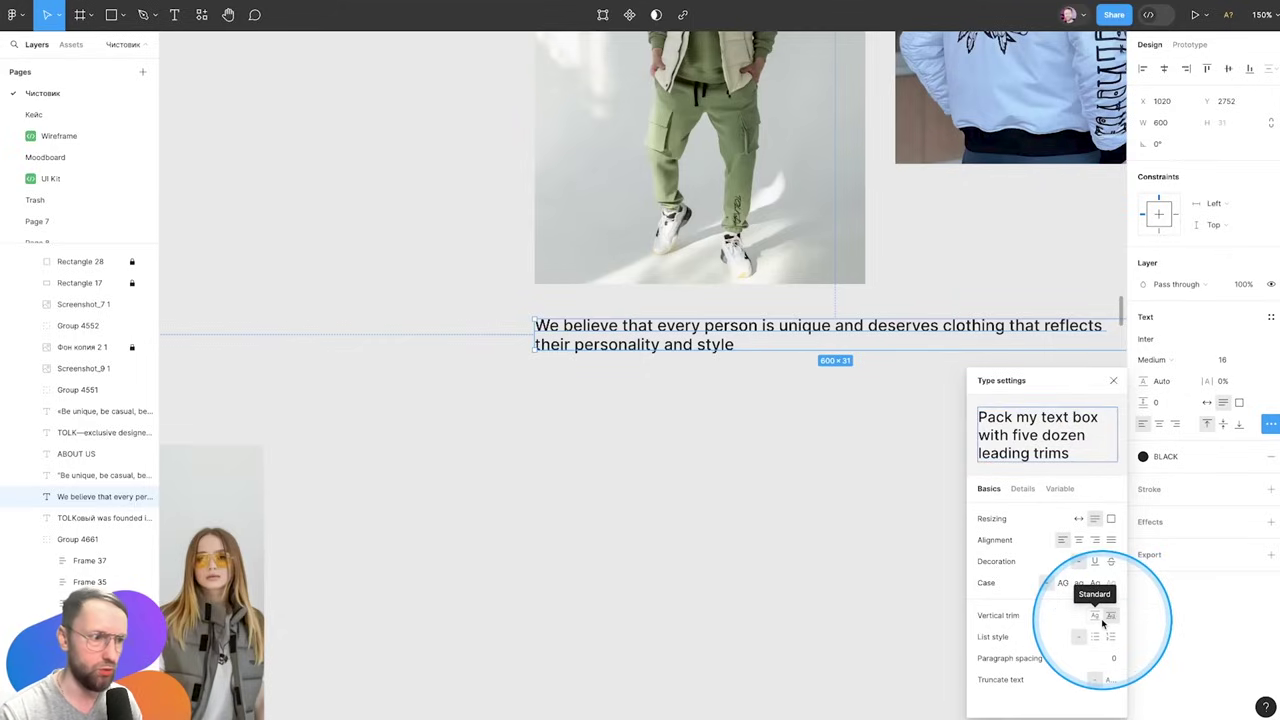
{"action": "left_click", "coordinate": [1099, 617]}
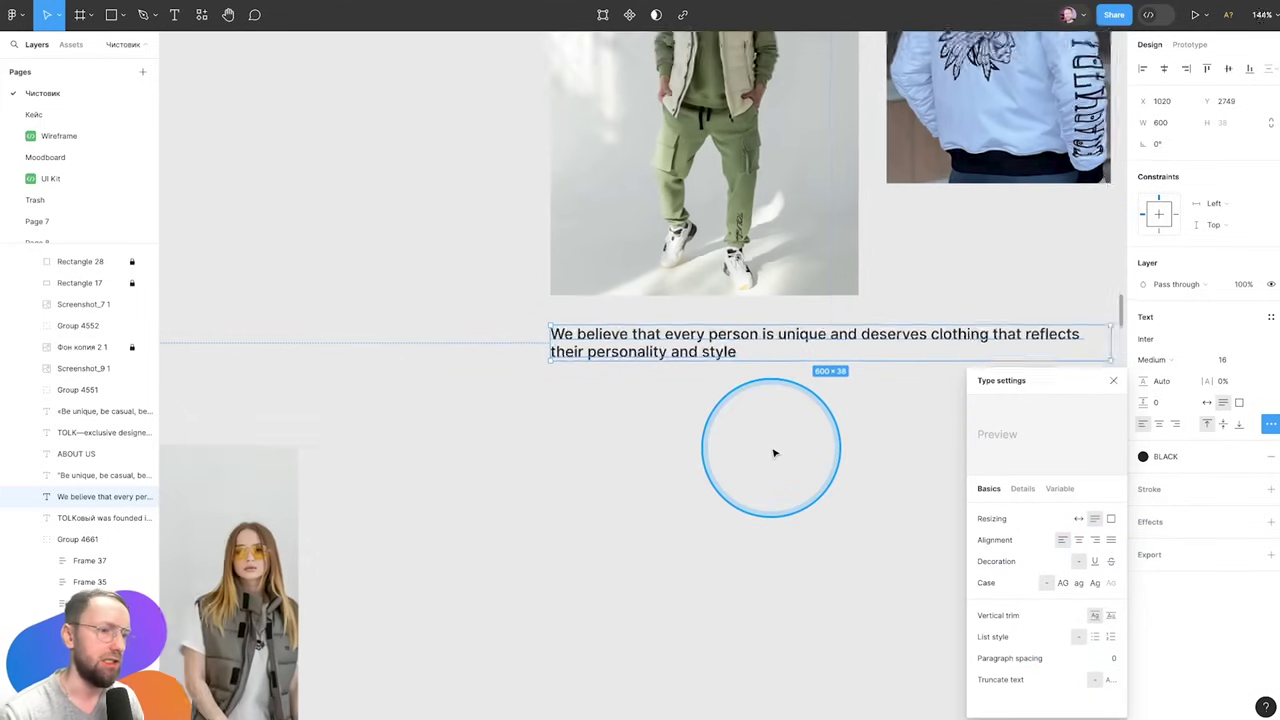
Set Standard vertical trim on the founding paragraph and the Jacket T.O.L.K Matte Black title
{"action": "scroll", "coordinate": [771, 451], "scroll_direction": "down", "scroll_amount": 5}
{"action": "left_click", "coordinate": [313, 103]}
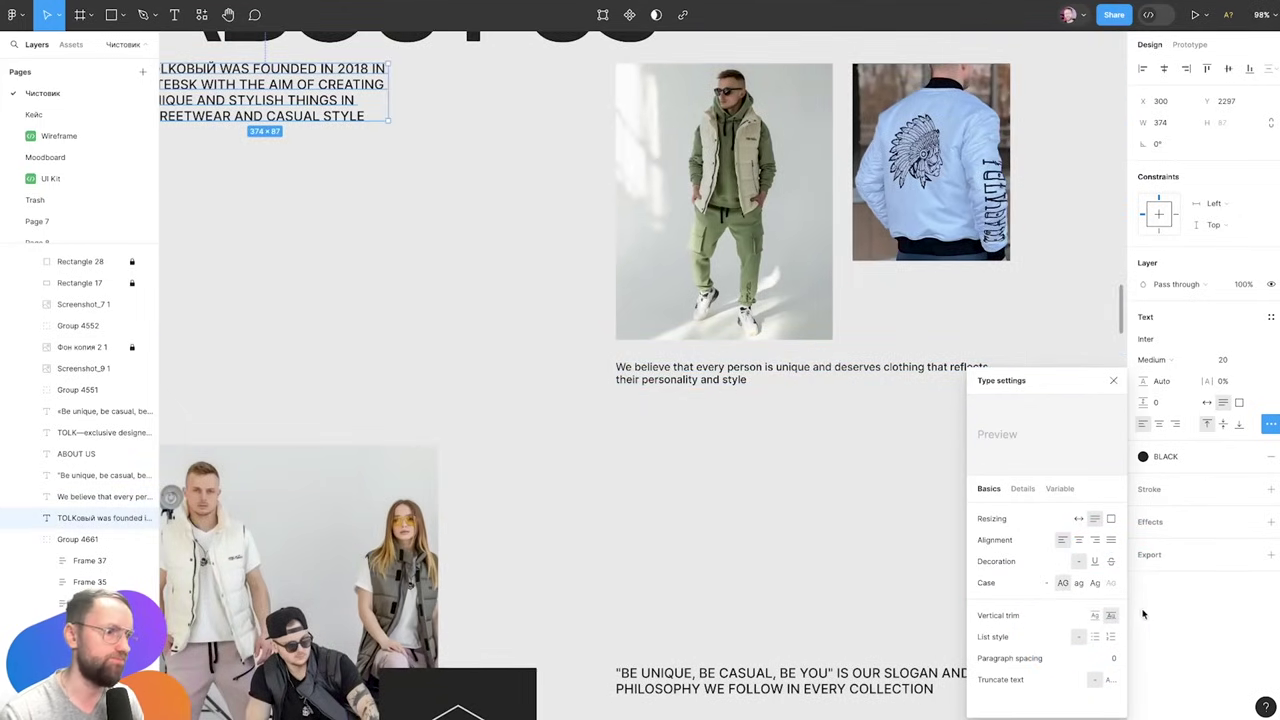
{"action": "left_click", "coordinate": [1094, 616]}
{"action": "scroll", "coordinate": [766, 409], "scroll_direction": "up", "scroll_amount": 3}
{"action": "scroll", "coordinate": [689, 446], "scroll_direction": "up", "scroll_amount": 5}
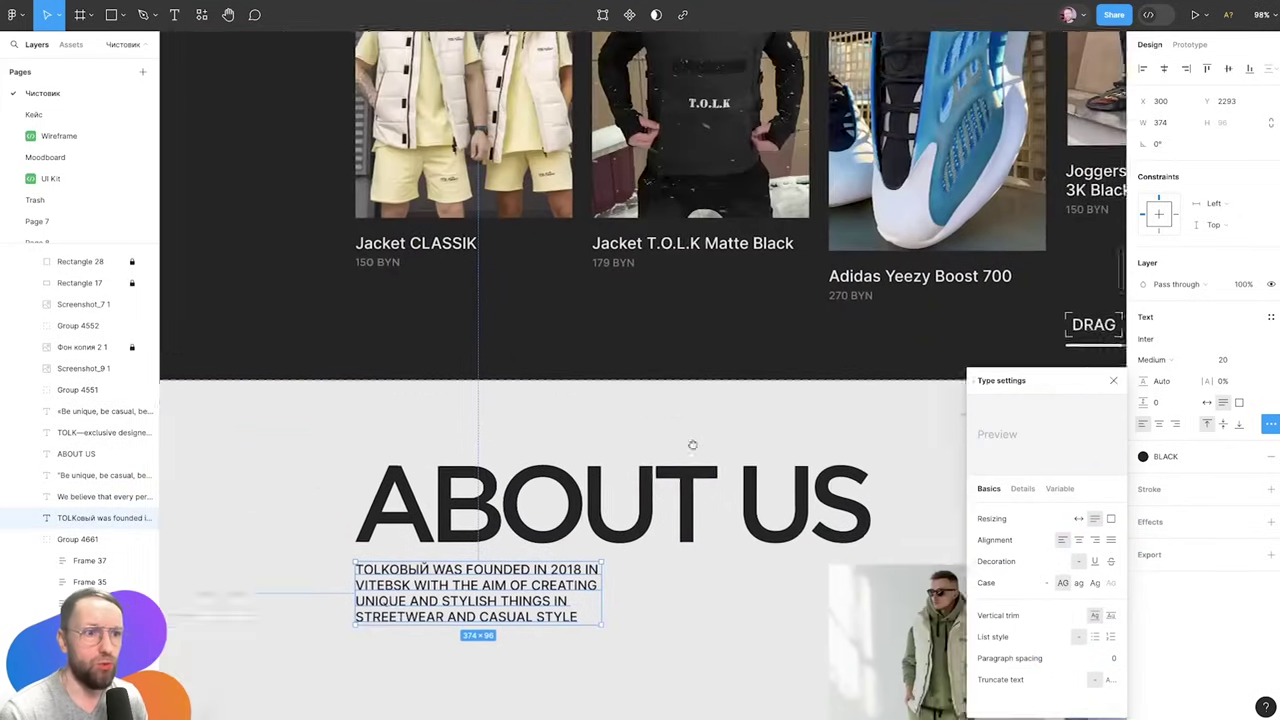
{"action": "scroll", "coordinate": [637, 329], "scroll_direction": "up", "scroll_amount": 1}
{"action": "left_click", "coordinate": [632, 279]}
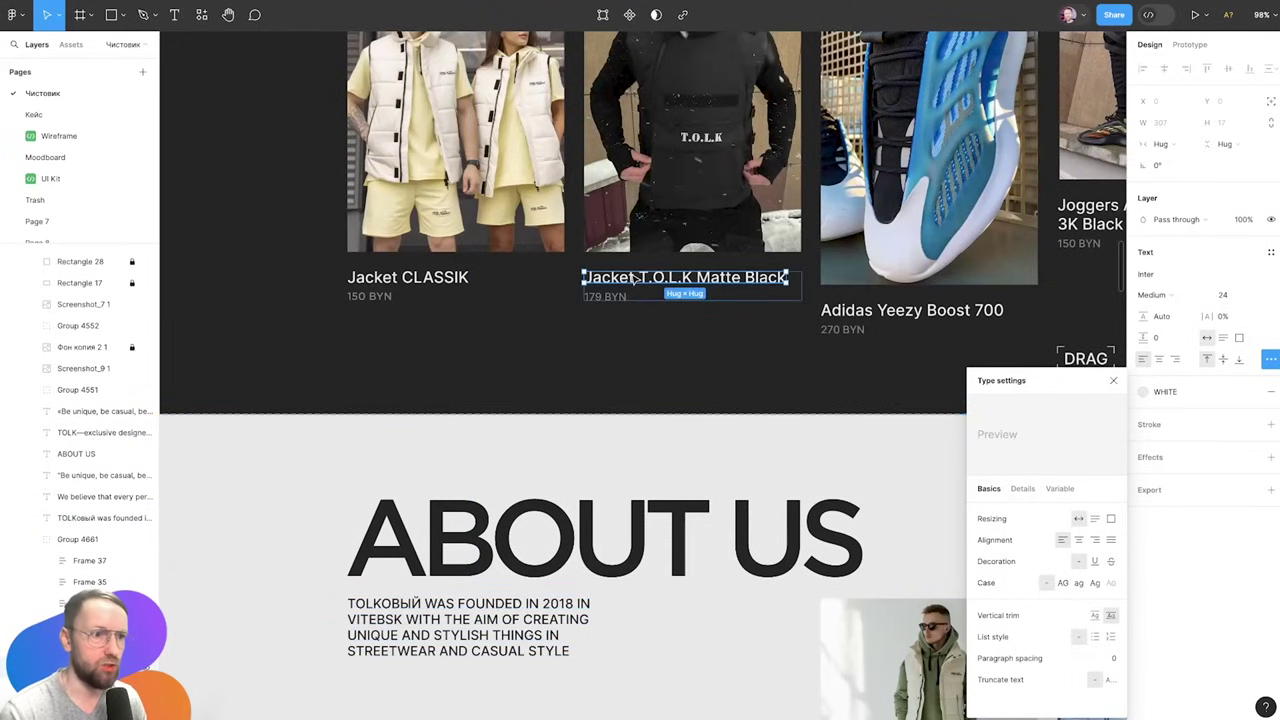
{"action": "left_click", "coordinate": [1095, 616]}
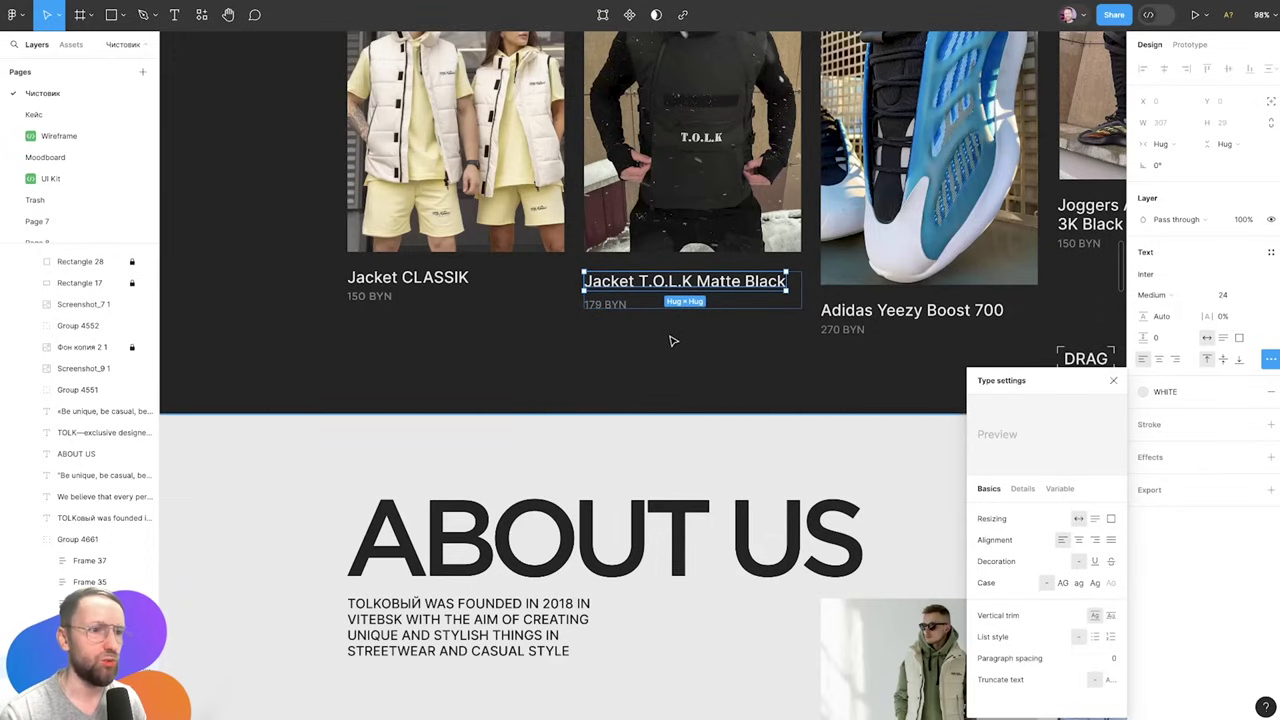
Set the Jacket CLASSIK product name's vertical trim to Standard
{"action": "key", "text": "Escape"}
{"action": "scroll", "coordinate": [705, 437], "scroll_direction": "down", "scroll_amount": 5}
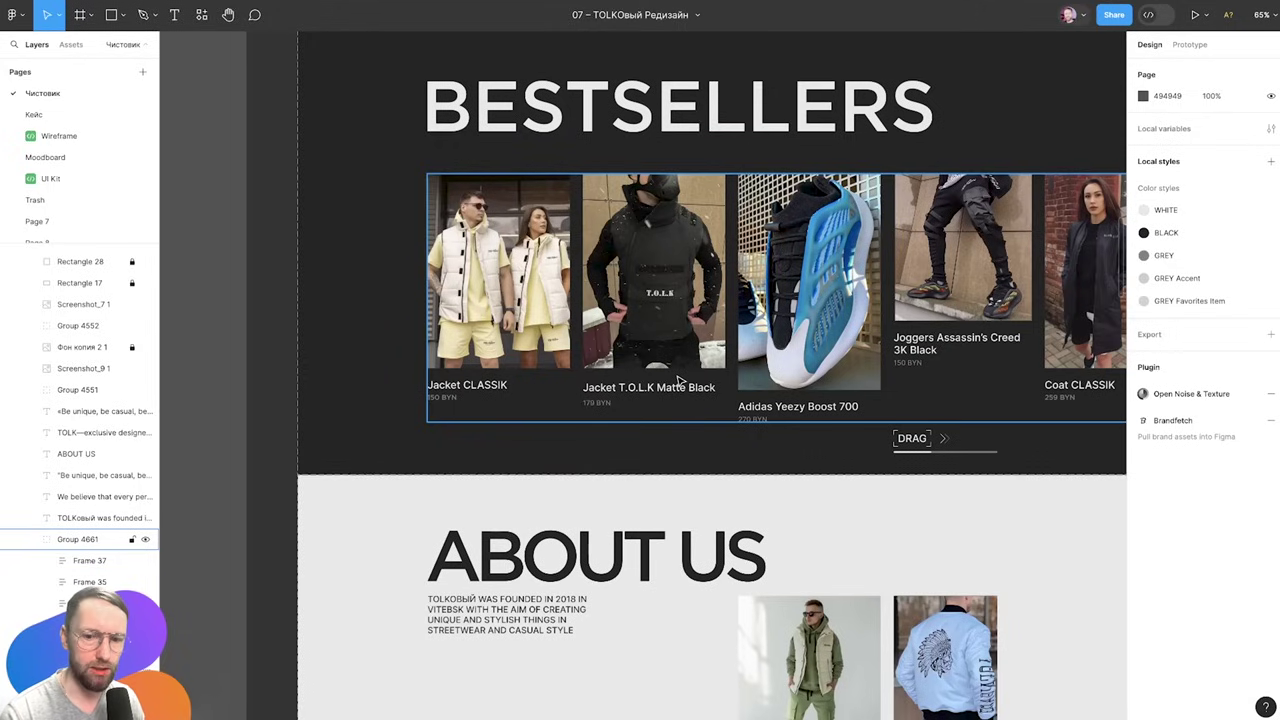
{"action": "double_click", "coordinate": [672, 394]}
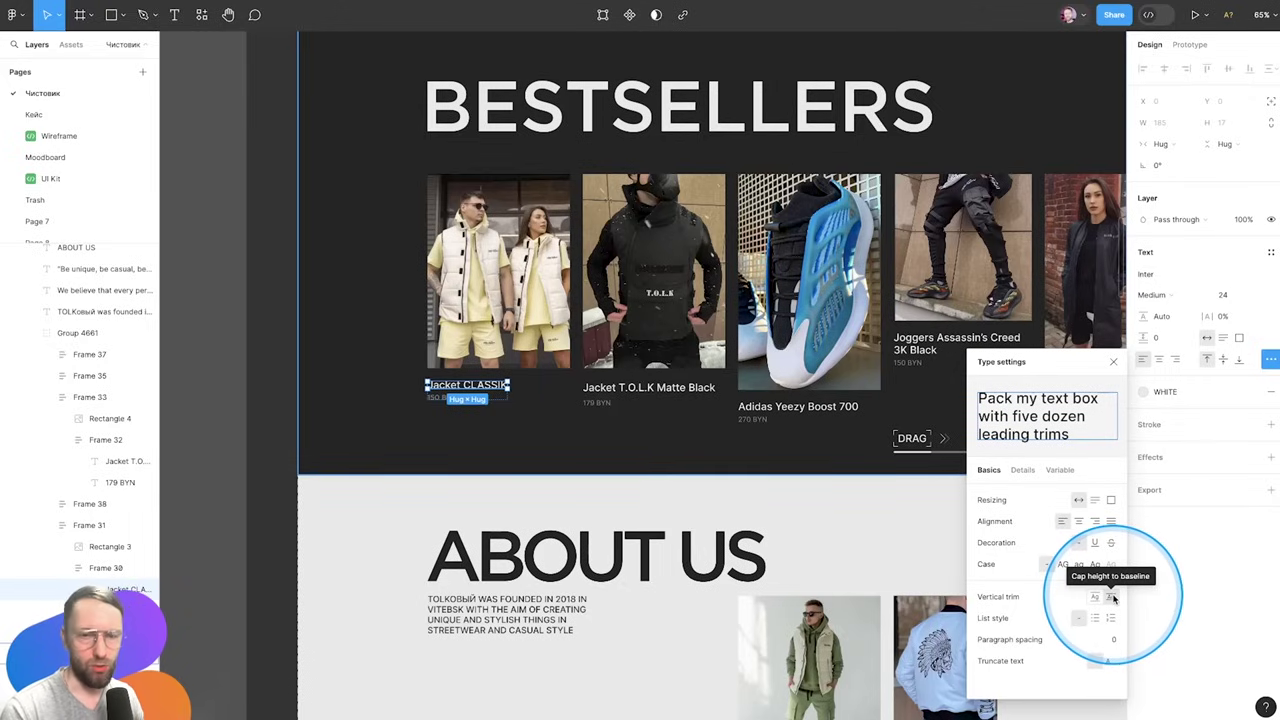
{"action": "scroll", "coordinate": [445, 386], "scroll_direction": "up", "scroll_amount": 5, "text": "ctrl"}
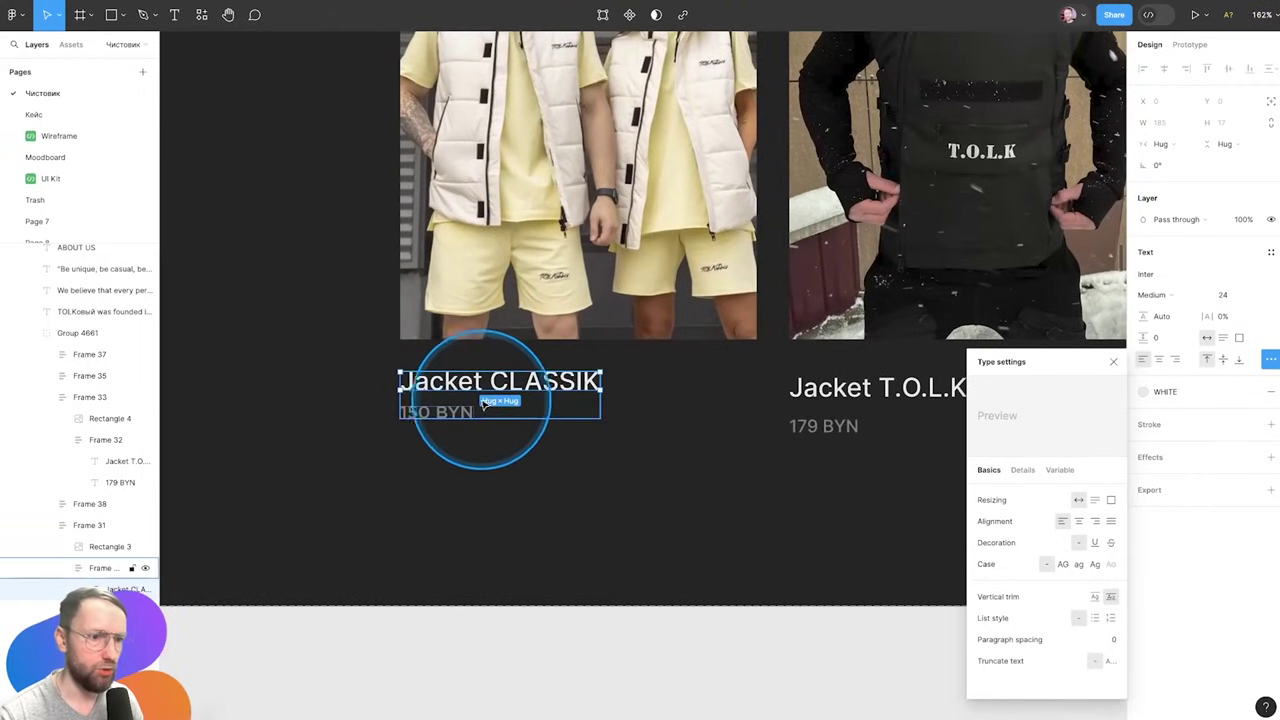
{"action": "left_click", "coordinate": [1093, 597]}
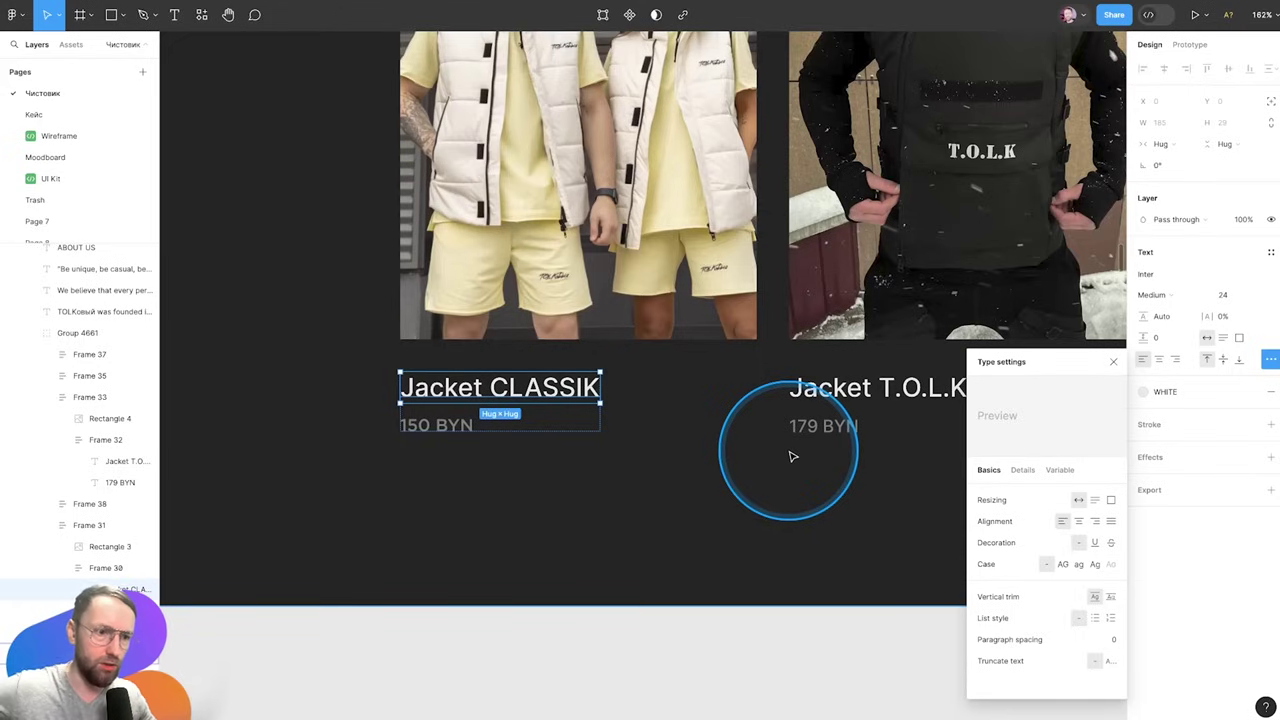
Scroll to and select the ABOUT US heading
{"action": "scroll", "coordinate": [792, 456], "scroll_direction": "down", "scroll_amount": 5}
{"action": "scroll", "coordinate": [737, 457], "scroll_direction": "down", "scroll_amount": 5}
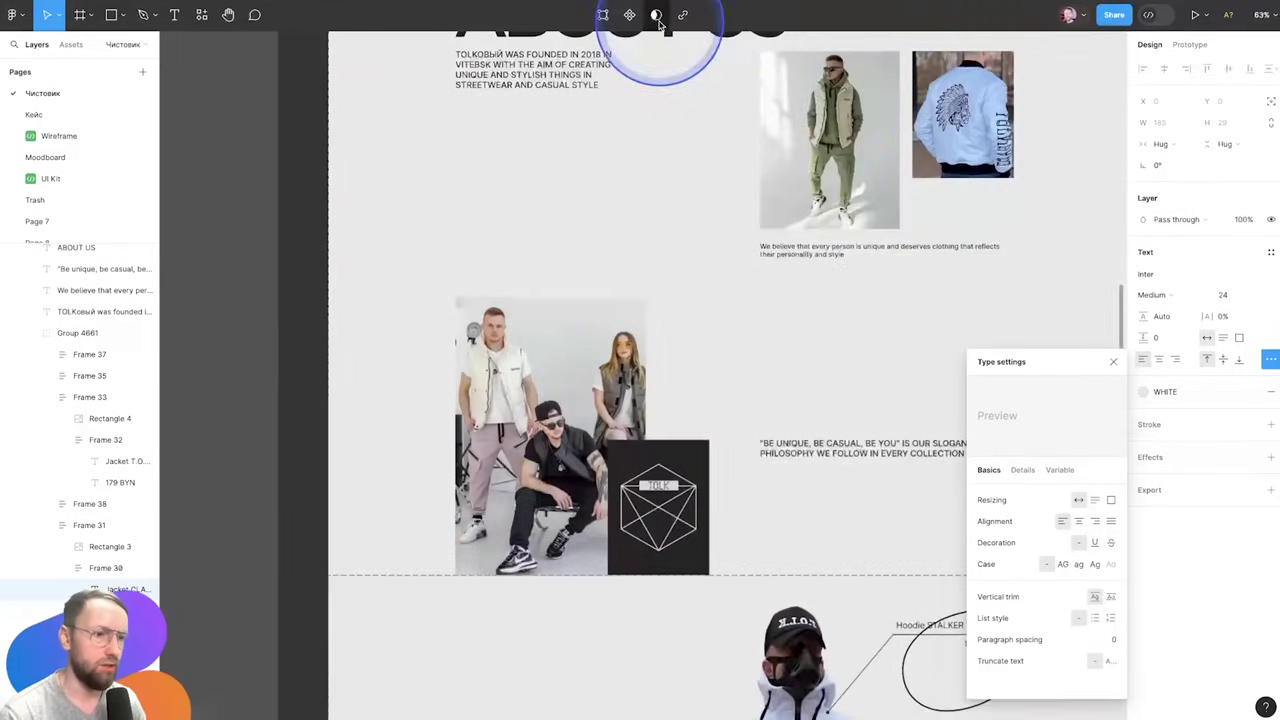
{"action": "scroll", "coordinate": [643, 300], "scroll_direction": "up", "scroll_amount": 5}
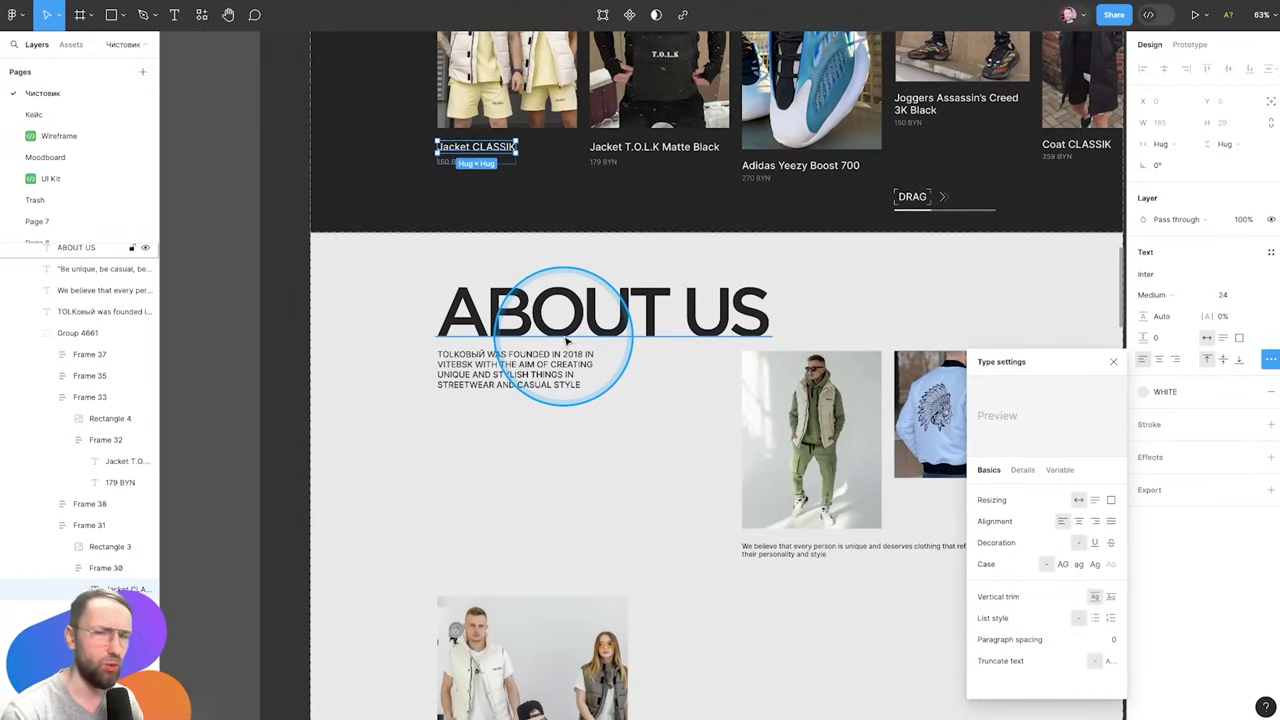
{"action": "left_click", "coordinate": [535, 315]}
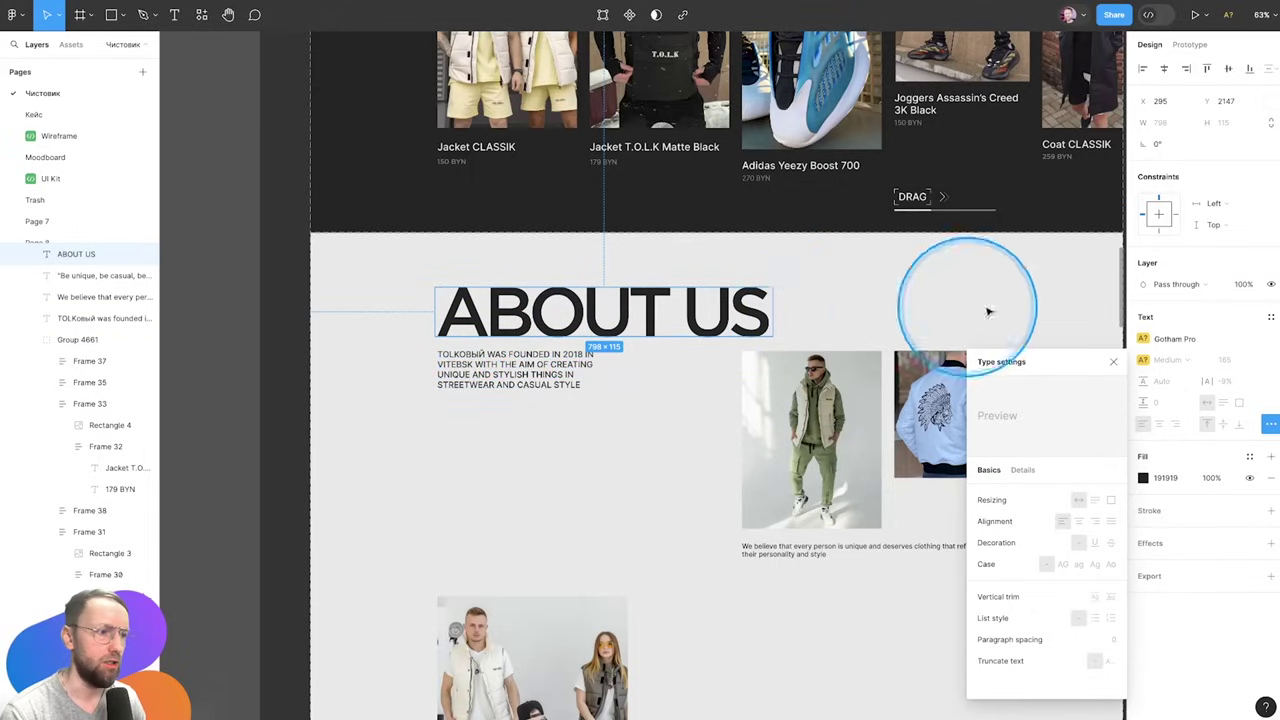
{"action": "type", "text": "int"}
Change the ABOUT US heading font to Inter with Standard vertical trim
{"action": "left_click", "coordinate": [830, 276]}
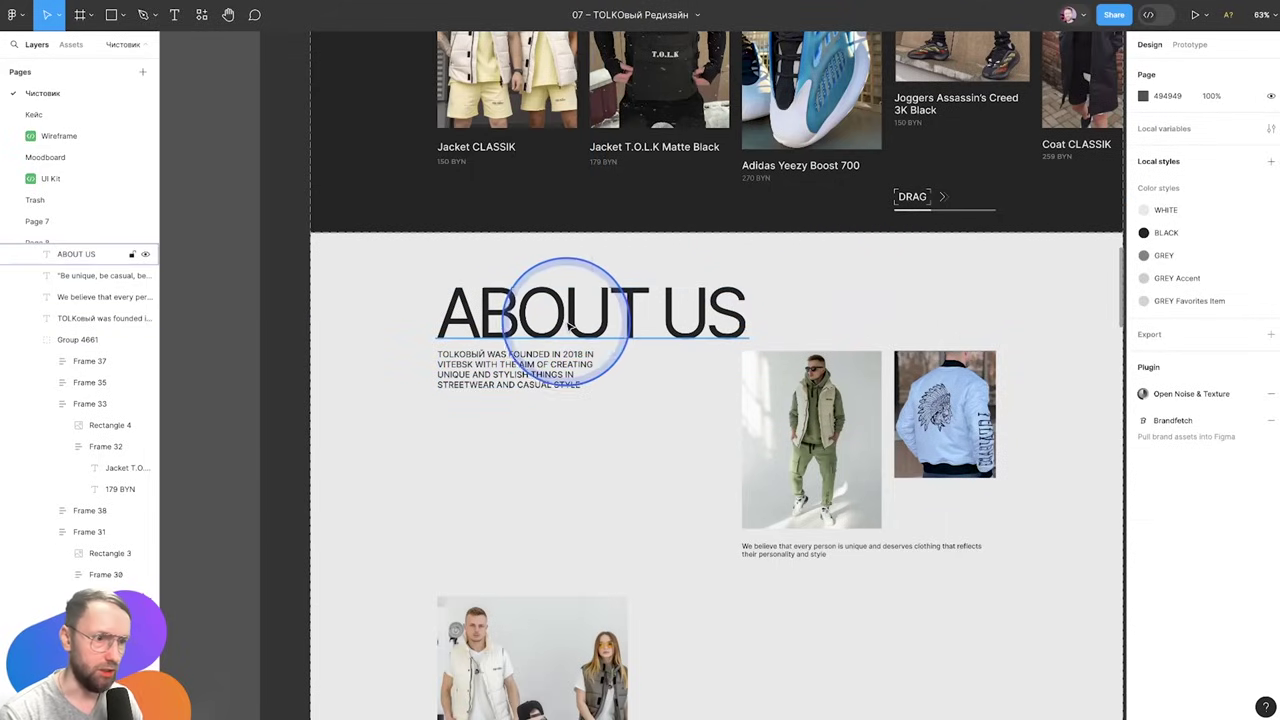
{"action": "left_click", "coordinate": [570, 325]}
{"action": "left_click", "coordinate": [1193, 340]}
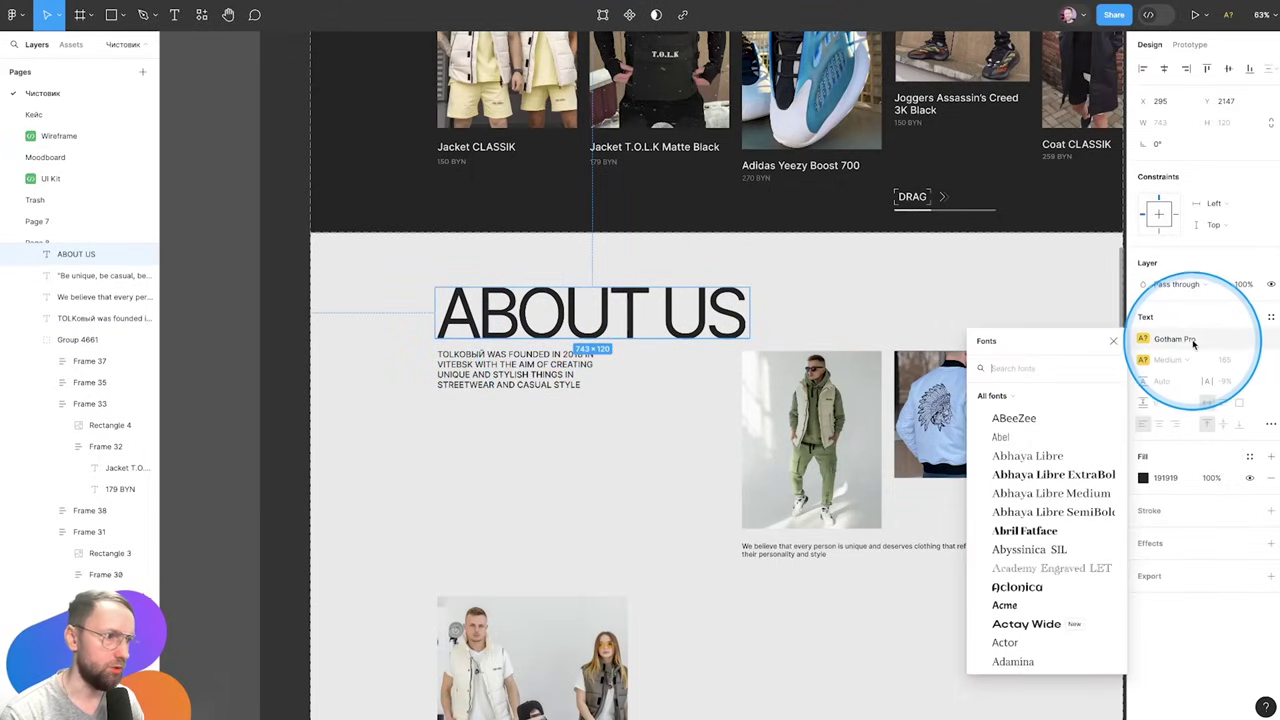
{"action": "type", "text": "inter"}
{"action": "key", "text": "Return"}
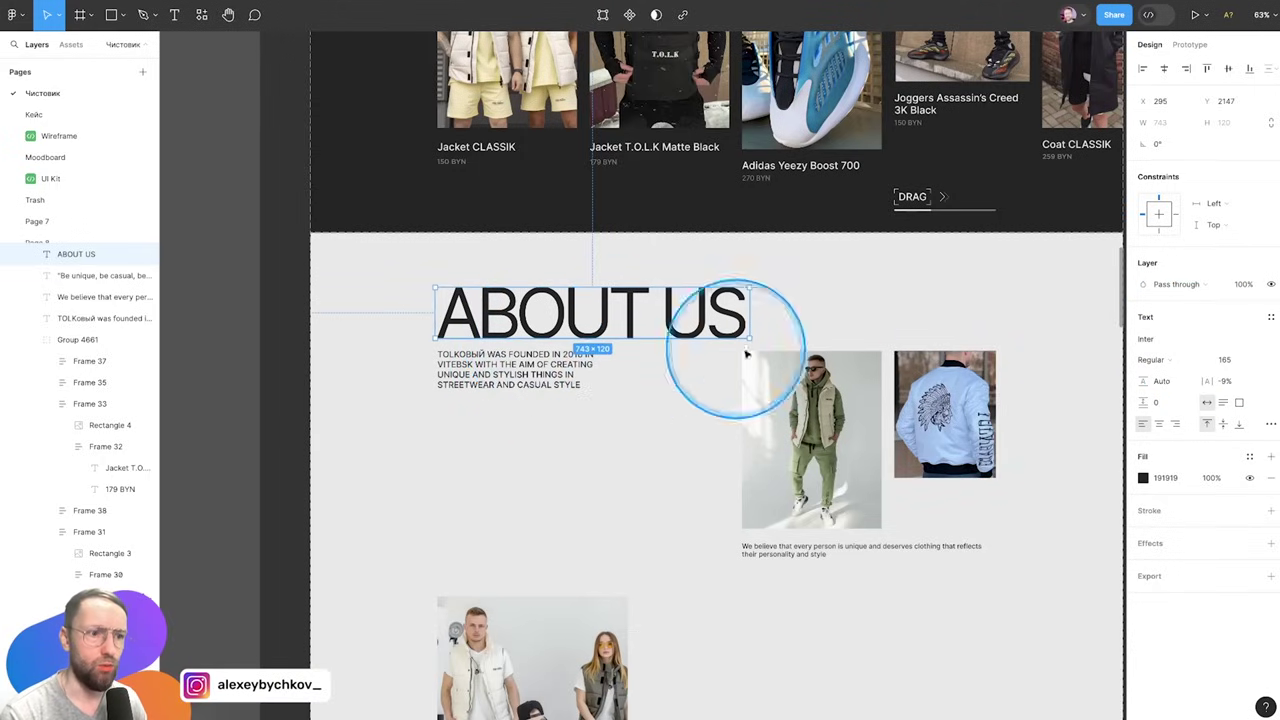
{"action": "left_click", "coordinate": [1270, 424]}
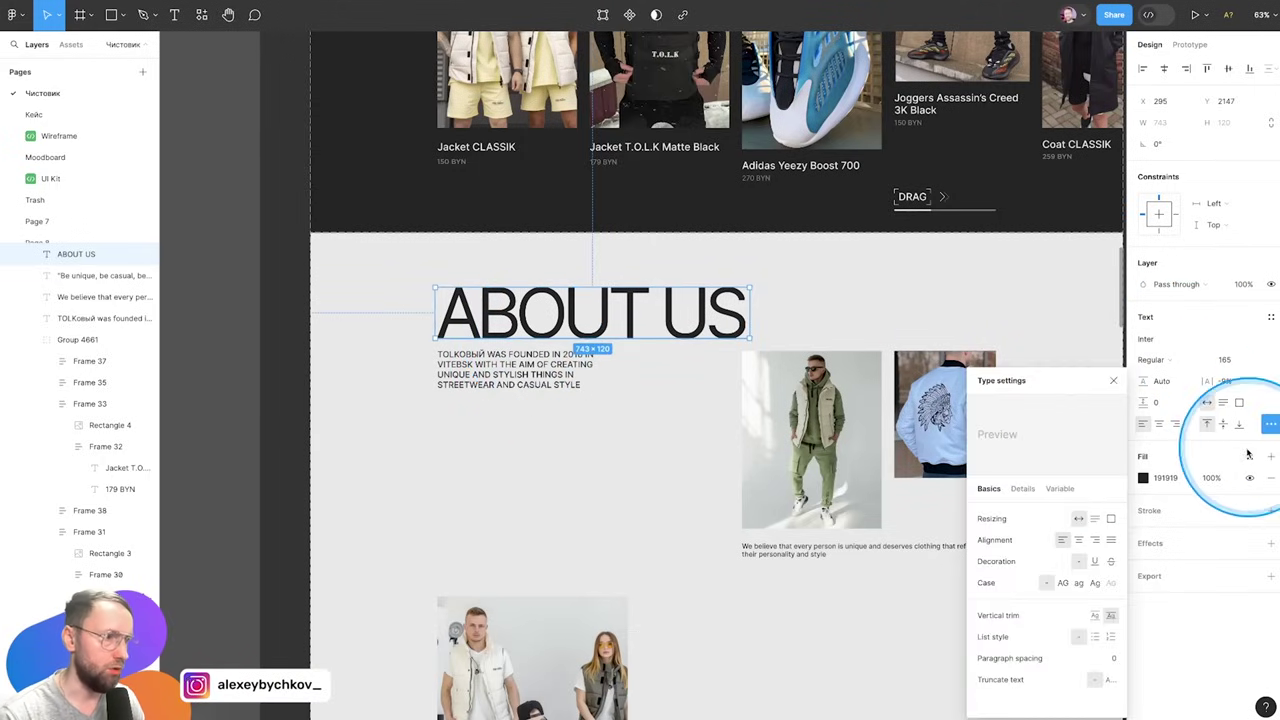
{"action": "left_click", "coordinate": [1095, 617]}
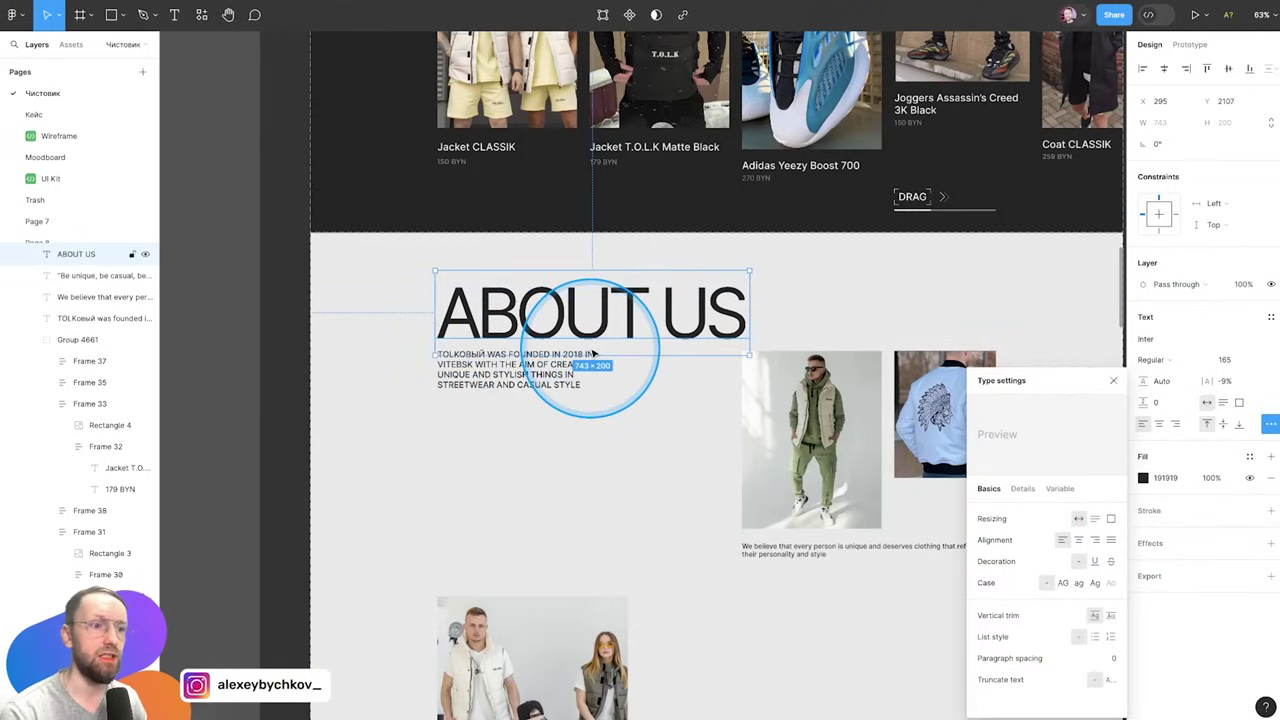
Move the founding-story body text to sit just under the ABOUT US heading
{"action": "left_click", "coordinate": [530, 375]}
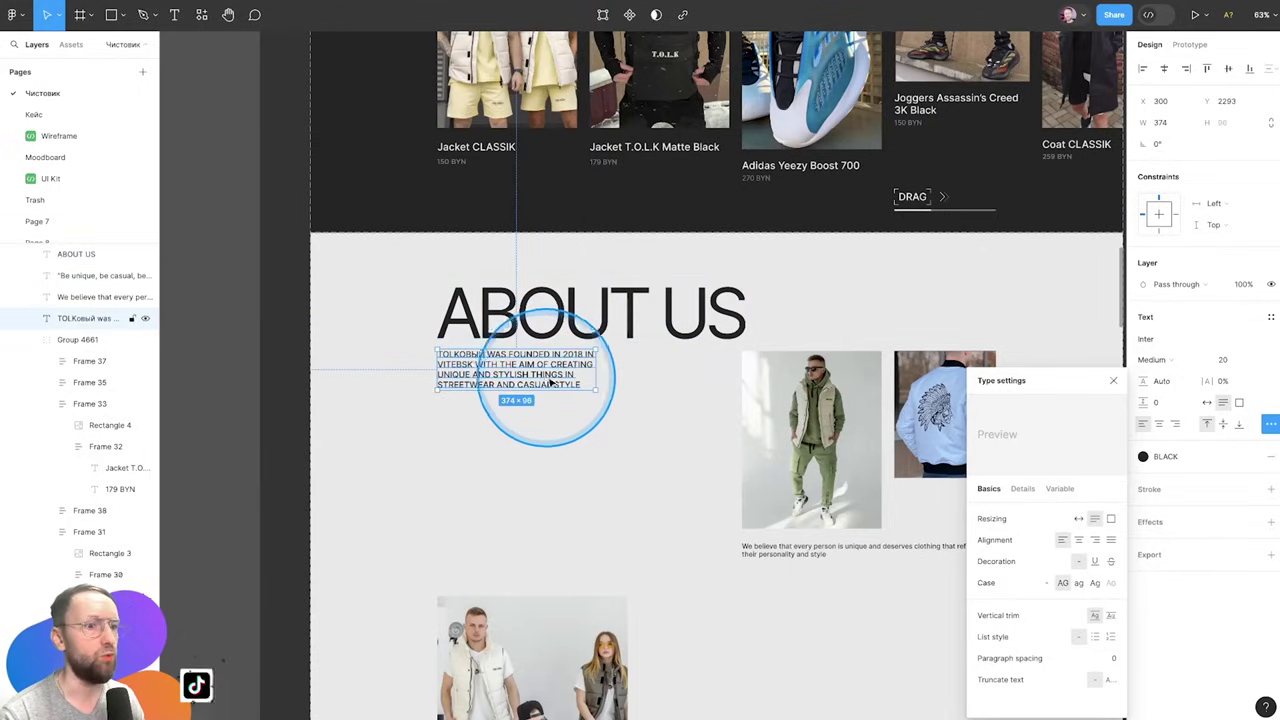
{"action": "left_click_drag", "start_coordinate": [565, 377], "coordinate": [563, 398]}
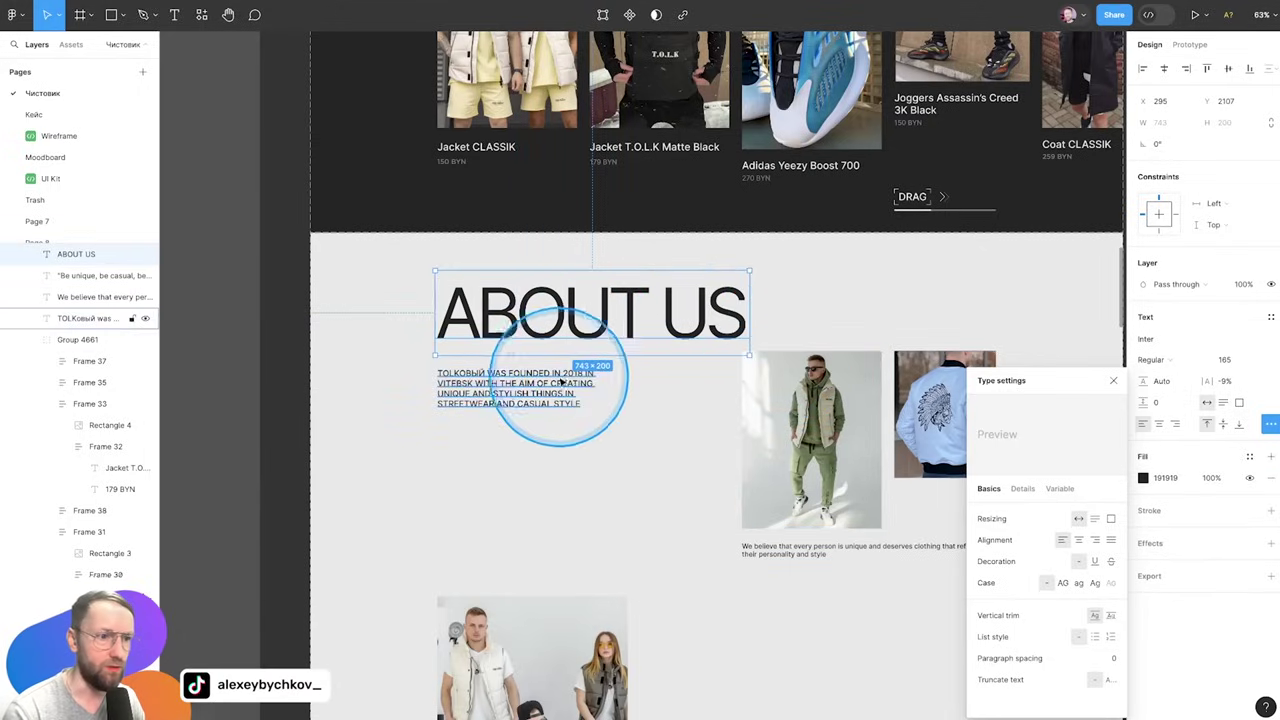
{"action": "left_click_drag", "start_coordinate": [540, 374], "coordinate": [751, 367]}
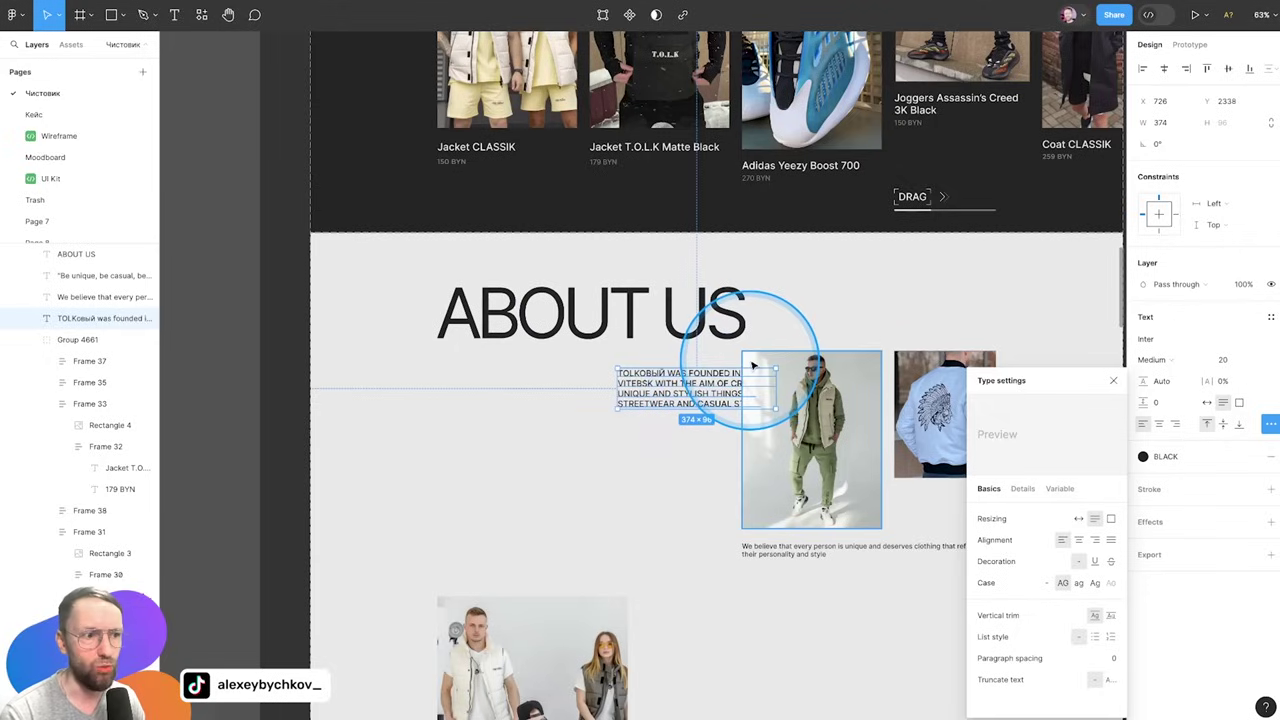
{"action": "key", "text": "ctrl+z"}
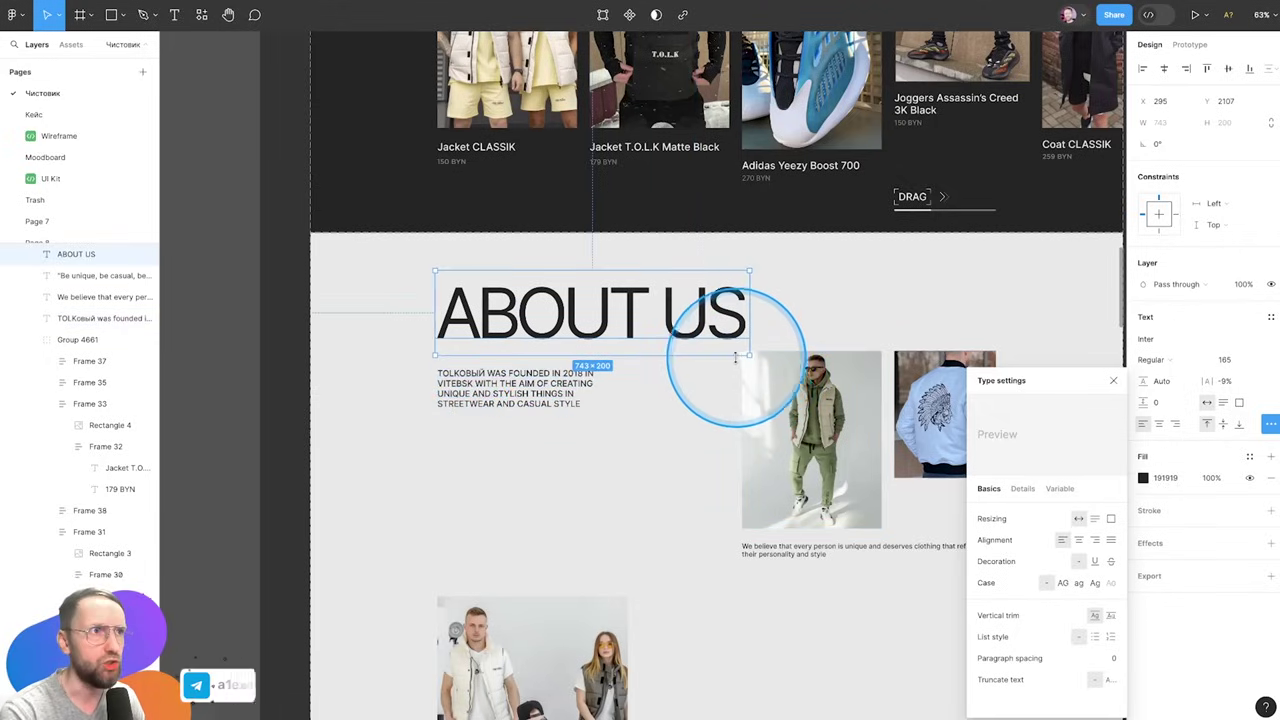
{"action": "left_click_drag", "start_coordinate": [515, 390], "coordinate": [597, 357]}
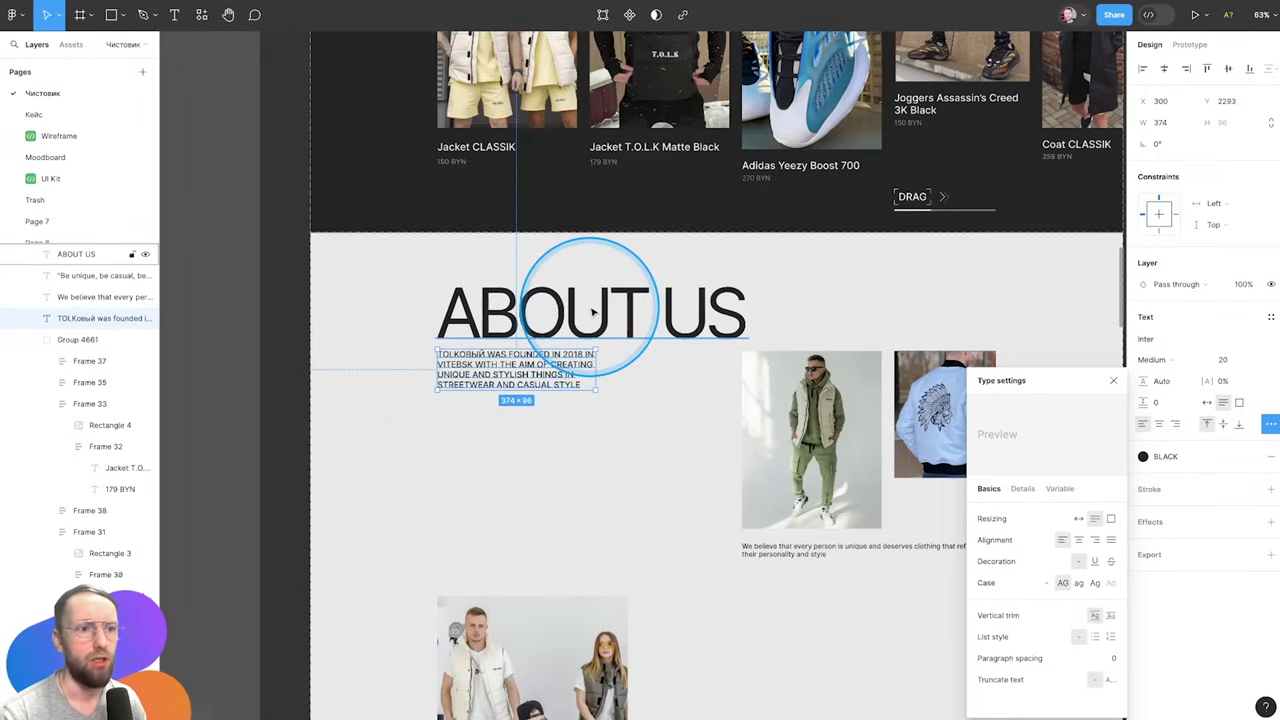
{"action": "scroll", "coordinate": [595, 300], "scroll_direction": "down", "scroll_amount": 3, "text": "ctrl"}
{"action": "scroll", "coordinate": [571, 500], "scroll_direction": "up", "scroll_amount": 5}
Hide the Figma interface and scroll through the site frames for a clean review
{"action": "scroll", "coordinate": [748, 427], "scroll_direction": "up", "scroll_amount": 1}
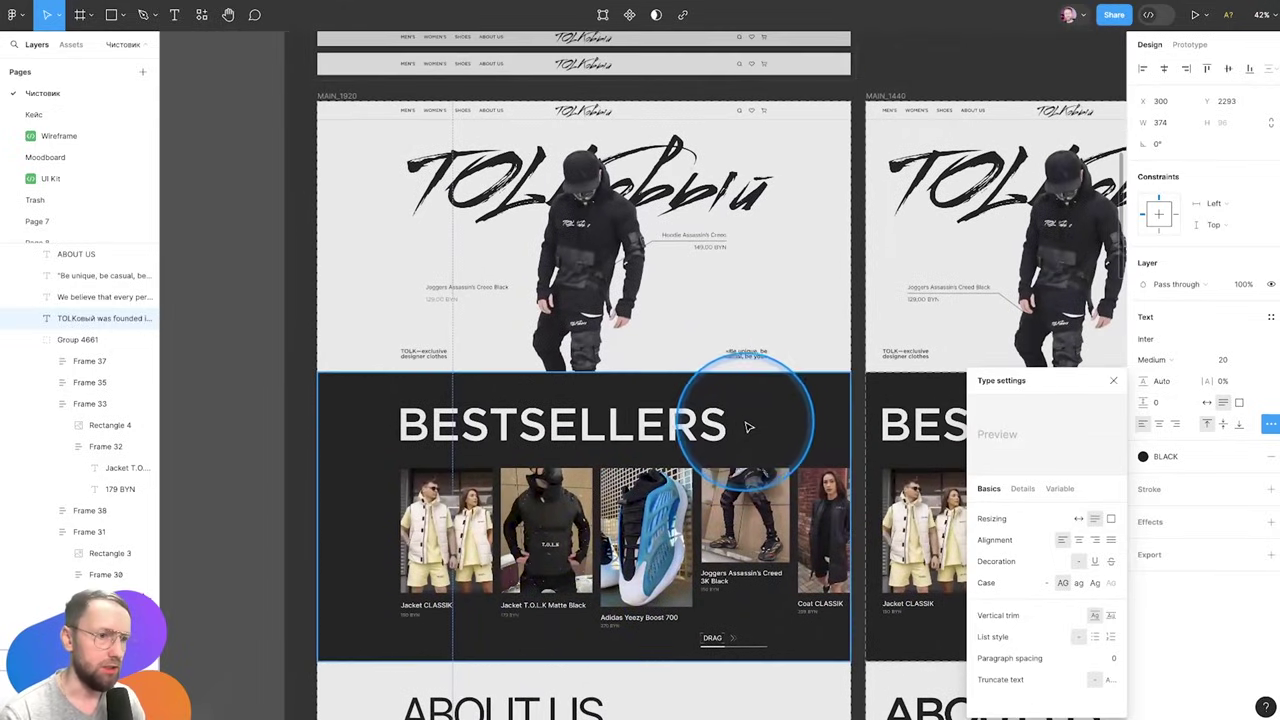
{"action": "key", "text": "ctrl+backslash"}
{"action": "scroll", "coordinate": [657, 143], "scroll_direction": "up", "scroll_amount": 3}
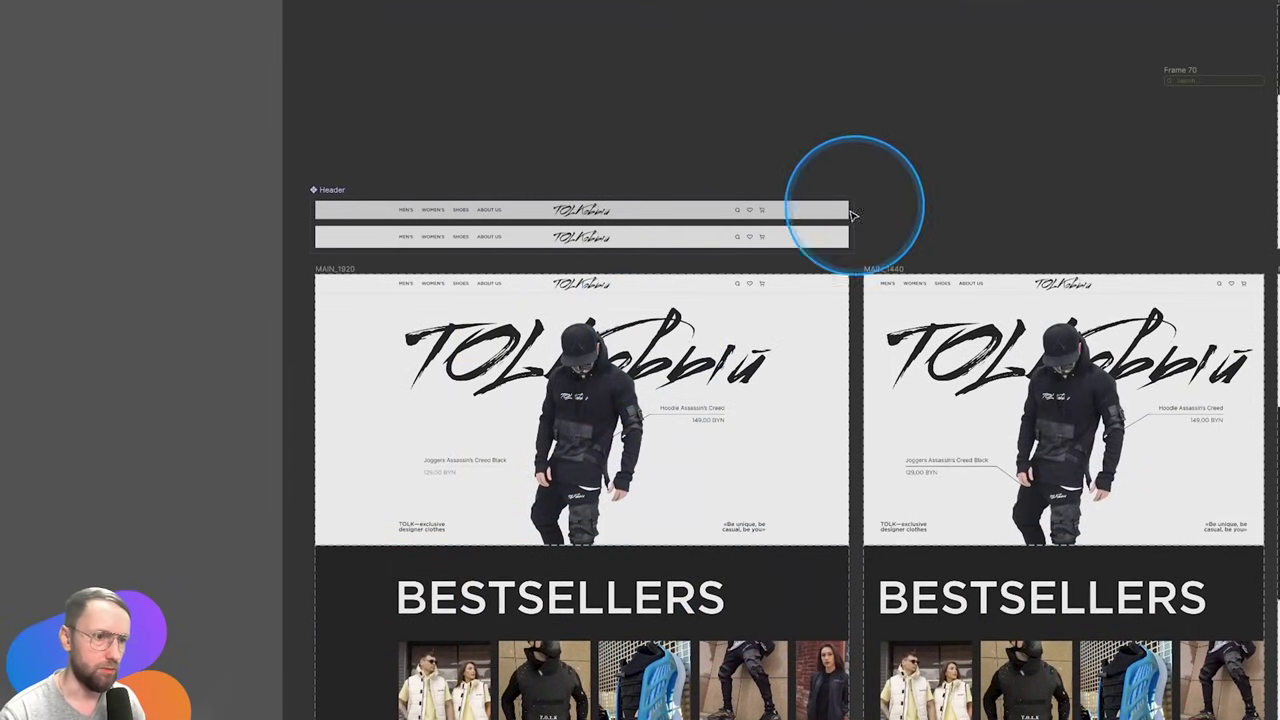
{"action": "scroll", "coordinate": [760, 225], "scroll_direction": "down", "scroll_amount": 1}
{"action": "scroll", "coordinate": [686, 210], "scroll_direction": "down", "scroll_amount": 3}
{"action": "scroll", "coordinate": [686, 210], "scroll_direction": "left", "scroll_amount": 1}
{"action": "scroll", "coordinate": [700, 165], "scroll_direction": "down", "scroll_amount": 3}
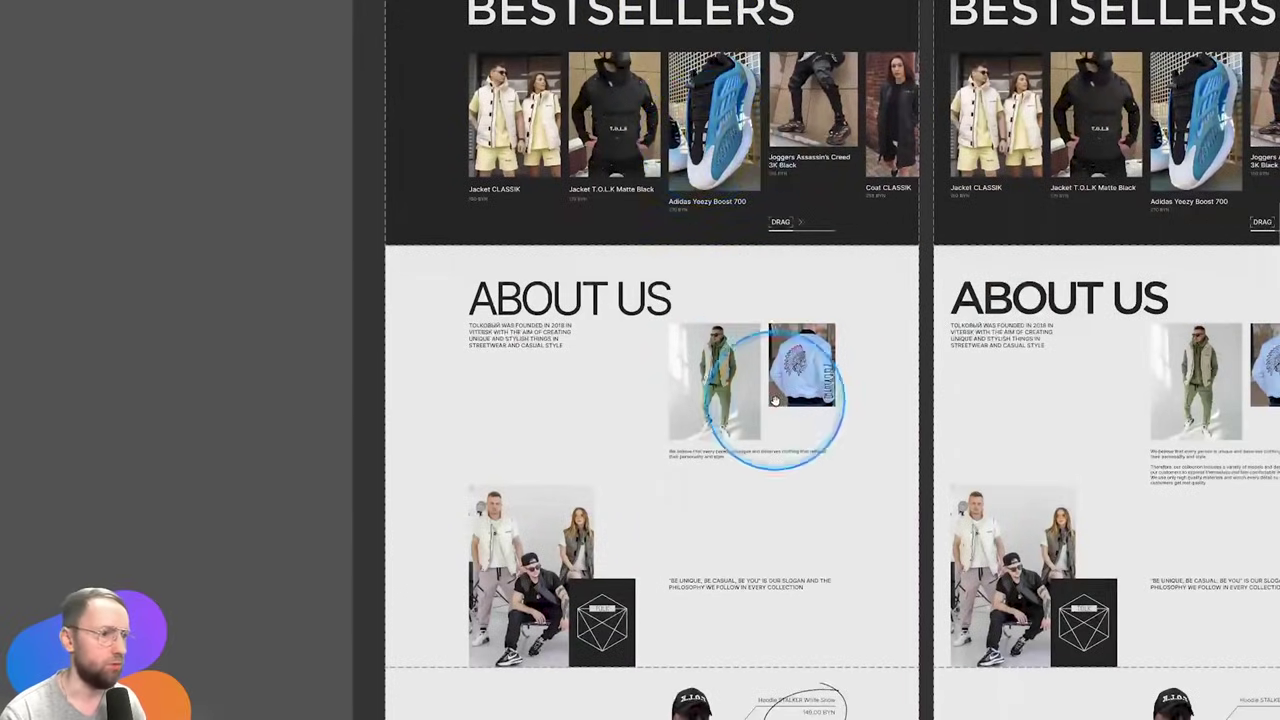
{"action": "scroll", "coordinate": [750, 365], "scroll_direction": "down", "scroll_amount": 3}
{"action": "scroll", "coordinate": [750, 365], "scroll_direction": "right", "scroll_amount": 1}
{"action": "scroll", "coordinate": [727, 230], "scroll_direction": "down", "scroll_amount": 4}
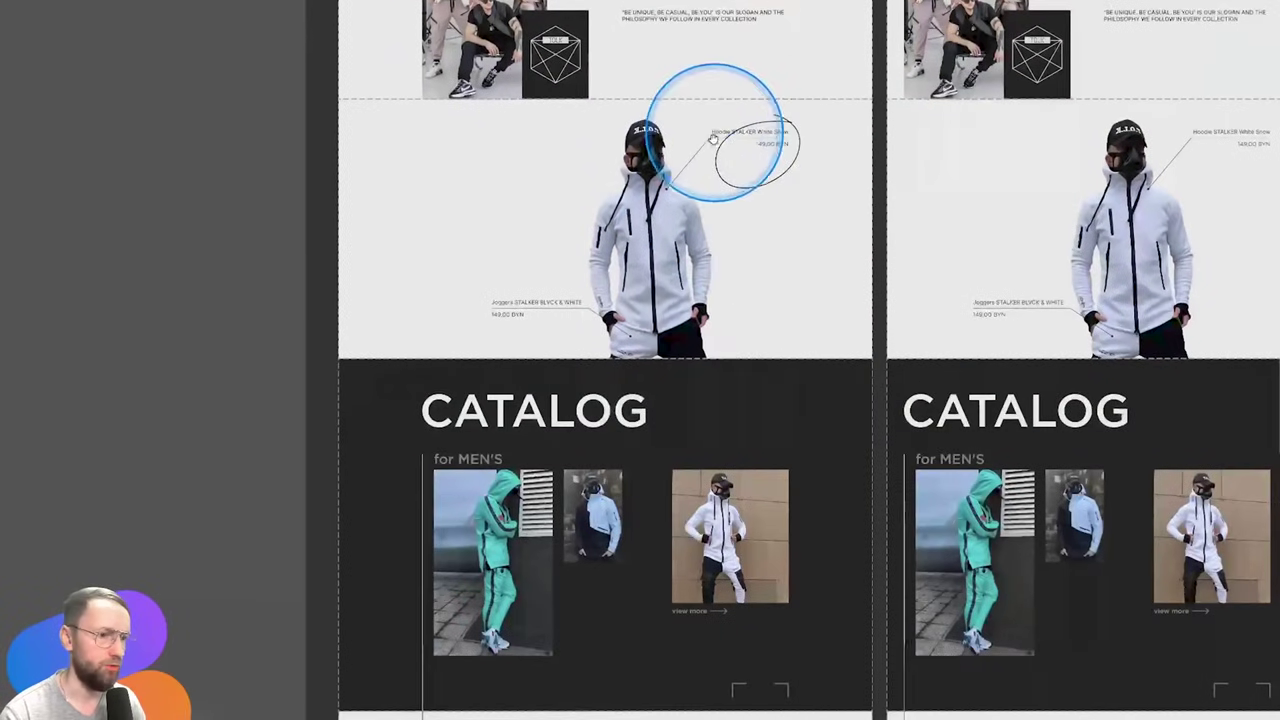
Select the CATALOG heading and the for MEN'S caption, dismissing the missing fonts notice
{"action": "double_click", "coordinate": [518, 425]}
{"action": "left_click", "coordinate": [821, 209]}
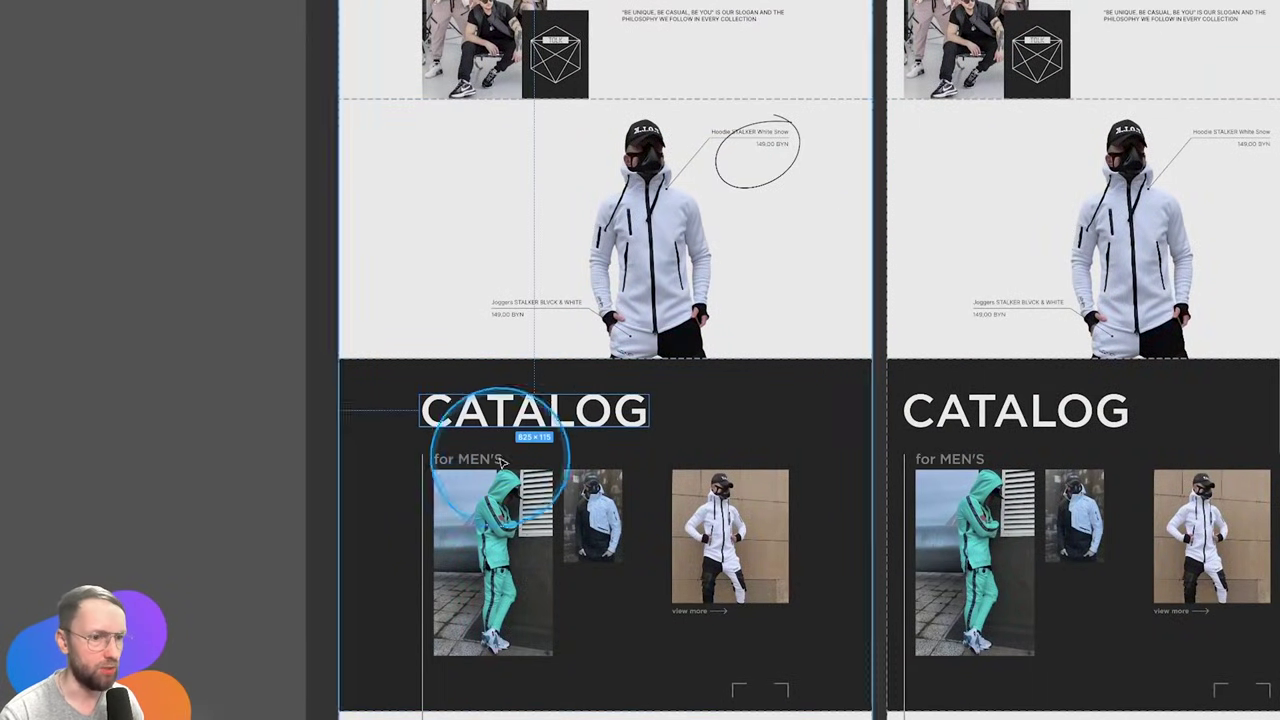
{"action": "left_click", "coordinate": [472, 460]}
Scroll down to the FAVORITES and SHOPING_CART frames with their hoodies, joggers and BYN totals
{"action": "scroll", "coordinate": [634, 206], "scroll_direction": "down", "scroll_amount": 4}
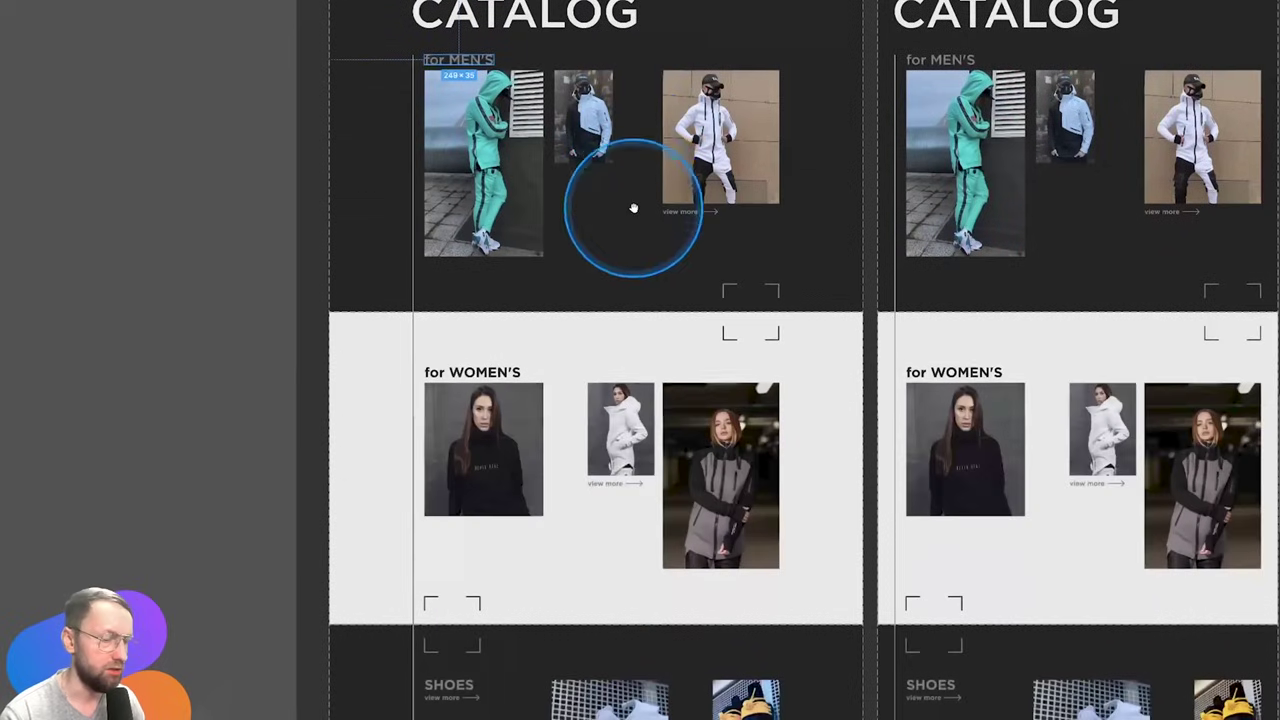
{"action": "scroll", "coordinate": [623, 160], "scroll_direction": "down", "scroll_amount": 3}
{"action": "scroll", "coordinate": [634, 177], "scroll_direction": "down", "scroll_amount": 5, "text": "ctrl"}
{"action": "scroll", "coordinate": [660, 175], "scroll_direction": "up", "scroll_amount": 5, "text": "ctrl"}
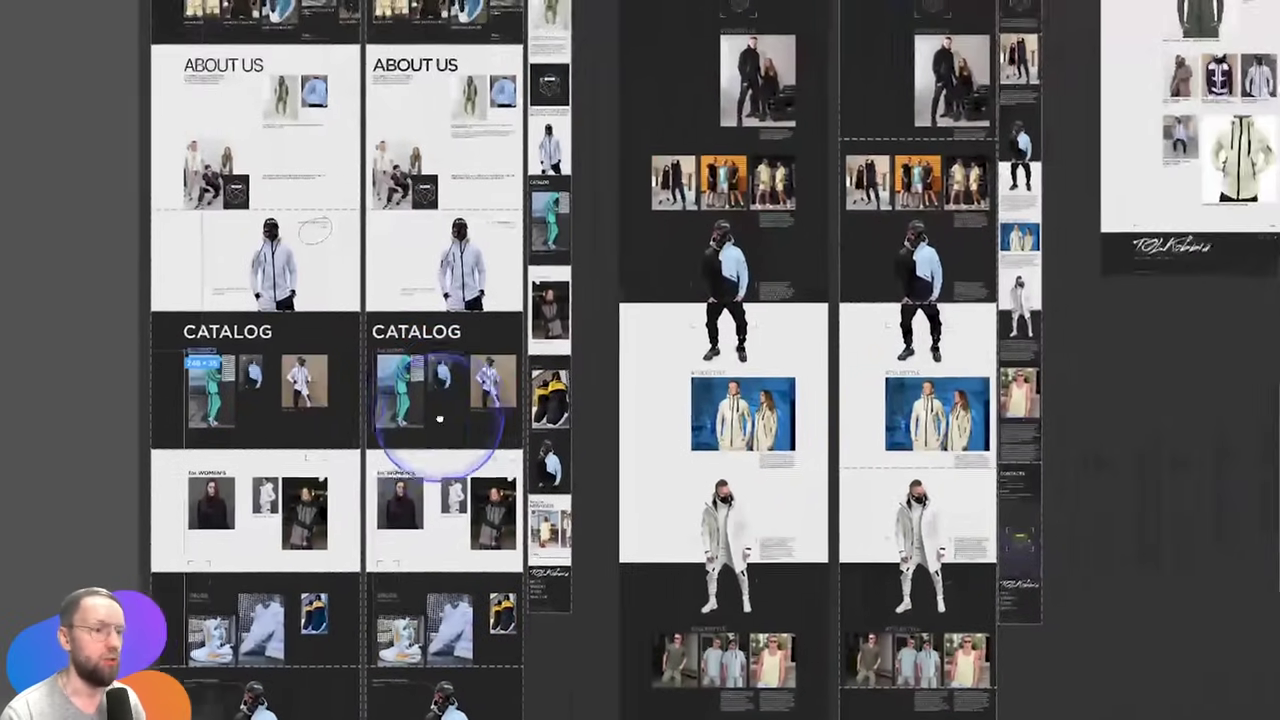
{"action": "scroll", "coordinate": [737, 229], "scroll_direction": "down", "scroll_amount": 3, "text": "ctrl"}
{"action": "scroll", "coordinate": [898, 186], "scroll_direction": "down", "scroll_amount": 5, "text": "ctrl"}
{"action": "scroll", "coordinate": [898, 186], "scroll_direction": "down", "scroll_amount": 5, "text": "ctrl"}
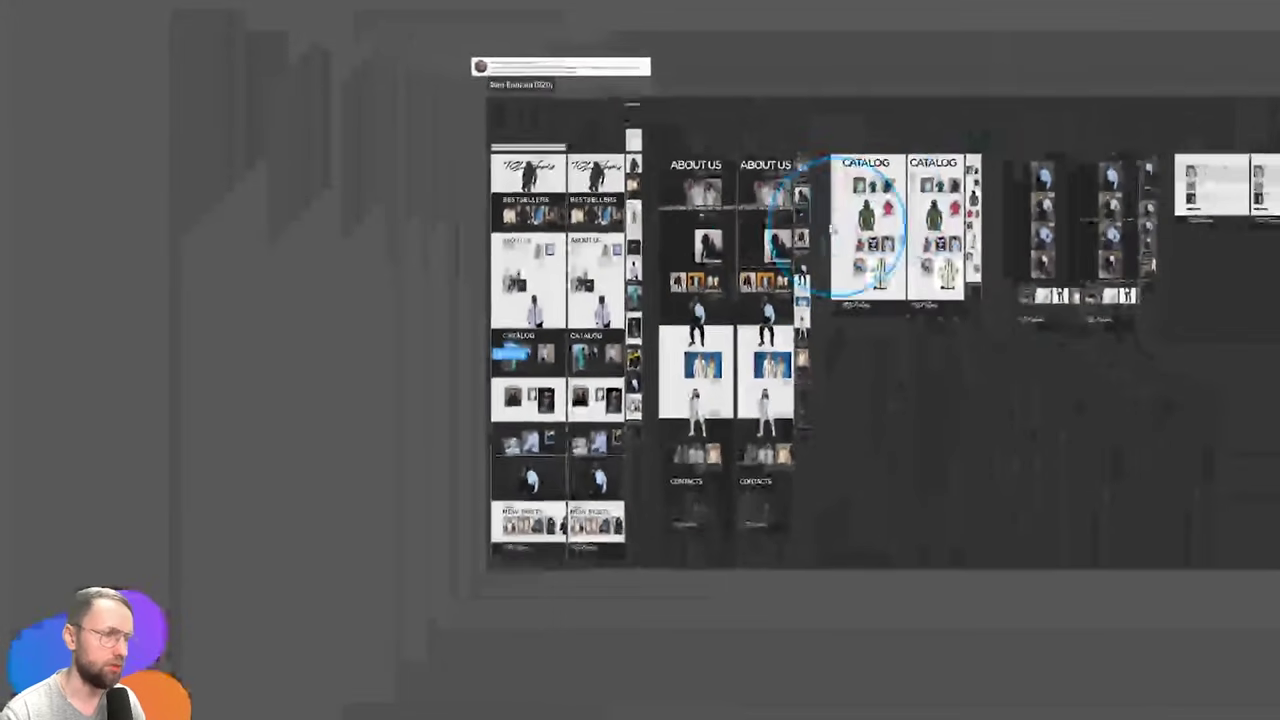
{"action": "scroll", "coordinate": [943, 257], "scroll_direction": "up", "scroll_amount": 4, "text": "ctrl"}
{"action": "scroll", "coordinate": [986, 234], "scroll_direction": "up", "scroll_amount": 2, "text": "ctrl"}
{"action": "scroll", "coordinate": [970, 242], "scroll_direction": "down", "scroll_amount": 2, "text": "ctrl"}
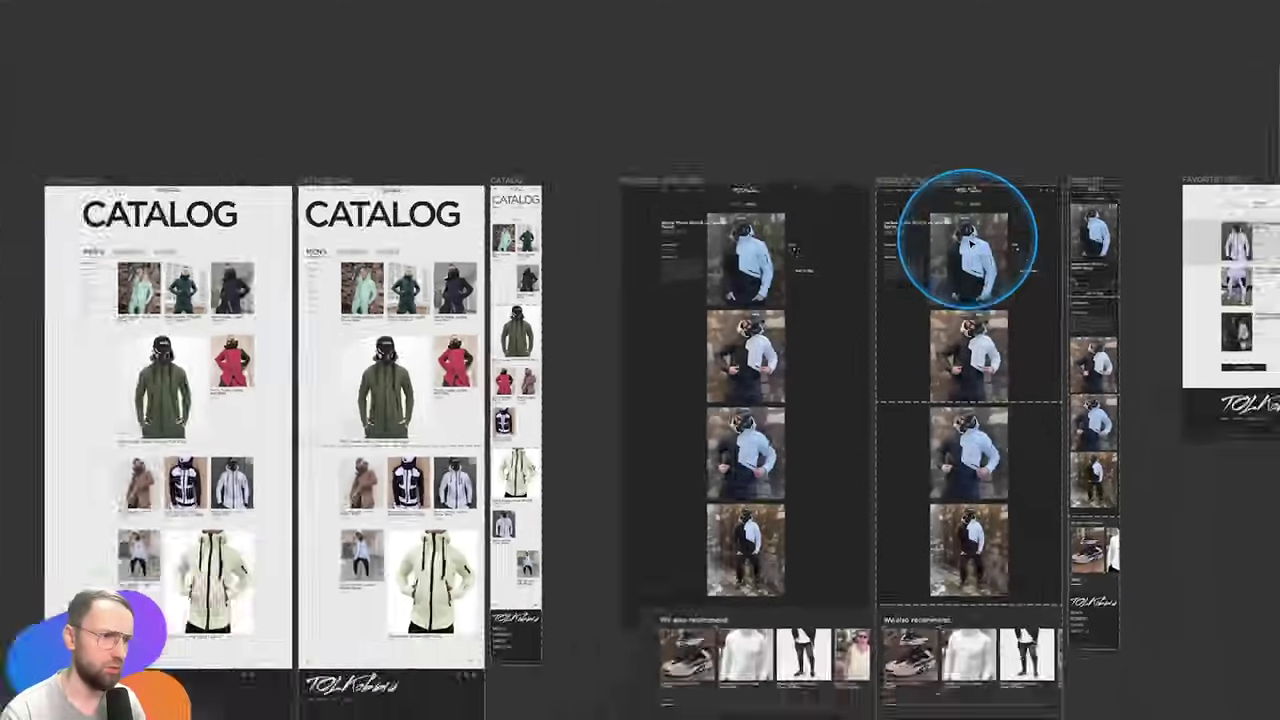
{"action": "scroll", "coordinate": [471, 309], "scroll_direction": "down", "scroll_amount": 3, "text": "ctrl"}
{"action": "scroll", "coordinate": [714, 314], "scroll_direction": "up", "scroll_amount": 3, "text": "ctrl"}
{"action": "scroll", "coordinate": [518, 344], "scroll_direction": "up", "scroll_amount": 2, "text": "ctrl"}
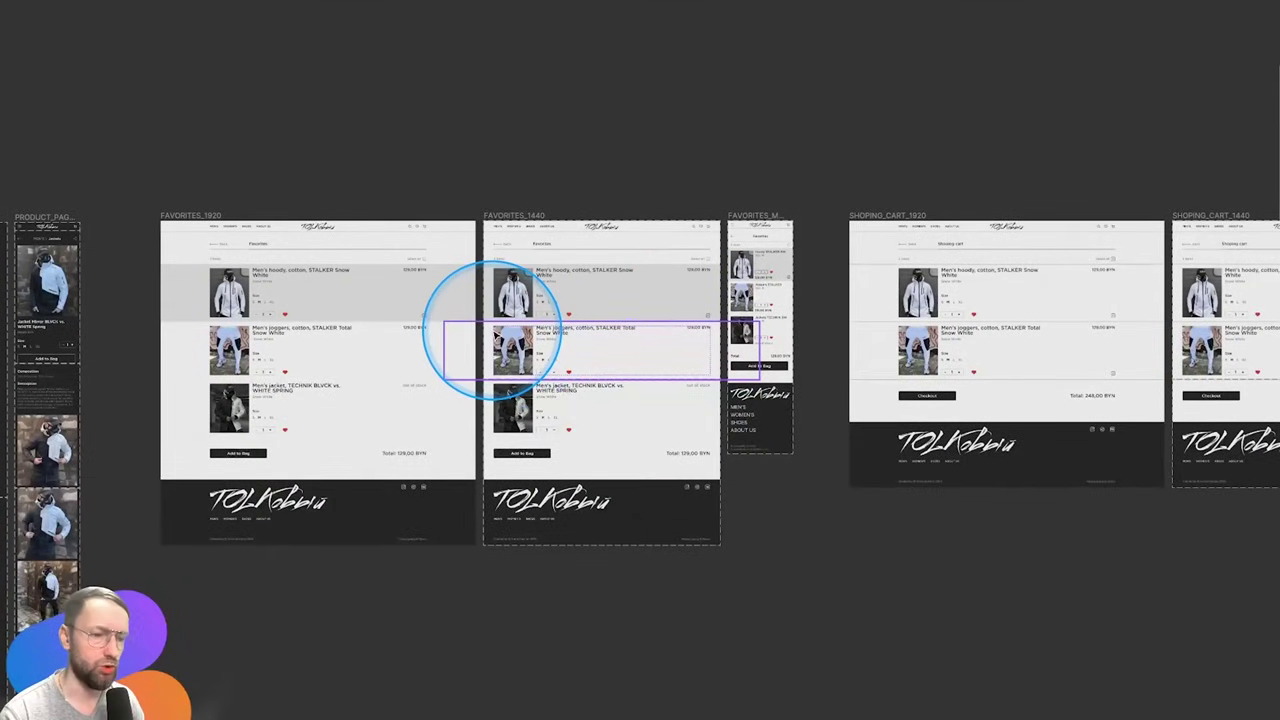
{"action": "key", "text": "shift+0"}
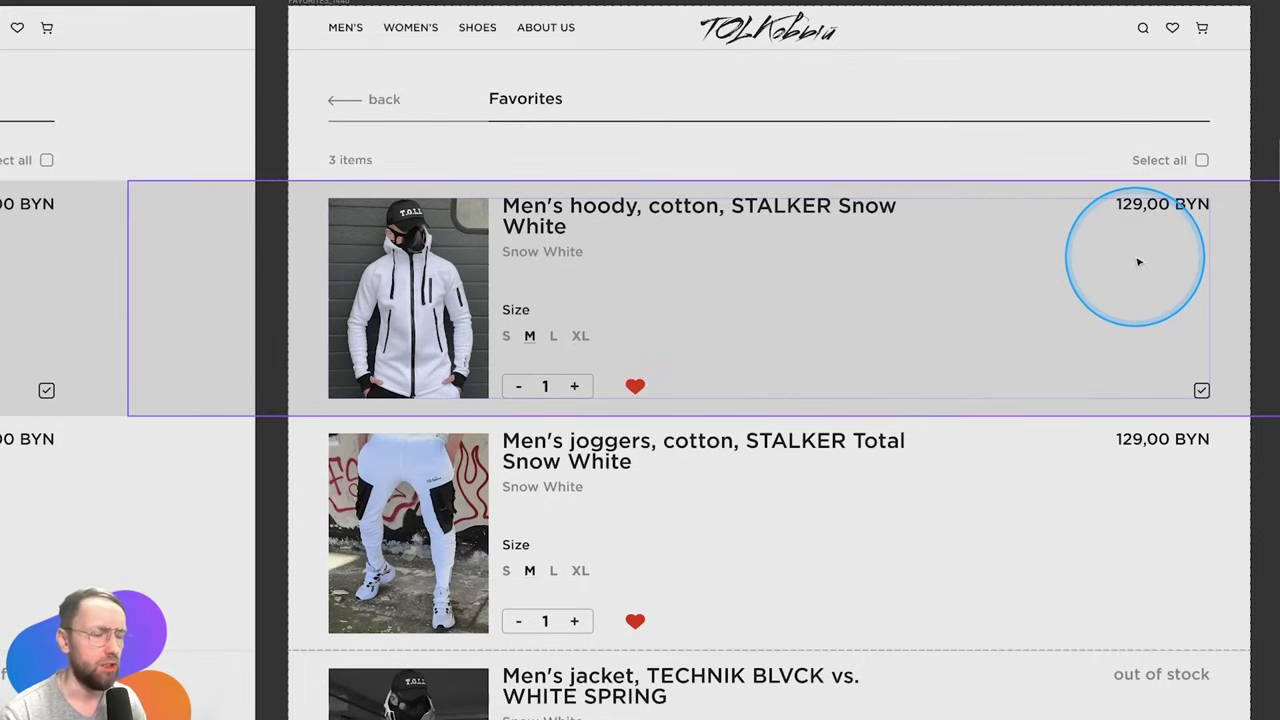
{"action": "left_click", "coordinate": [453, 332]}
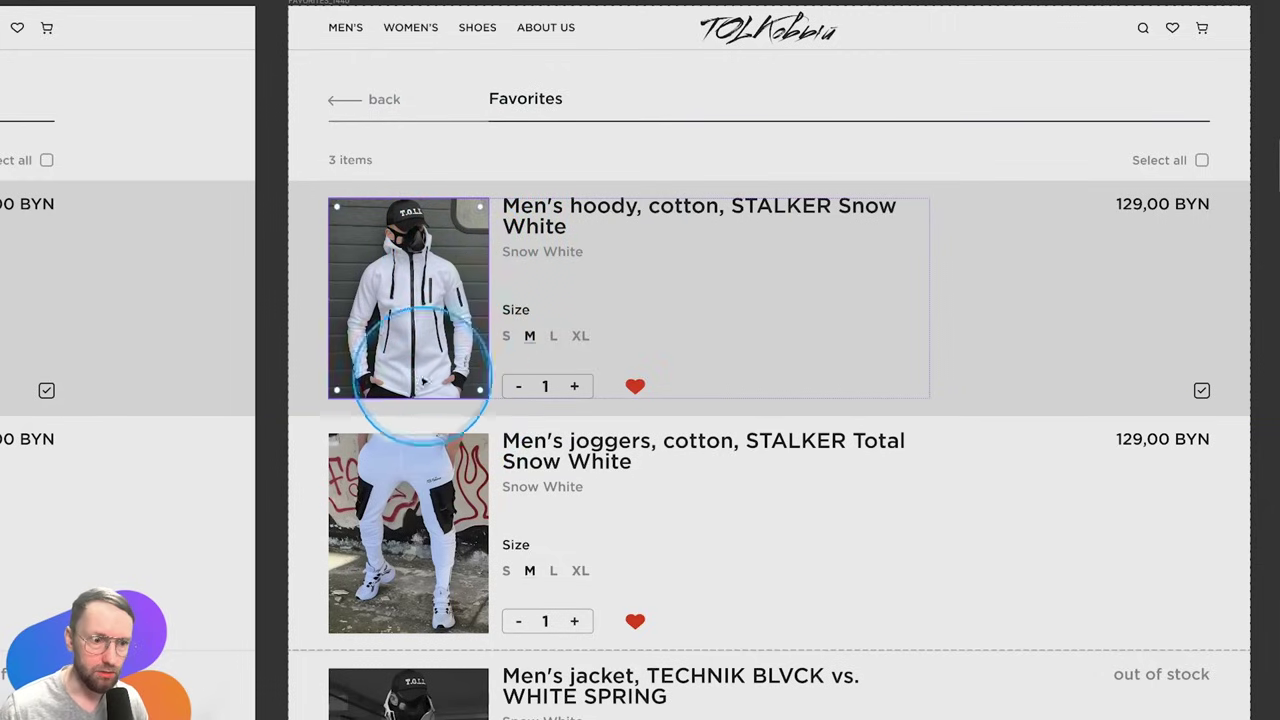
{"action": "left_click", "coordinate": [511, 230]}
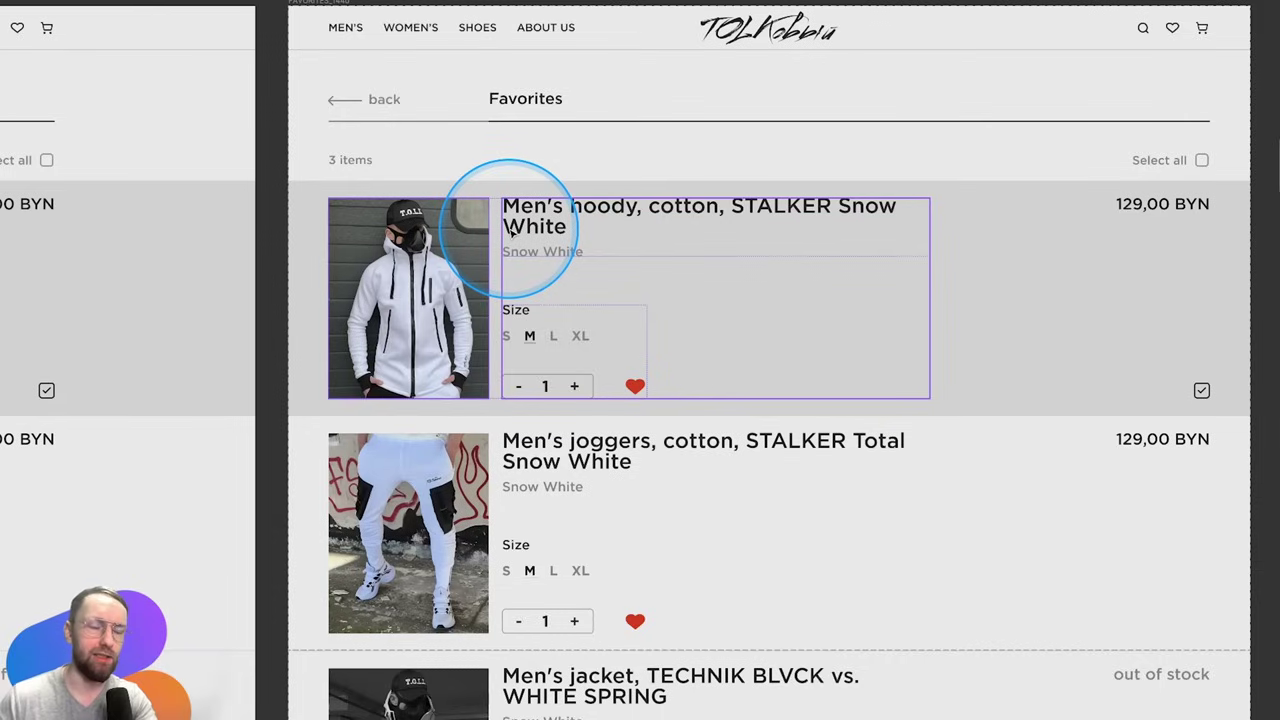
{"action": "left_click", "coordinate": [343, 400]}
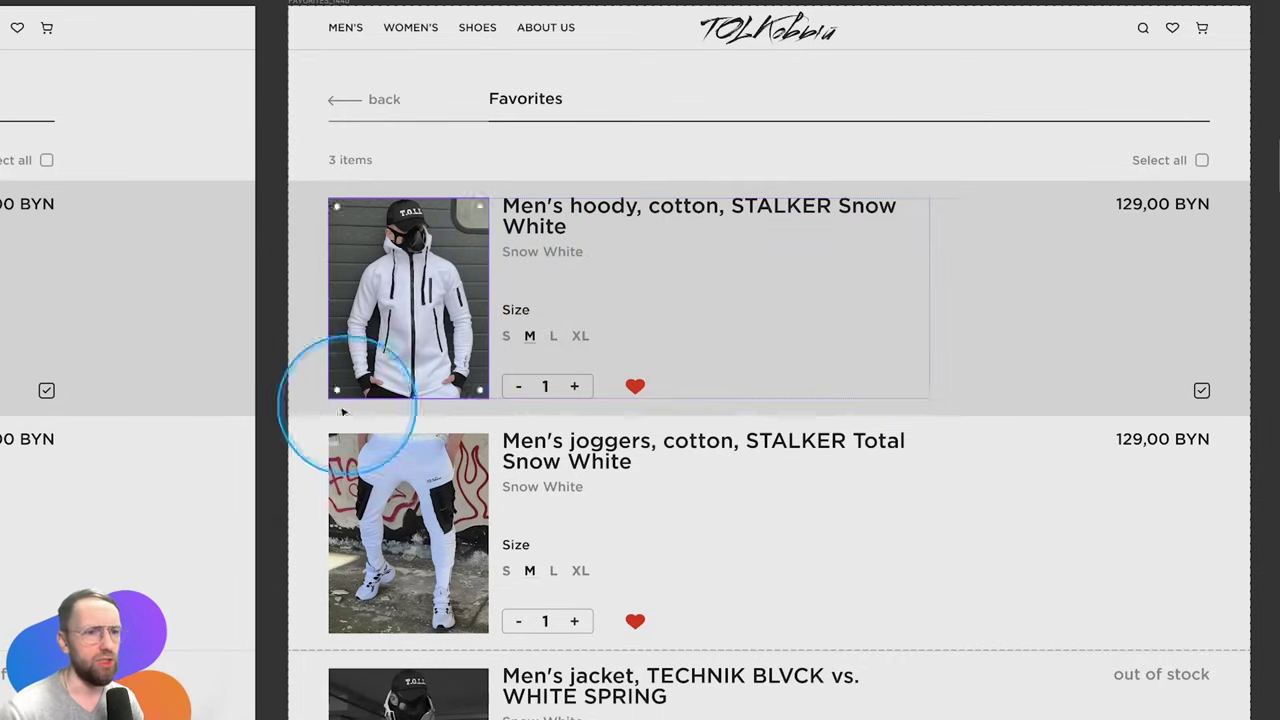
{"action": "left_click", "coordinate": [525, 248]}
{"action": "left_click", "coordinate": [445, 325]}
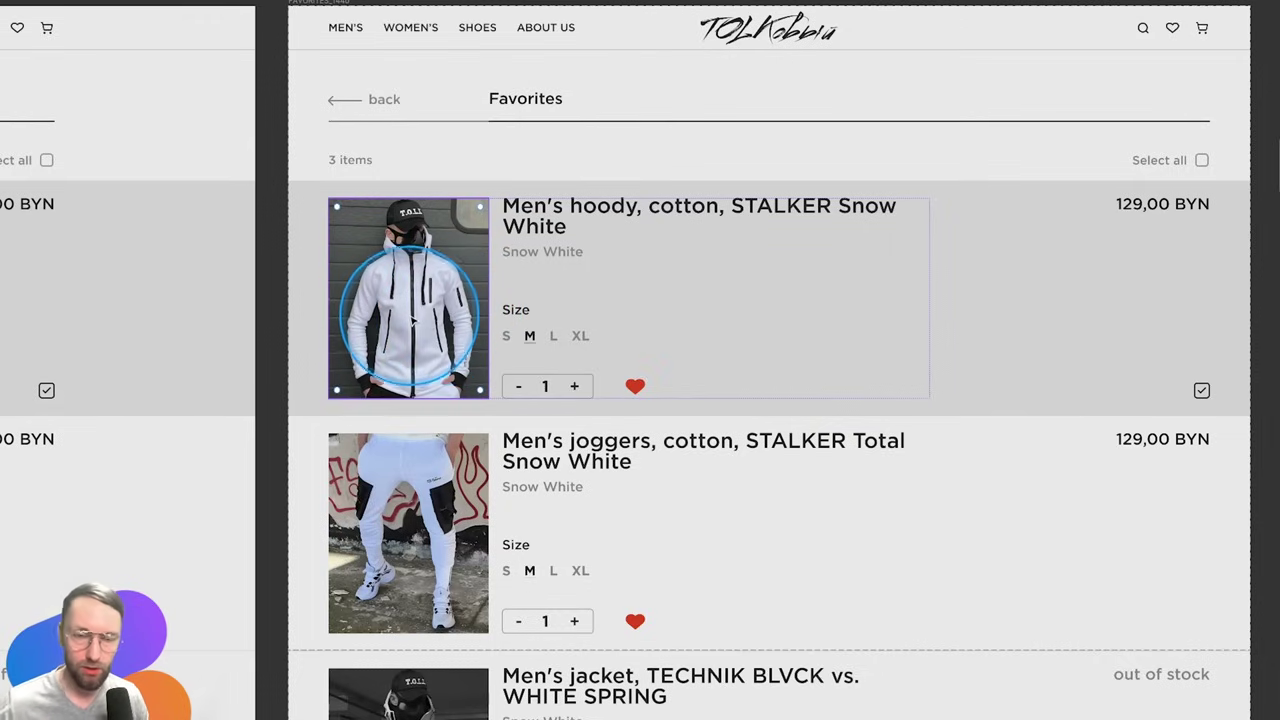
{"action": "key", "text": "Escape"}
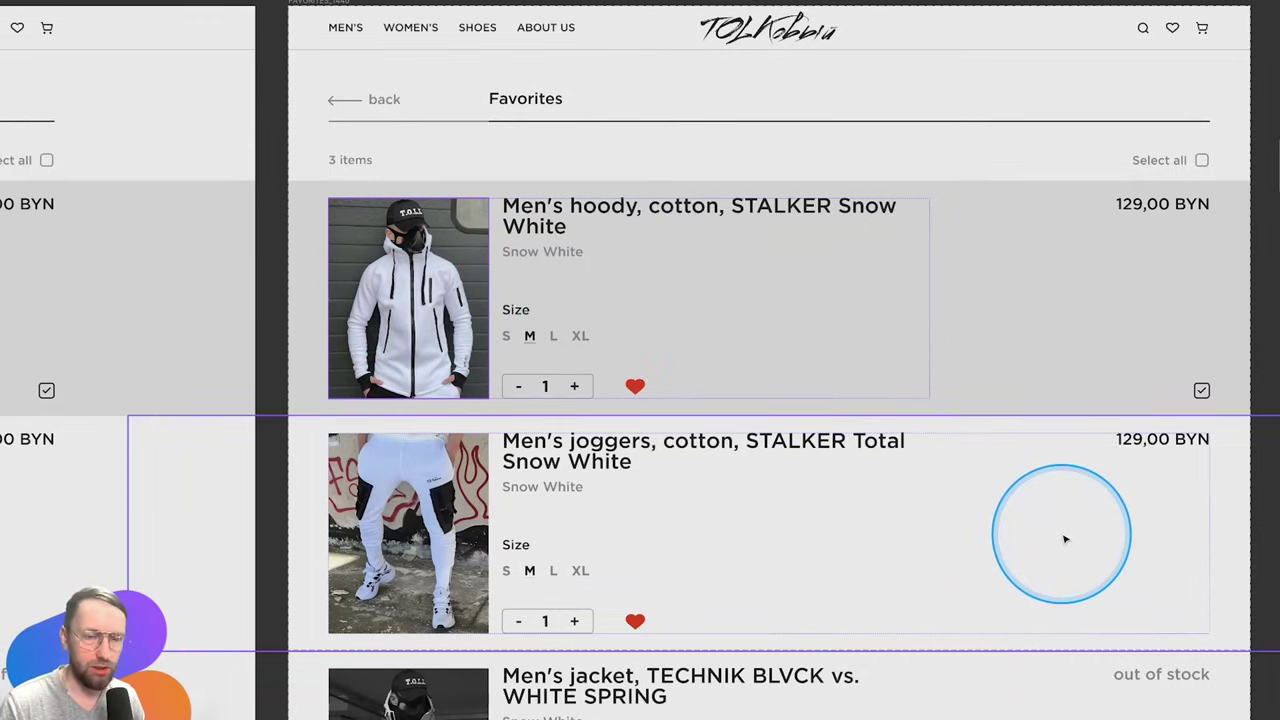
{"action": "scroll", "coordinate": [1062, 540], "scroll_direction": "down", "scroll_amount": 3}
{"action": "scroll", "coordinate": [866, 569], "scroll_direction": "down", "scroll_amount": 3}
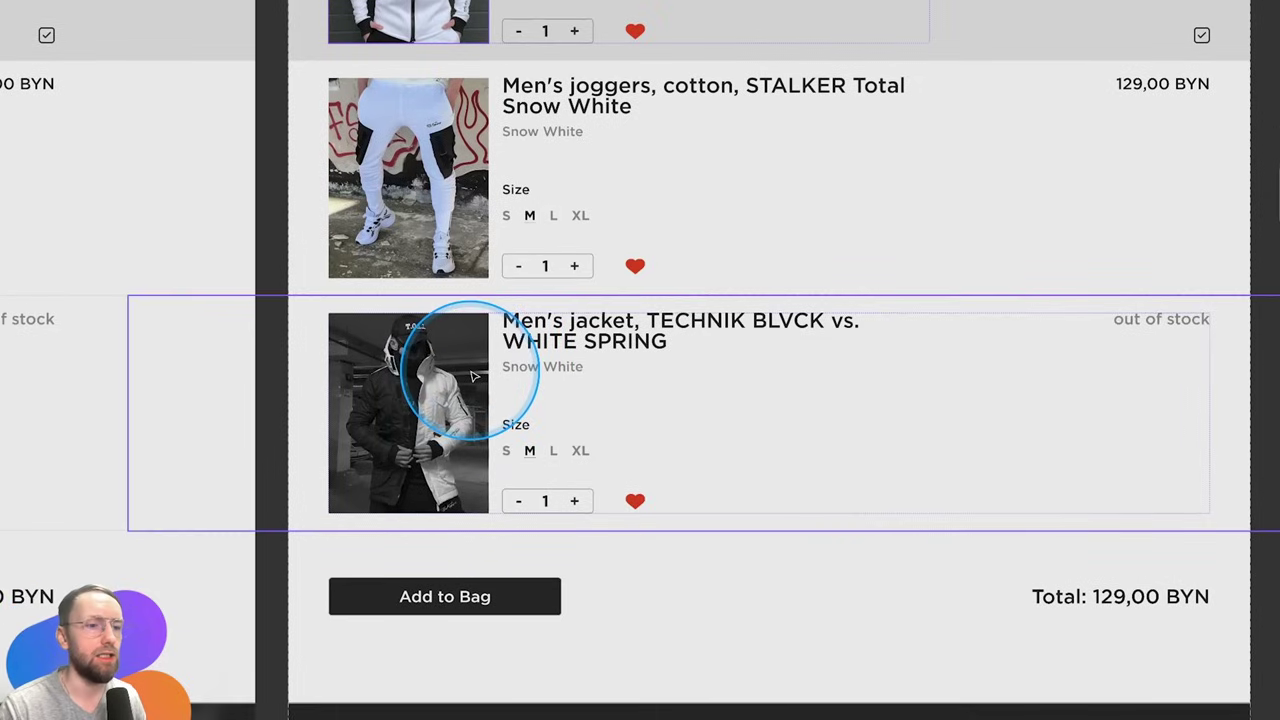
{"action": "scroll", "coordinate": [830, 484], "scroll_direction": "up", "scroll_amount": 5}
{"action": "scroll", "coordinate": [851, 489], "scroll_direction": "up", "scroll_amount": 2}
{"action": "scroll", "coordinate": [851, 489], "scroll_direction": "down", "scroll_amount": 5}
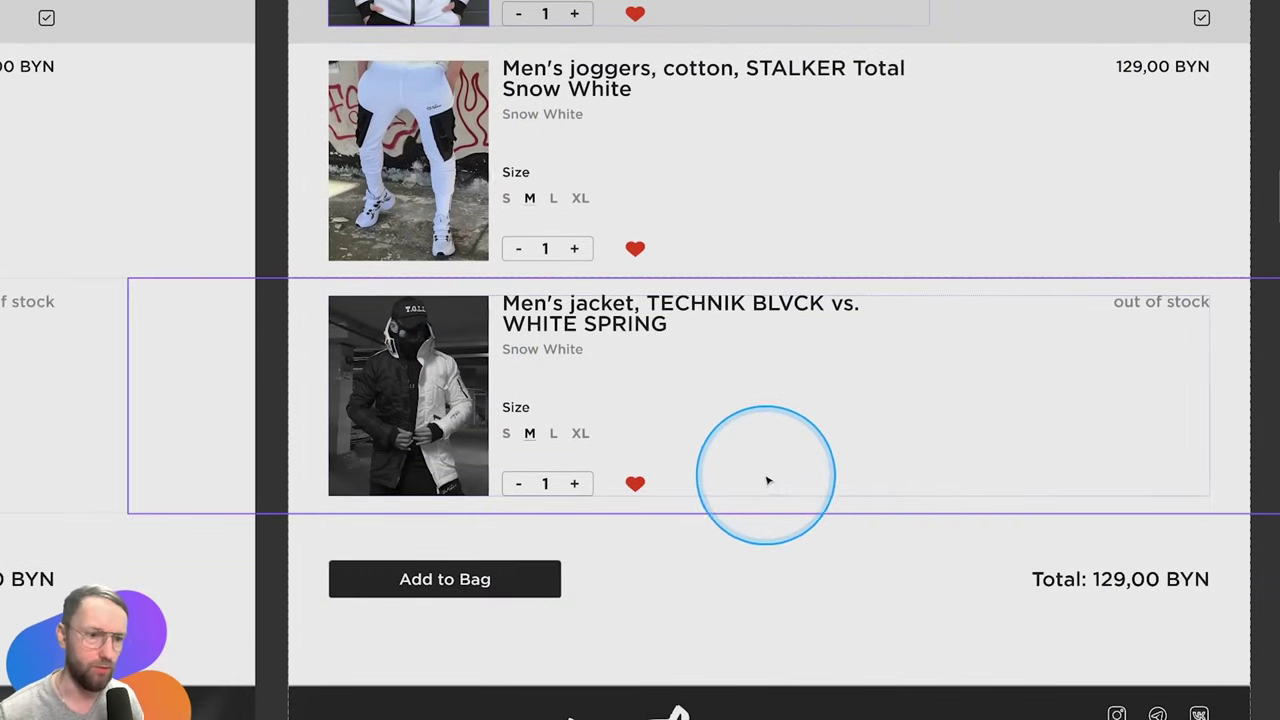
{"action": "scroll", "coordinate": [732, 488], "scroll_direction": "up", "scroll_amount": 3}
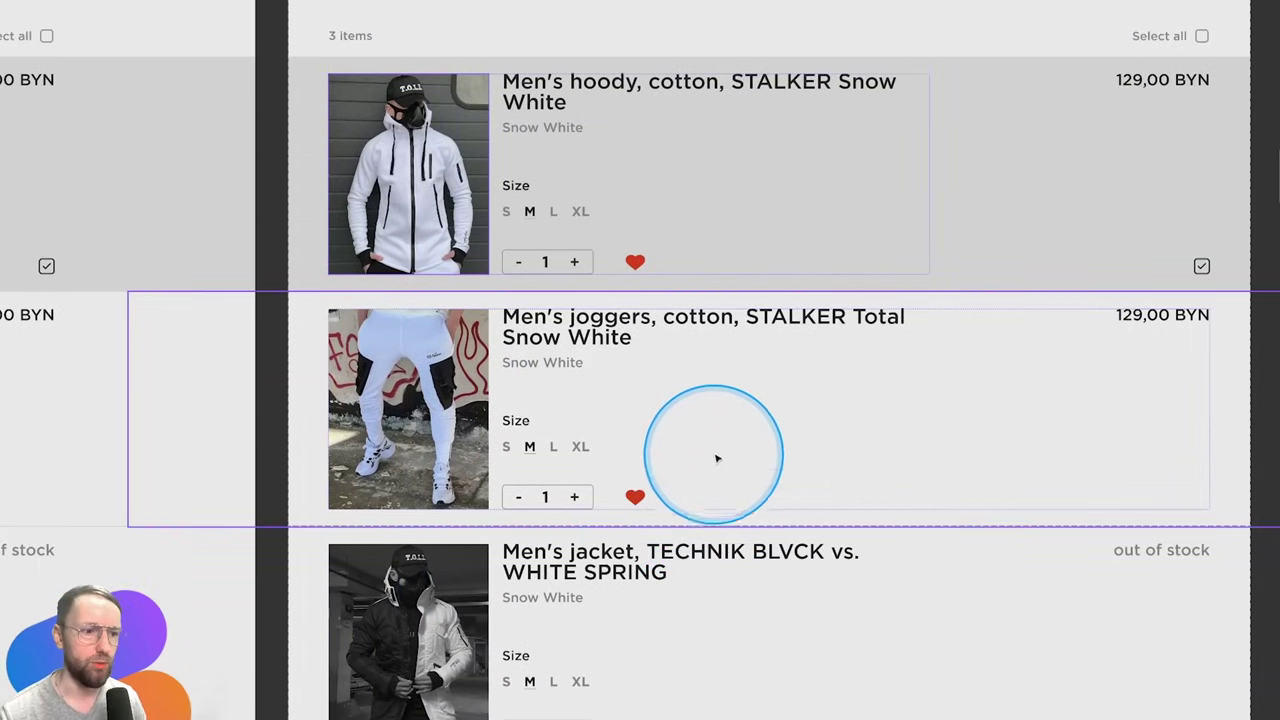
{"action": "left_click", "coordinate": [385, 113]}
{"action": "left_click", "coordinate": [425, 35]}
{"action": "left_click", "coordinate": [430, 275]}
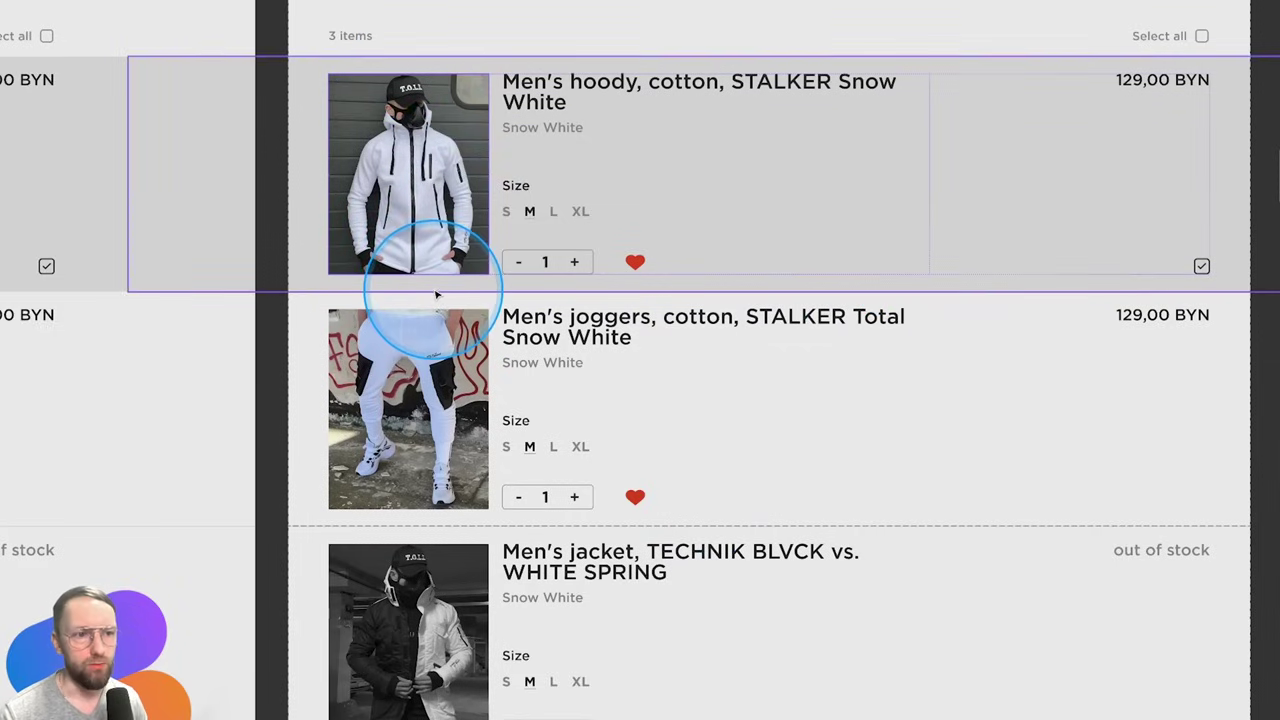
{"action": "left_click", "coordinate": [663, 63]}
{"action": "left_click", "coordinate": [713, 67]}
{"action": "left_click", "coordinate": [840, 334]}
{"action": "left_click", "coordinate": [854, 472]}
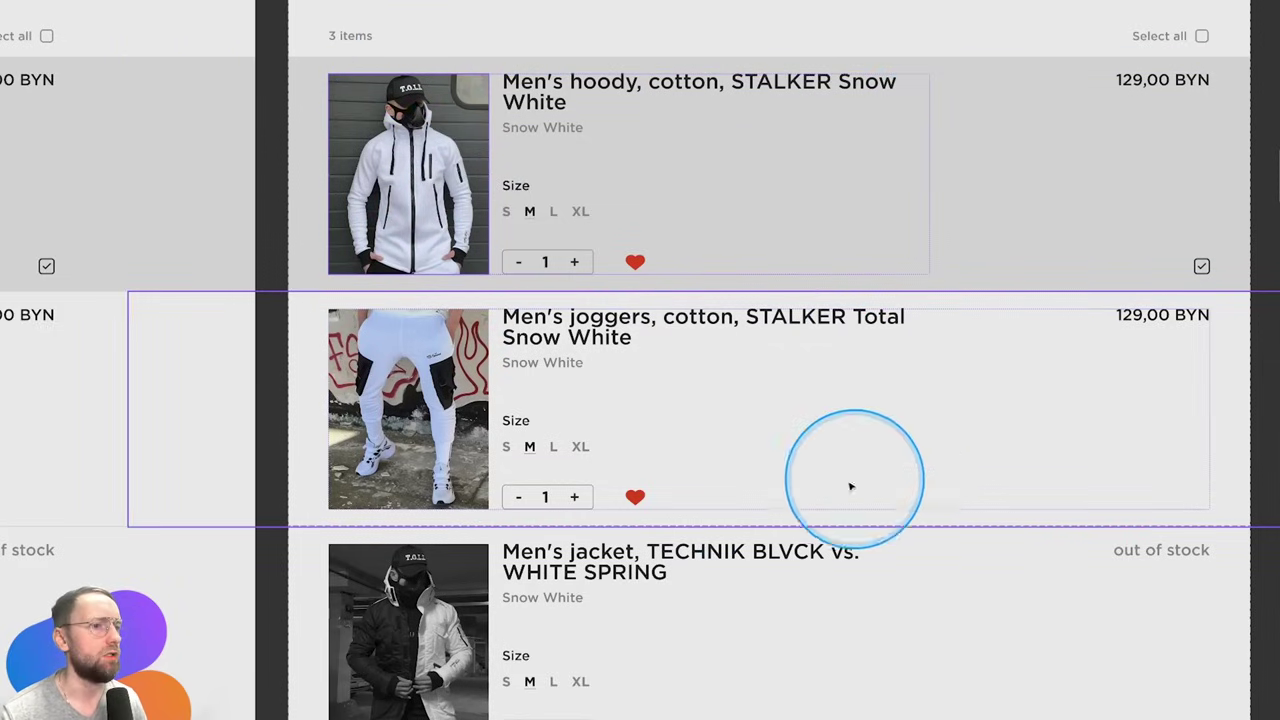
{"action": "left_click", "coordinate": [719, 432]}
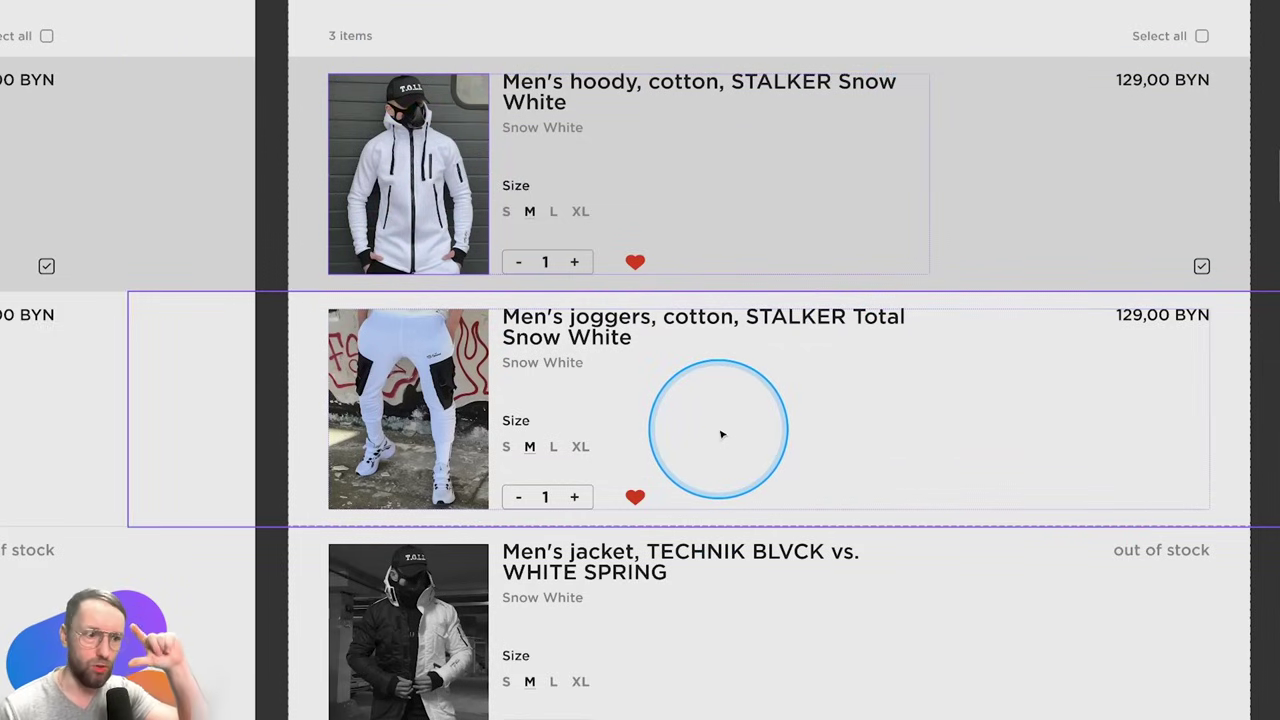
{"action": "scroll", "coordinate": [721, 434], "scroll_direction": "down", "scroll_amount": 5}
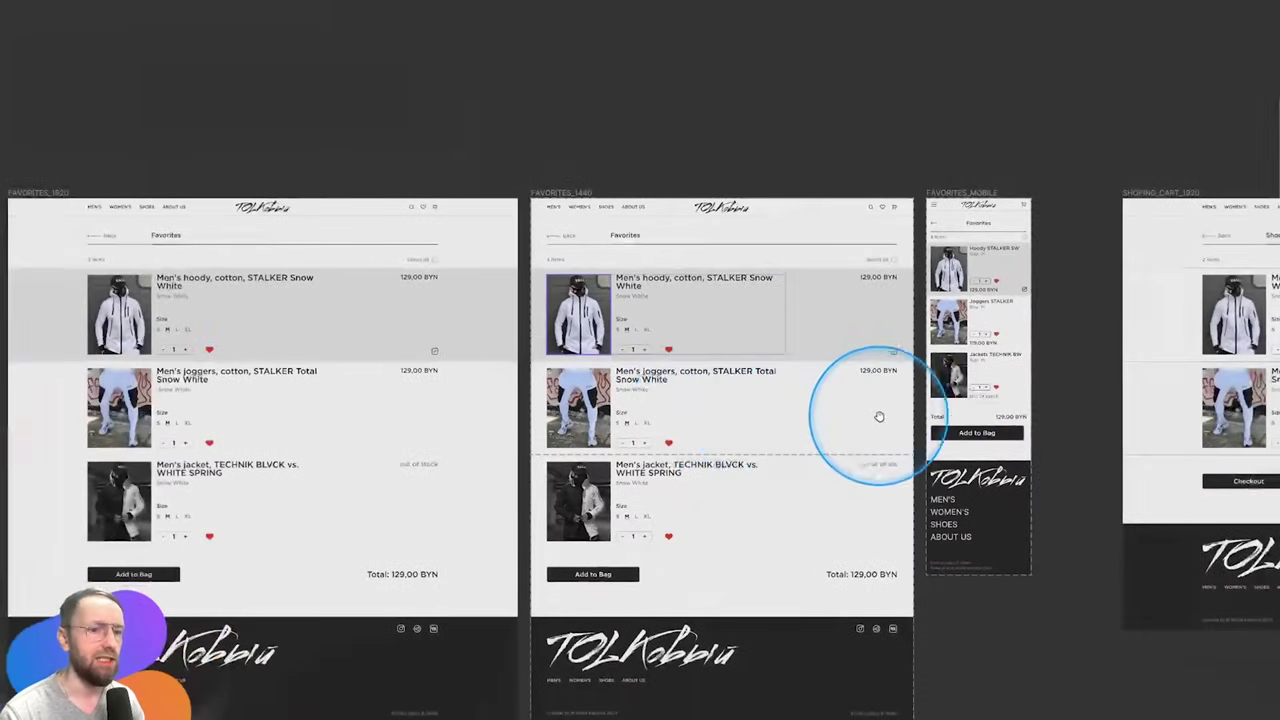
{"action": "scroll", "coordinate": [792, 409], "scroll_direction": "right", "scroll_amount": 3}
{"action": "scroll", "coordinate": [537, 414], "scroll_direction": "right", "scroll_amount": 1}
{"action": "scroll", "coordinate": [891, 423], "scroll_direction": "right", "scroll_amount": 5}
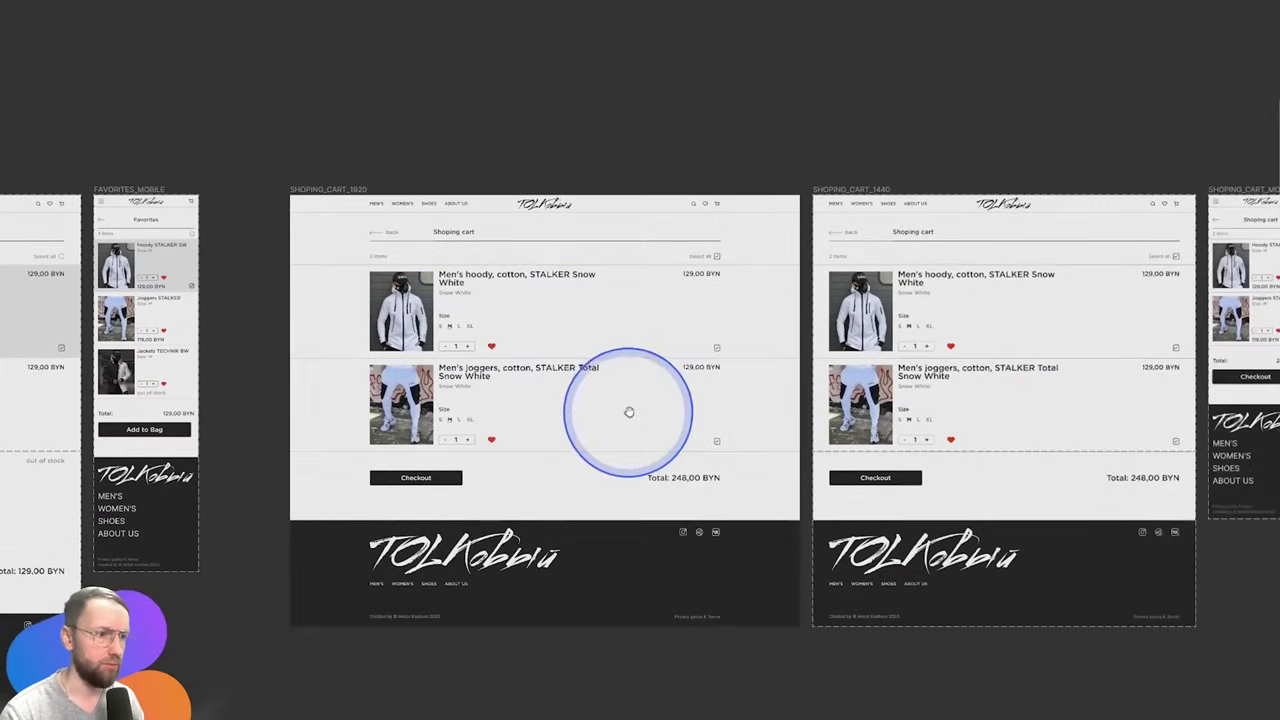
{"action": "left_click_drag", "start_coordinate": [975, 375], "coordinate": [486, 366]}
{"action": "left_click_drag", "start_coordinate": [994, 363], "coordinate": [463, 354]}
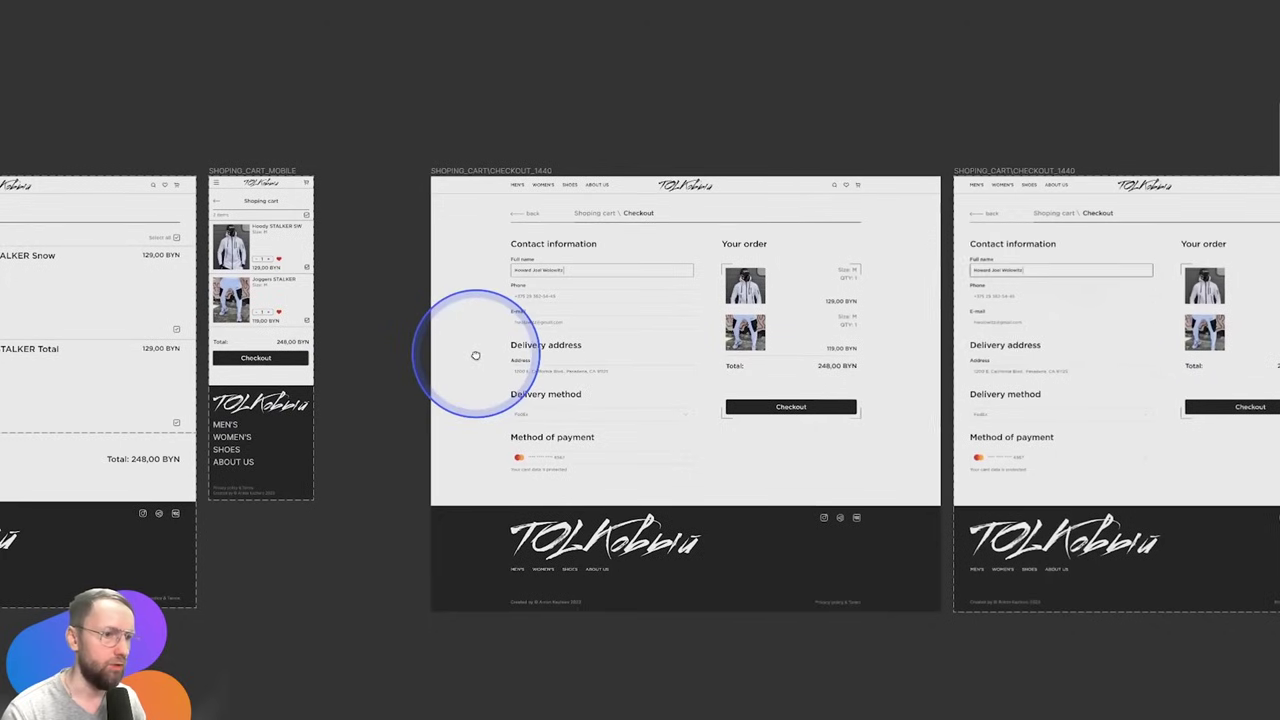
{"action": "left_click_drag", "start_coordinate": [965, 340], "coordinate": [473, 330]}
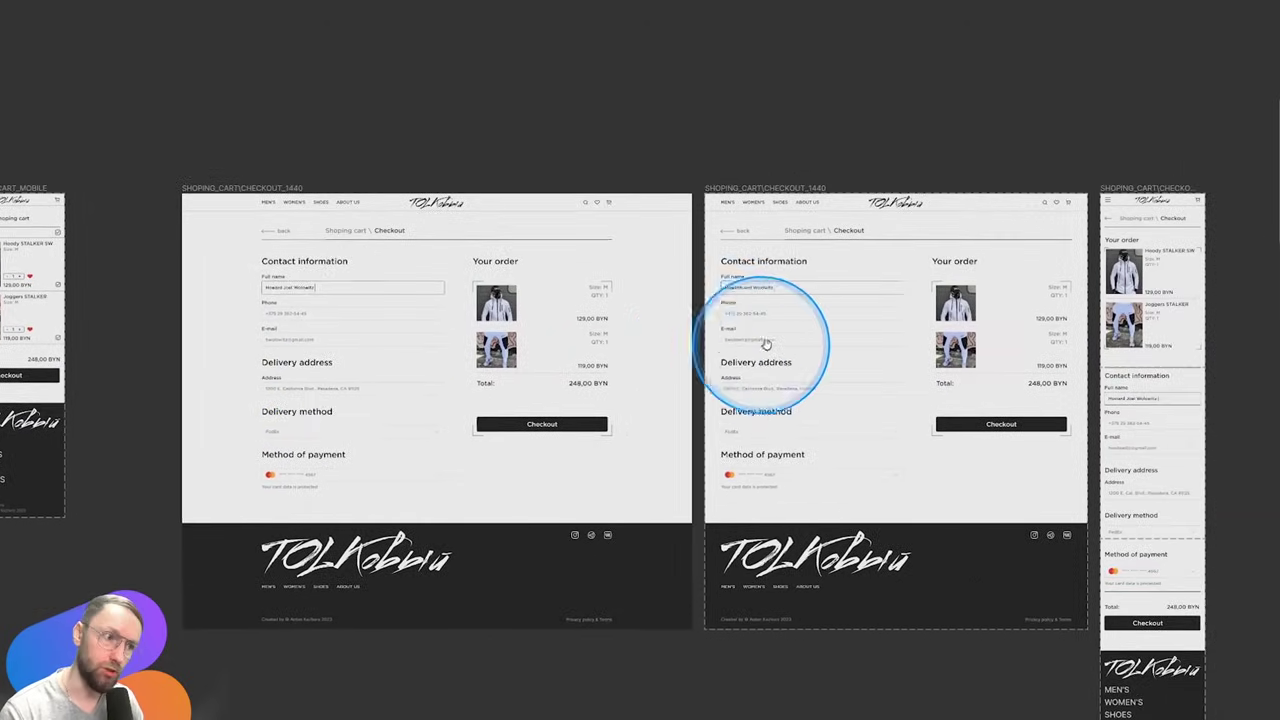
{"action": "key", "text": "shift+0"}
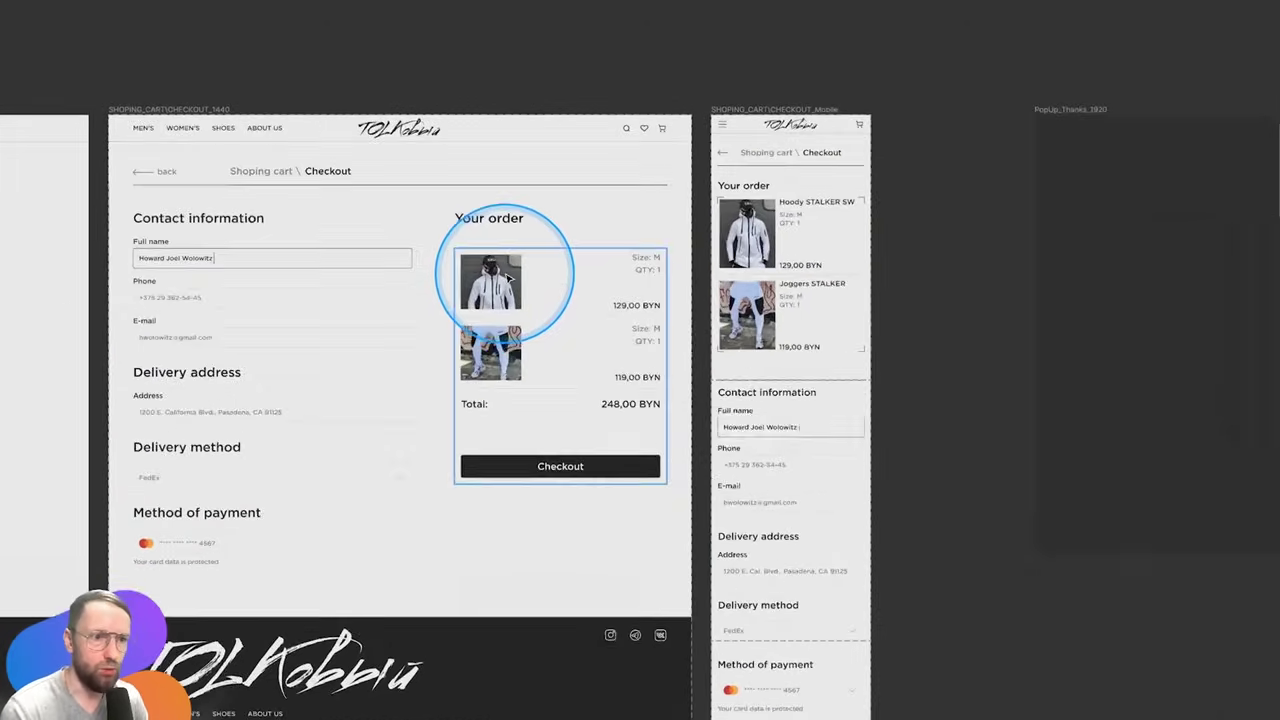
{"action": "left_click_drag", "start_coordinate": [540, 283], "coordinate": [829, 271]}
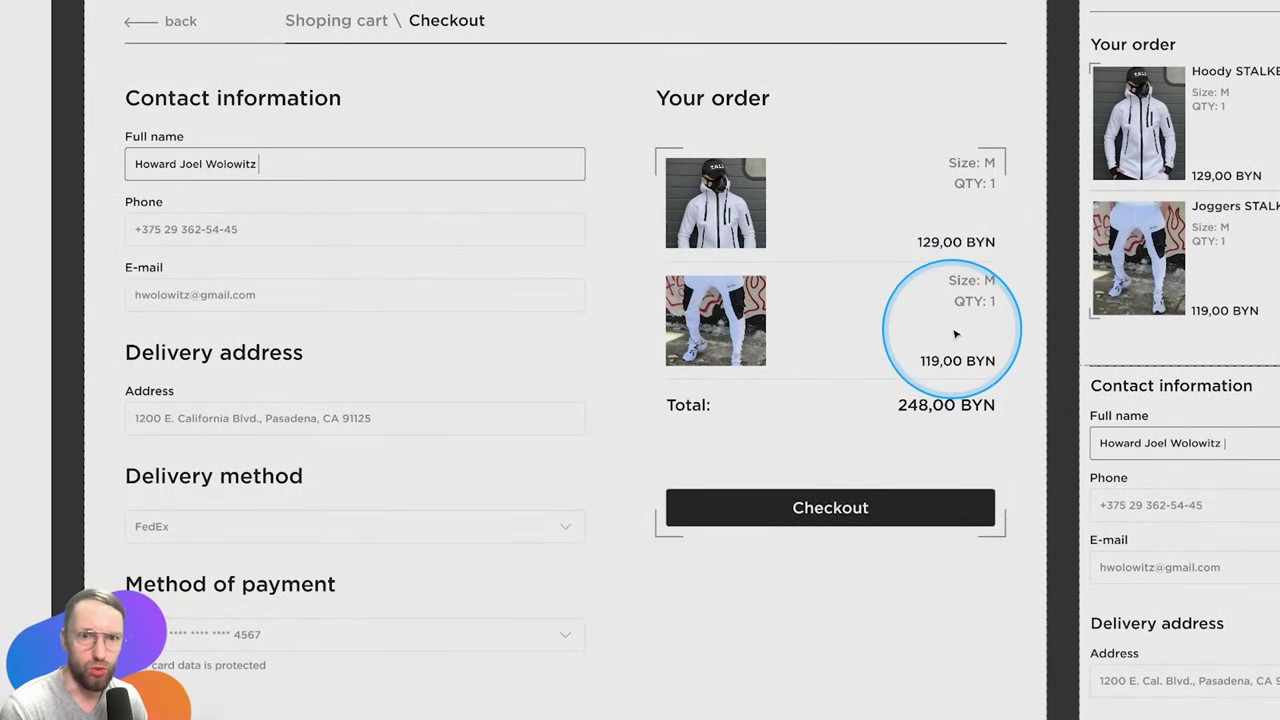
{"action": "scroll", "coordinate": [899, 425], "scroll_direction": "down", "scroll_amount": 3}
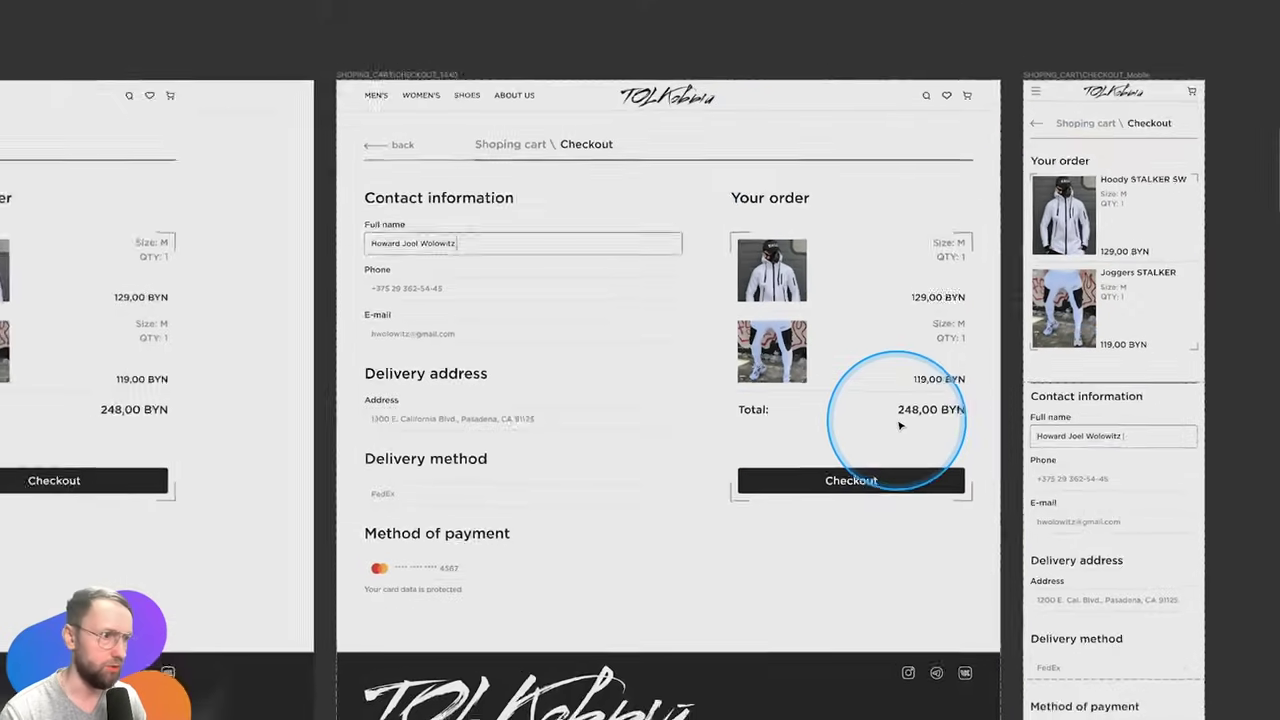
{"action": "scroll", "coordinate": [899, 425], "scroll_direction": "right", "scroll_amount": 10}
{"action": "scroll", "coordinate": [382, 368], "scroll_direction": "left", "scroll_amount": 6}
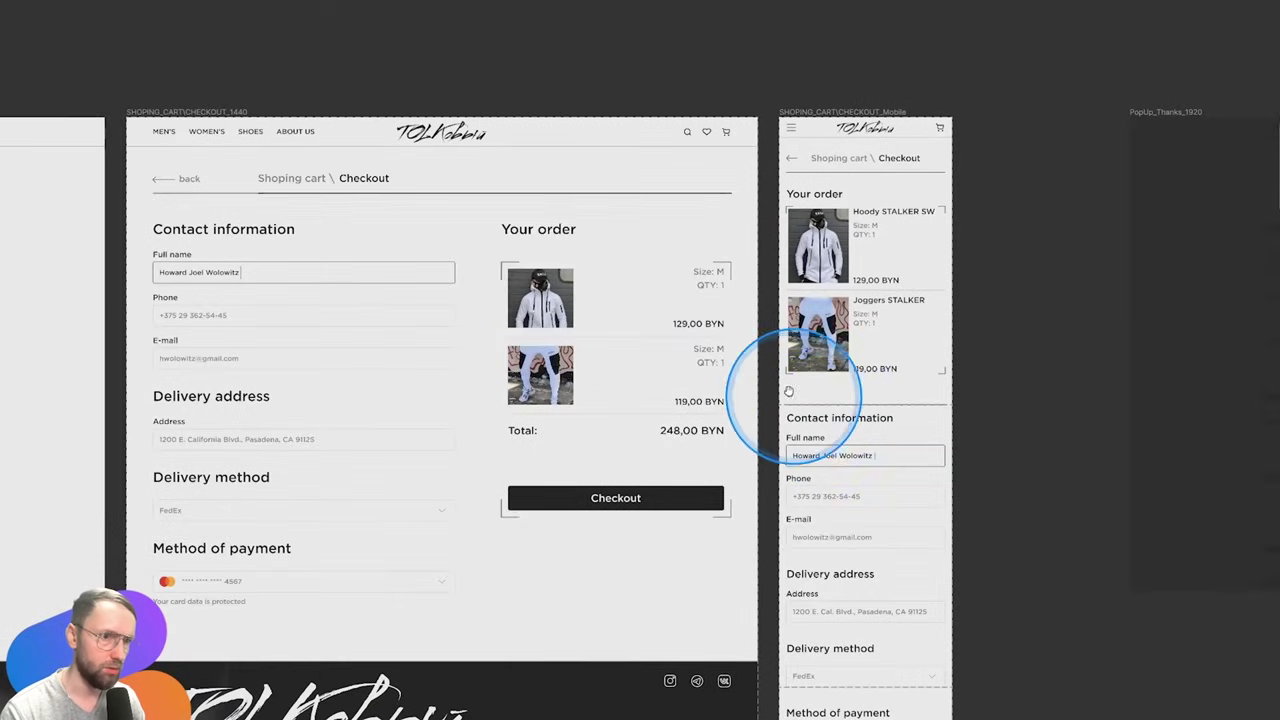
{"action": "scroll", "coordinate": [1070, 397], "scroll_direction": "down", "scroll_amount": 5}
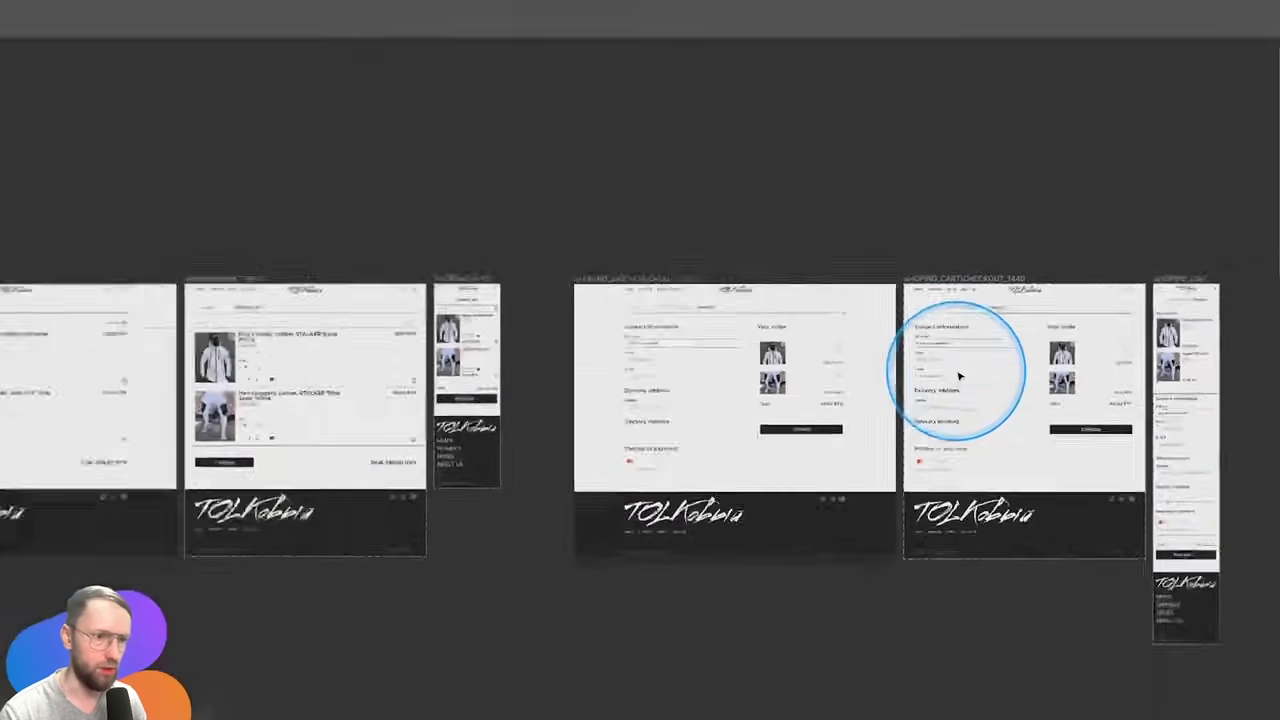
{"action": "scroll", "coordinate": [757, 343], "scroll_direction": "left", "scroll_amount": 5}
{"action": "scroll", "coordinate": [617, 286], "scroll_direction": "left", "scroll_amount": 5}
{"action": "scroll", "coordinate": [588, 305], "scroll_direction": "up", "scroll_amount": 5}
Zoom into the About Us frame, select its intro paragraph, and bring the editing panels back
{"action": "scroll", "coordinate": [588, 305], "scroll_direction": "up", "scroll_amount": 2}
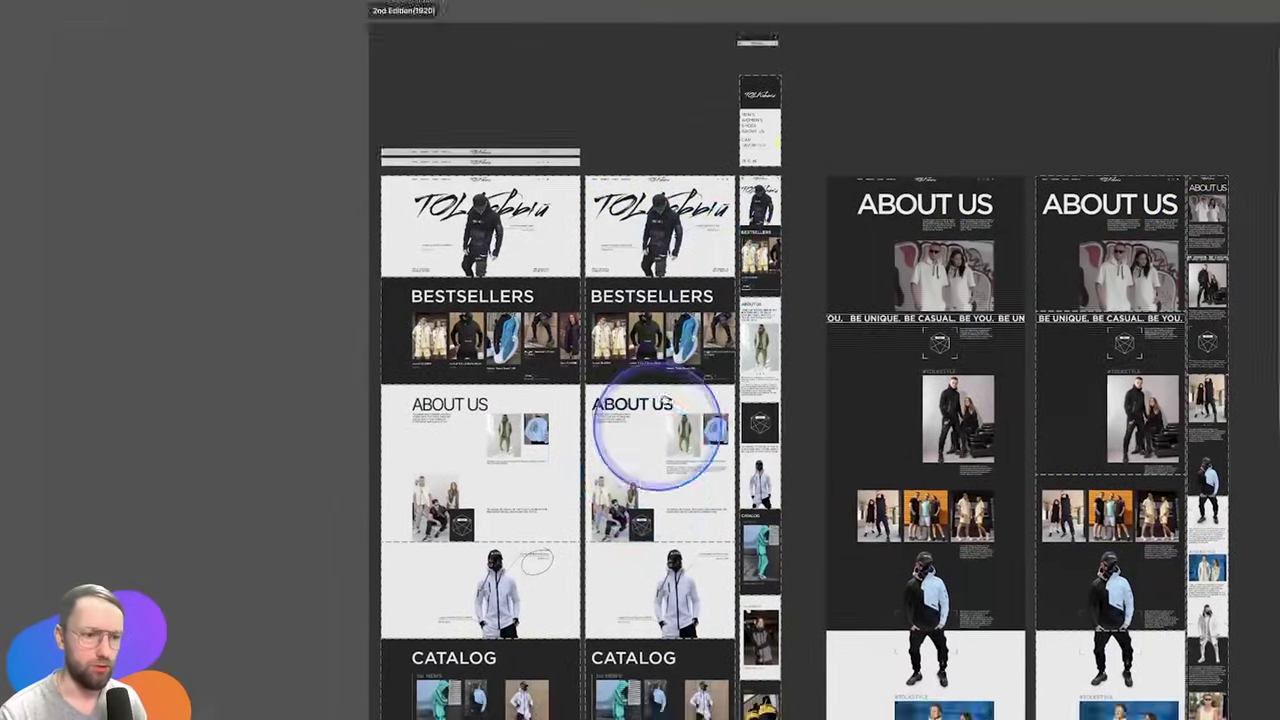
{"action": "scroll", "coordinate": [651, 428], "scroll_direction": "up", "scroll_amount": 3}
{"action": "scroll", "coordinate": [634, 286], "scroll_direction": "up", "scroll_amount": 3}
{"action": "scroll", "coordinate": [523, 157], "scroll_direction": "up", "scroll_amount": 3}
{"action": "scroll", "coordinate": [610, 380], "scroll_direction": "up", "scroll_amount": 5}
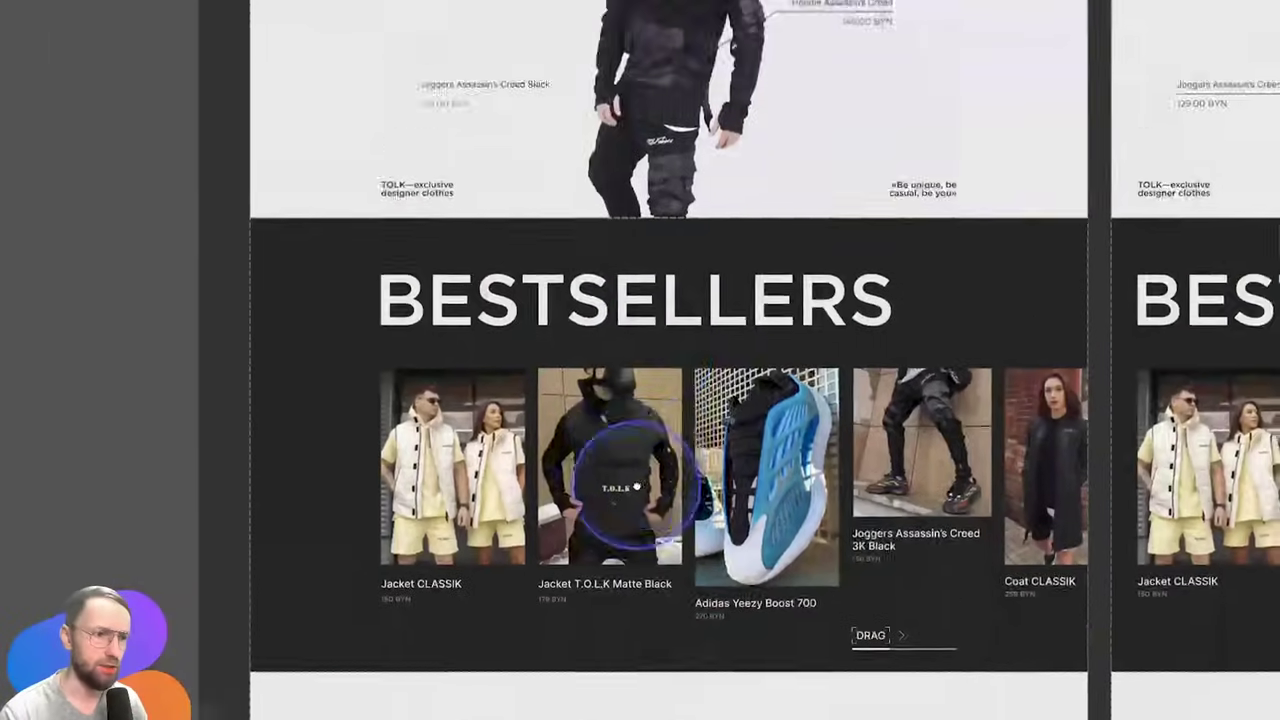
{"action": "scroll", "coordinate": [494, 330], "scroll_direction": "up", "scroll_amount": 2}
{"action": "scroll", "coordinate": [654, 496], "scroll_direction": "down", "scroll_amount": 4}
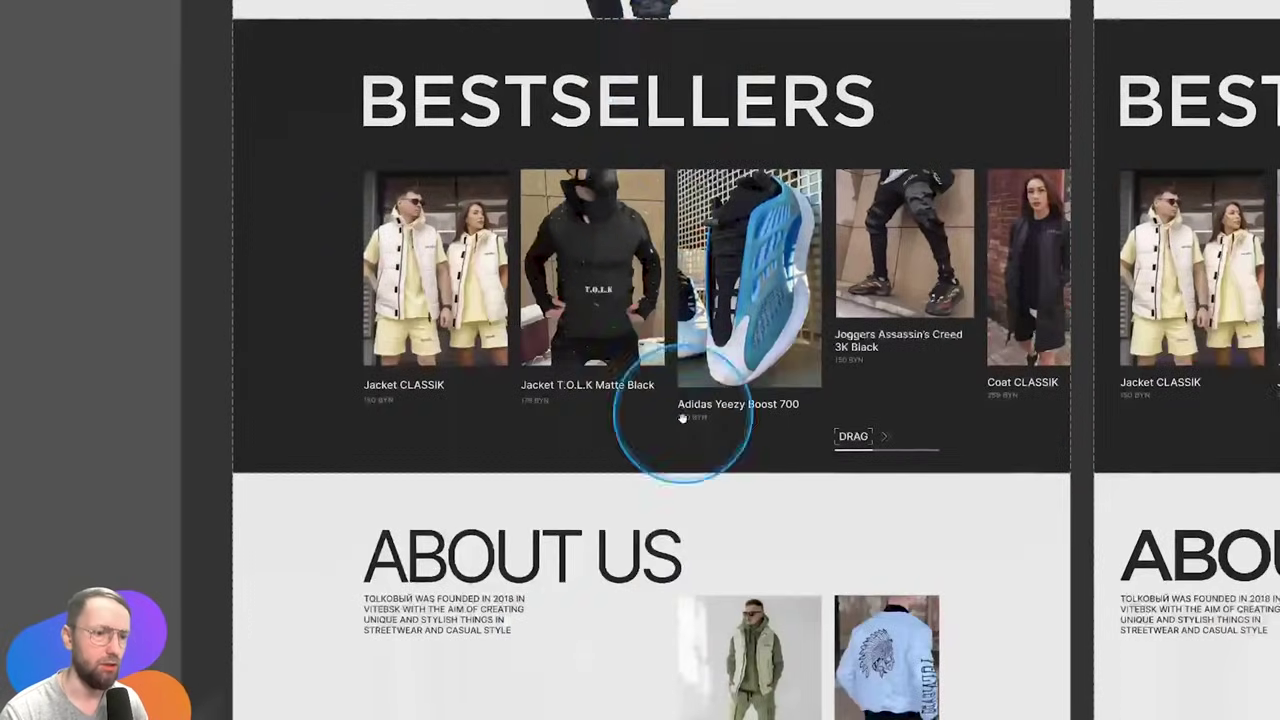
{"action": "scroll", "coordinate": [614, 414], "scroll_direction": "down", "scroll_amount": 5}
{"action": "left_click", "coordinate": [407, 190]}
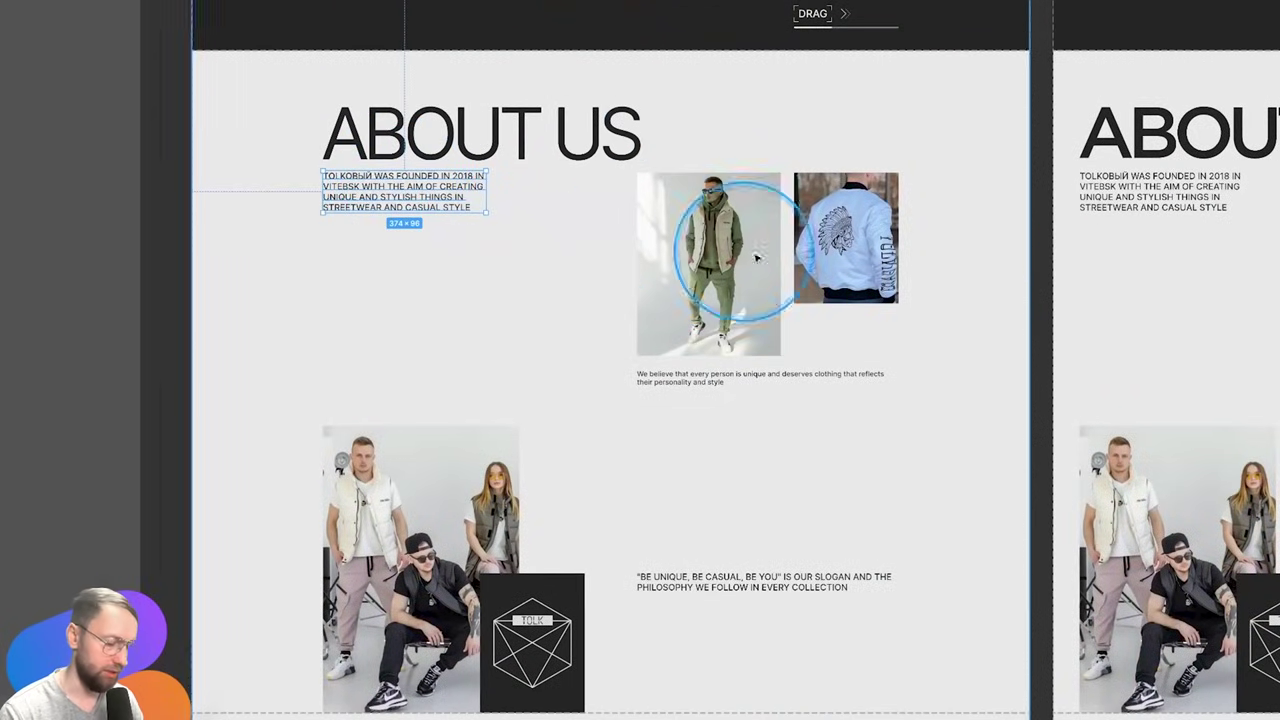
{"action": "key", "text": "ctrl+backslash"}
Select the 'Be unique, be casual, be you' slogan and show its Type settings
{"action": "left_click", "coordinate": [686, 385]}
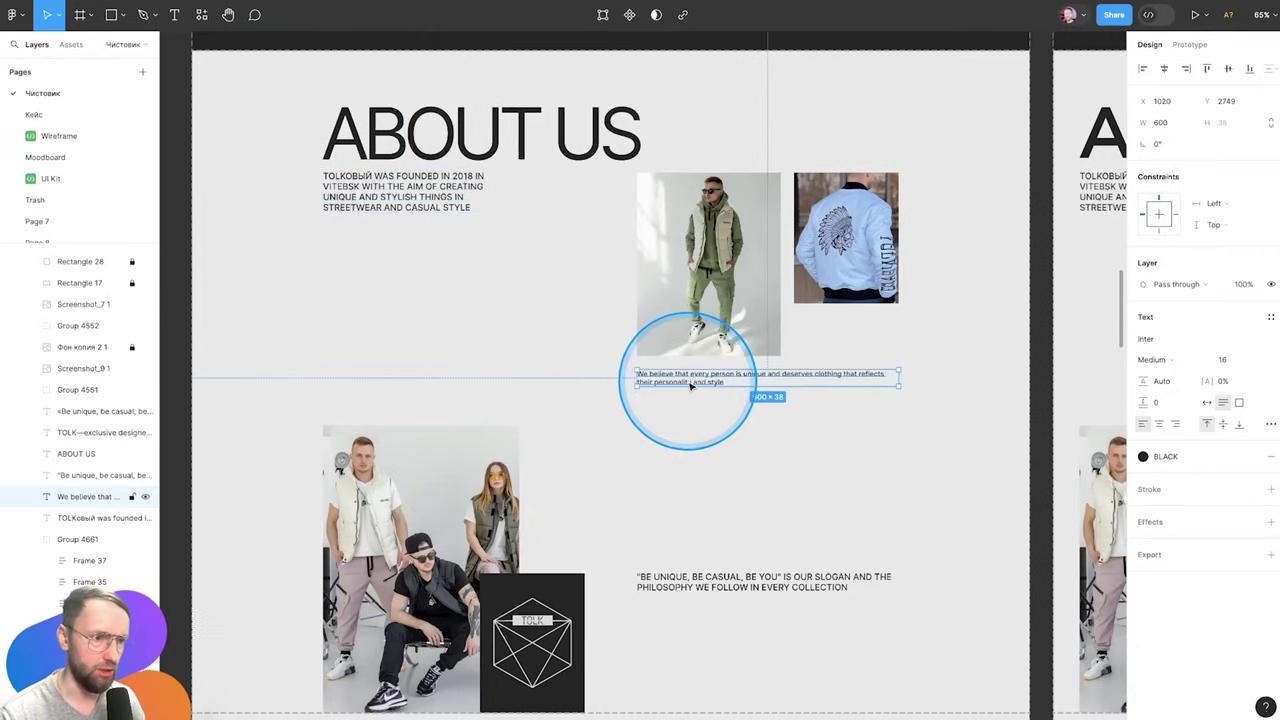
{"action": "left_click", "coordinate": [702, 578]}
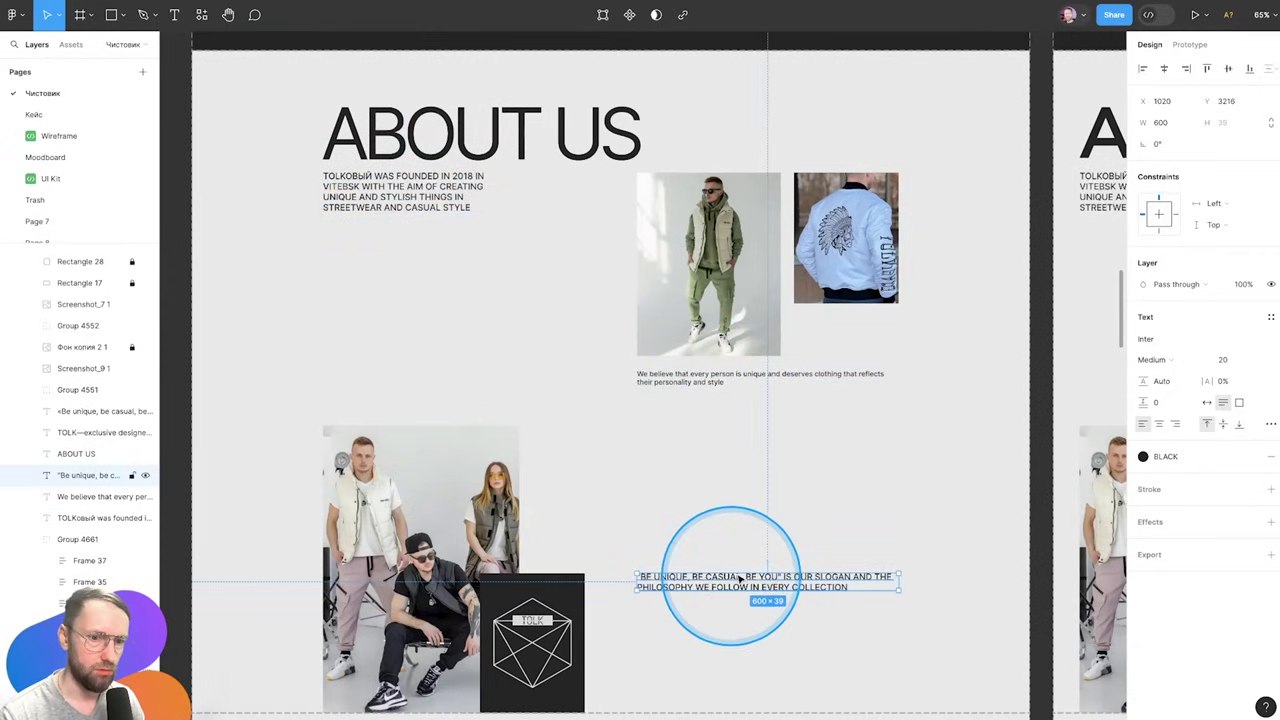
{"action": "left_click", "coordinate": [1270, 424]}
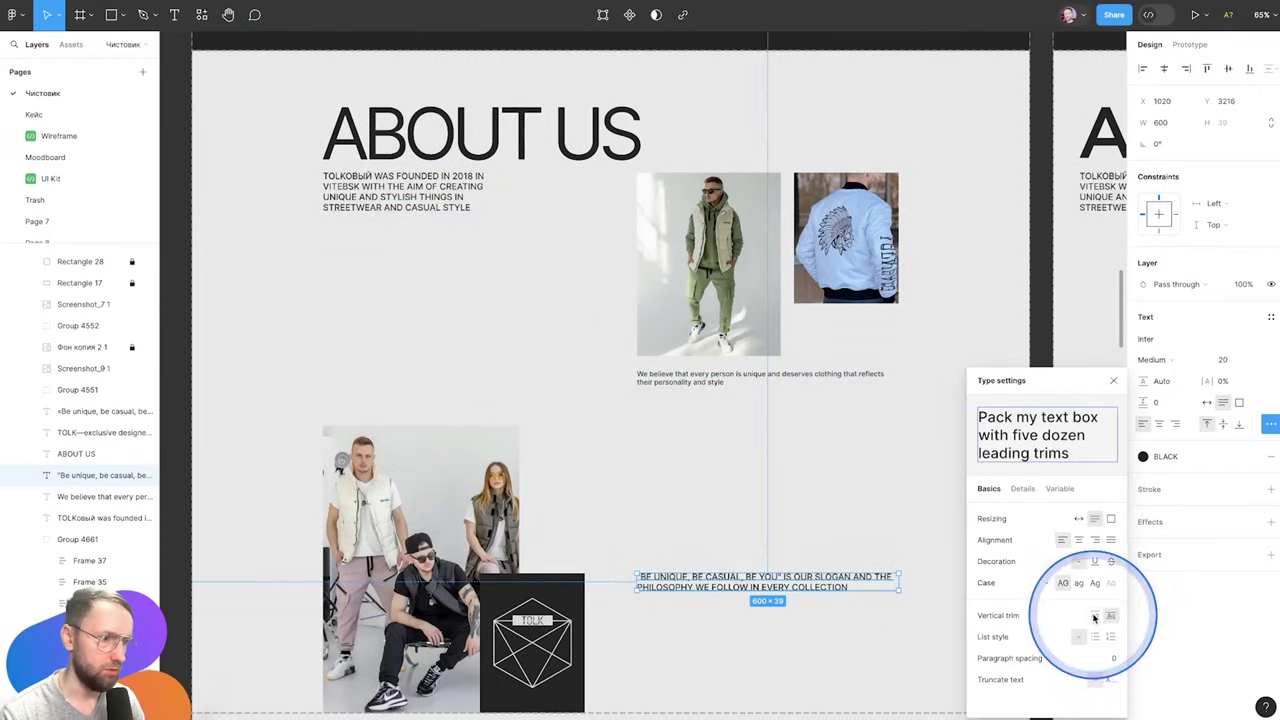
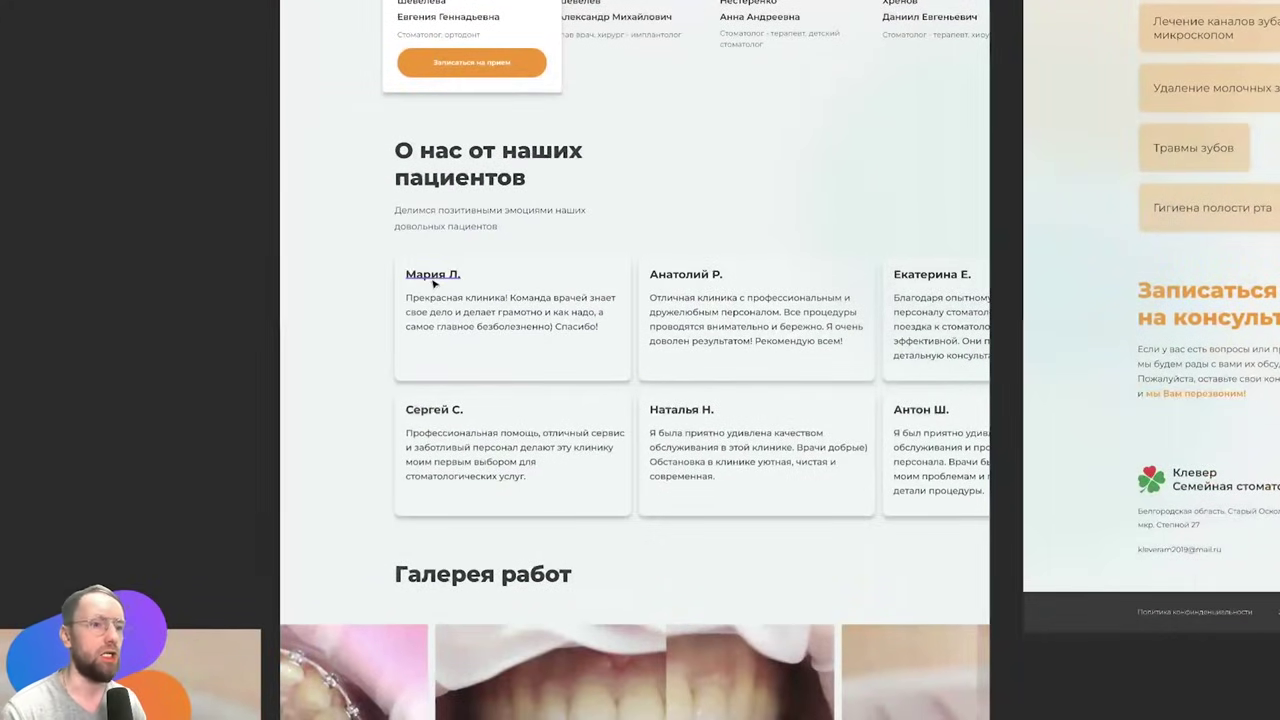
{"action": "key", "text": "shift+0"}
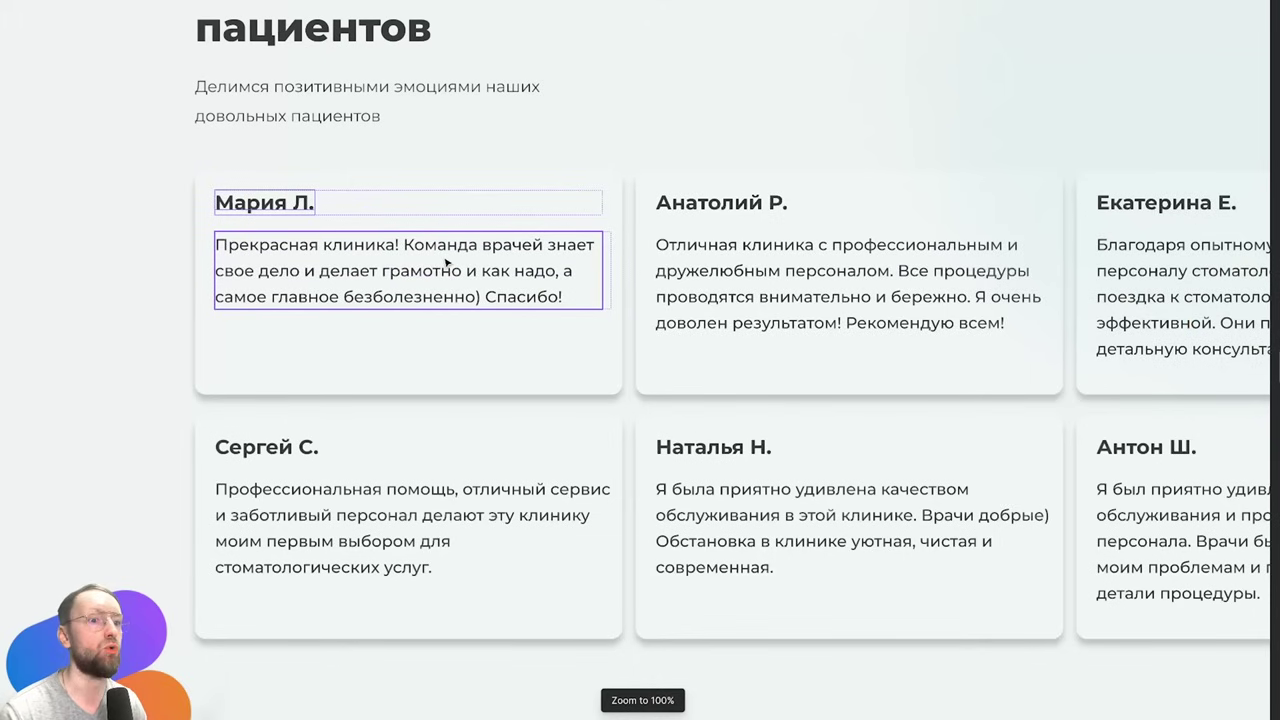
{"action": "left_click", "coordinate": [447, 262]}
{"action": "key", "text": "ctrl+backslash"}
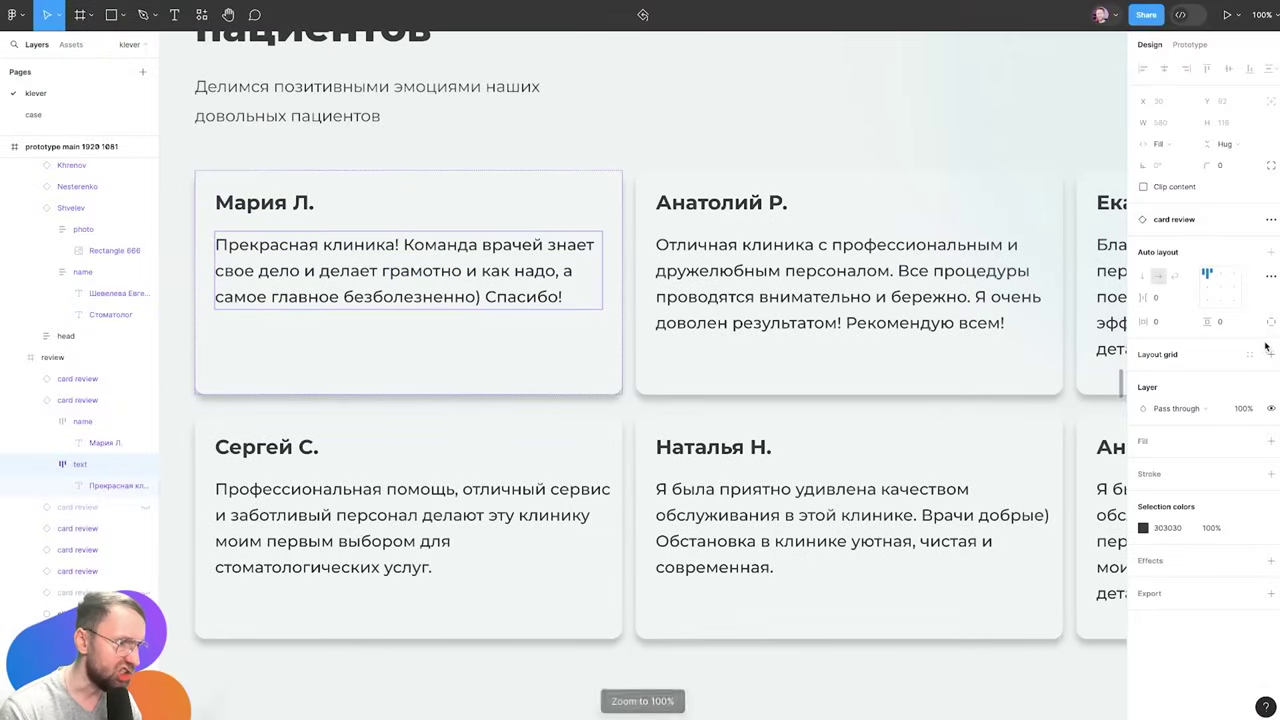
{"action": "key", "text": "Return"}
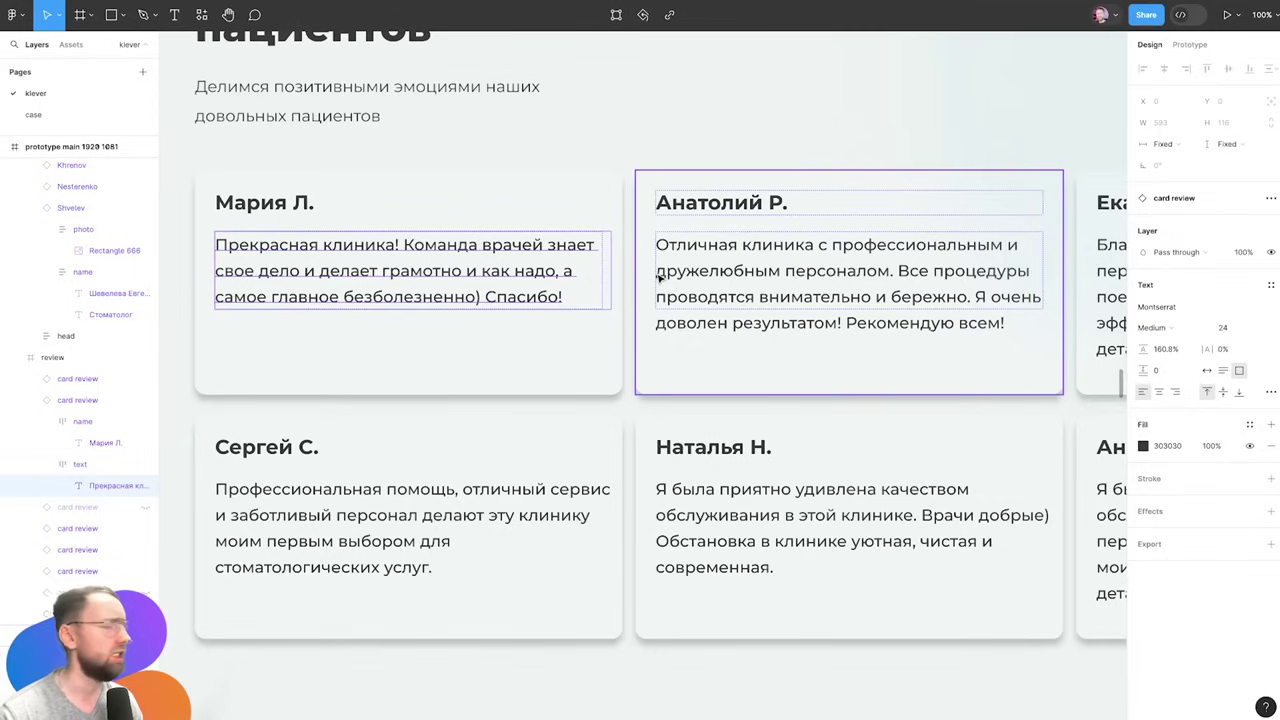
{"action": "left_click", "coordinate": [240, 212]}
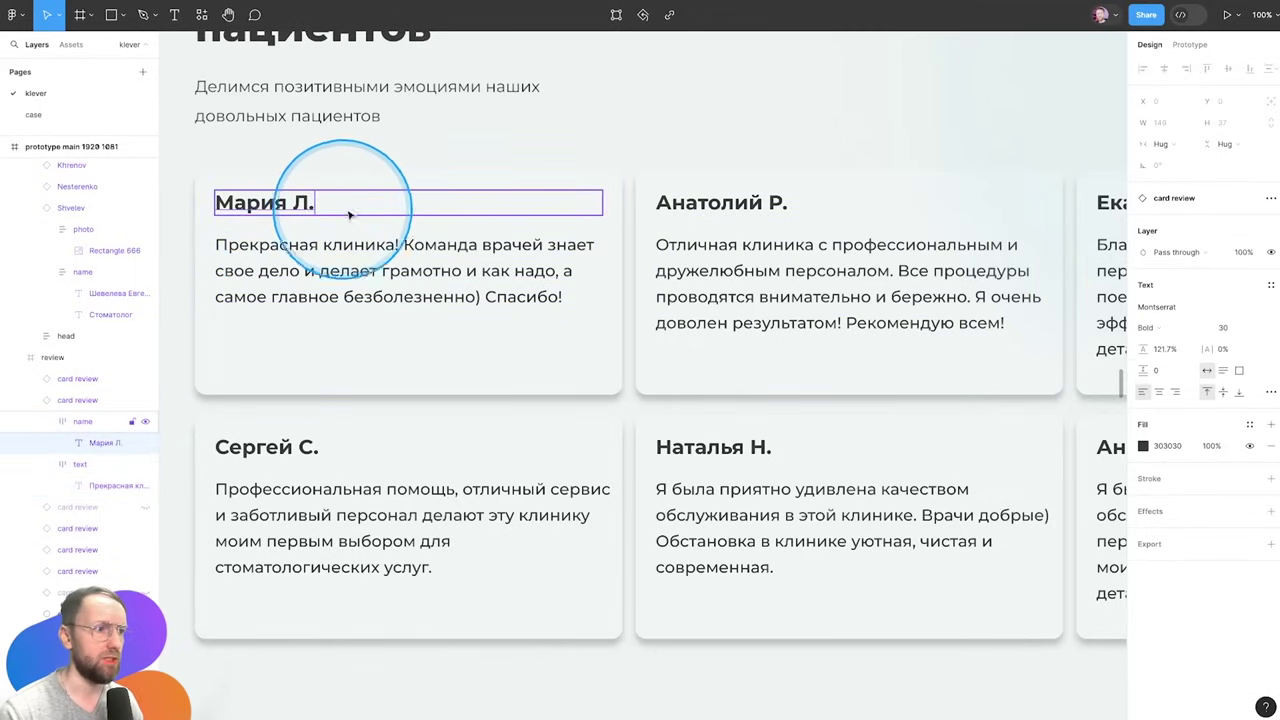
{"action": "left_click", "coordinate": [1245, 330]}
{"action": "type", "text": "24"}
{"action": "key", "text": "Return"}
Reduce the first card's review text from 21 down to font size 17
{"action": "left_click", "coordinate": [500, 234]}
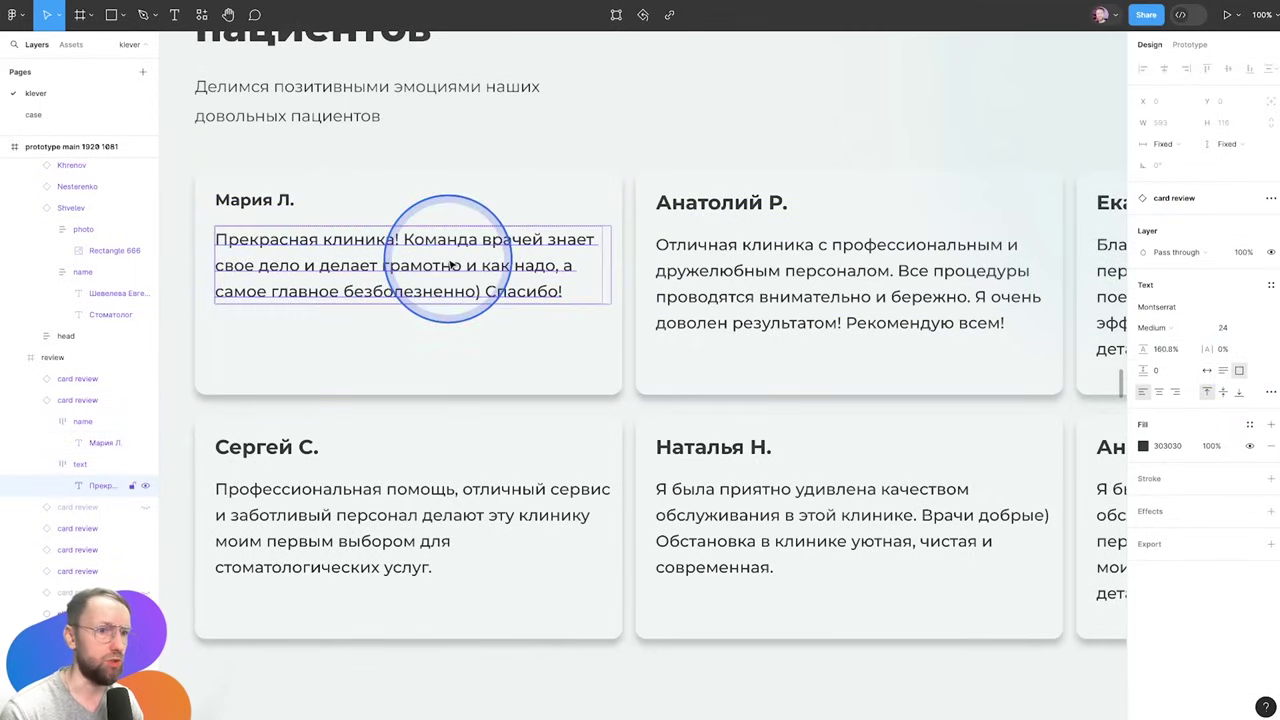
{"action": "left_click", "coordinate": [1225, 328]}
{"action": "type", "text": "21"}
{"action": "key", "text": "Return"}
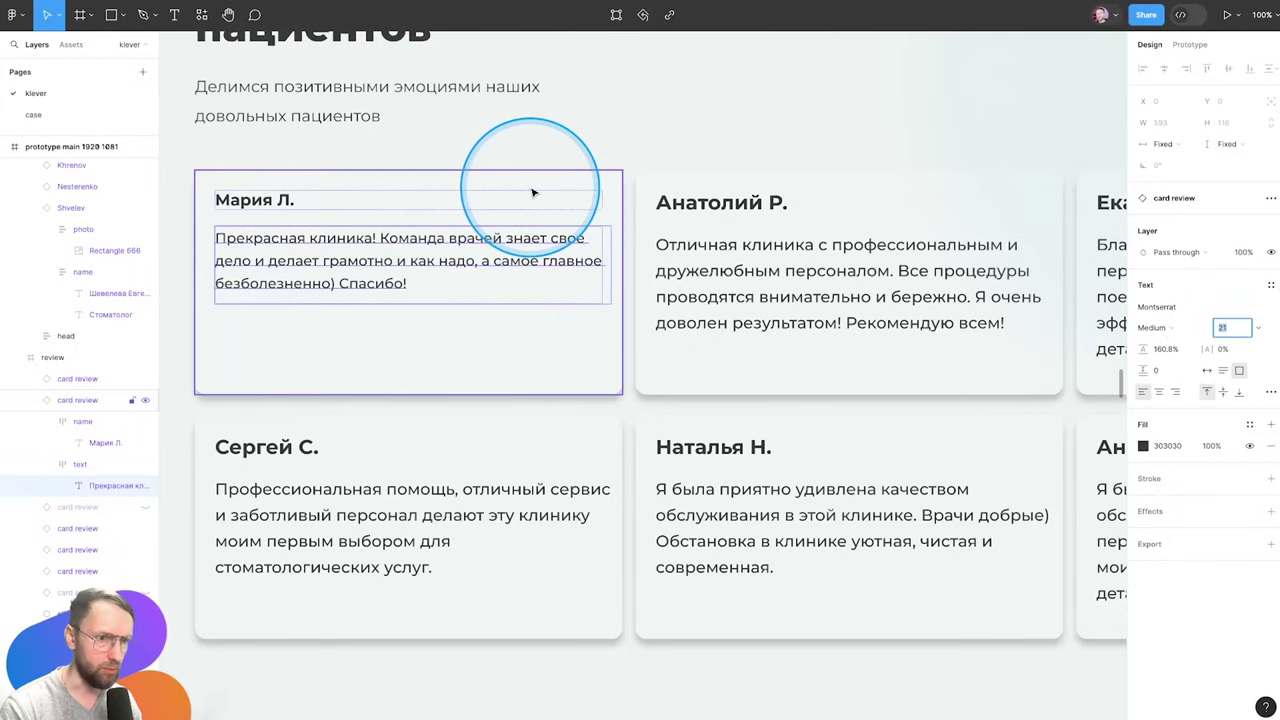
{"action": "key", "text": "Down"}
{"action": "key", "text": "Down"}
{"action": "key", "text": "Down"}
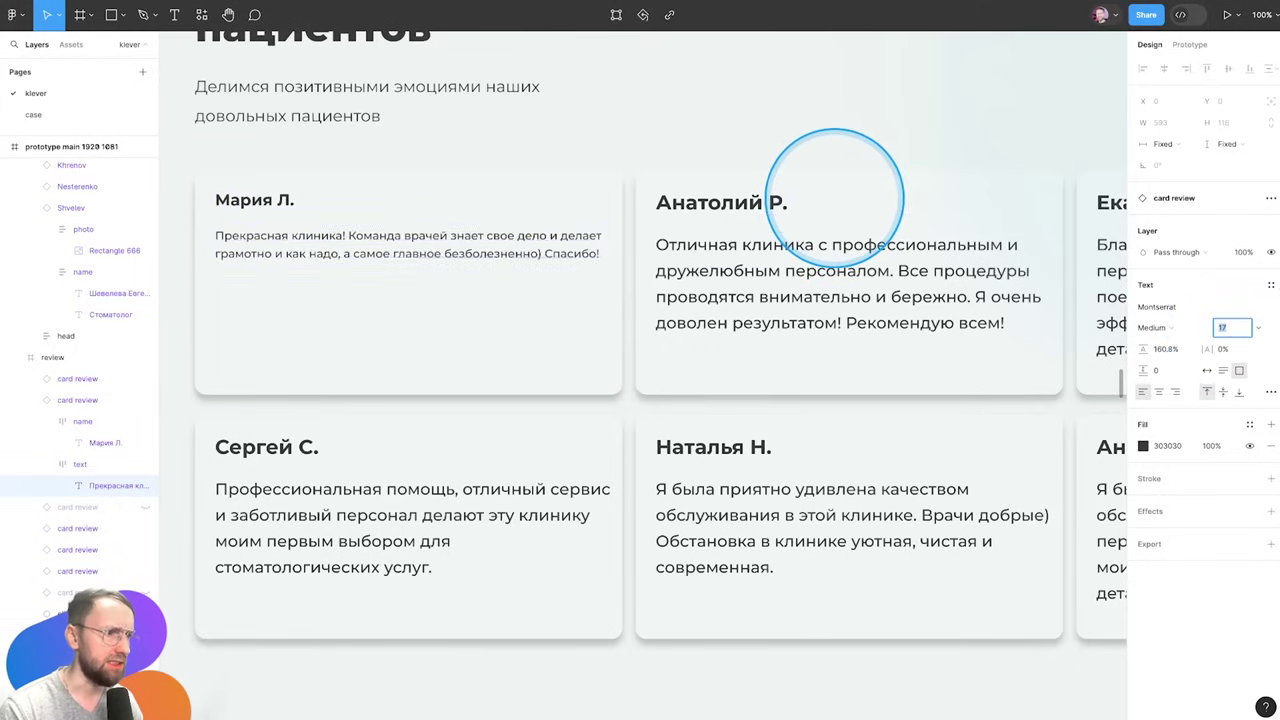
{"action": "key", "text": "Down"}
{"action": "left_click", "coordinate": [770, 170]}
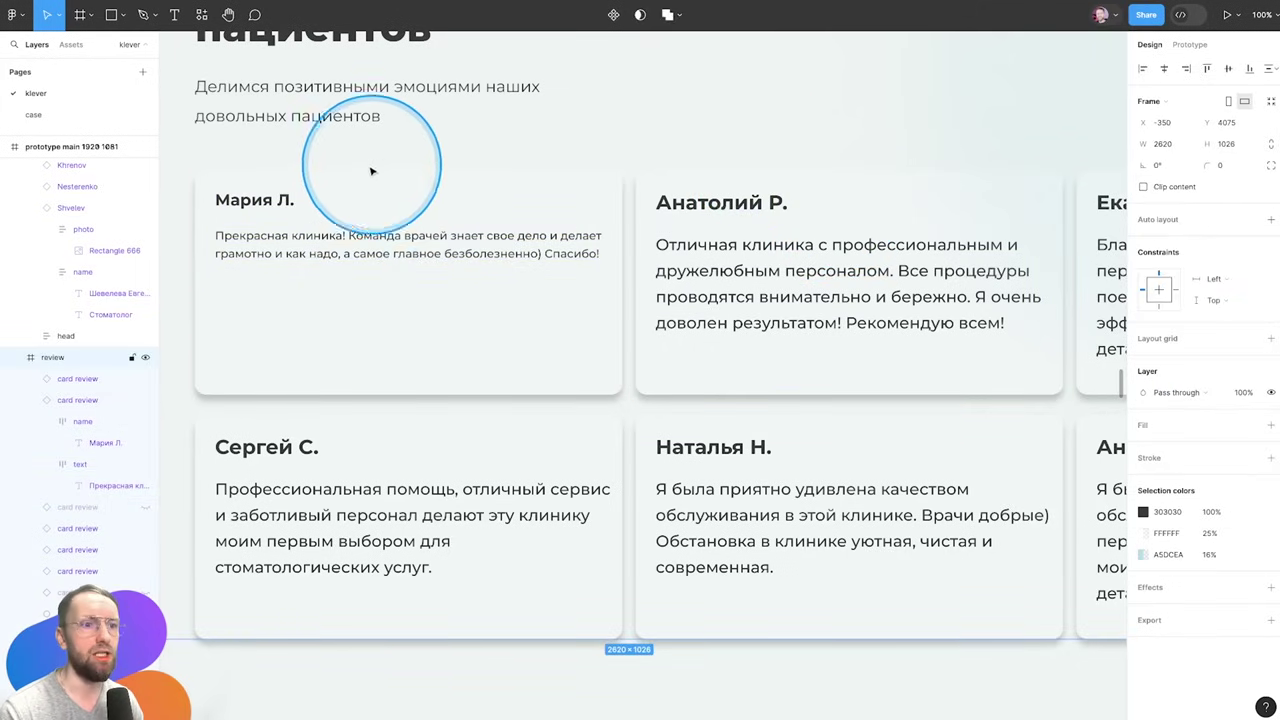
{"action": "left_click_drag", "start_coordinate": [420, 150], "coordinate": [532, 262]}
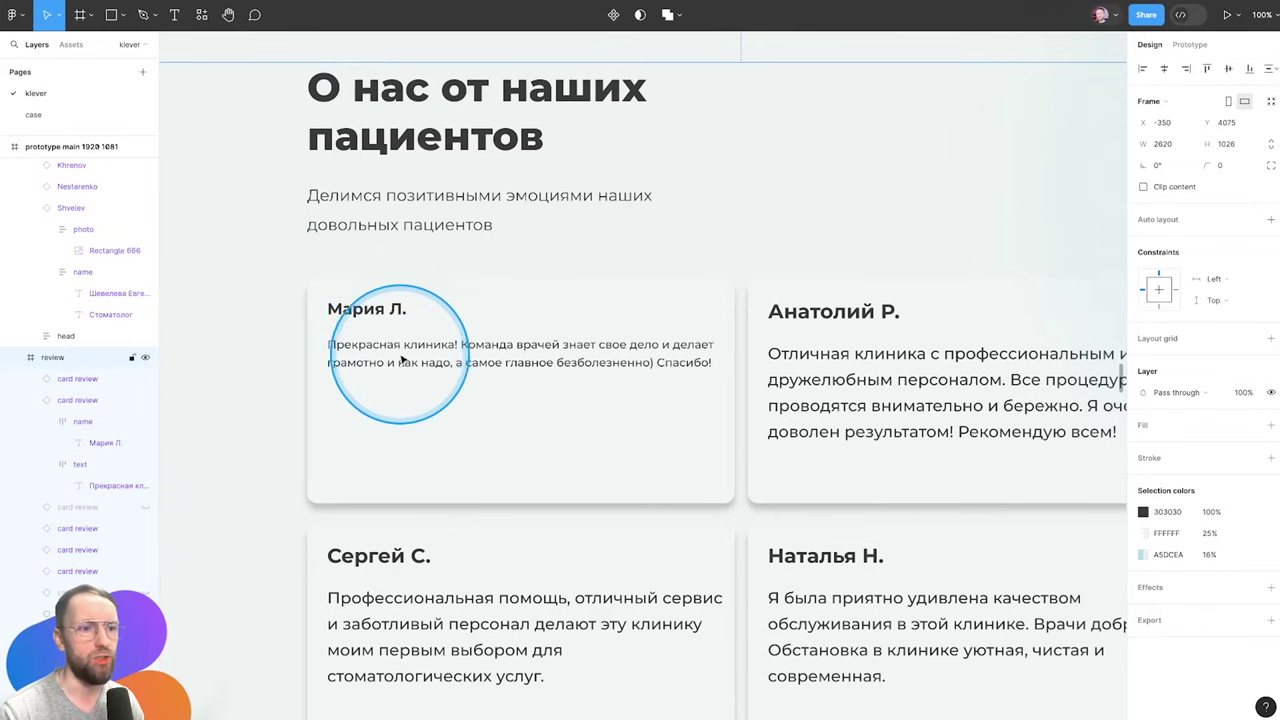
{"action": "scroll", "coordinate": [578, 338], "scroll_direction": "right", "scroll_amount": 5}
{"action": "scroll", "coordinate": [400, 251], "scroll_direction": "left", "scroll_amount": 5}
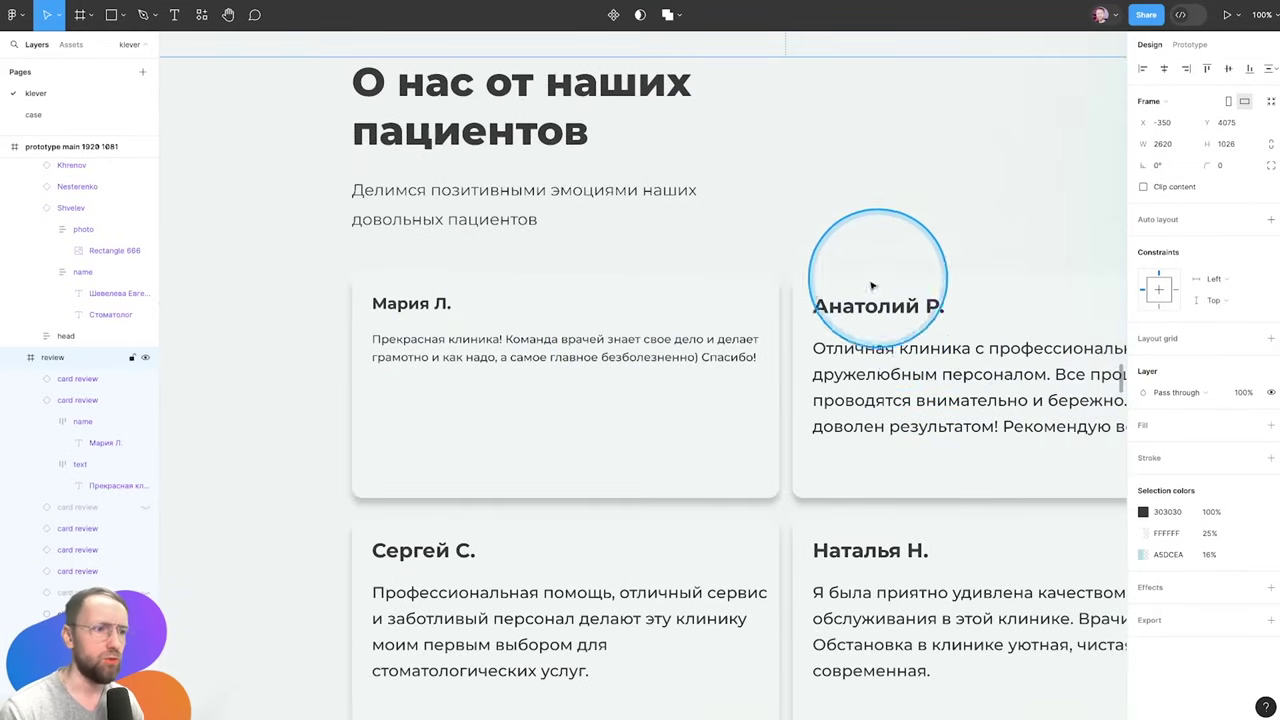
{"action": "scroll", "coordinate": [871, 286], "scroll_direction": "right", "scroll_amount": 5}
{"action": "scroll", "coordinate": [730, 290], "scroll_direction": "left", "scroll_amount": 5}
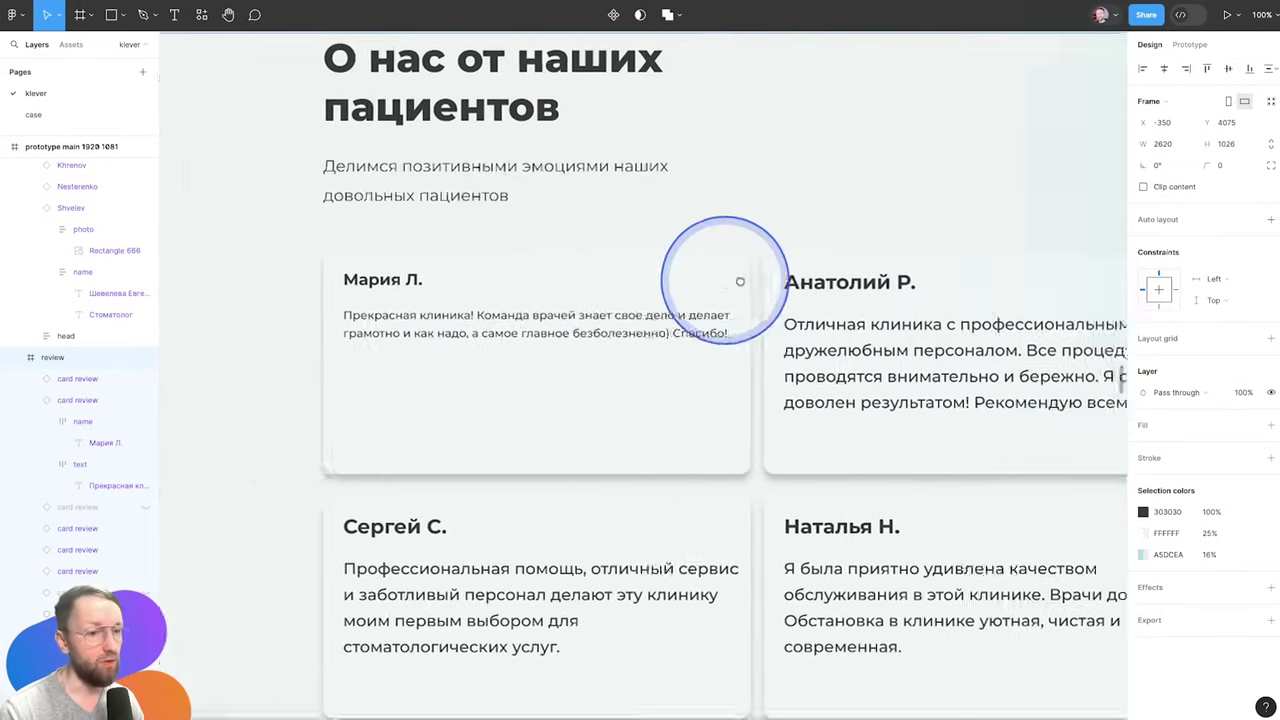
{"action": "left_click", "coordinate": [511, 292]}
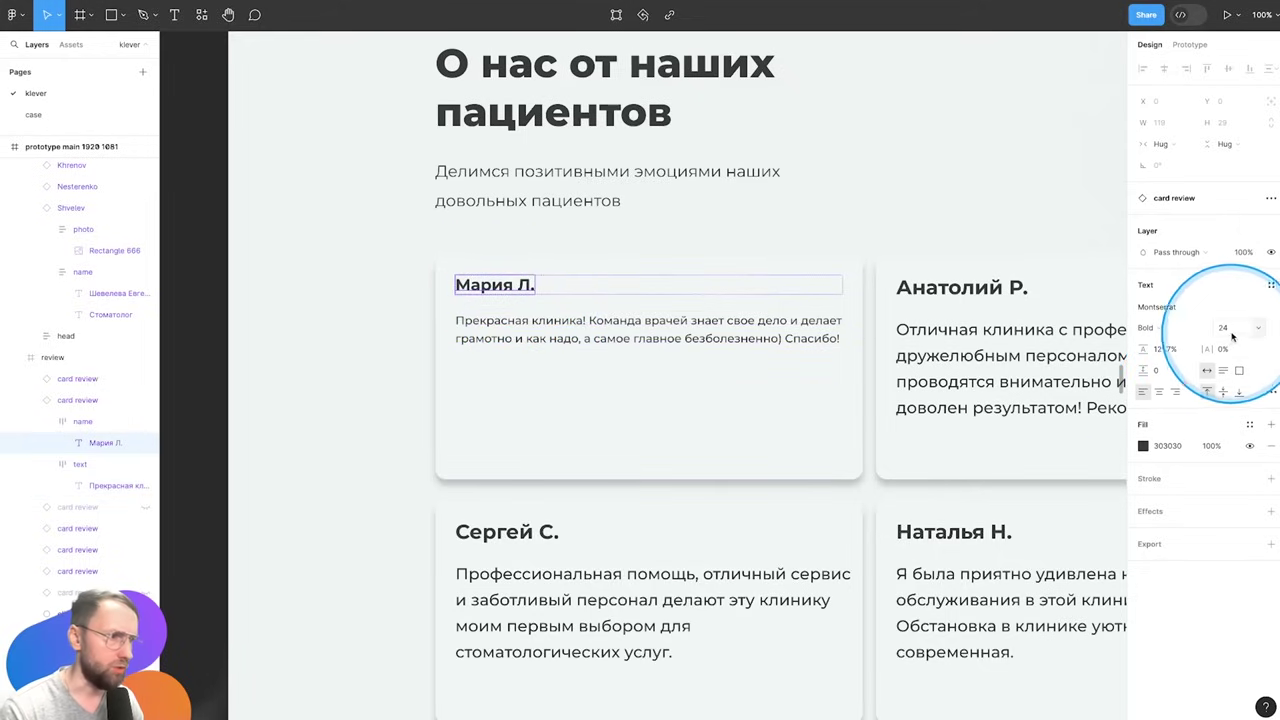
{"action": "left_click", "coordinate": [1235, 331]}
{"action": "type", "text": "15"}
{"action": "key", "text": "Return"}
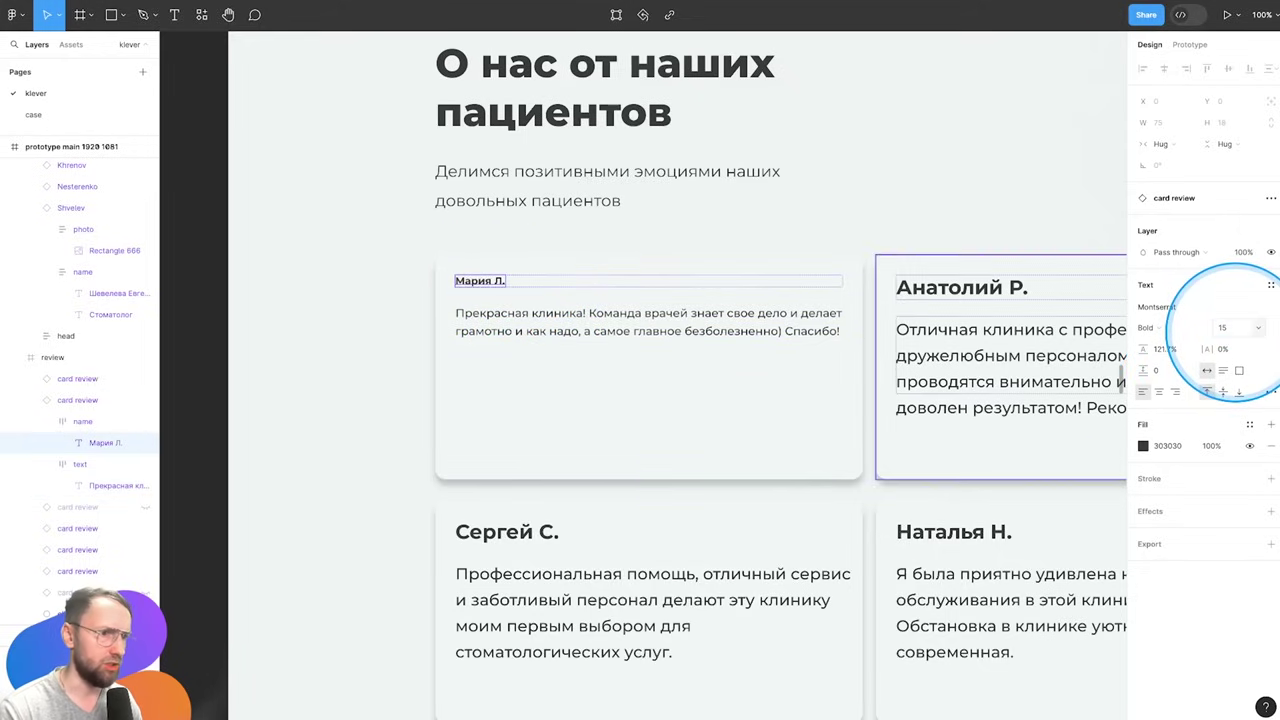
Set the first card's review text to font size 18
{"action": "left_click", "coordinate": [863, 237]}
{"action": "left_click", "coordinate": [518, 316]}
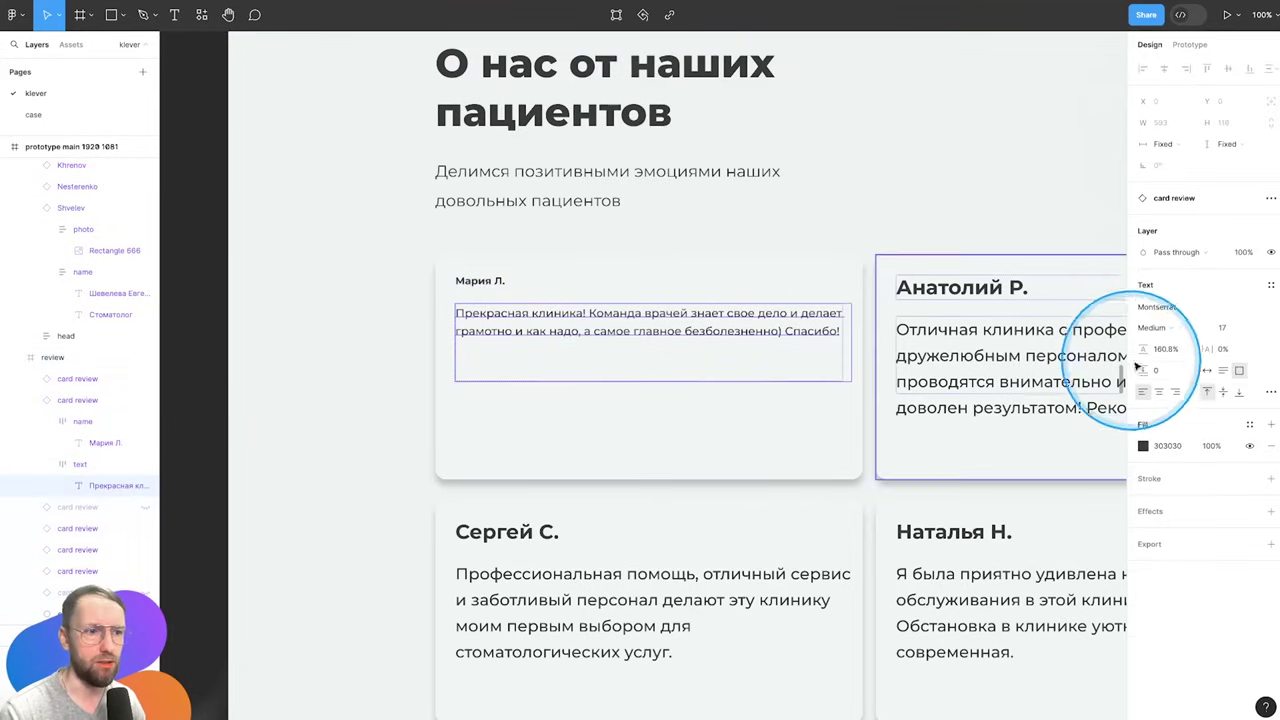
{"action": "type", "text": "18"}
{"action": "key", "text": "Return"}
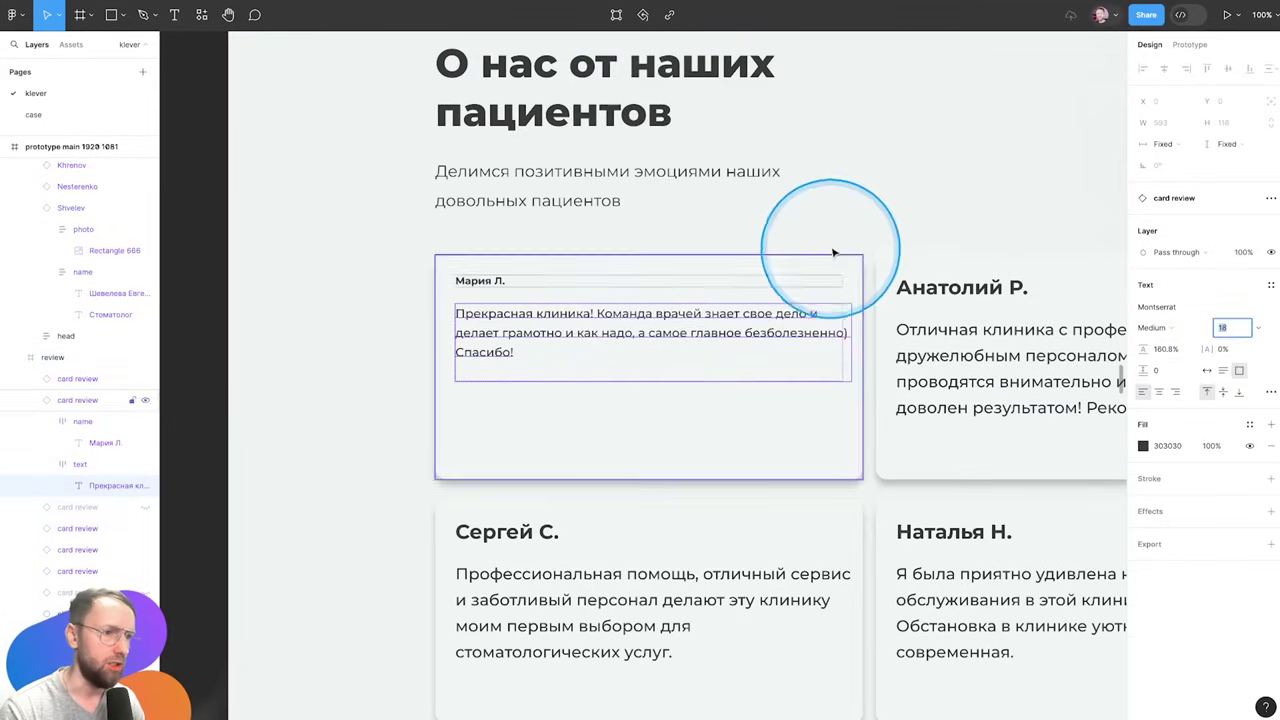
{"action": "left_click", "coordinate": [820, 250]}
Change the Мария Л. name fill to a lighter grey, #585858
{"action": "left_click", "coordinate": [497, 284]}
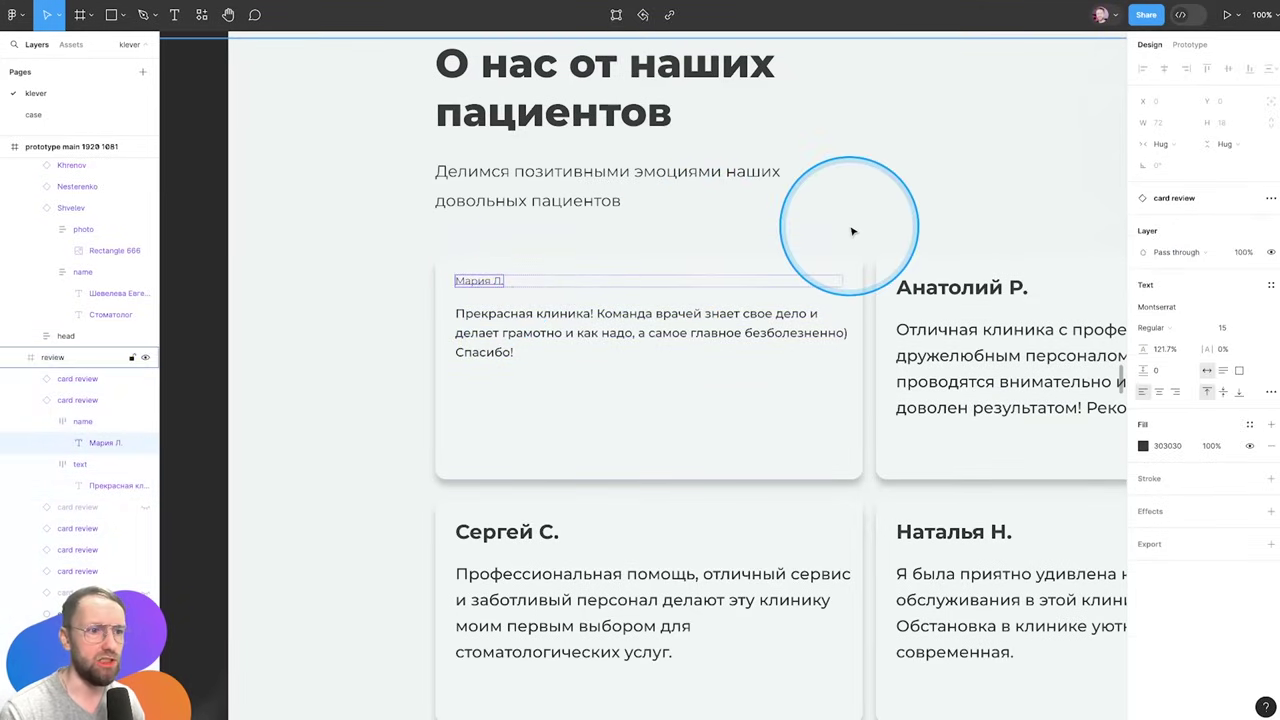
{"action": "left_click", "coordinate": [1143, 447]}
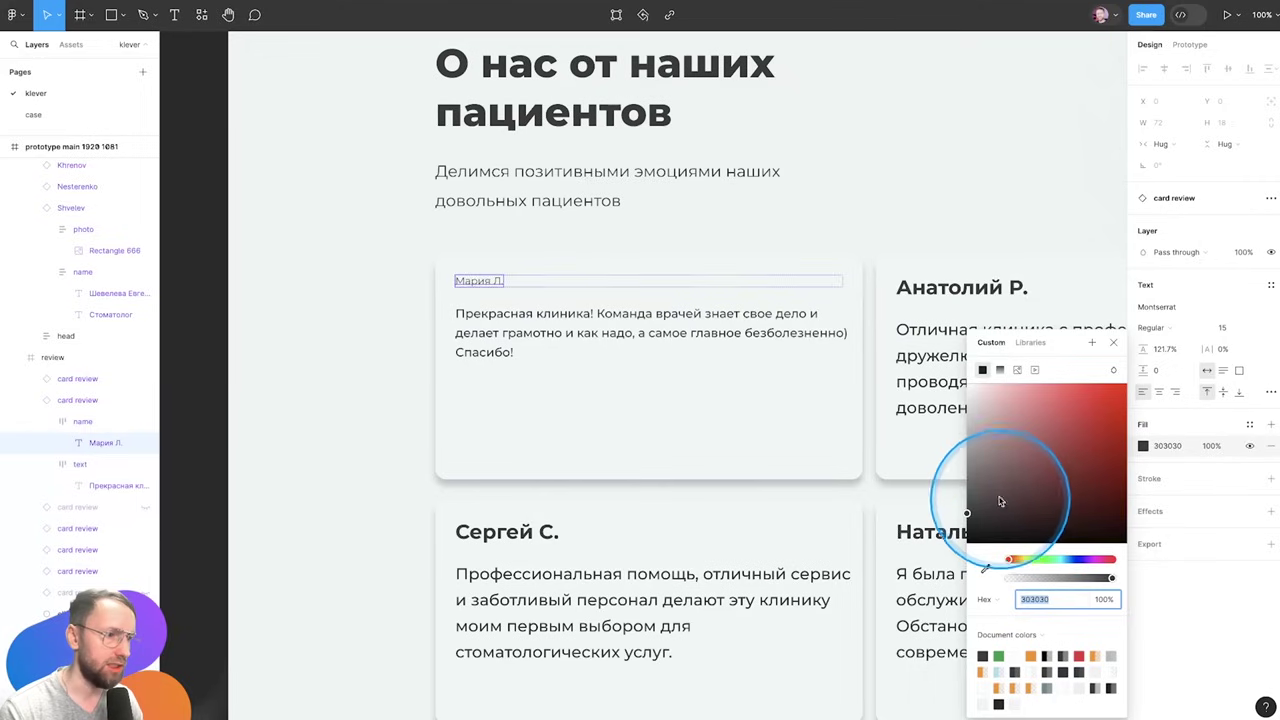
{"action": "left_click", "coordinate": [950, 470]}
{"action": "left_click", "coordinate": [829, 168]}
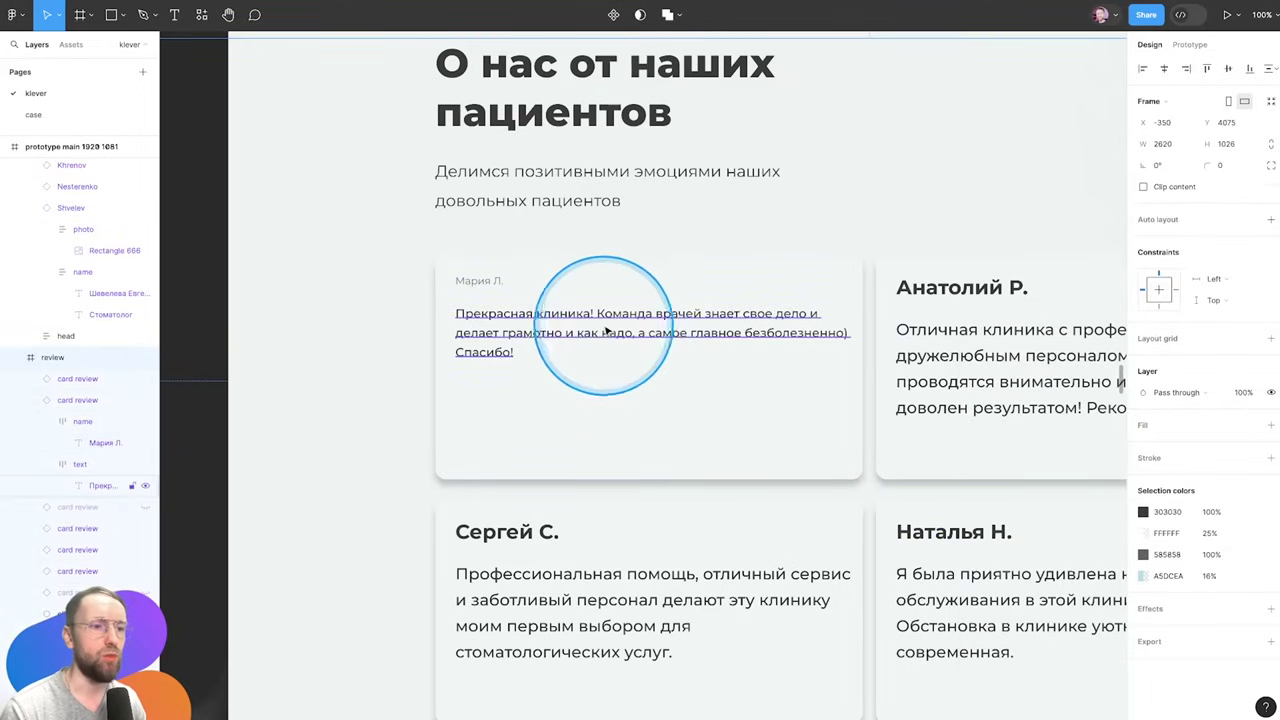
{"action": "double_click", "coordinate": [500, 300]}
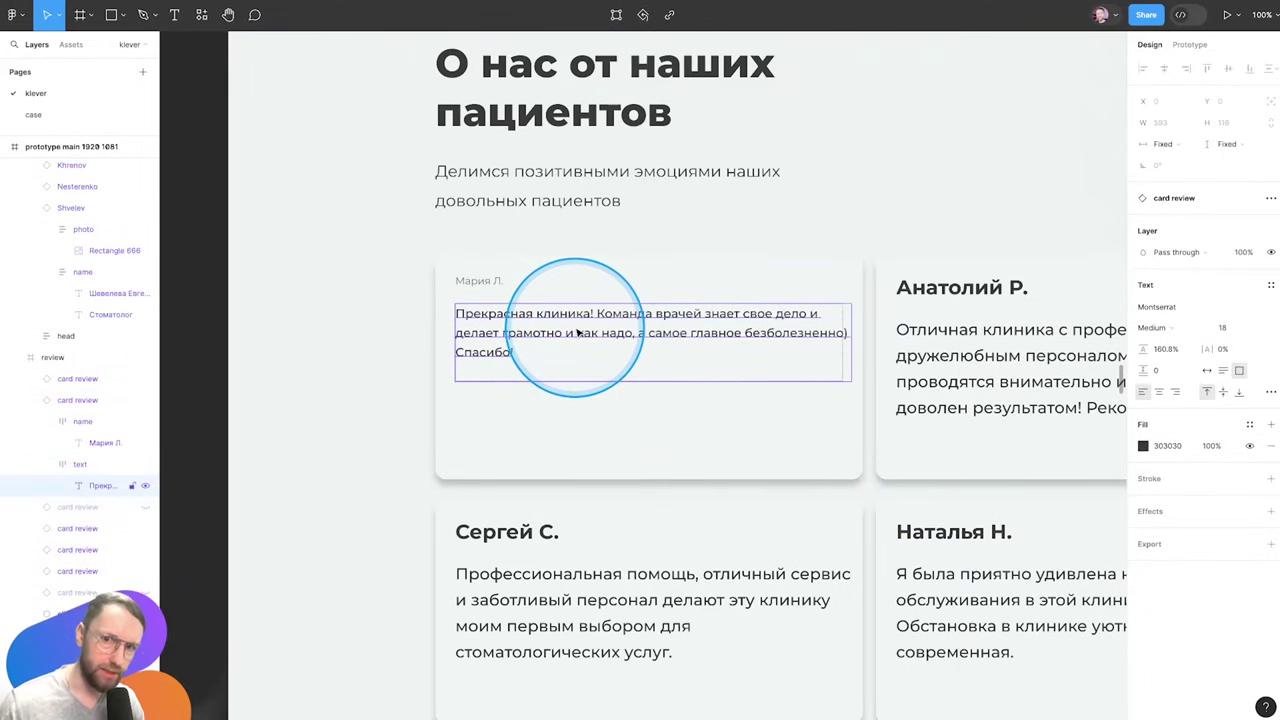
{"action": "left_click", "coordinate": [946, 220]}
{"action": "scroll", "coordinate": [802, 282], "scroll_direction": "right", "scroll_amount": 3}
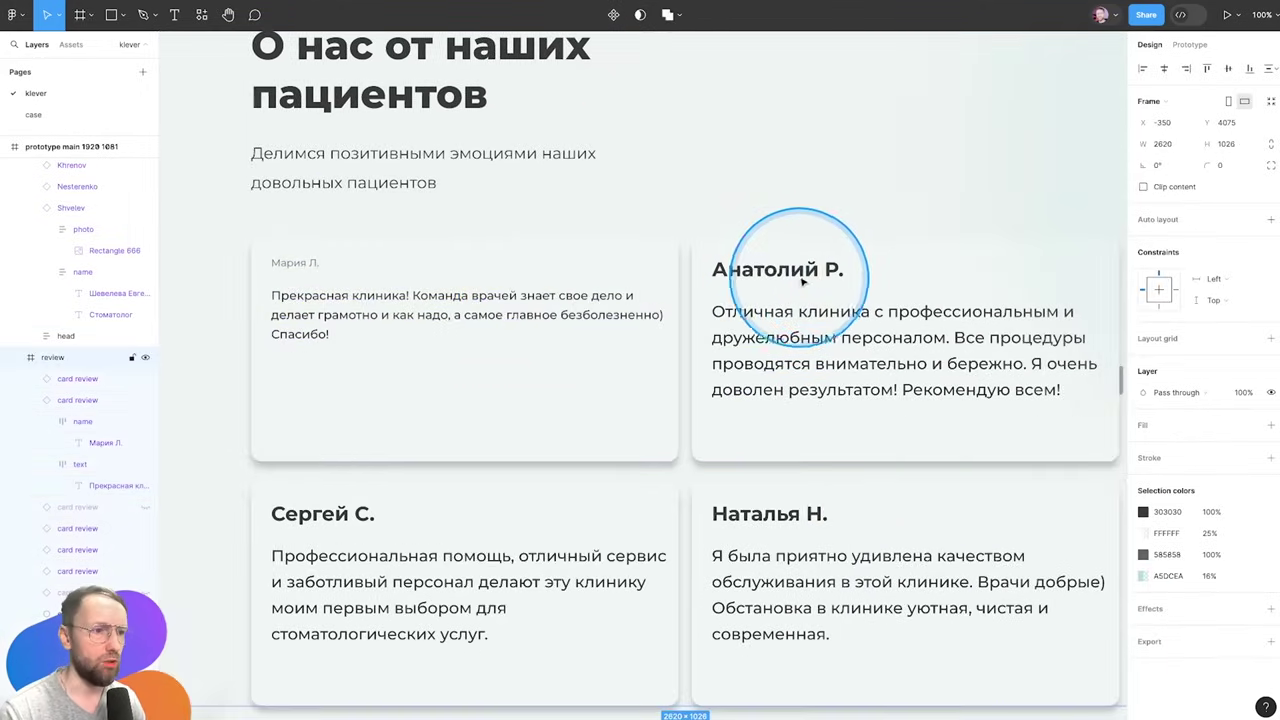
Sketch pencil scribbles over the first review card, then undo the last stroke
{"action": "key", "text": "p"}
{"action": "left_click", "coordinate": [603, 247]}
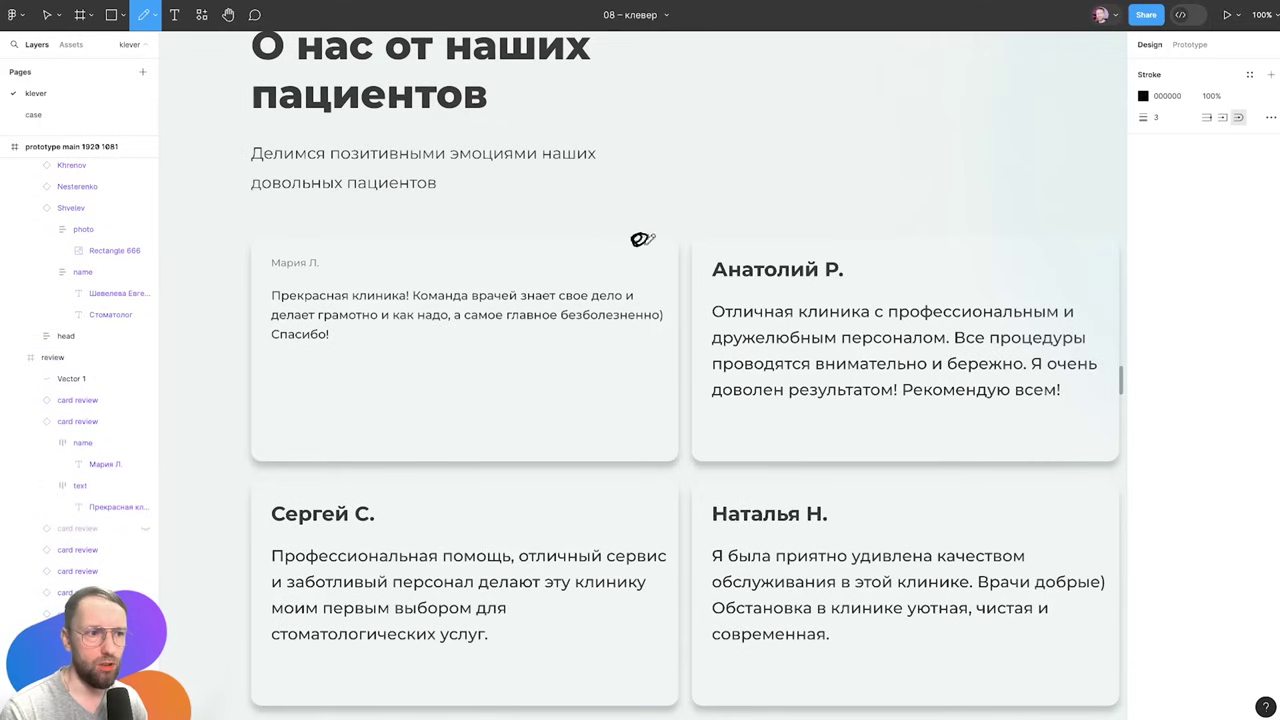
{"action": "mouse_move", "coordinate": [648, 236]}
{"action": "left_mouse_down"}
{"action": "mouse_move", "coordinate": [636, 244]}
{"action": "mouse_move", "coordinate": [664, 244]}
{"action": "left_mouse_up"}
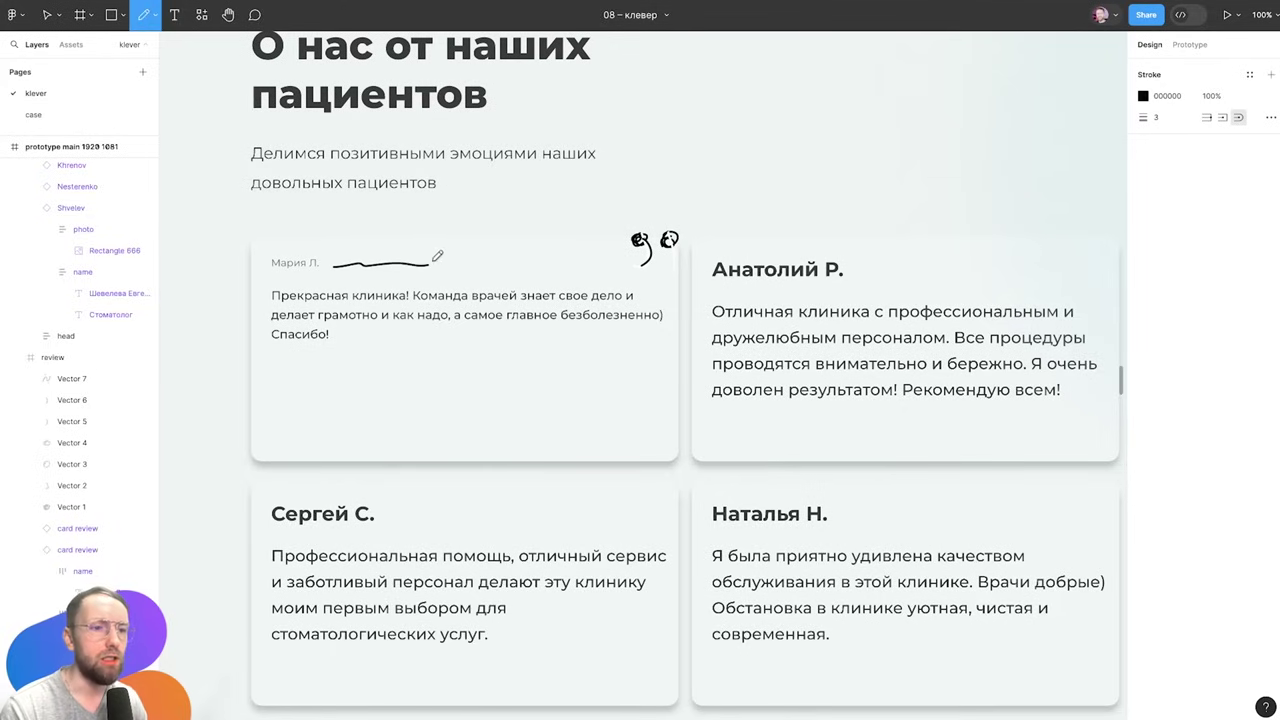
{"action": "left_click_drag", "start_coordinate": [487, 263], "coordinate": [443, 270]}
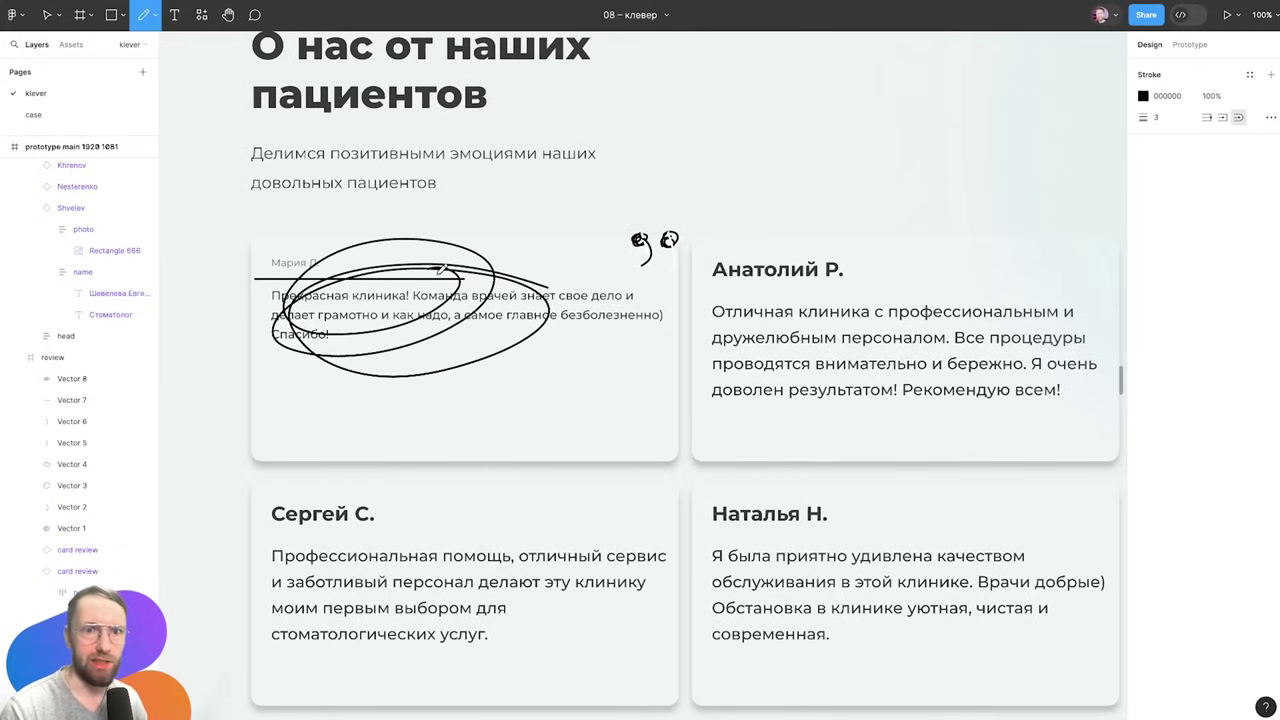
{"action": "key", "text": "ctrl+z"}
{"action": "key", "text": "ctrl+z"}
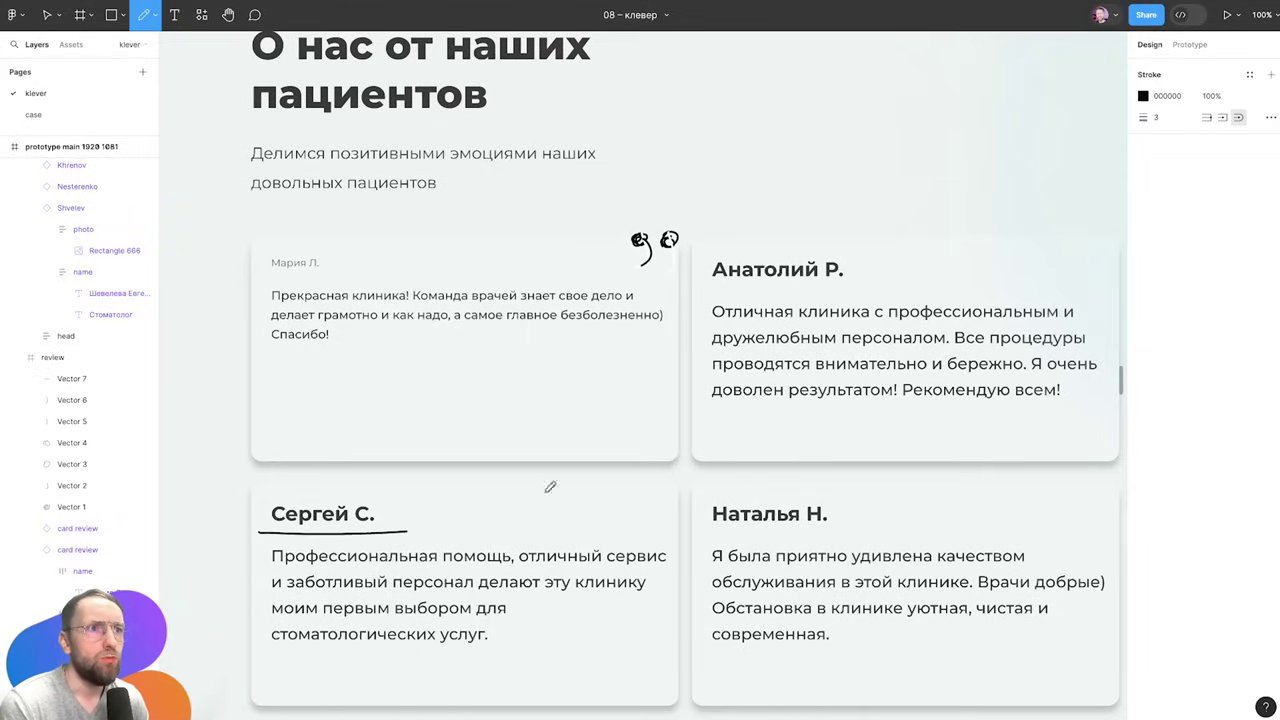
Draw a freehand line and loop around the review cards, then undo them
{"action": "scroll", "coordinate": [550, 487], "scroll_direction": "down", "scroll_amount": 3}
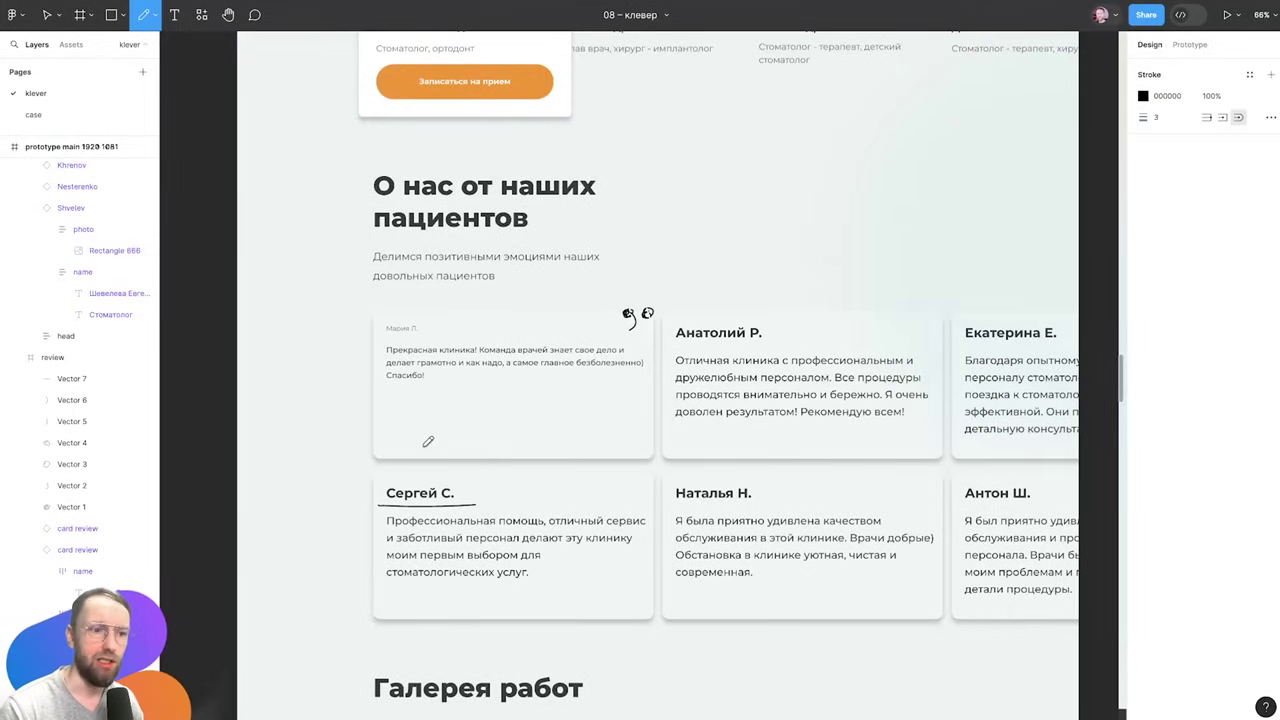
{"action": "left_click_drag", "start_coordinate": [377, 323], "coordinate": [388, 478]}
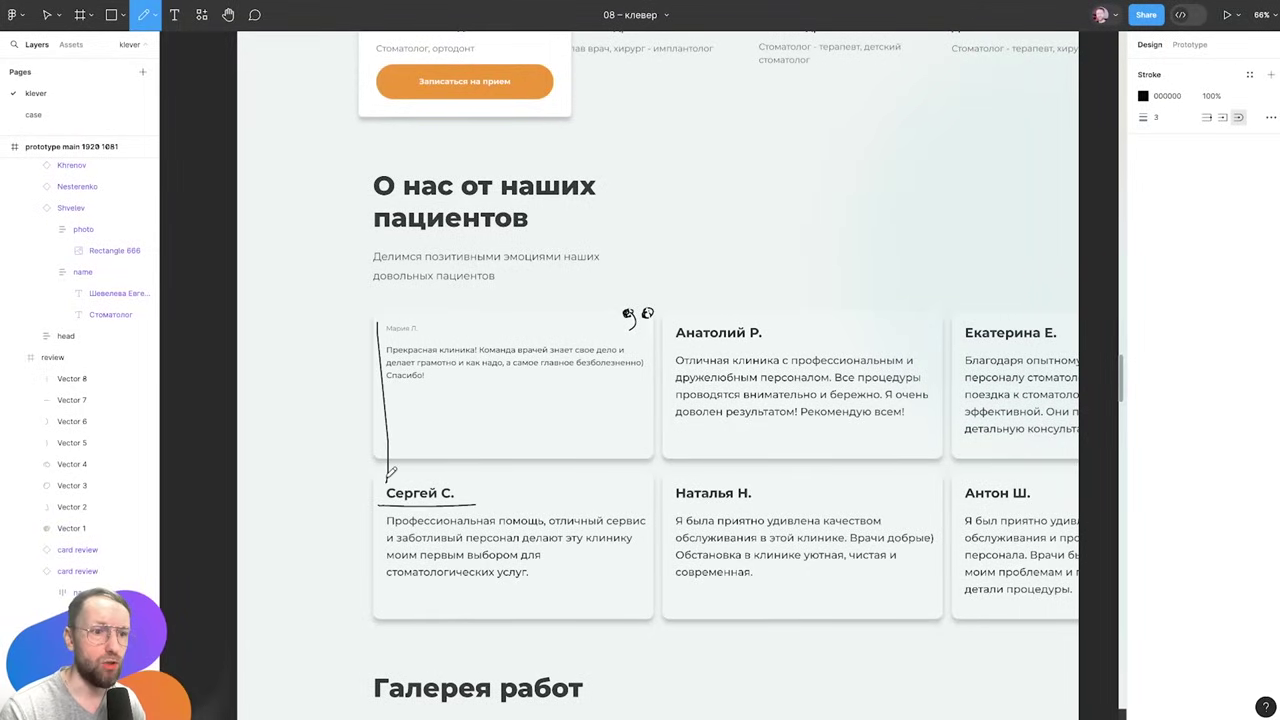
{"action": "left_click_drag", "start_coordinate": [855, 502], "coordinate": [400, 475]}
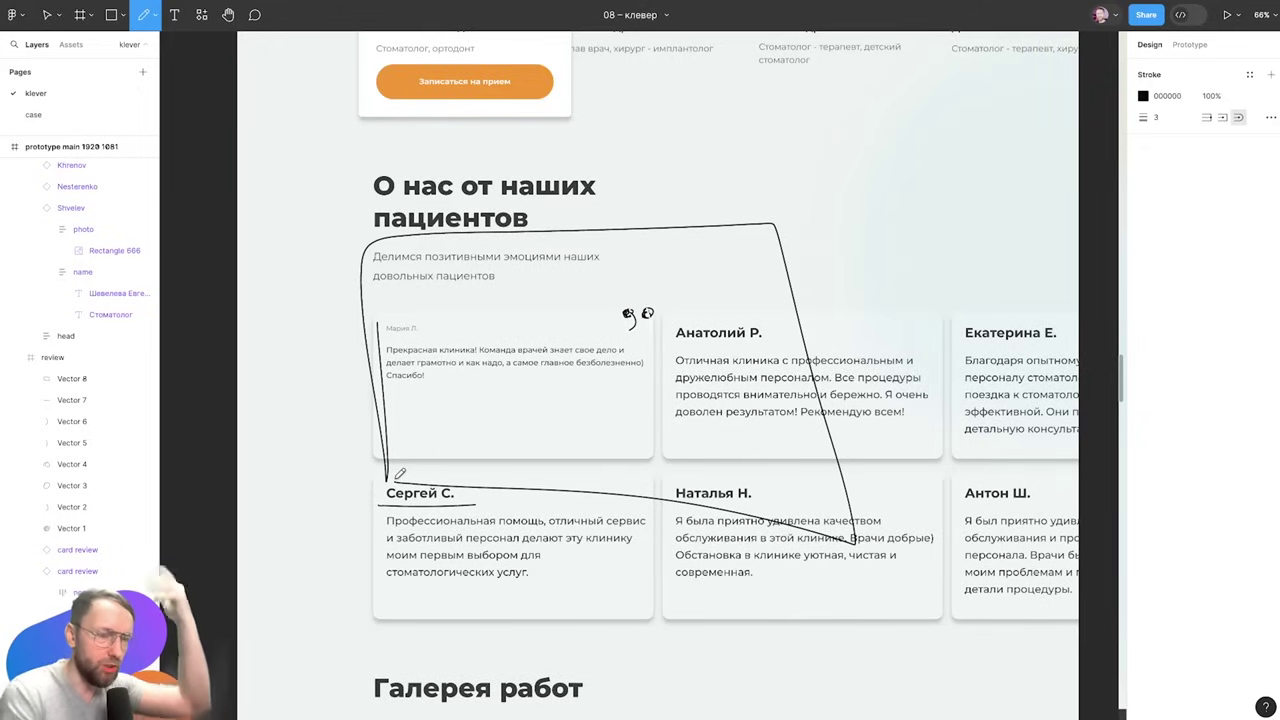
{"action": "key", "text": "ctrl+z"}
{"action": "key", "text": "ctrl+z"}
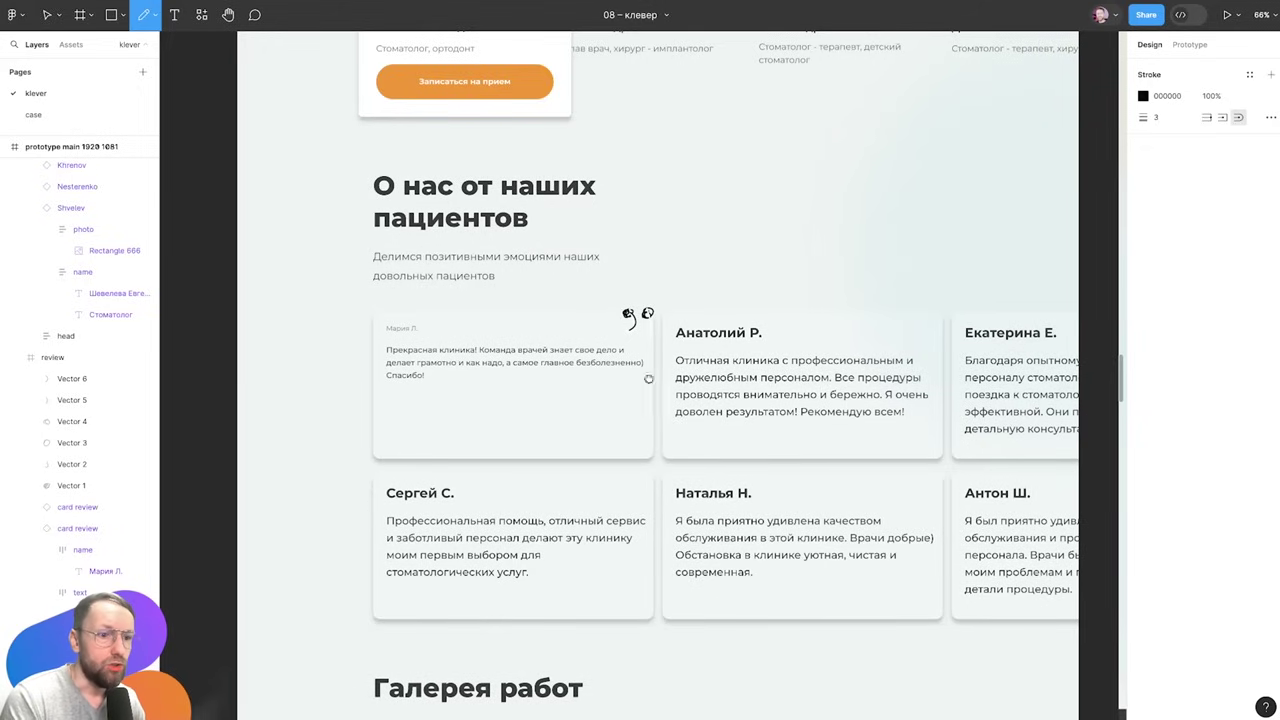
Undo two more pencil strokes, including the circle on the Детская стоматология service card
{"action": "scroll", "coordinate": [648, 379], "scroll_direction": "down", "scroll_amount": 2}
{"action": "scroll", "coordinate": [671, 203], "scroll_direction": "down", "scroll_amount": 5}
{"action": "scroll", "coordinate": [668, 510], "scroll_direction": "up", "scroll_amount": 5}
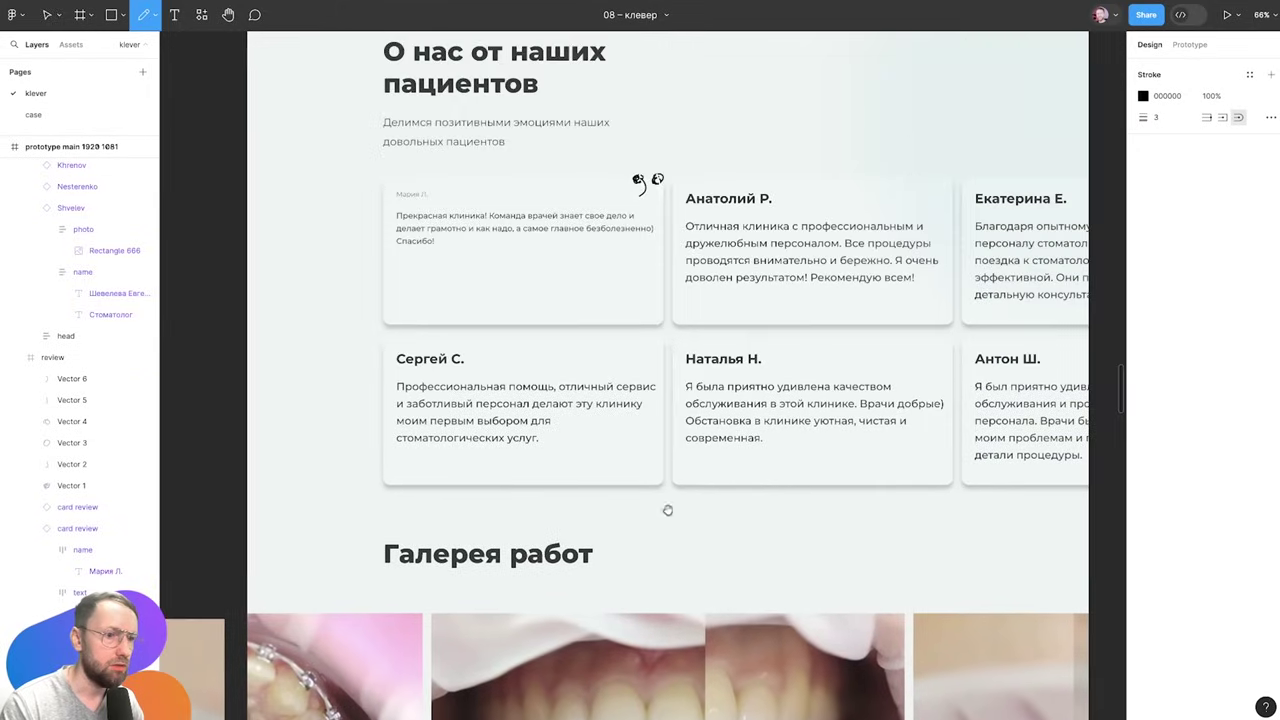
{"action": "key", "text": "ctrl+z"}
{"action": "scroll", "coordinate": [651, 206], "scroll_direction": "up", "scroll_amount": 1}
{"action": "scroll", "coordinate": [691, 237], "scroll_direction": "up", "scroll_amount": 5}
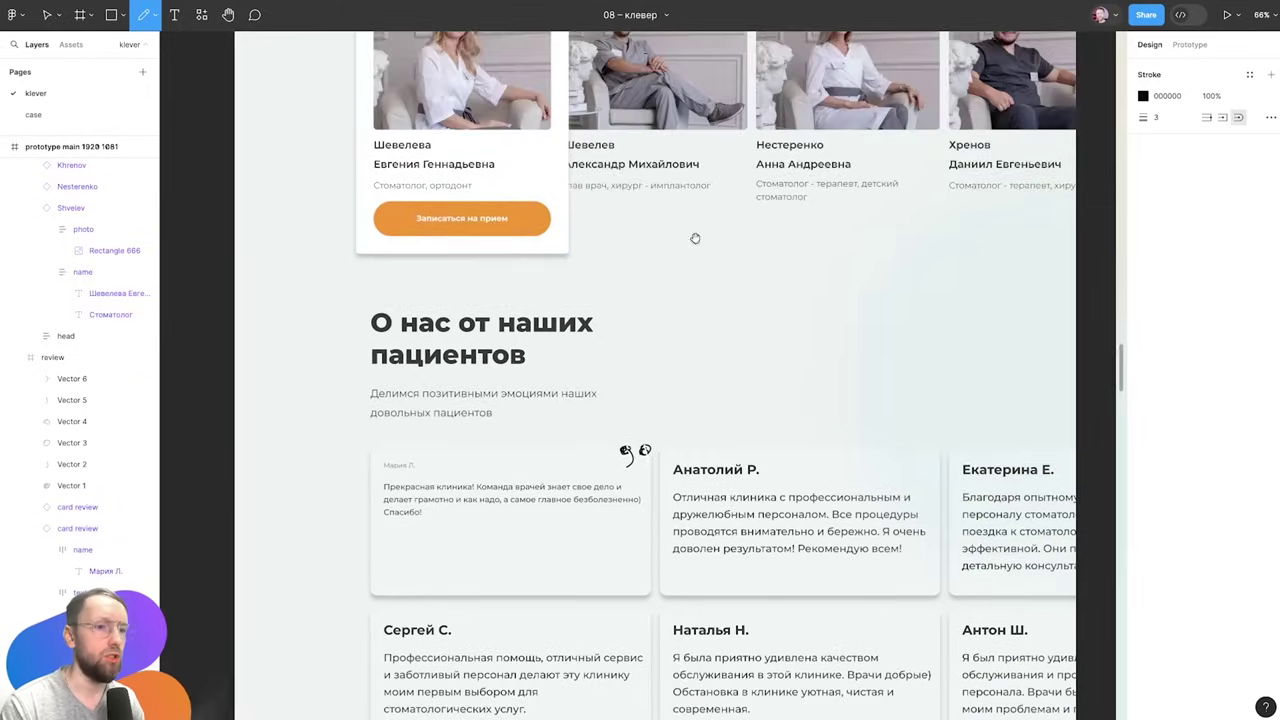
{"action": "scroll", "coordinate": [691, 237], "scroll_direction": "up", "scroll_amount": 5}
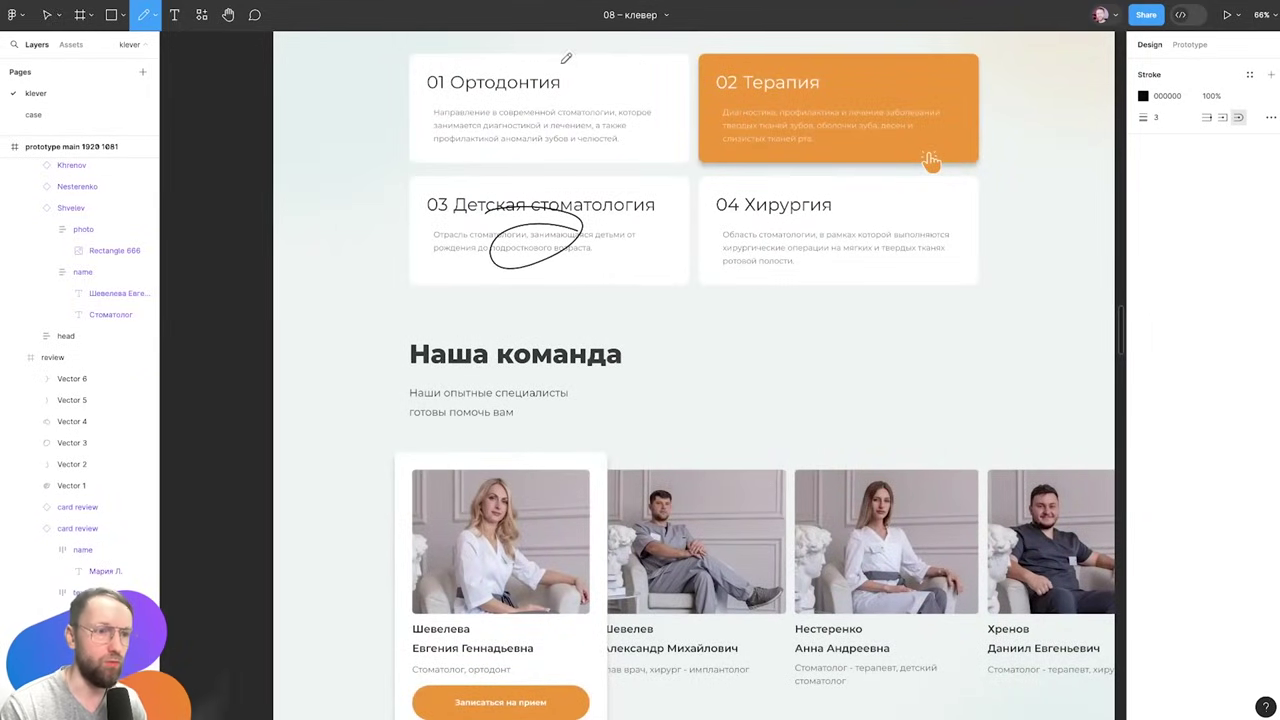
{"action": "scroll", "coordinate": [576, 418], "scroll_direction": "down", "scroll_amount": 5}
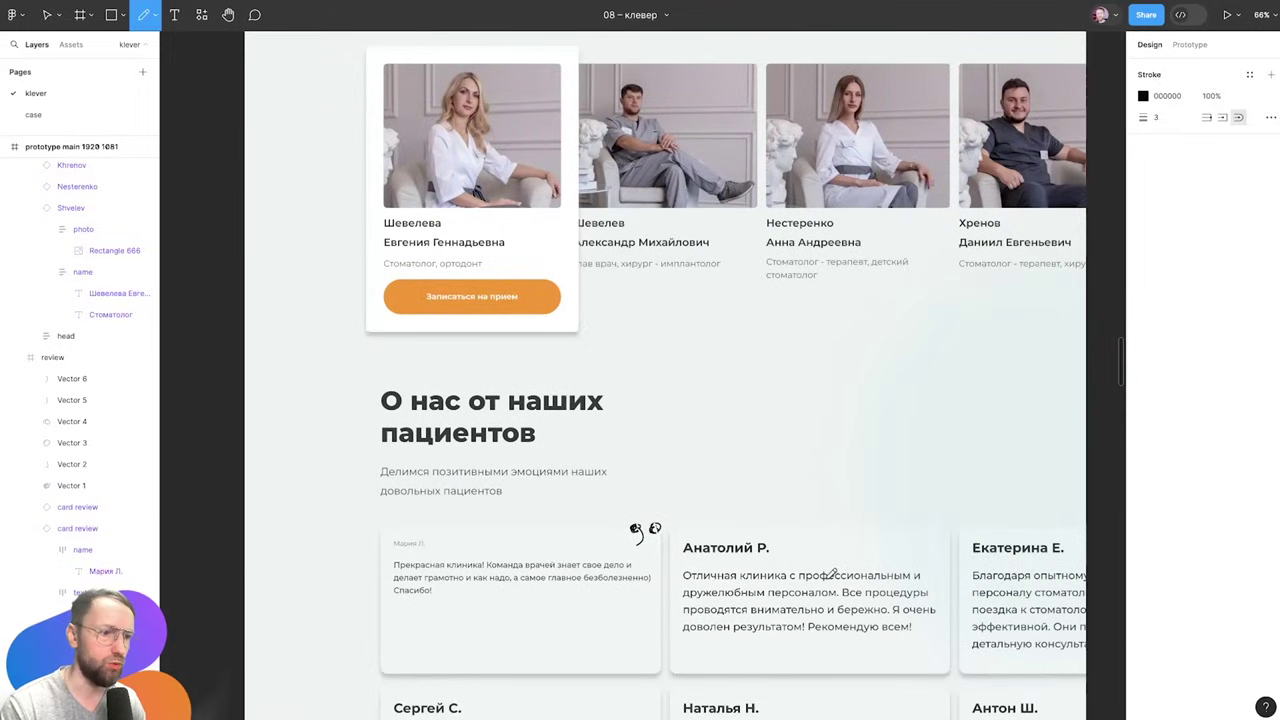
{"action": "key", "text": "ctrl+z"}
{"action": "scroll", "coordinate": [672, 437], "scroll_direction": "down", "scroll_amount": 10}
{"action": "scroll", "coordinate": [711, 343], "scroll_direction": "down", "scroll_amount": 3}
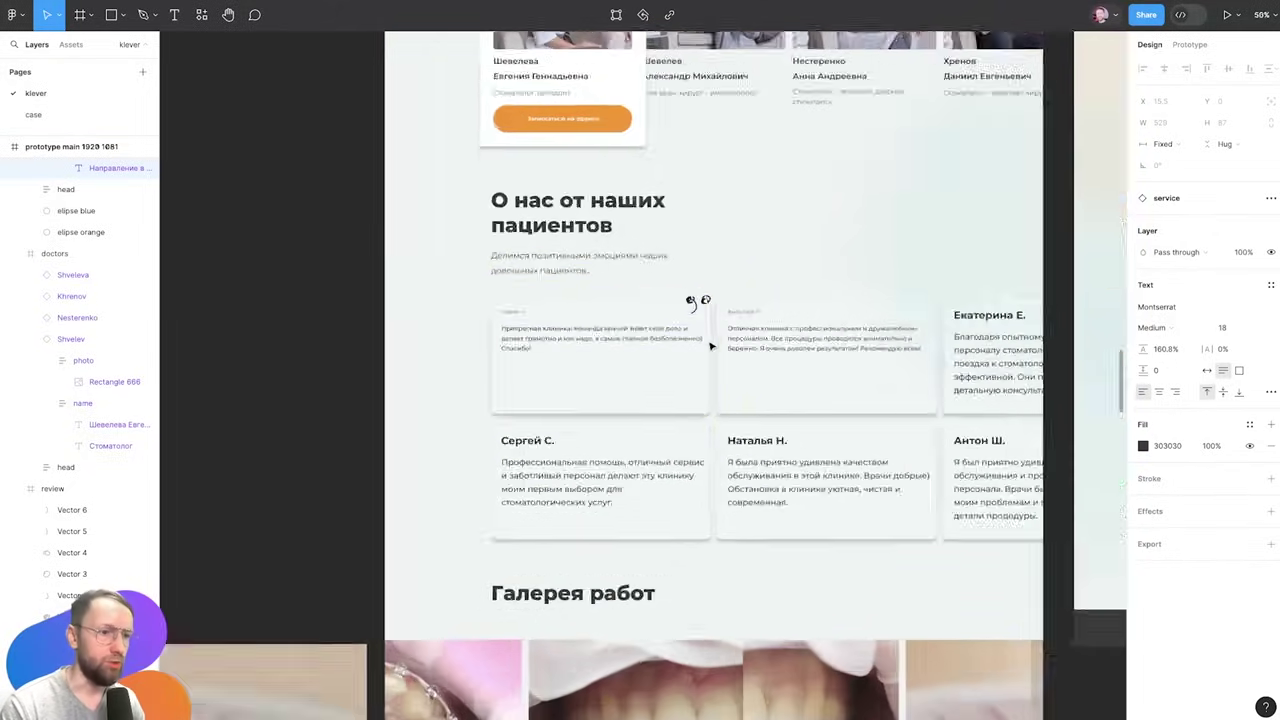
{"action": "scroll", "coordinate": [669, 492], "scroll_direction": "down", "scroll_amount": 2}
Scribble pencil marks and strike lines across the review cards' texts
{"action": "scroll", "coordinate": [669, 492], "scroll_direction": "down", "scroll_amount": 1}
{"action": "left_click", "coordinate": [783, 447]}
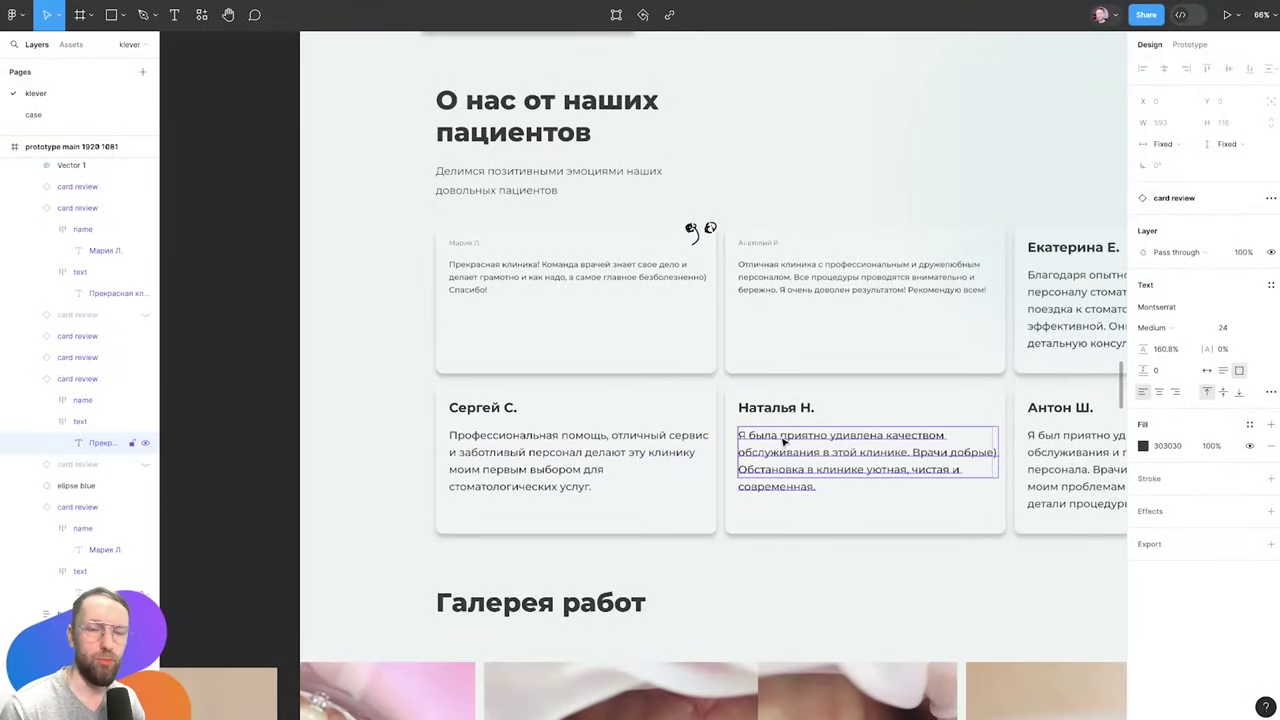
{"action": "key", "text": "shift+p"}
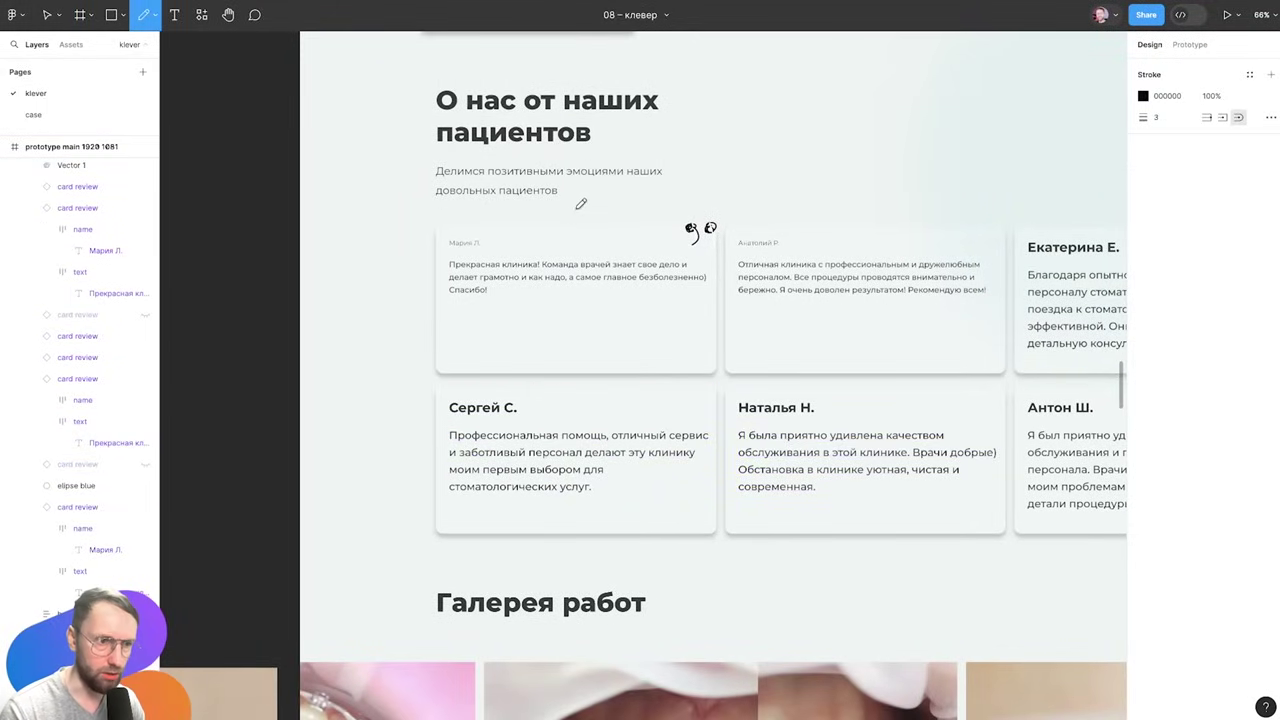
{"action": "mouse_move", "coordinate": [576, 208]}
{"action": "left_mouse_down"}
{"action": "mouse_move", "coordinate": [553, 243]}
{"action": "mouse_move", "coordinate": [586, 220]}
{"action": "left_mouse_up"}
{"action": "mouse_move", "coordinate": [586, 220]}
{"action": "left_mouse_down"}
{"action": "mouse_move", "coordinate": [600, 233]}
{"action": "mouse_move", "coordinate": [578, 245]}
{"action": "mouse_move", "coordinate": [596, 216]}
{"action": "left_mouse_up"}
{"action": "left_click_drag", "start_coordinate": [718, 293], "coordinate": [1125, 288]}
{"action": "left_click_drag", "start_coordinate": [568, 440], "coordinate": [845, 452]}
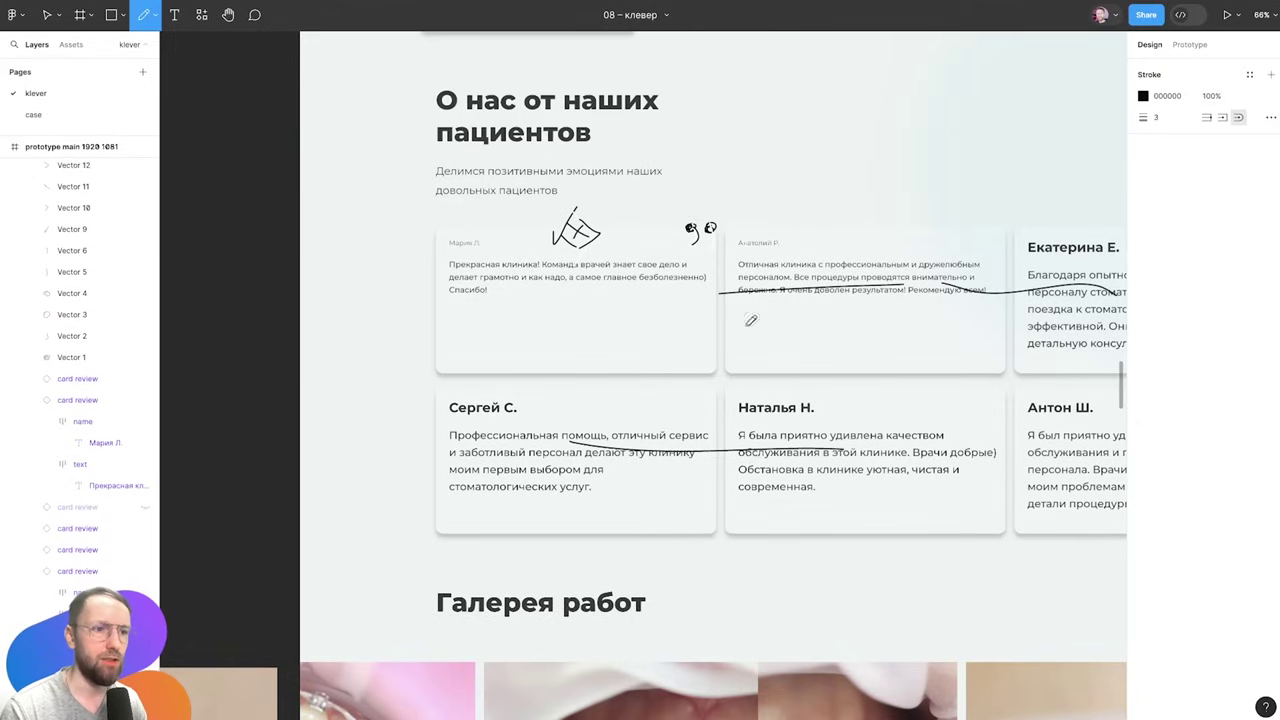
{"action": "key", "text": "Escape"}
{"action": "left_click", "coordinate": [470, 243]}
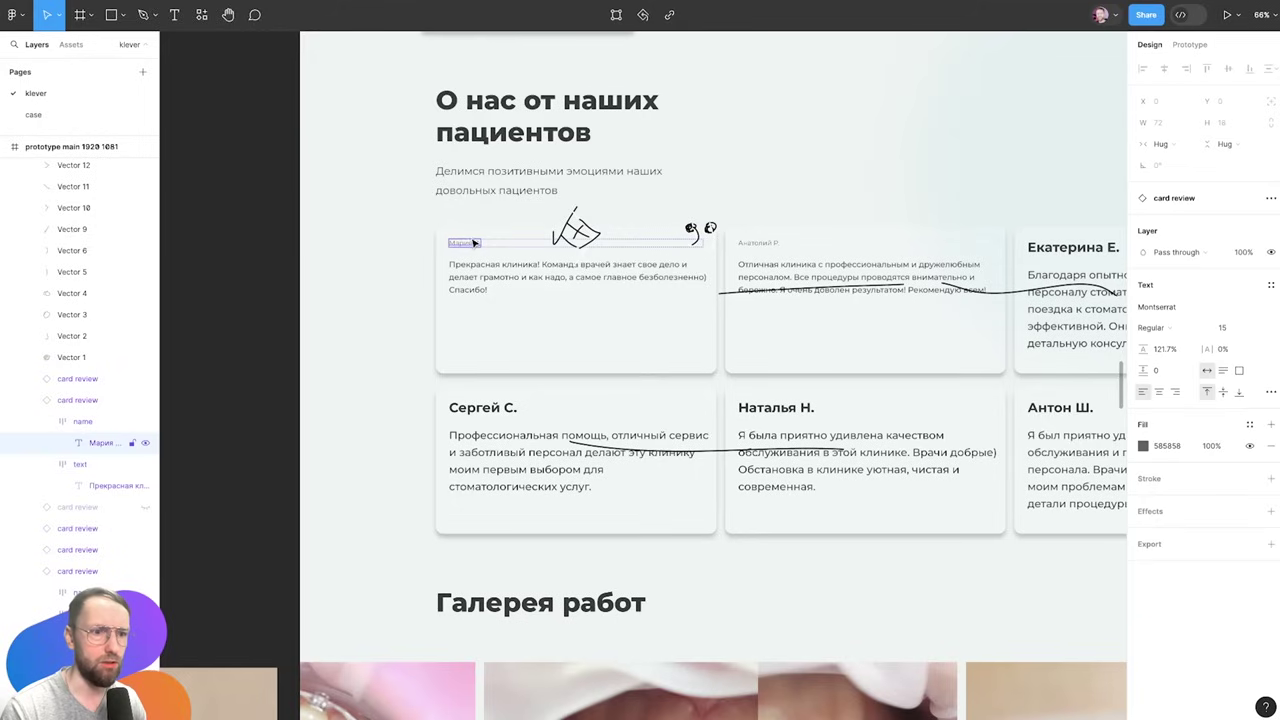
{"action": "left_click", "coordinate": [72, 404]}
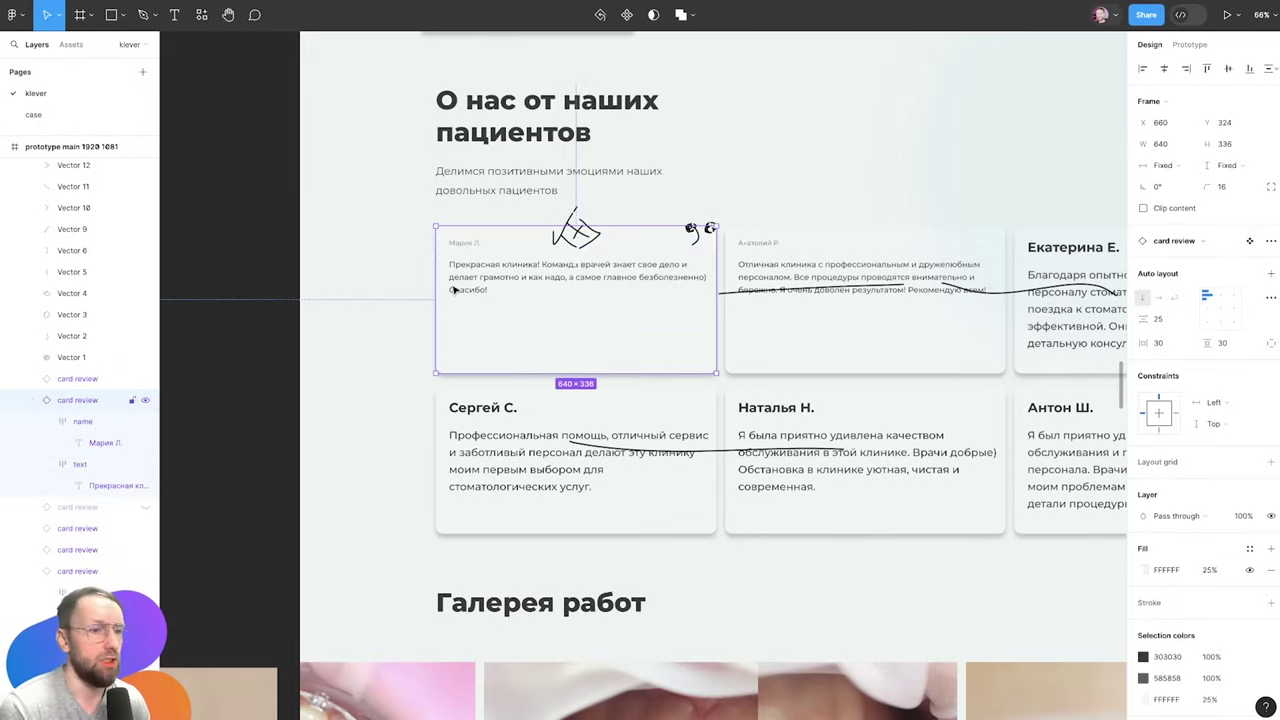
Draw loops around the first card and a zigzag across the others, then discard them
{"action": "key", "text": "shift+p"}
{"action": "left_click_drag", "start_coordinate": [663, 198], "coordinate": [654, 369]}
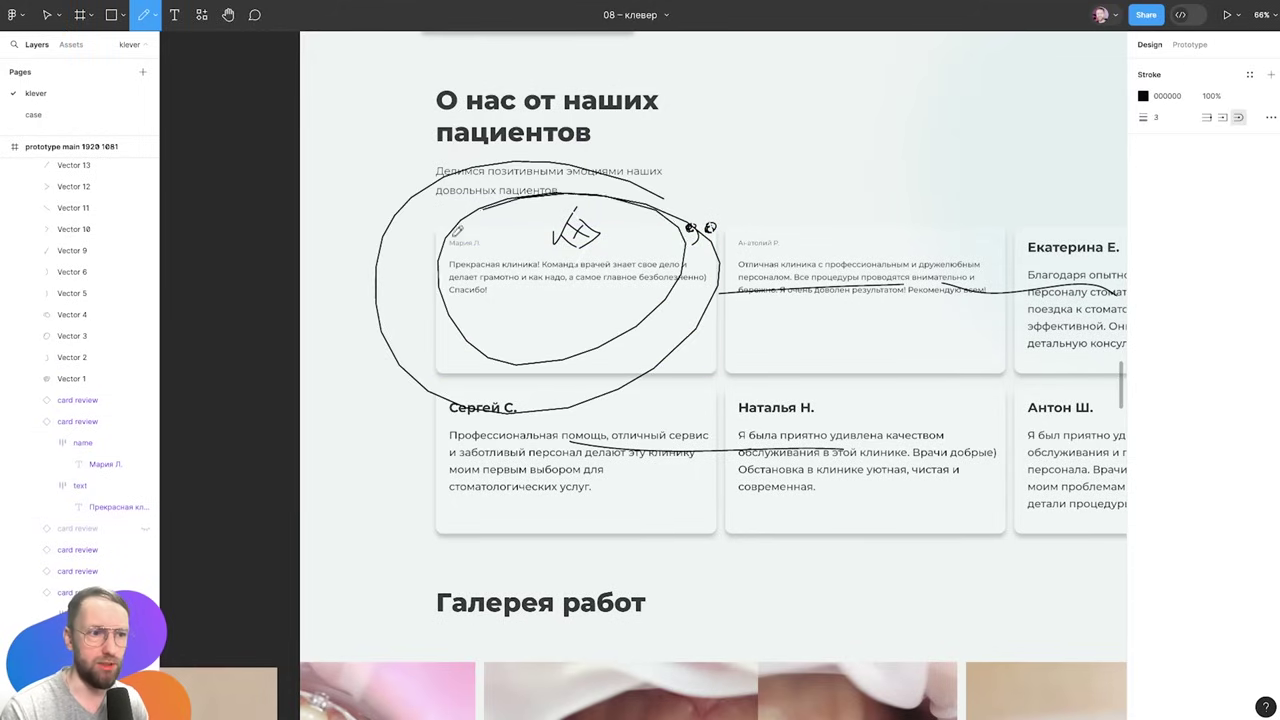
{"action": "left_click_drag", "start_coordinate": [457, 229], "coordinate": [448, 262]}
{"action": "left_click_drag", "start_coordinate": [866, 240], "coordinate": [846, 484]}
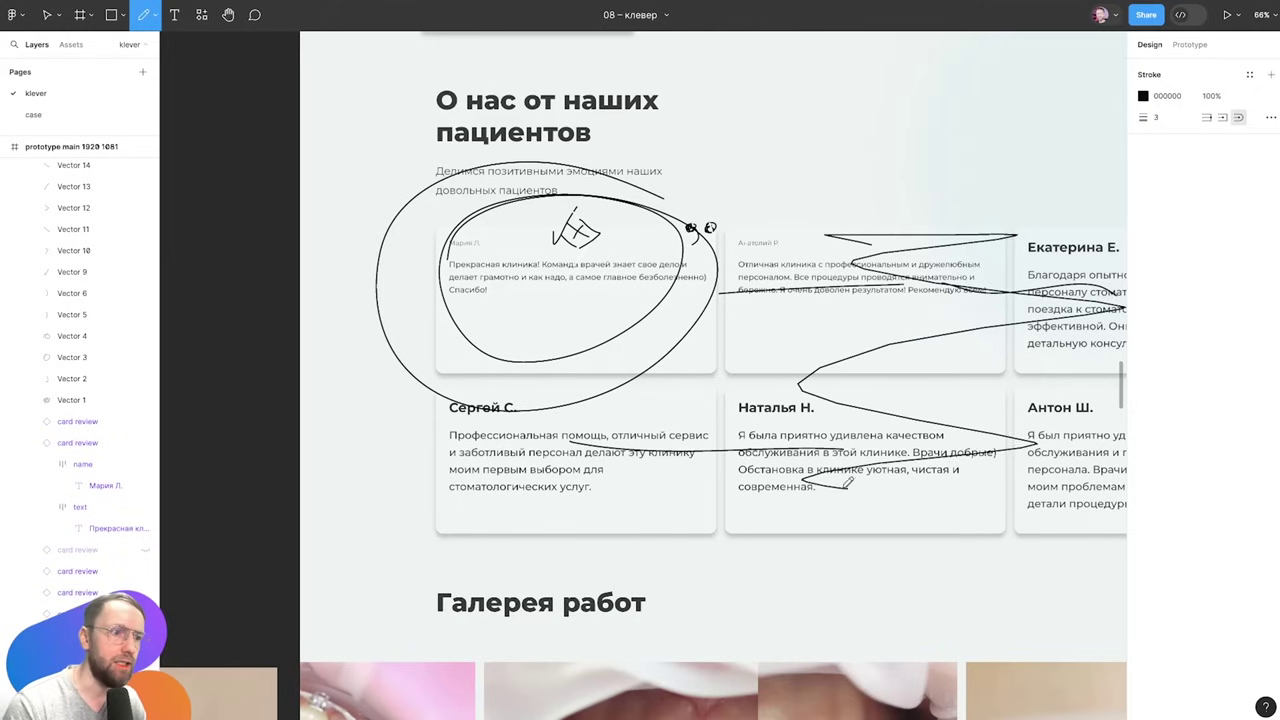
{"action": "key", "text": "ctrl+z"}
{"action": "key", "text": "ctrl+z"}
{"action": "key", "text": "v"}
{"action": "left_click", "coordinate": [634, 410]}
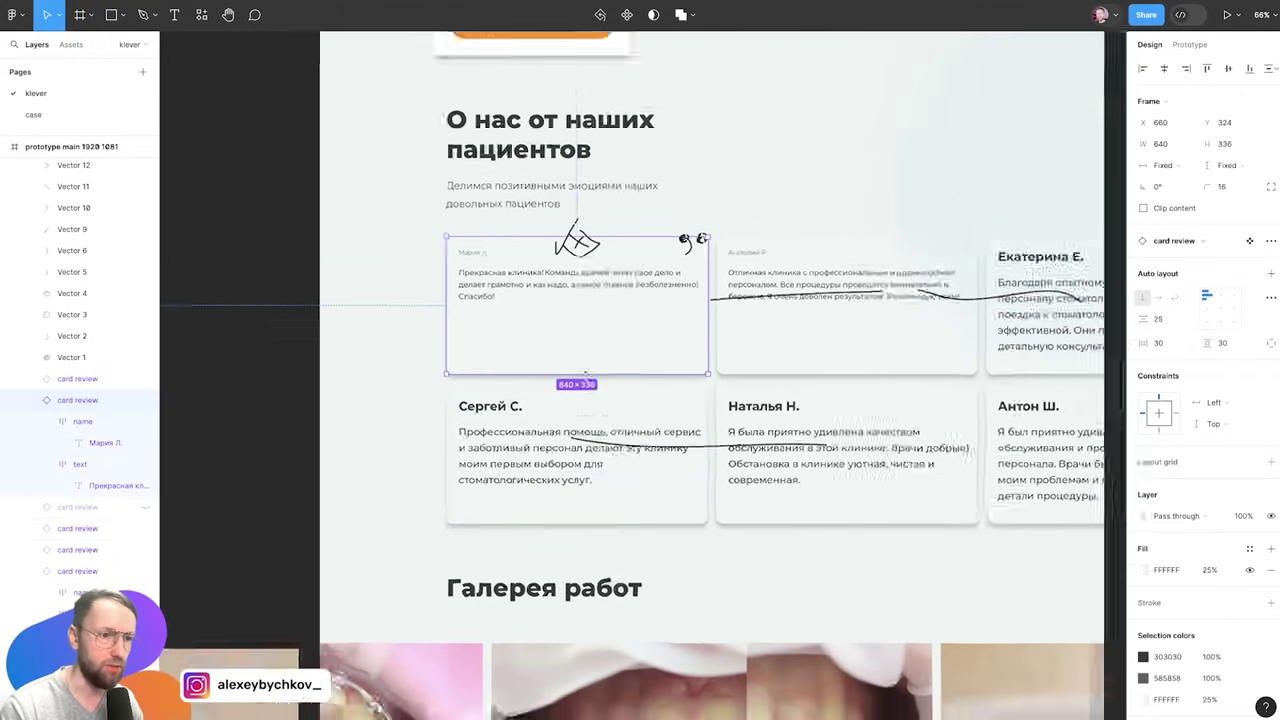
{"action": "scroll", "coordinate": [634, 410], "scroll_direction": "down", "scroll_amount": 5}
{"action": "scroll", "coordinate": [620, 470], "scroll_direction": "up", "scroll_amount": 5}
{"action": "scroll", "coordinate": [606, 541], "scroll_direction": "up", "scroll_amount": 3}
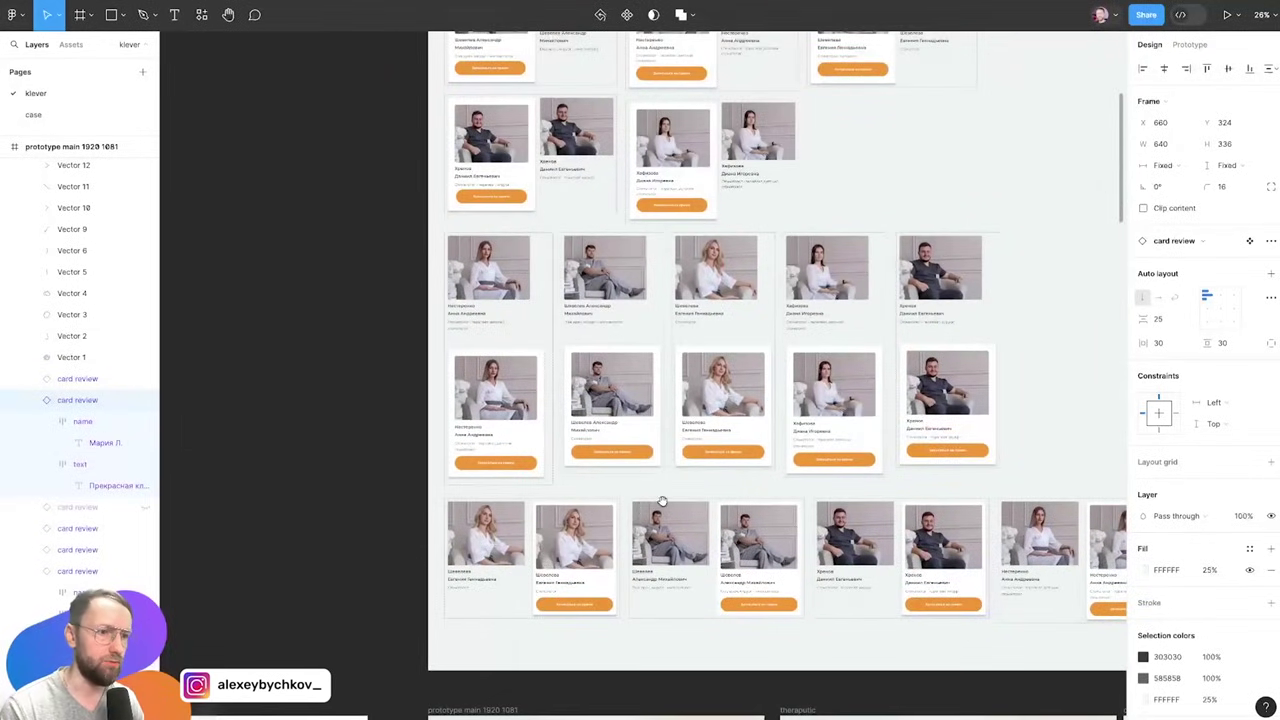
{"action": "scroll", "coordinate": [662, 501], "scroll_direction": "right", "scroll_amount": 3}
{"action": "scroll", "coordinate": [662, 501], "scroll_direction": "down", "scroll_amount": 1}
{"action": "scroll", "coordinate": [608, 480], "scroll_direction": "right", "scroll_amount": 2}
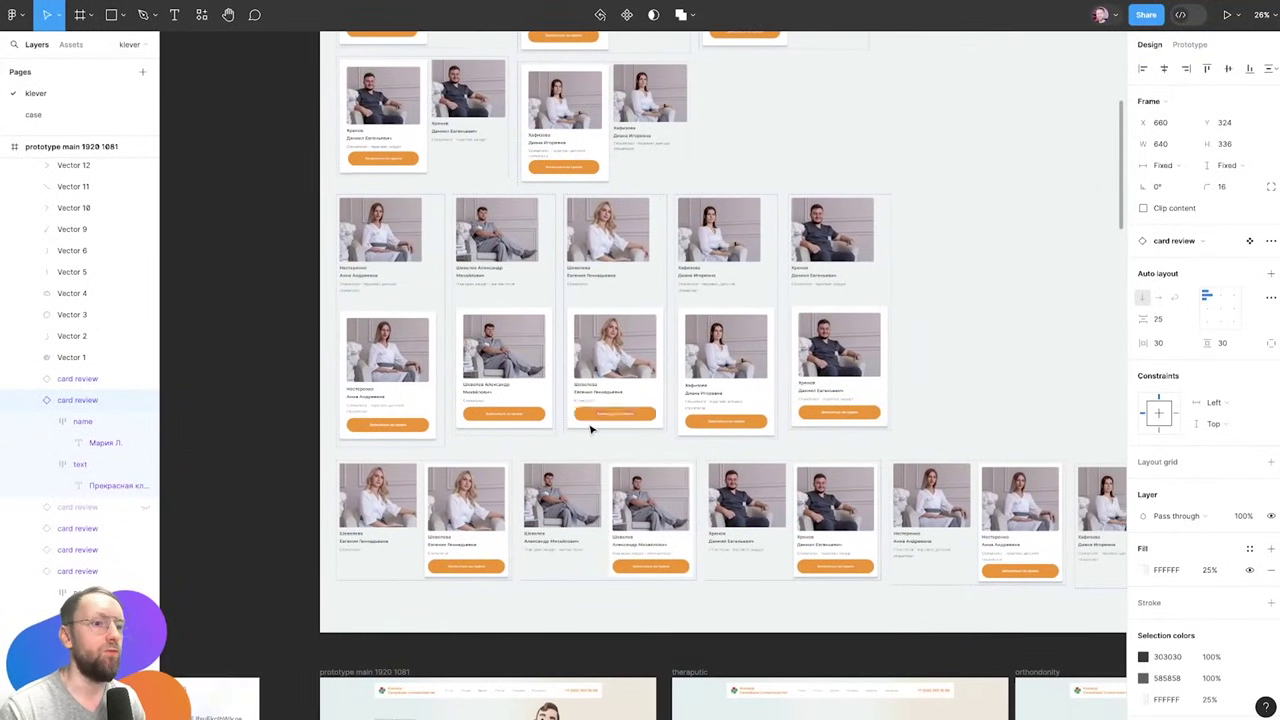
{"action": "scroll", "coordinate": [590, 430], "scroll_direction": "up", "scroll_amount": 2}
{"action": "scroll", "coordinate": [615, 370], "scroll_direction": "up", "scroll_amount": 1}
{"action": "scroll", "coordinate": [643, 308], "scroll_direction": "up", "scroll_amount": 1}
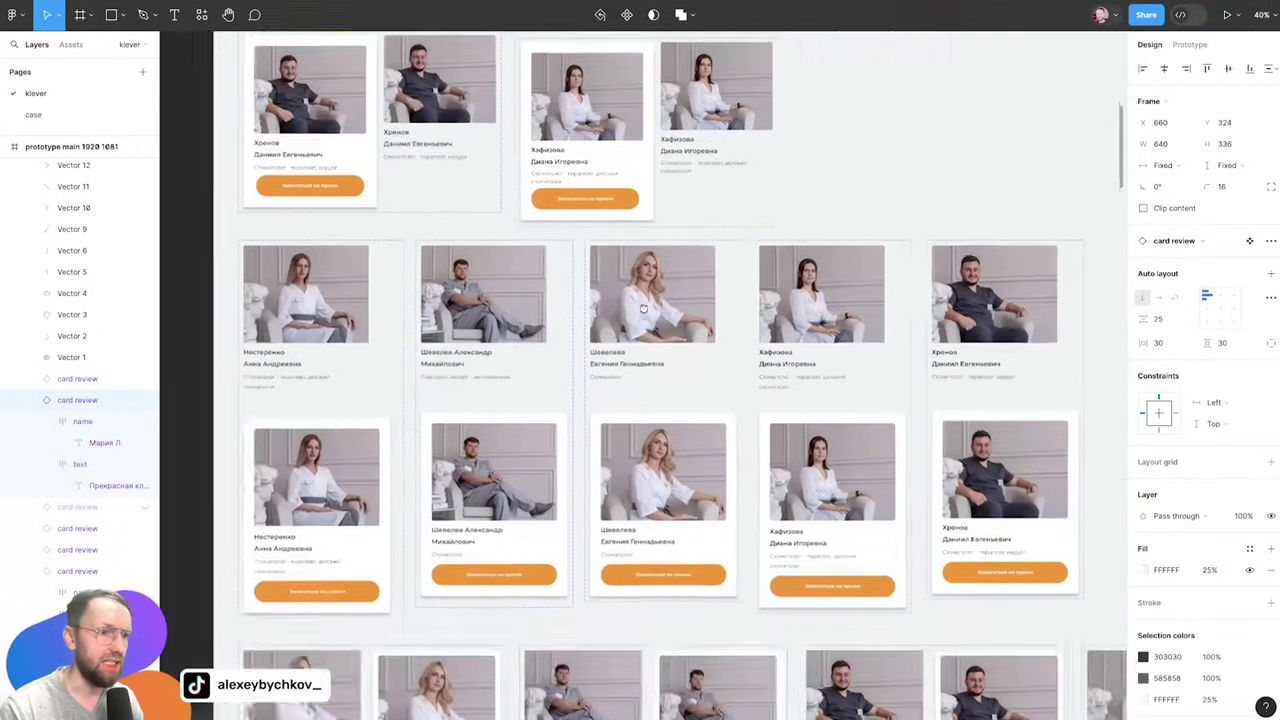
{"action": "scroll", "coordinate": [643, 308], "scroll_direction": "down", "scroll_amount": 4}
{"action": "scroll", "coordinate": [657, 410], "scroll_direction": "up", "scroll_amount": 3}
{"action": "scroll", "coordinate": [652, 436], "scroll_direction": "down", "scroll_amount": 5}
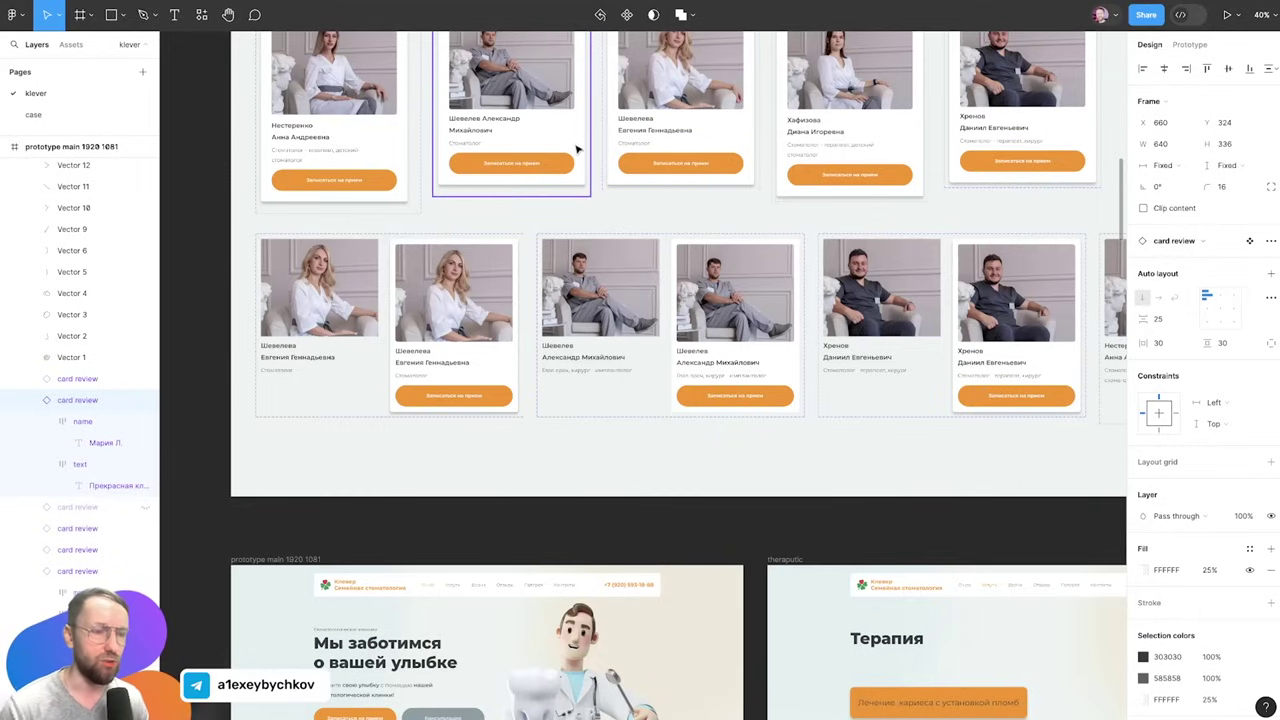
{"action": "scroll", "coordinate": [577, 150], "scroll_direction": "down", "scroll_amount": 5}
Draw pencil loops and dark strokes over the doctor card grids
{"action": "scroll", "coordinate": [577, 150], "scroll_direction": "down", "scroll_amount": 3}
{"action": "key", "text": "shift+p"}
{"action": "left_click_drag", "start_coordinate": [863, 160], "coordinate": [750, 85]}
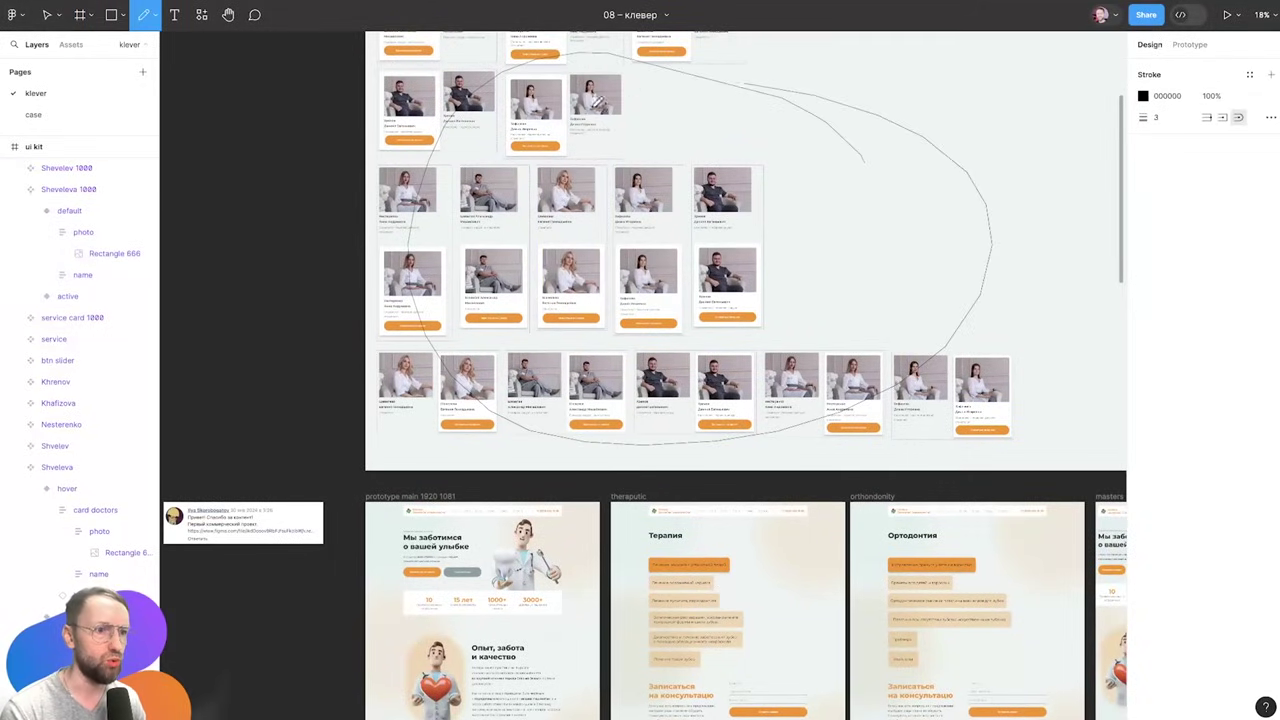
{"action": "left_click_drag", "start_coordinate": [600, 100], "coordinate": [795, 290]}
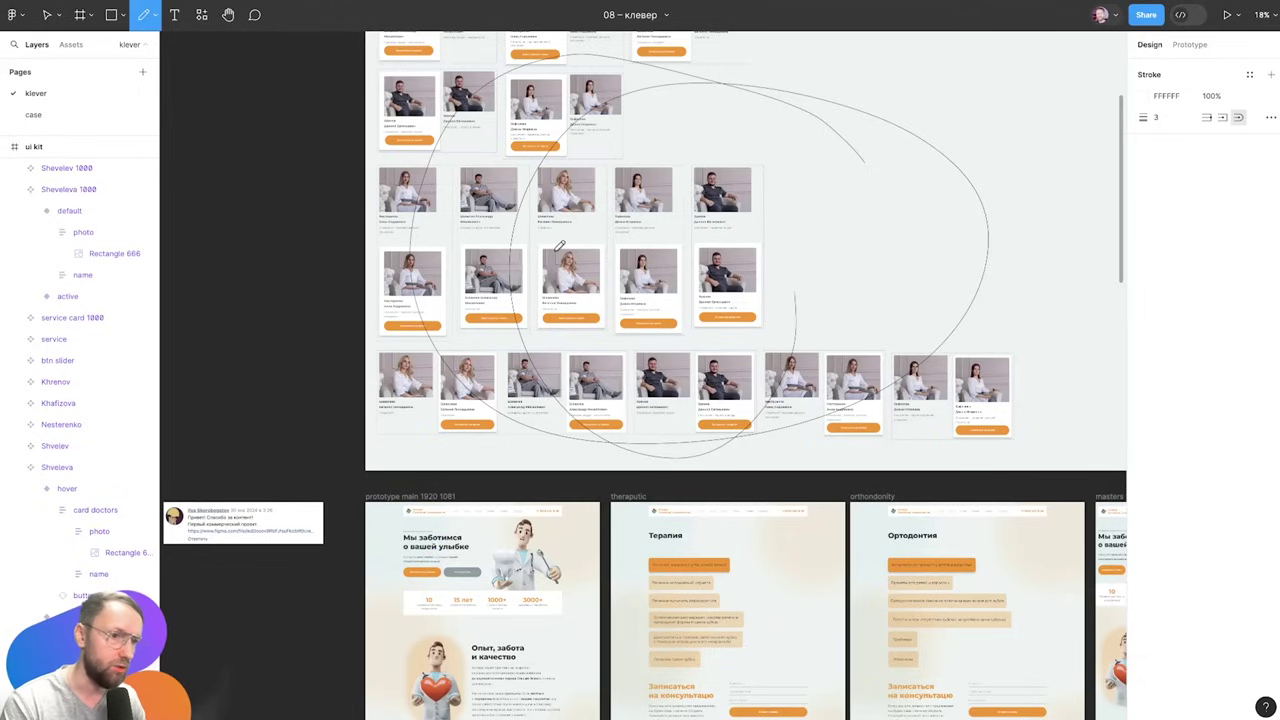
{"action": "mouse_move", "coordinate": [840, 172]}
{"action": "left_mouse_down"}
{"action": "mouse_move", "coordinate": [712, 170]}
{"action": "mouse_move", "coordinate": [778, 420]}
{"action": "left_mouse_up"}
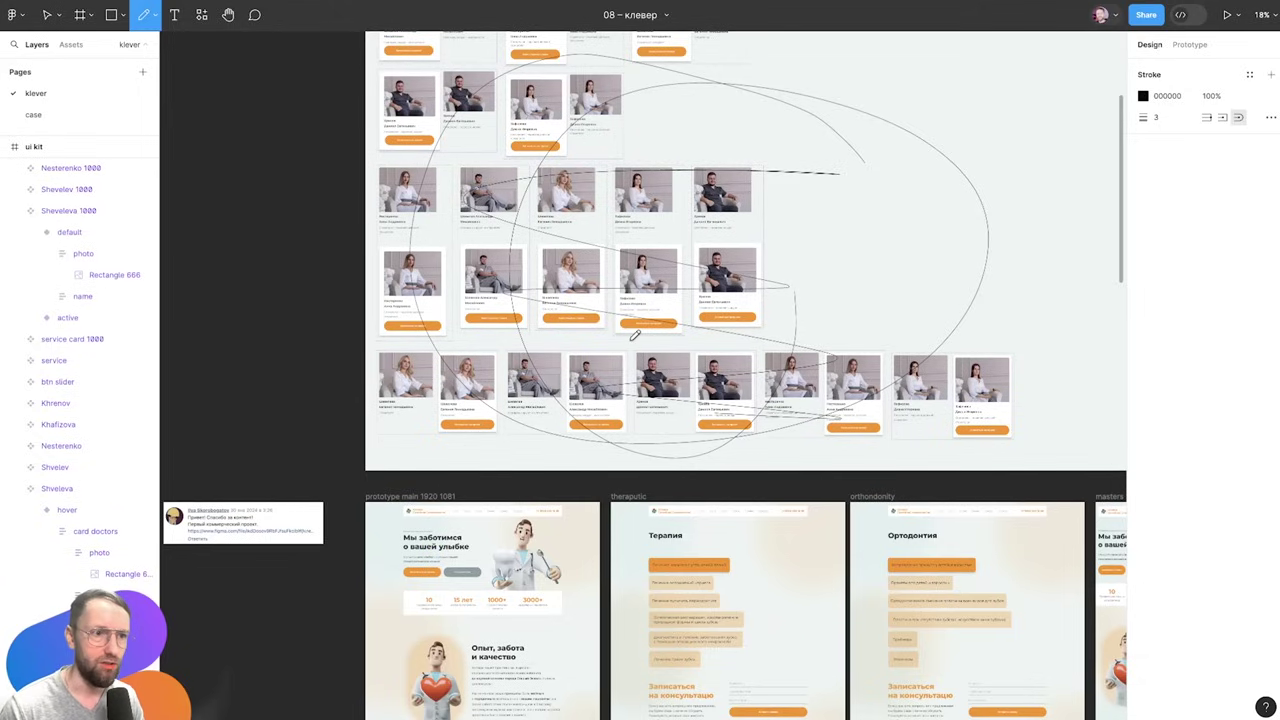
{"action": "scroll", "coordinate": [634, 335], "scroll_direction": "up", "scroll_amount": 3}
{"action": "scroll", "coordinate": [520, 290], "scroll_direction": "down", "scroll_amount": 1}
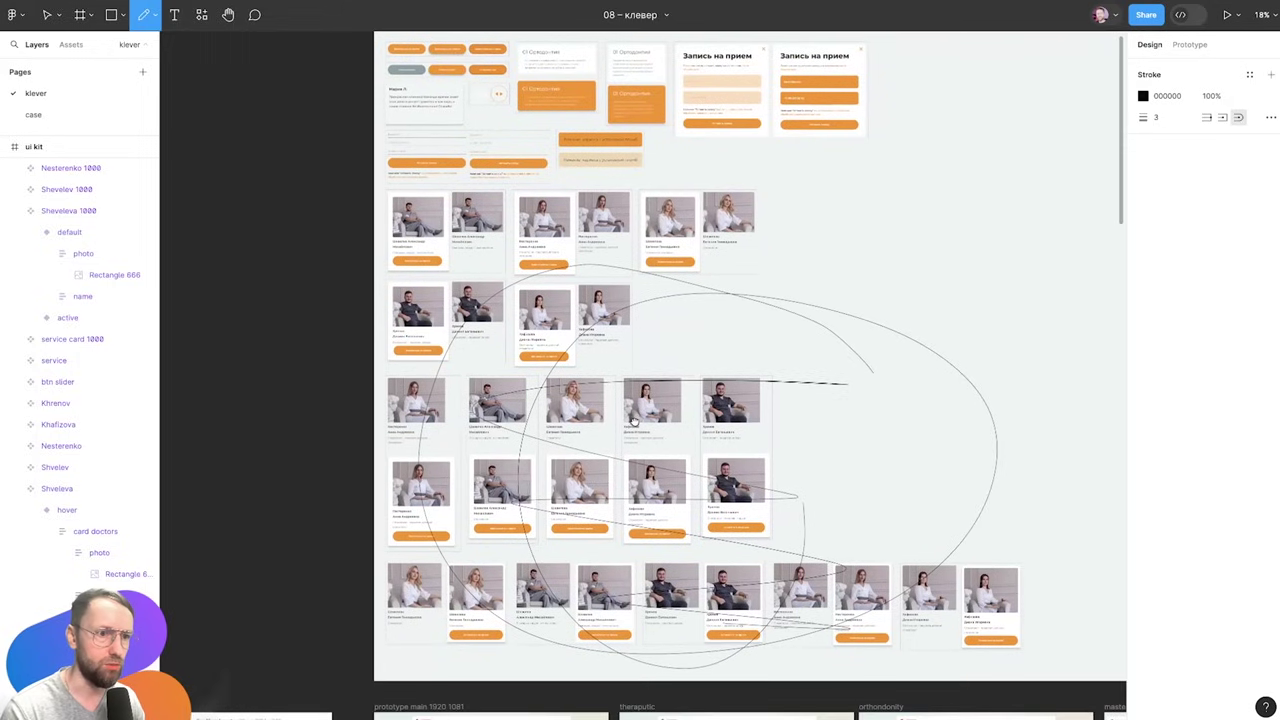
Shorten the first doctor card's photo to a thin strip
{"action": "key", "text": "v"}
{"action": "left_click", "coordinate": [436, 222], "text": "ctrl"}
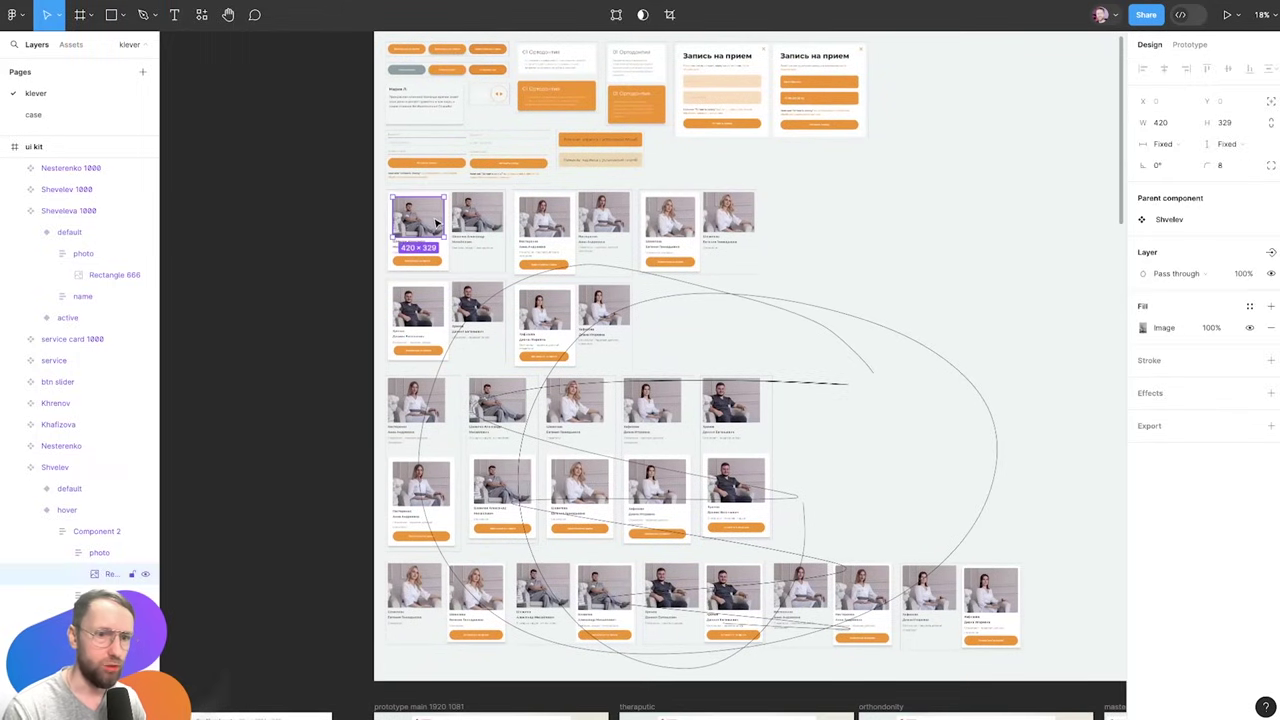
{"action": "left_click_drag", "start_coordinate": [431, 236], "coordinate": [431, 205]}
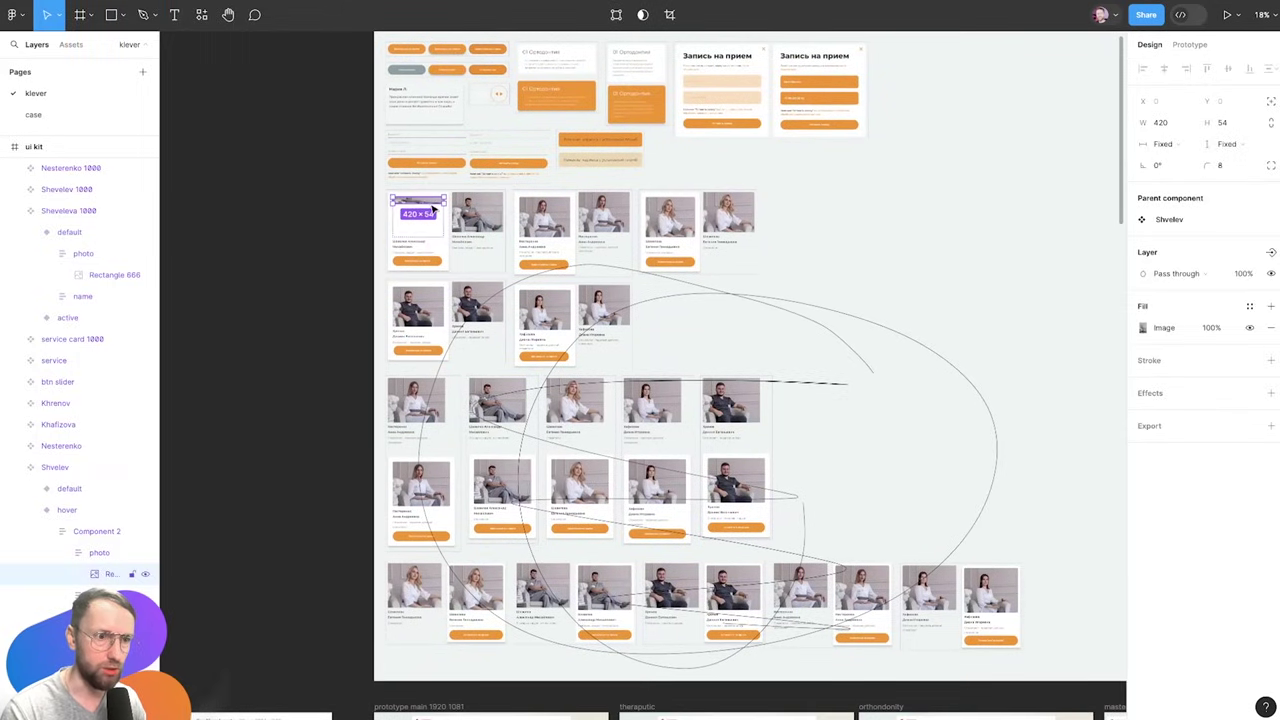
{"action": "scroll", "coordinate": [540, 290], "scroll_direction": "down", "scroll_amount": 1}
{"action": "scroll", "coordinate": [646, 363], "scroll_direction": "down", "scroll_amount": 5}
{"action": "scroll", "coordinate": [646, 363], "scroll_direction": "down", "scroll_amount": 4}
{"action": "scroll", "coordinate": [647, 365], "scroll_direction": "down", "scroll_amount": 2}
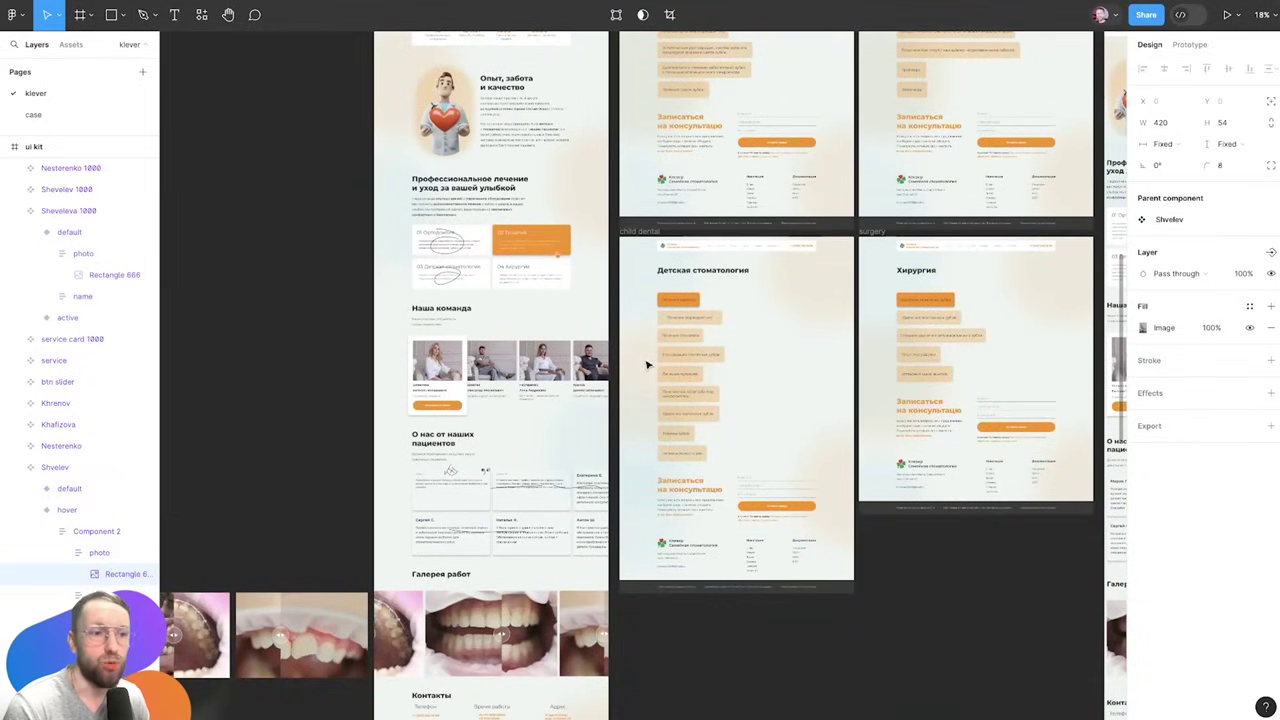
{"action": "scroll", "coordinate": [652, 364], "scroll_direction": "down", "scroll_amount": 3}
{"action": "scroll", "coordinate": [528, 366], "scroll_direction": "up", "scroll_amount": 3}
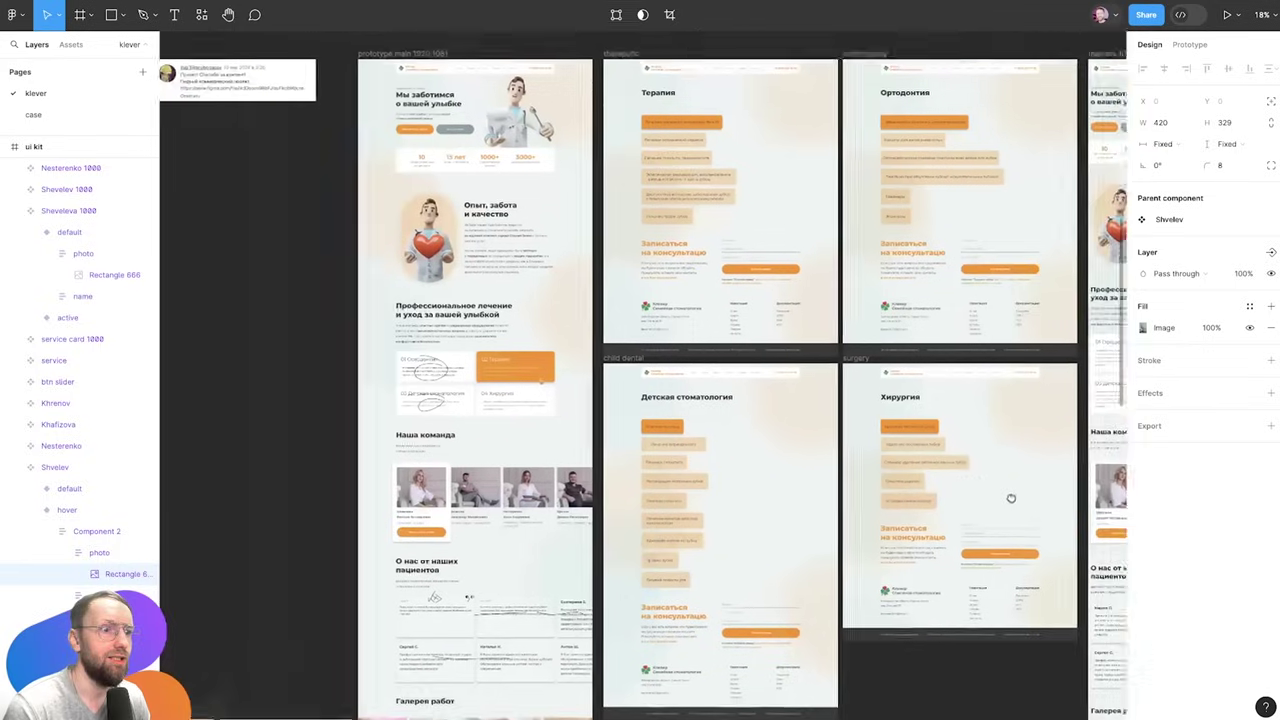
Bring the doctor-card grid into view and select the scribble strokes over it
{"action": "left_click", "coordinate": [438, 341]}
{"action": "left_click_drag", "start_coordinate": [560, 173], "coordinate": [535, 478]}
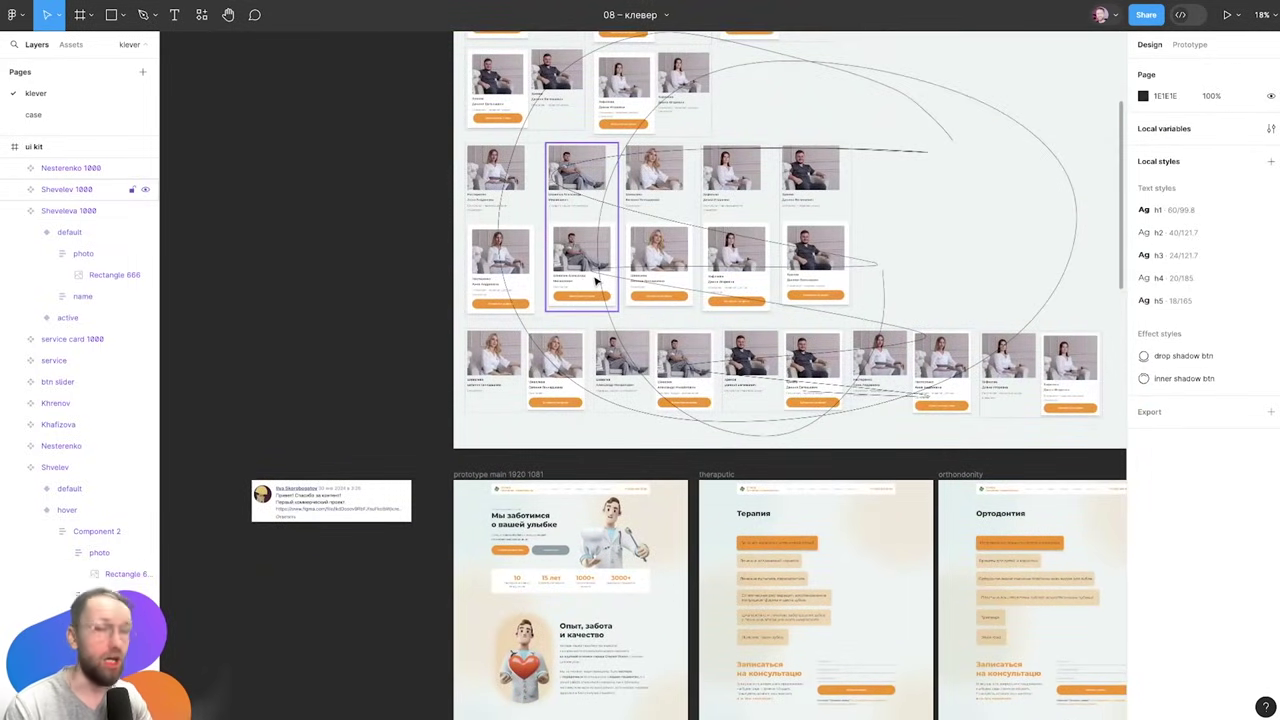
{"action": "left_click", "coordinate": [1011, 229]}
Place two copies of the blonde doctor's card beside the grid
{"action": "key", "text": "Escape"}
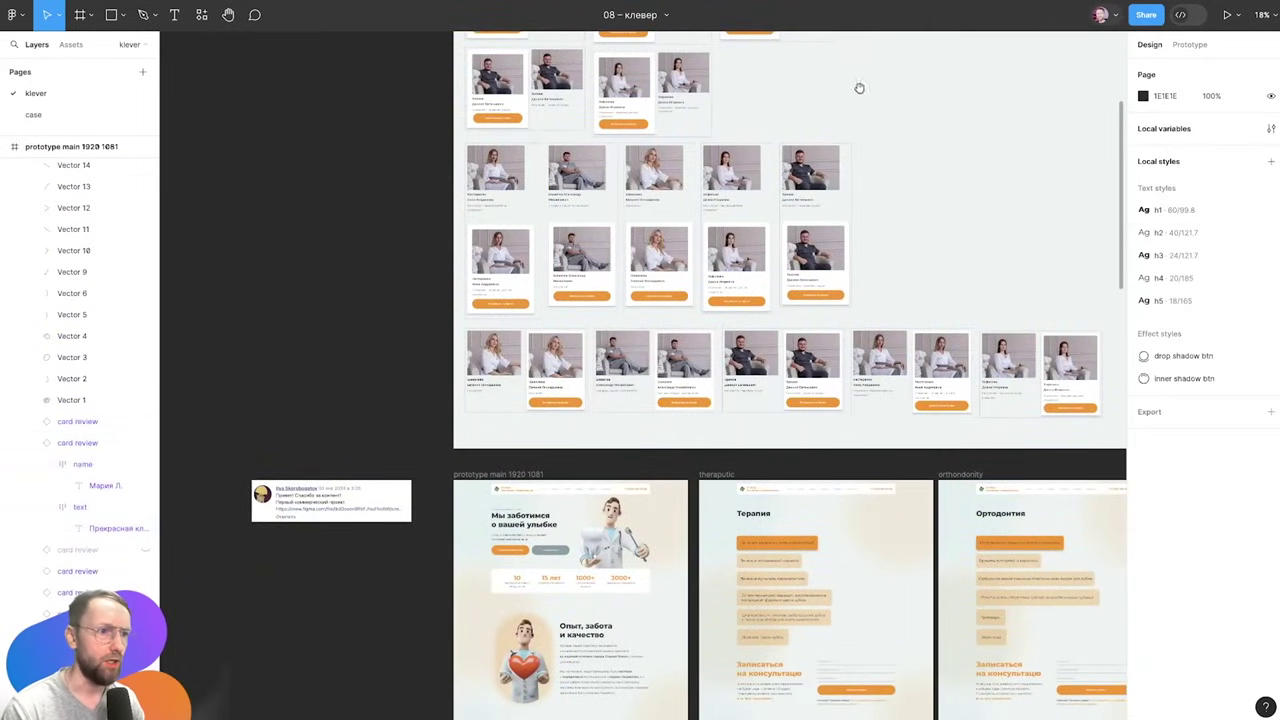
{"action": "scroll", "coordinate": [814, 400], "scroll_direction": "up", "scroll_amount": 5}
{"action": "scroll", "coordinate": [797, 366], "scroll_direction": "up", "scroll_amount": 3}
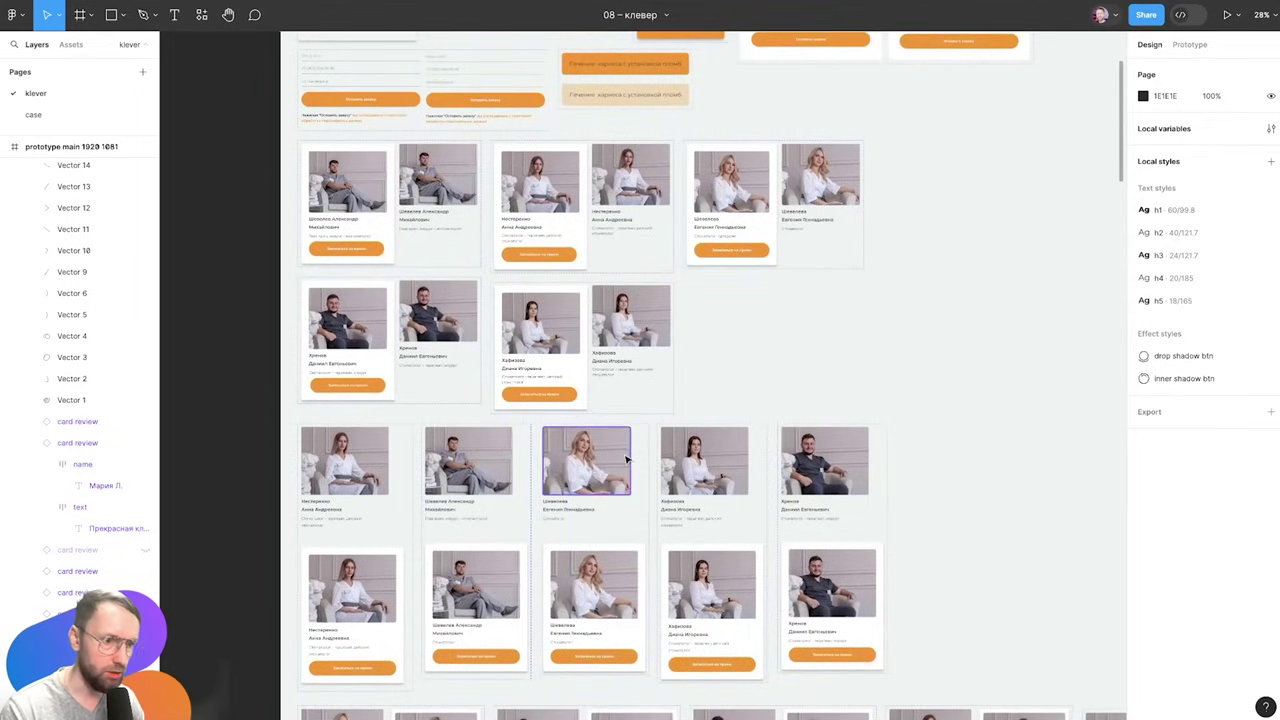
{"action": "left_click", "coordinate": [586, 460]}
{"action": "left_click", "coordinate": [820, 175]}
{"action": "left_click", "coordinate": [586, 460]}
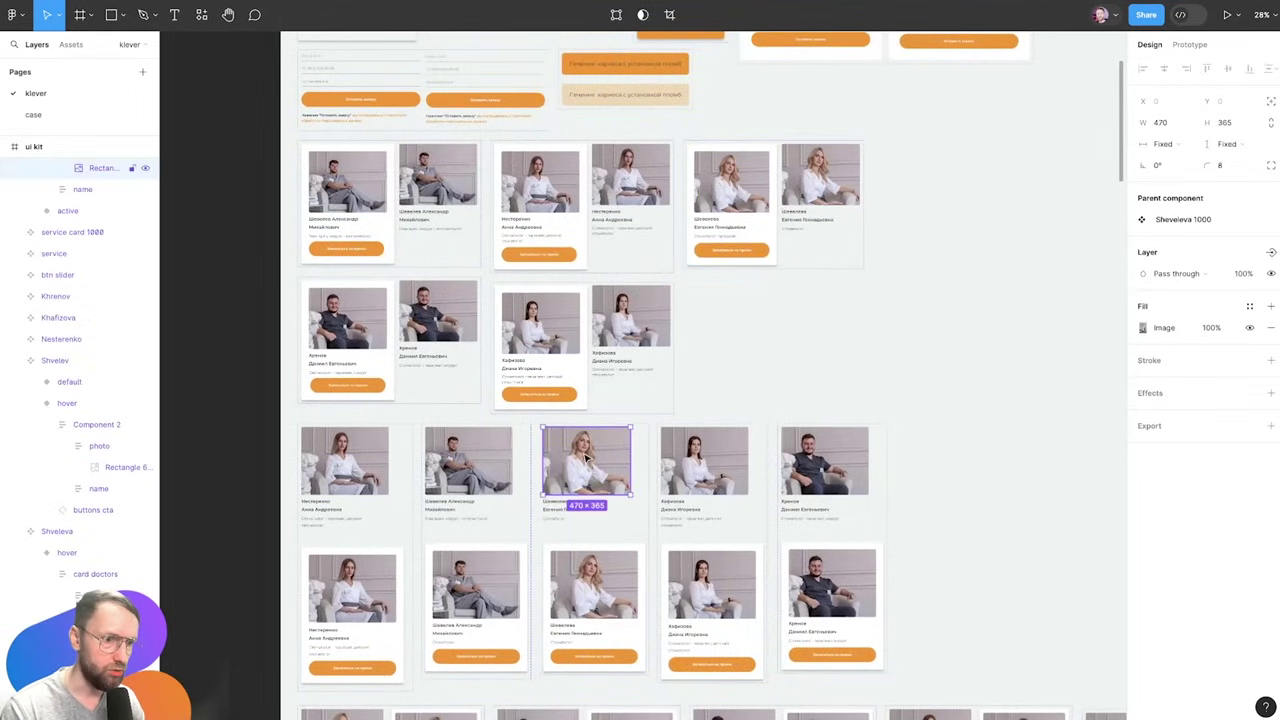
{"action": "left_click", "coordinate": [790, 344]}
{"action": "scroll", "coordinate": [700, 340], "scroll_direction": "right", "scroll_amount": 3}
{"action": "left_click", "coordinate": [376, 455]}
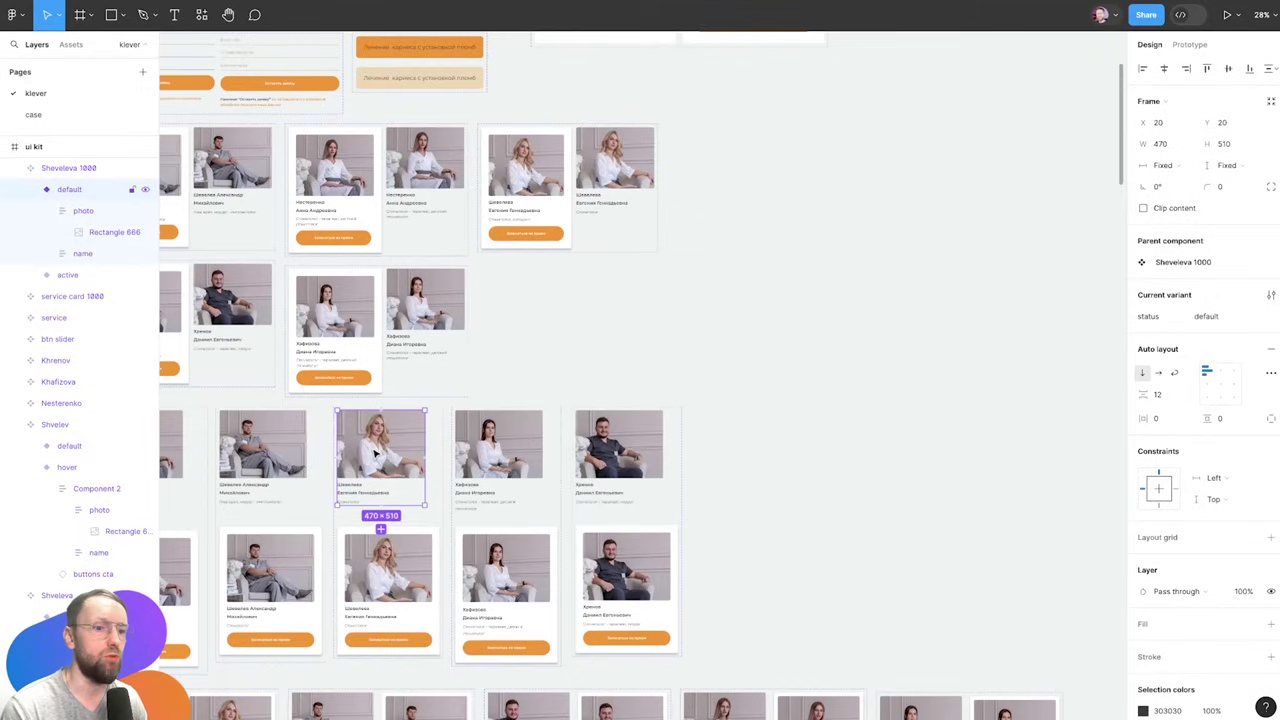
{"action": "mouse_move", "coordinate": [372, 462]}
{"action": "left_mouse_down"}
{"action": "mouse_move", "coordinate": [880, 255]}
{"action": "mouse_move", "coordinate": [775, 258]}
{"action": "left_mouse_up"}
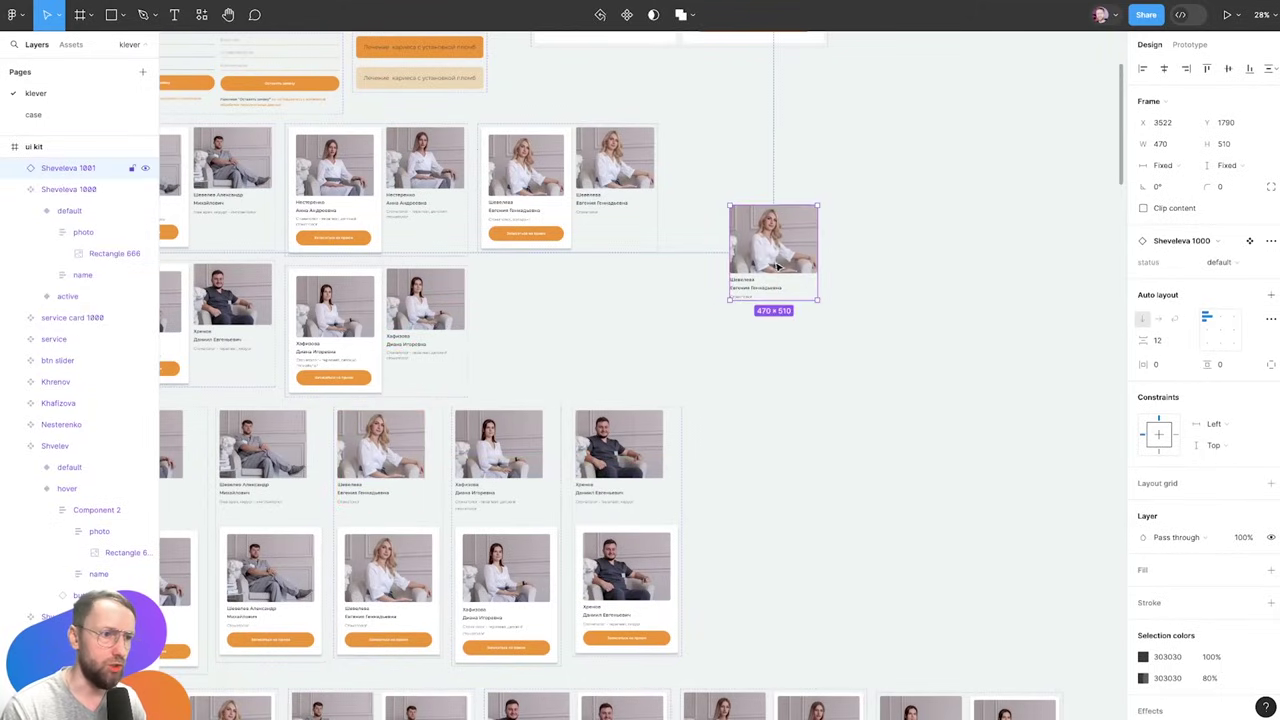
Narrow one card copy to 321 wide
{"action": "scroll", "coordinate": [900, 250], "scroll_direction": "up", "scroll_amount": 3}
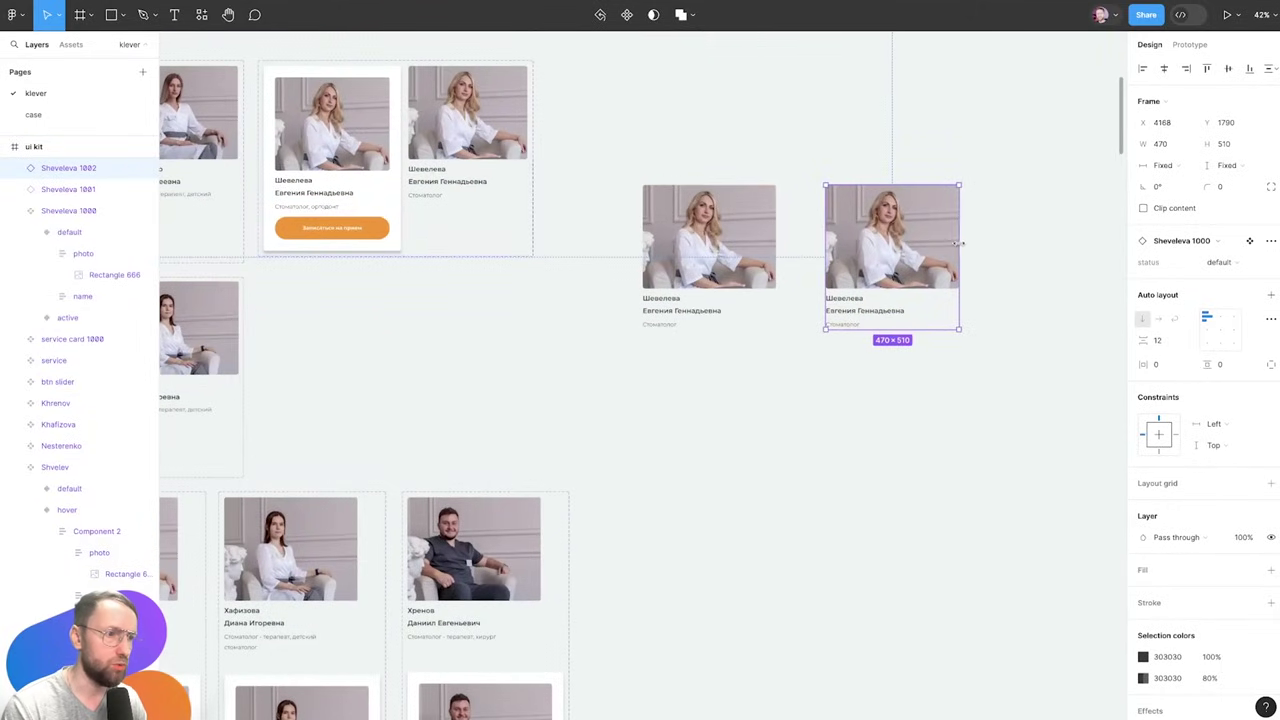
{"action": "left_click_drag", "start_coordinate": [960, 242], "coordinate": [916, 242]}
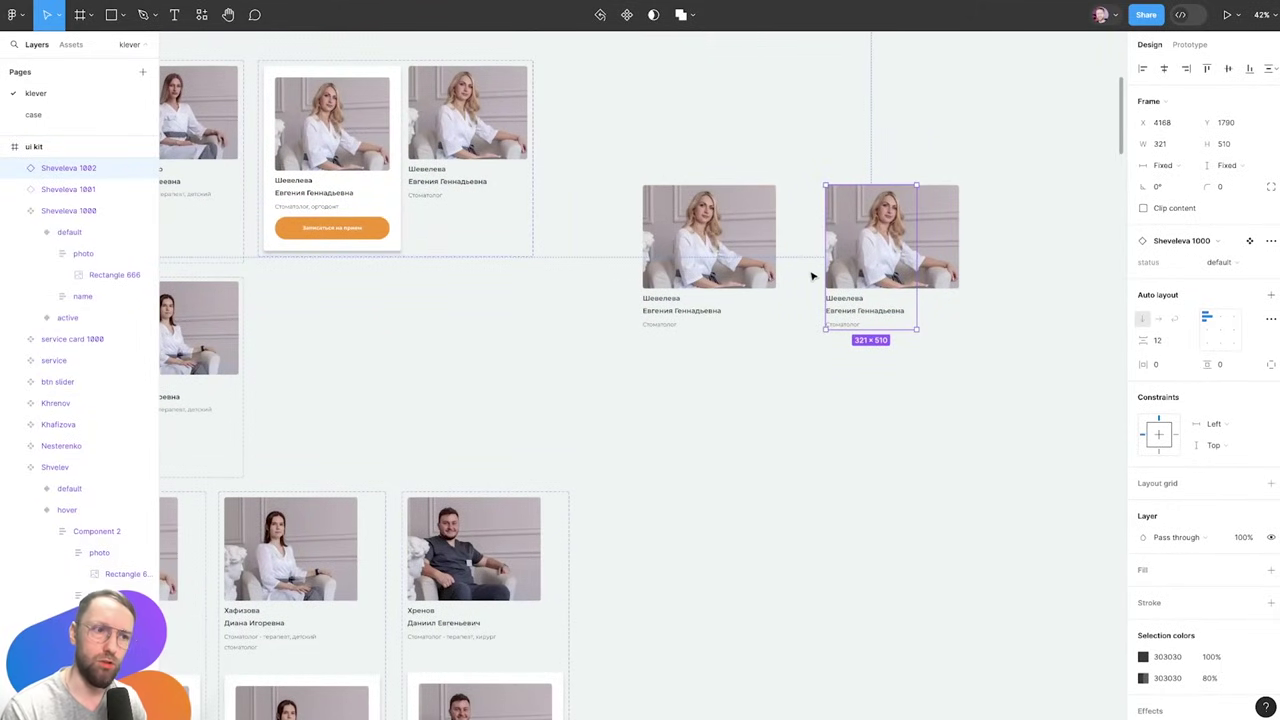
{"action": "scroll", "coordinate": [394, 451], "scroll_direction": "left", "scroll_amount": 5}
{"action": "scroll", "coordinate": [394, 451], "scroll_direction": "down", "scroll_amount": 1}
Set the card photo's width to Fill container and select its wrapping frame
{"action": "left_click", "coordinate": [445, 478], "text": "ctrl"}
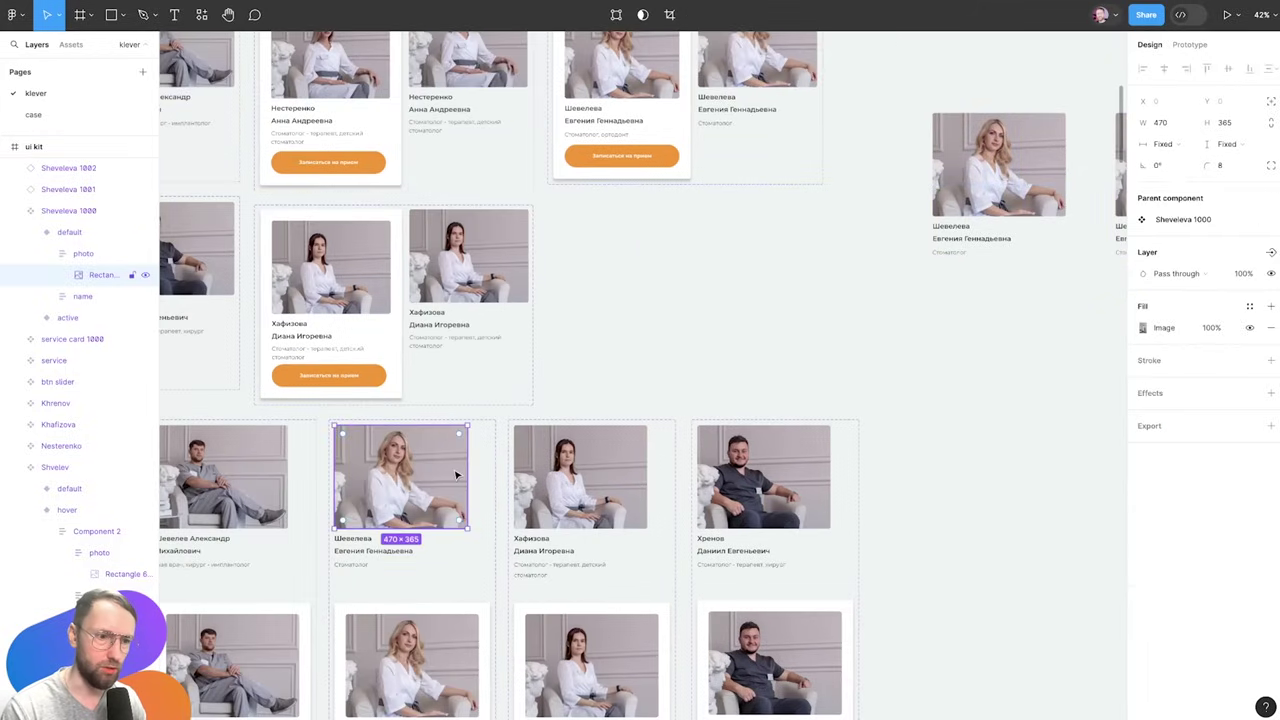
{"action": "left_click", "coordinate": [1180, 145]}
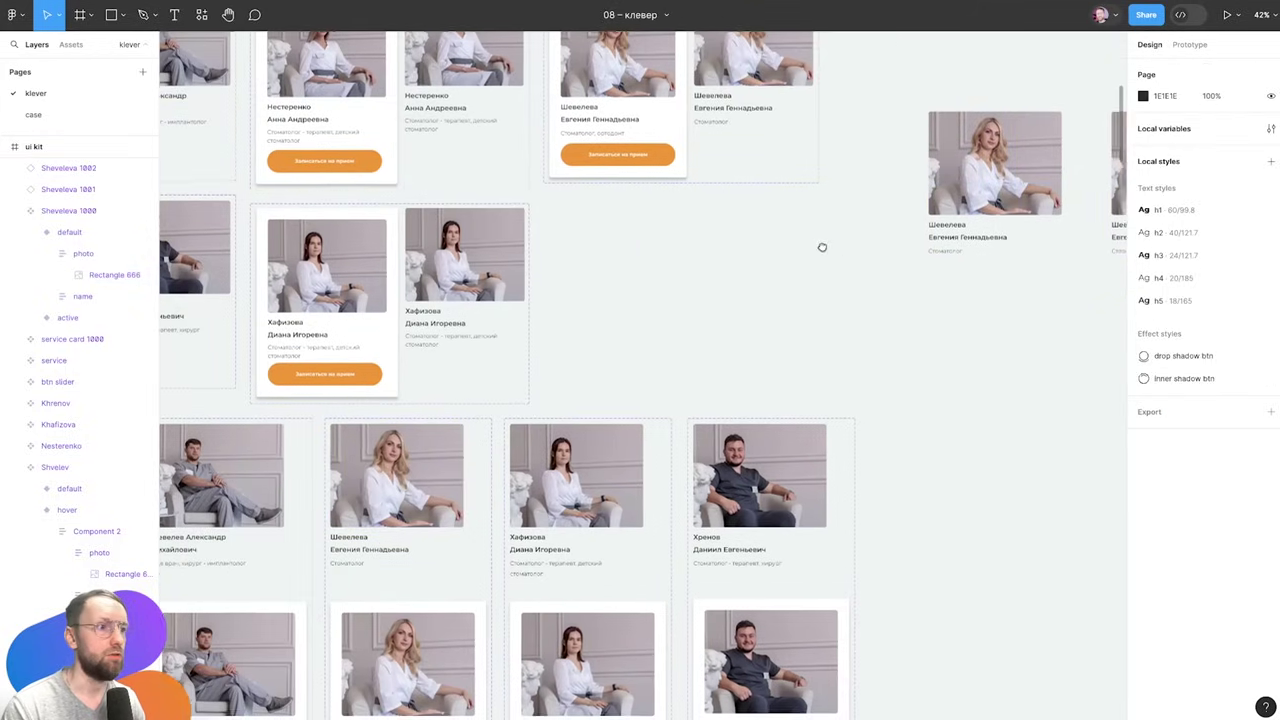
{"action": "scroll", "coordinate": [820, 246], "scroll_direction": "right", "scroll_amount": 5}
{"action": "left_click", "coordinate": [955, 205]}
{"action": "left_click", "coordinate": [114, 339]}
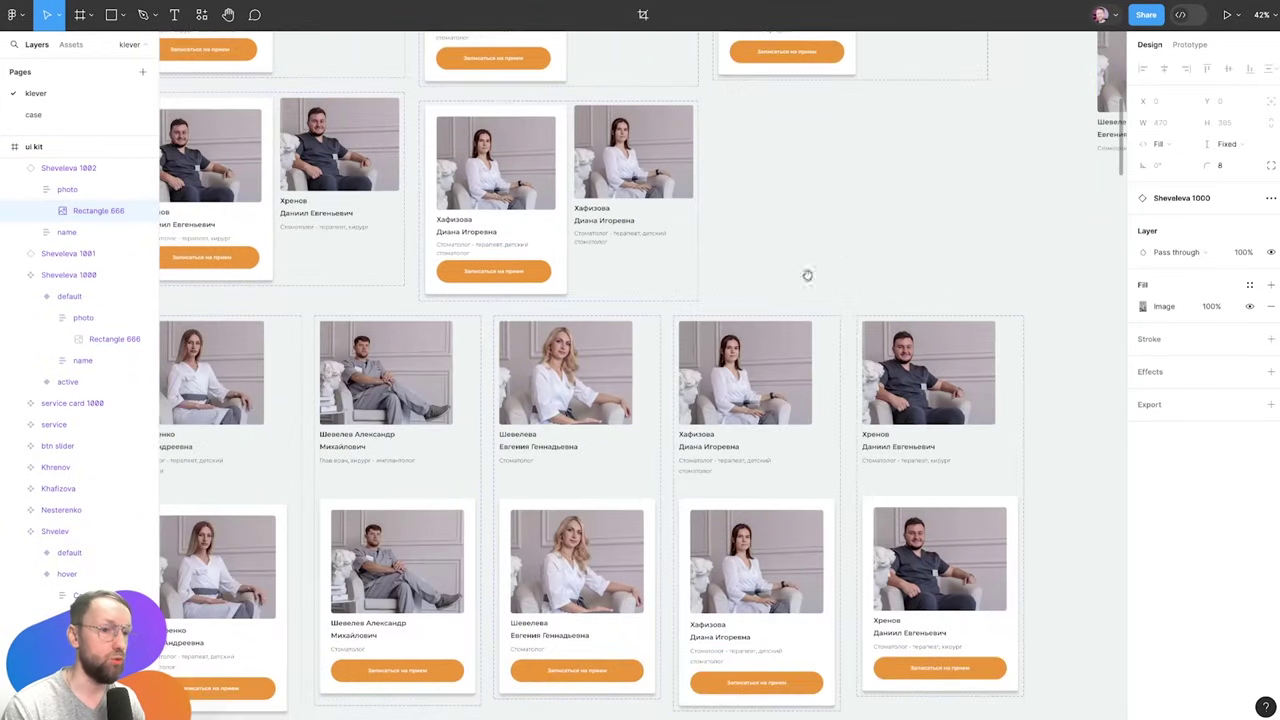
{"action": "left_click", "coordinate": [88, 321]}
{"action": "scroll", "coordinate": [195, 320], "scroll_direction": "up", "scroll_amount": 2}
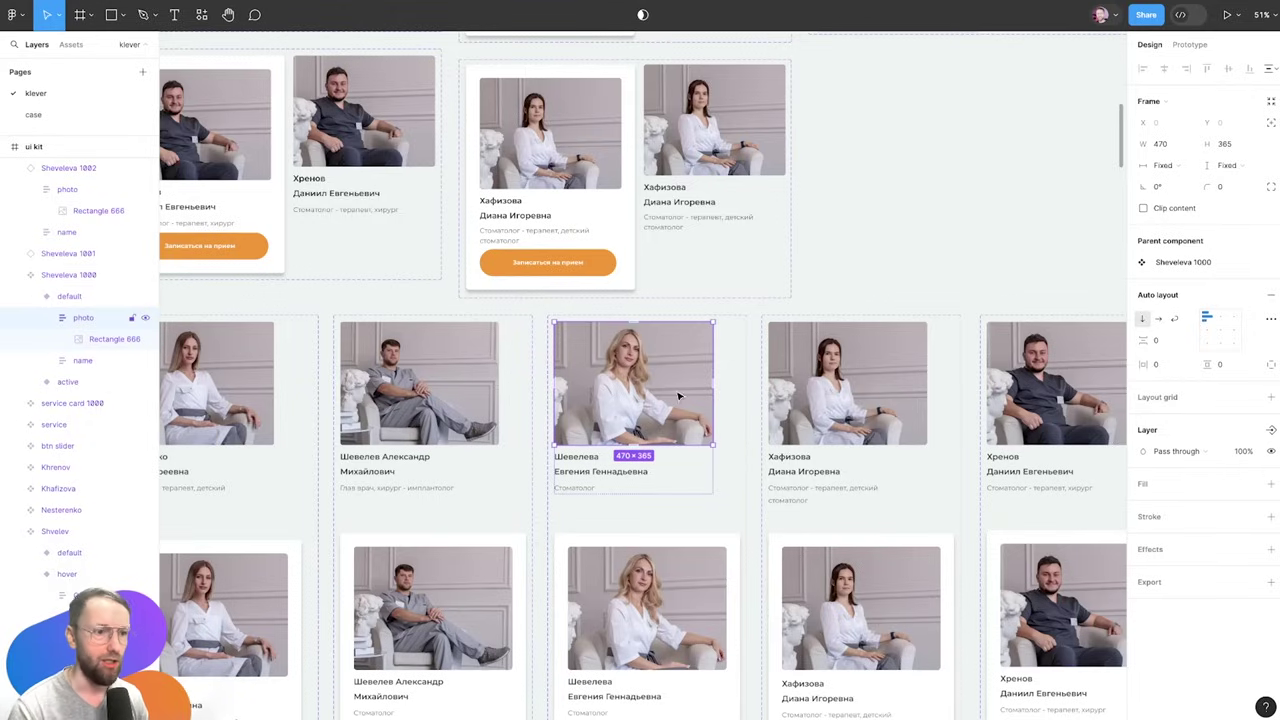
Sketch pencil marks around the doctor's name and photo edge, then undo them
{"action": "left_click", "coordinate": [586, 471]}
{"action": "key", "text": "shift+p"}
{"action": "left_click_drag", "start_coordinate": [634, 457], "coordinate": [610, 486]}
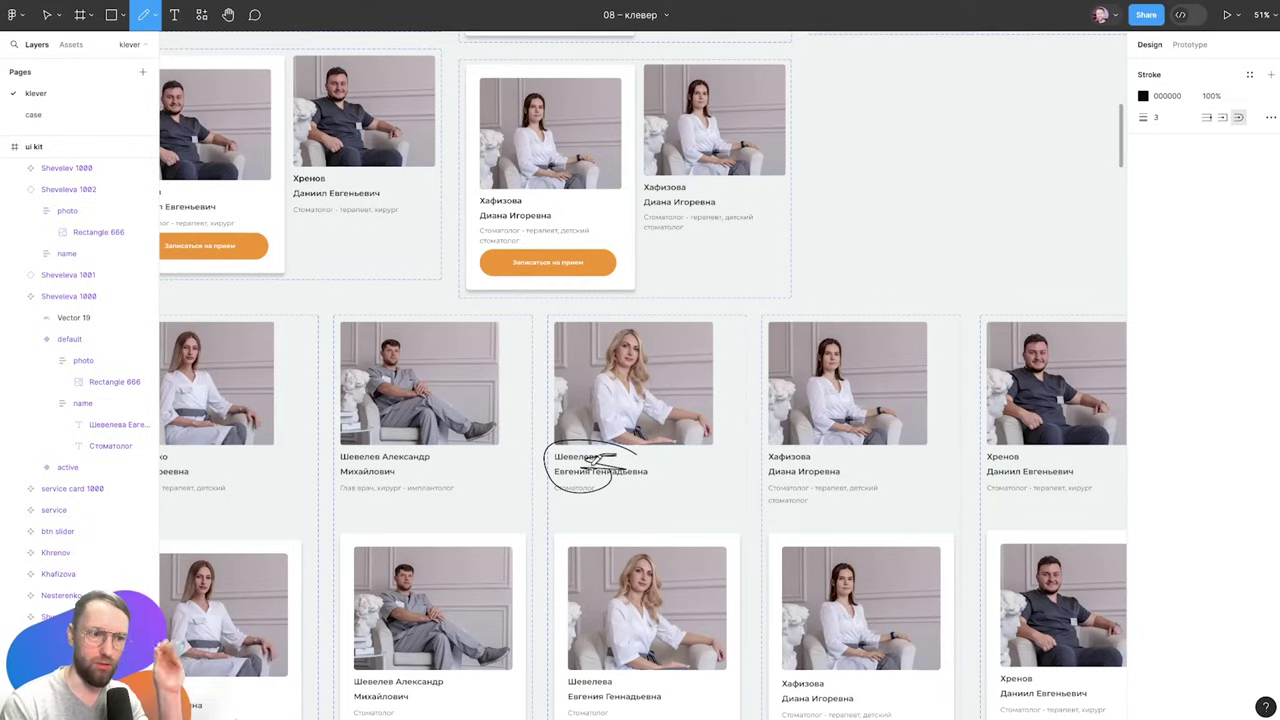
{"action": "left_click_drag", "start_coordinate": [640, 466], "coordinate": [586, 513]}
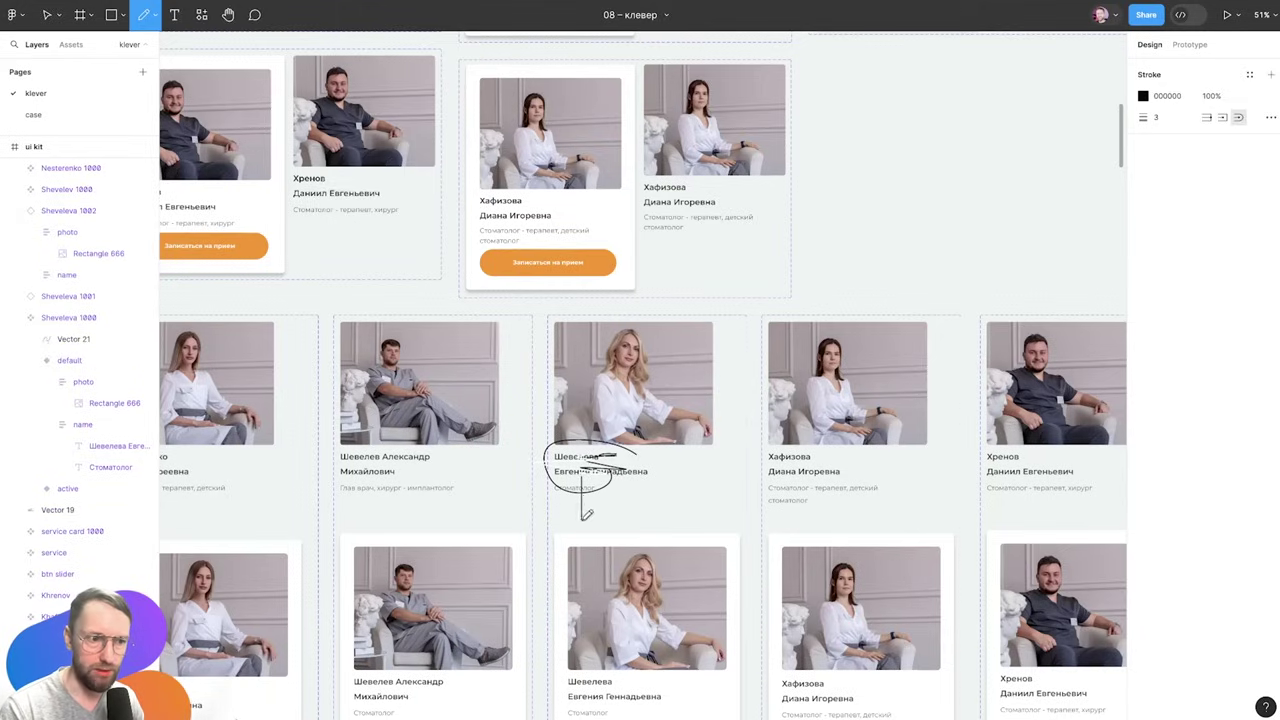
{"action": "key", "text": "ctrl+z"}
{"action": "key", "text": "ctrl+z"}
{"action": "left_click", "coordinate": [640, 350]}
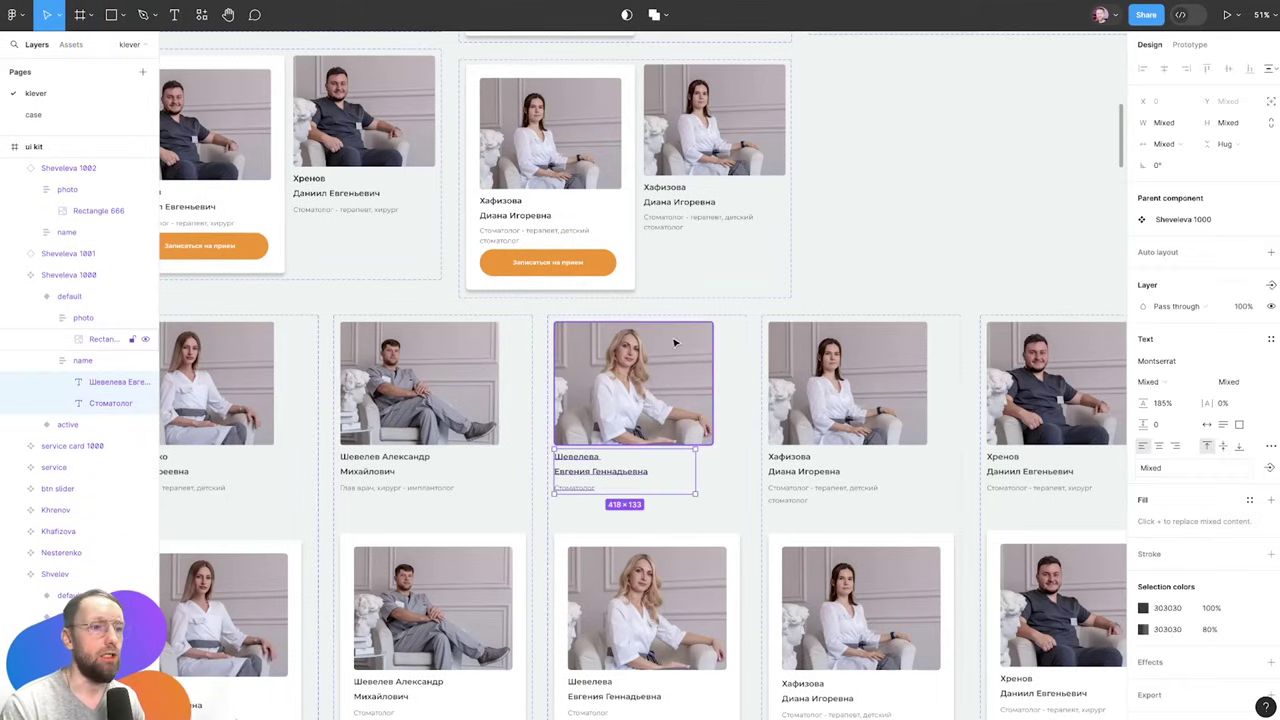
{"action": "scroll", "coordinate": [708, 358], "scroll_direction": "up", "scroll_amount": 2}
{"action": "scroll", "coordinate": [708, 358], "scroll_direction": "up", "scroll_amount": 3}
{"action": "key", "text": "shift+p"}
{"action": "left_click_drag", "start_coordinate": [706, 306], "coordinate": [698, 446]}
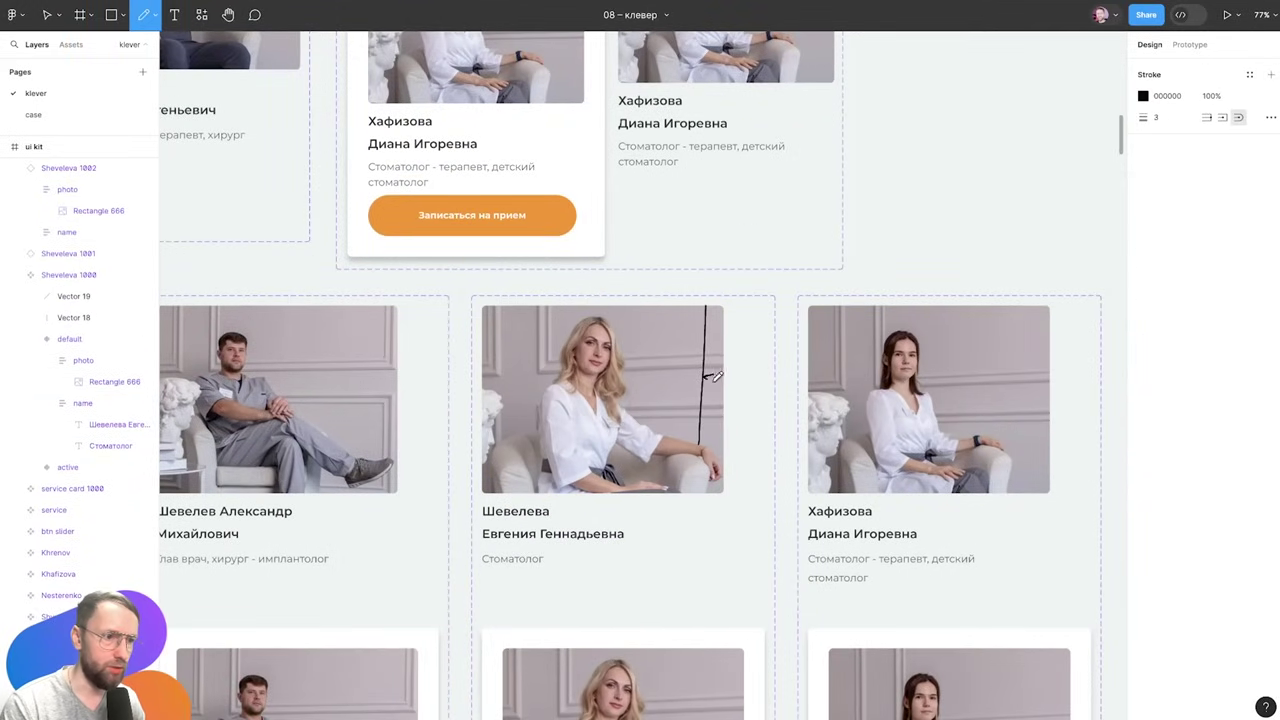
{"action": "key", "text": "ctrl+z"}
{"action": "key", "text": "ctrl+z"}
{"action": "key", "text": "v"}
Ungroup the photo's wrapper frame and widen a card copy to 657 × 510 to test stretching
{"action": "left_click", "coordinate": [543, 322]}
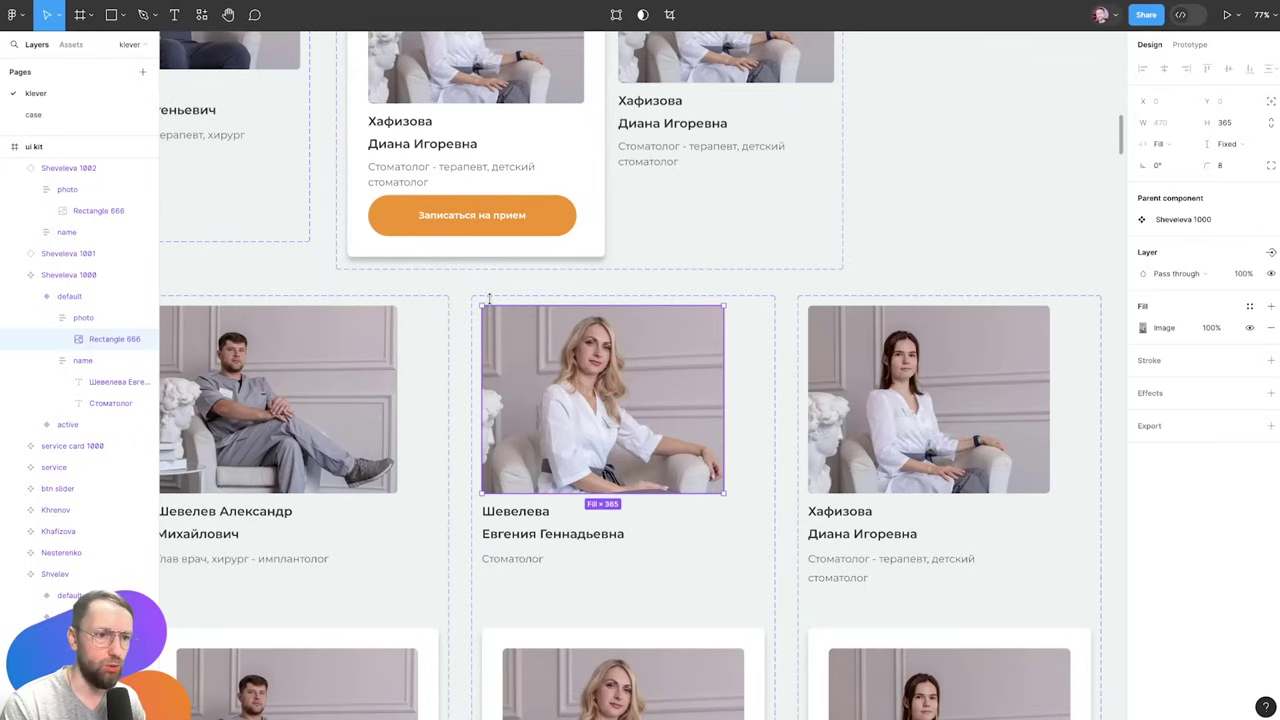
{"action": "left_click", "coordinate": [83, 317]}
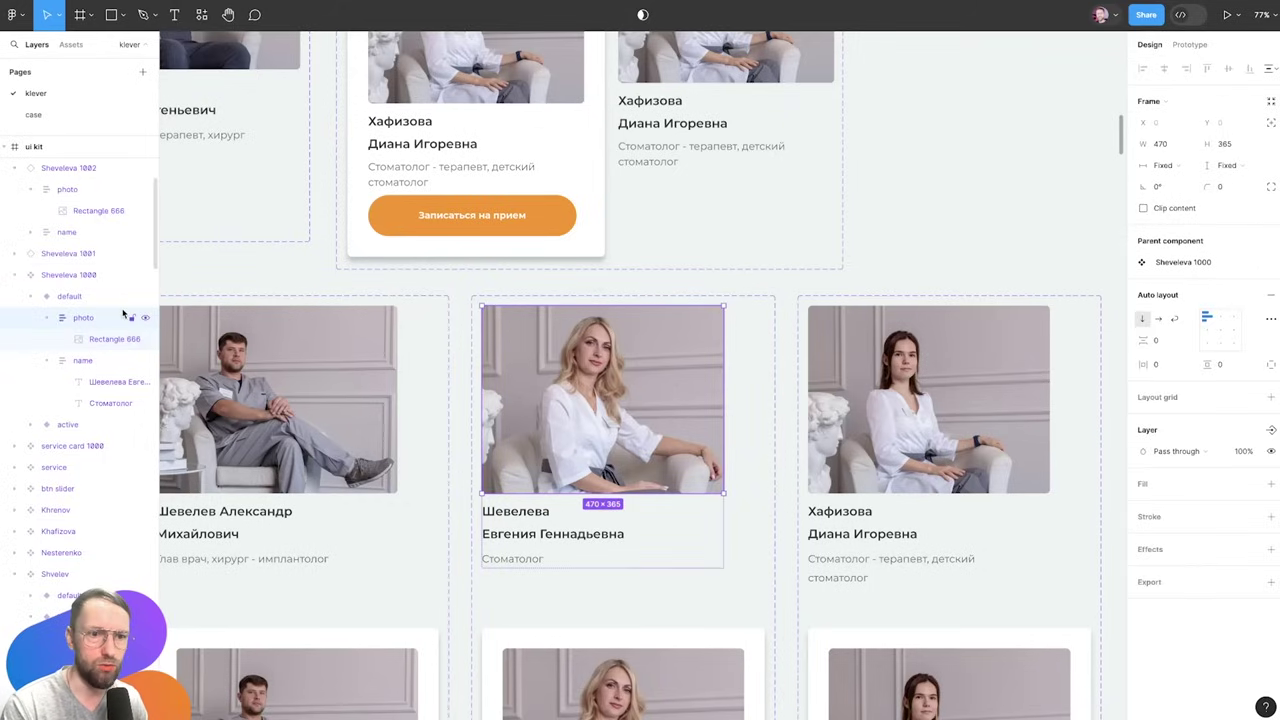
{"action": "mouse_move", "coordinate": [114, 339]}
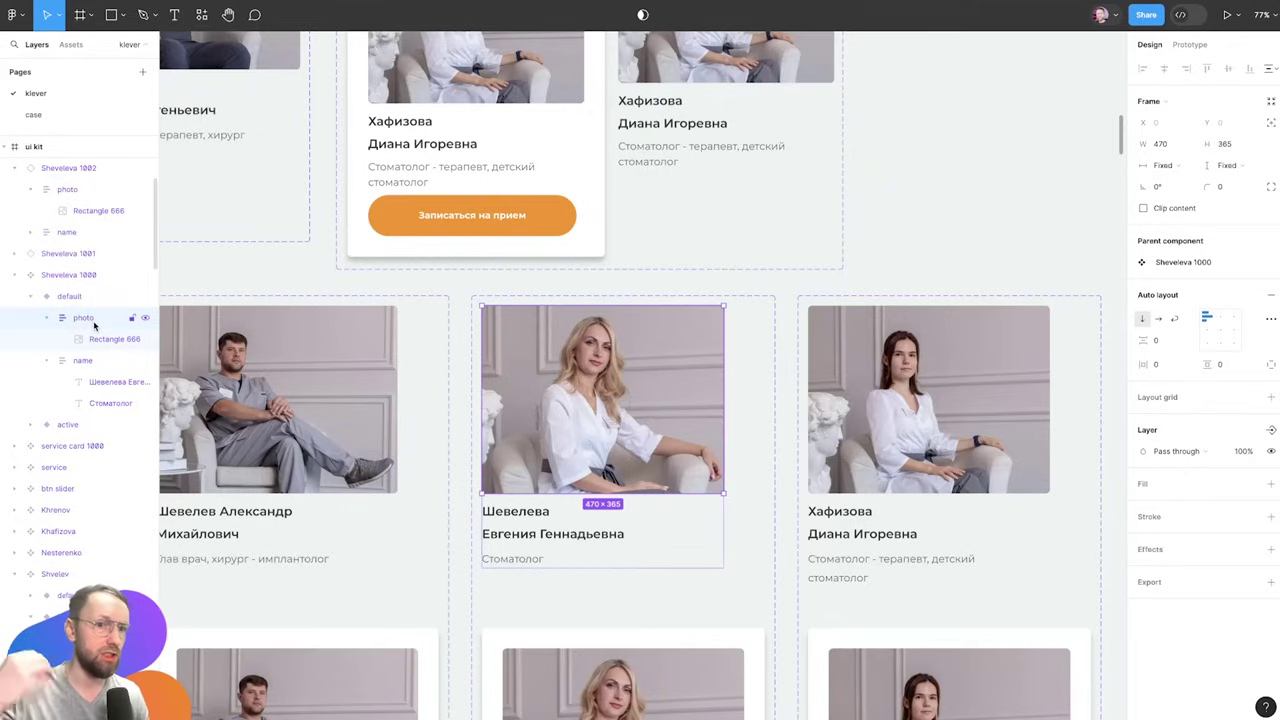
{"action": "key", "text": "ctrl+shift+g"}
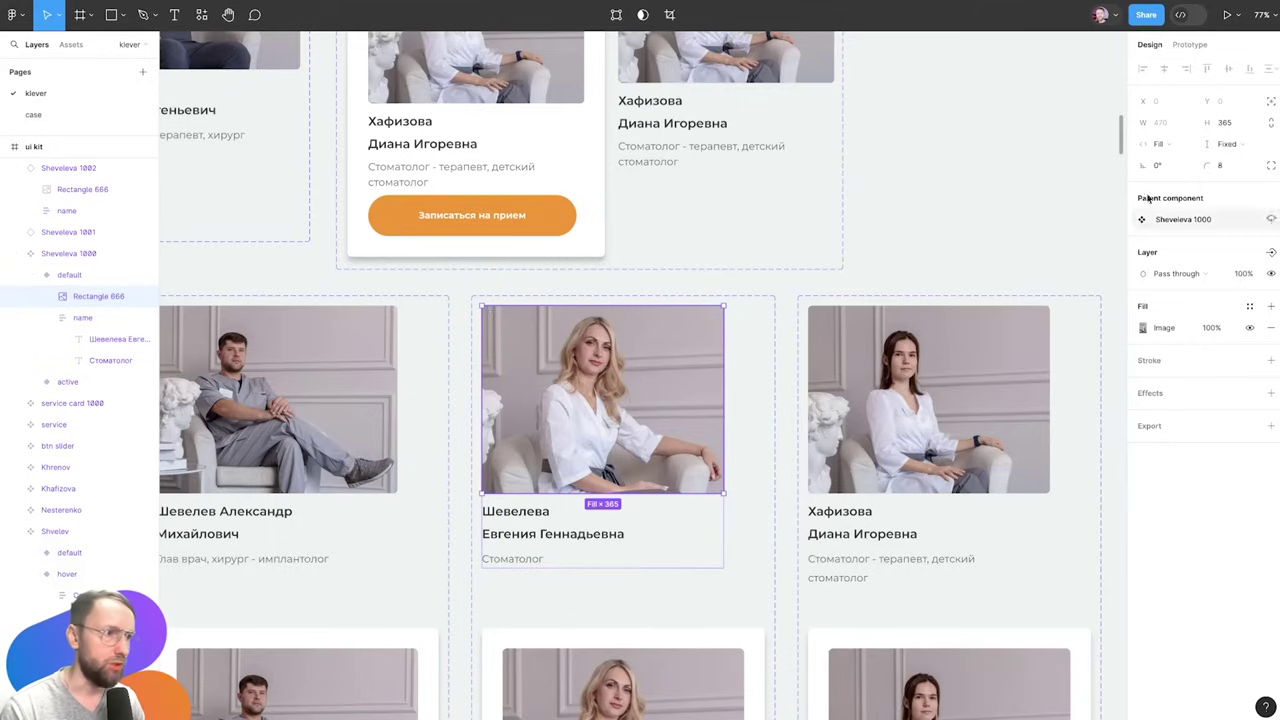
{"action": "left_click", "coordinate": [1158, 143]}
{"action": "scroll", "coordinate": [827, 231], "scroll_direction": "down", "scroll_amount": 5, "text": "ctrl"}
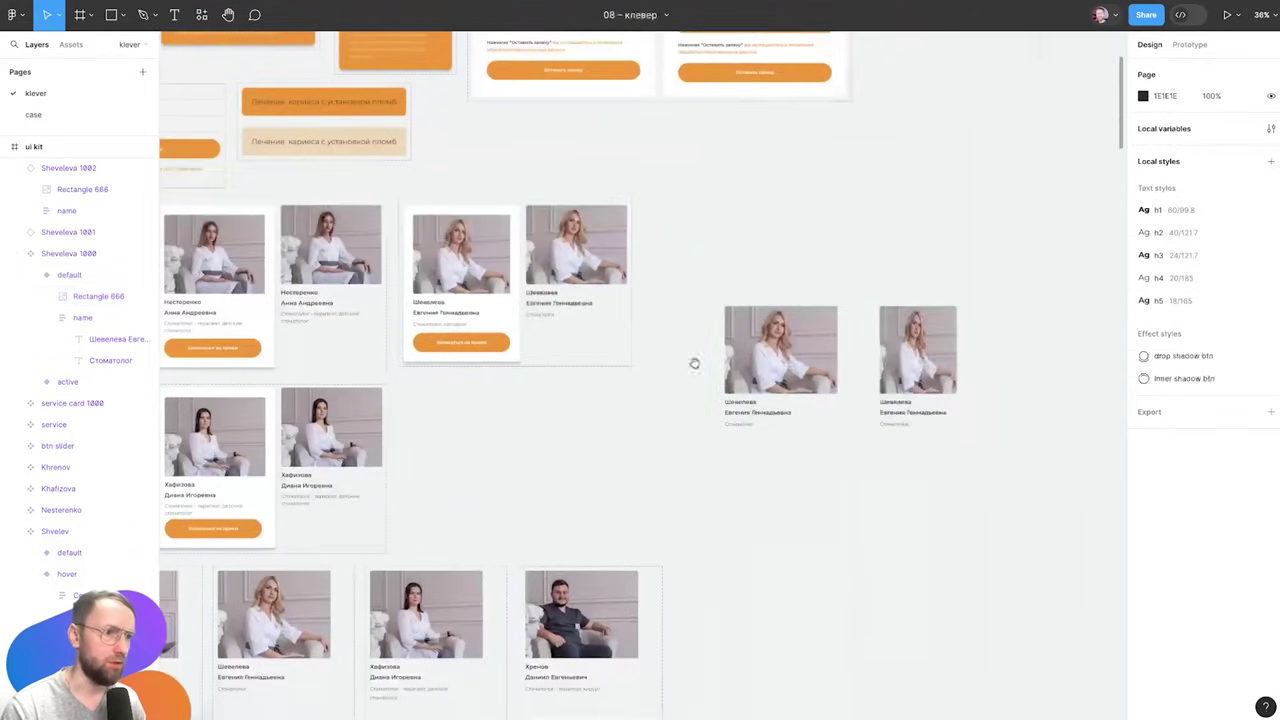
{"action": "left_click", "coordinate": [915, 365]}
{"action": "left_click_drag", "start_coordinate": [957, 365], "coordinate": [1065, 368]}
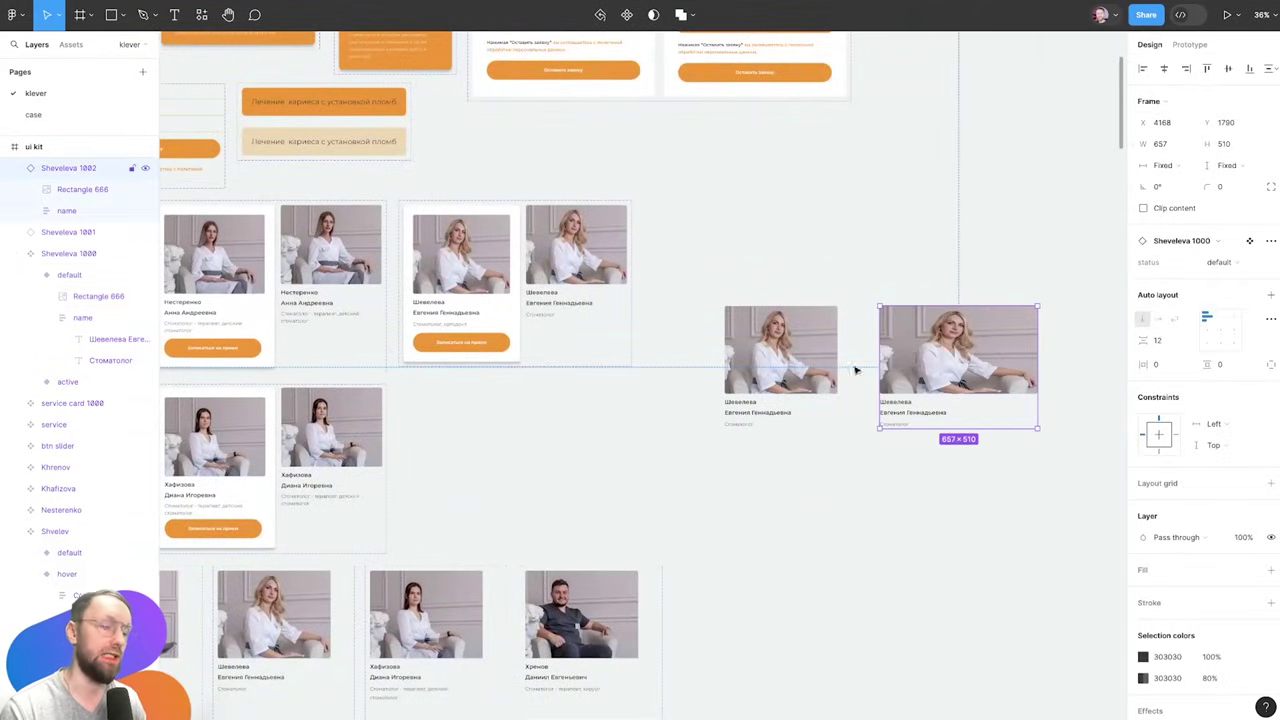
Inspect the doctor photo's image fill and crop settings, then exit crop mode
{"action": "scroll", "coordinate": [851, 366], "scroll_direction": "down", "scroll_amount": 3}
{"action": "scroll", "coordinate": [851, 366], "scroll_direction": "left", "scroll_amount": 3}
{"action": "left_click", "coordinate": [510, 395]}
{"action": "left_click", "coordinate": [1144, 328]}
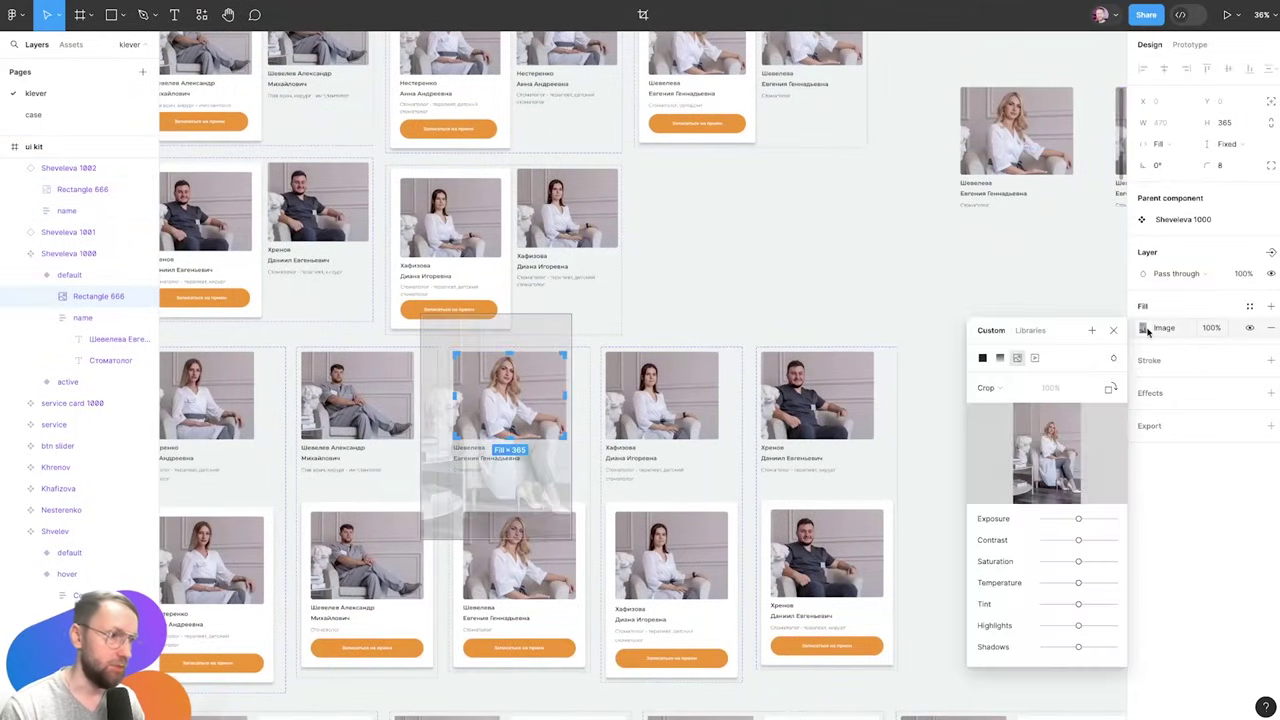
{"action": "scroll", "coordinate": [540, 425], "scroll_direction": "up", "scroll_amount": 3}
{"action": "scroll", "coordinate": [521, 417], "scroll_direction": "up", "scroll_amount": 2}
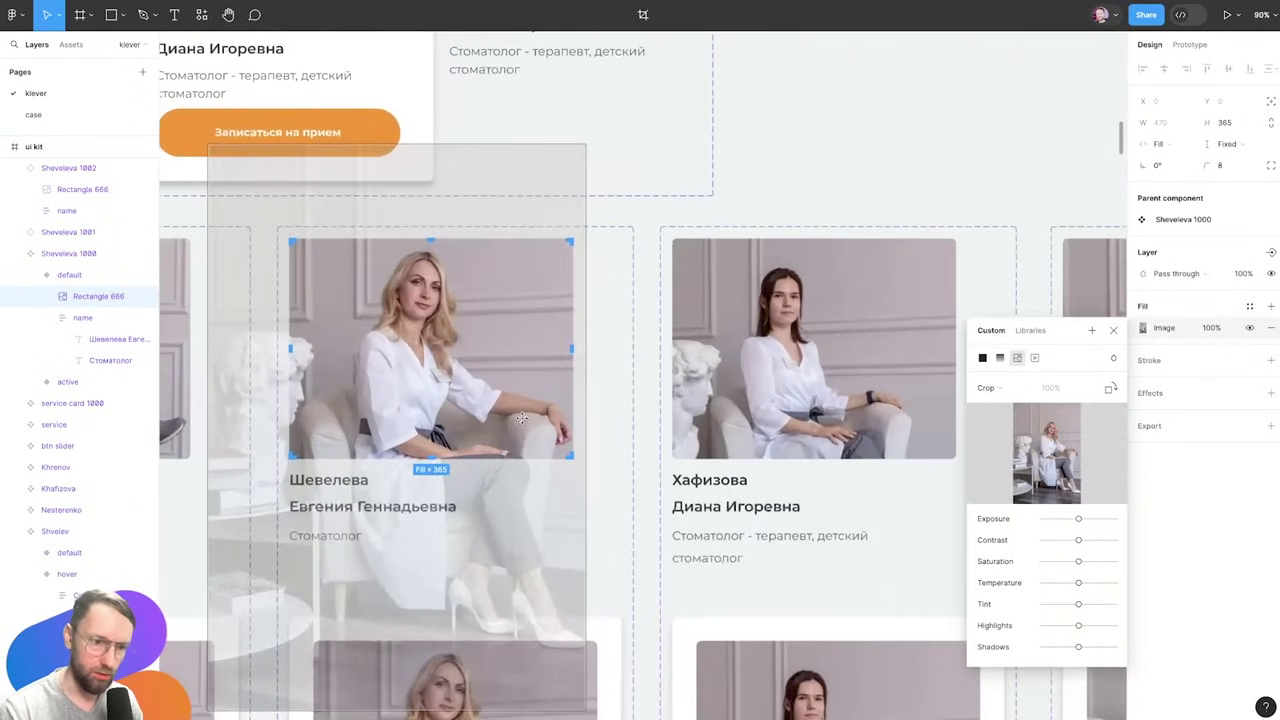
{"action": "left_click_drag", "start_coordinate": [488, 432], "coordinate": [525, 407]}
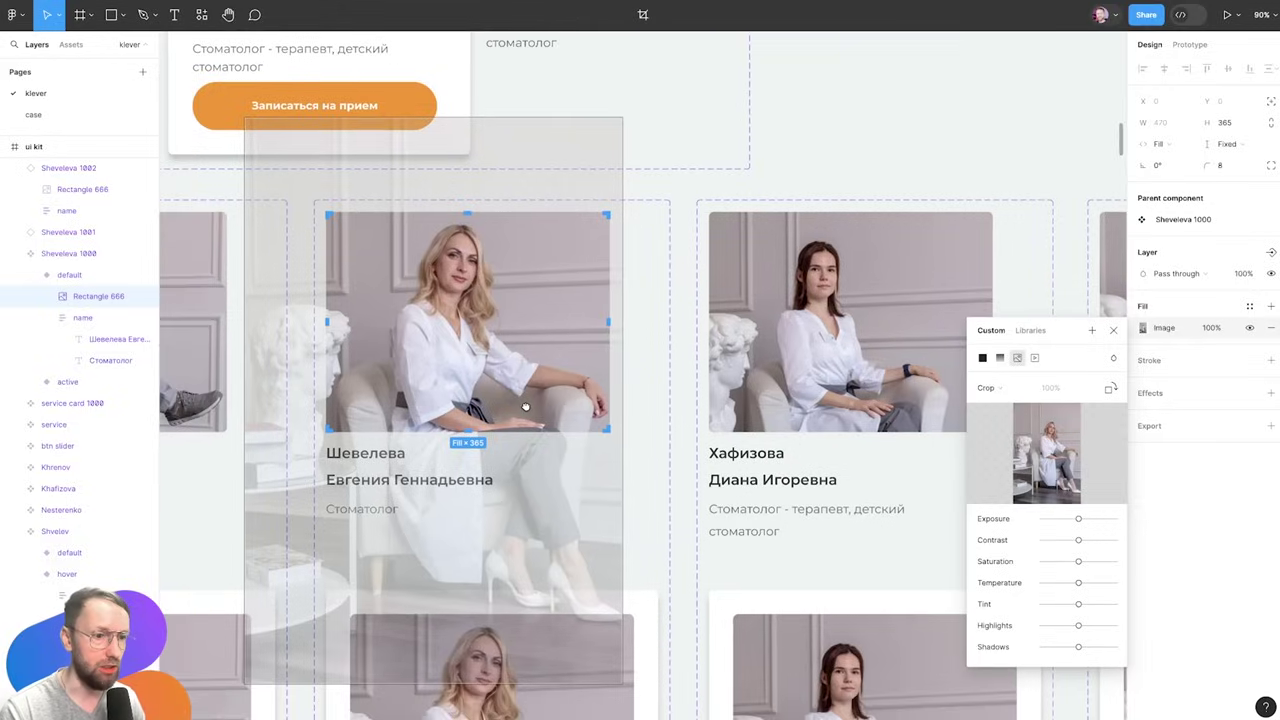
{"action": "key", "text": "Escape"}
Reselect the doctor's photo and copy the Sheveleva card as a PNG image
{"action": "left_click", "coordinate": [848, 106]}
{"action": "left_click", "coordinate": [532, 296]}
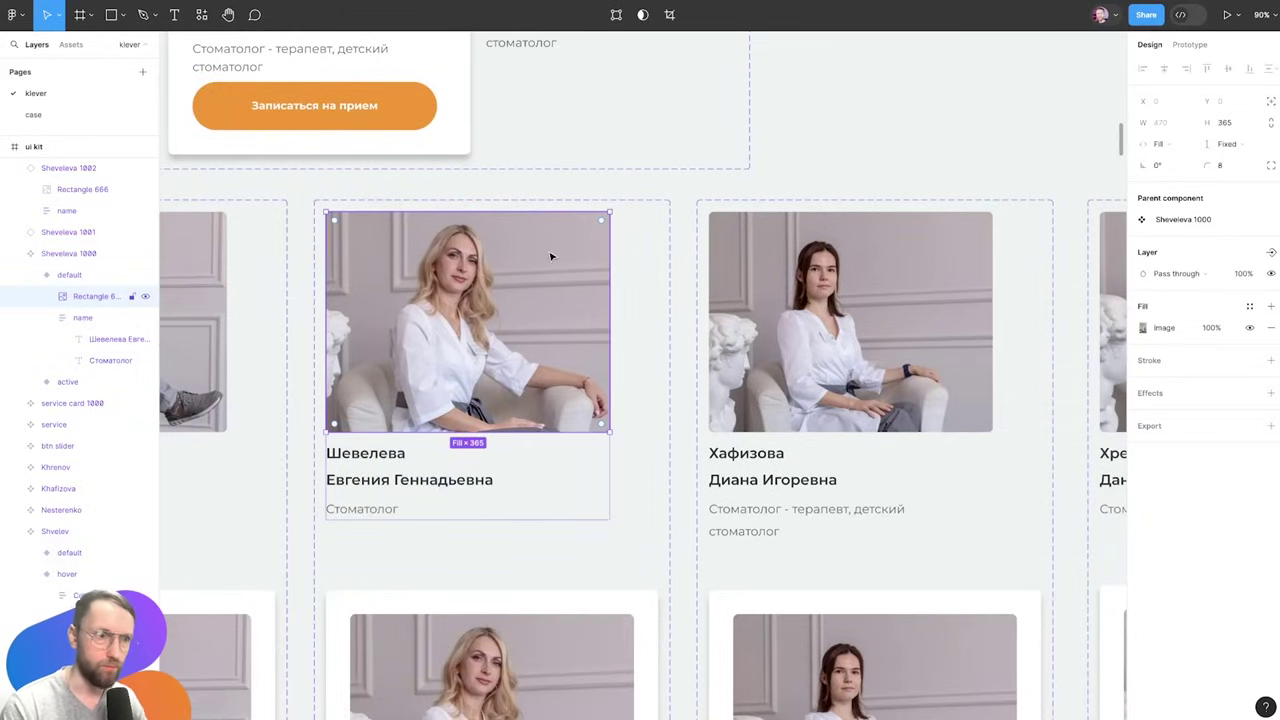
{"action": "scroll", "coordinate": [552, 255], "scroll_direction": "down", "scroll_amount": 1}
{"action": "scroll", "coordinate": [578, 246], "scroll_direction": "down", "scroll_amount": 3}
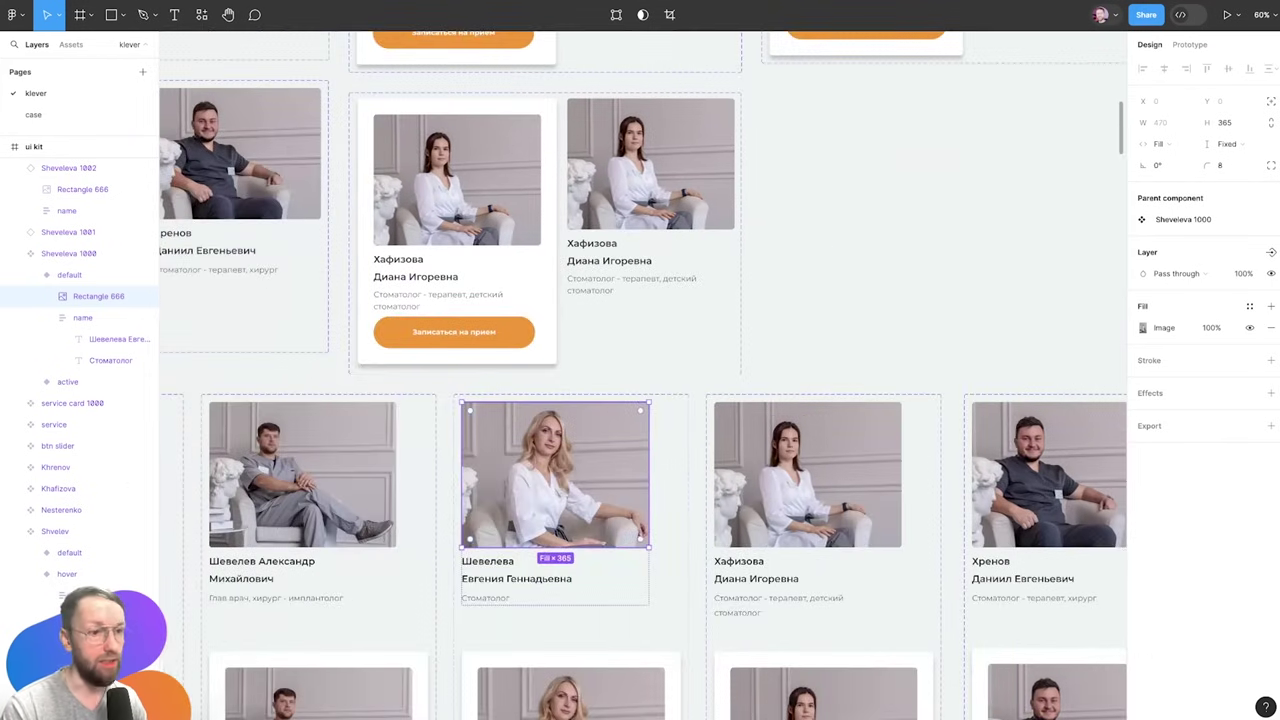
{"action": "scroll", "coordinate": [650, 470], "scroll_direction": "down", "scroll_amount": 2}
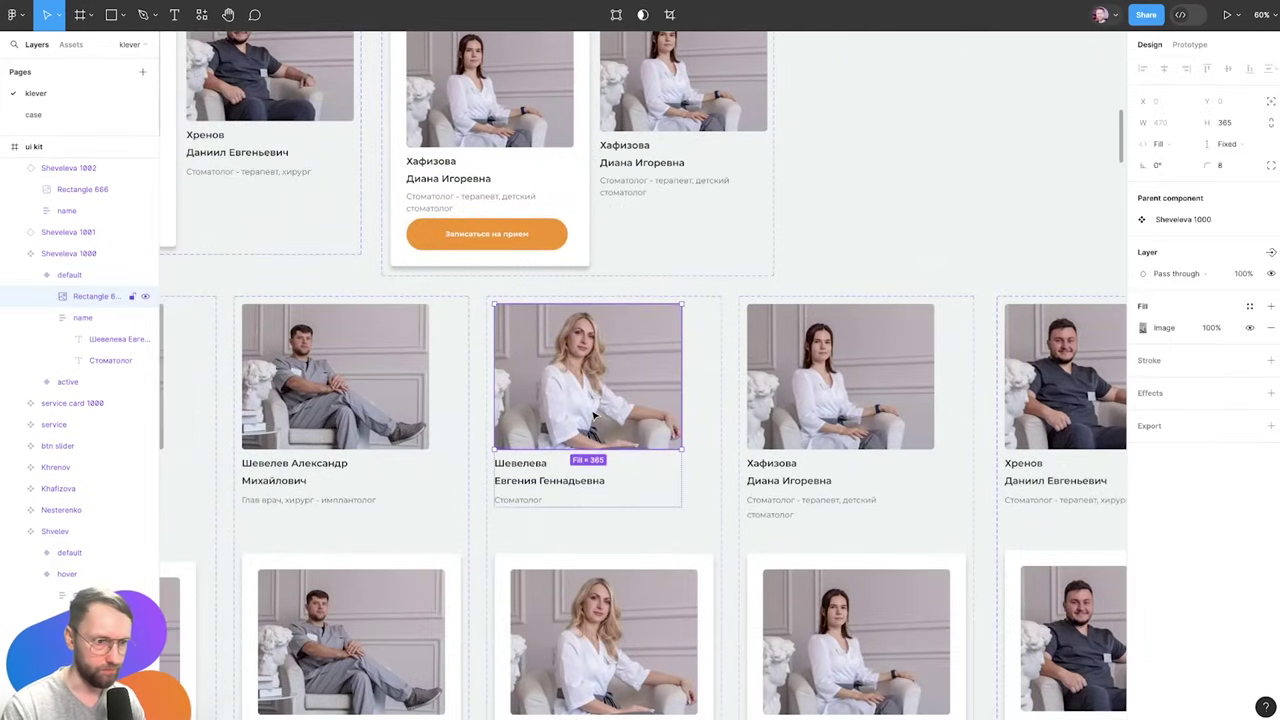
{"action": "key", "text": "ctrl+shift+c"}
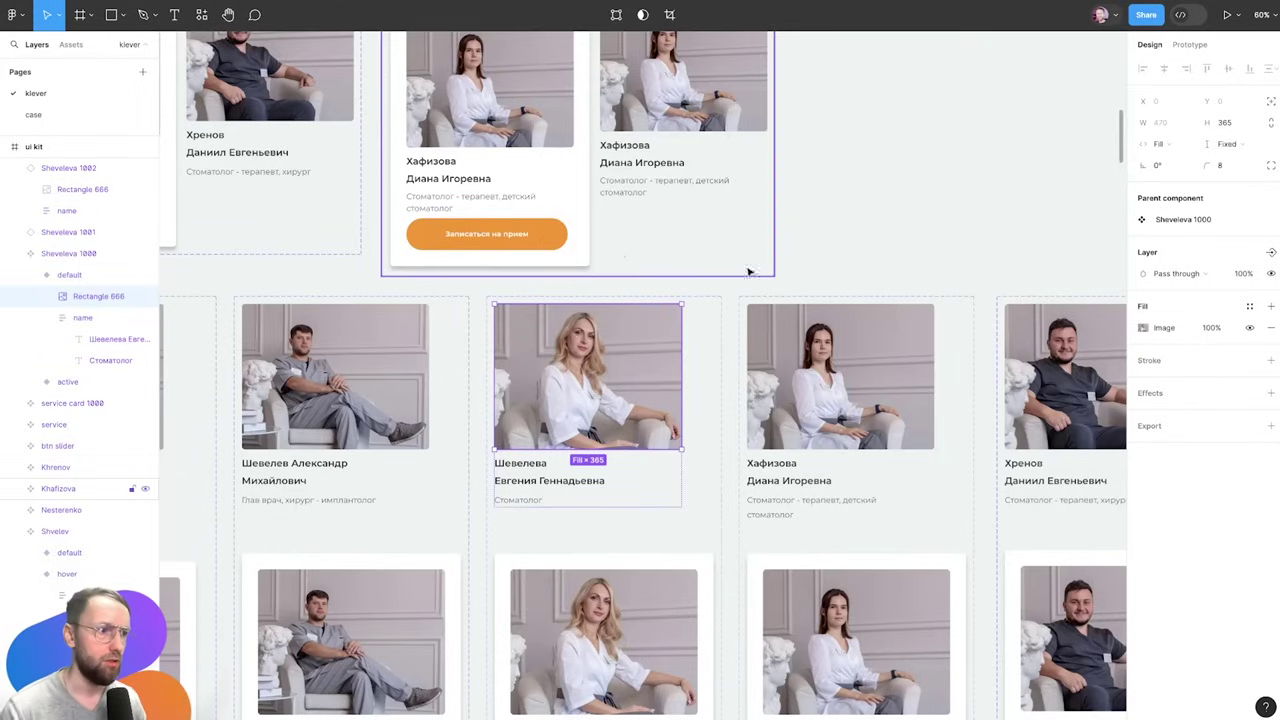
Check the photo fill, then drag the right Sheveleva copy's edge inward to narrow it
{"action": "left_click", "coordinate": [1143, 327]}
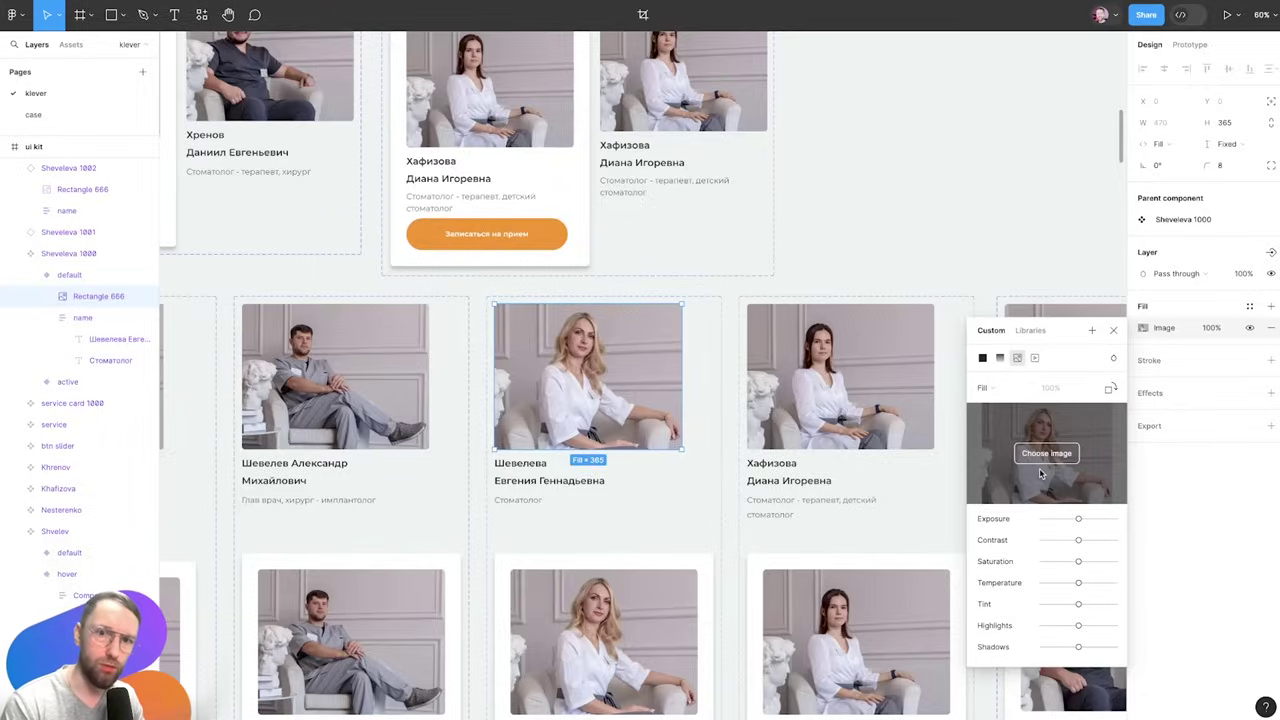
{"action": "left_click", "coordinate": [892, 137]}
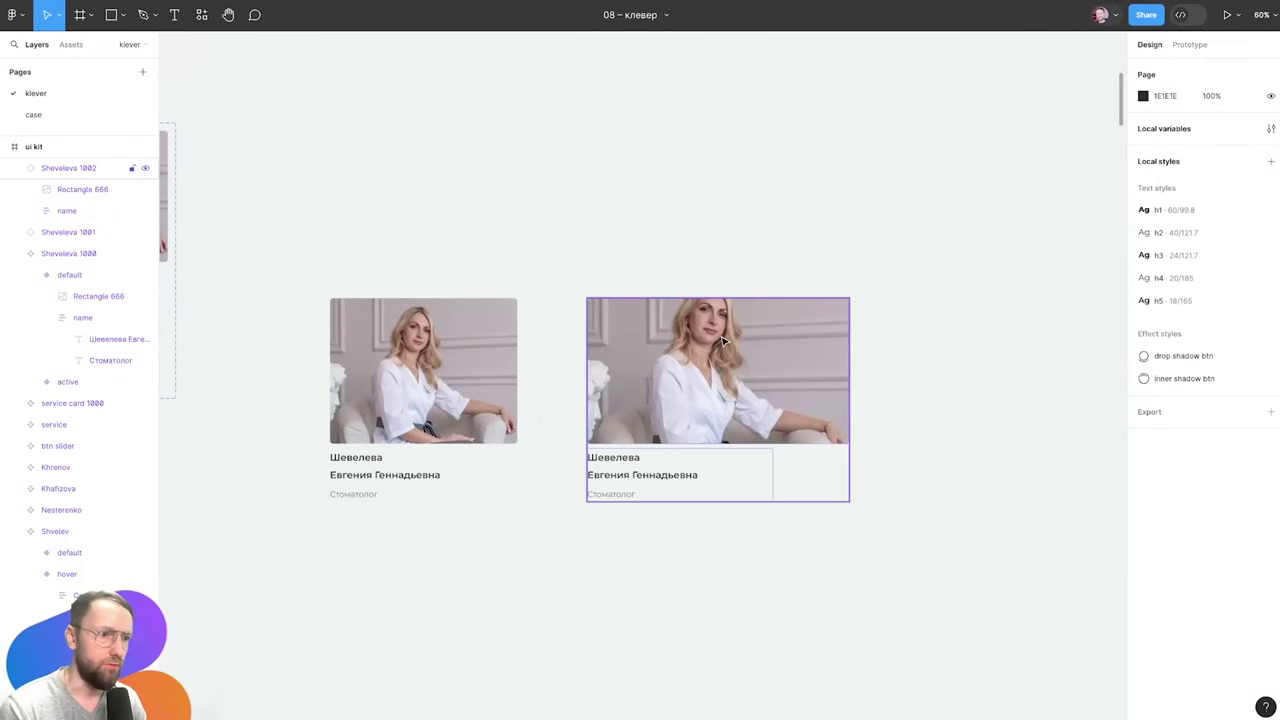
{"action": "left_click", "coordinate": [835, 345]}
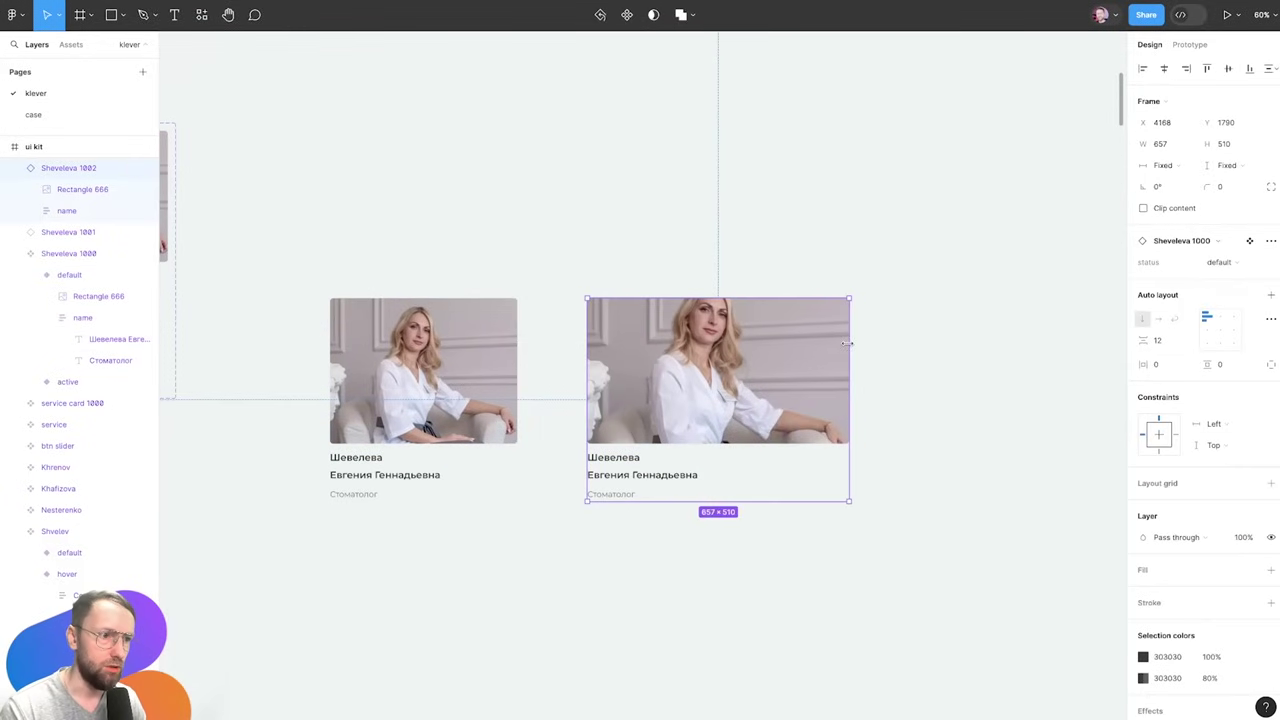
{"action": "mouse_move", "coordinate": [849, 344]}
{"action": "left_mouse_down"}
{"action": "mouse_move", "coordinate": [766, 338]}
{"action": "mouse_move", "coordinate": [769, 323]}
{"action": "left_mouse_up"}
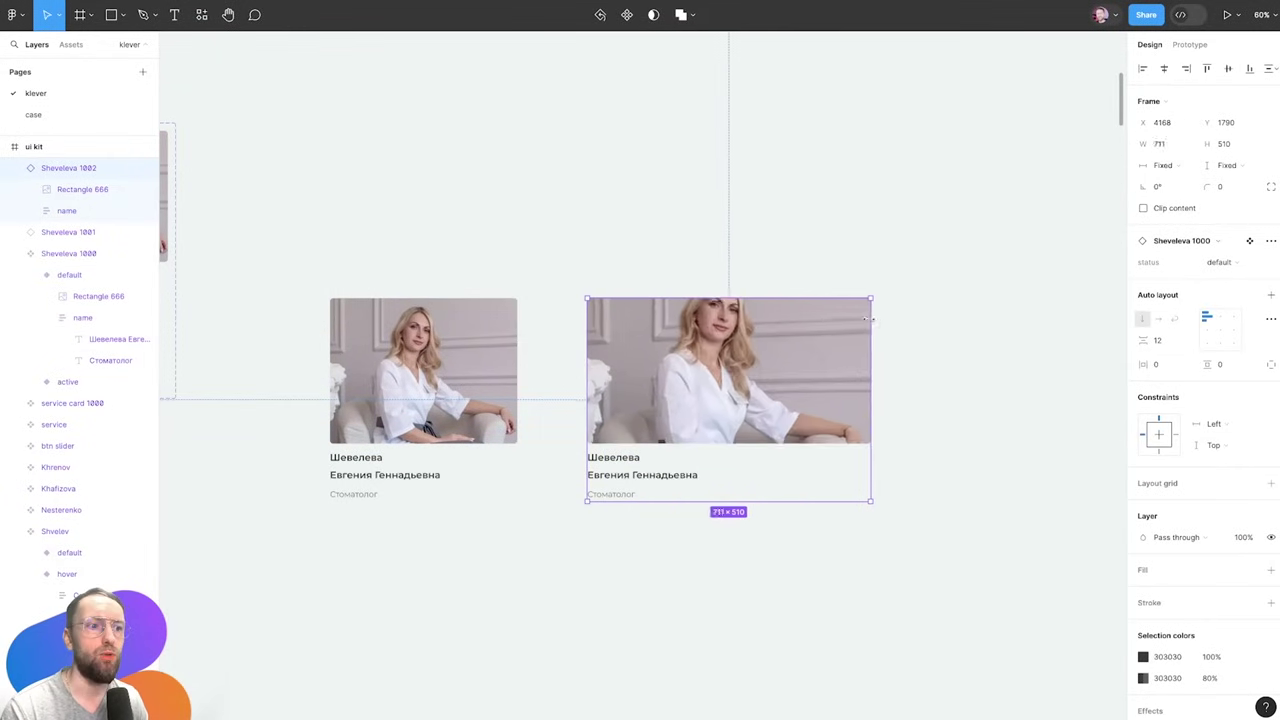
Settle the right card at 478 px and select the left and nested Sheveleva cards
{"action": "left_click_drag", "start_coordinate": [769, 323], "coordinate": [777, 323]}
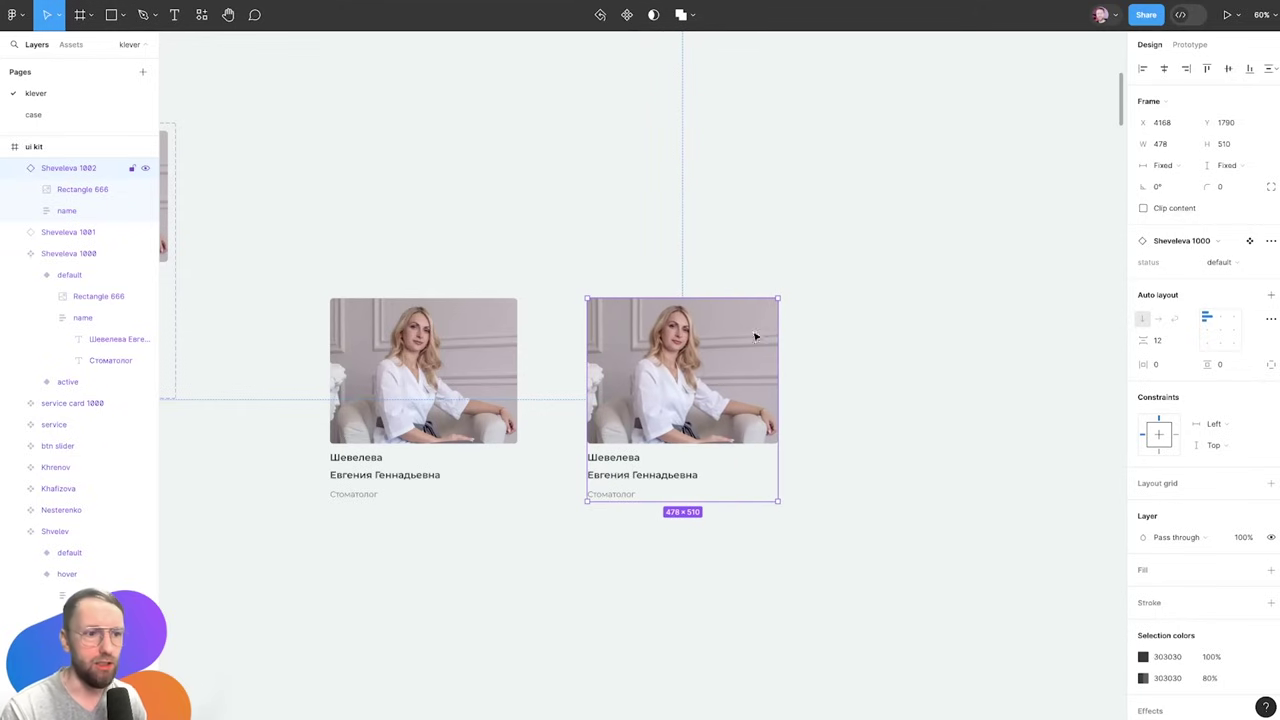
{"action": "left_click_drag", "start_coordinate": [402, 488], "coordinate": [547, 399]}
{"action": "left_click", "coordinate": [547, 399]}
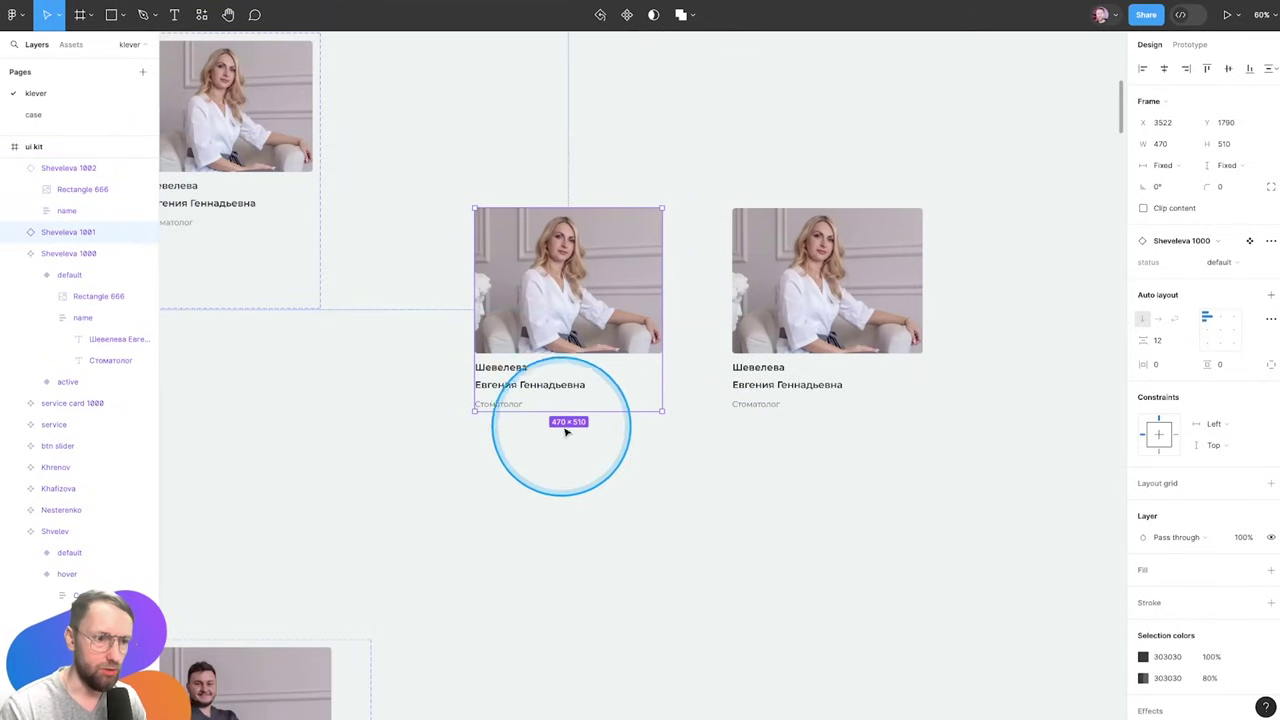
{"action": "scroll", "coordinate": [400, 477], "scroll_direction": "right", "scroll_amount": 6}
{"action": "left_click", "coordinate": [858, 167]}
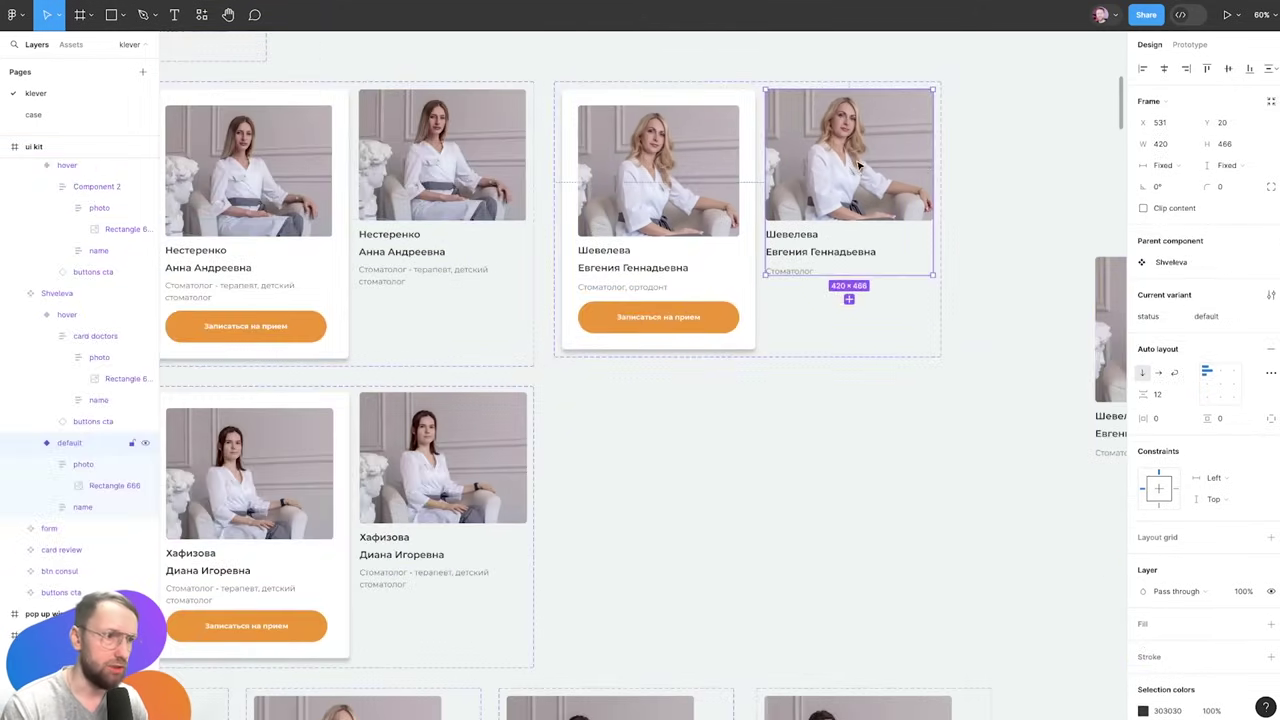
Shrink the right Sheveleva card further to 399 × 510 and deselect it
{"action": "scroll", "coordinate": [949, 468], "scroll_direction": "right", "scroll_amount": 5}
{"action": "left_click", "coordinate": [955, 333]}
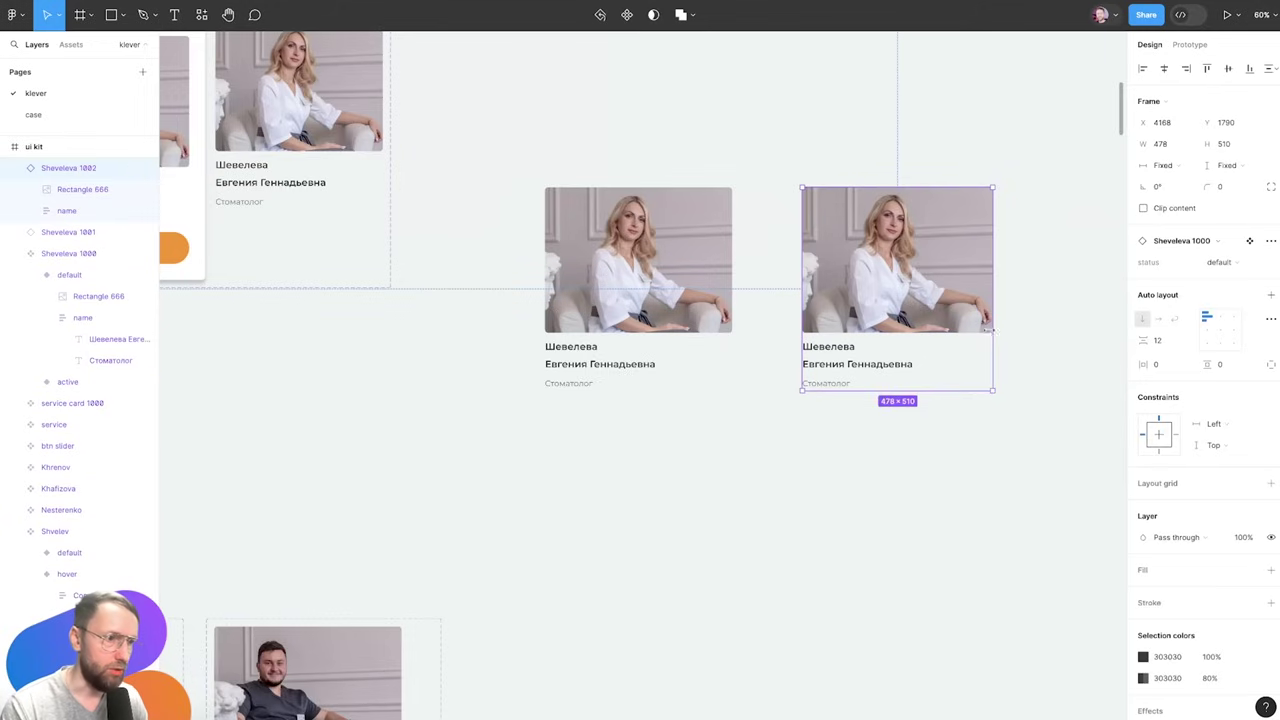
{"action": "left_click_drag", "start_coordinate": [976, 333], "coordinate": [969, 328]}
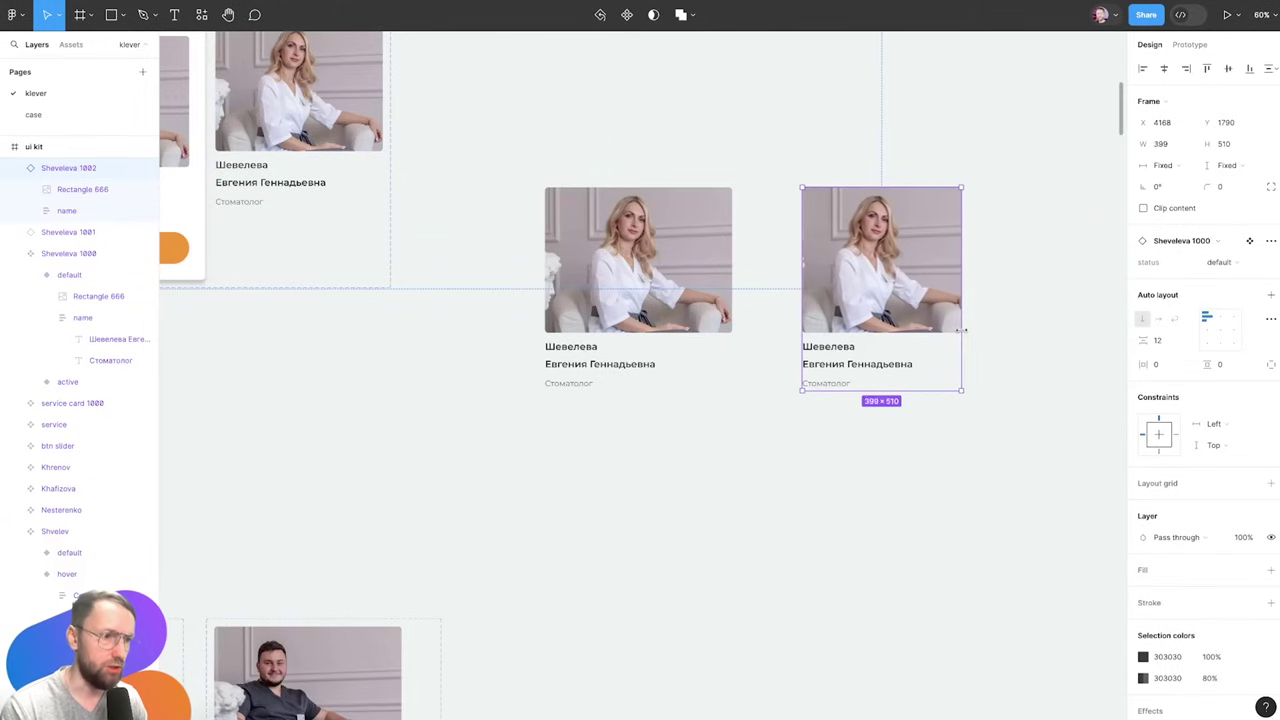
{"action": "left_click", "coordinate": [898, 437]}
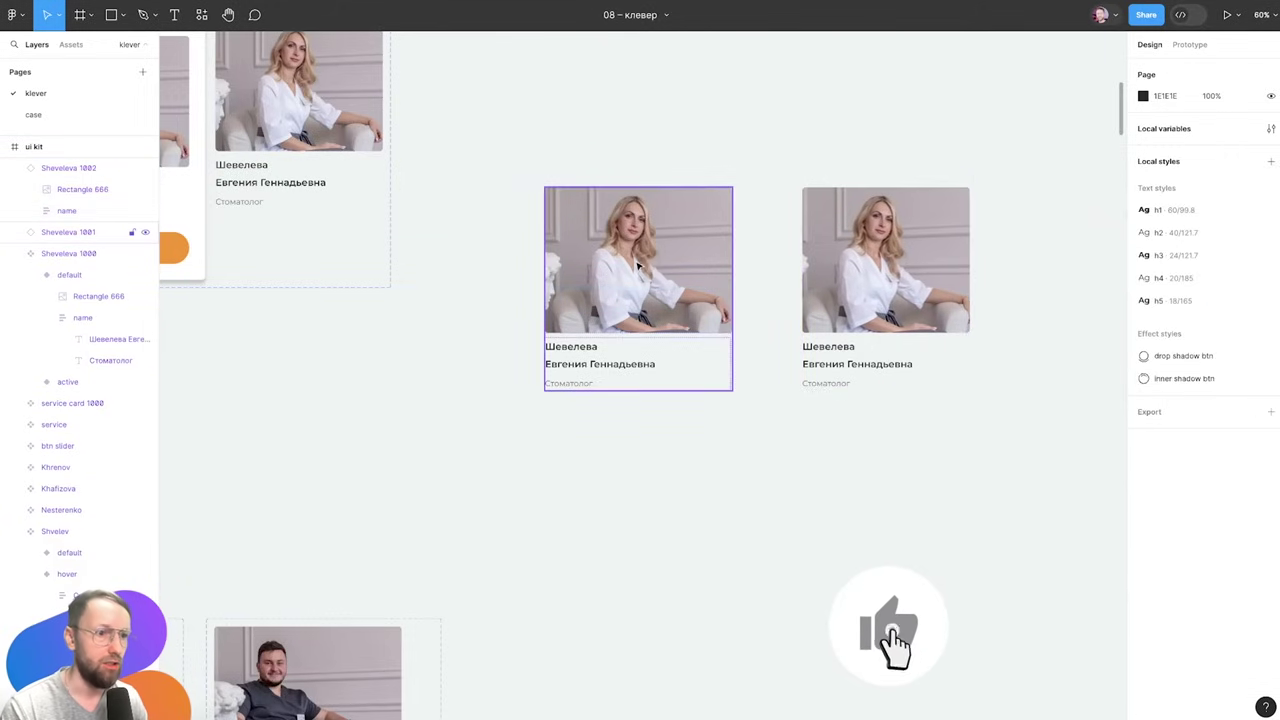
{"action": "scroll", "coordinate": [638, 284], "scroll_direction": "down", "scroll_amount": 5}
{"action": "scroll", "coordinate": [417, 417], "scroll_direction": "left", "scroll_amount": 3}
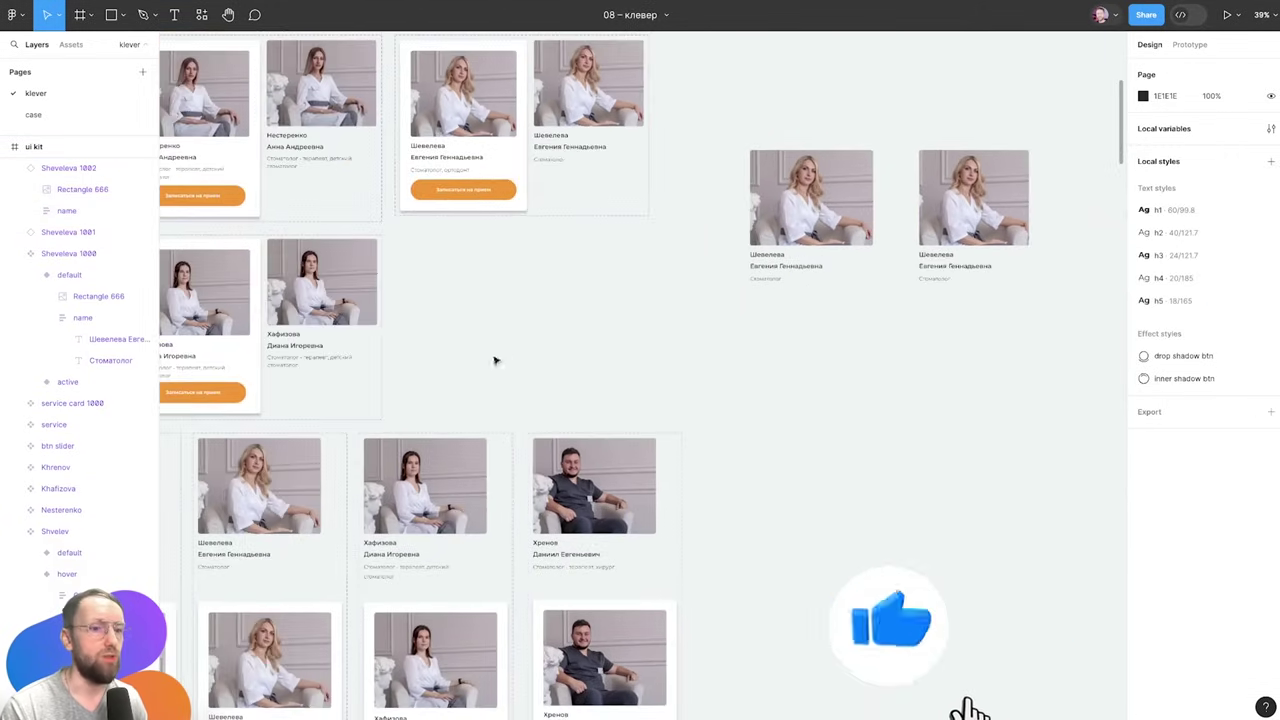
Set the Sheveleva name text fill to red FF0000 so every card copy updates
{"action": "double_click", "coordinate": [228, 558]}
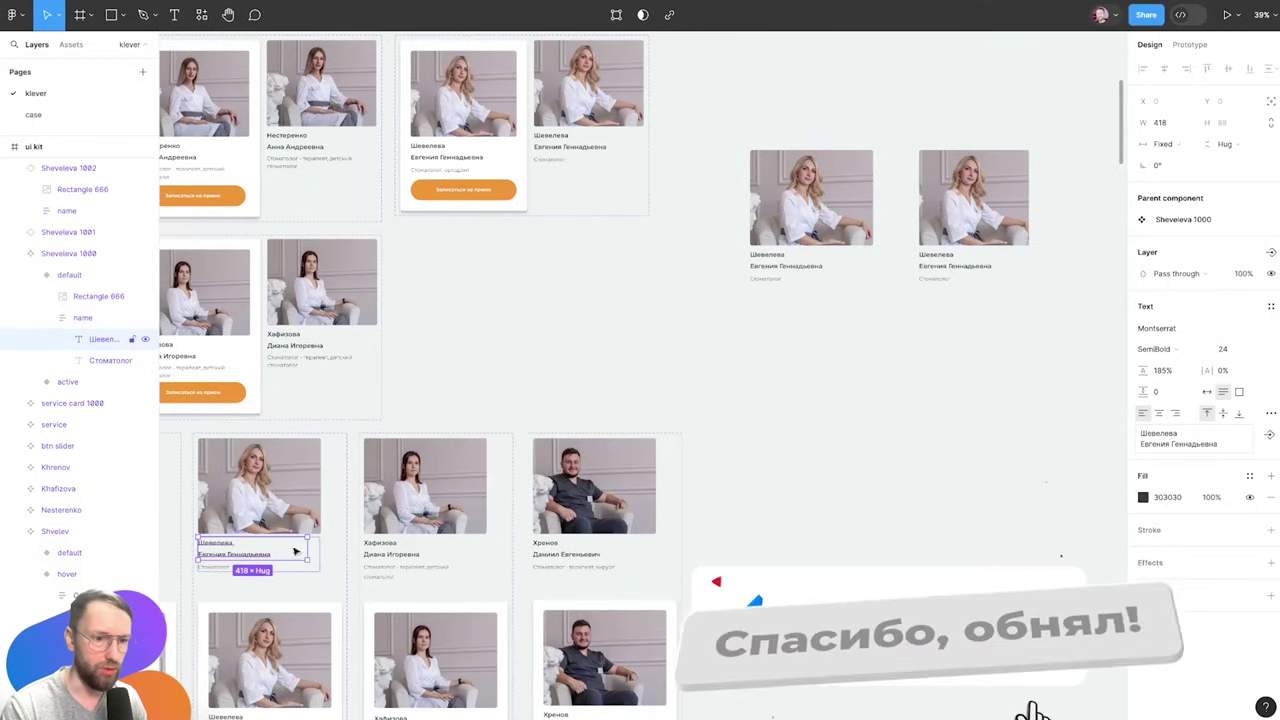
{"action": "left_click", "coordinate": [1143, 497]}
{"action": "left_click", "coordinate": [1125, 385]}
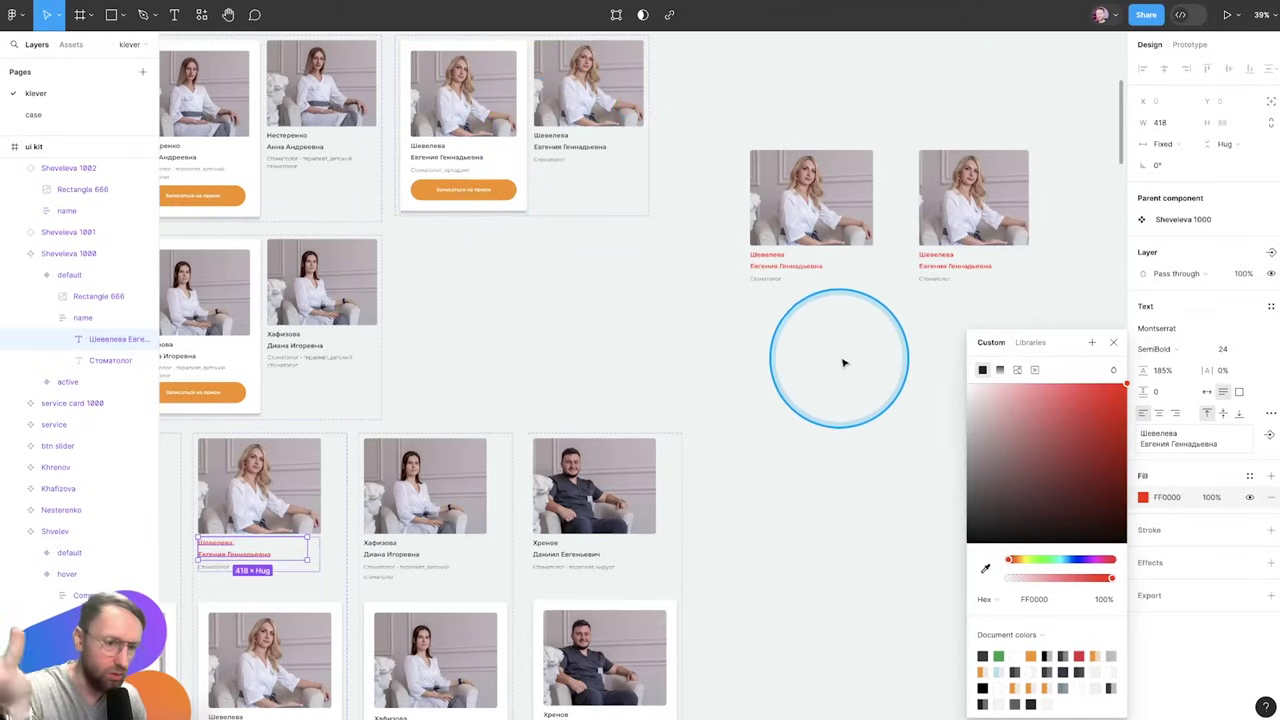
{"action": "left_click", "coordinate": [603, 303]}
Pan to the prototype main 1920 frame's reviews section above the Галерея работ gallery
{"action": "scroll", "coordinate": [677, 346], "scroll_direction": "down", "scroll_amount": 3}
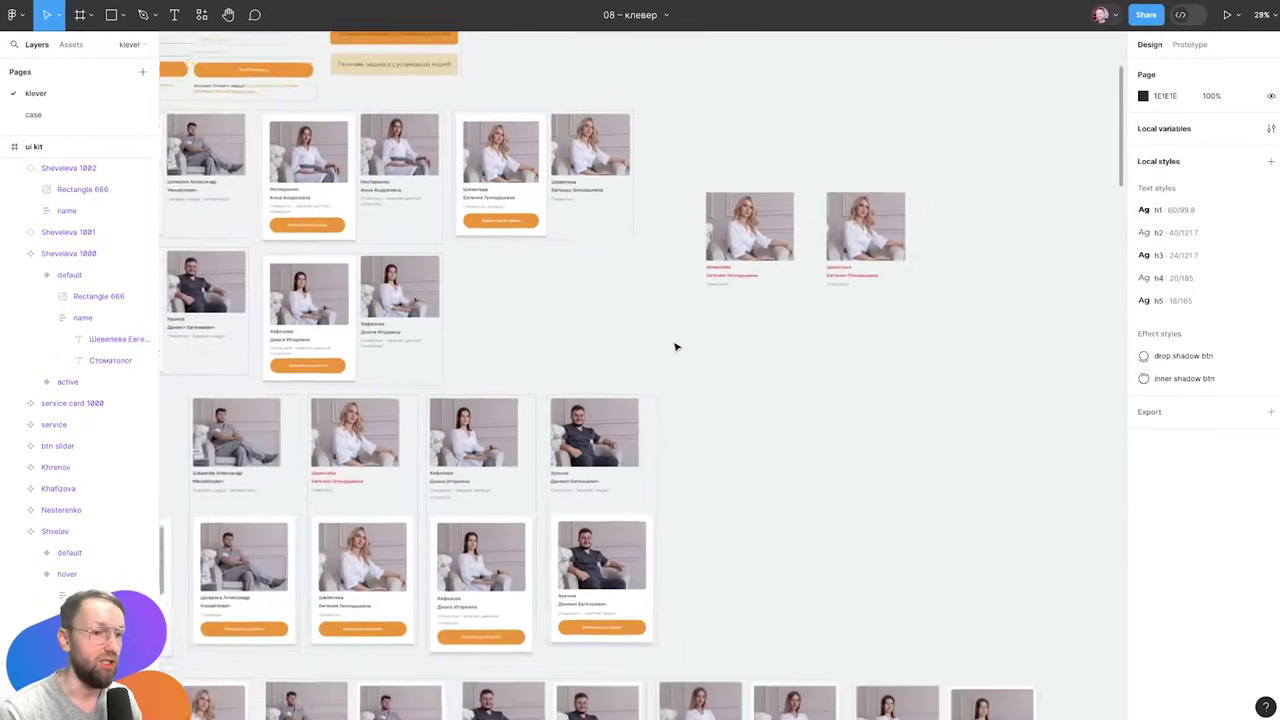
{"action": "left_click_drag", "start_coordinate": [677, 346], "coordinate": [830, 343]}
{"action": "scroll", "coordinate": [830, 343], "scroll_direction": "down", "scroll_amount": 5}
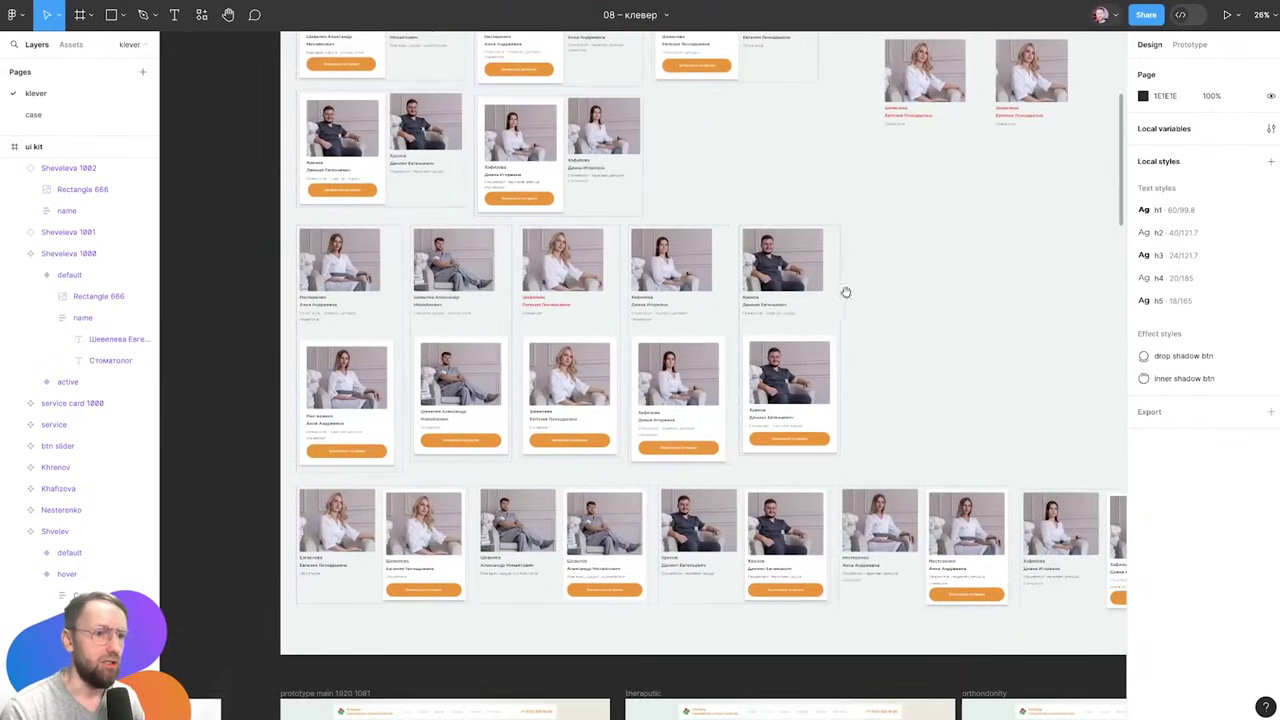
{"action": "scroll", "coordinate": [846, 291], "scroll_direction": "right", "scroll_amount": 3}
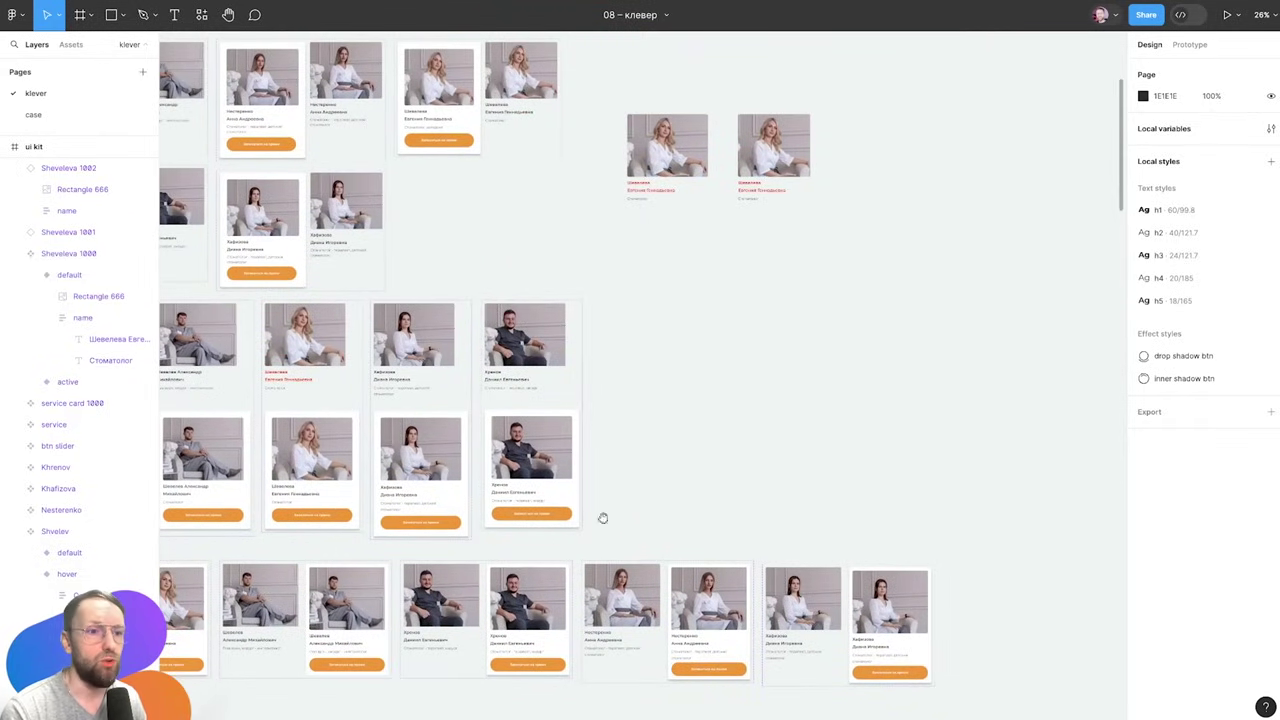
{"action": "scroll", "coordinate": [603, 517], "scroll_direction": "down", "scroll_amount": 10}
{"action": "scroll", "coordinate": [857, 149], "scroll_direction": "left", "scroll_amount": 5}
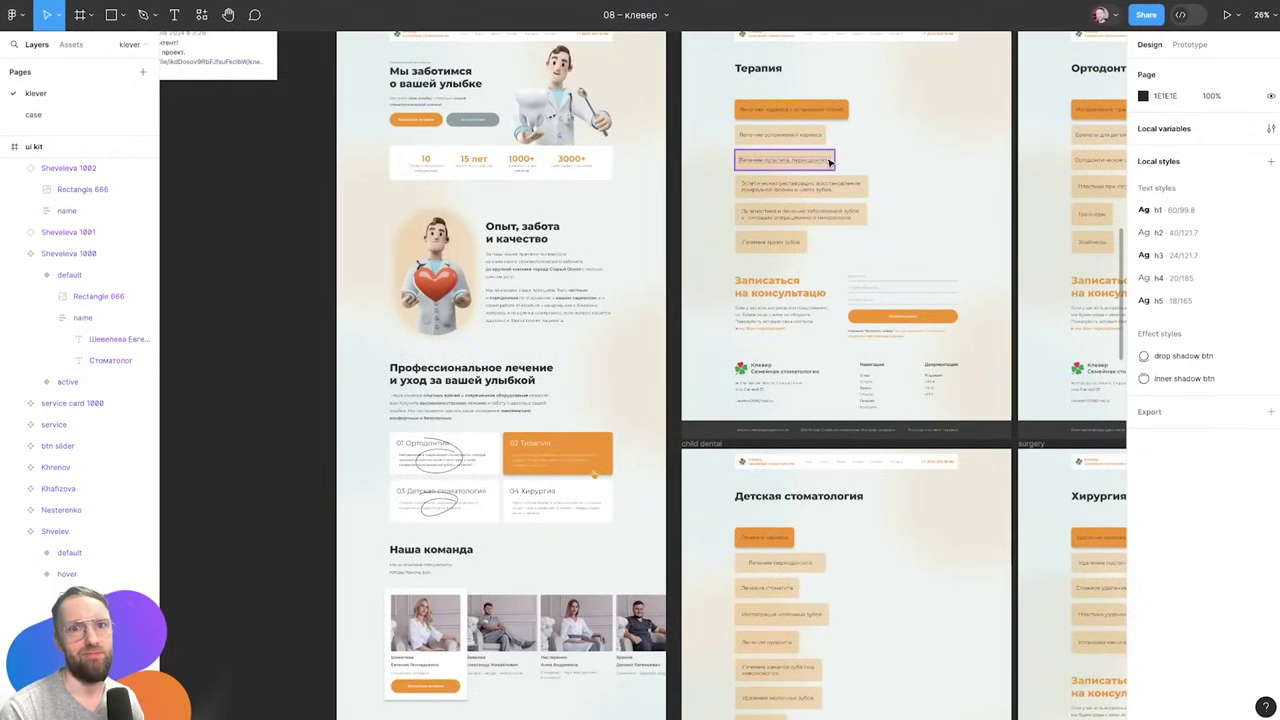
{"action": "scroll", "coordinate": [740, 130], "scroll_direction": "left", "scroll_amount": 1}
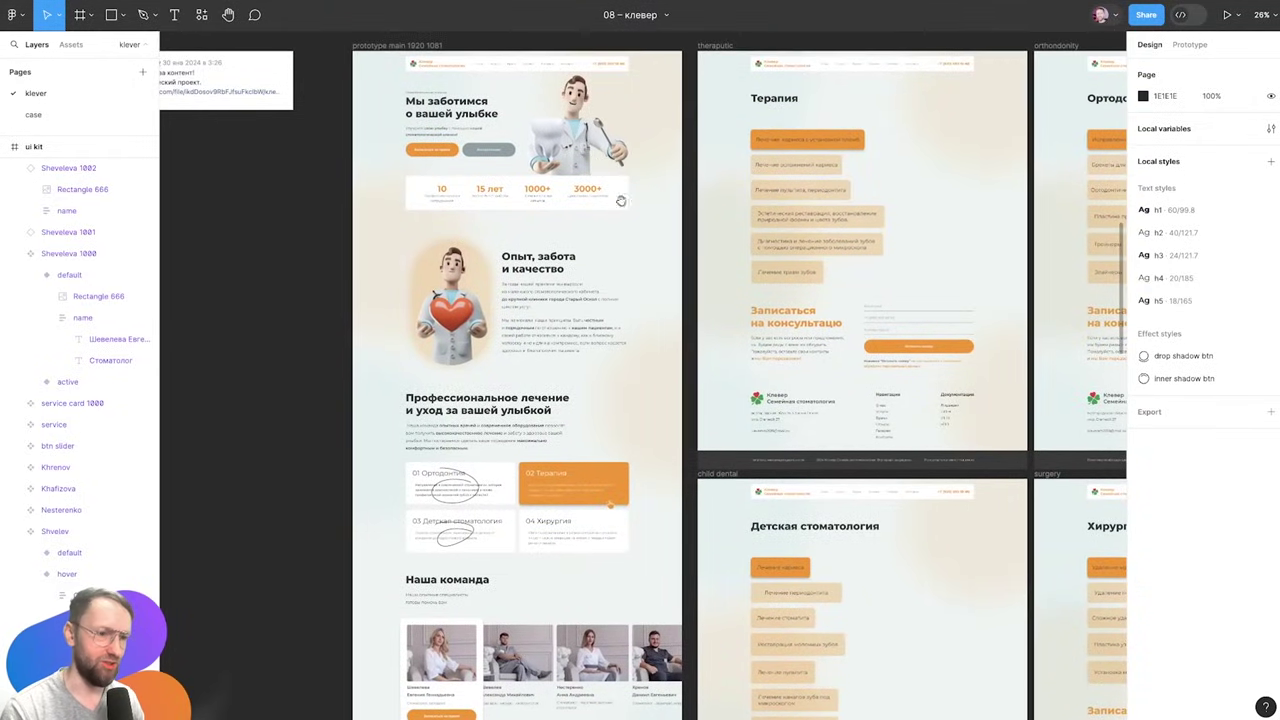
{"action": "scroll", "coordinate": [668, 94], "scroll_direction": "down", "scroll_amount": 7}
{"action": "scroll", "coordinate": [668, 94], "scroll_direction": "left", "scroll_amount": 2}
{"action": "scroll", "coordinate": [500, 395], "scroll_direction": "up", "scroll_amount": 2}
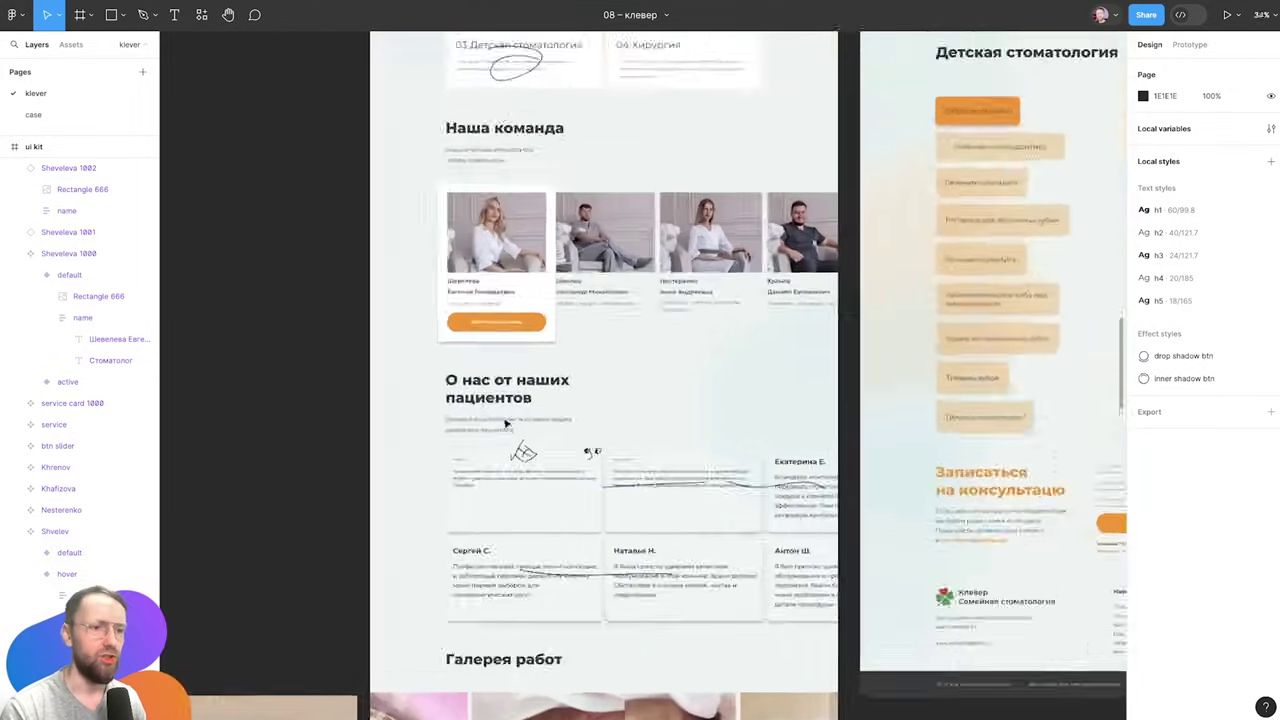
{"action": "scroll", "coordinate": [500, 395], "scroll_direction": "up", "scroll_amount": 3}
{"action": "scroll", "coordinate": [450, 383], "scroll_direction": "down", "scroll_amount": 3}
{"action": "scroll", "coordinate": [450, 383], "scroll_direction": "down", "scroll_amount": 3}
{"action": "double_click", "coordinate": [448, 383]}
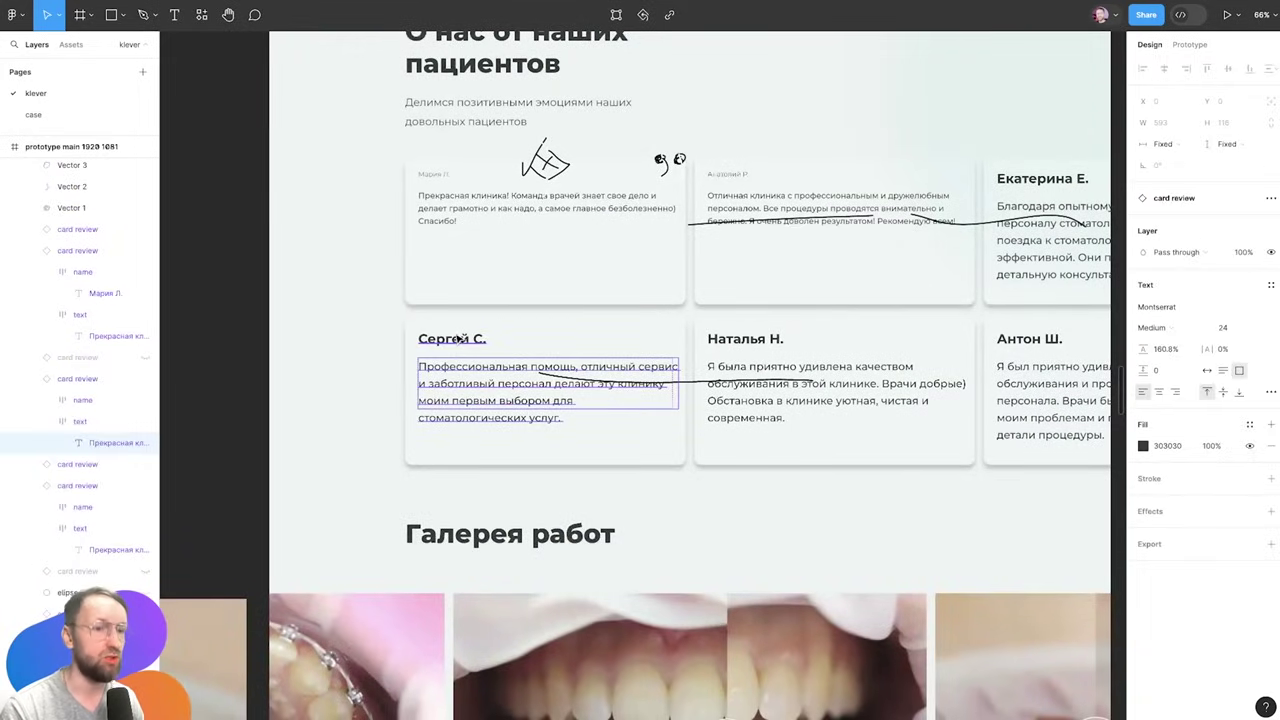
{"action": "left_click", "coordinate": [571, 338]}
{"action": "scroll", "coordinate": [640, 300], "scroll_direction": "down", "scroll_amount": 5}
{"action": "scroll", "coordinate": [657, 371], "scroll_direction": "up", "scroll_amount": 3}
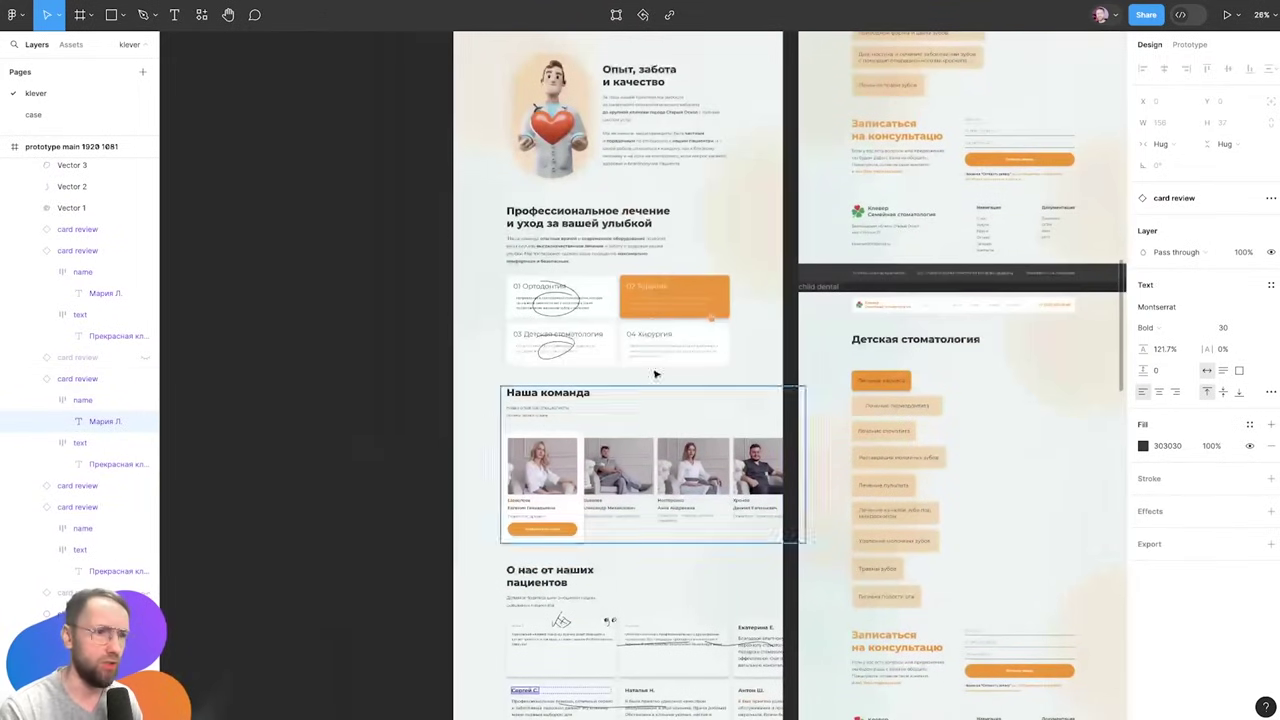
{"action": "scroll", "coordinate": [777, 380], "scroll_direction": "right", "scroll_amount": 1}
{"action": "key", "text": "shift+0"}
{"action": "scroll", "coordinate": [686, 353], "scroll_direction": "right", "scroll_amount": 4}
{"action": "scroll", "coordinate": [663, 429], "scroll_direction": "right", "scroll_amount": 1}
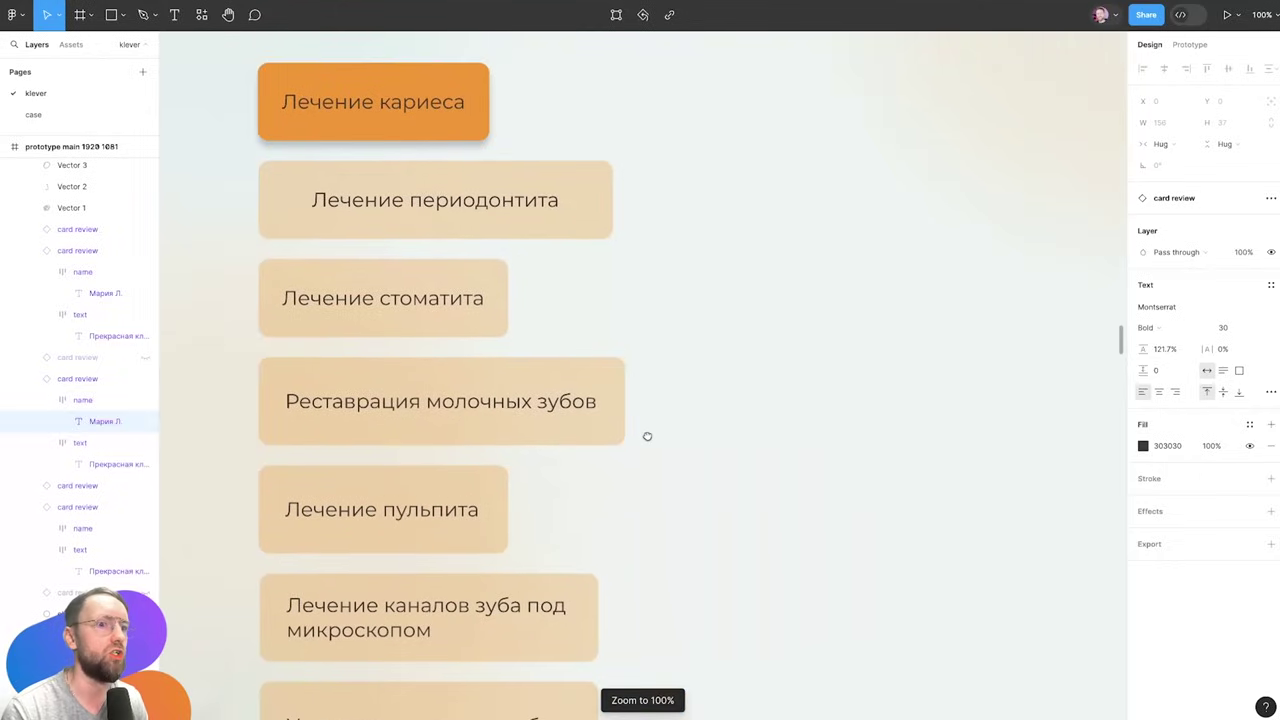
With the pen active, pan down to the consultation form and footer, then stop drawing
{"action": "key", "text": "p"}
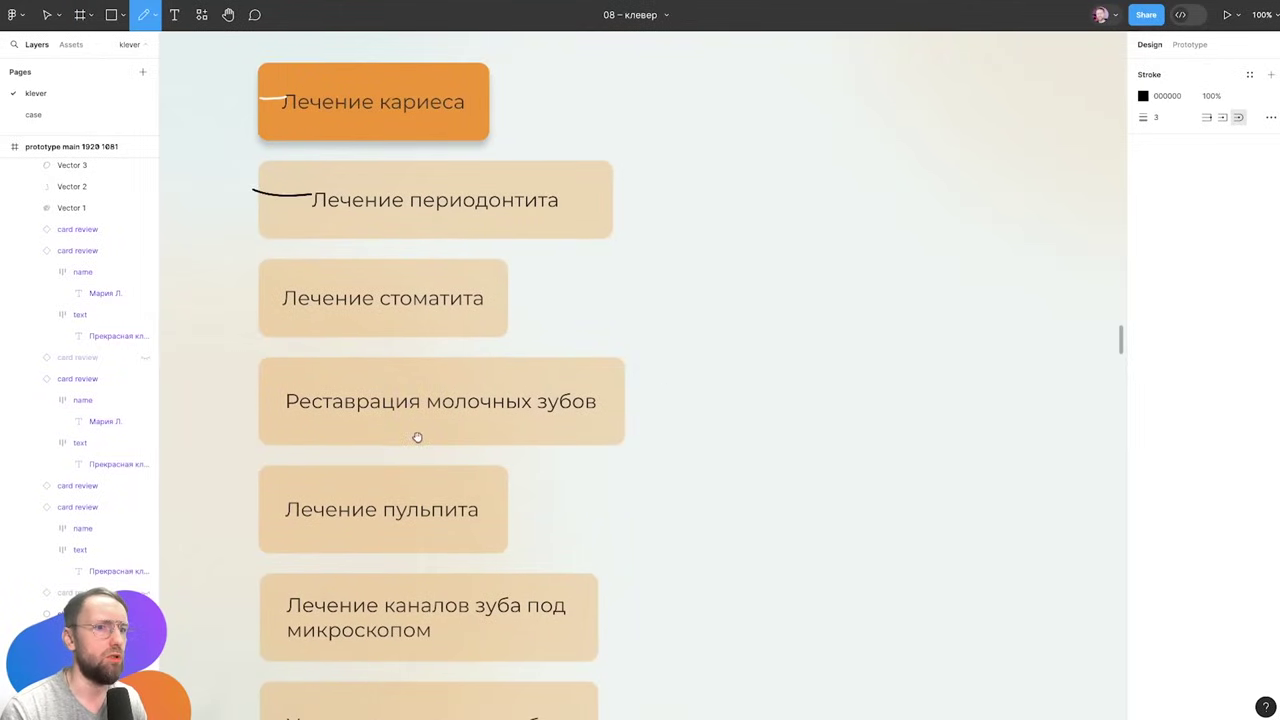
{"action": "scroll", "coordinate": [417, 437], "scroll_direction": "down", "scroll_amount": 3}
{"action": "scroll", "coordinate": [428, 266], "scroll_direction": "left", "scroll_amount": 1}
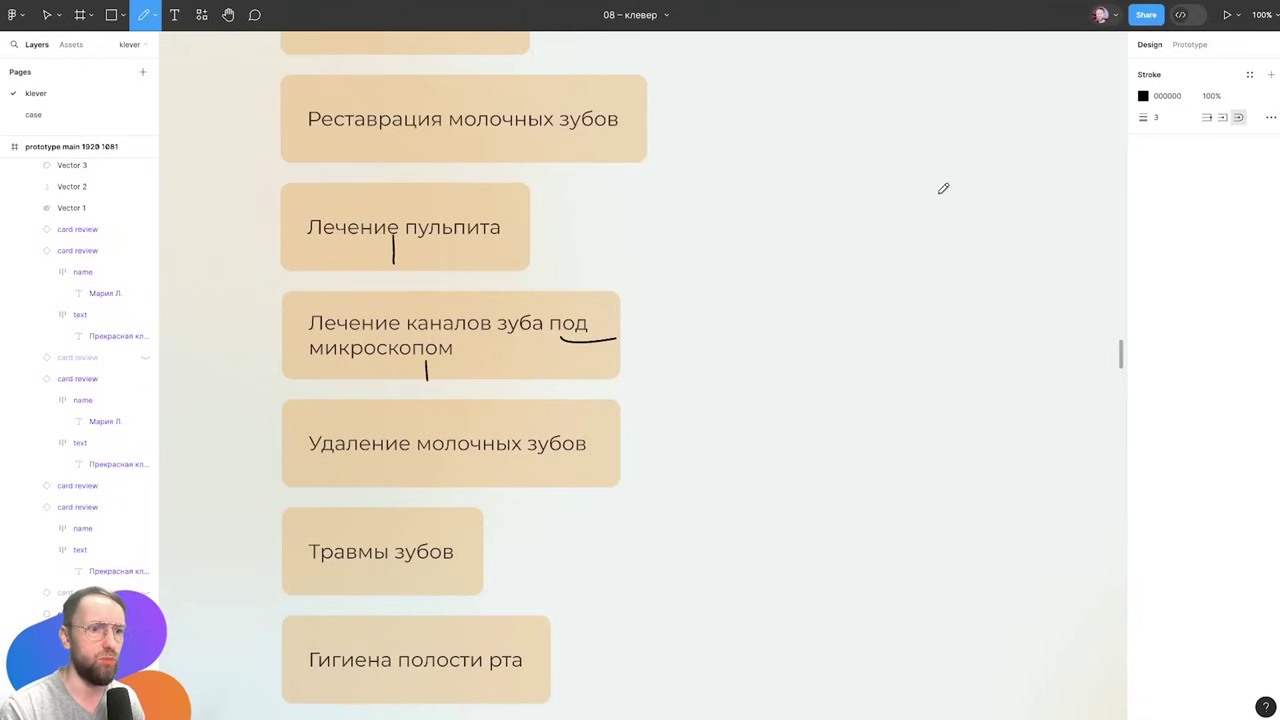
{"action": "scroll", "coordinate": [588, 289], "scroll_direction": "up", "scroll_amount": 2}
{"action": "scroll", "coordinate": [960, 317], "scroll_direction": "left", "scroll_amount": 2}
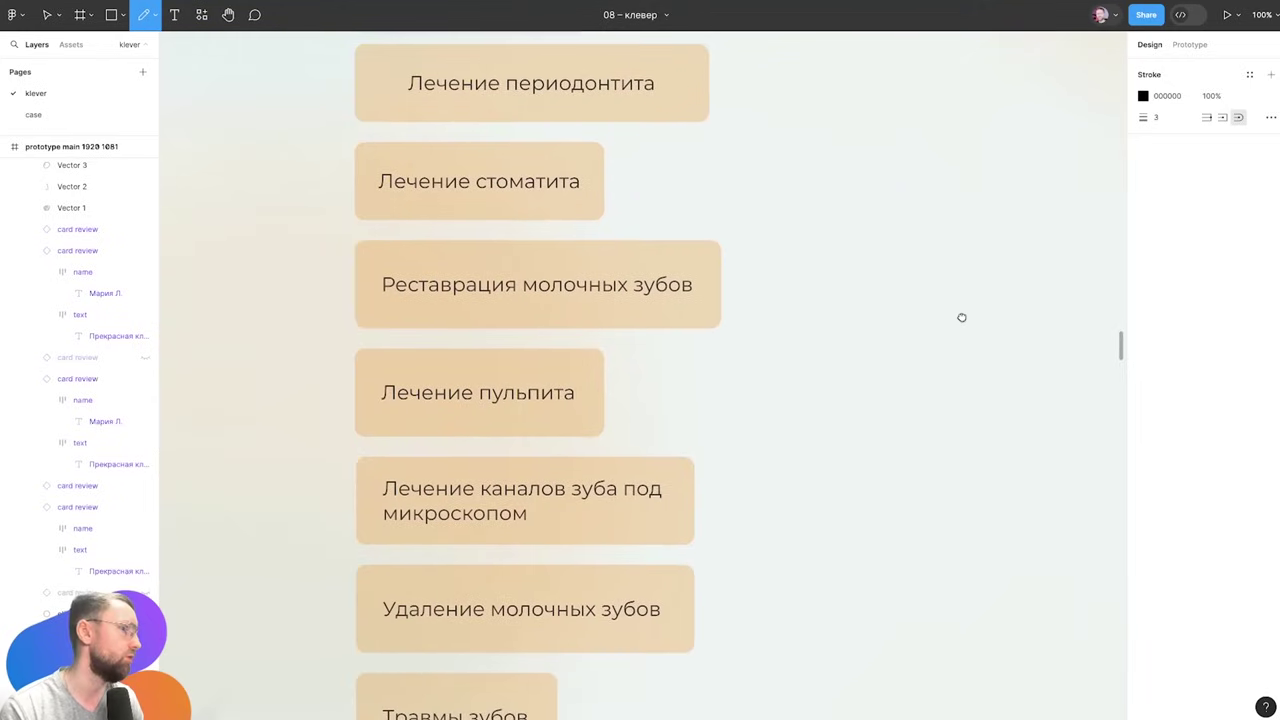
{"action": "left_click_drag", "start_coordinate": [804, 370], "coordinate": [804, 165]}
{"action": "left_click_drag", "start_coordinate": [823, 423], "coordinate": [829, 191]}
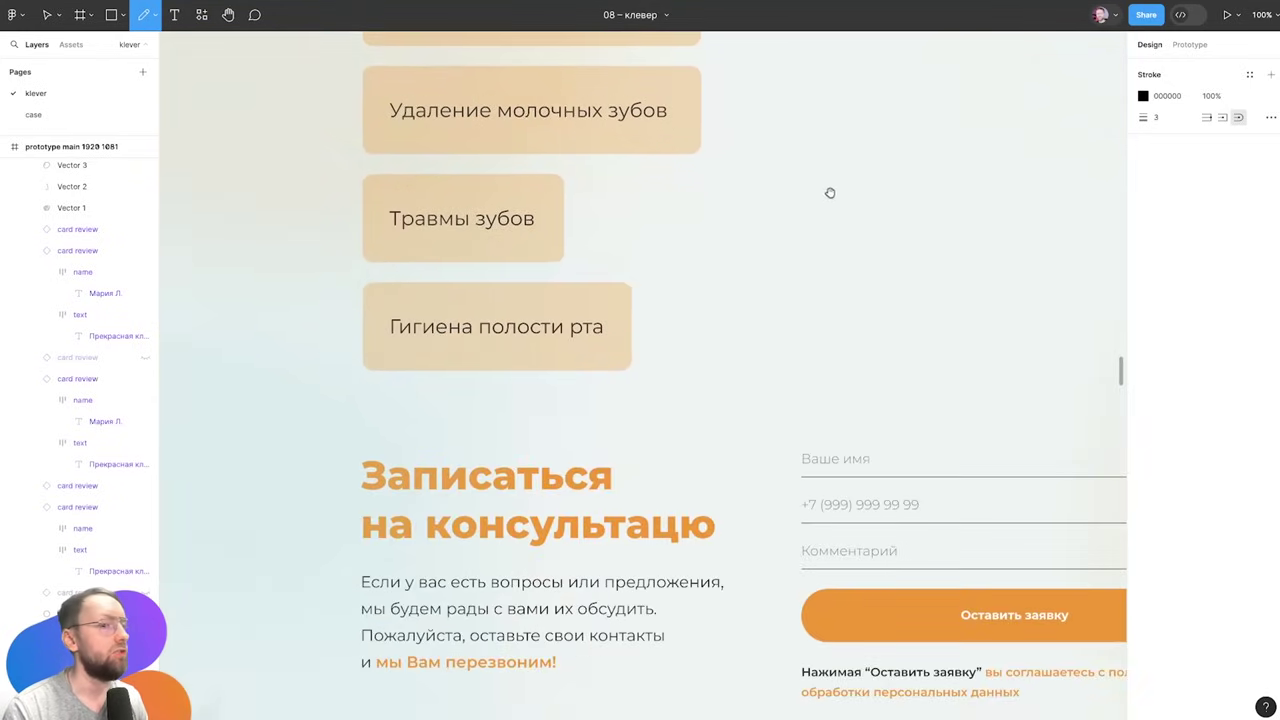
{"action": "left_click_drag", "start_coordinate": [820, 349], "coordinate": [798, 140]}
{"action": "scroll", "coordinate": [750, 240], "scroll_direction": "down", "scroll_amount": 3}
{"action": "scroll", "coordinate": [703, 334], "scroll_direction": "right", "scroll_amount": 2}
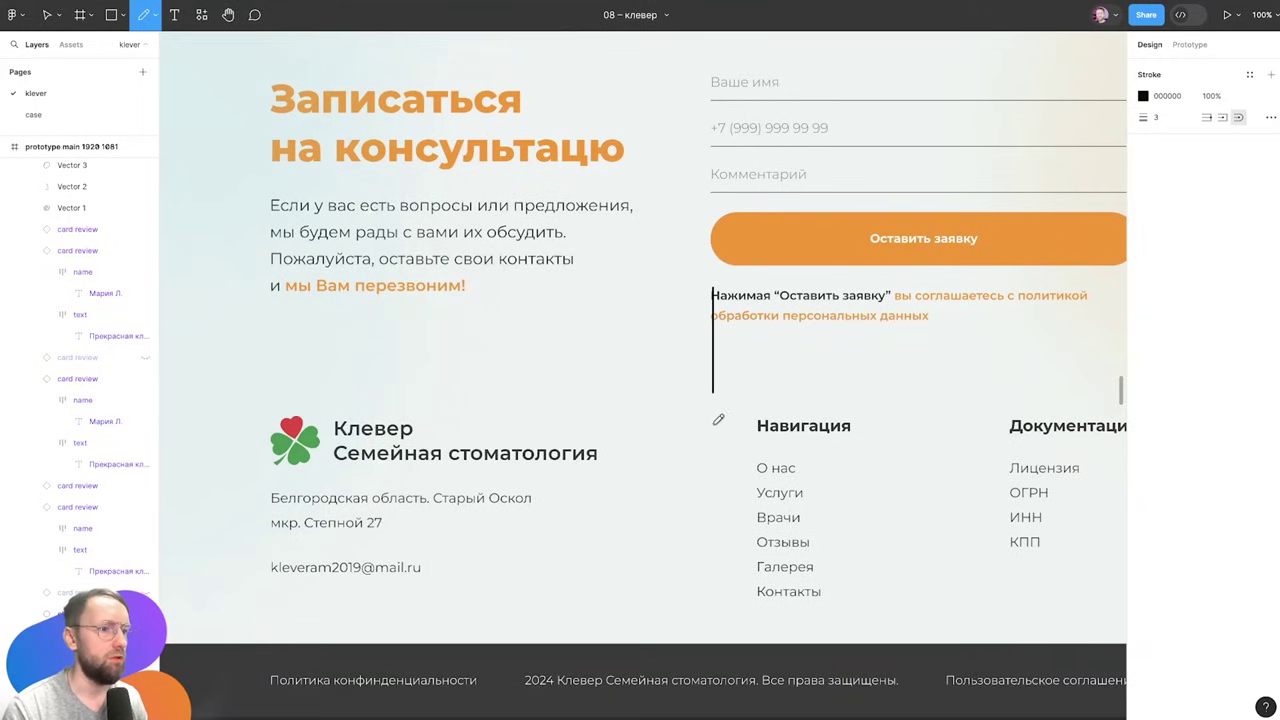
{"action": "scroll", "coordinate": [729, 459], "scroll_direction": "down", "scroll_amount": 3}
{"action": "scroll", "coordinate": [700, 380], "scroll_direction": "down", "scroll_amount": 4}
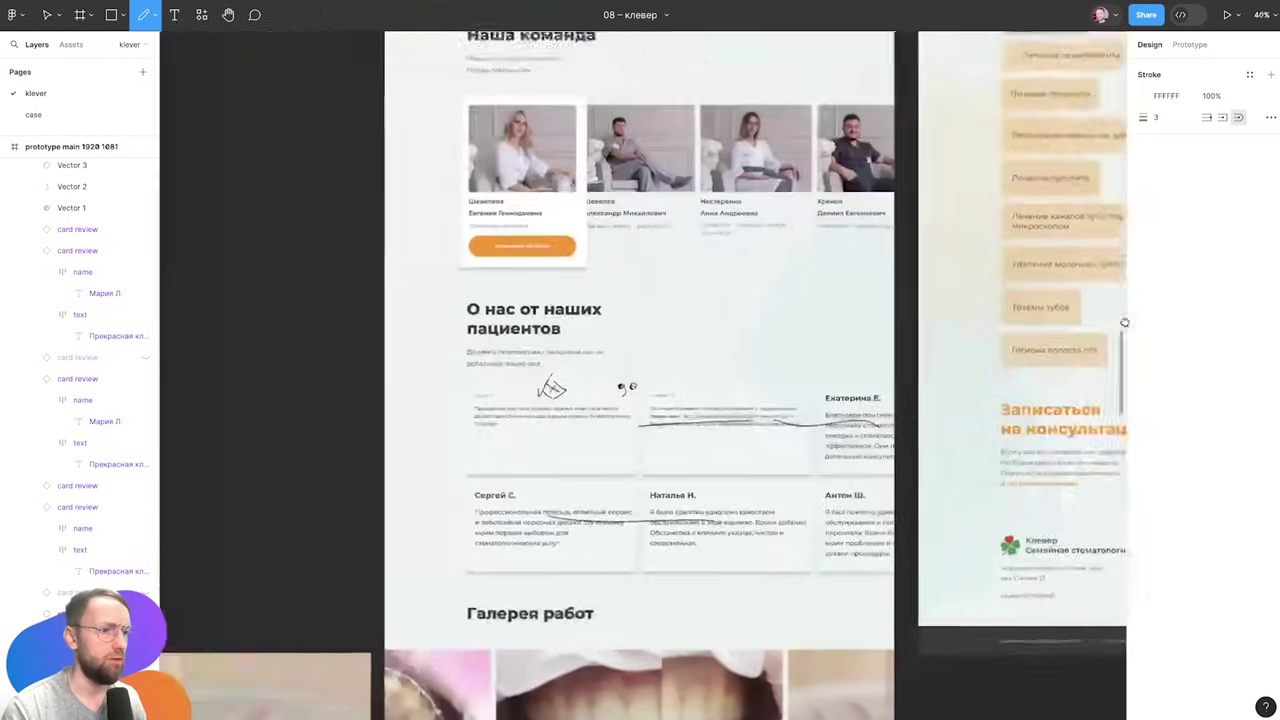
{"action": "scroll", "coordinate": [670, 300], "scroll_direction": "down", "scroll_amount": 3}
{"action": "key", "text": "Escape"}
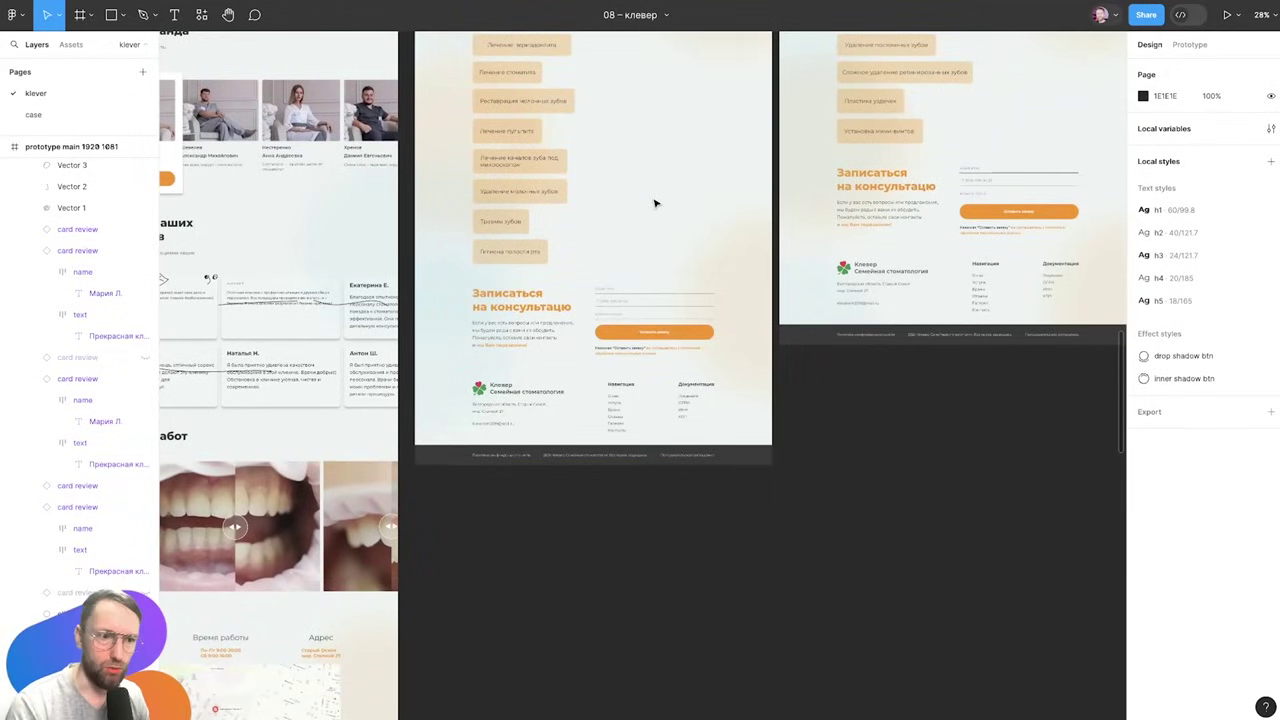
Navigate across the page frames to the child dental frame at 64% zoom
{"action": "mouse_move", "coordinate": [670, 150]}
{"action": "left_mouse_down"}
{"action": "mouse_move", "coordinate": [643, 238]}
{"action": "mouse_move", "coordinate": [658, 311]}
{"action": "left_mouse_up"}
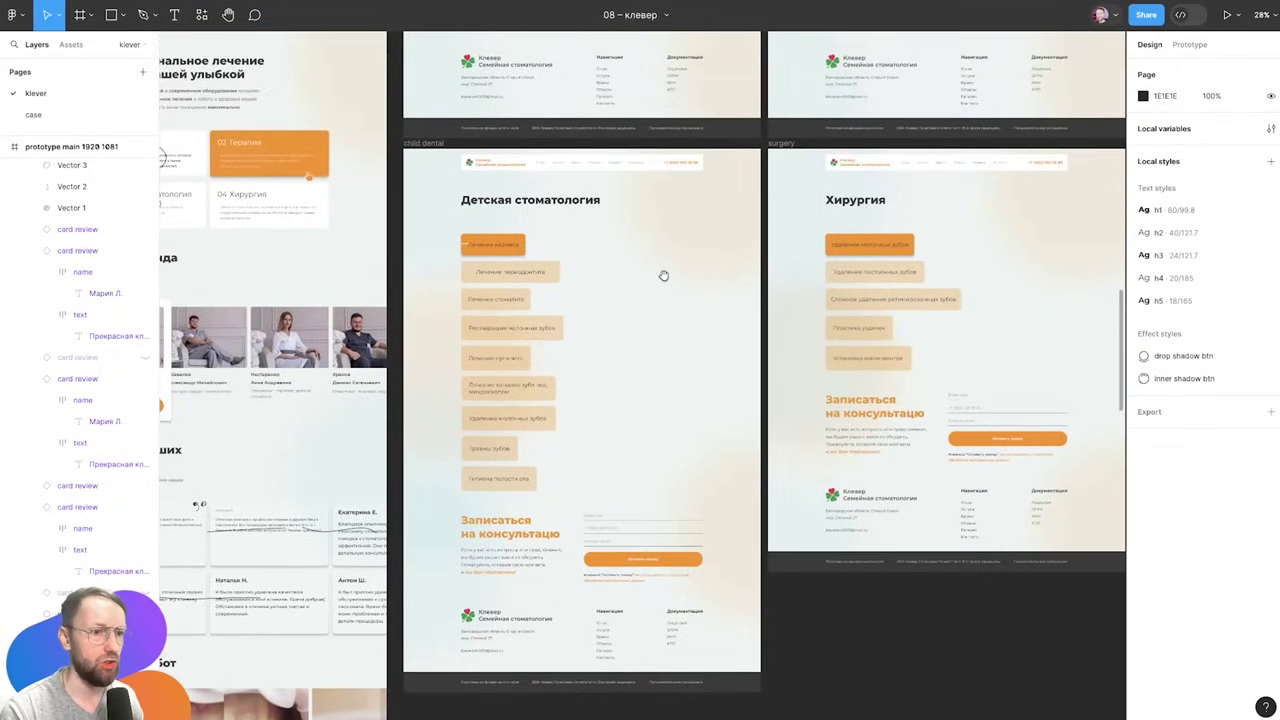
{"action": "scroll", "coordinate": [640, 240], "scroll_direction": "left", "scroll_amount": 5}
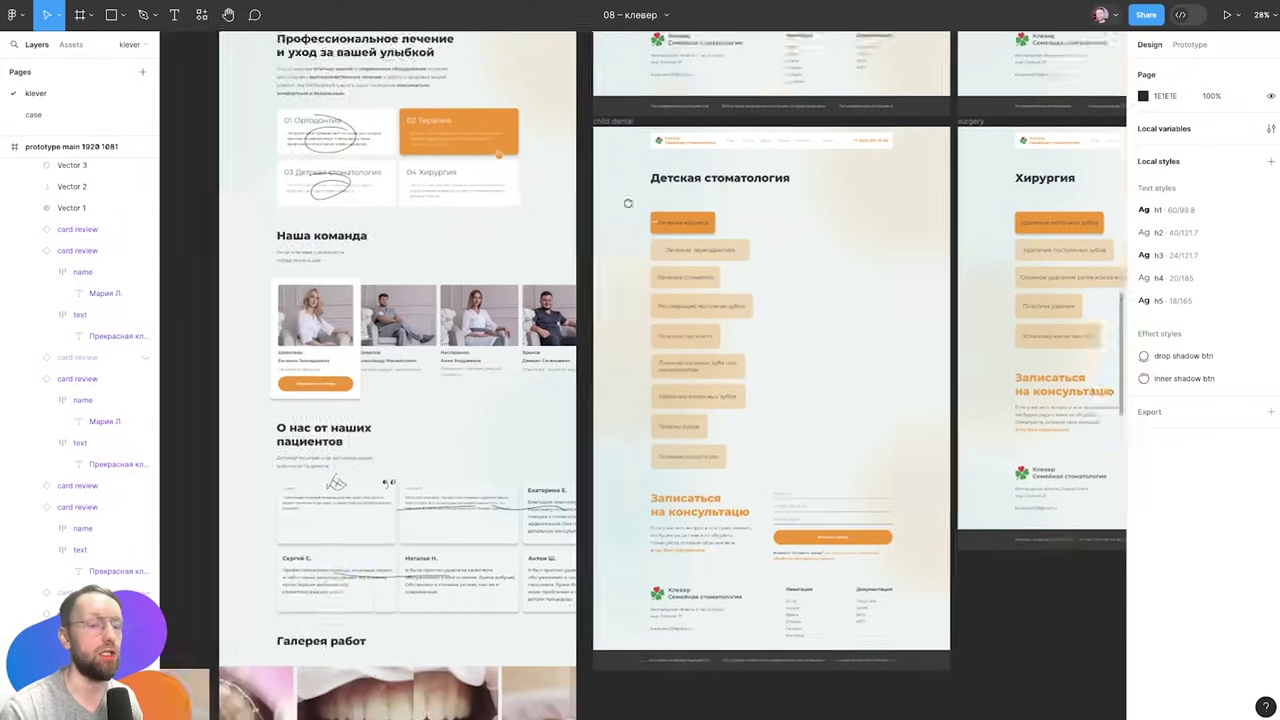
{"action": "scroll", "coordinate": [630, 330], "scroll_direction": "left", "scroll_amount": 10}
{"action": "scroll", "coordinate": [690, 370], "scroll_direction": "up", "scroll_amount": 5}
{"action": "scroll", "coordinate": [623, 311], "scroll_direction": "up", "scroll_amount": 6}
{"action": "scroll", "coordinate": [623, 311], "scroll_direction": "right", "scroll_amount": 2}
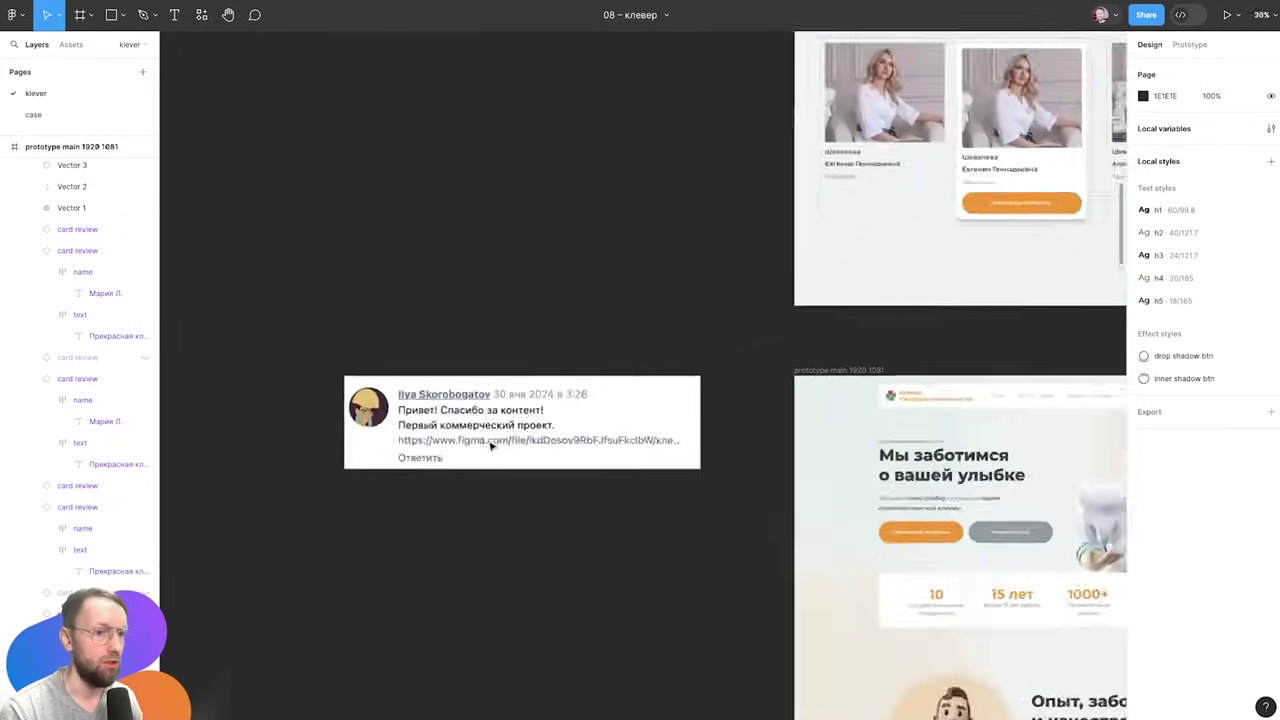
{"action": "scroll", "coordinate": [600, 400], "scroll_direction": "up", "scroll_amount": 5}
{"action": "scroll", "coordinate": [580, 430], "scroll_direction": "down", "scroll_amount": 5}
{"action": "scroll", "coordinate": [560, 330], "scroll_direction": "down", "scroll_amount": 6}
{"action": "scroll", "coordinate": [531, 211], "scroll_direction": "right", "scroll_amount": 6}
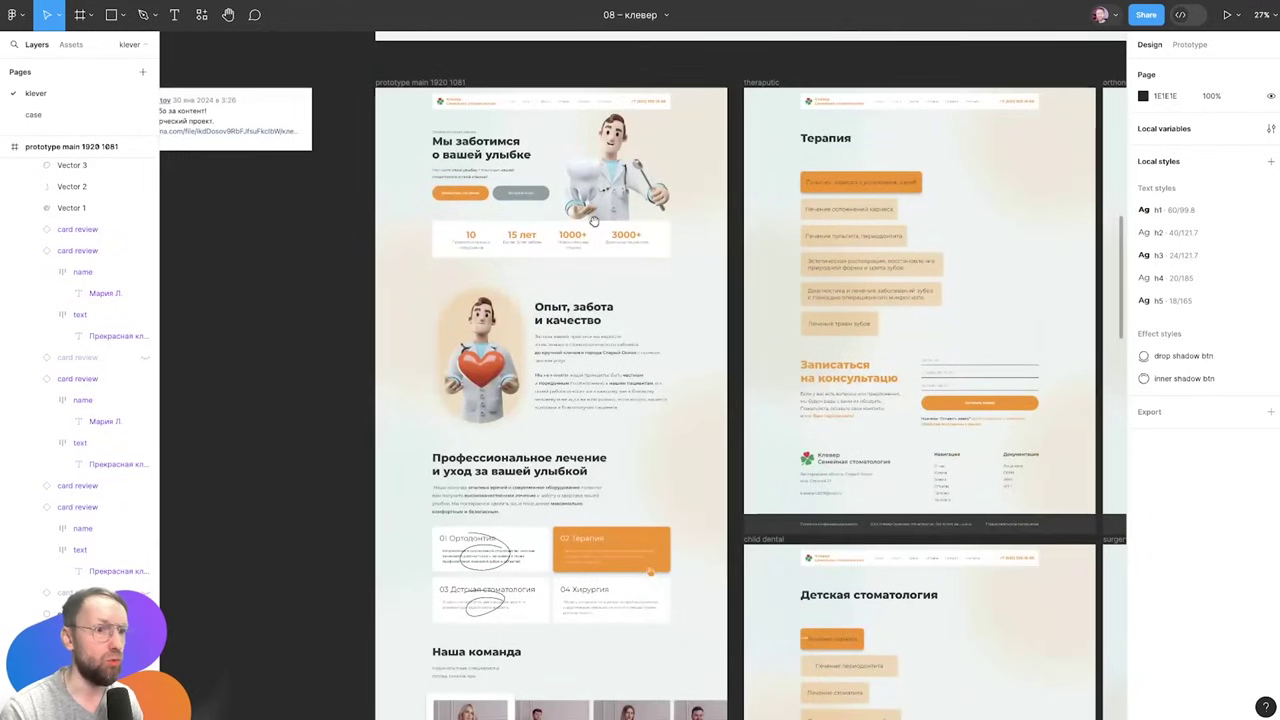
{"action": "scroll", "coordinate": [649, 283], "scroll_direction": "down", "scroll_amount": 2}
{"action": "scroll", "coordinate": [640, 275], "scroll_direction": "down", "scroll_amount": 3}
{"action": "scroll", "coordinate": [640, 275], "scroll_direction": "down", "scroll_amount": 2}
{"action": "scroll", "coordinate": [620, 260], "scroll_direction": "right", "scroll_amount": 2}
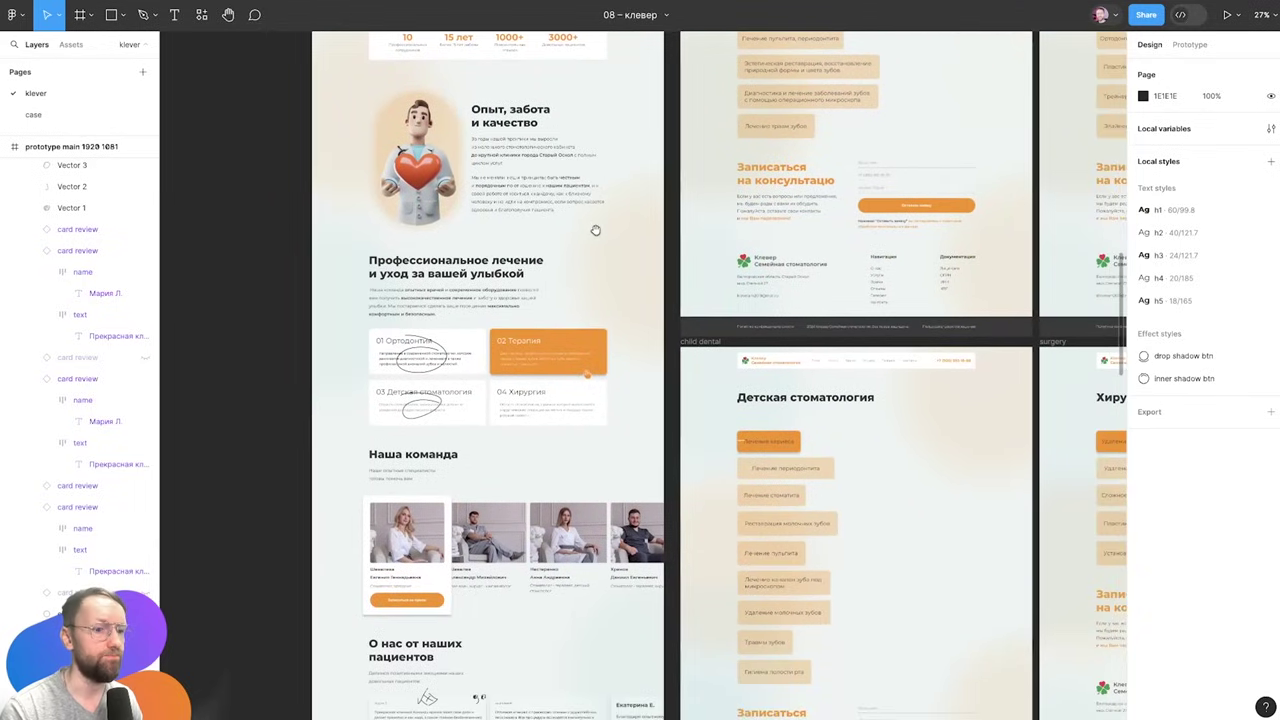
{"action": "scroll", "coordinate": [596, 231], "scroll_direction": "down", "scroll_amount": 3}
{"action": "scroll", "coordinate": [610, 280], "scroll_direction": "right", "scroll_amount": 1}
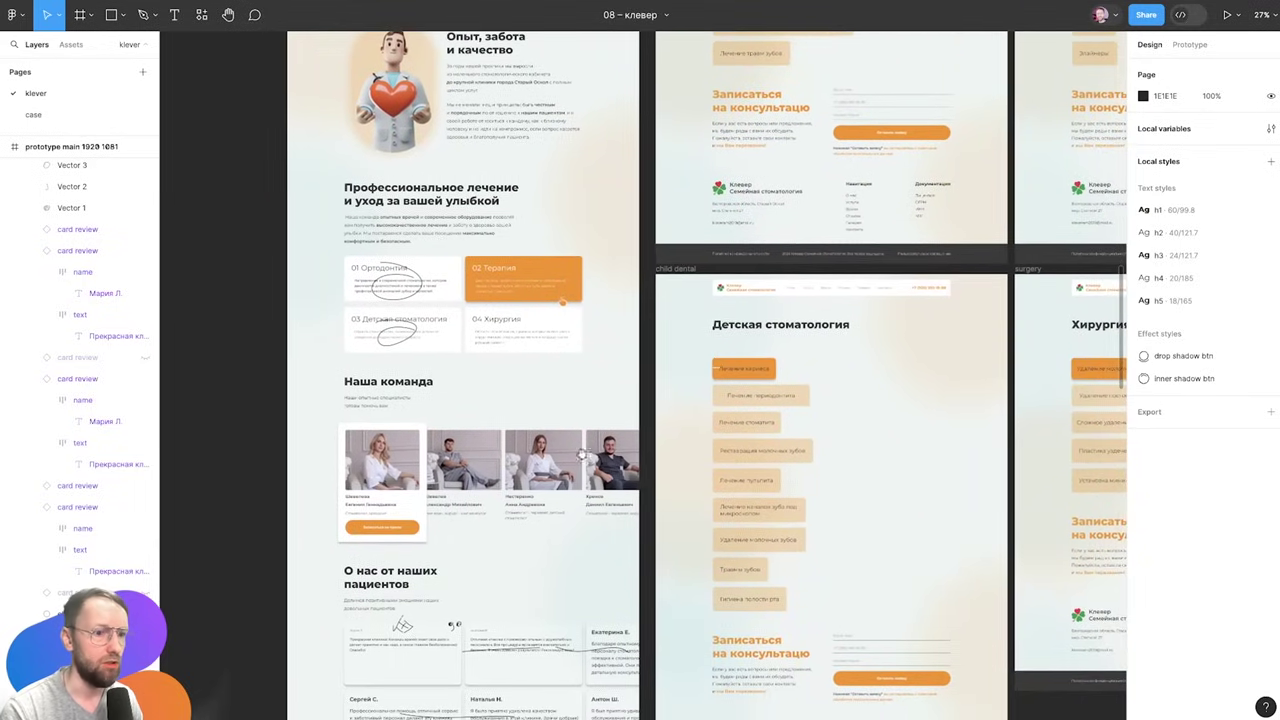
{"action": "scroll", "coordinate": [583, 456], "scroll_direction": "up", "scroll_amount": 2}
{"action": "scroll", "coordinate": [584, 541], "scroll_direction": "up", "scroll_amount": 3}
{"action": "scroll", "coordinate": [777, 429], "scroll_direction": "right", "scroll_amount": 1}
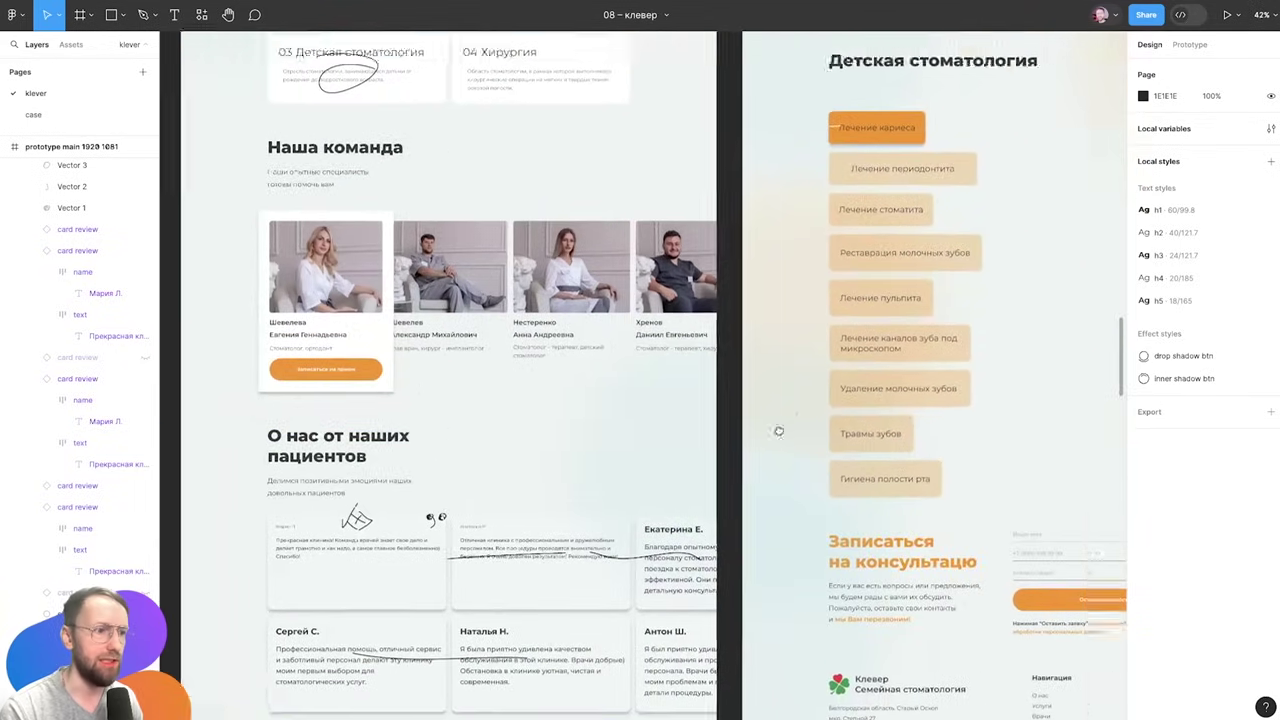
{"action": "scroll", "coordinate": [566, 334], "scroll_direction": "right", "scroll_amount": 5}
{"action": "scroll", "coordinate": [566, 334], "scroll_direction": "up", "scroll_amount": 1}
{"action": "scroll", "coordinate": [517, 274], "scroll_direction": "up", "scroll_amount": 2}
Select the Лечение периодонтита label in the Детская стоматология services list
{"action": "left_click", "coordinate": [537, 275]}
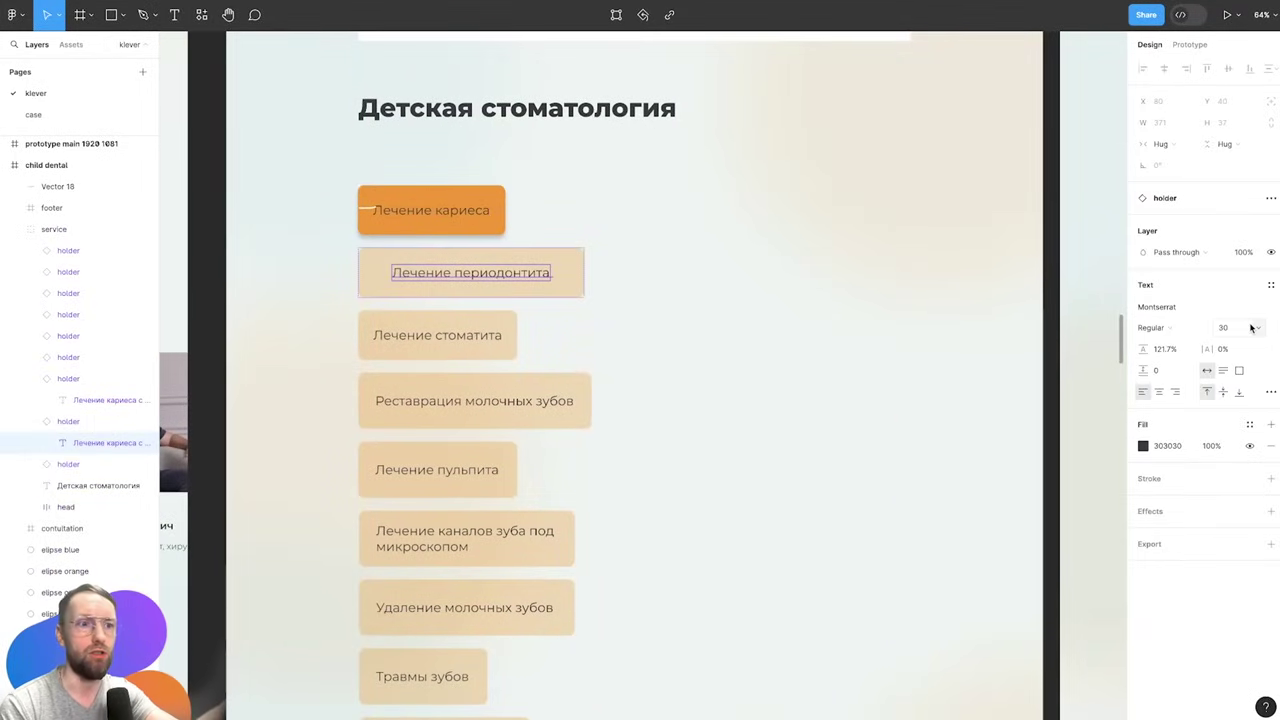
{"action": "scroll", "coordinate": [660, 200], "scroll_direction": "down", "scroll_amount": 5}
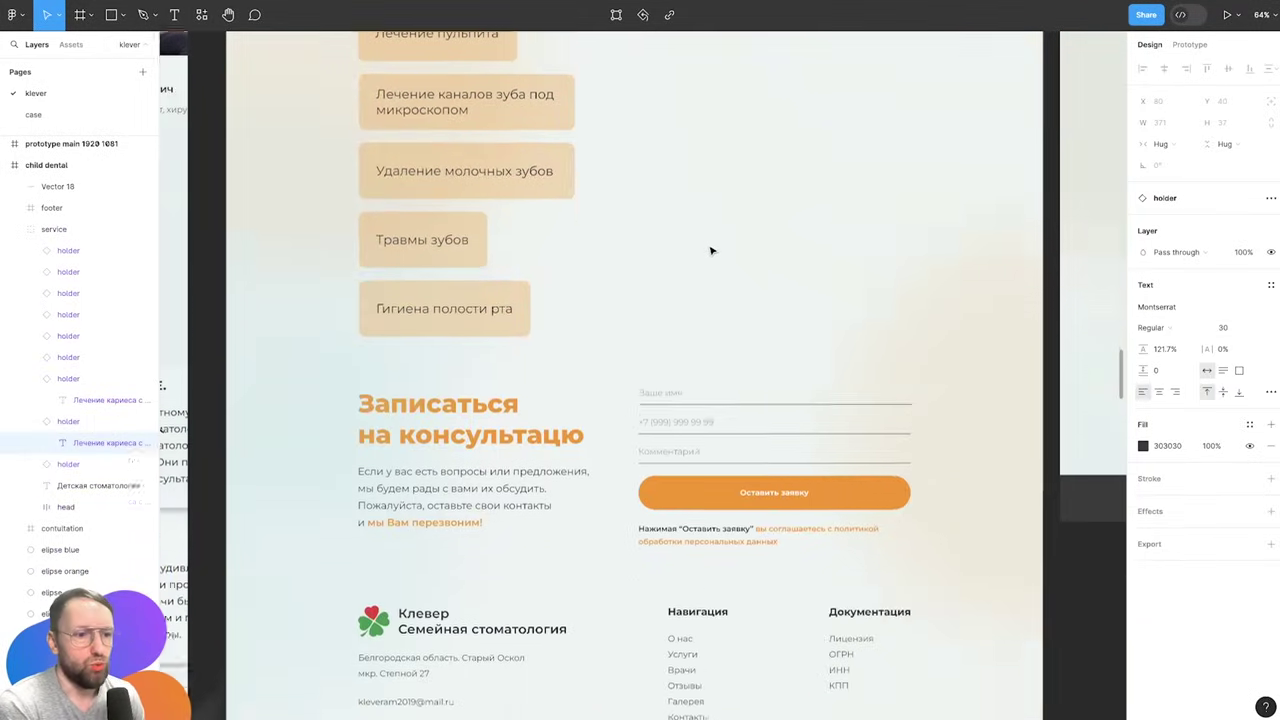
{"action": "scroll", "coordinate": [711, 249], "scroll_direction": "down", "scroll_amount": 1}
{"action": "scroll", "coordinate": [703, 251], "scroll_direction": "up", "scroll_amount": 5}
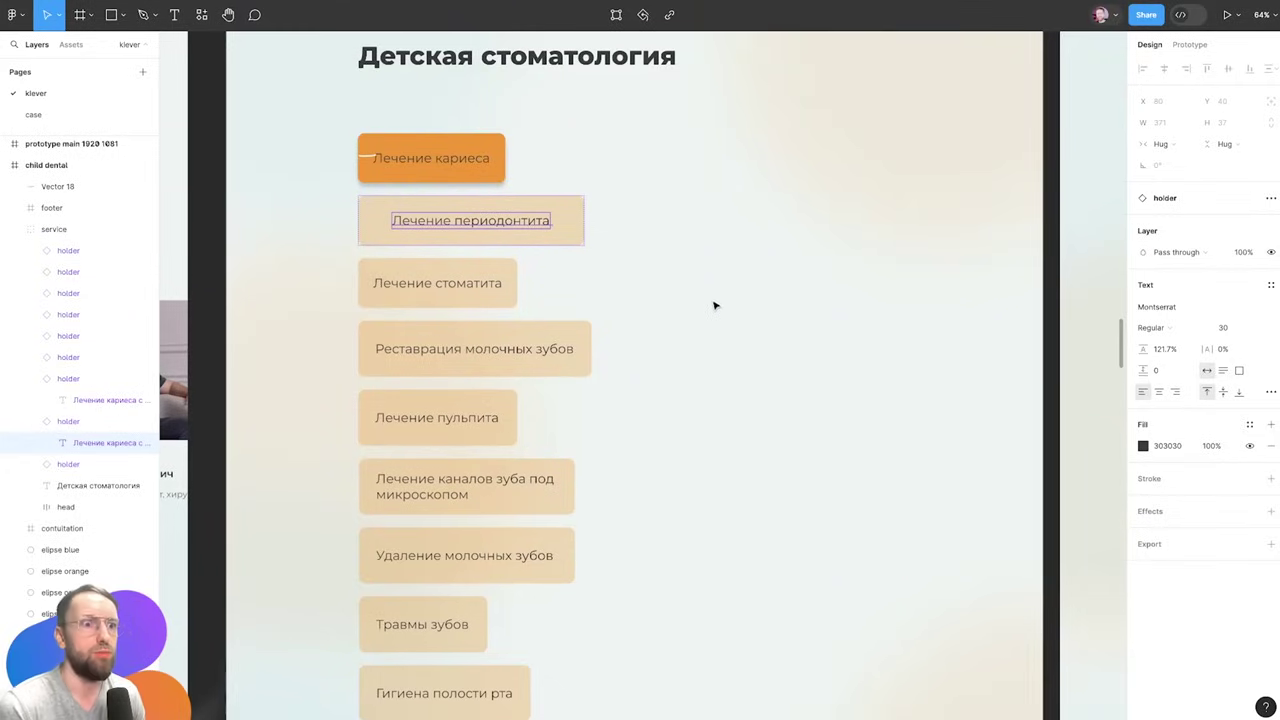
Select the Детская стоматология heading and the Лечение кариеса label, then scroll up
{"action": "left_click", "coordinate": [553, 61]}
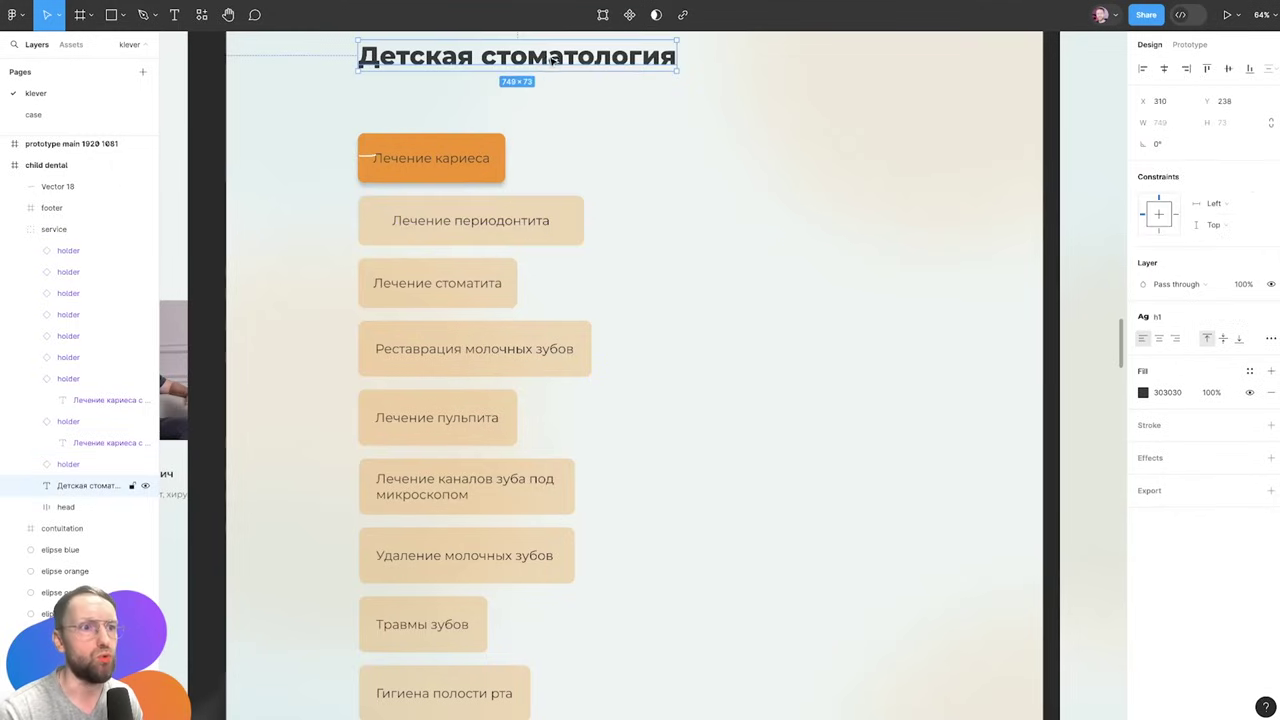
{"action": "double_click", "coordinate": [451, 145]}
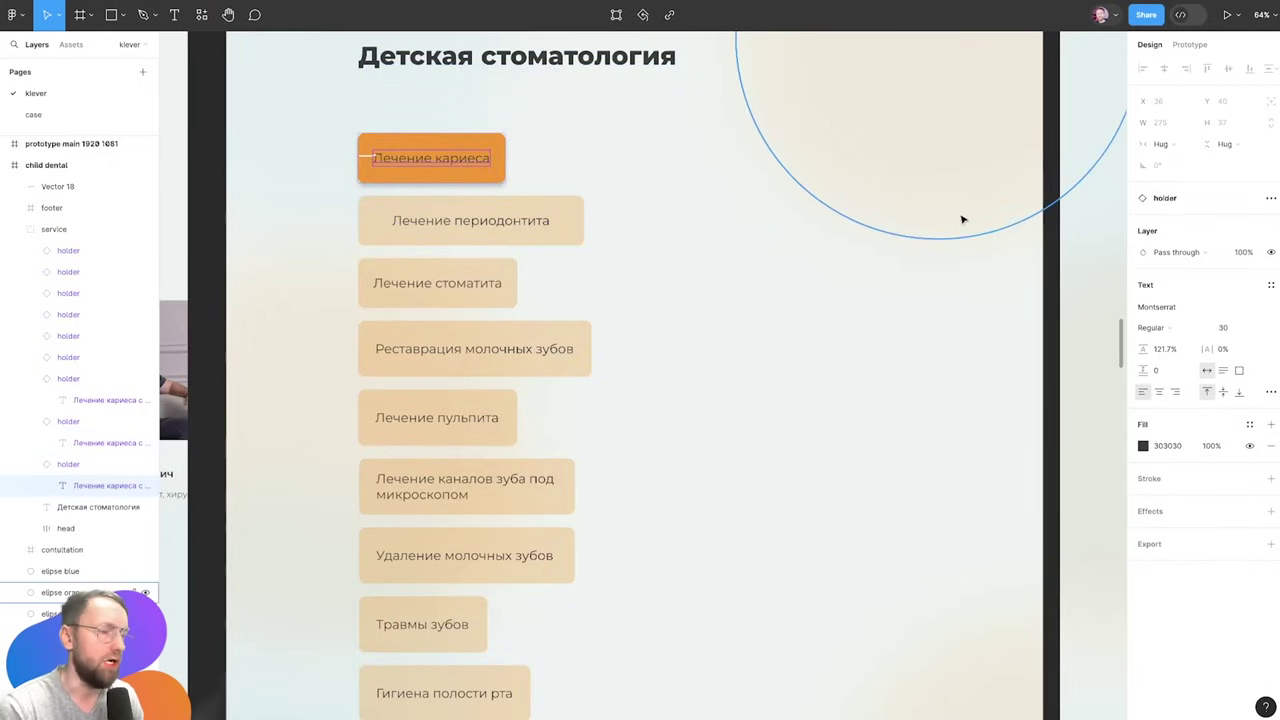
{"action": "scroll", "coordinate": [680, 420], "scroll_direction": "up", "scroll_amount": 5}
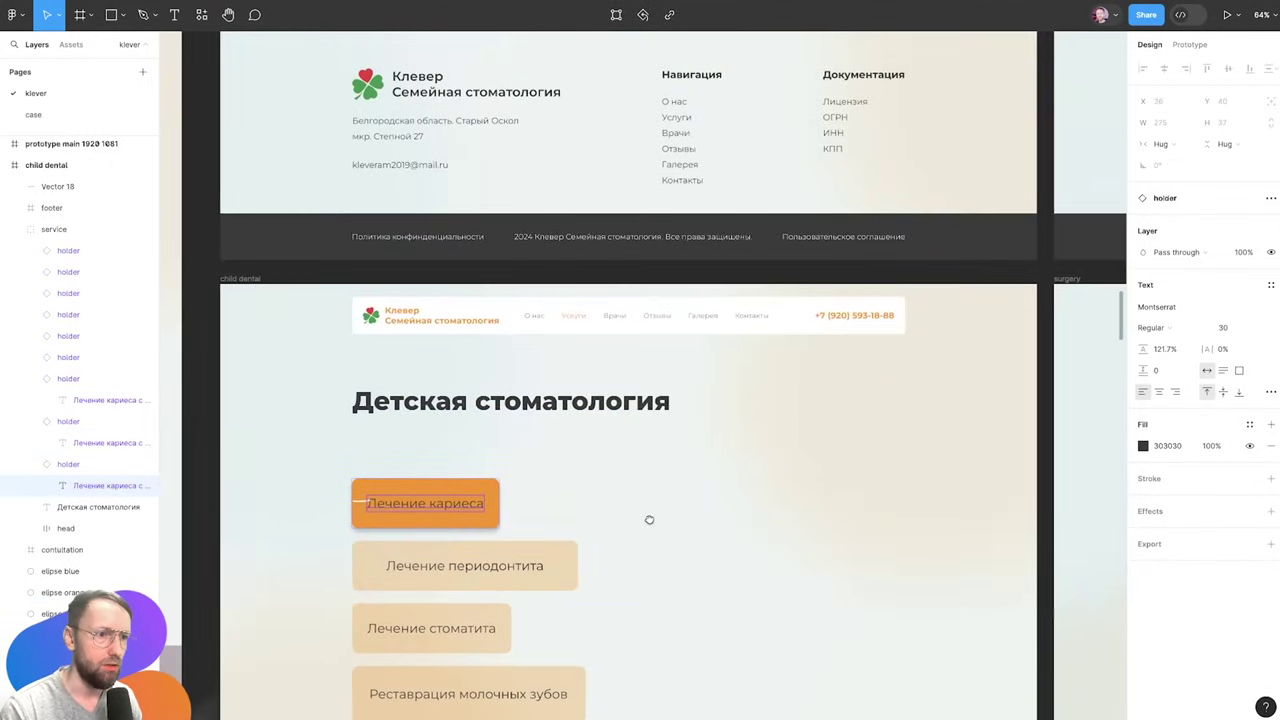
{"action": "scroll", "coordinate": [615, 340], "scroll_direction": "up", "scroll_amount": 3}
{"action": "scroll", "coordinate": [615, 340], "scroll_direction": "up", "scroll_amount": 3}
Draw a pencil bracket around the Врачи navigation item and return to the Move tool
{"action": "left_click", "coordinate": [630, 288]}
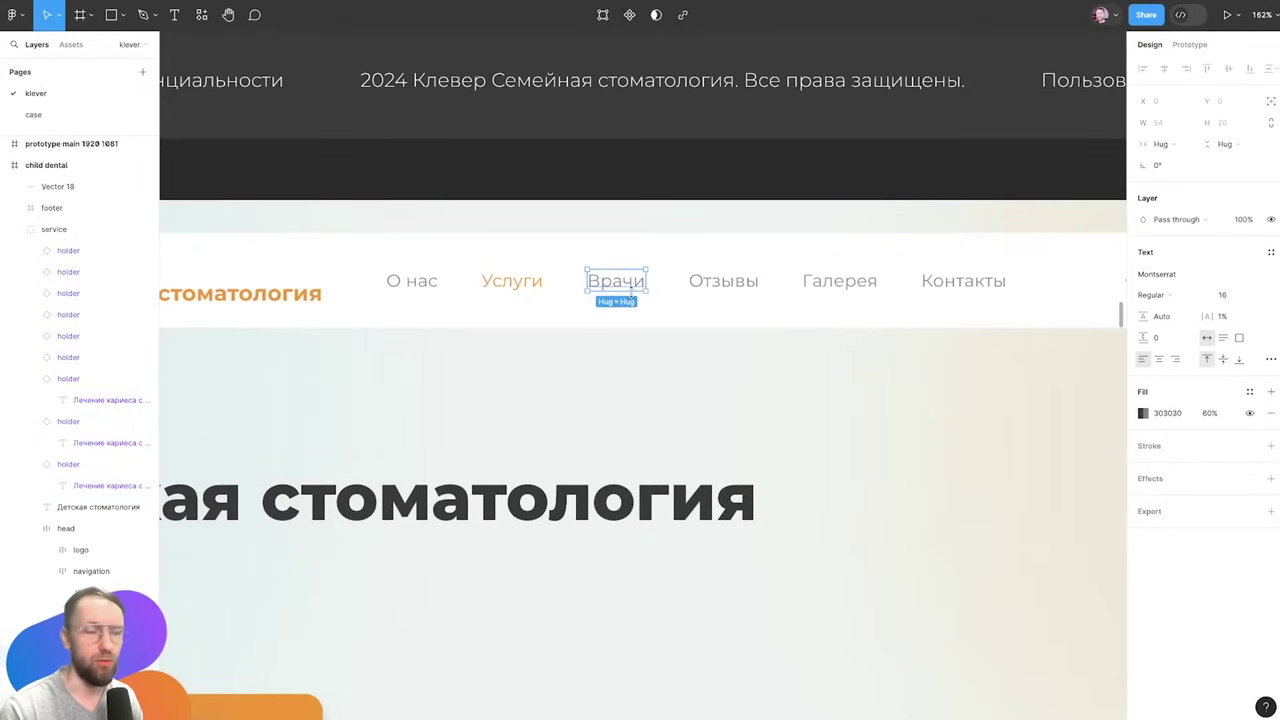
{"action": "key", "text": "shift+p"}
{"action": "mouse_move", "coordinate": [566, 296]}
{"action": "left_mouse_down"}
{"action": "mouse_move", "coordinate": [571, 258]}
{"action": "mouse_move", "coordinate": [669, 257]}
{"action": "mouse_move", "coordinate": [667, 308]}
{"action": "left_mouse_up"}
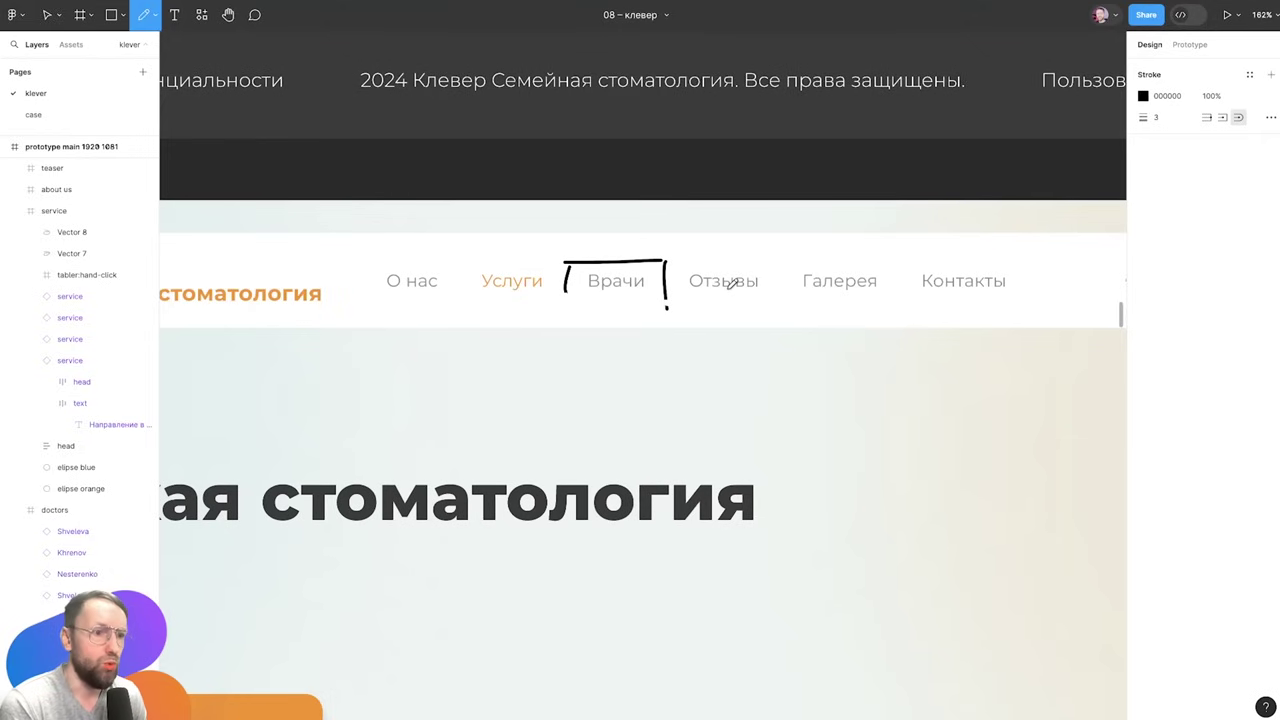
{"action": "scroll", "coordinate": [733, 284], "scroll_direction": "down", "scroll_amount": 5}
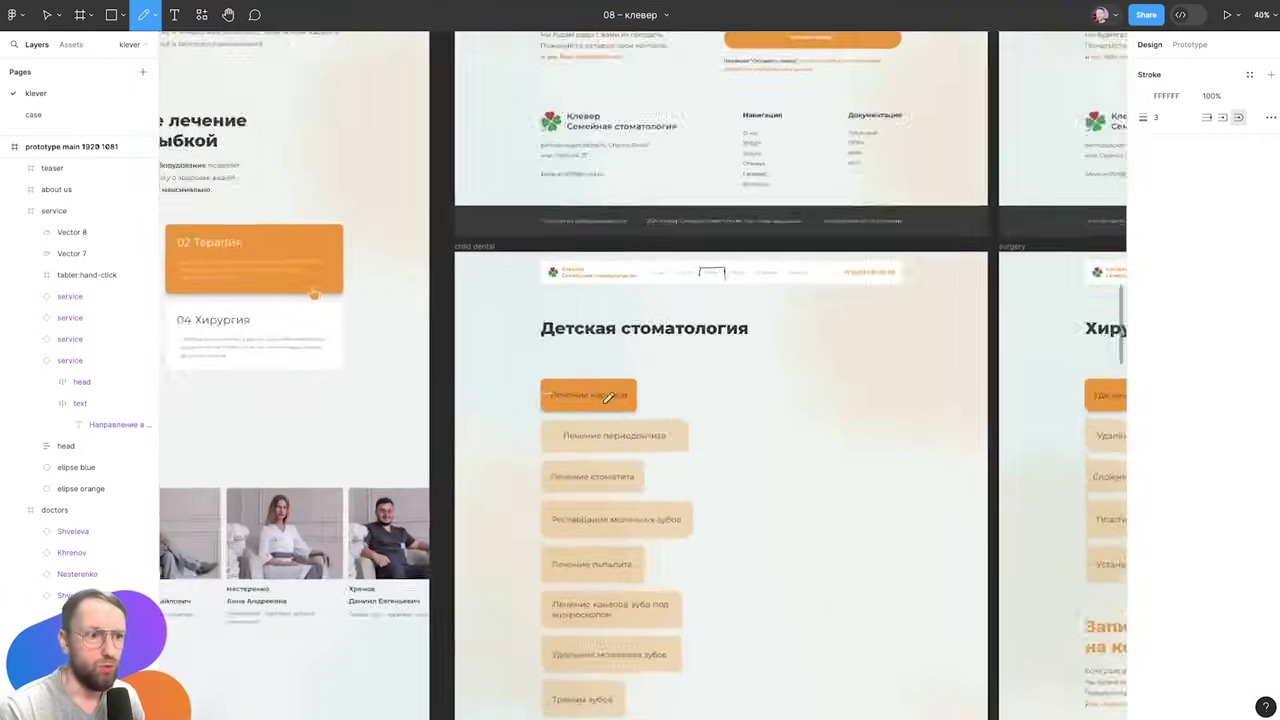
{"action": "scroll", "coordinate": [608, 397], "scroll_direction": "up", "scroll_amount": 5}
{"action": "key", "text": "v"}
{"action": "left_click", "coordinate": [569, 378]}
{"action": "scroll", "coordinate": [850, 320], "scroll_direction": "right", "scroll_amount": 2}
{"action": "scroll", "coordinate": [850, 320], "scroll_direction": "up", "scroll_amount": 1}
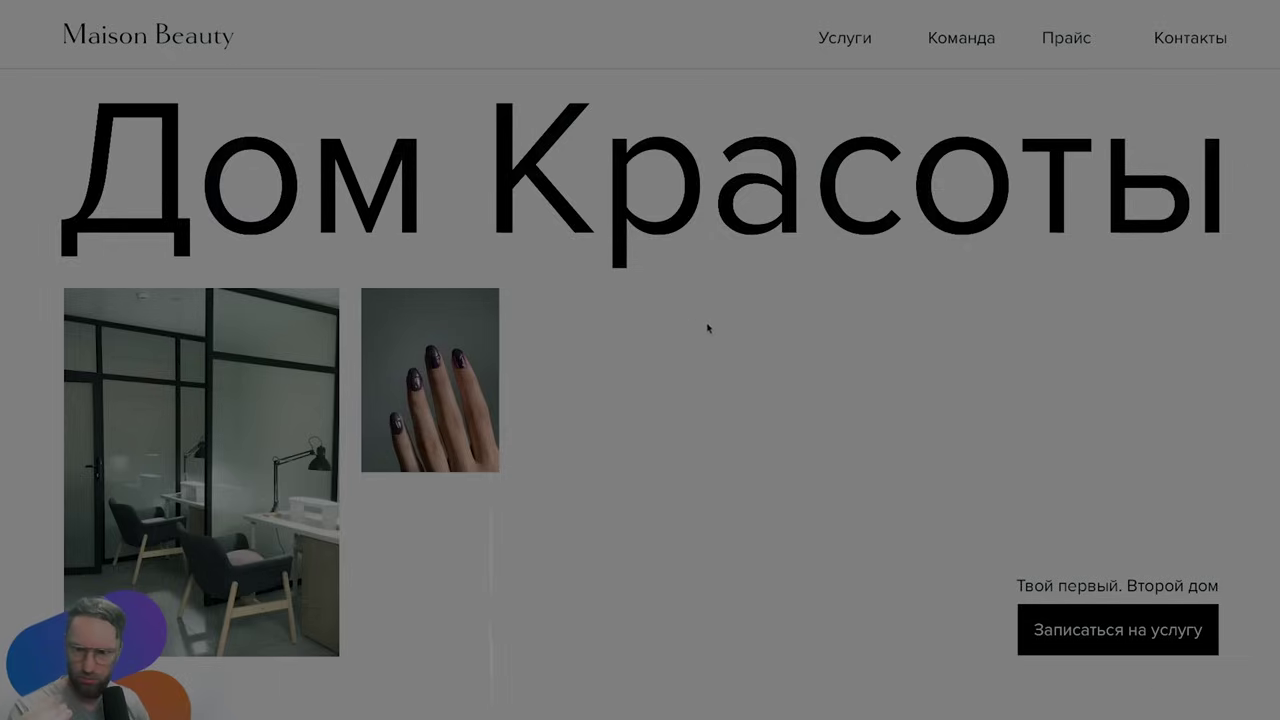
Expand Маникюр in the Maison Beauty services list to show its 2100–1300 prices
{"action": "scroll", "coordinate": [760, 270], "scroll_direction": "down", "scroll_amount": 5}
{"action": "left_click", "coordinate": [1233, 238]}
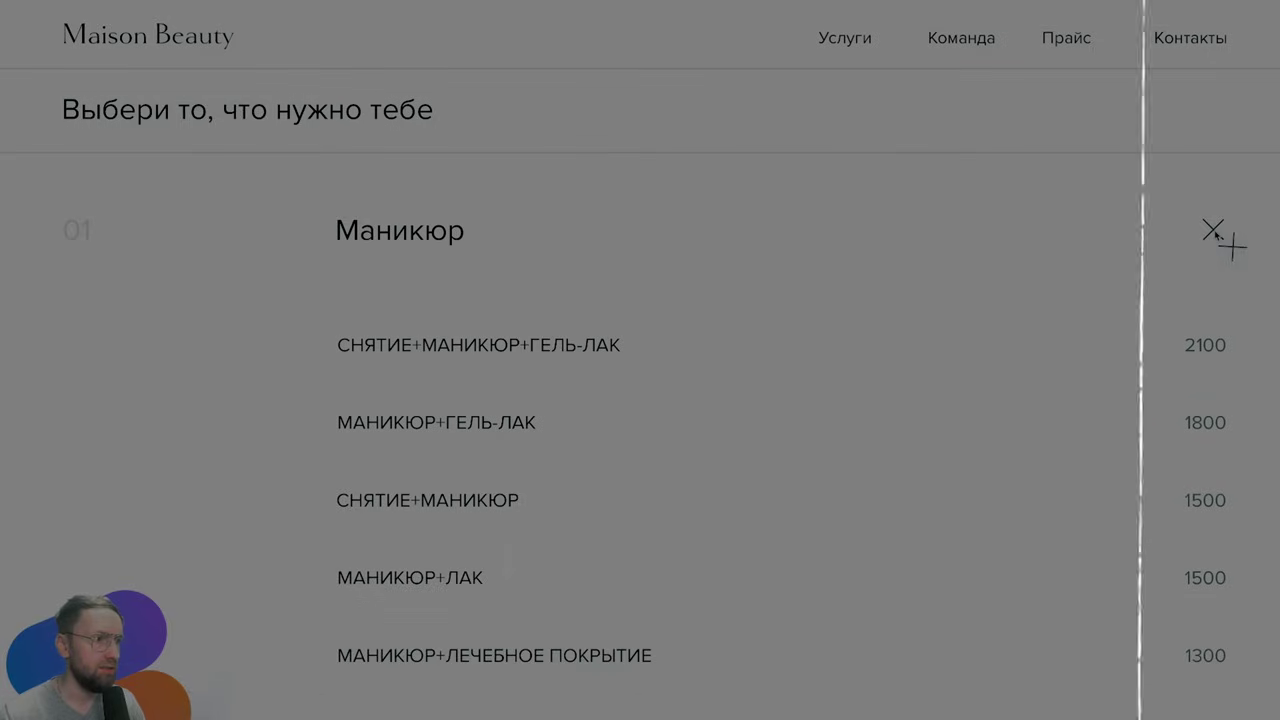